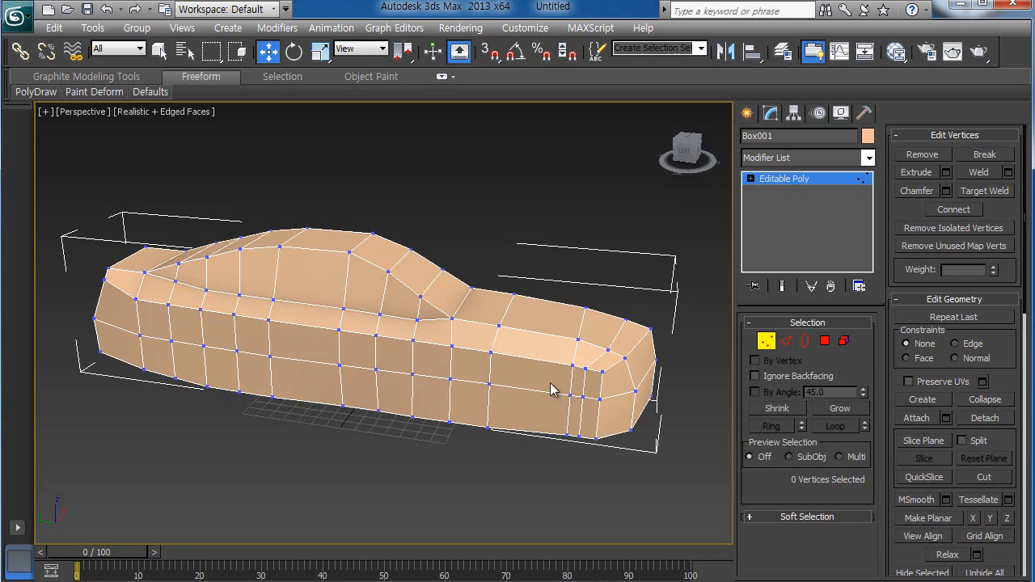
Step: Connect the lengthwise edges of the hood and front fender to add a cross-section edge loop over the front wheel area
click(786, 340)
alt+middle_drag(526, 445, 546, 424)
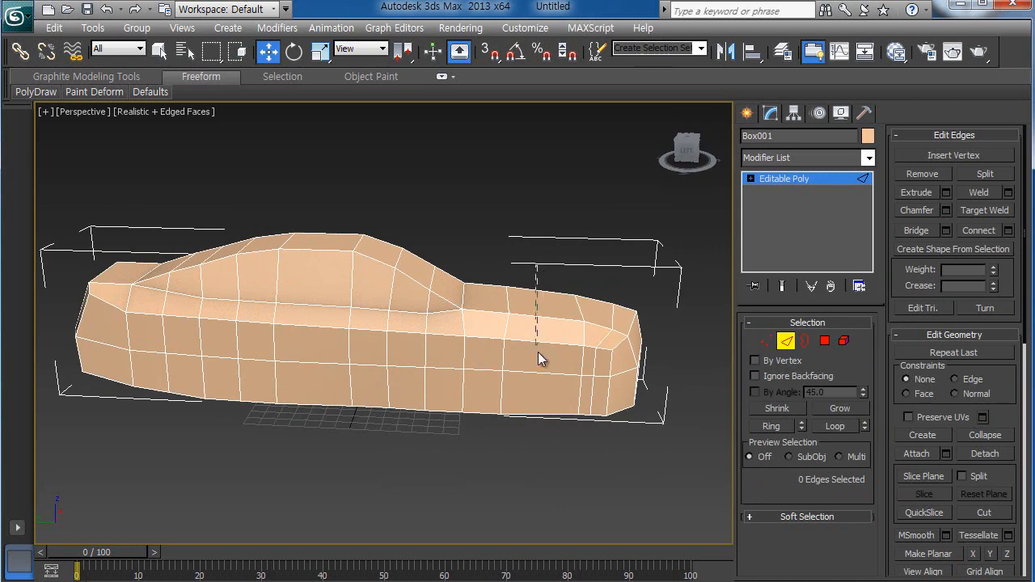
drag(548, 425, 548, 428)
alt+middle_drag(548, 428, 529, 450)
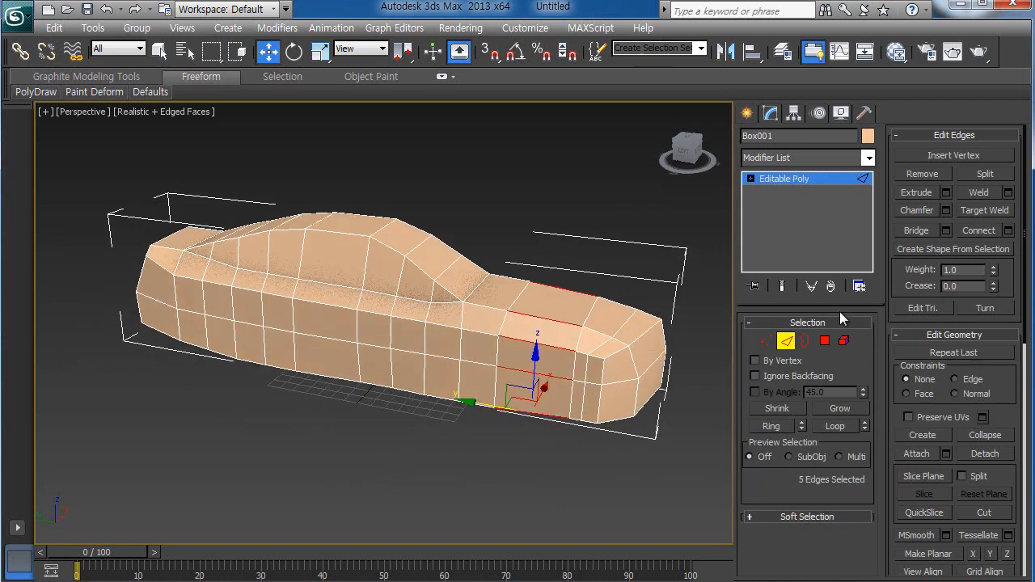
click(978, 231)
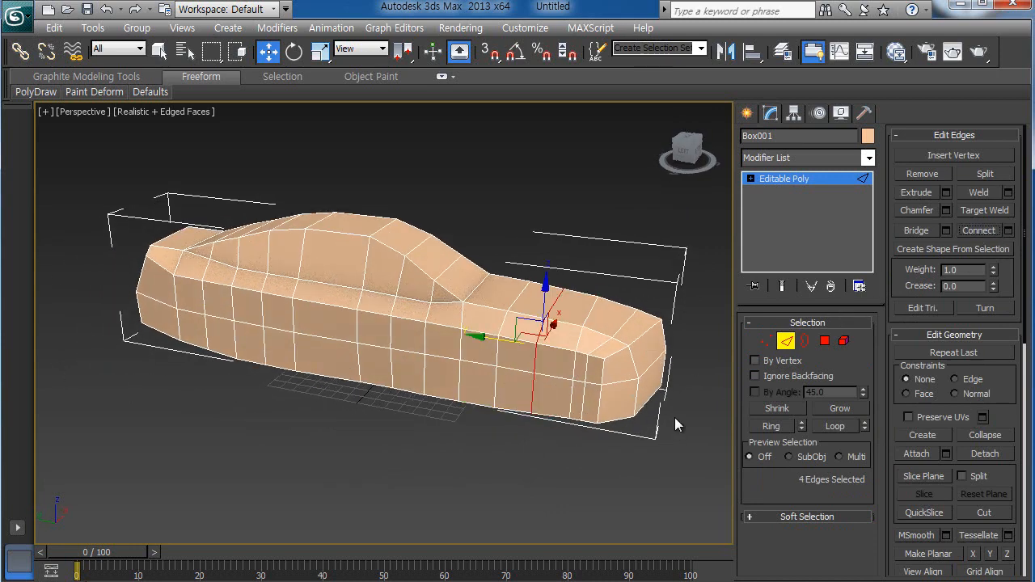
click(550, 457)
Step: Connect the lengthwise edges at the middle of the roof and door to add a vertical edge loop there
alt+middle_drag(551, 457, 423, 415)
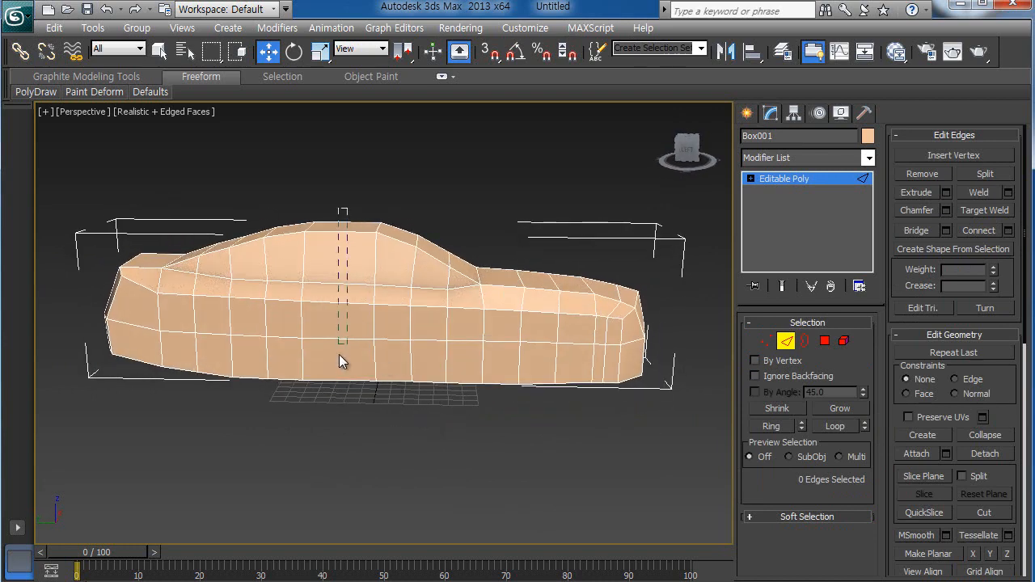
drag(339, 355, 340, 390)
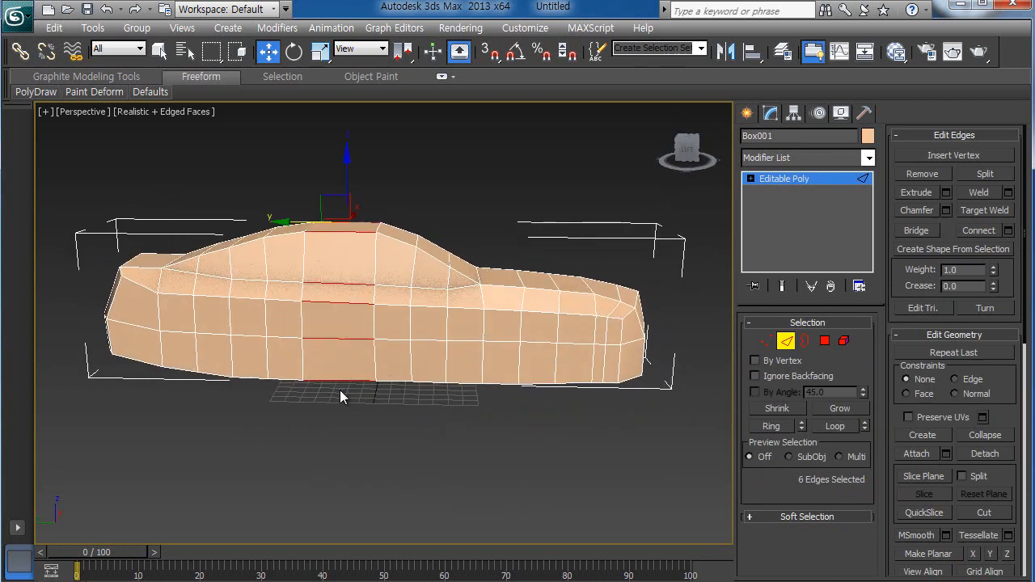
click(983, 232)
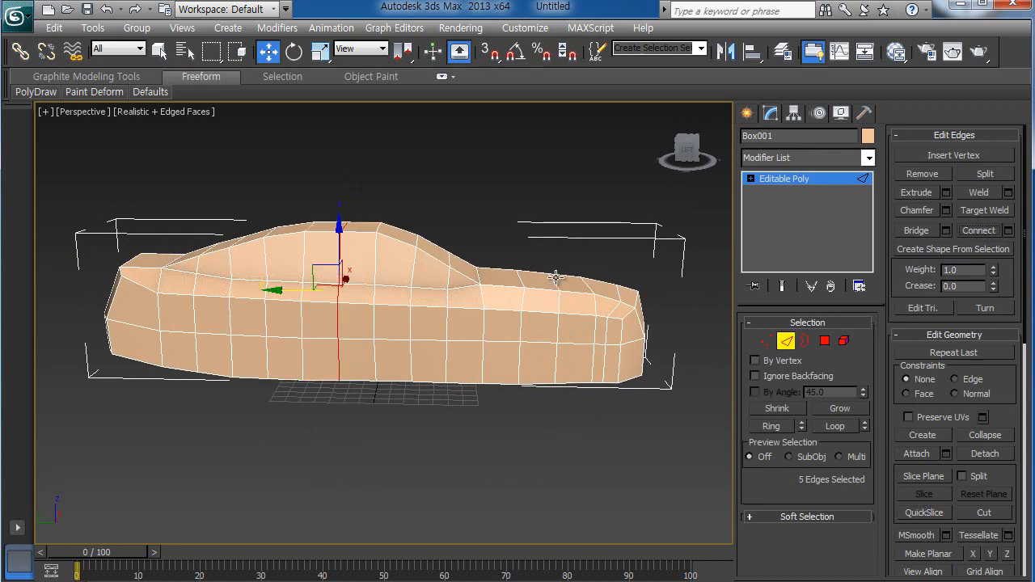
Step: In the left view, raise the roof vertices of the new door loop slightly to round the roofline along the blueprint
key(alt+w)
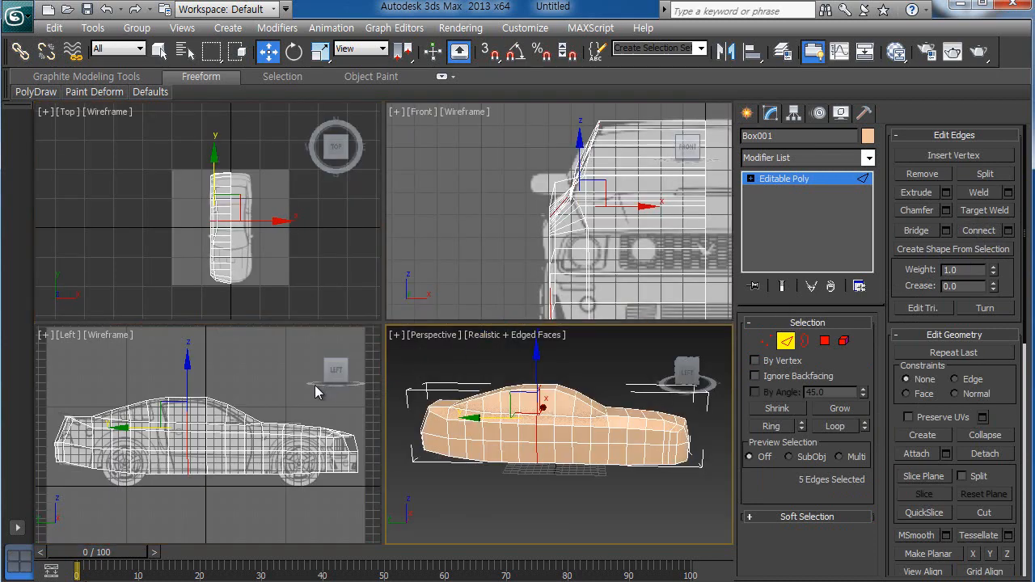
right_click(278, 389)
key(alt+w)
scroll(331, 377, down, 3)
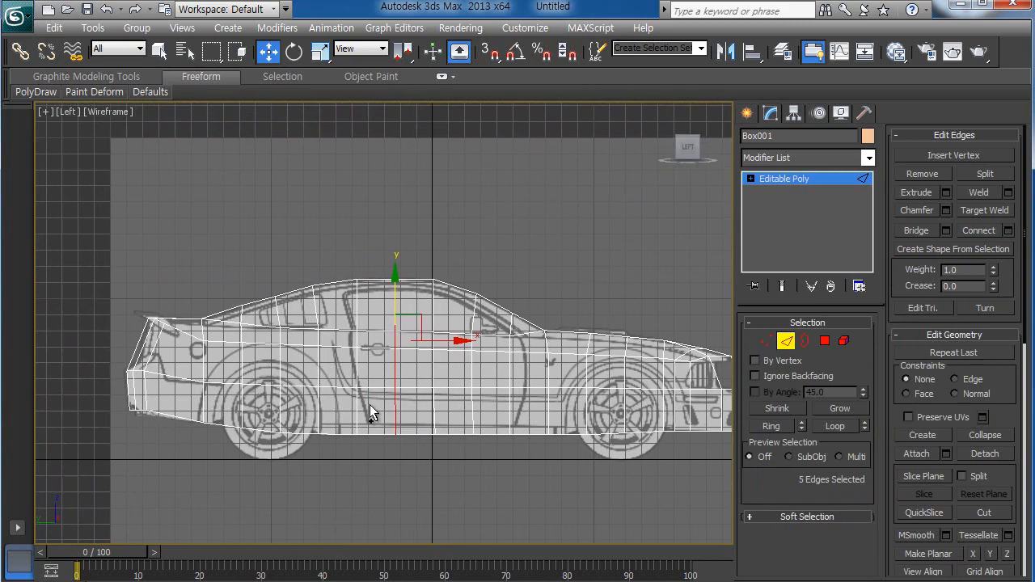
scroll(389, 356, up, 4)
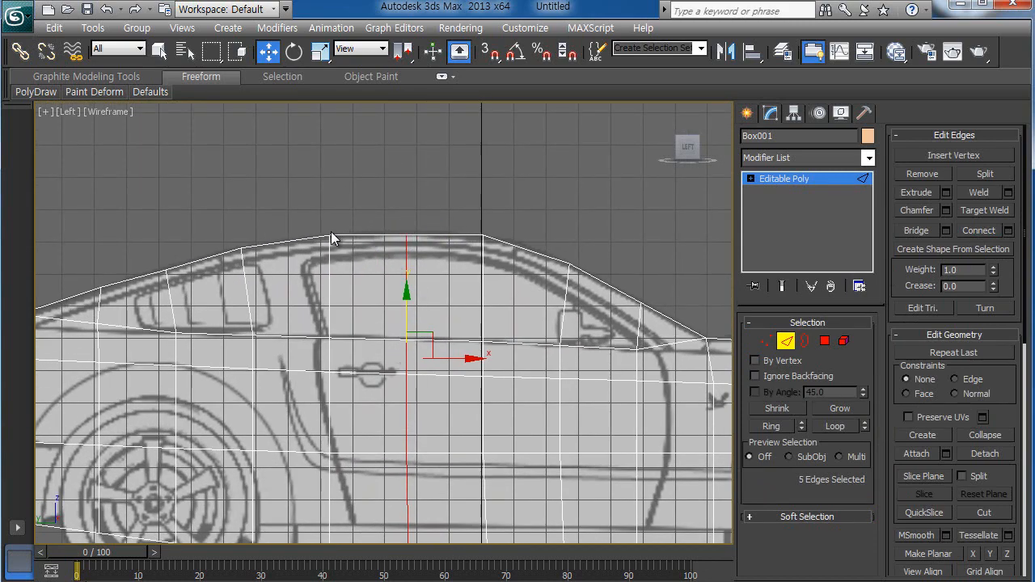
click(765, 341)
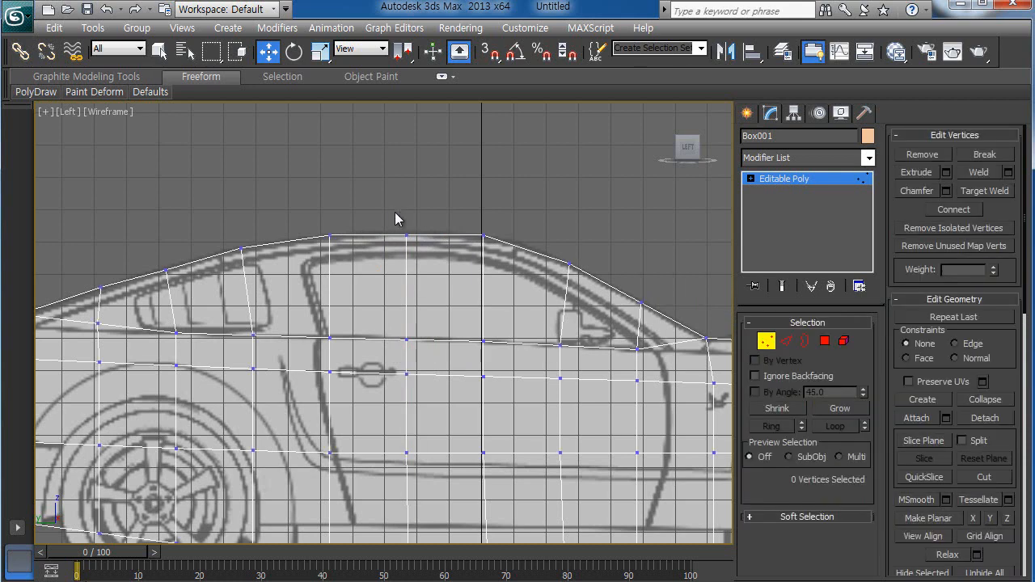
drag(393, 213, 429, 268)
drag(407, 172, 408, 169)
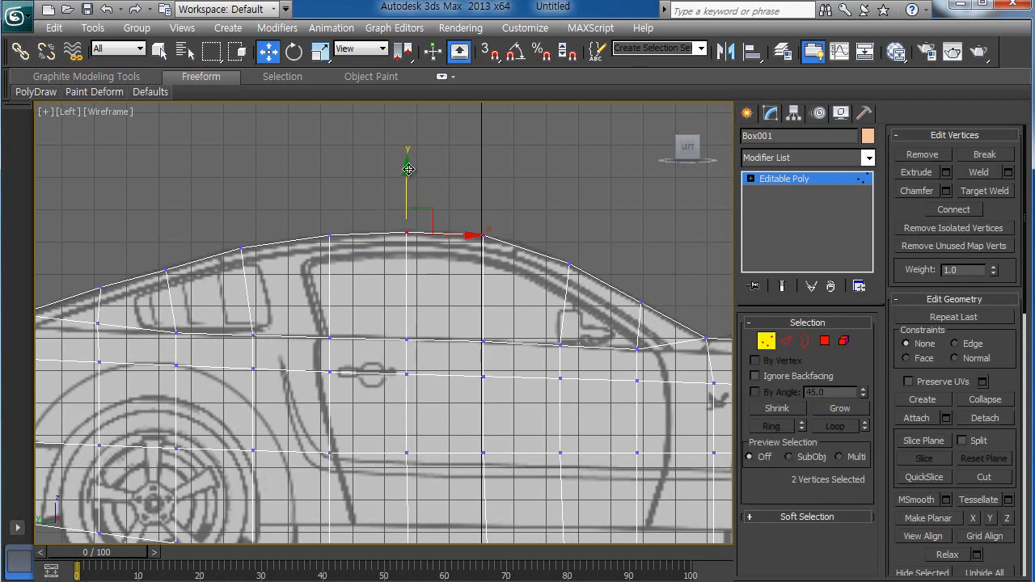
Step: Raise the hood's top vertices above and just behind the front wheel slightly to follow the blueprint's hood line
middle_drag(610, 300, 339, 259)
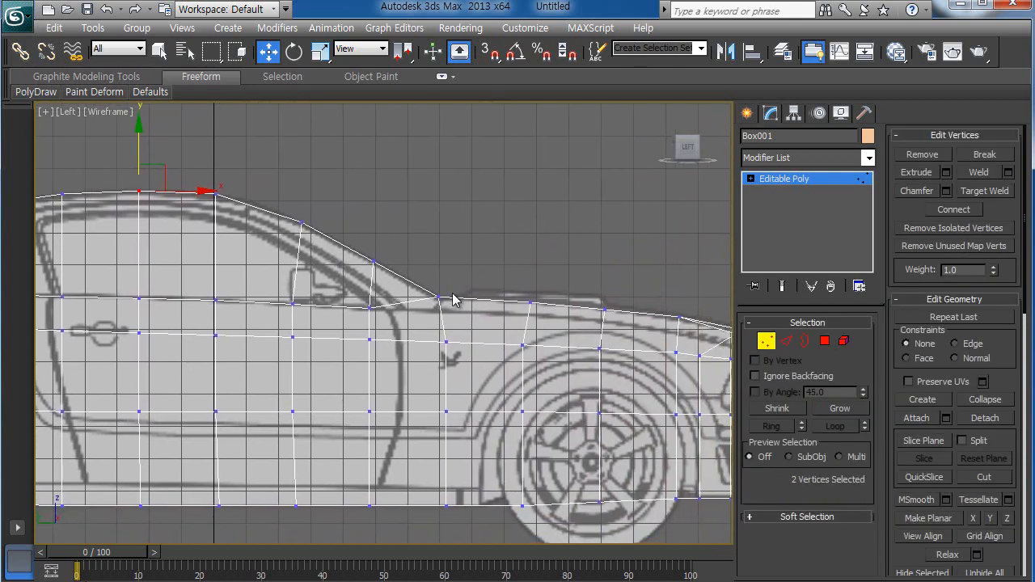
middle_drag(531, 328, 376, 303)
scroll(451, 308, up, 3)
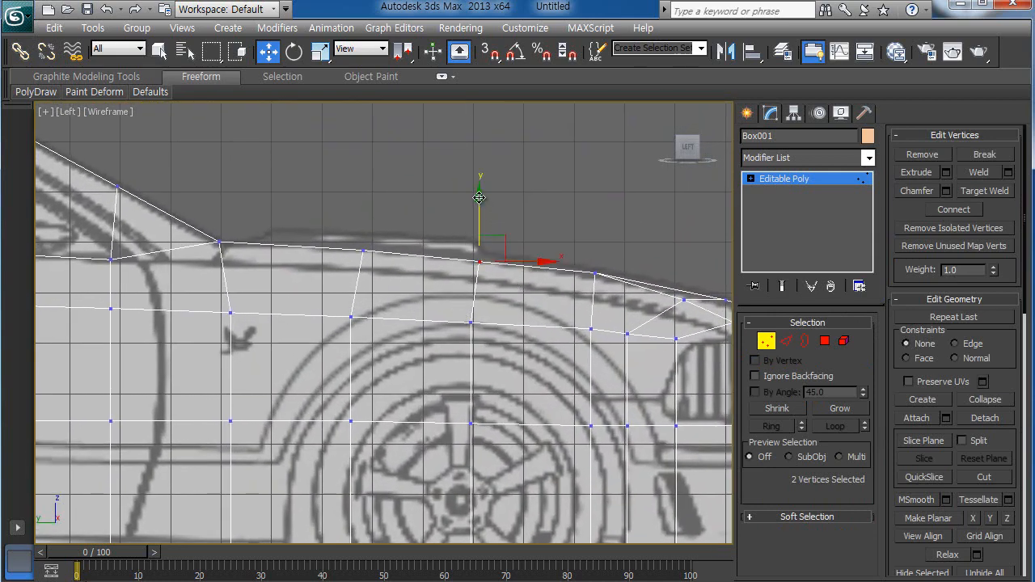
drag(480, 197, 480, 194)
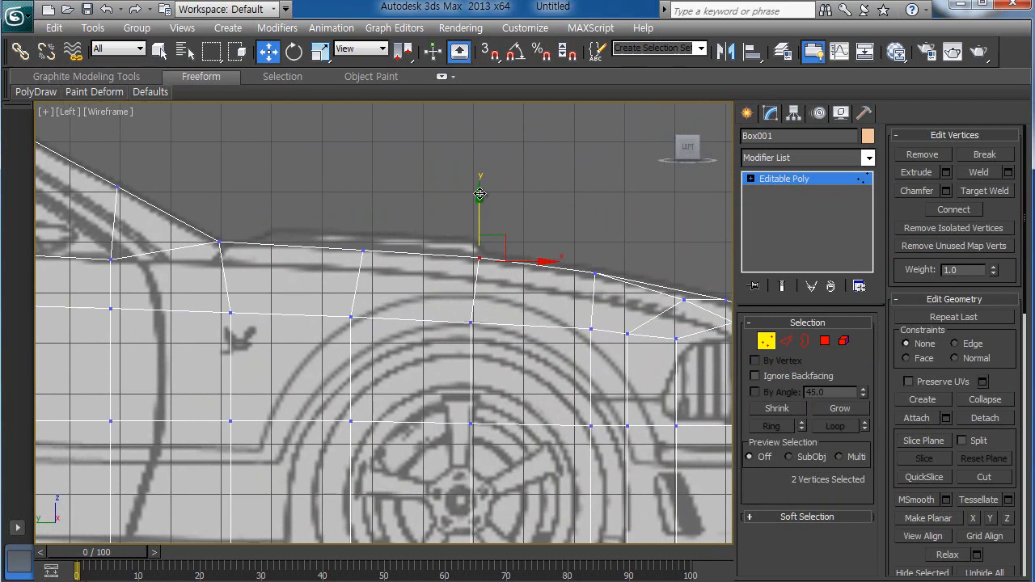
click(366, 249)
drag(366, 189, 365, 187)
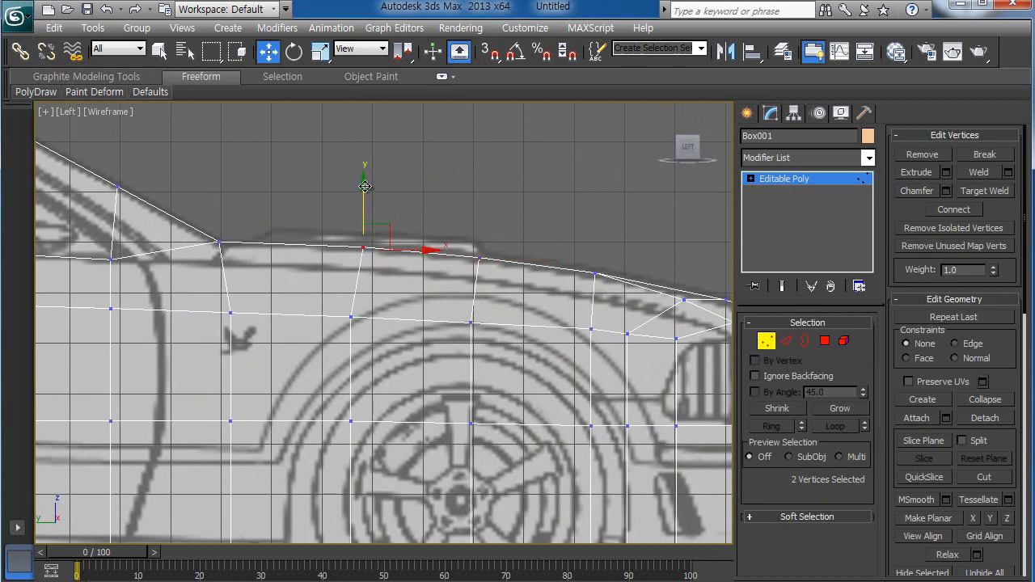
click(501, 287)
Step: Examine the body's side profile and hood shape in perspective, and compare its front corner with the front-view blueprint
scroll(499, 323, down, 3)
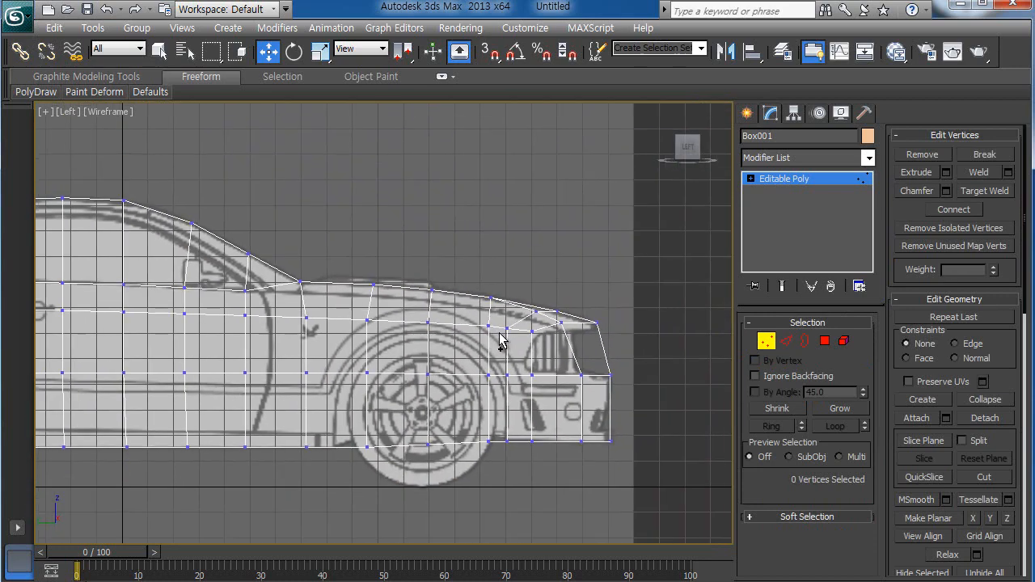
middle_drag(496, 342, 628, 353)
mouse_move(467, 347)
middle_down()
mouse_move(493, 342)
mouse_move(486, 338)
middle_up()
key(alt+w)
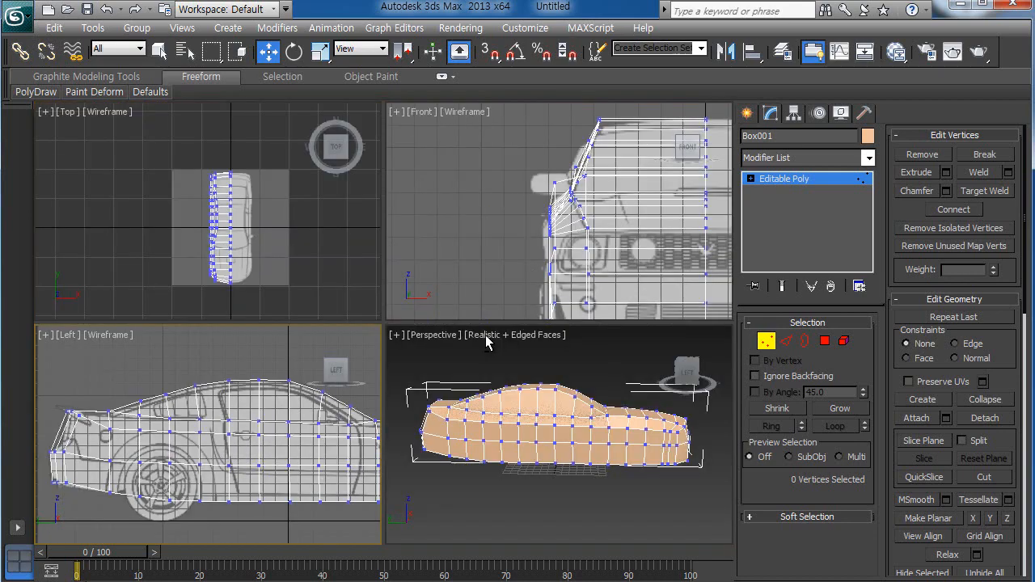
click(599, 460)
key(alt+w)
alt+middle_drag(572, 426, 540, 434)
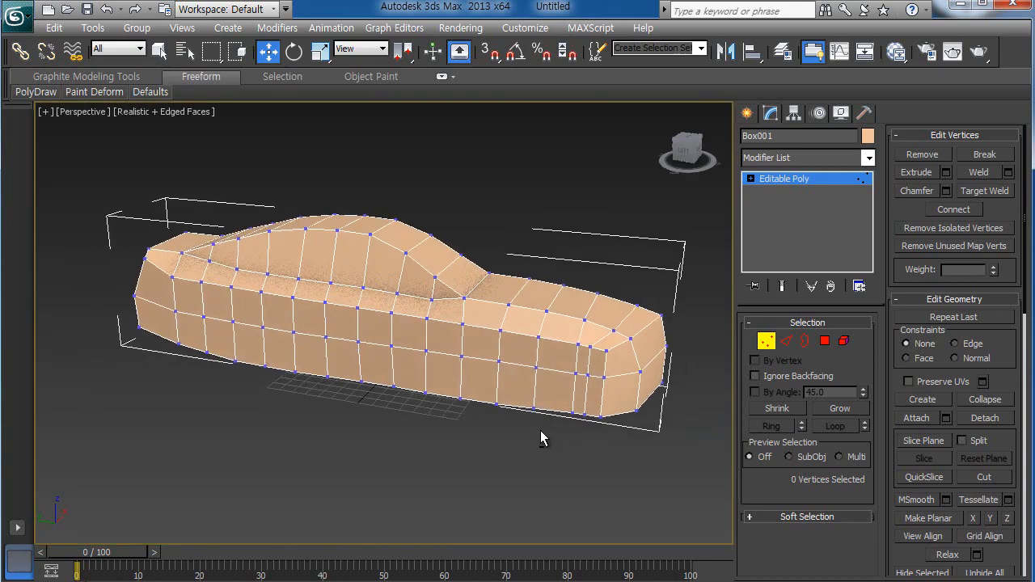
alt+middle_drag(578, 374, 407, 290)
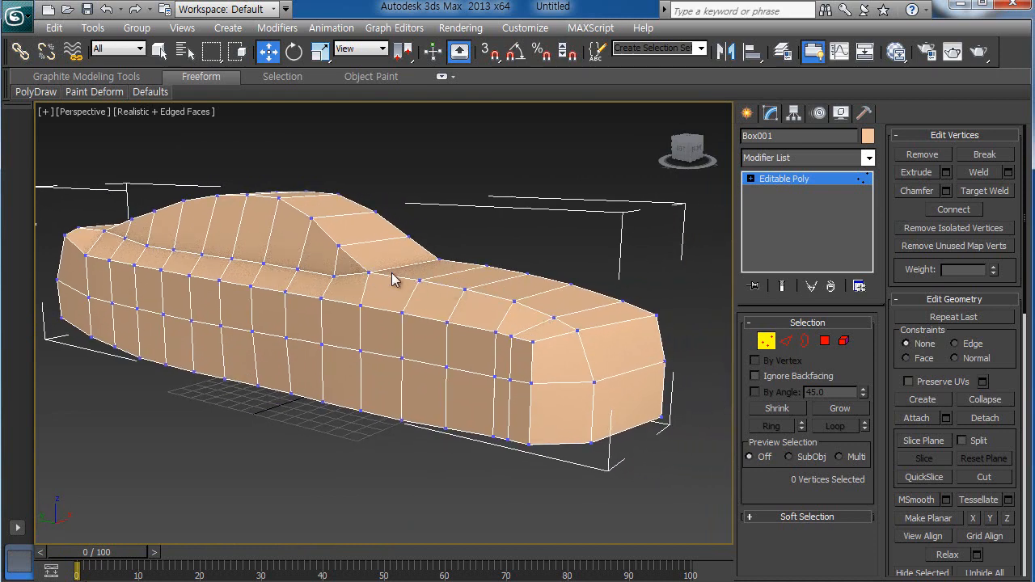
alt+middle_drag(538, 364, 478, 340)
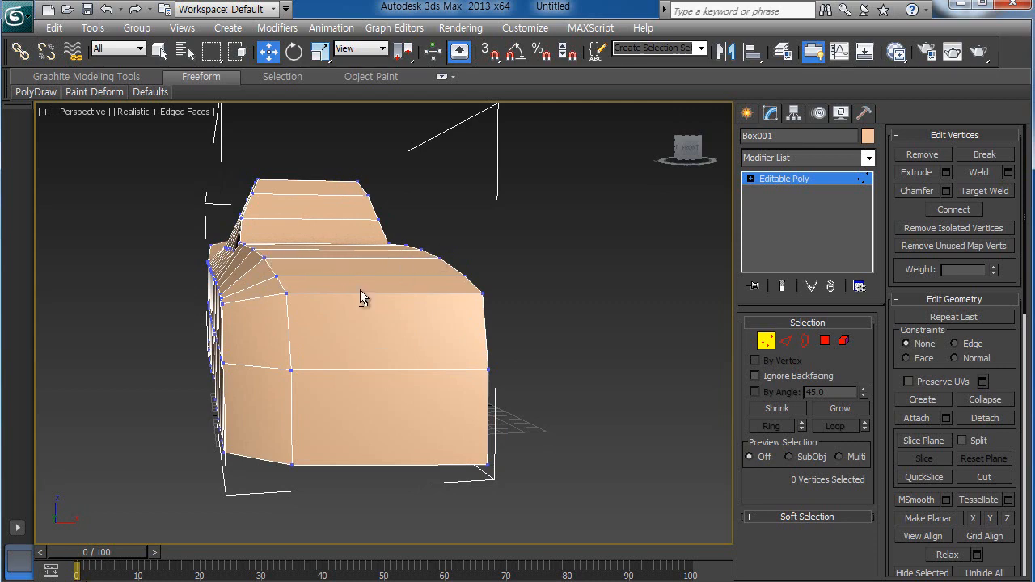
alt+middle_drag(360, 291, 385, 317)
alt+middle_drag(276, 333, 258, 325)
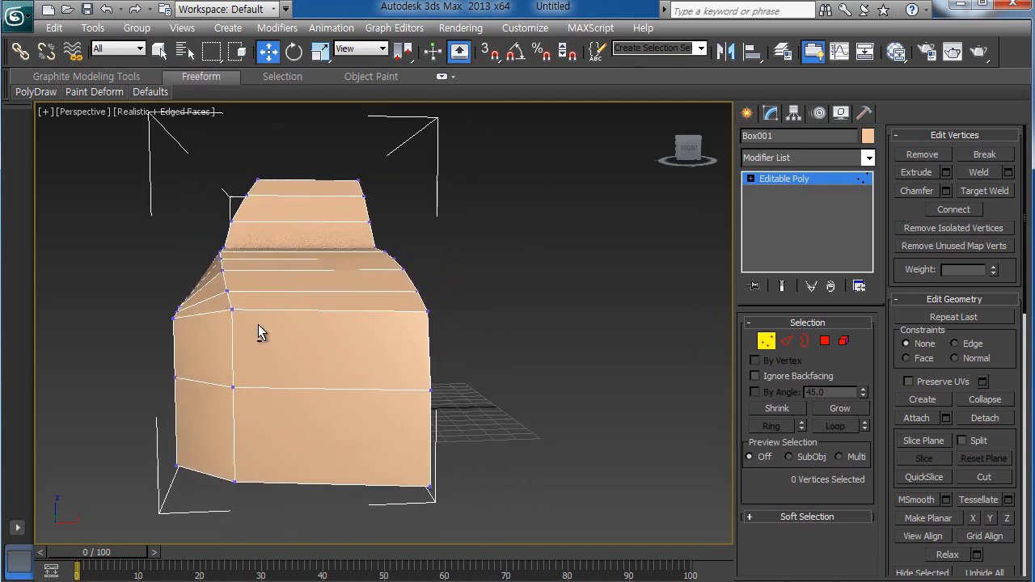
key(alt+w)
click(473, 247)
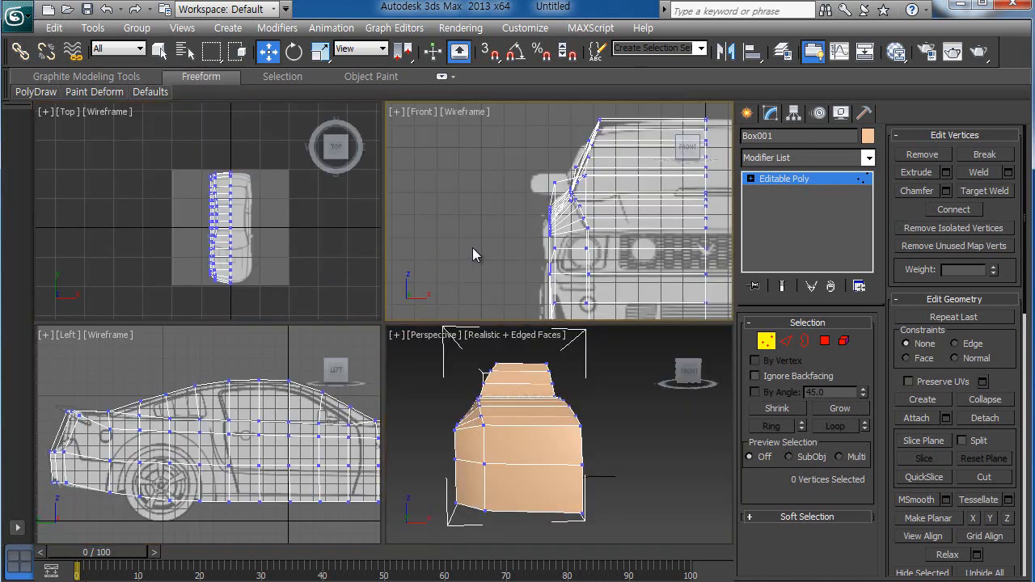
key(alt+w)
scroll(397, 294, up, 3)
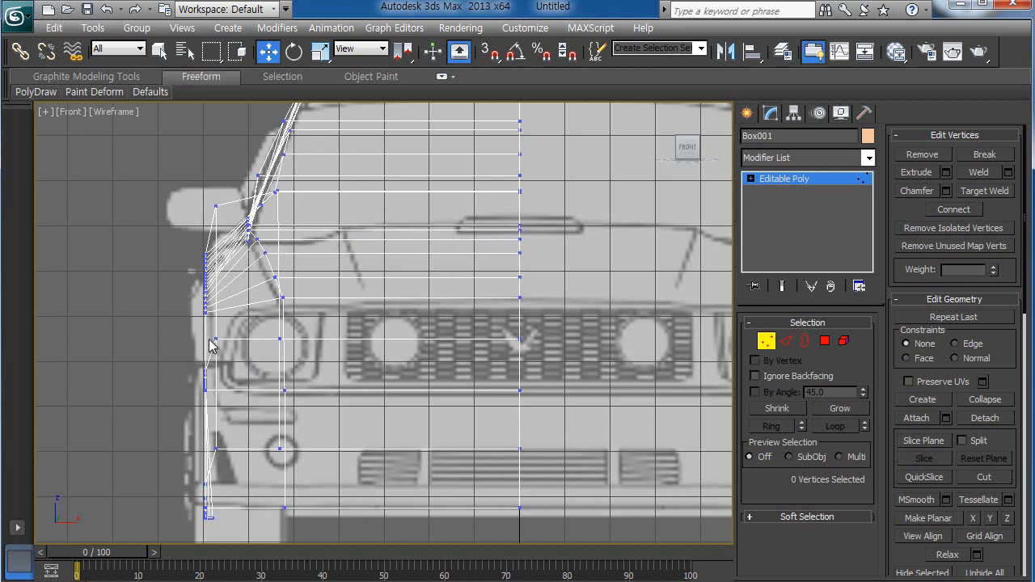
middle_drag(275, 343, 277, 361)
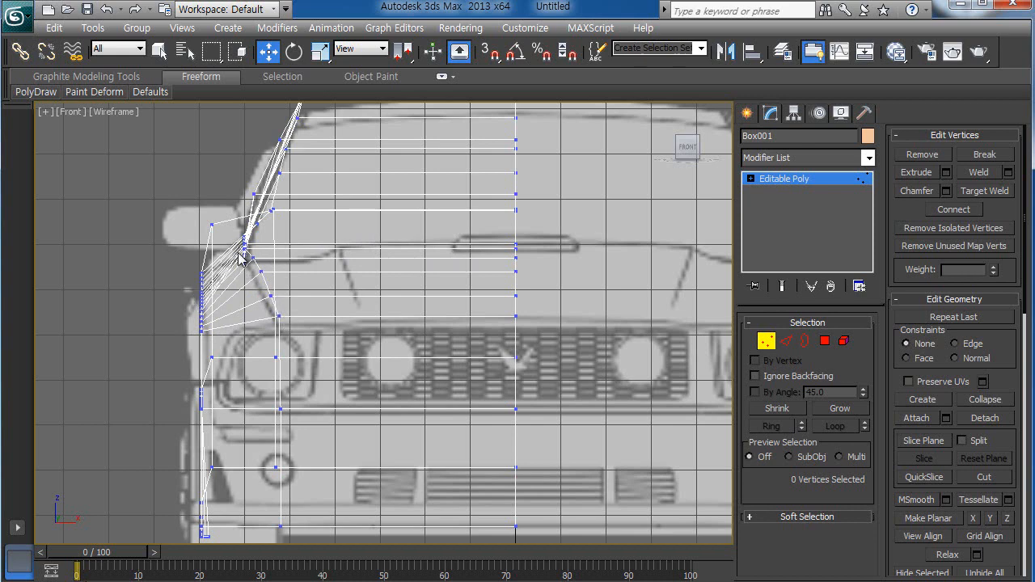
Step: Select the five vertices along the hood's outer edge and lower them to the fender crease line in the left-view blueprint
key(alt+w)
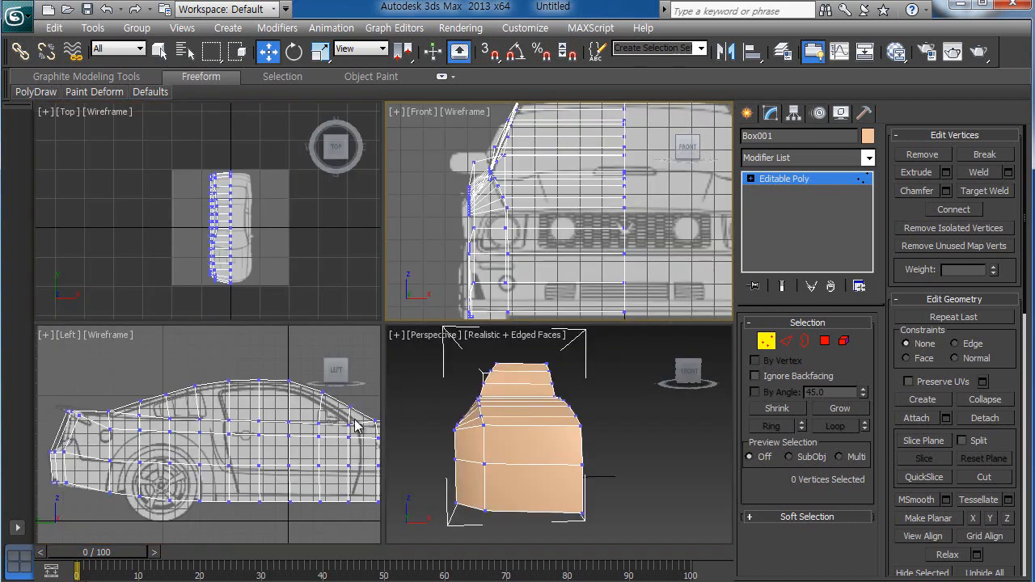
click(443, 413)
alt+middle_drag(443, 414, 567, 450)
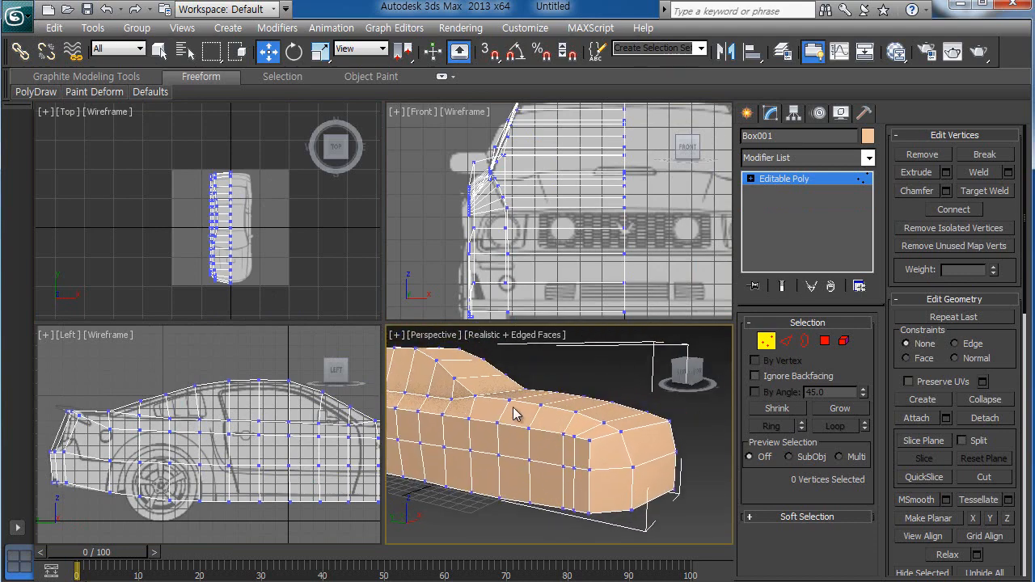
click(476, 396)
ctrl+click(509, 397)
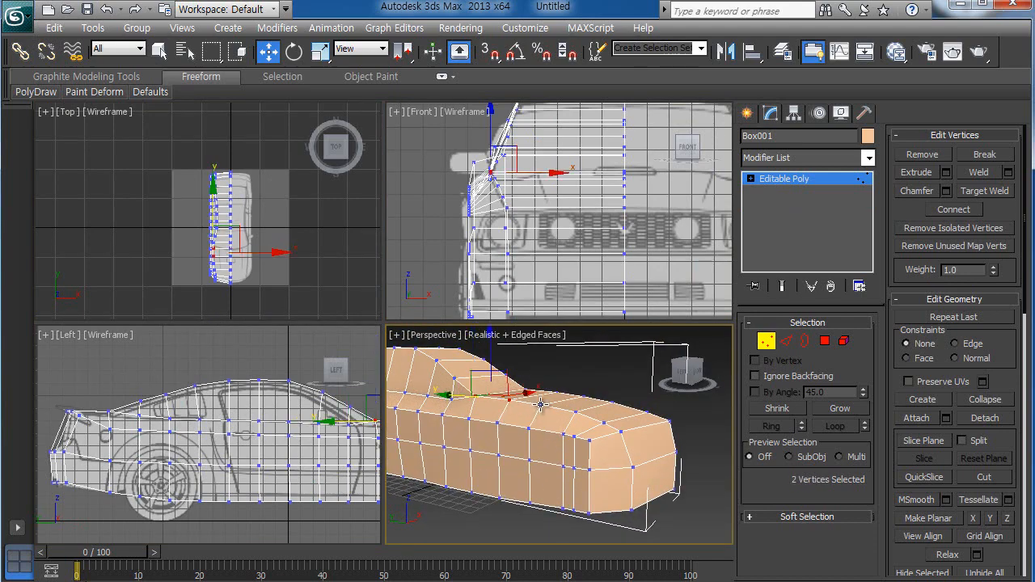
ctrl+click(542, 404)
ctrl+click(573, 410)
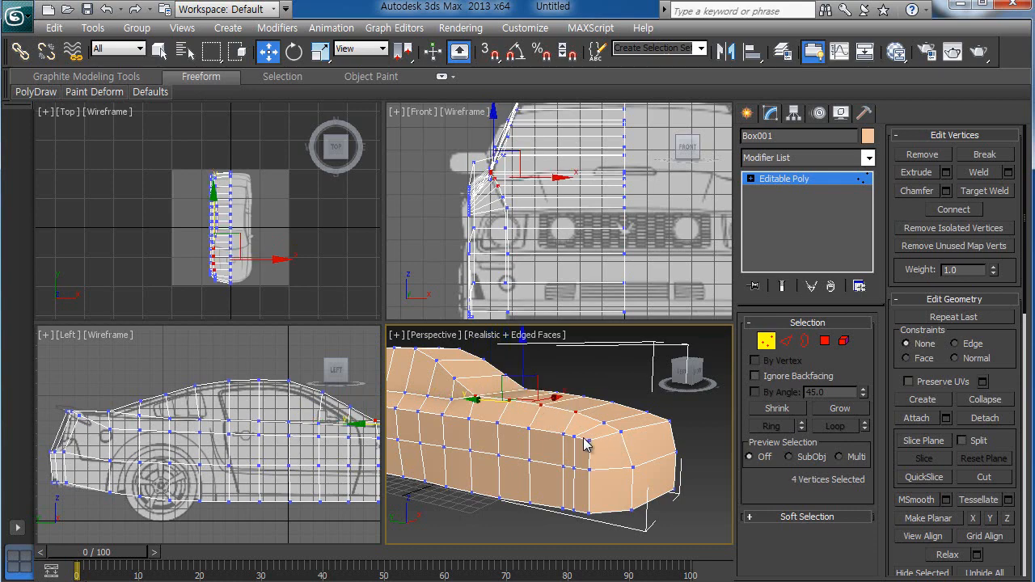
key(alt+w)
key(alt+w)
right_click(348, 432)
key(alt+w)
middle_drag(596, 432, 242, 437)
scroll(415, 411, up, 2)
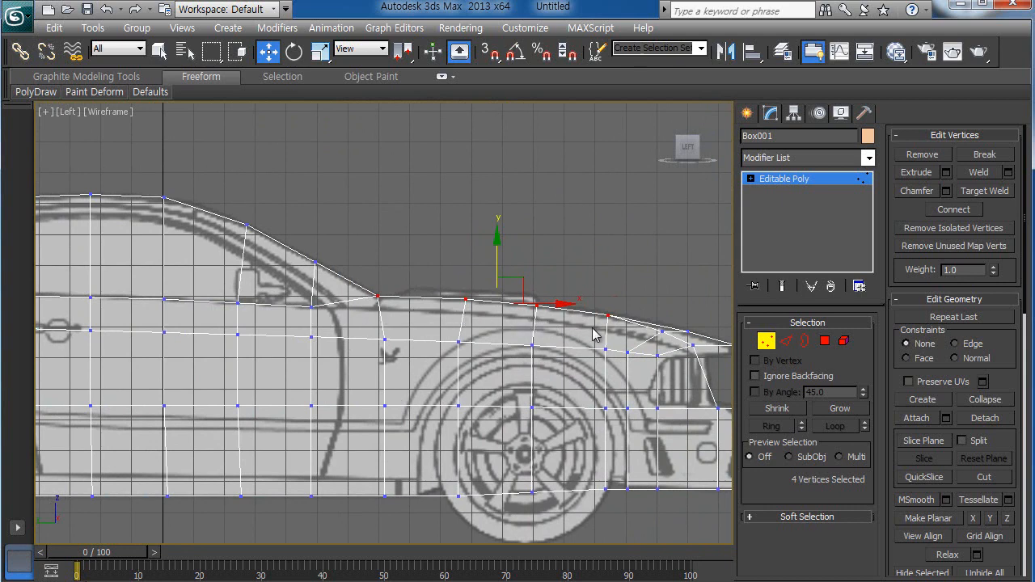
ctrl+click(663, 331)
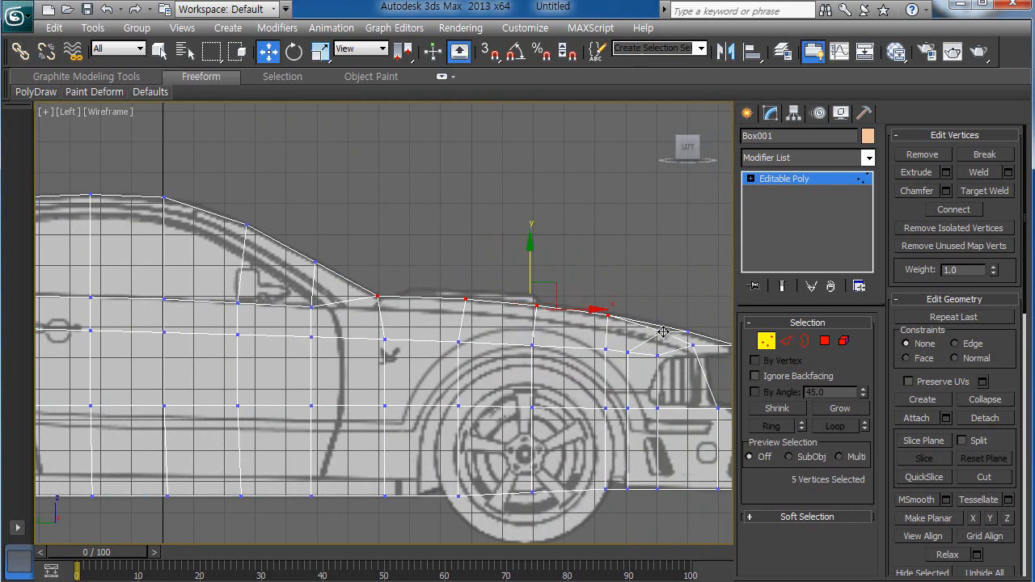
scroll(566, 412, up, 3)
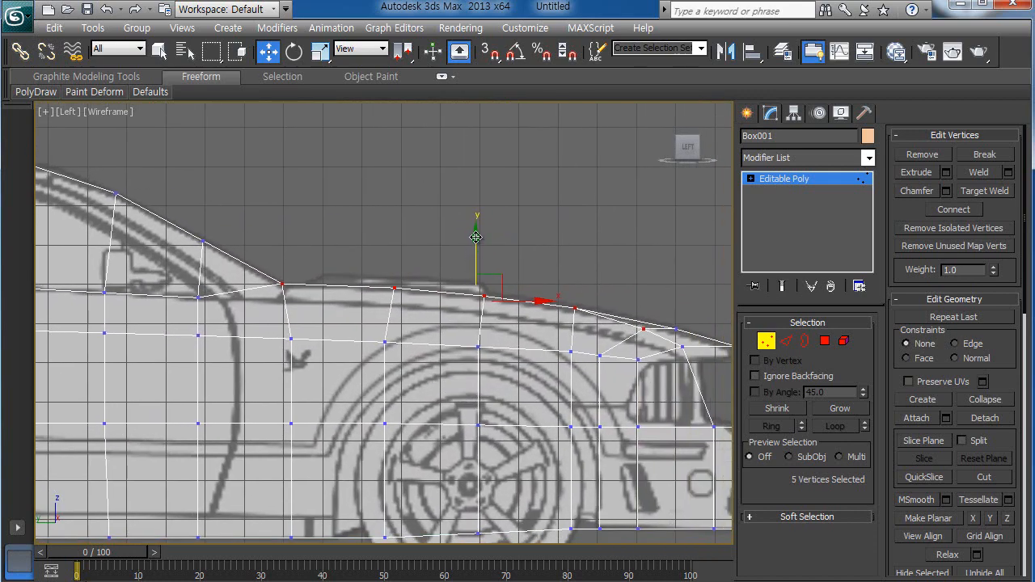
drag(476, 237, 471, 253)
Step: Raise the front vertex of the hood crease slightly and lower the vertex above the headlight to the blueprint's hood edge
middle_drag(563, 383, 412, 388)
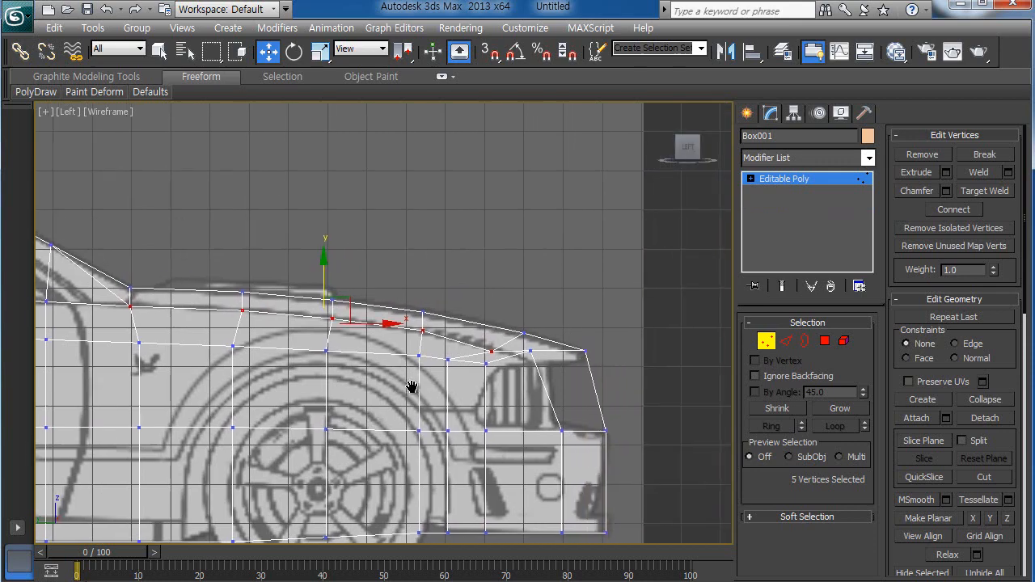
scroll(539, 387, up, 3)
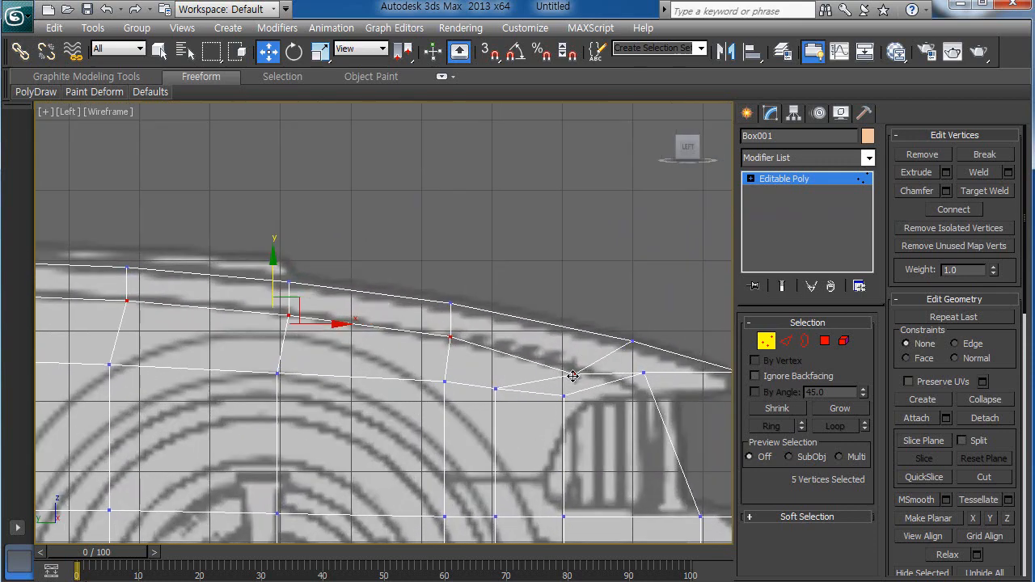
click(572, 376)
drag(575, 316, 574, 309)
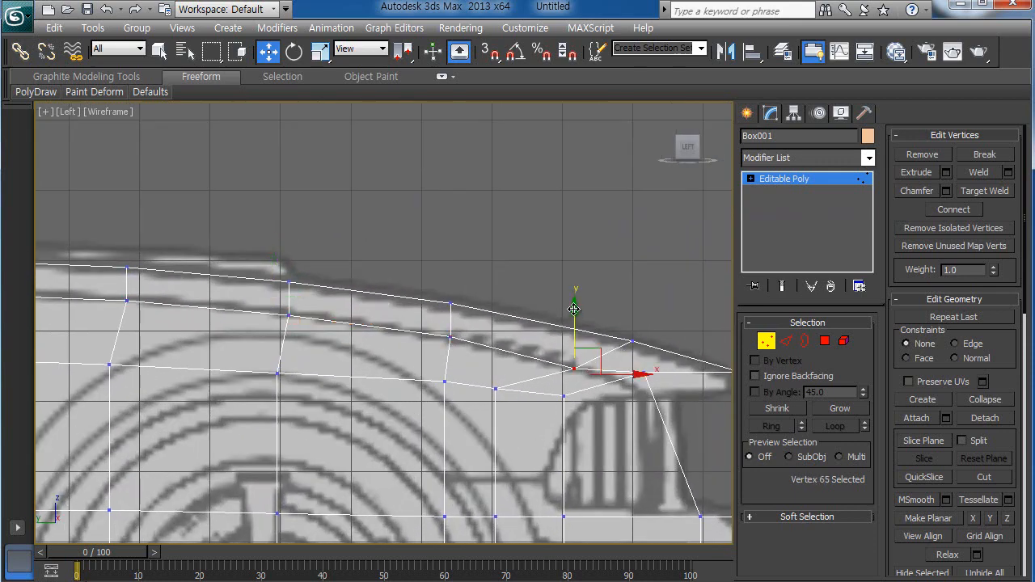
click(643, 373)
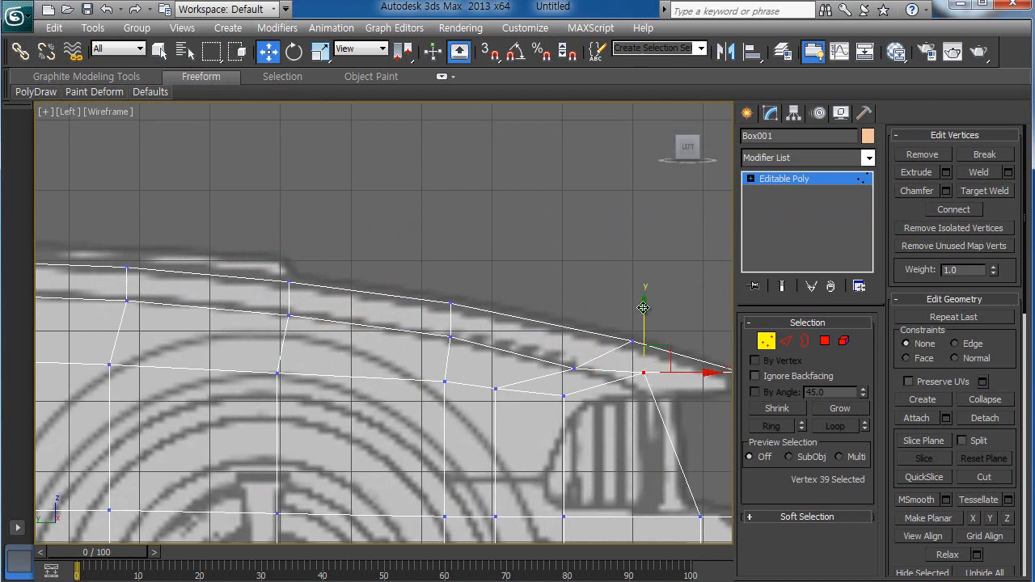
drag(644, 307, 640, 327)
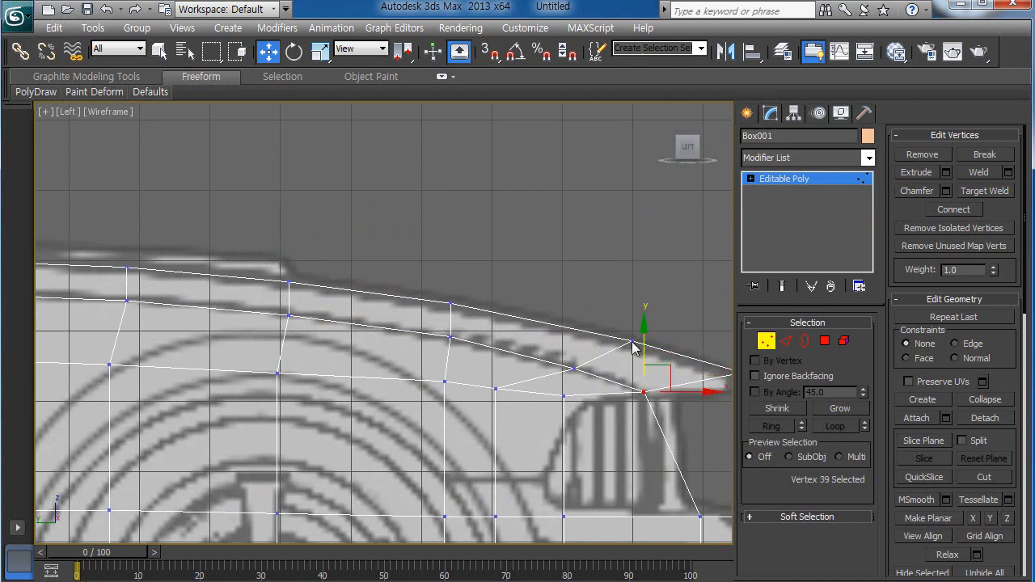
Step: Move the headlight's upper rear vertex slightly forward and down, and lower the hood's nose tip vertex onto the blueprint outline
middle_drag(635, 342, 534, 340)
drag(520, 328, 559, 313)
middle_drag(682, 350, 619, 352)
click(639, 310)
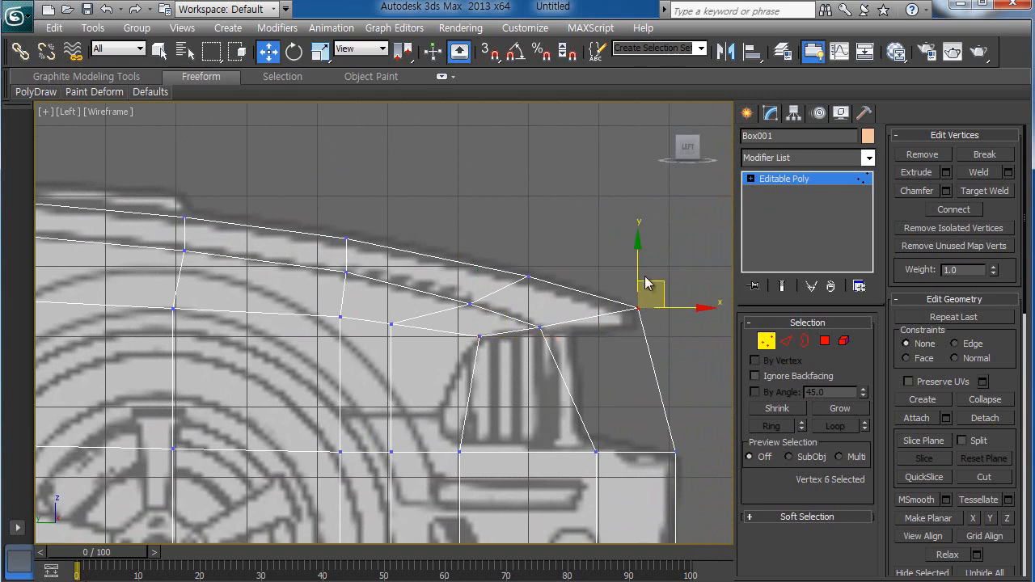
drag(639, 242, 635, 254)
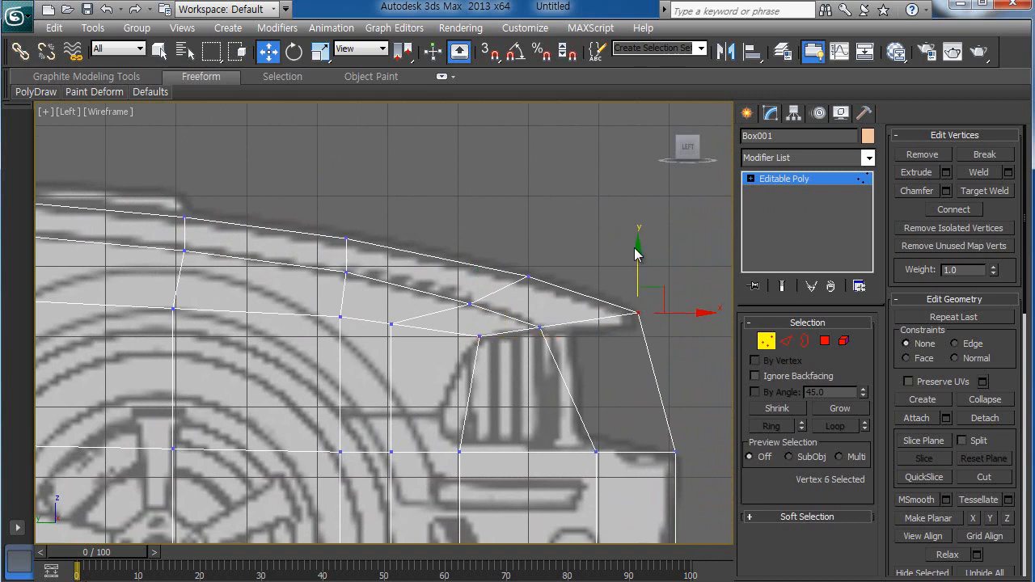
Step: Shift the front hood crease vertex slightly back and up, and slide the top hood vertex ahead of the wheel forward along the outline
drag(470, 305, 486, 274)
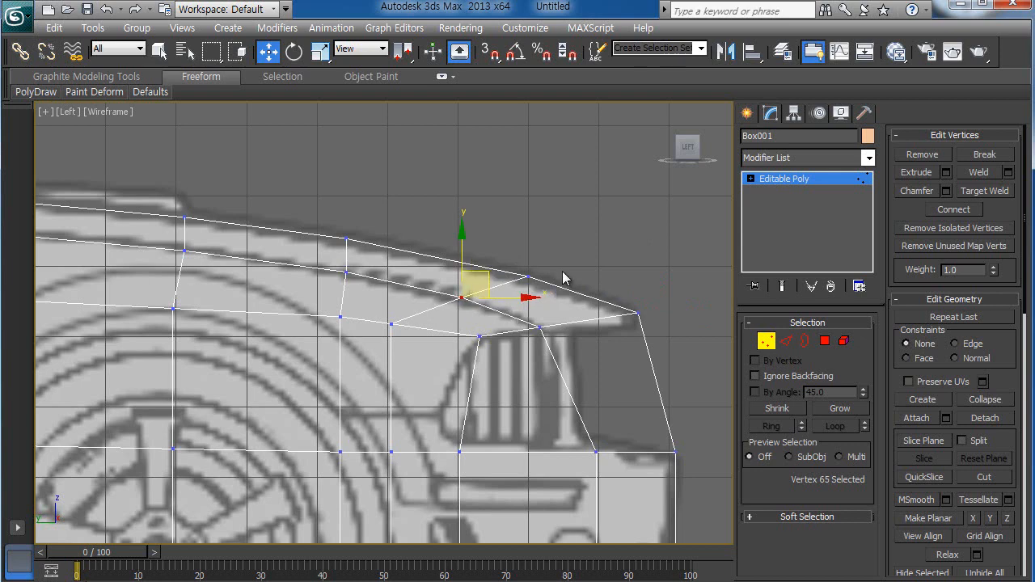
click(403, 277)
click(346, 239)
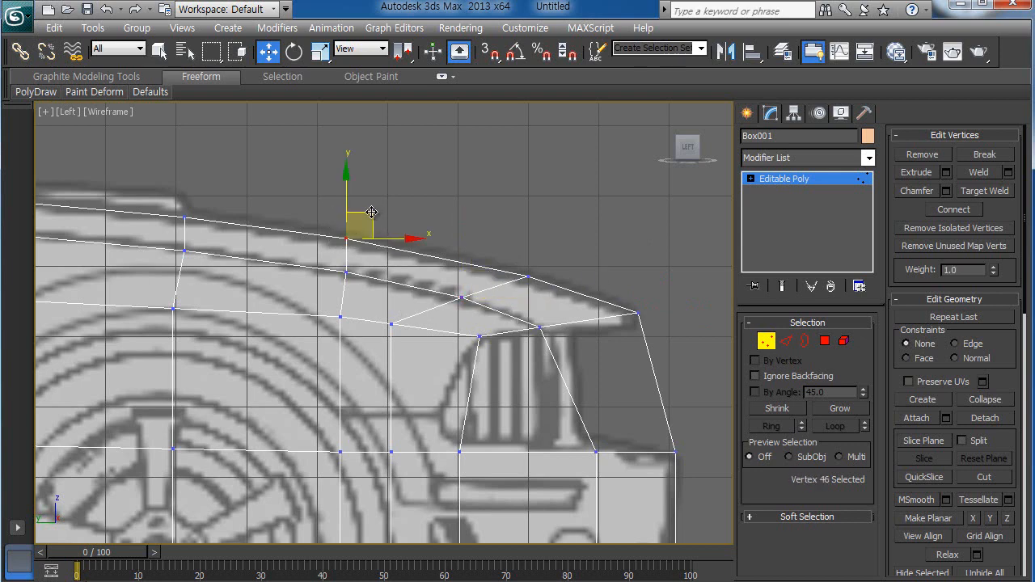
drag(371, 212, 381, 215)
click(460, 241)
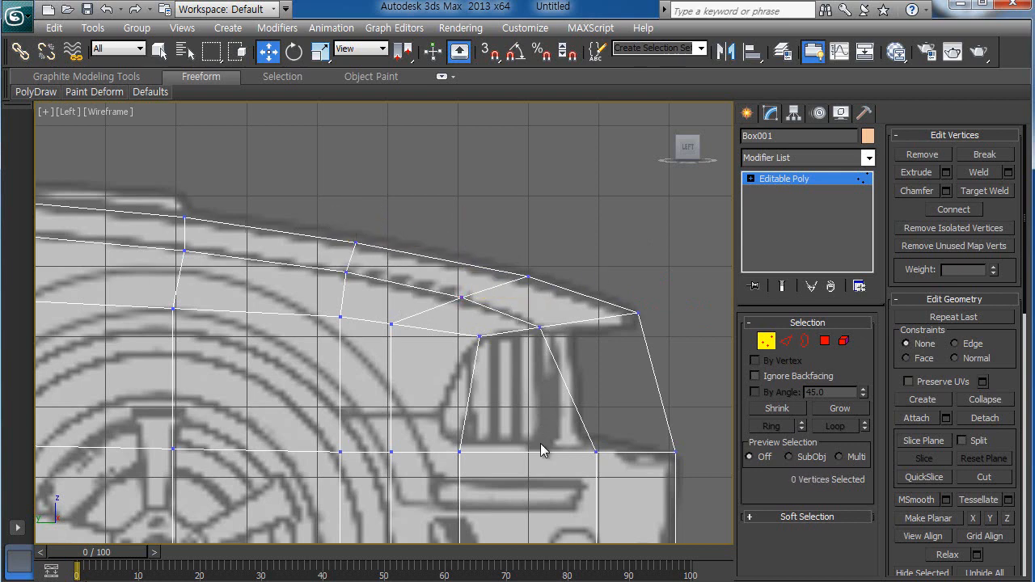
Step: Move the three-vertex fender column in the front of the wheel rearward, and shift the crease vertex above it back along the crease
middle_drag(540, 445, 512, 416)
scroll(470, 427, down, 4)
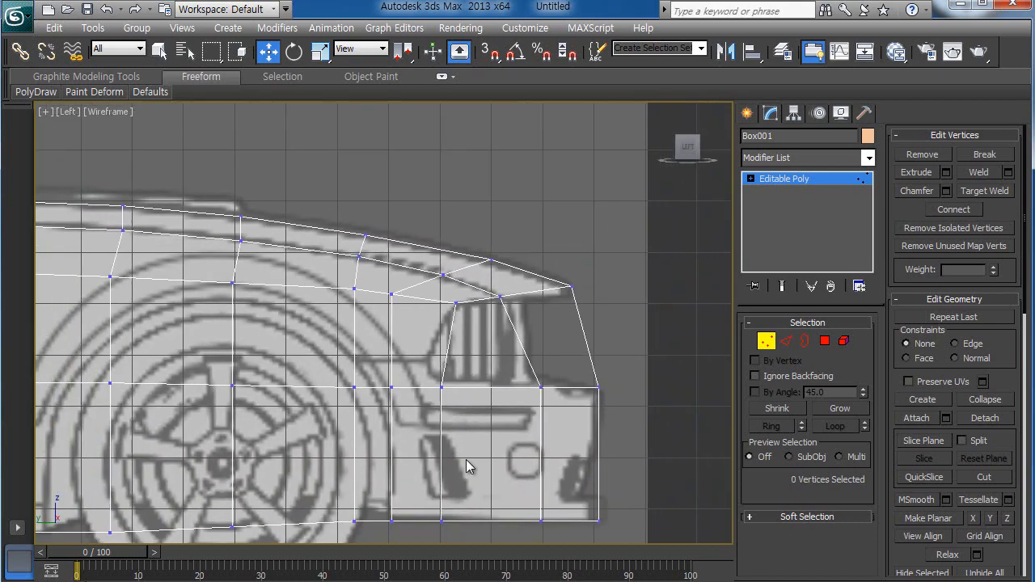
scroll(453, 431, up, 1)
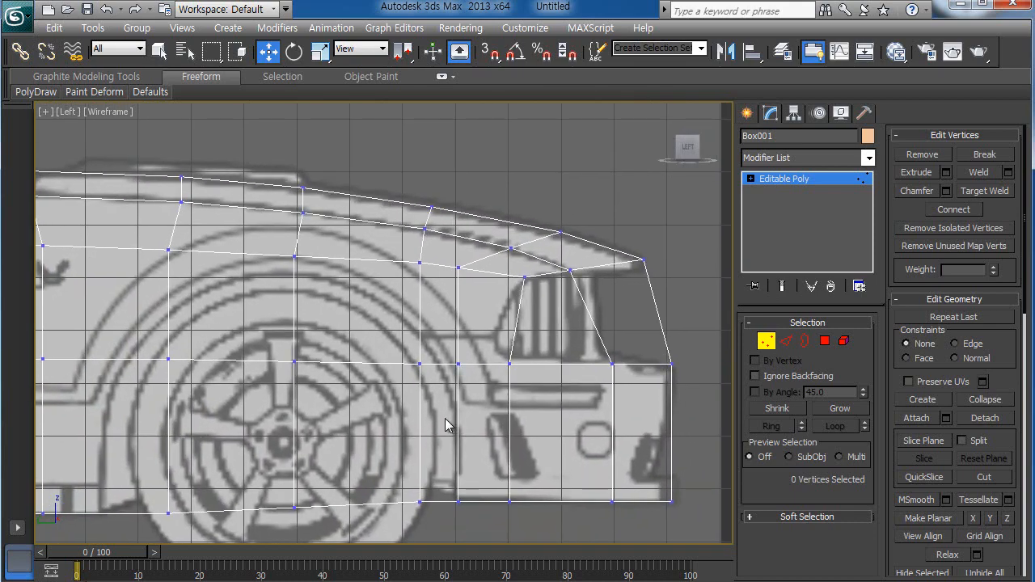
drag(380, 247, 430, 537)
drag(482, 376, 449, 376)
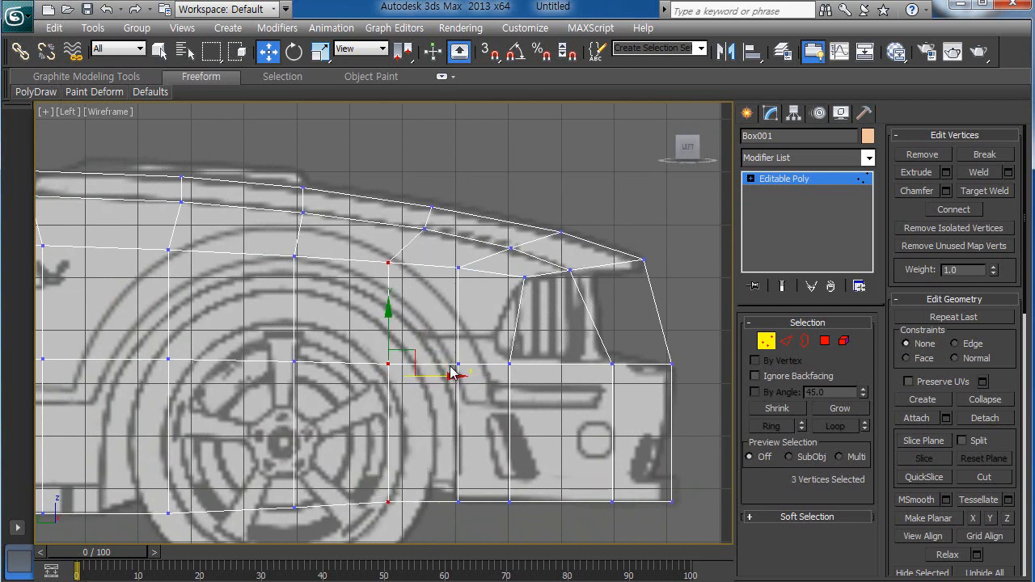
click(425, 229)
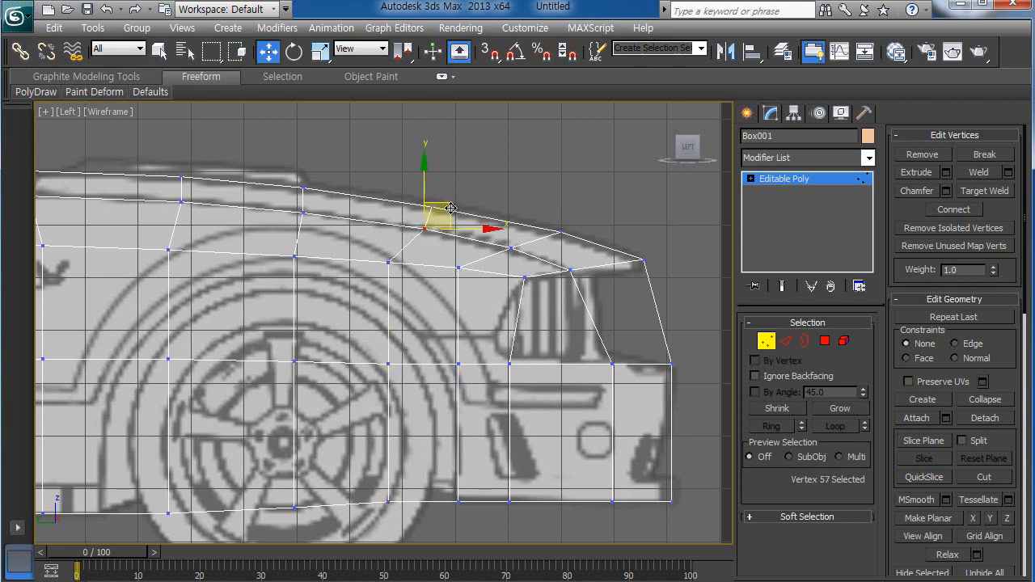
drag(443, 205, 439, 205)
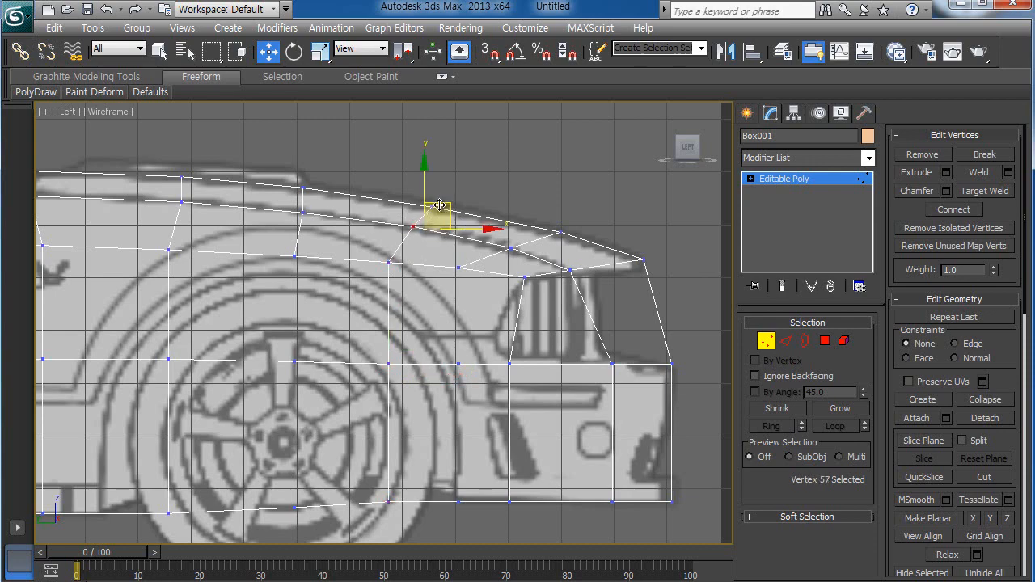
click(413, 324)
Step: Shift the three side vertices below the windshield base slightly rearward to straighten that column
scroll(419, 325, down, 2)
middle_drag(345, 369, 562, 368)
middle_drag(421, 350, 435, 348)
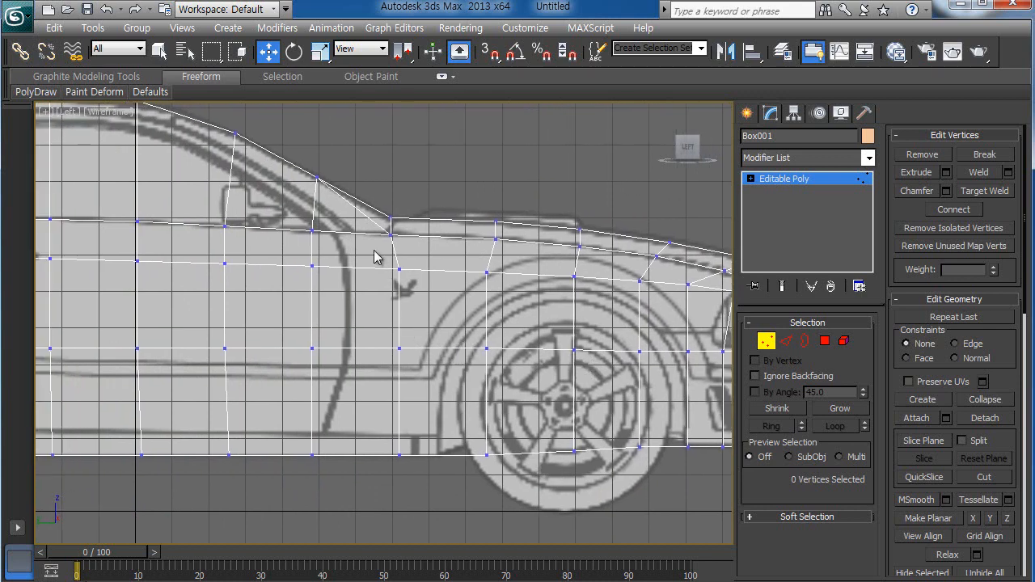
drag(374, 258, 422, 475)
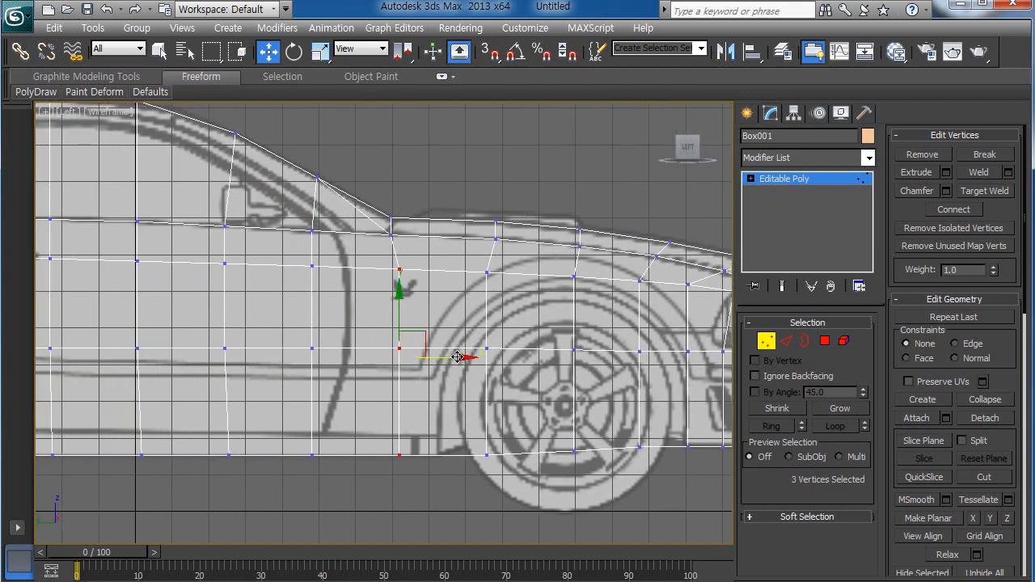
drag(457, 357, 453, 359)
click(476, 481)
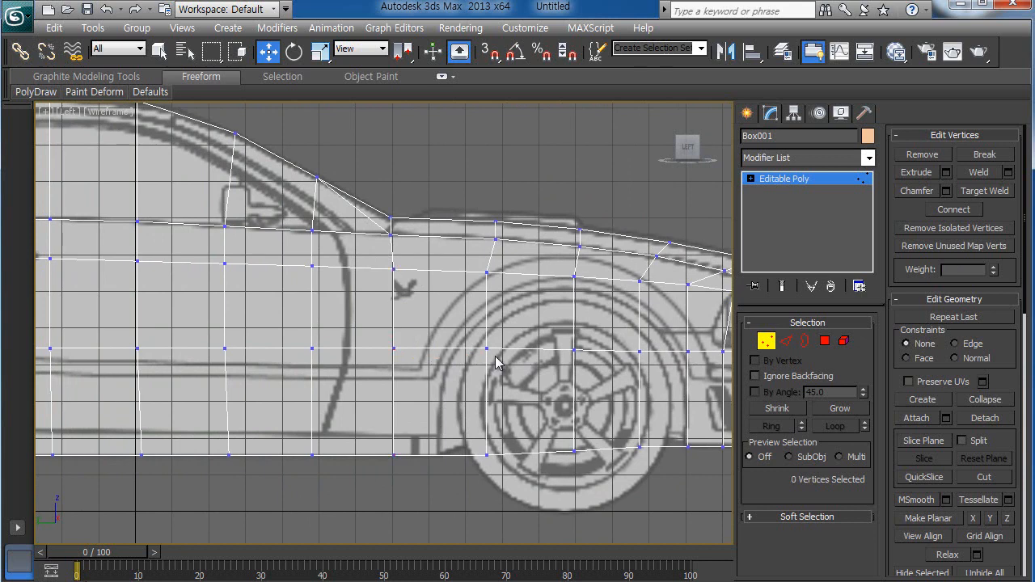
Step: Nudge the two hood crease vertices above the rear part and center of the front wheel slightly rearward along the crease
click(494, 239)
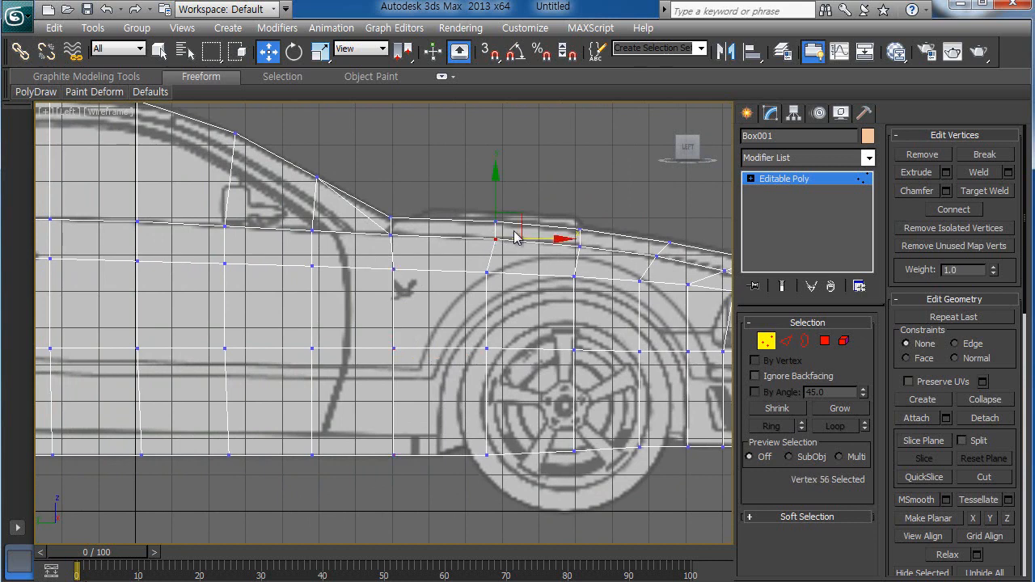
click(388, 302)
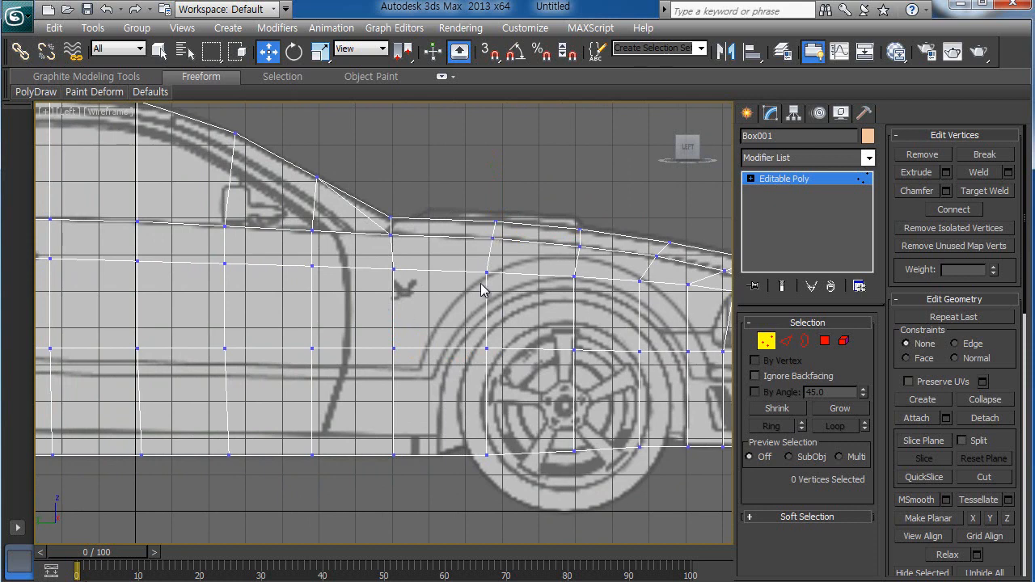
middle_drag(534, 443, 463, 457)
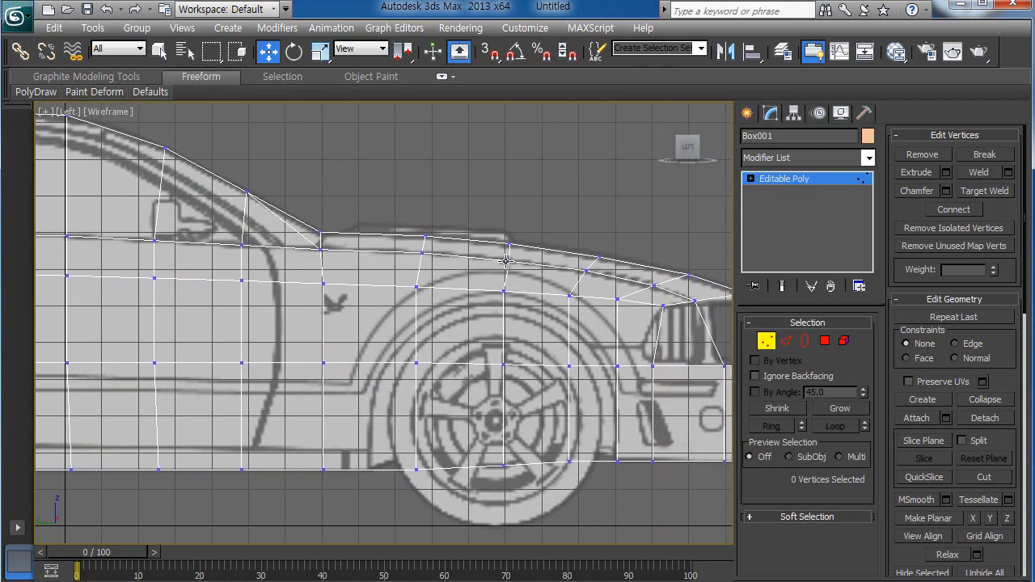
click(511, 262)
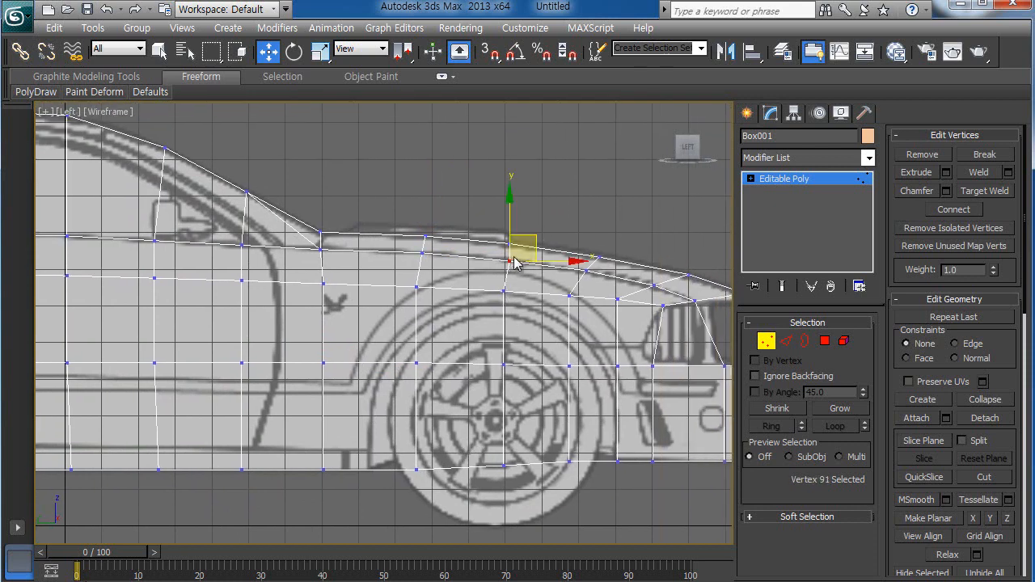
drag(527, 237, 525, 236)
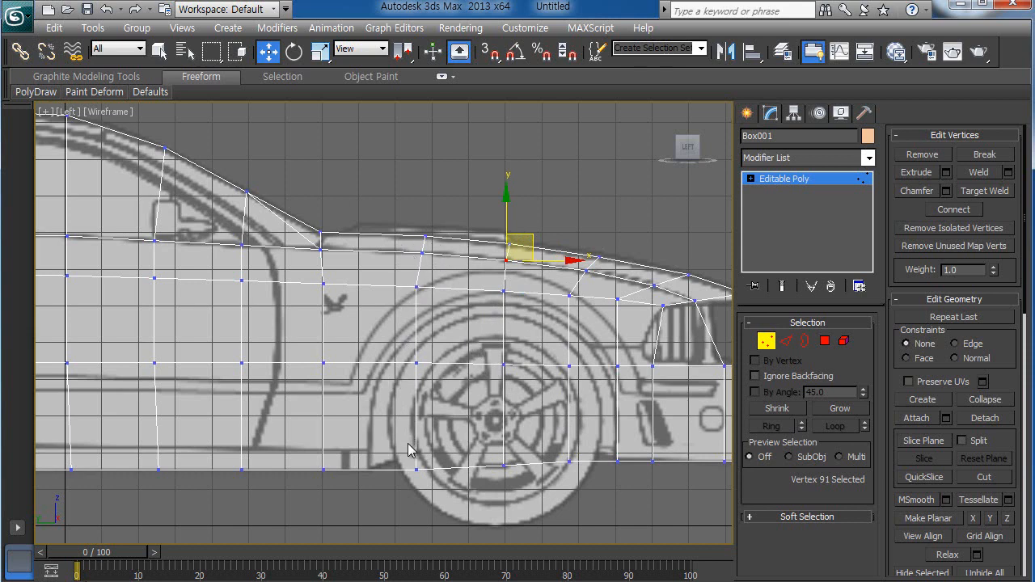
Step: Move the crease vertex at the windshield base slightly back and up, and shift the side vertex beneath it rearward to align
middle_drag(322, 313, 478, 386)
scroll(410, 380, up, 5)
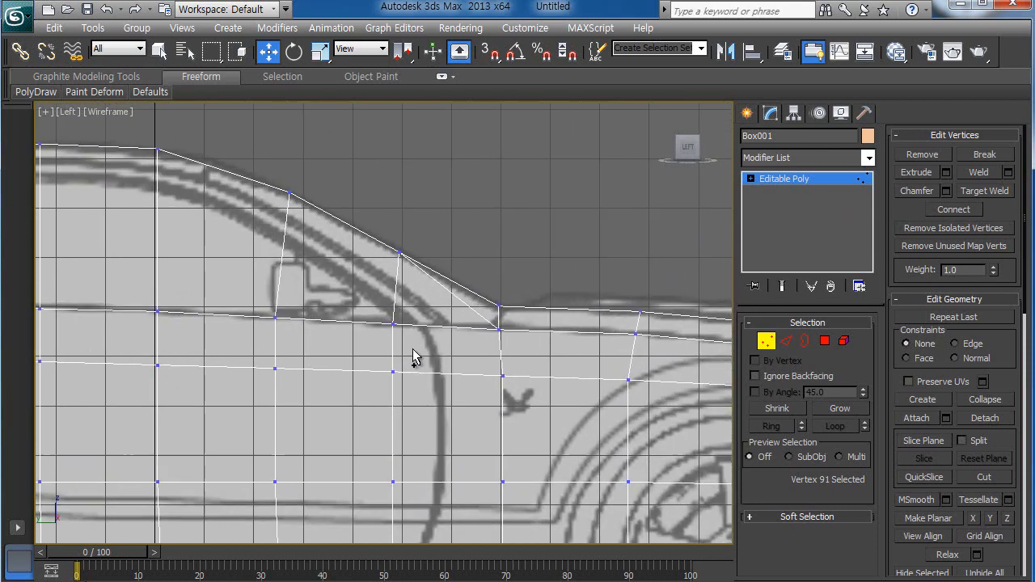
middle_drag(385, 344, 394, 386)
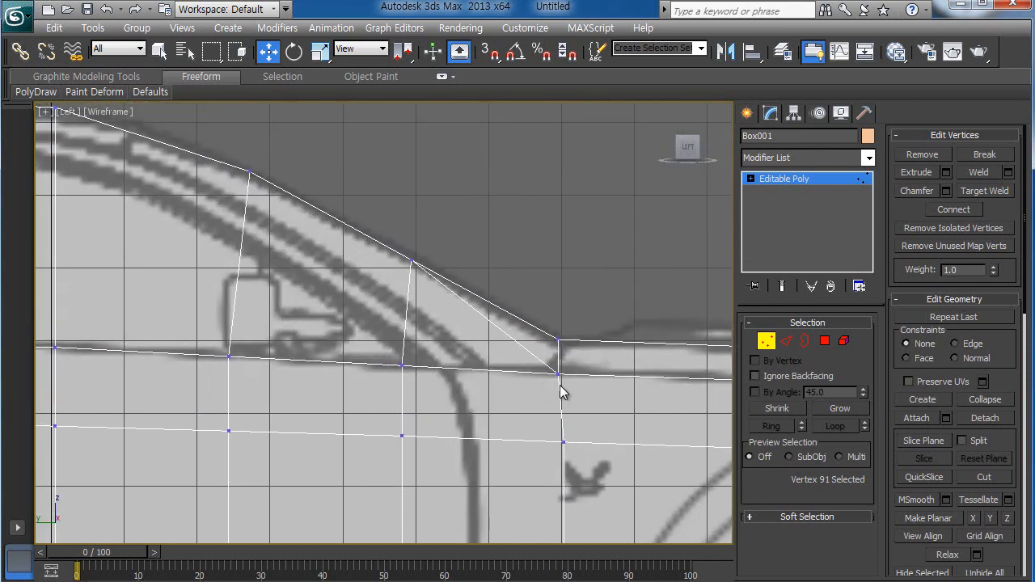
scroll(545, 377, down, 1)
middle_drag(545, 375, 520, 373)
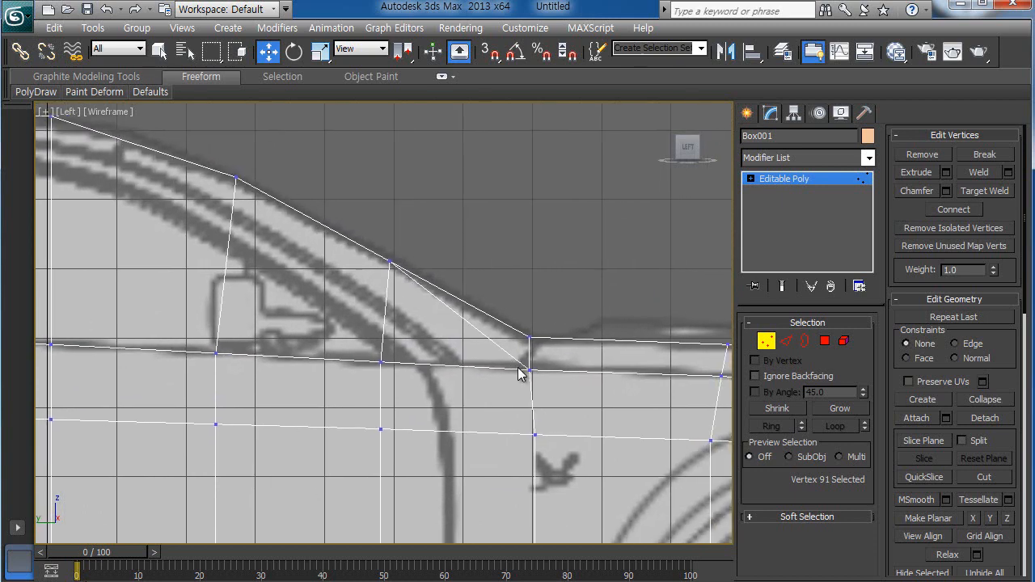
click(530, 372)
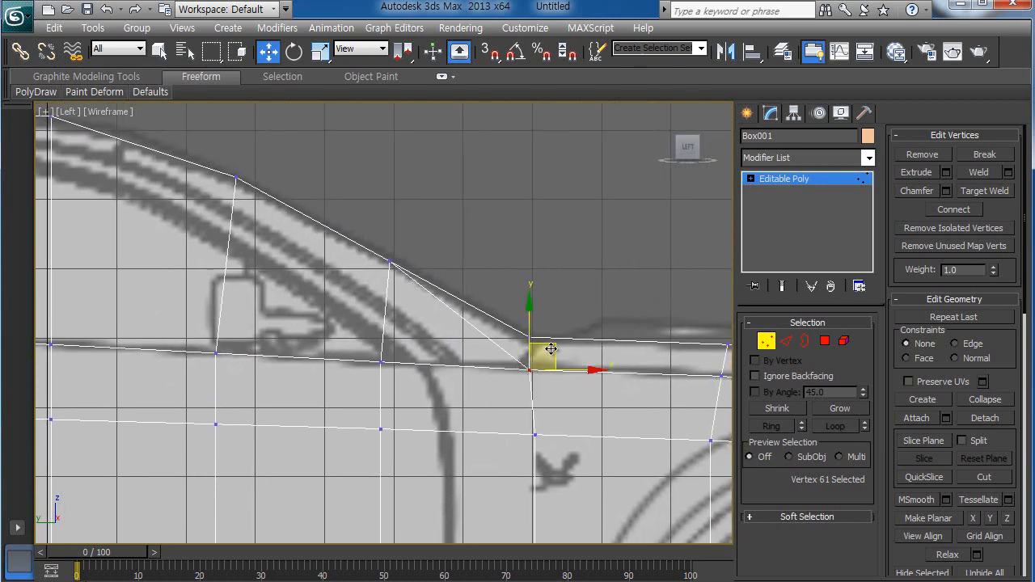
drag(552, 349, 546, 343)
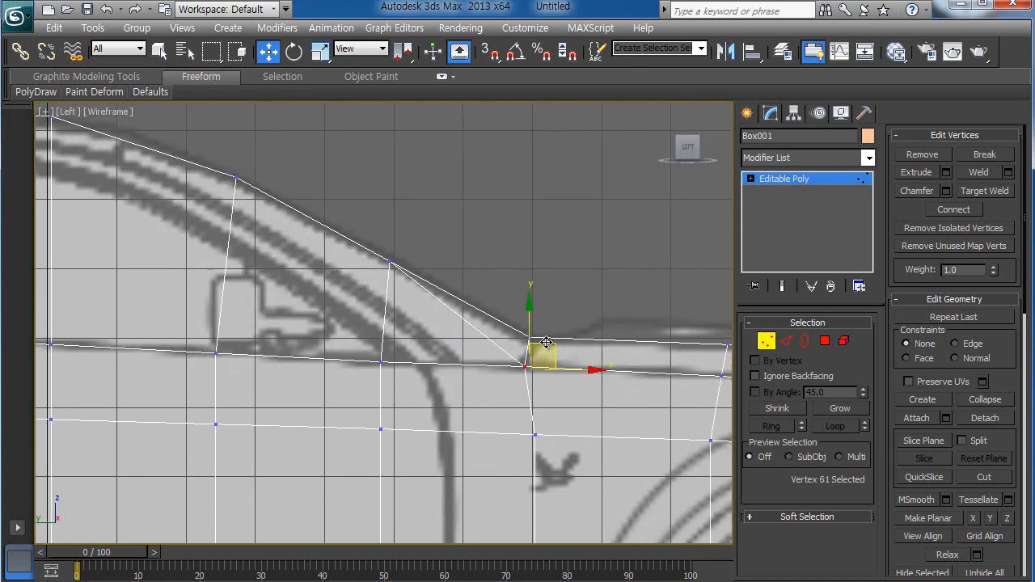
click(534, 435)
drag(601, 434, 593, 434)
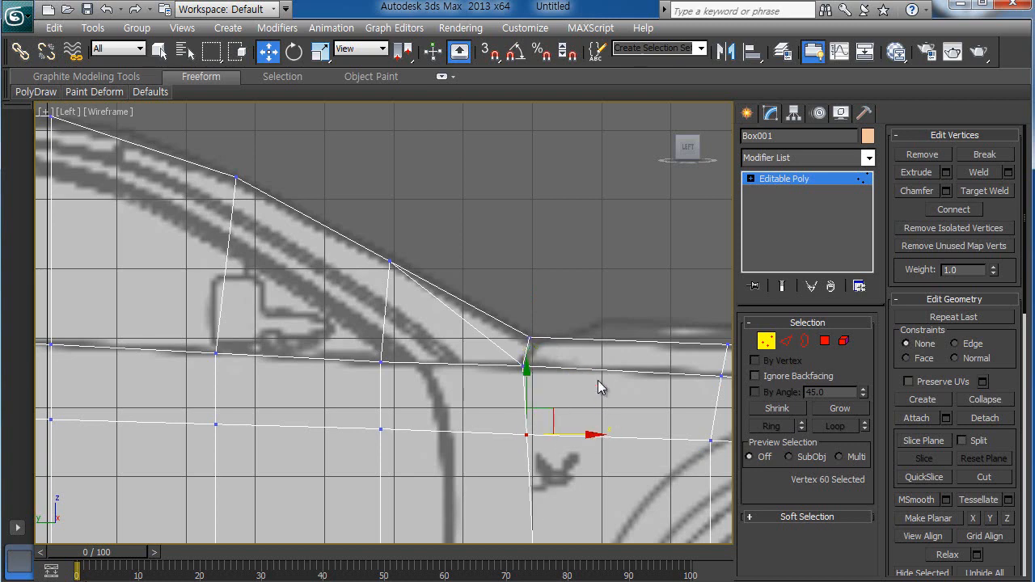
click(555, 288)
Step: Move the side vertex on the lower windshield pillar down and slightly back from the roof outline onto the blueprint's pillar line
scroll(554, 333, down, 1)
scroll(553, 333, down, 1)
middle_drag(419, 341, 513, 359)
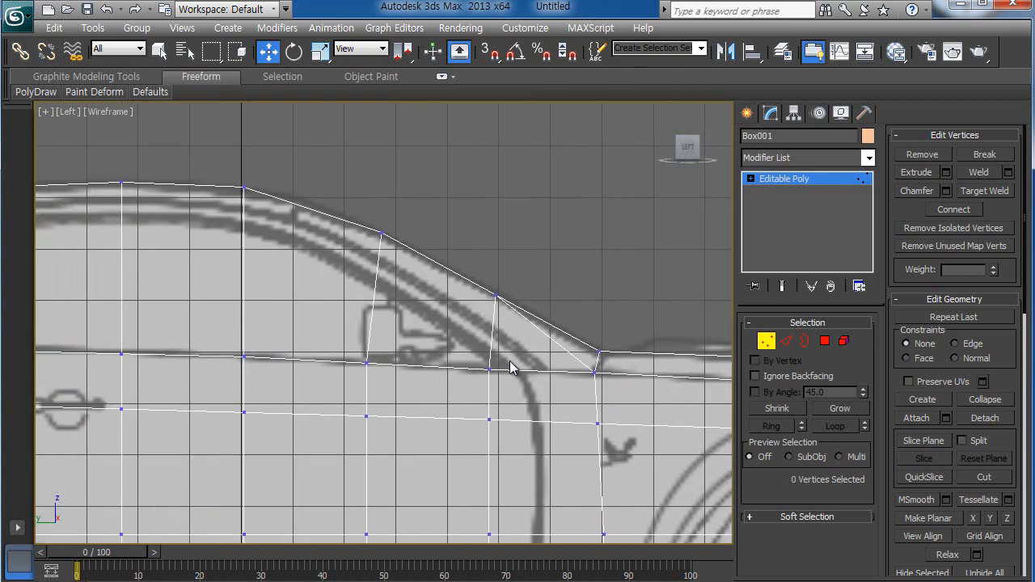
scroll(511, 358, up, 1)
click(504, 294)
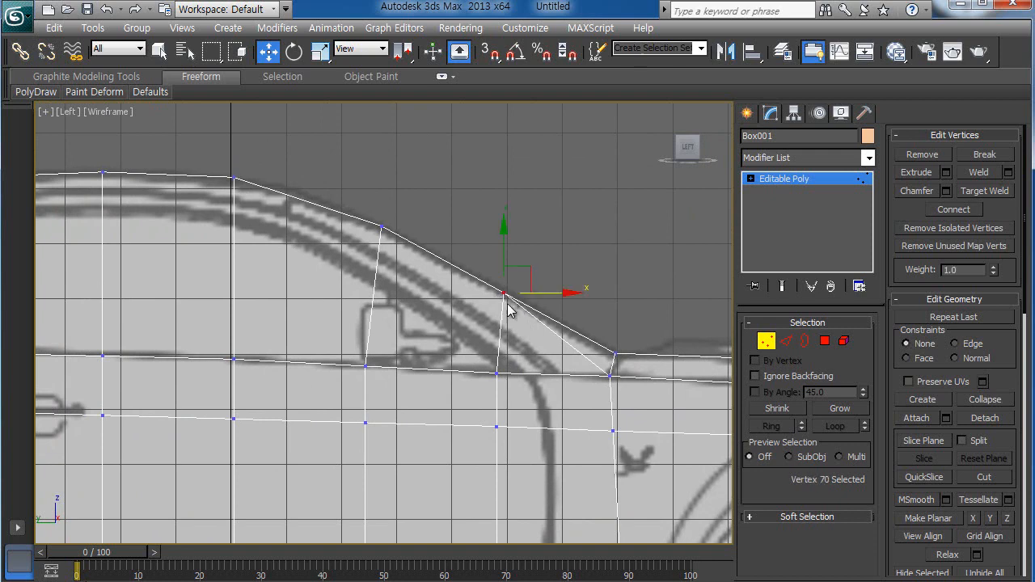
drag(528, 265, 512, 294)
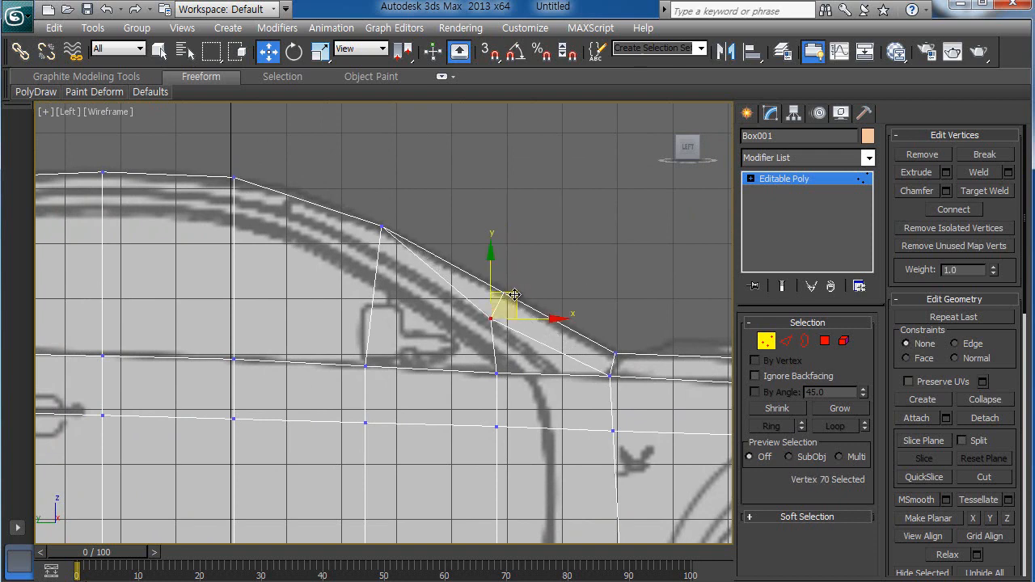
Step: Lower the side vertices at the upper windshield pillar and the front of the roof onto the blueprint's roof rail line
middle_drag(399, 352, 508, 407)
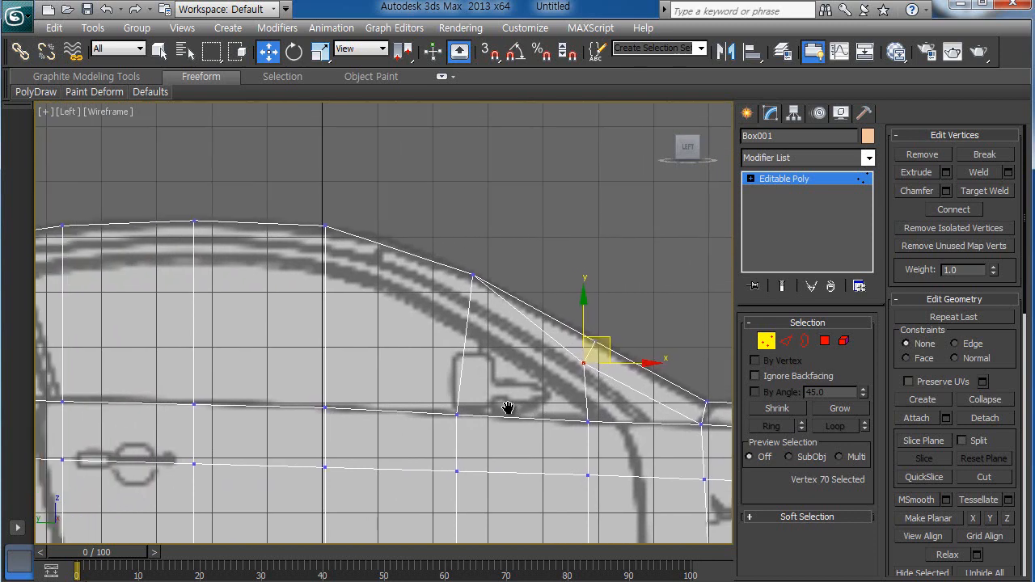
click(474, 275)
drag(489, 248, 467, 278)
middle_drag(388, 322, 540, 350)
click(478, 255)
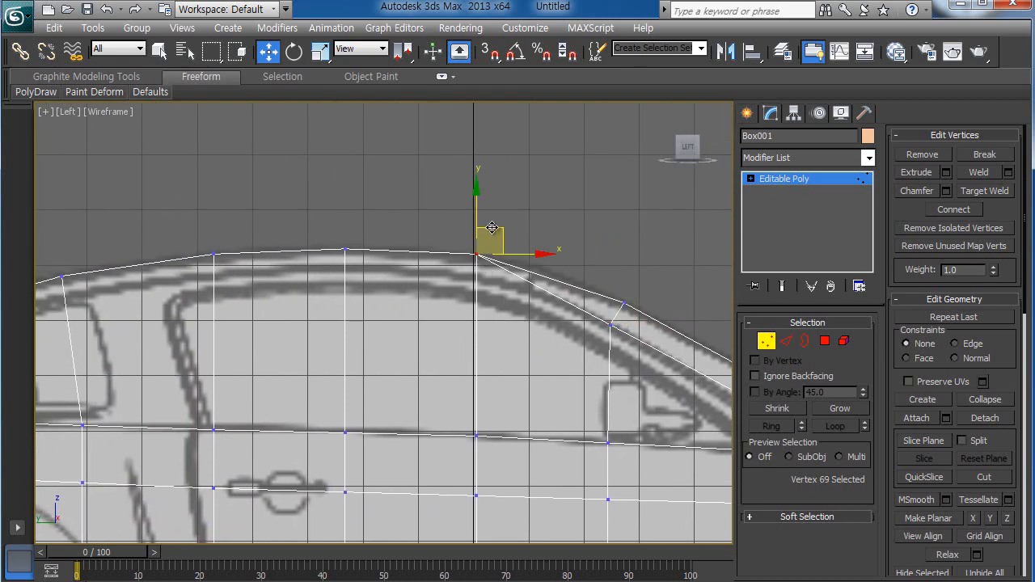
drag(492, 228, 490, 248)
middle_drag(381, 296, 500, 311)
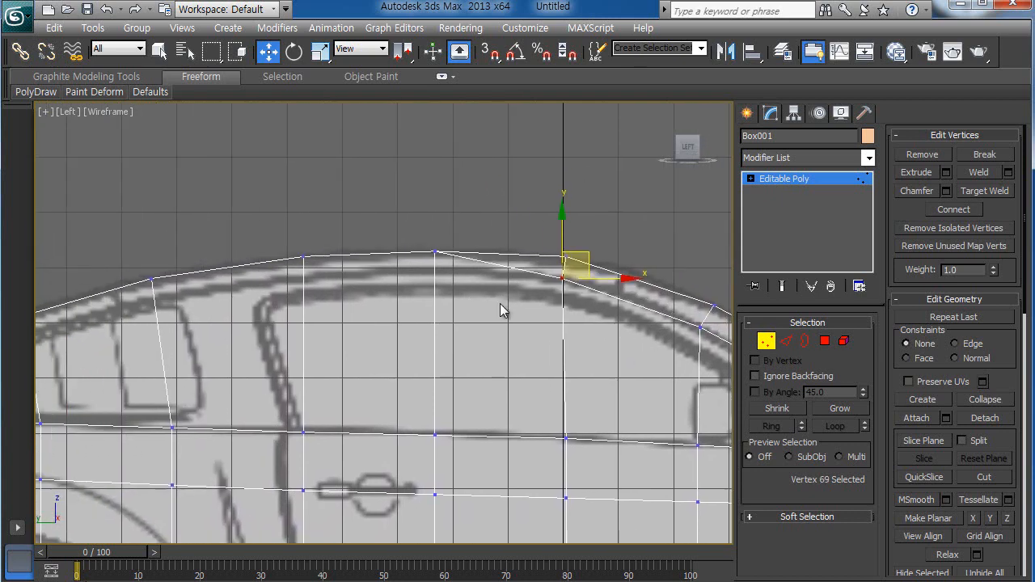
Step: Lower the mid-roof side vertex onto the roof rail line, and slide the two windshield pillar vertex pairs forward and down along the outline
click(435, 251)
drag(448, 227, 445, 269)
middle_drag(549, 325, 203, 256)
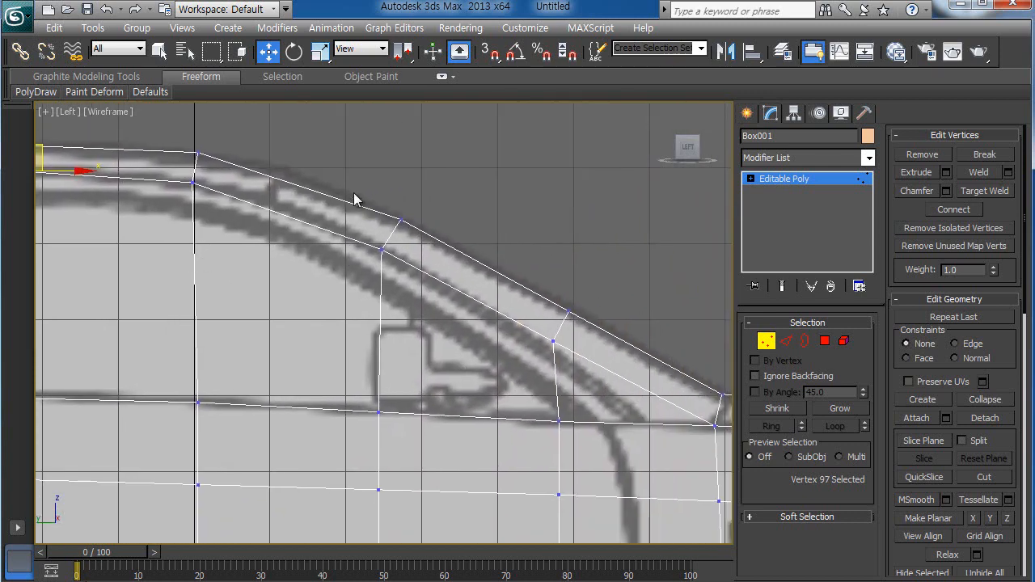
drag(354, 199, 429, 277)
drag(417, 214, 440, 231)
drag(534, 286, 588, 365)
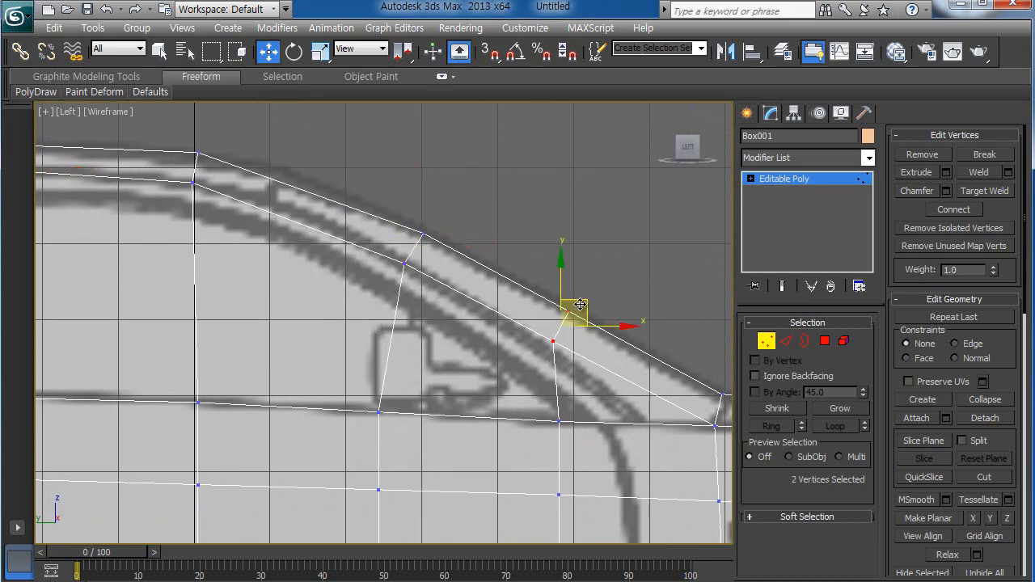
drag(585, 301, 600, 311)
click(597, 261)
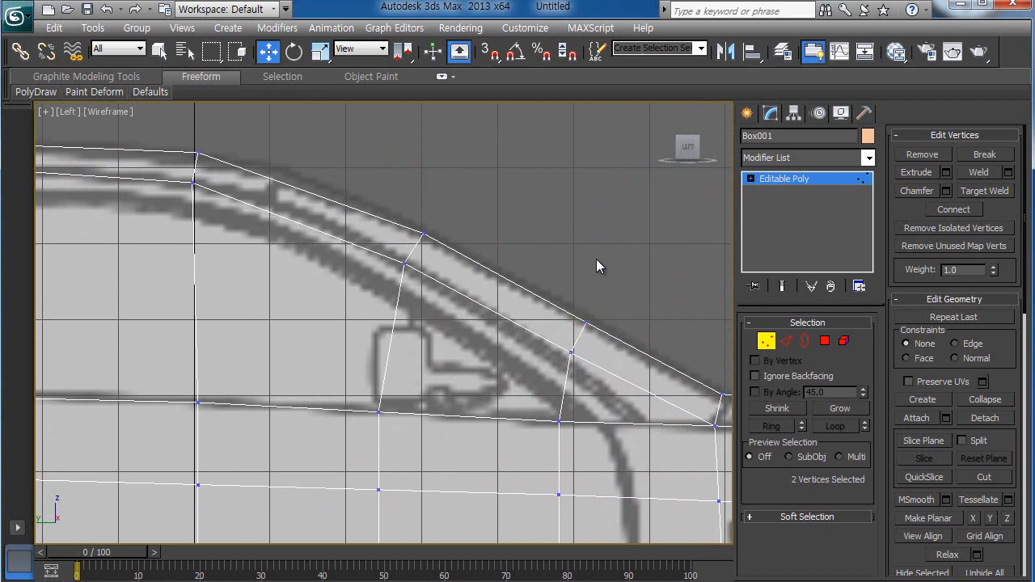
Step: Slide the vertex pair at the top of the windshield and the pair behind it forward along the roof outline
drag(232, 218, 232, 217)
drag(217, 138, 298, 166)
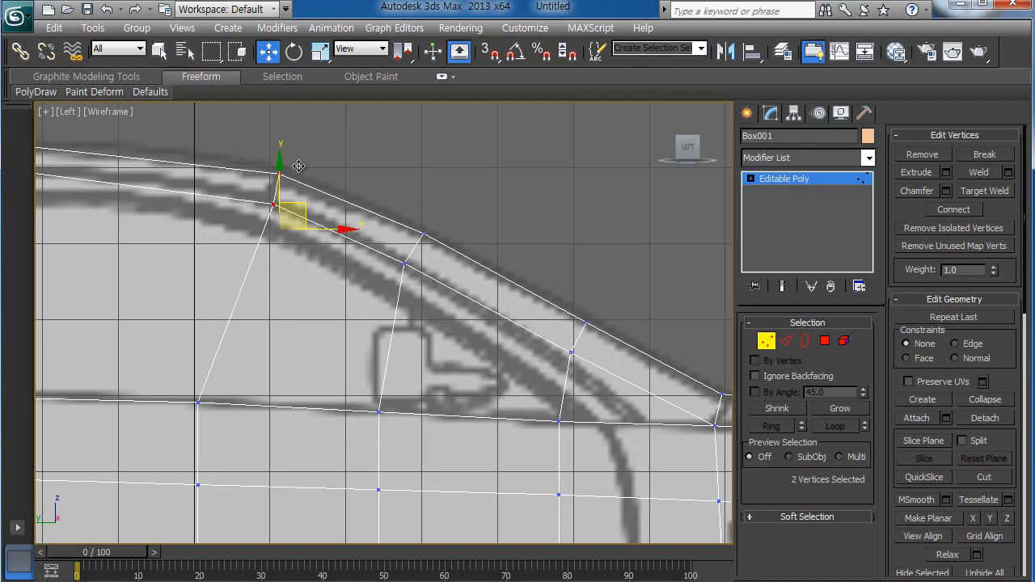
click(351, 170)
middle_drag(244, 262, 529, 295)
drag(286, 166, 346, 236)
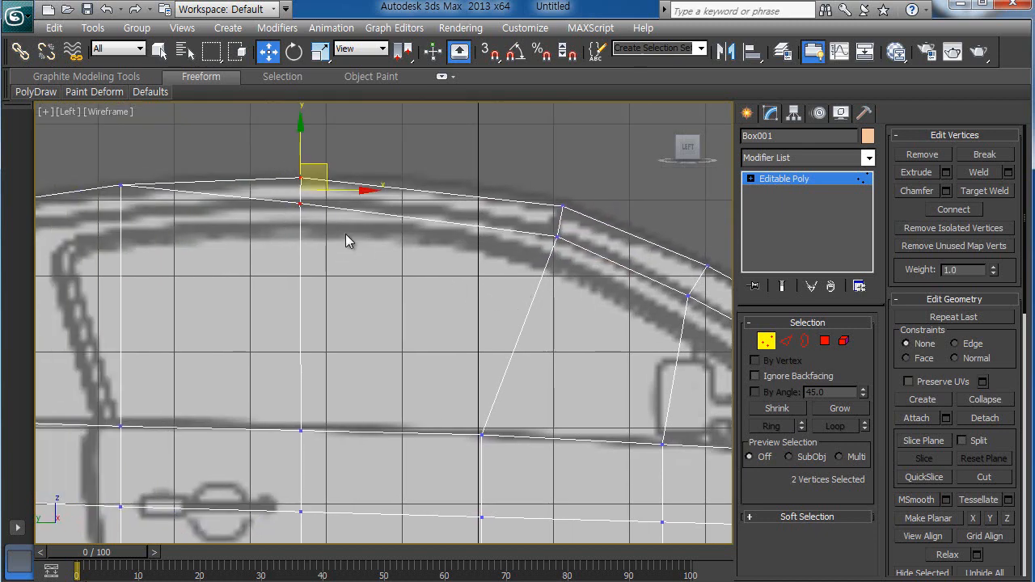
drag(368, 191, 390, 191)
click(414, 149)
Step: Lower the side vertices above the door's rear edge and the rear quarter window onto the blueprint's roof rail line
middle_drag(297, 289, 526, 266)
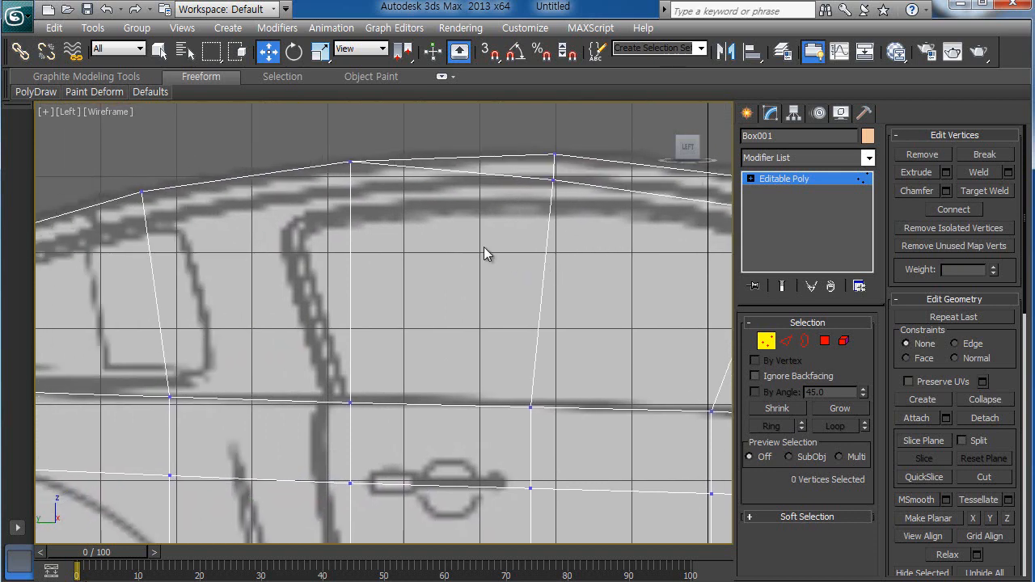
click(350, 166)
drag(350, 169, 353, 184)
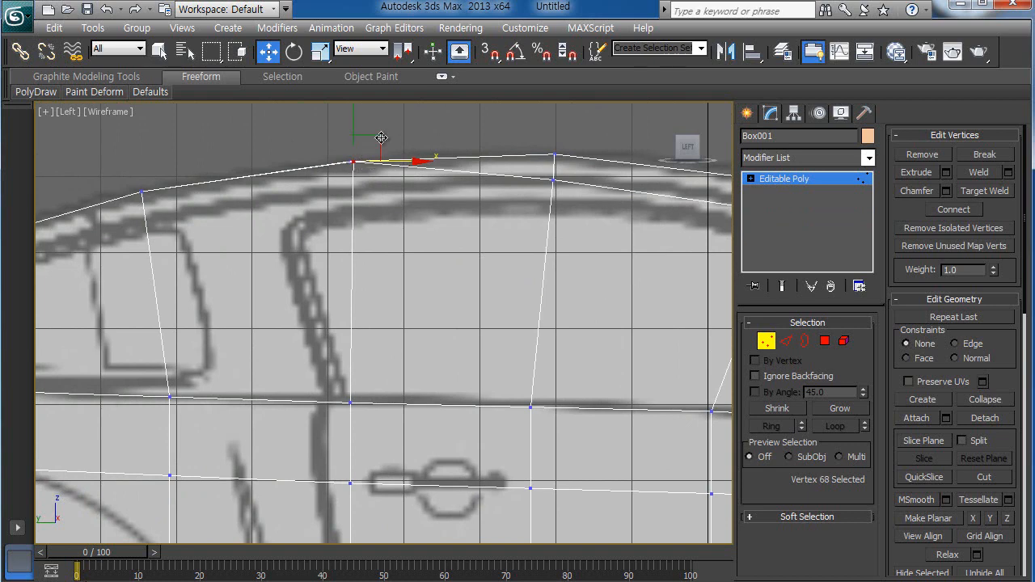
drag(380, 137, 378, 163)
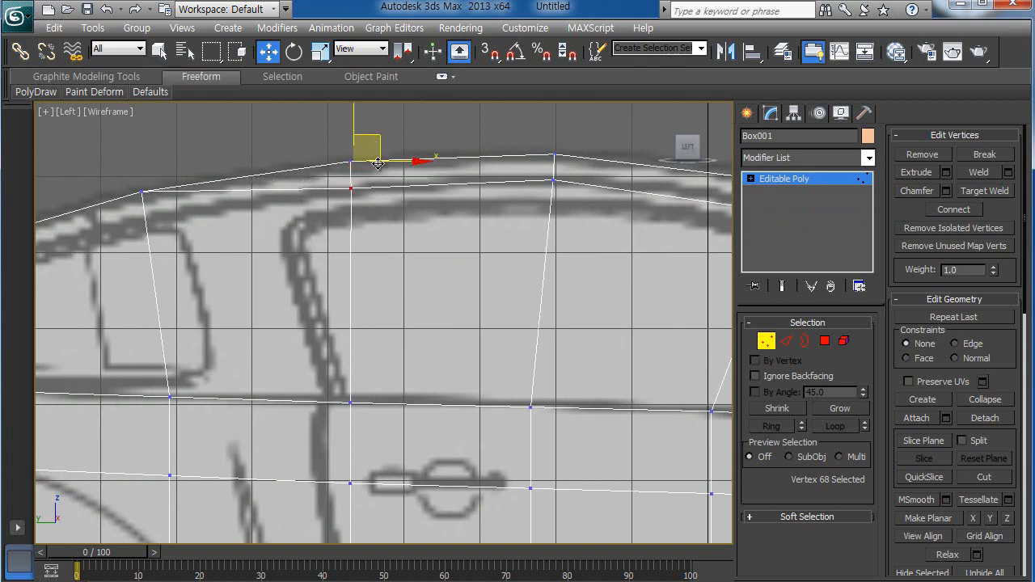
middle_drag(340, 264, 483, 247)
click(284, 175)
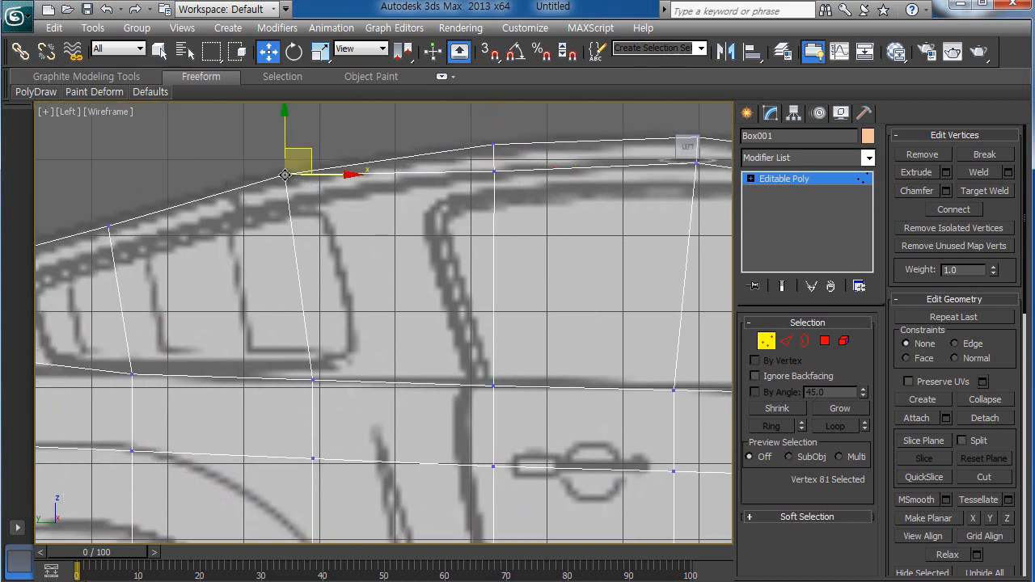
drag(308, 152, 314, 179)
Step: Lower the two overlapping side vertices on the rear pillar, above the middle of the quarter window, toward the blueprint's pillar line
middle_drag(298, 206, 334, 208)
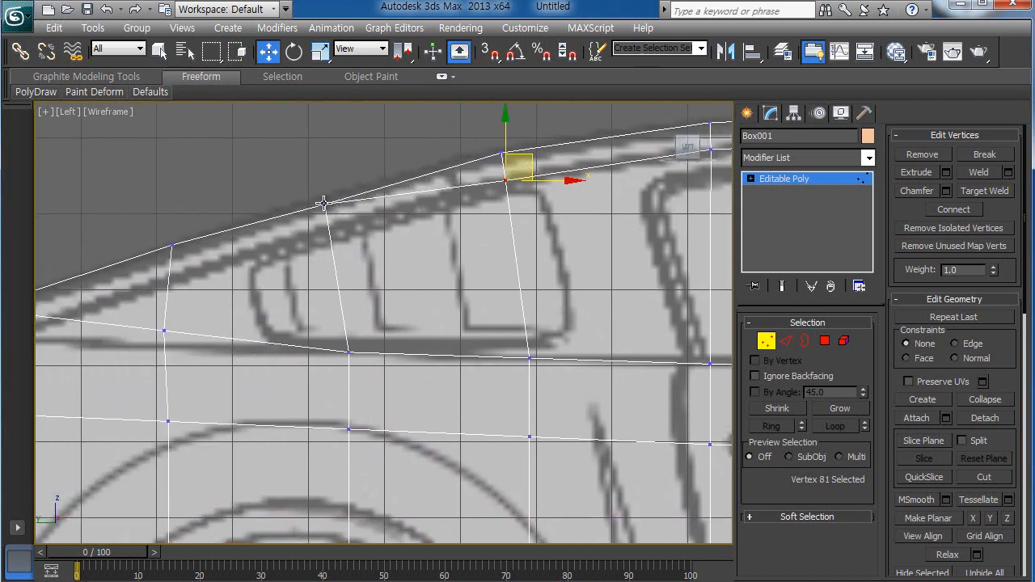
click(326, 205)
drag(345, 178, 347, 206)
key(ctrl+z)
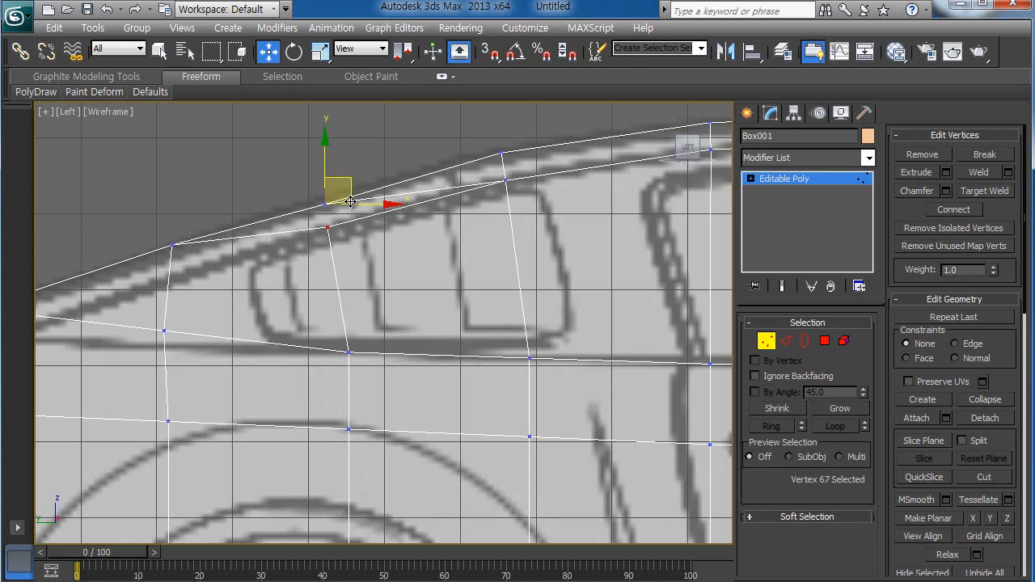
click(329, 200)
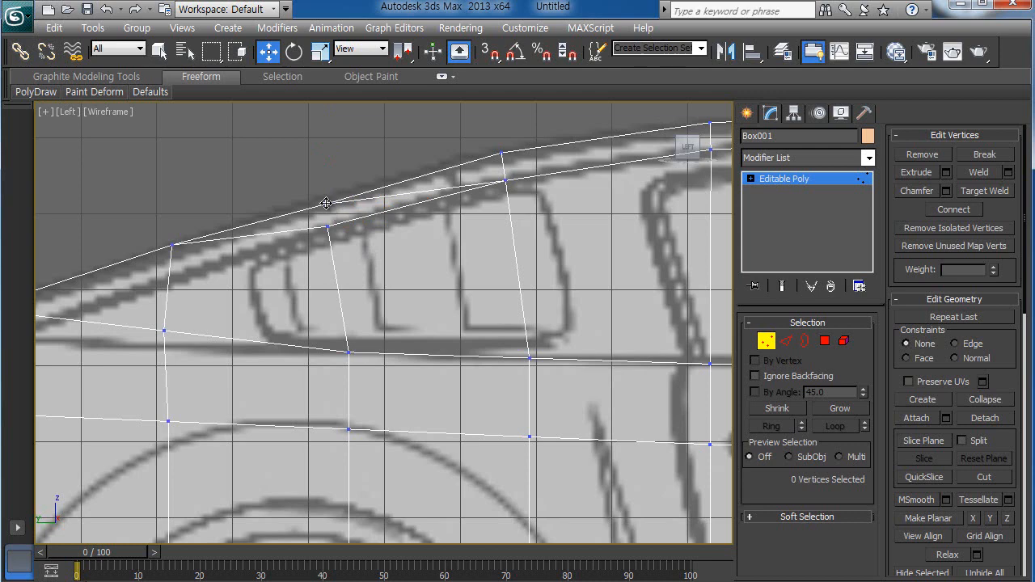
click(325, 203)
drag(326, 204, 328, 221)
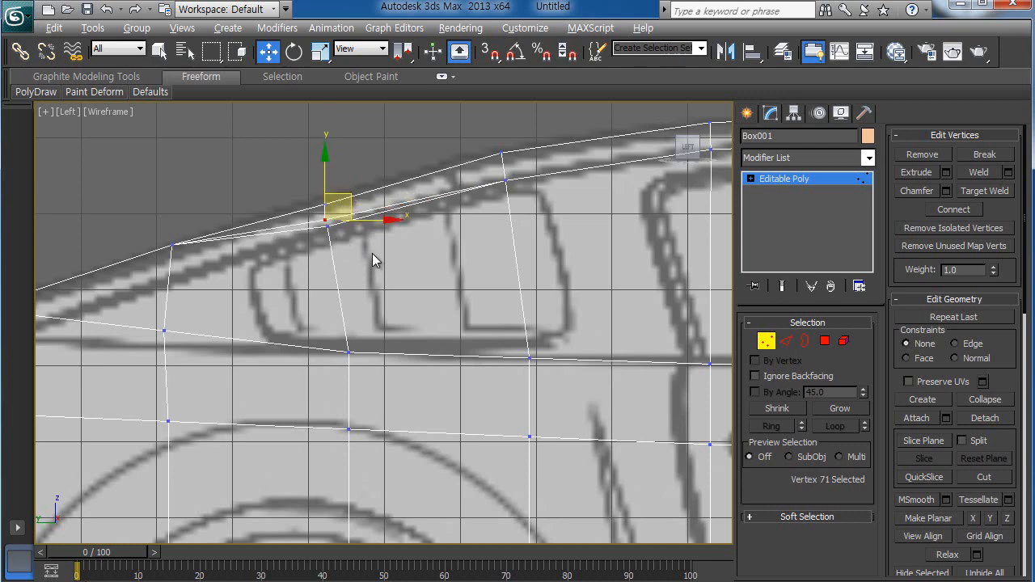
Step: Close the gap along the rear pillar in the perspective view by target-welding its two split side vertices
key(alt+w)
right_click(451, 316)
key(alt+w)
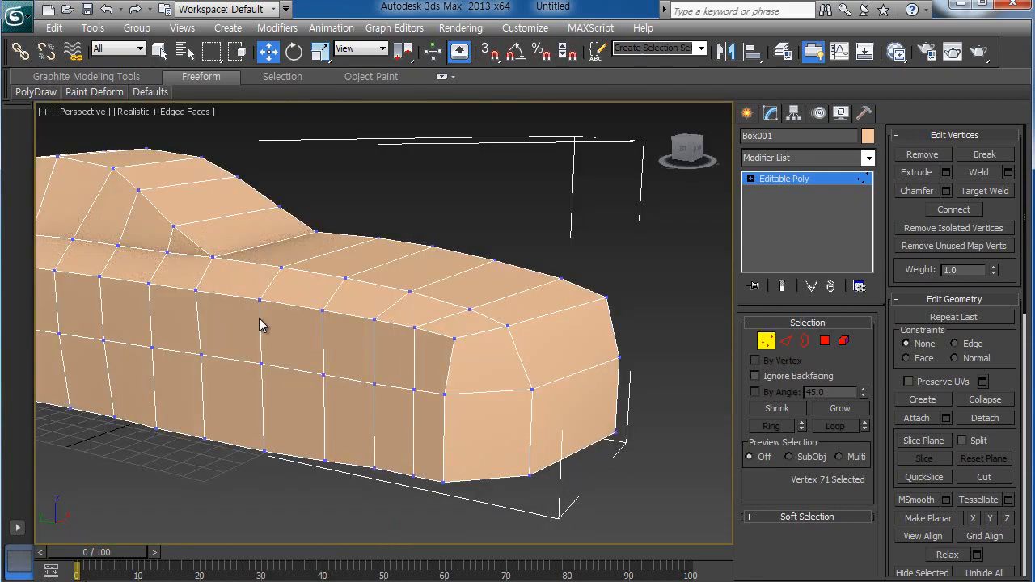
alt+middle_drag(260, 324, 390, 259)
scroll(385, 259, up, 5)
scroll(386, 337, up, 1)
click(393, 203)
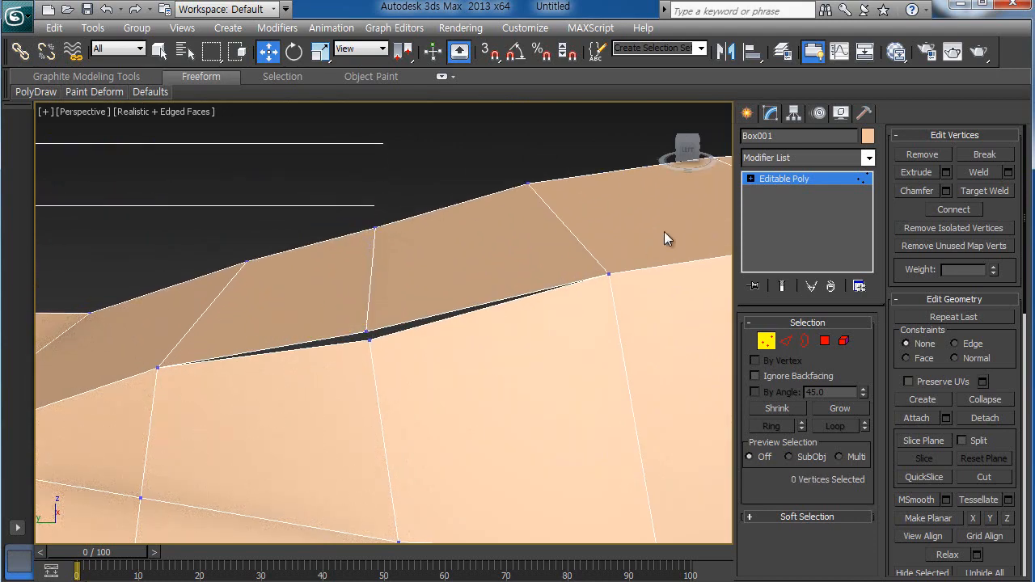
click(991, 195)
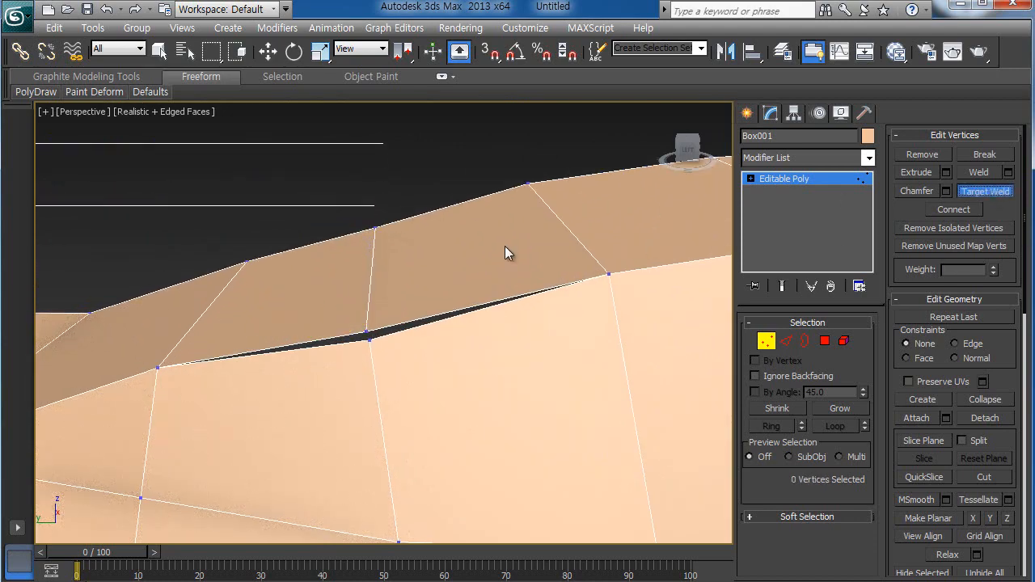
click(367, 330)
key(w)
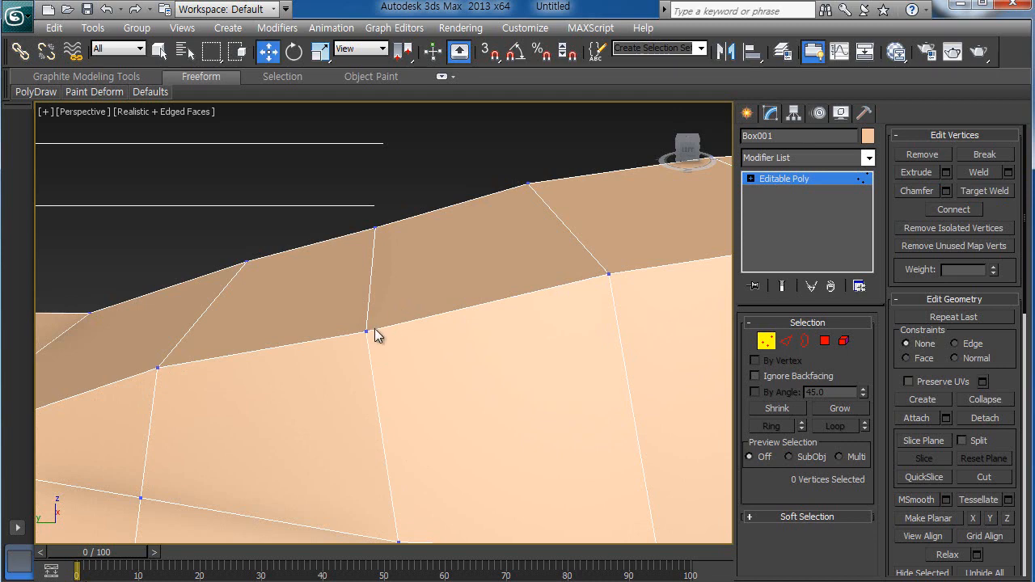
Step: Lower the rear pillar side vertex behind the quarter window onto the blueprint's pillar line, refining it in the left view
click(364, 331)
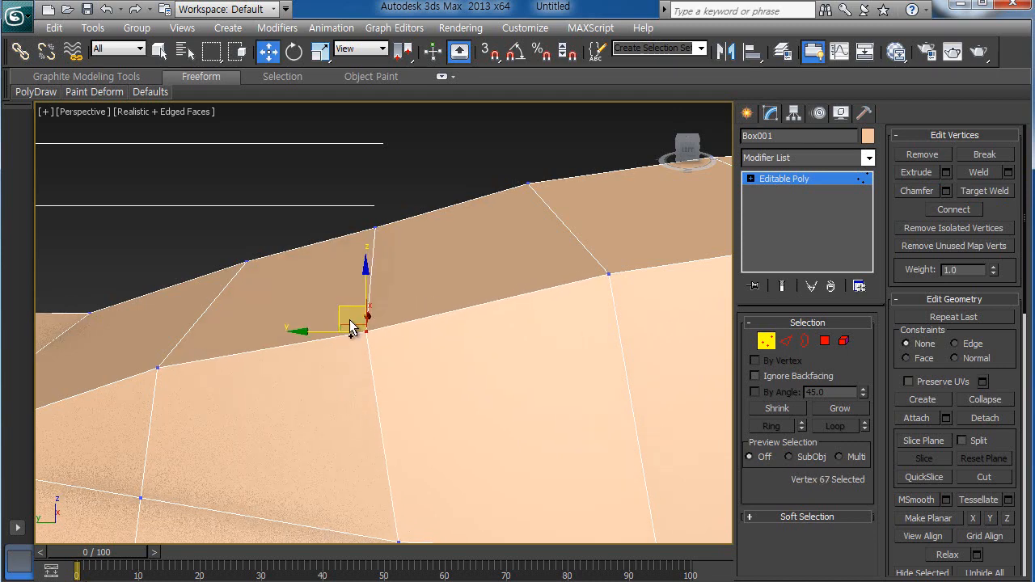
click(157, 368)
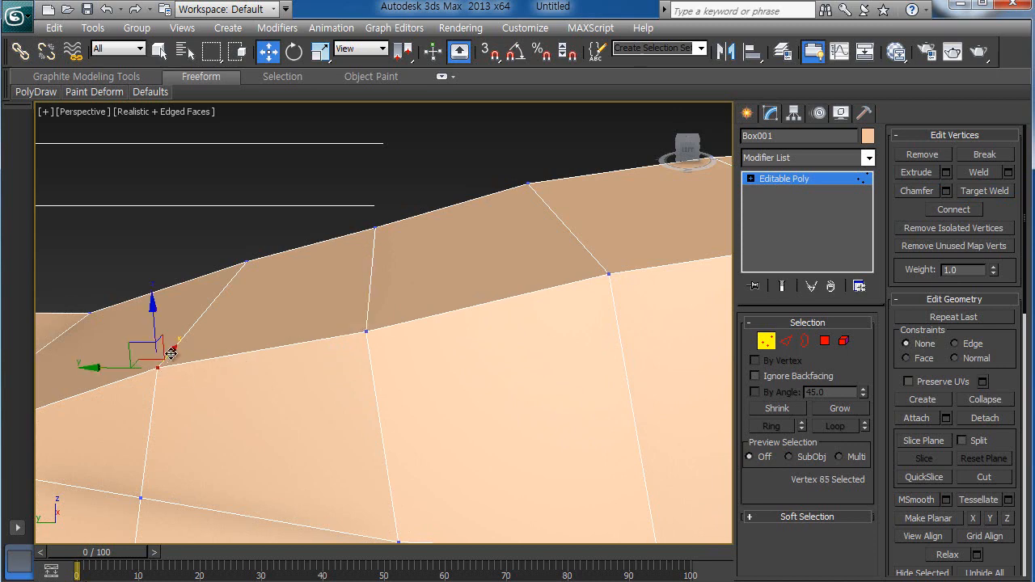
drag(146, 347, 149, 360)
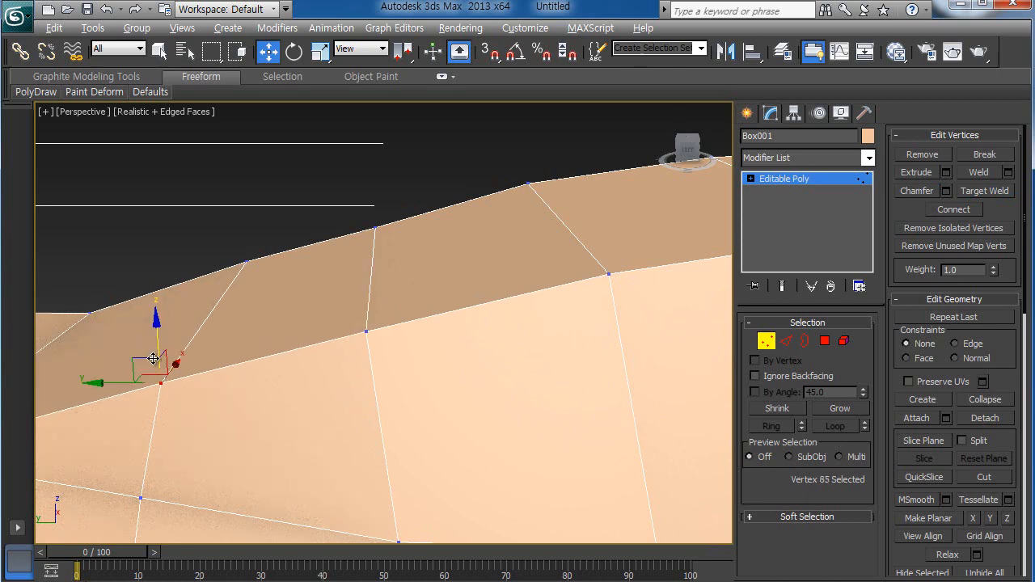
key(alt+w)
right_click(268, 373)
key(alt+w)
middle_drag(175, 374, 410, 353)
scroll(410, 288, up, 2)
drag(419, 214, 433, 224)
Step: Lower the welded pillar vertex onto the pillar line, and nudge the roof outline vertex behind it slightly down onto the blueprint
middle_drag(637, 232, 461, 210)
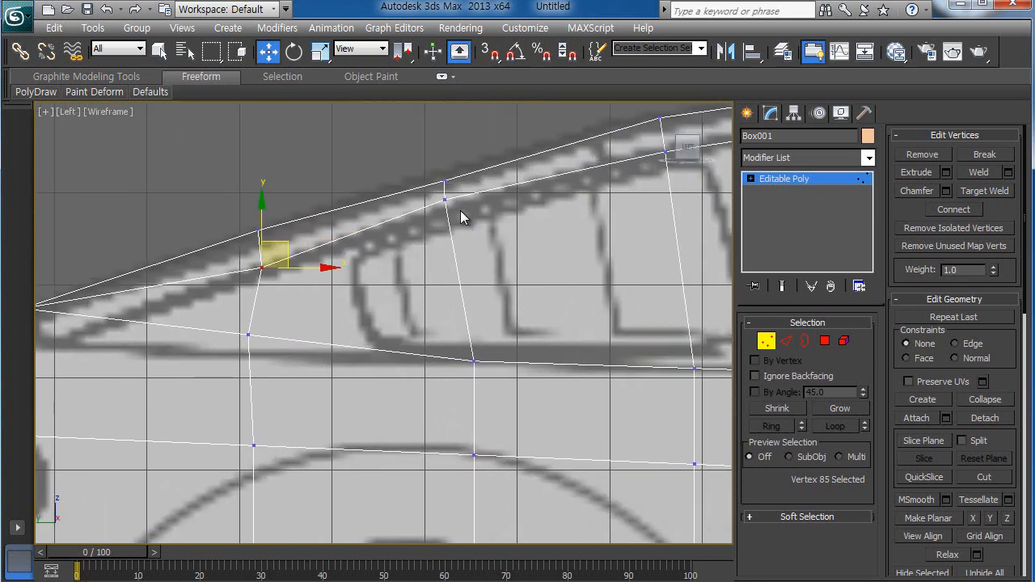
click(446, 200)
drag(456, 177, 460, 188)
click(260, 212)
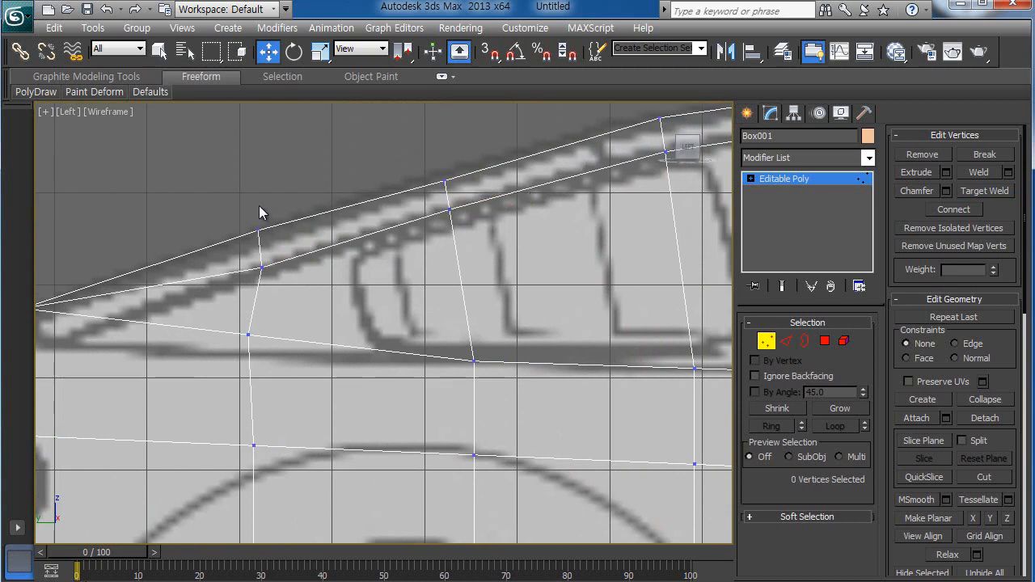
click(446, 180)
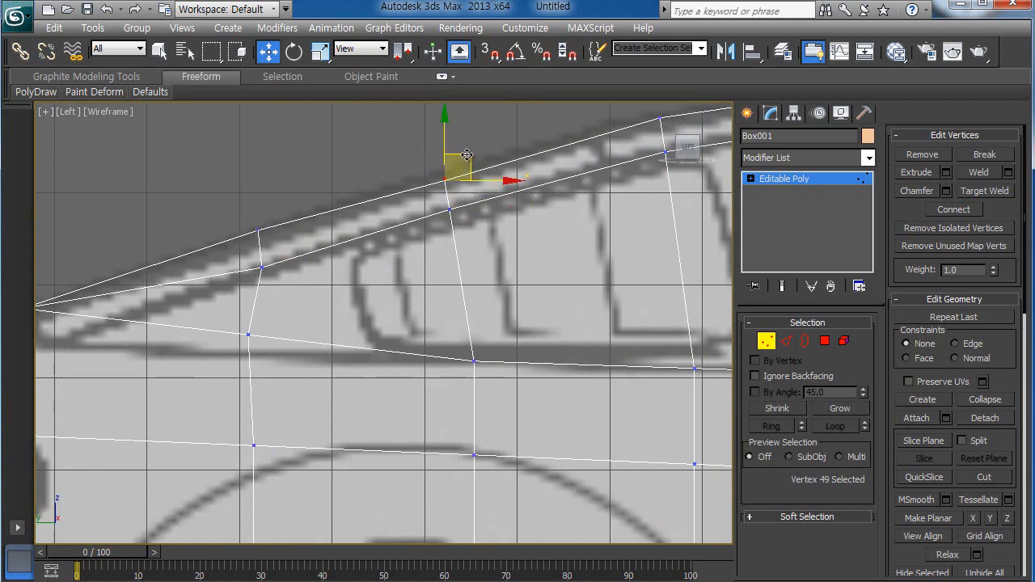
middle_drag(348, 258, 429, 250)
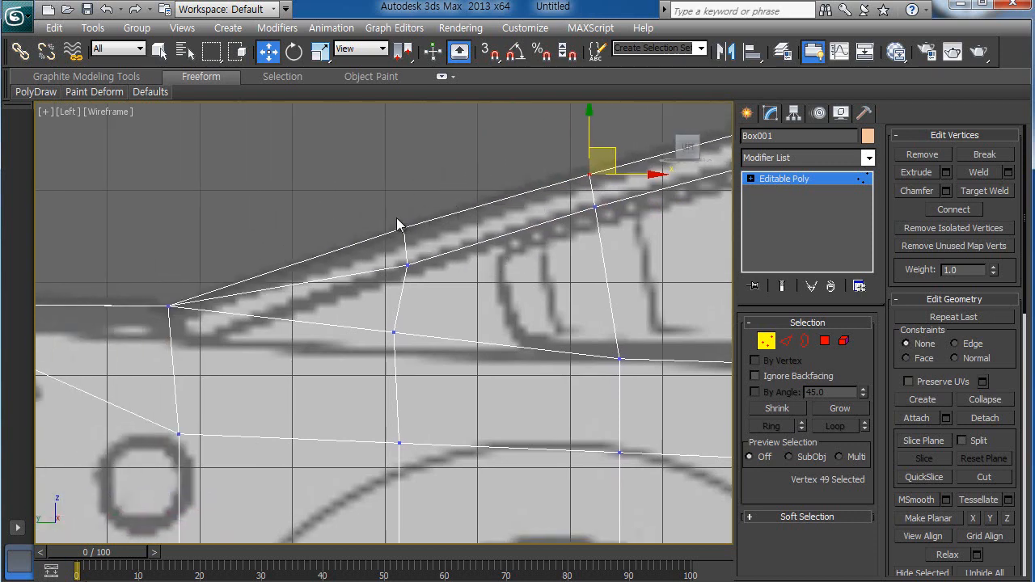
click(404, 229)
drag(420, 201, 418, 208)
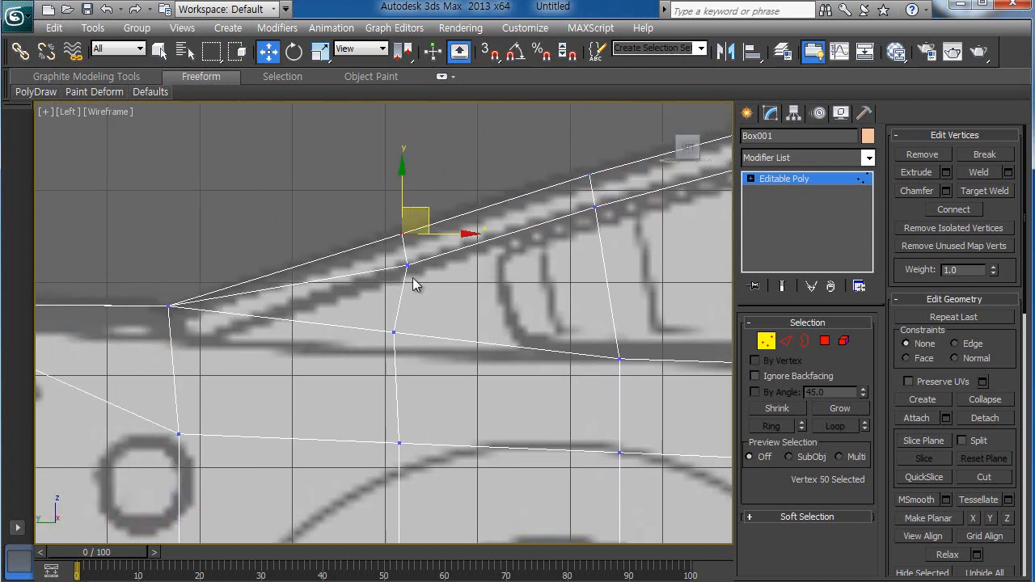
Step: Lower the beltline vertex behind the rear quarter window onto the blueprint's beltline
click(408, 265)
middle_drag(287, 359, 380, 329)
mouse_move(464, 335)
middle_down()
mouse_move(430, 354)
mouse_move(301, 328)
mouse_move(468, 333)
middle_up()
click(311, 299)
scroll(358, 388, down, 2)
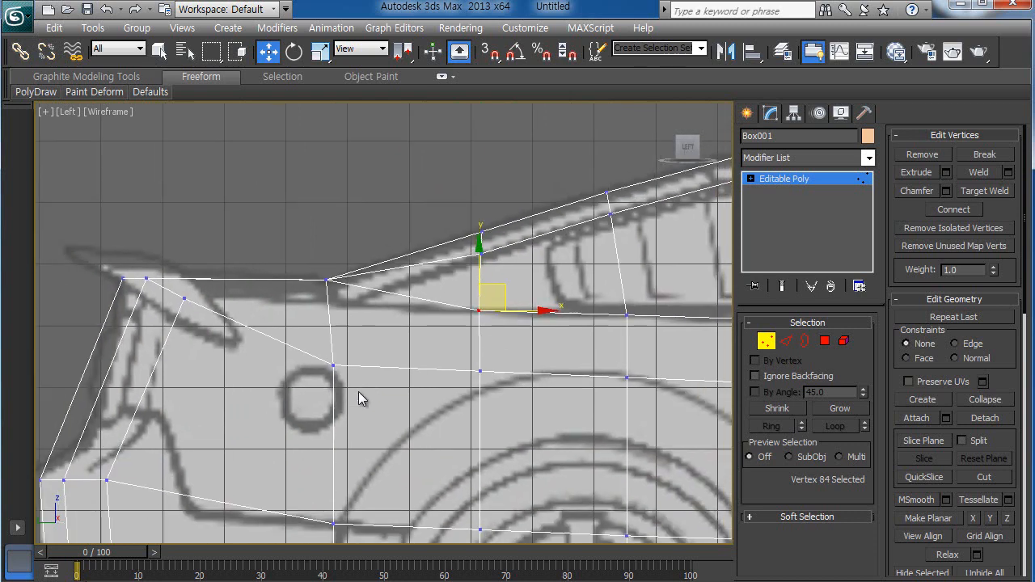
Step: Move the rear side vertex beneath the spoiler down and slightly rearward to level the body line behind the rear wheel
middle_drag(313, 395, 347, 375)
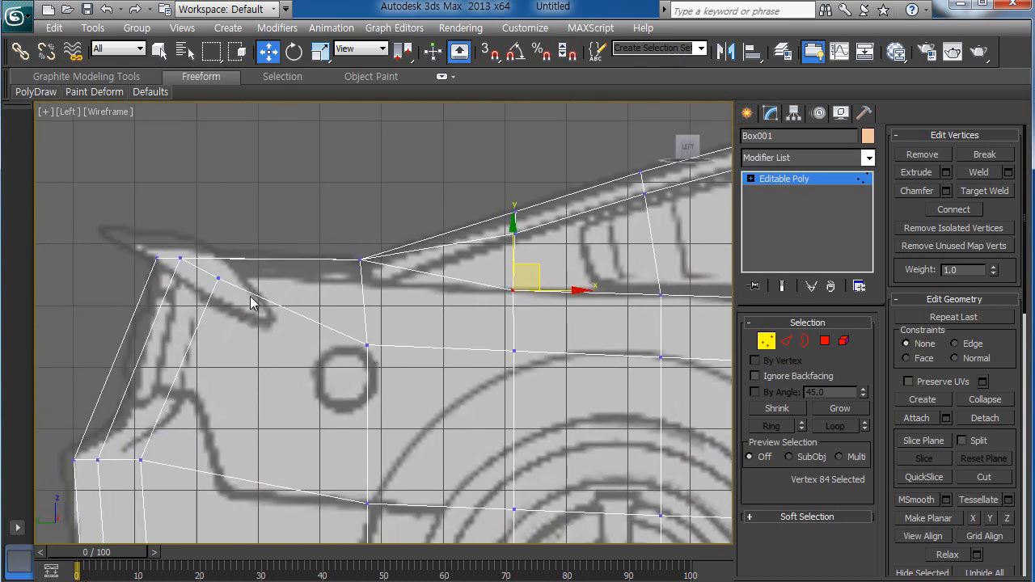
click(218, 280)
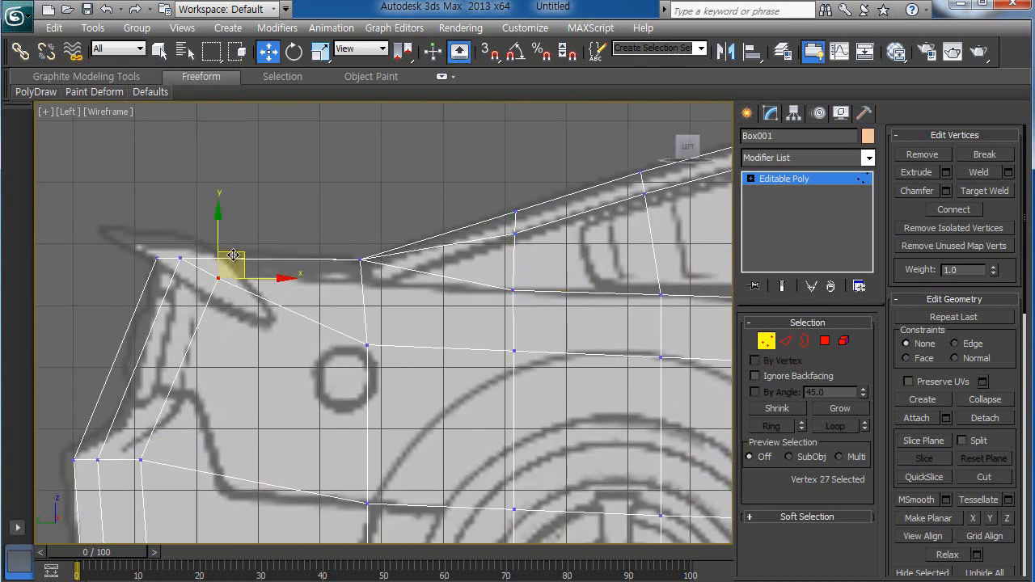
drag(233, 255, 213, 296)
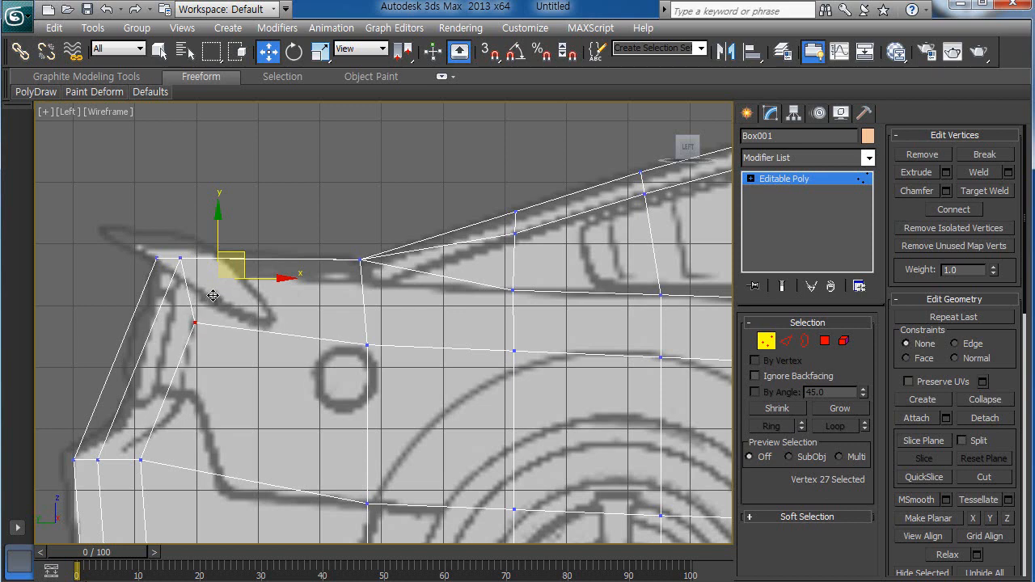
Step: Lower the side vertices at the rear window base and the trunk's rear edge onto the blueprint's shoulder line
click(360, 259)
drag(377, 237, 389, 261)
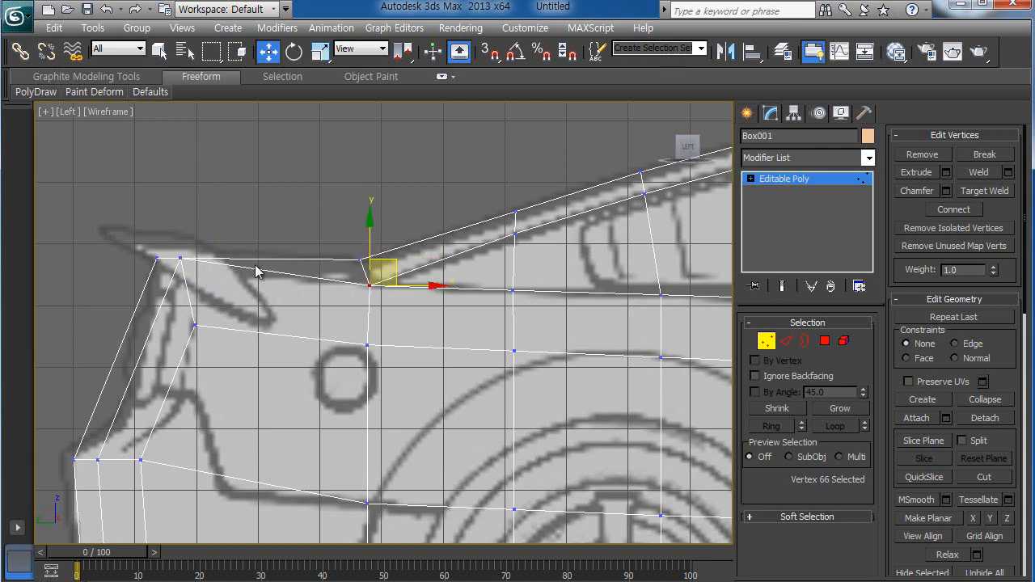
click(179, 259)
drag(201, 234, 200, 257)
click(237, 232)
Step: Lower the two side vertices at the upper rear bumper to follow the blueprint's bumper seam
scroll(369, 350, down, 5)
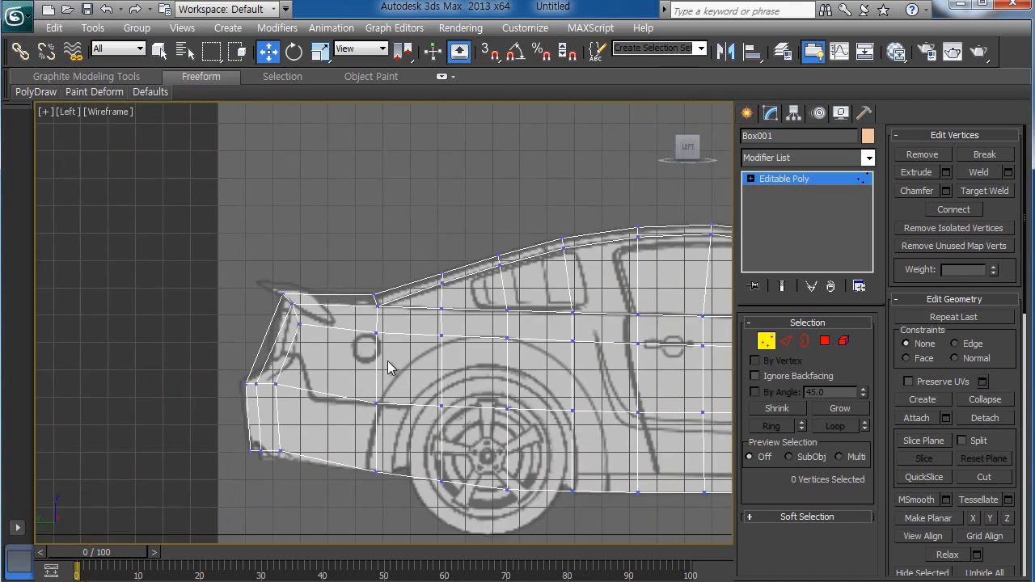
scroll(362, 378, up, 4)
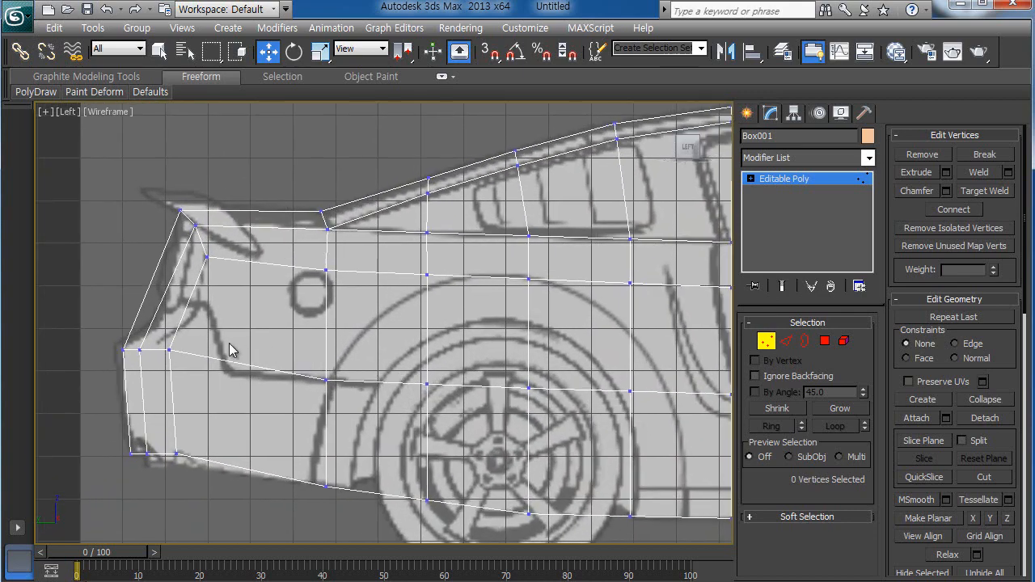
click(169, 350)
drag(186, 323, 185, 340)
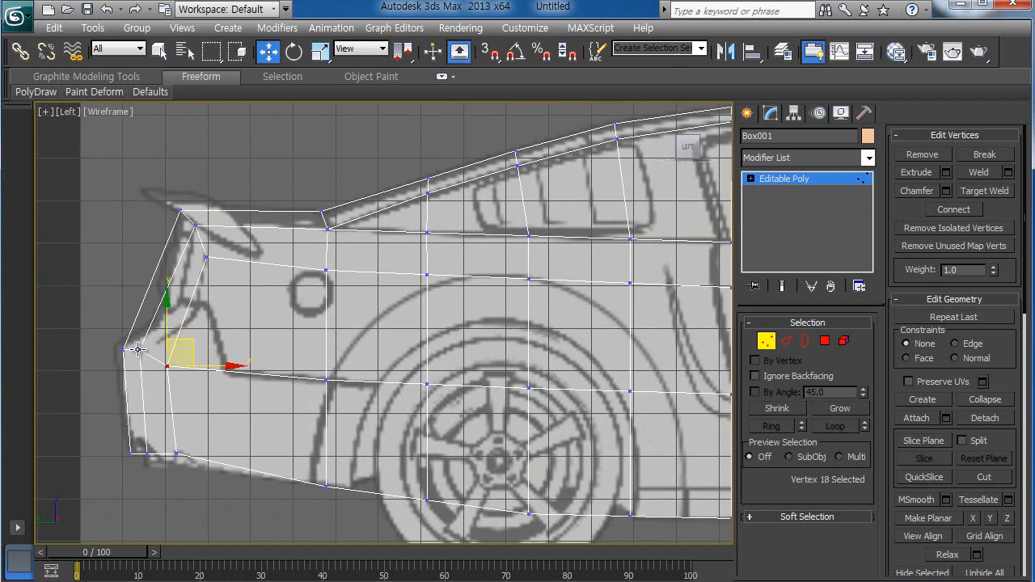
click(141, 350)
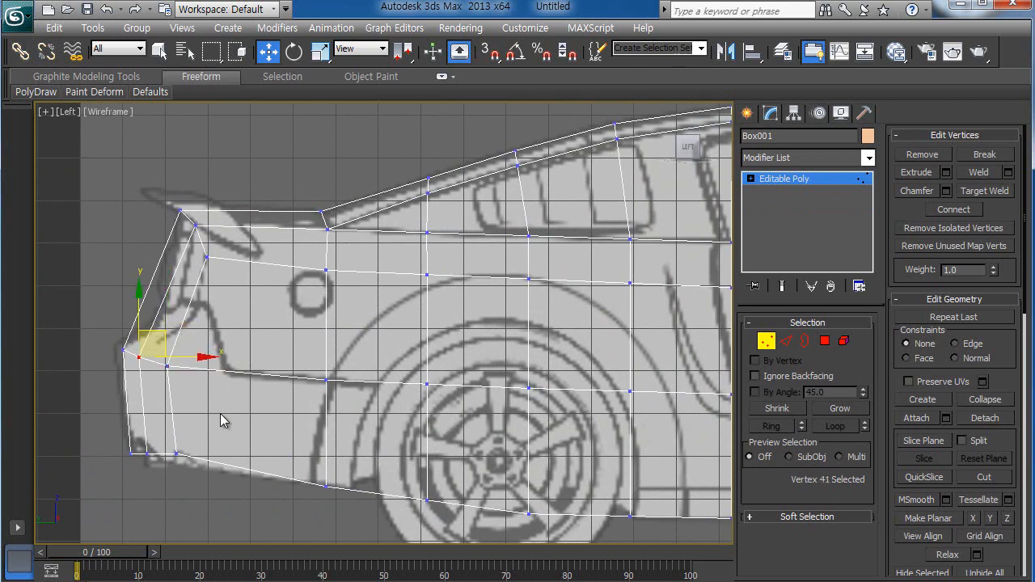
Step: Lower the side vertex at the rear bumper's bottom edge onto the blueprint's lower body line
click(139, 471)
middle_drag(139, 470, 189, 424)
scroll(261, 428, down, 2)
scroll(273, 397, up, 5)
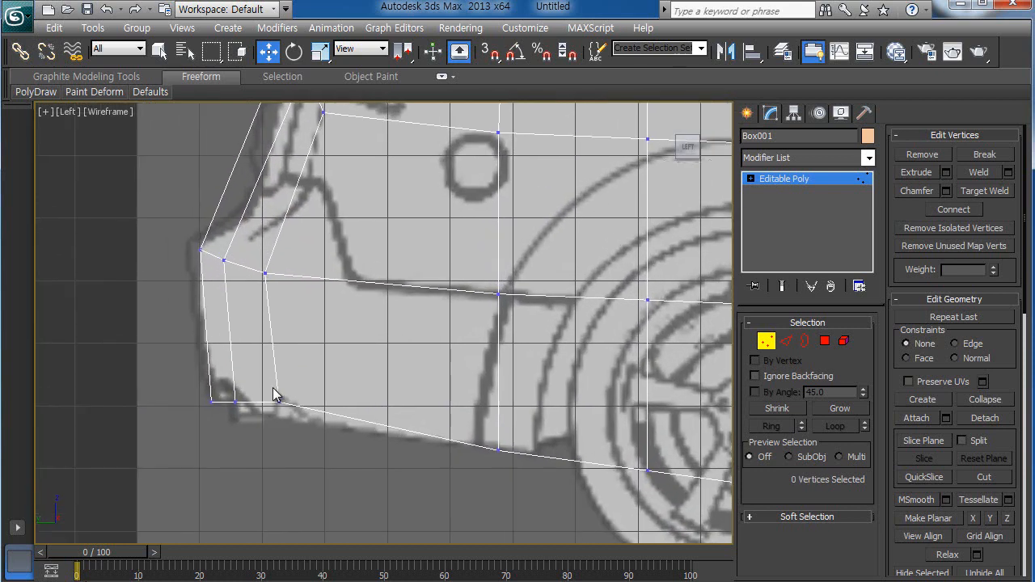
click(279, 401)
drag(299, 379, 299, 391)
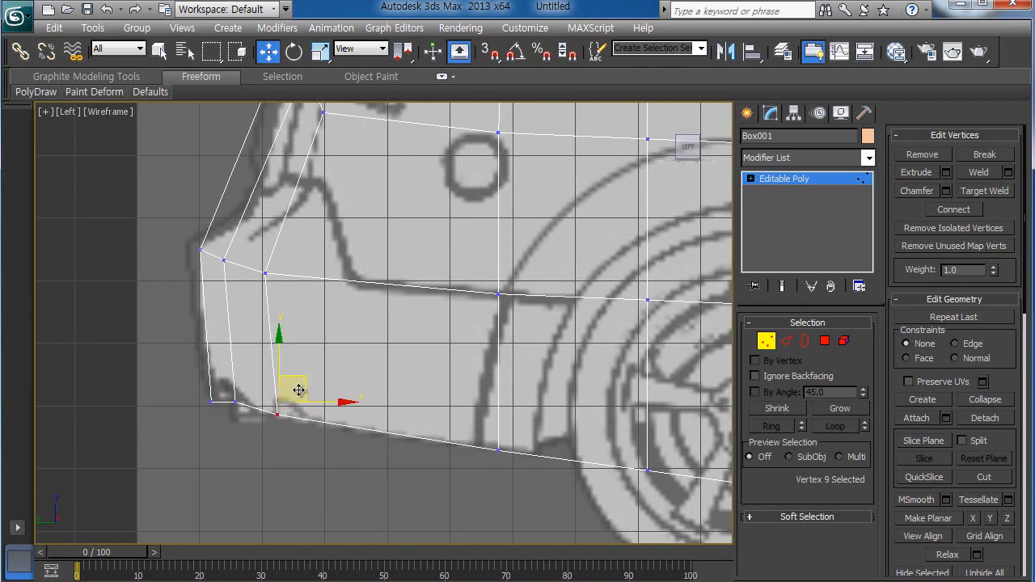
Step: Raise the rearmost vertex at the rear bumper's bottom to follow the blueprint's lower bumper corner
click(234, 402)
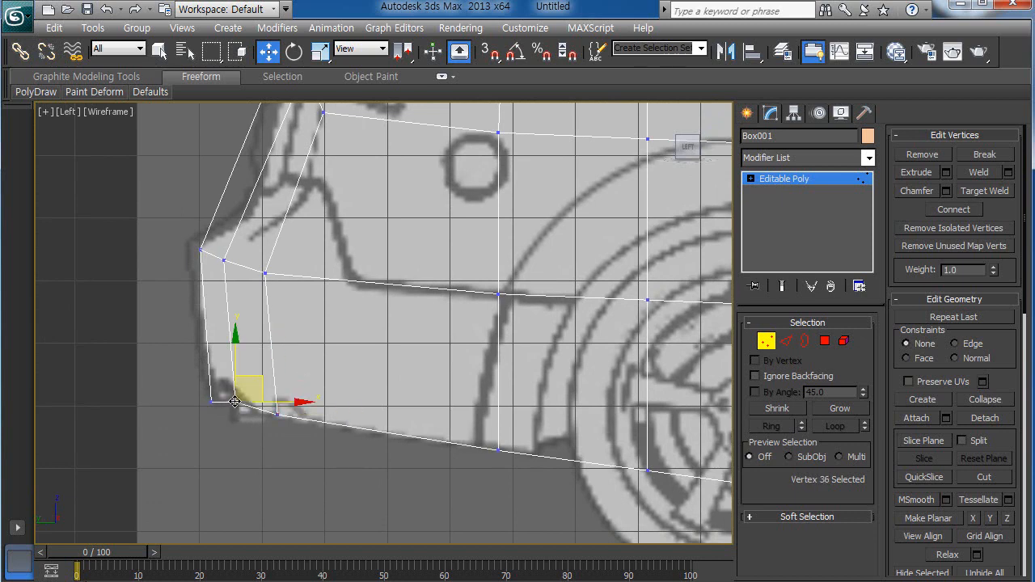
click(210, 399)
drag(229, 371, 228, 361)
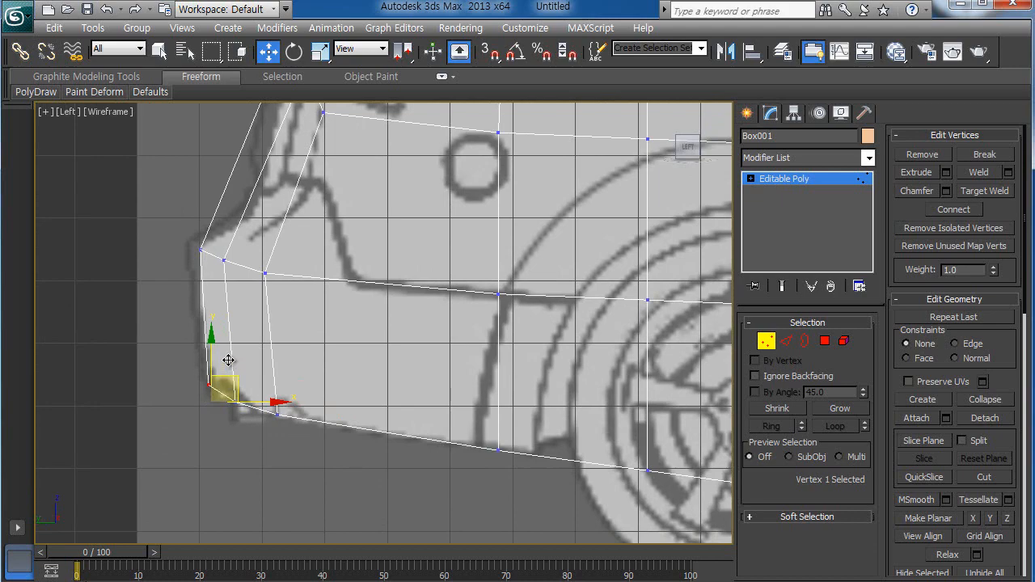
click(284, 418)
Step: Examine the half-body's shape in the perspective view from the side, front and above
scroll(396, 372, down, 4)
middle_drag(404, 427, 282, 430)
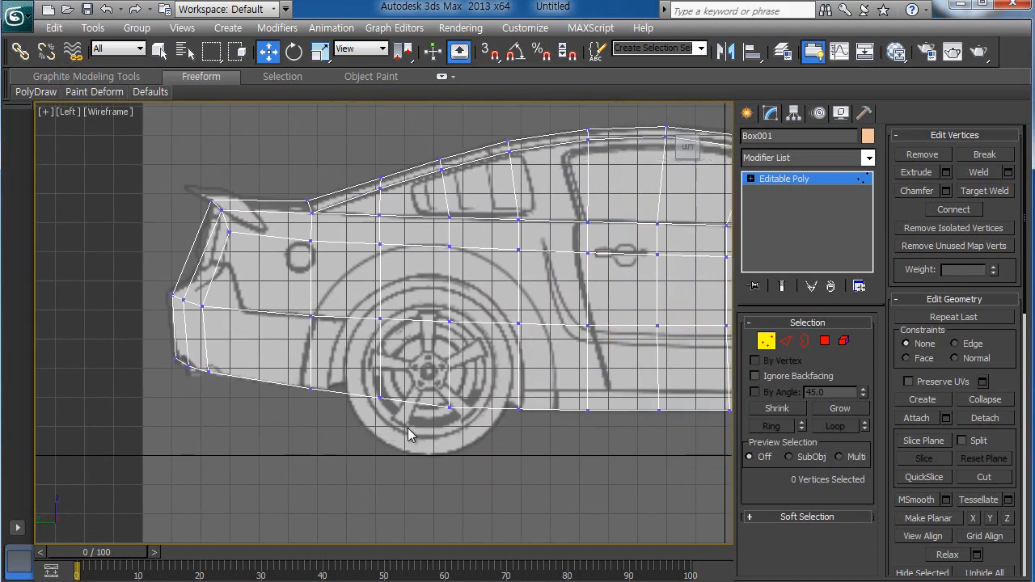
key(alt+w)
right_click(545, 464)
key(alt+w)
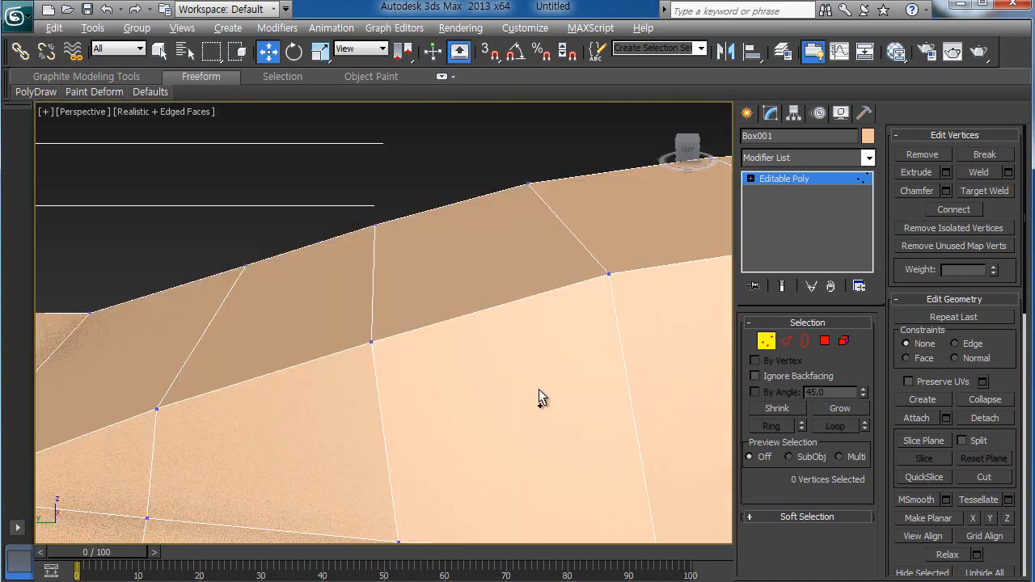
scroll(532, 505, down, 5)
scroll(532, 509, down, 1)
middle_drag(515, 454, 486, 419)
scroll(486, 420, down, 5)
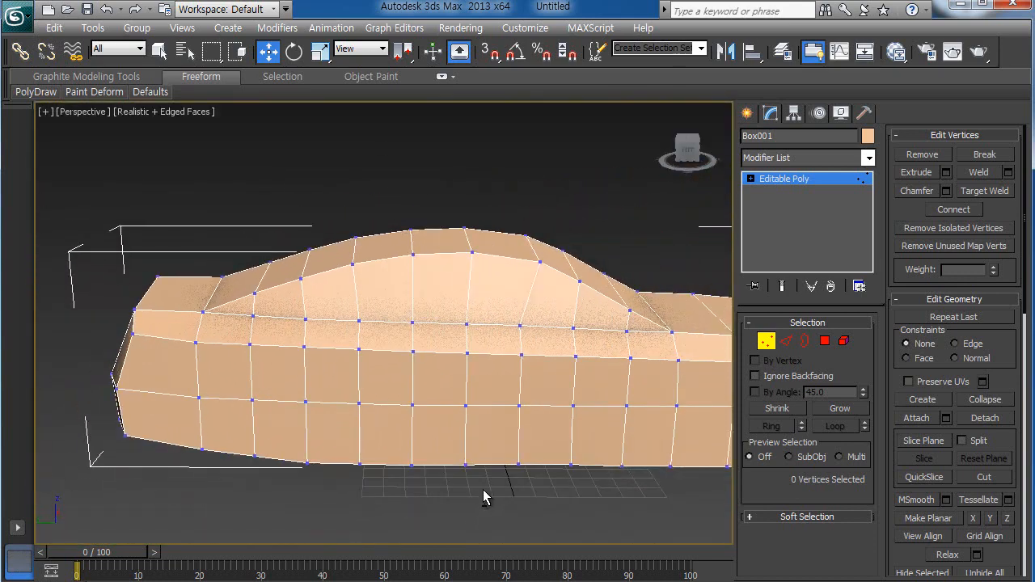
alt+middle_drag(515, 457, 429, 451)
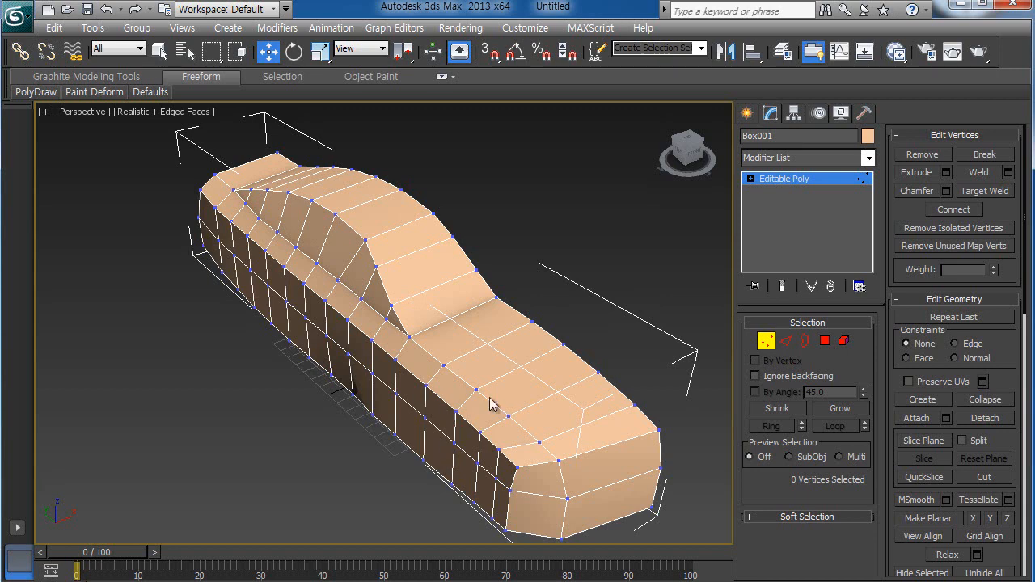
alt+middle_drag(555, 396, 313, 421)
key(alt+w)
key(alt+w)
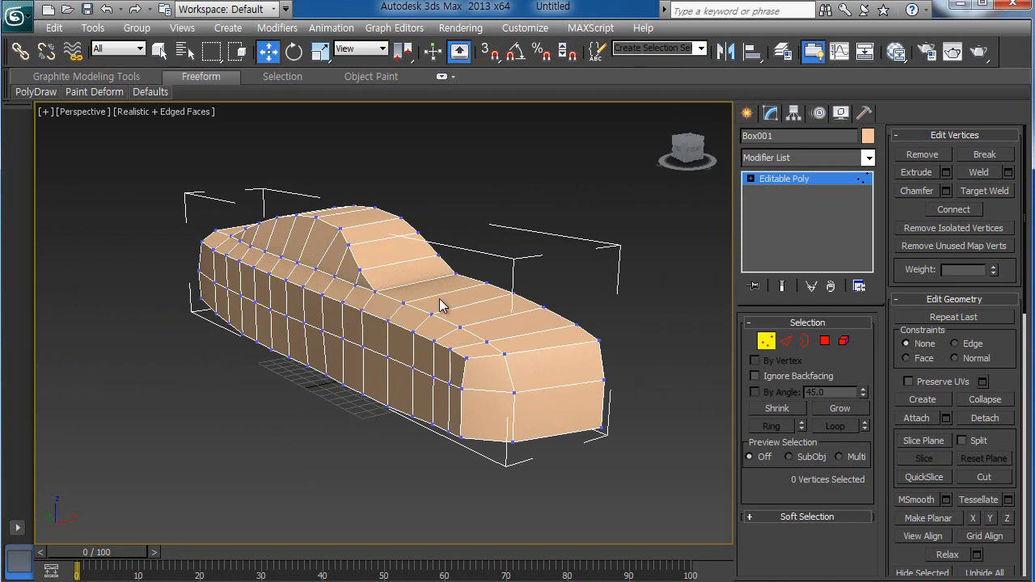
alt+middle_drag(405, 386, 483, 410)
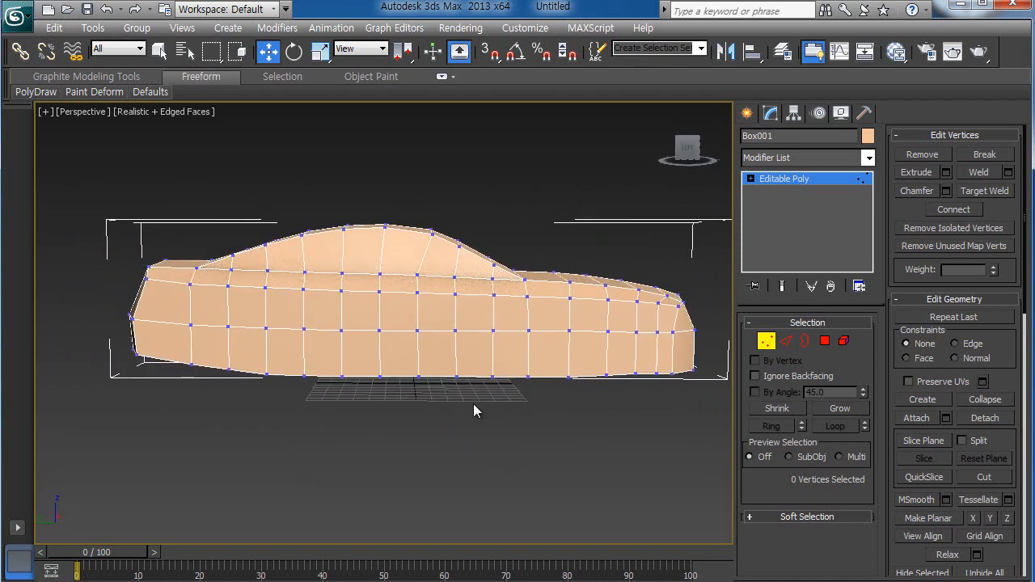
alt+middle_drag(353, 409, 500, 493)
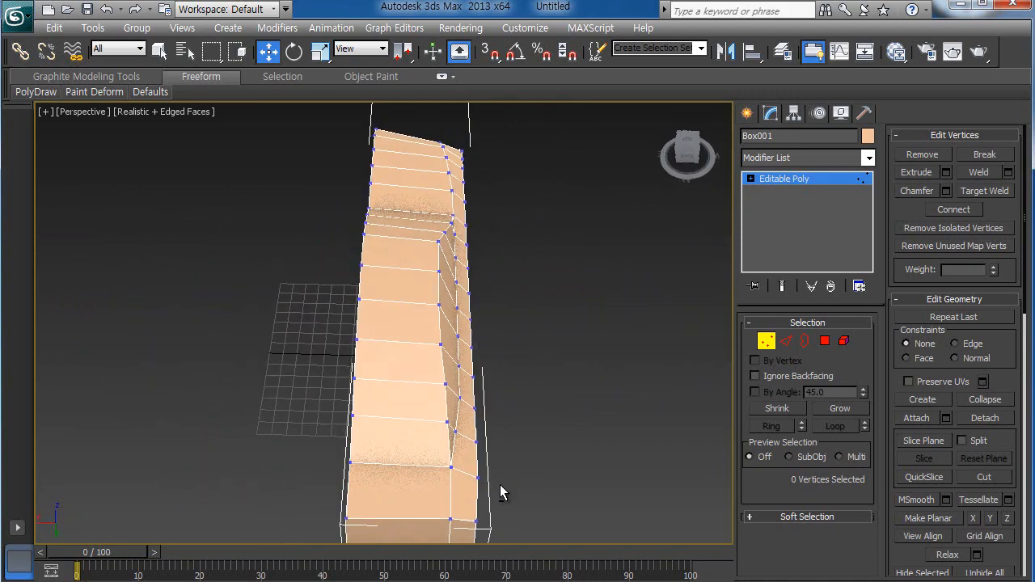
alt+middle_drag(499, 451, 461, 485)
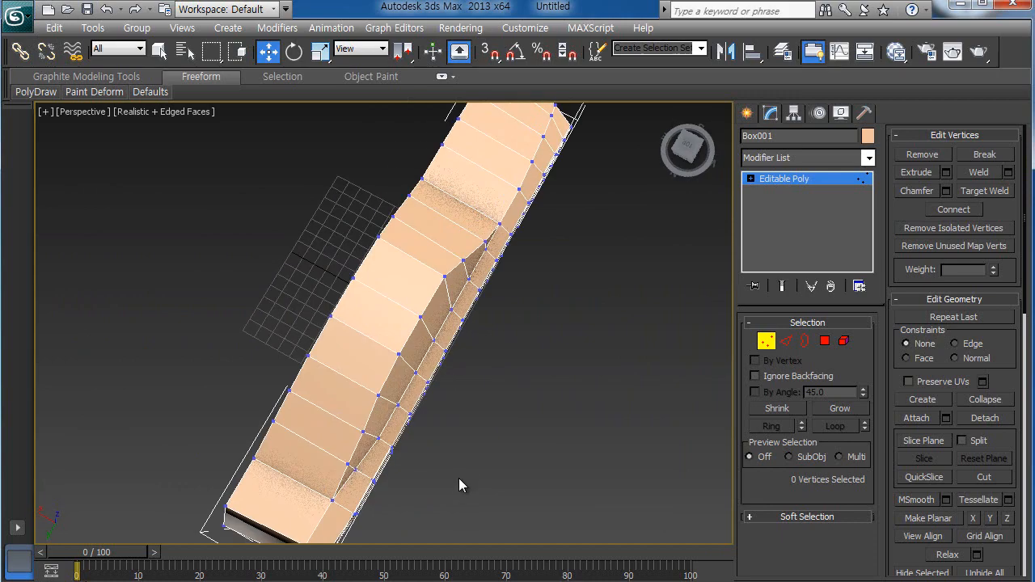
Step: In the top view, shift the two rear-pillar vertices sideways onto the blueprint's rear window and quarter window lines
key(alt+w)
click(313, 286)
key(alt+w)
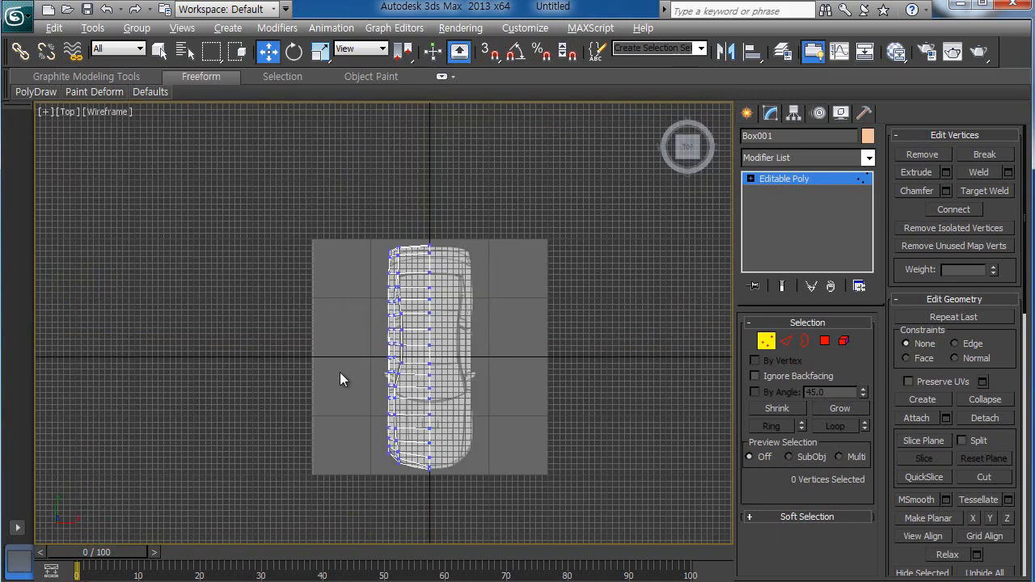
scroll(388, 405, up, 10)
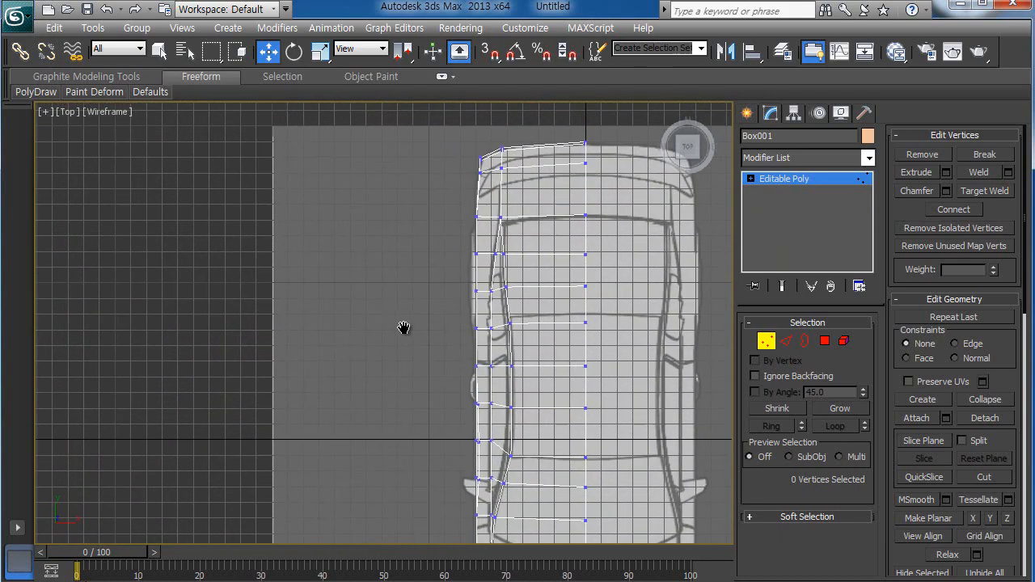
scroll(396, 326, down, 1)
scroll(423, 367, up, 2)
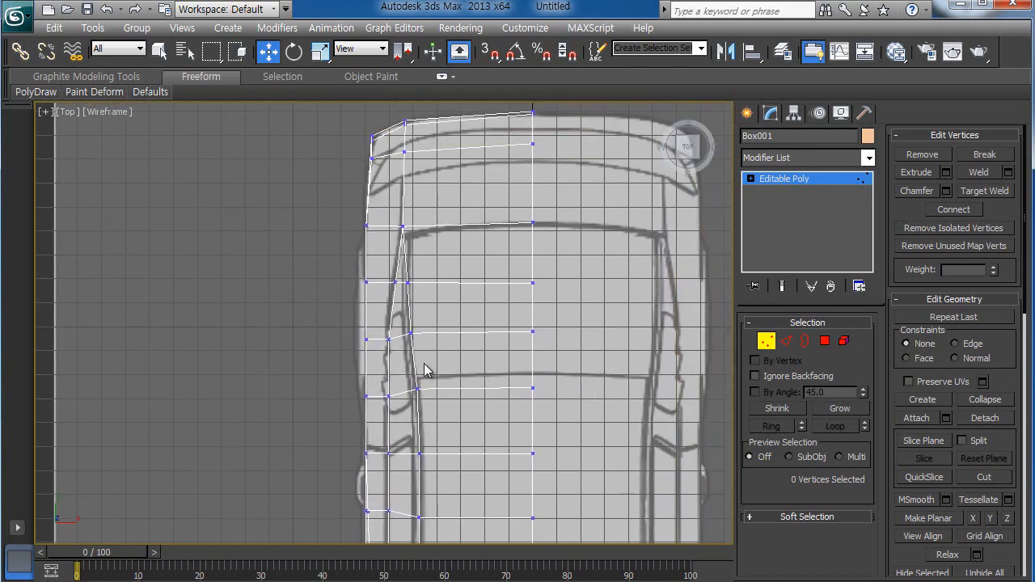
scroll(421, 356, up, 2)
click(422, 338)
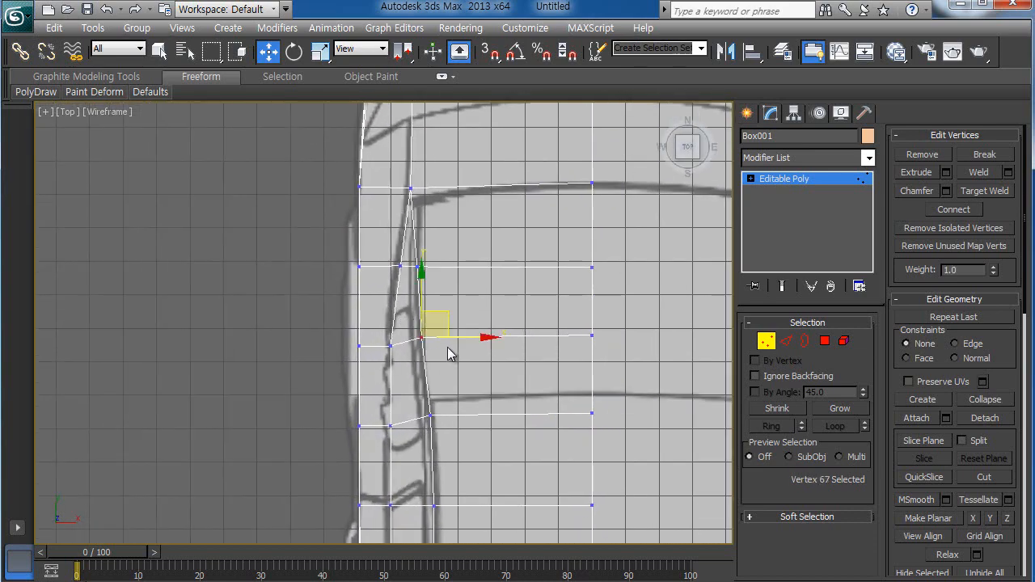
drag(485, 337, 487, 338)
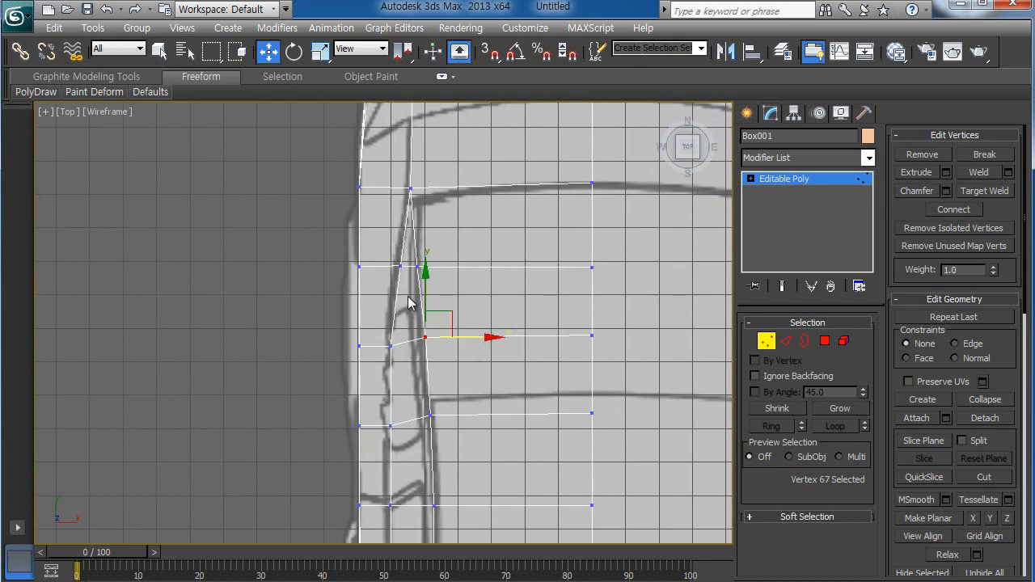
click(425, 280)
click(400, 266)
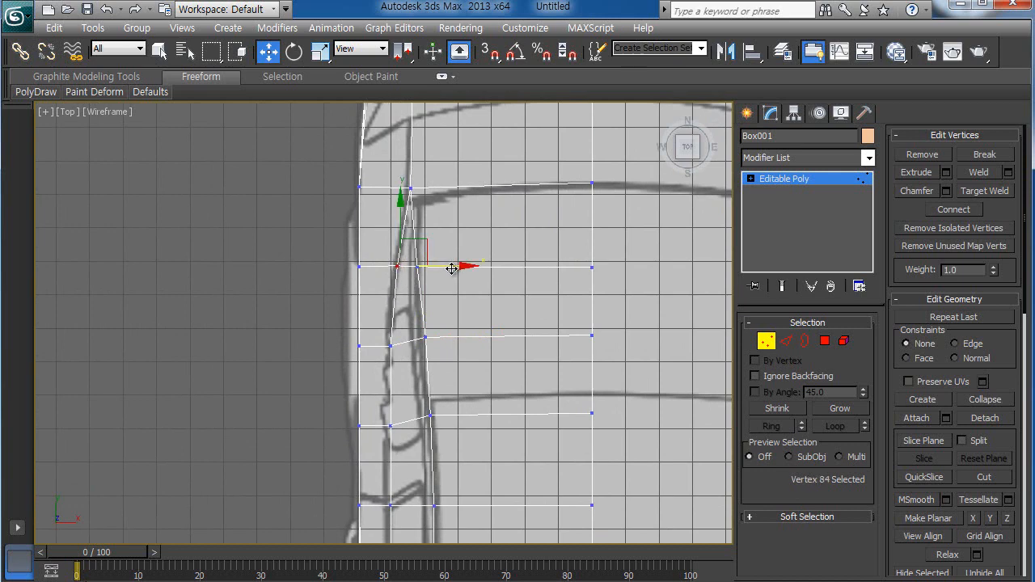
Step: Compare the roof side and windshield vertices with the top-view blueprint and select the centreline vertex at the windshield base
middle_drag(411, 381, 426, 255)
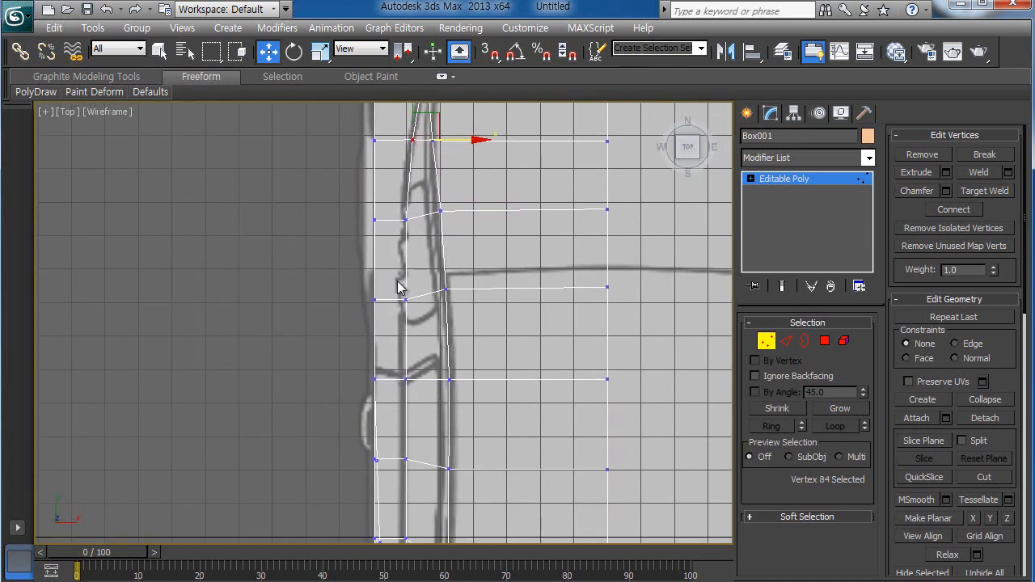
scroll(398, 317, down, 1)
middle_drag(398, 398, 394, 239)
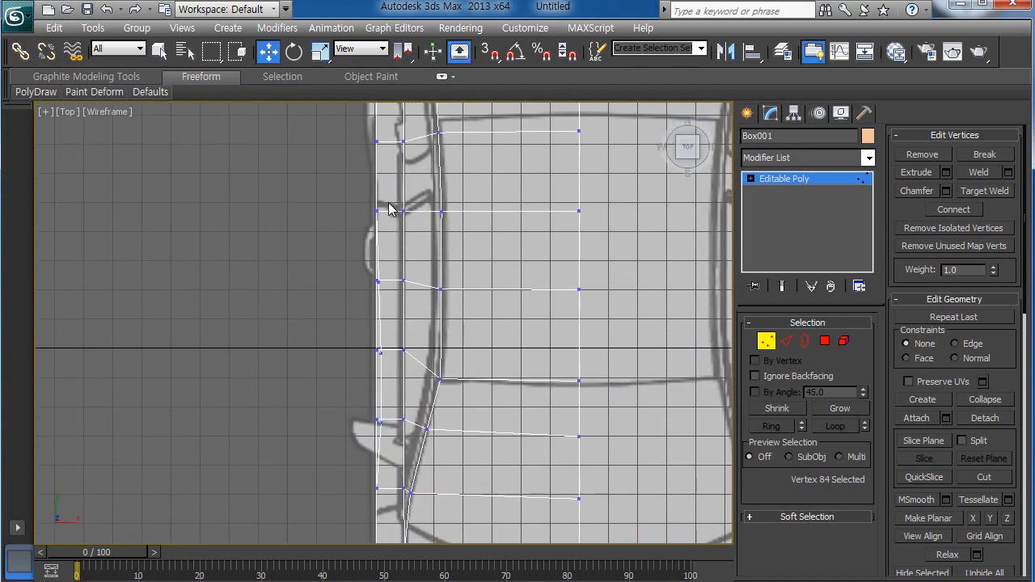
scroll(444, 264, down, 2)
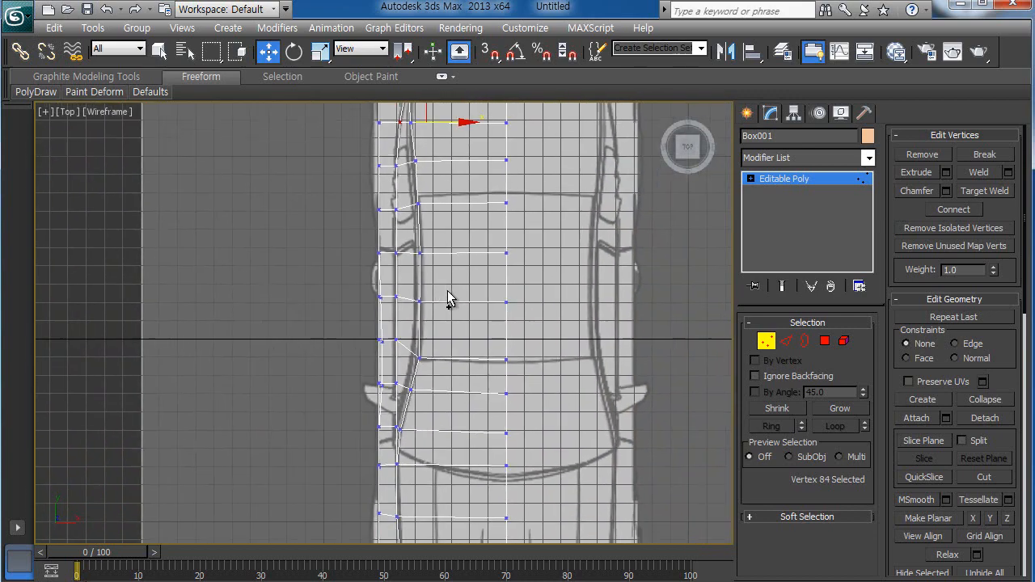
middle_drag(462, 374, 418, 257)
scroll(439, 370, up, 5)
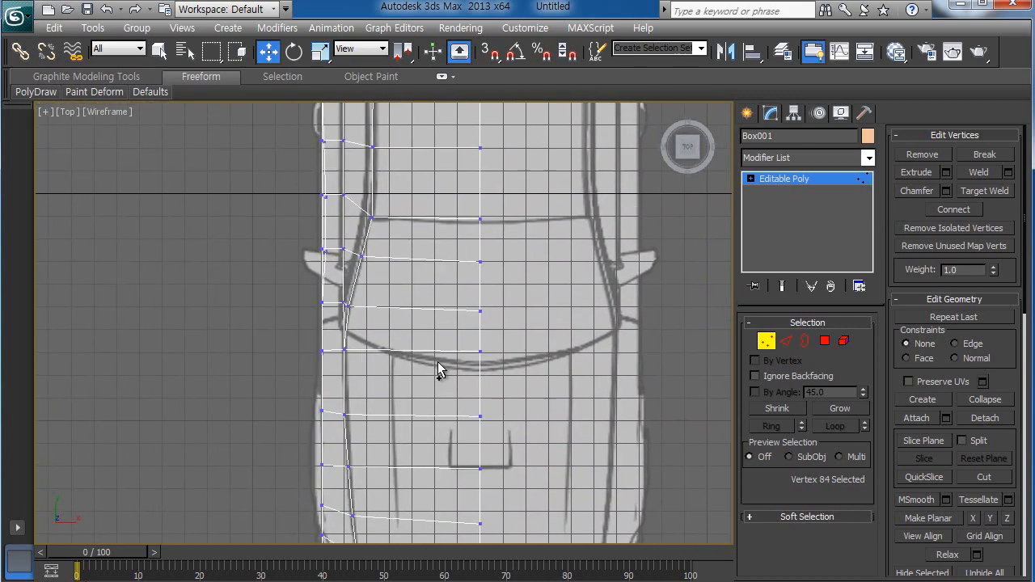
scroll(446, 339, up, 1)
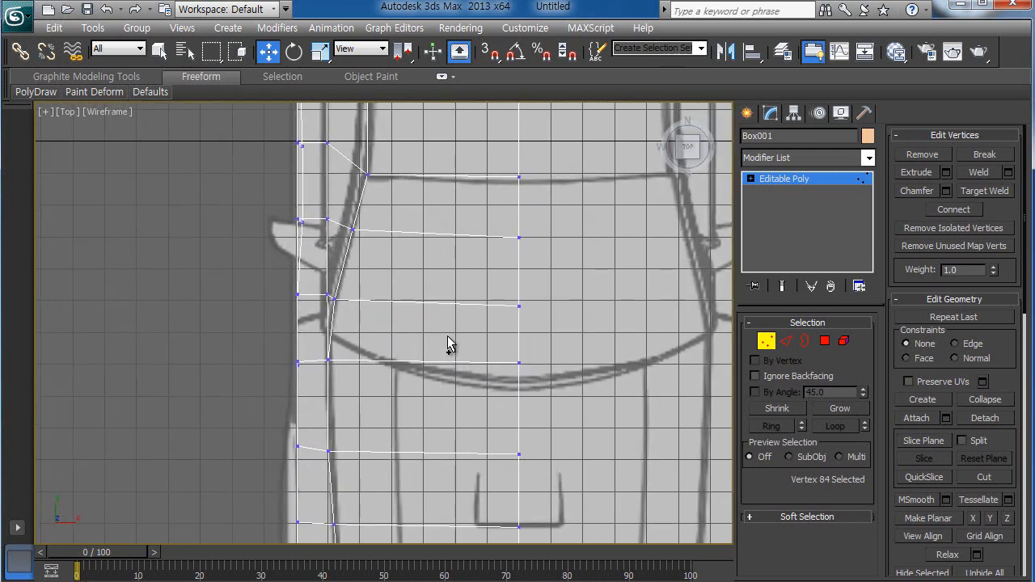
click(519, 362)
key(alt+w)
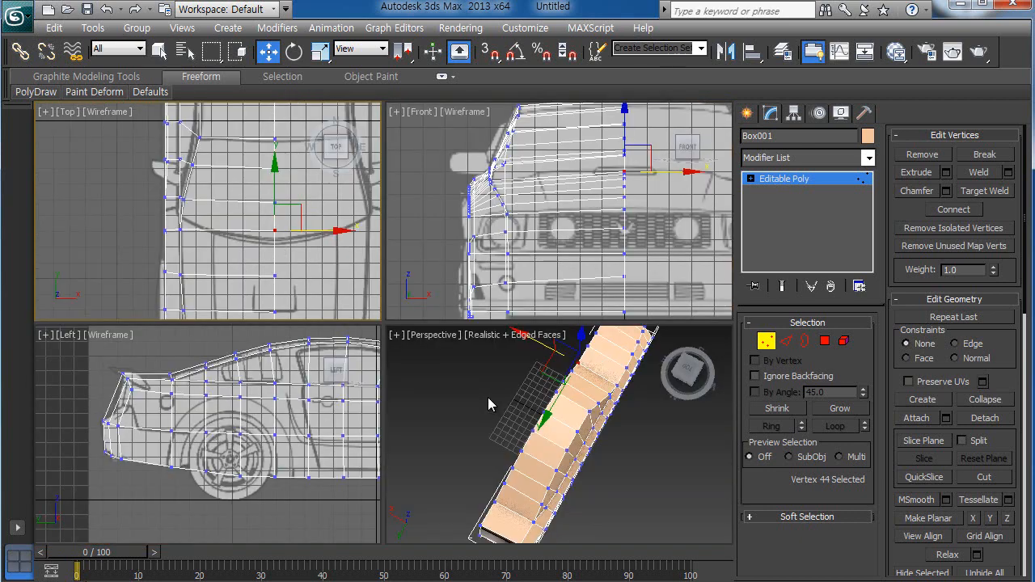
middle_drag(332, 275, 291, 275)
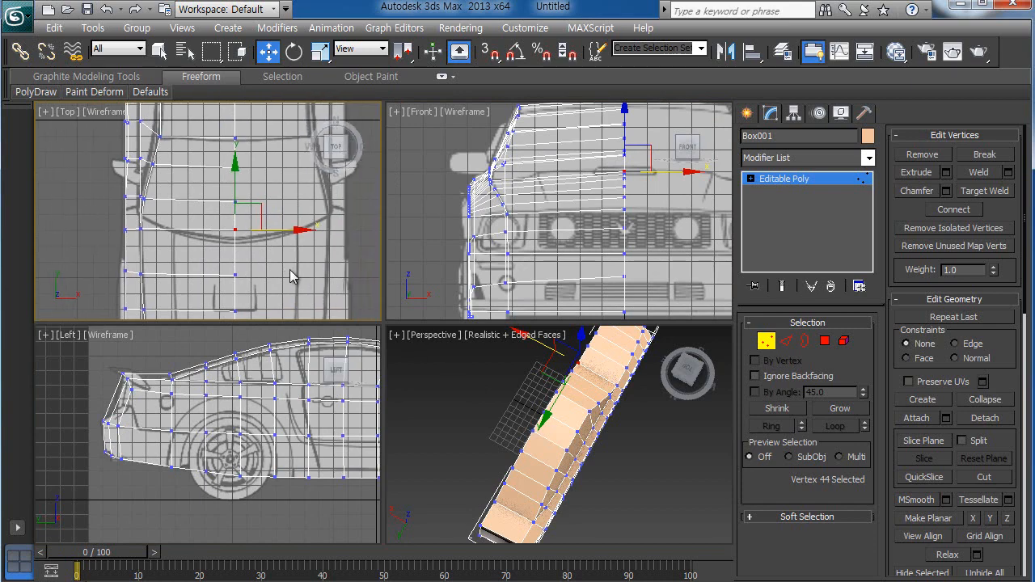
key(alt+w)
scroll(453, 424, down, 2)
middle_drag(460, 439, 441, 416)
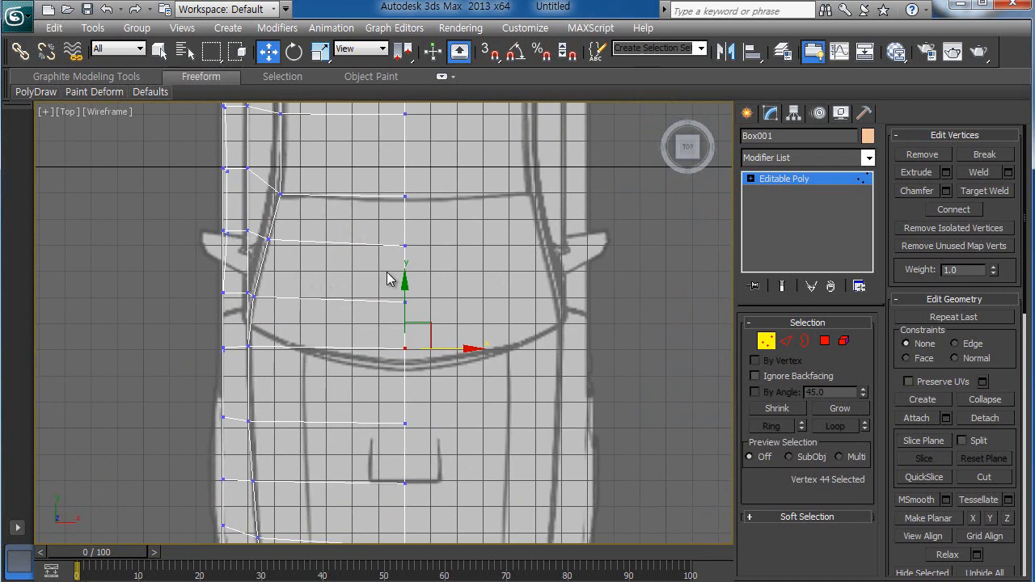
Step: In the left view, move the centreline vertex at the windshield base forward and slightly down to the blueprint's hood line
key(alt+w)
right_click(269, 404)
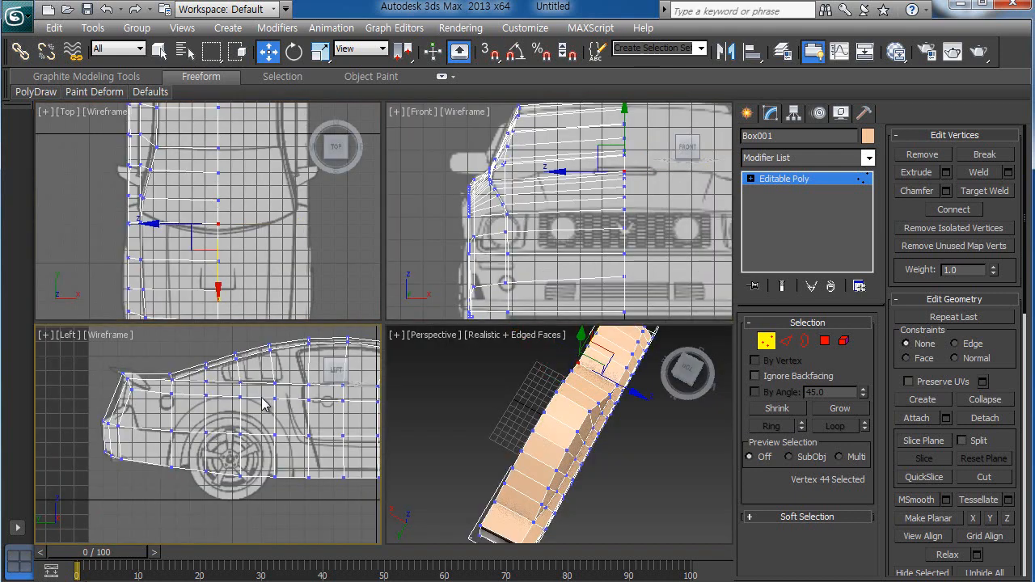
key(alt+w)
scroll(519, 395, down, 3)
middle_drag(527, 380, 246, 410)
scroll(555, 374, up, 5)
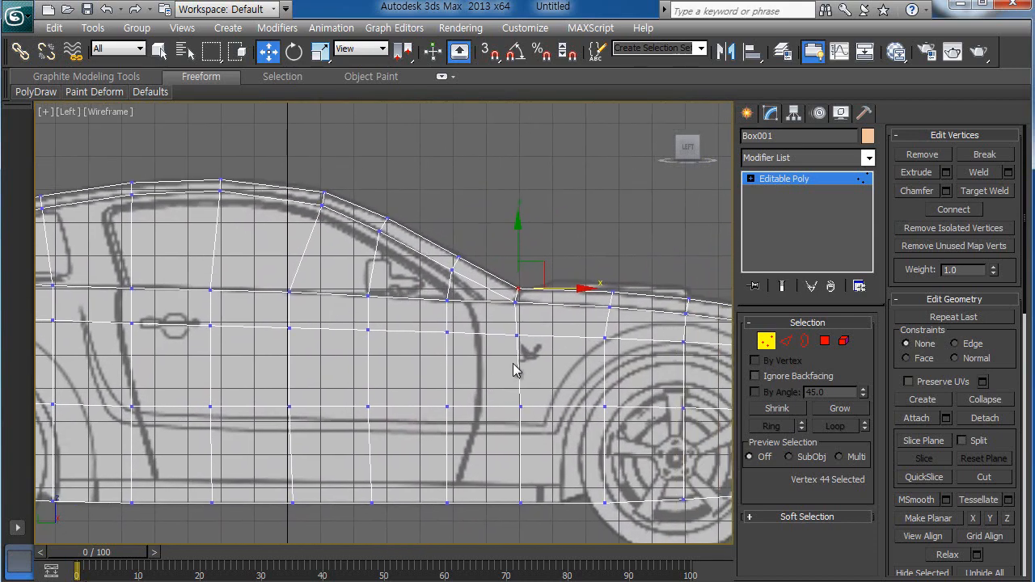
scroll(526, 338, up, 1)
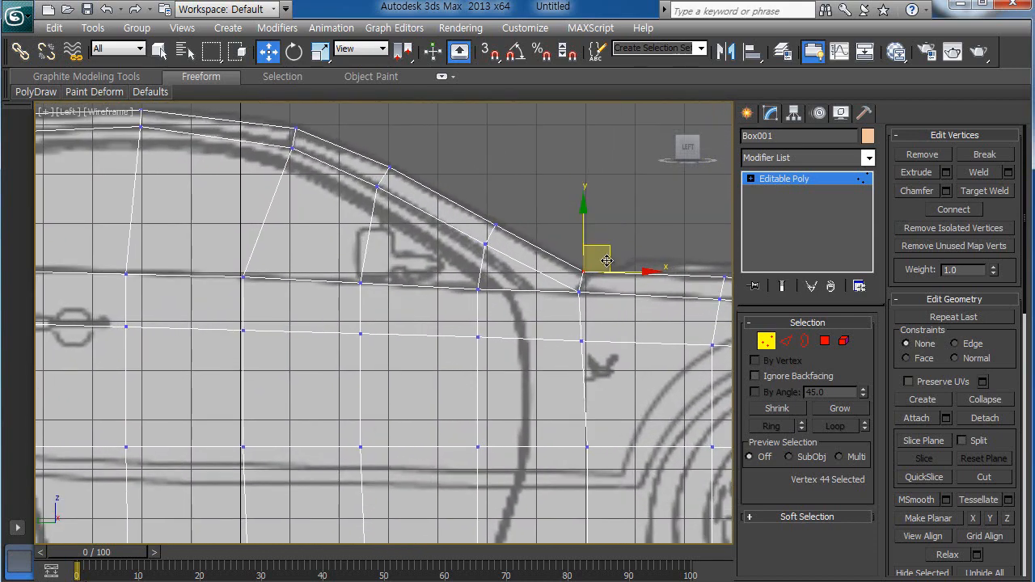
drag(608, 249, 615, 252)
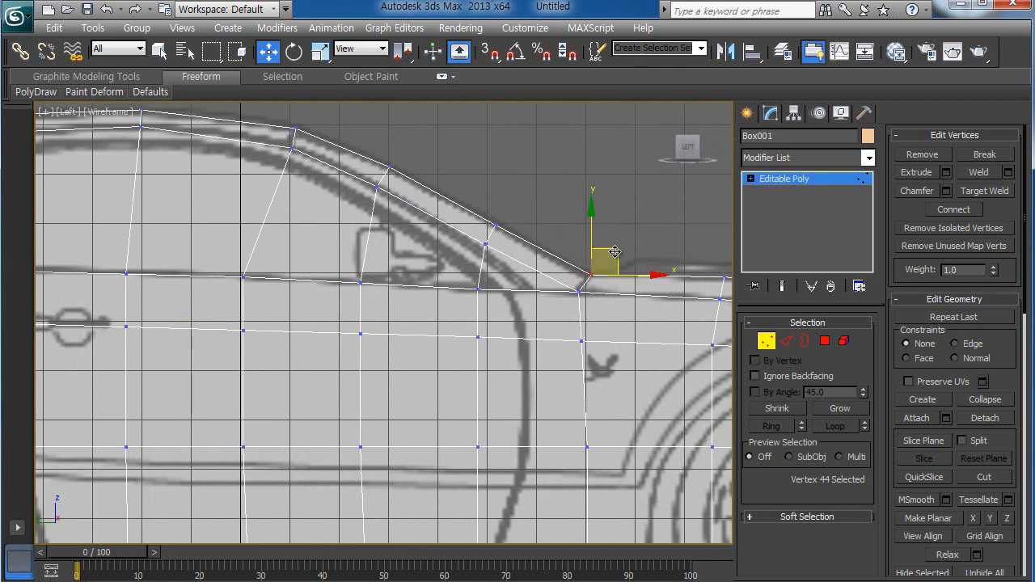
Step: Nudge the windshield centreline vertex above the base slightly up and forward onto the blueprint's windshield outline
scroll(553, 357, up, 5)
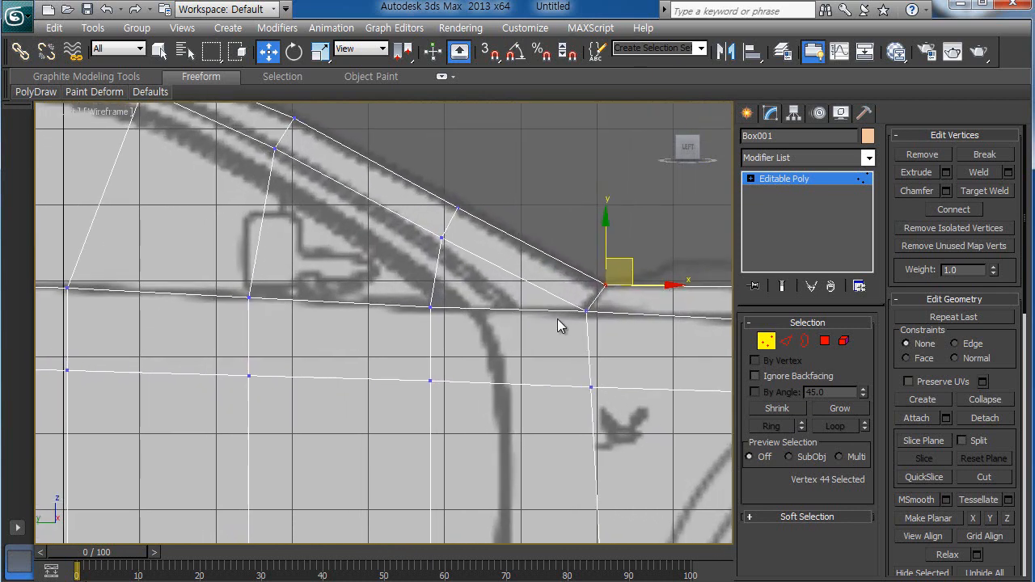
click(459, 205)
drag(486, 176, 488, 171)
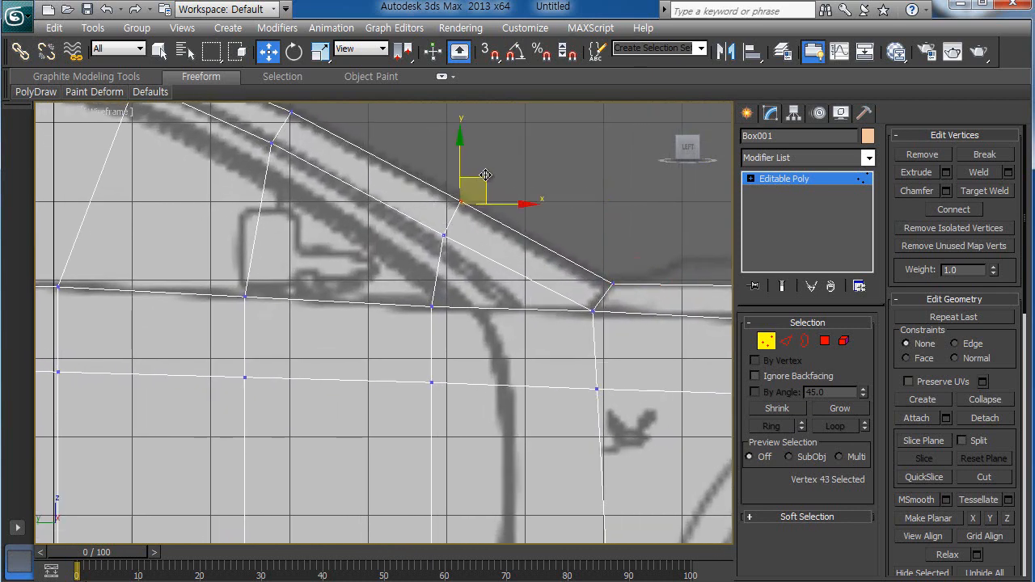
Step: Reselect the centreline vertex at the windshield base and check its position against the top-view blueprint
click(613, 285)
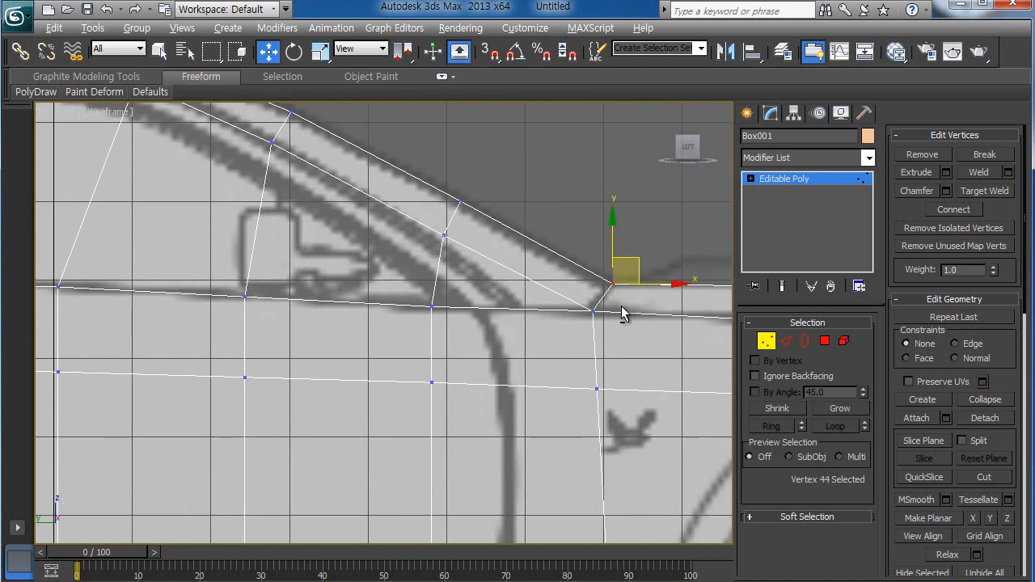
key(alt+w)
right_click(310, 203)
key(alt+w)
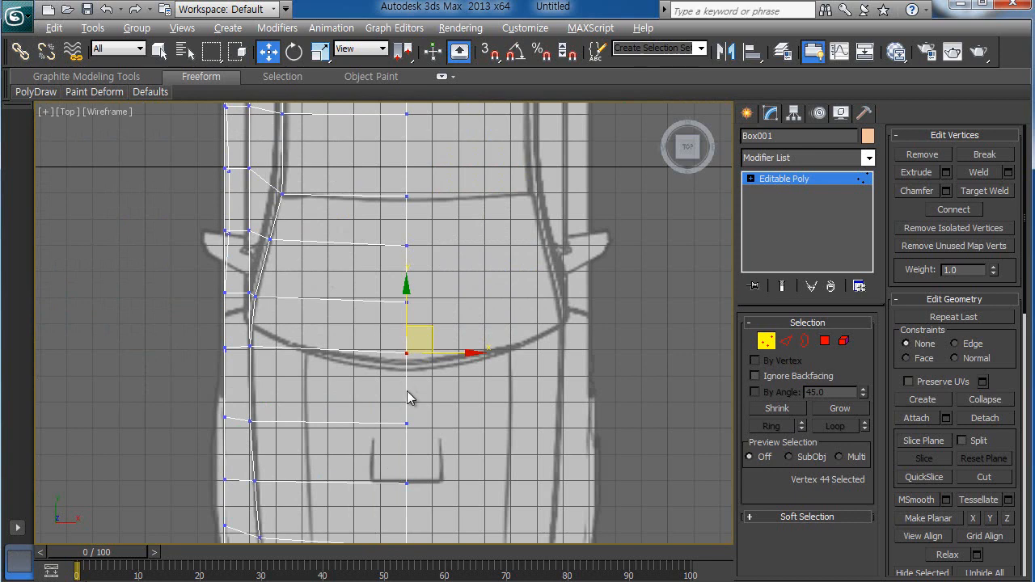
scroll(409, 397, up, 2)
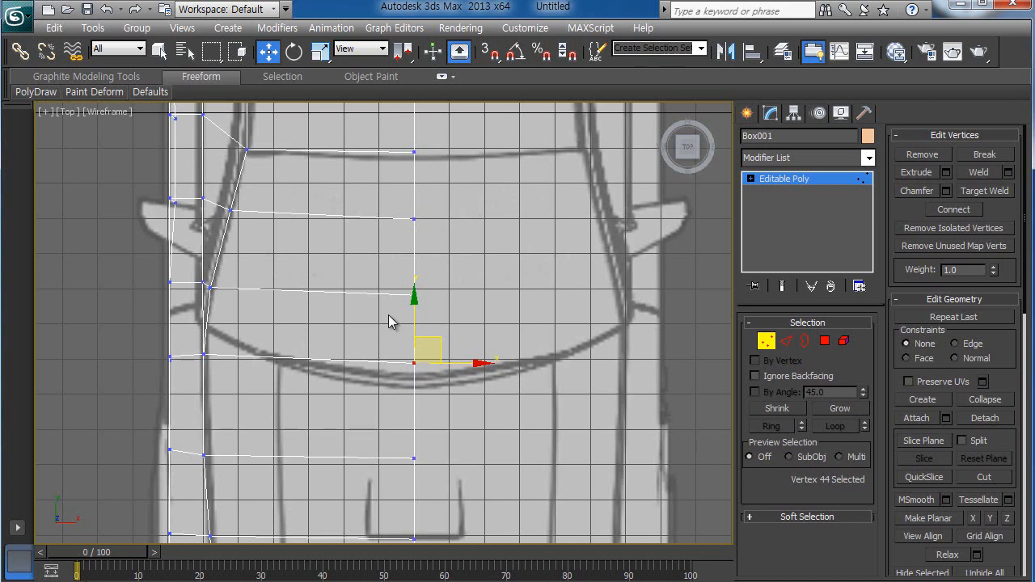
Step: In the top view, move the four body-side vertices in the windshield-base row rearward to the blueprint's windshield corner
middle_drag(360, 442, 385, 451)
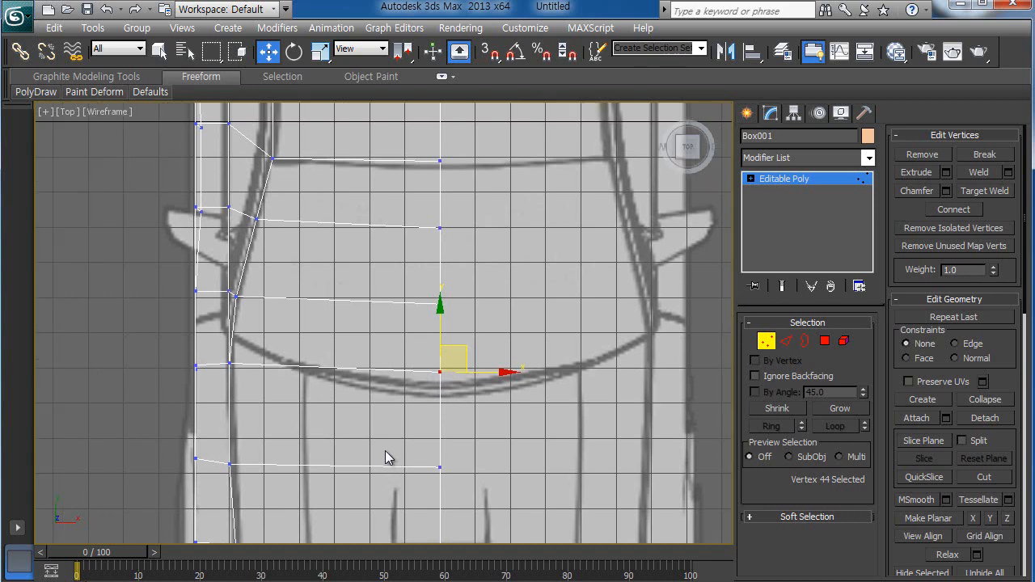
scroll(386, 445, up, 1)
scroll(386, 455, down, 2)
scroll(387, 453, up, 3)
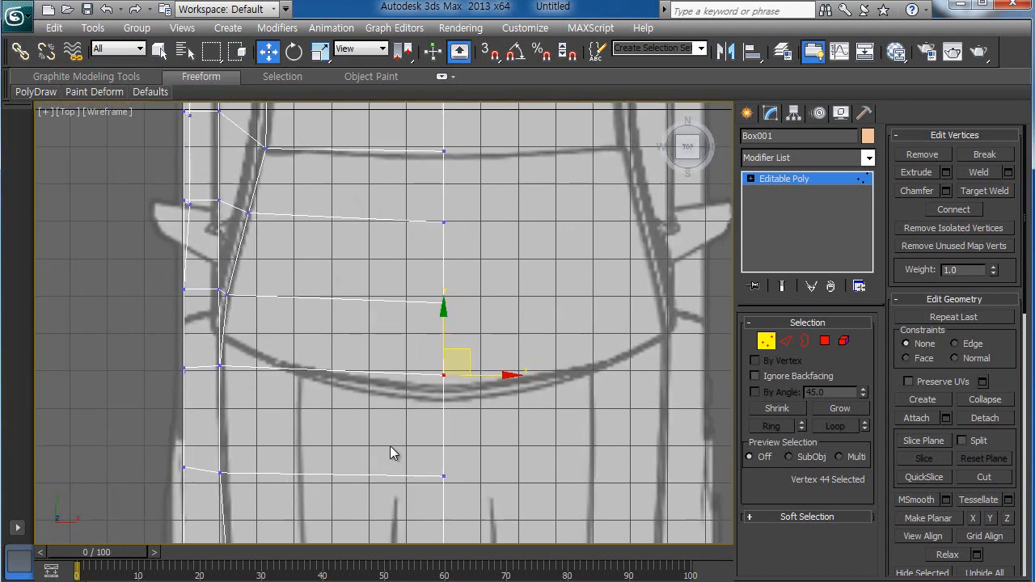
click(206, 405)
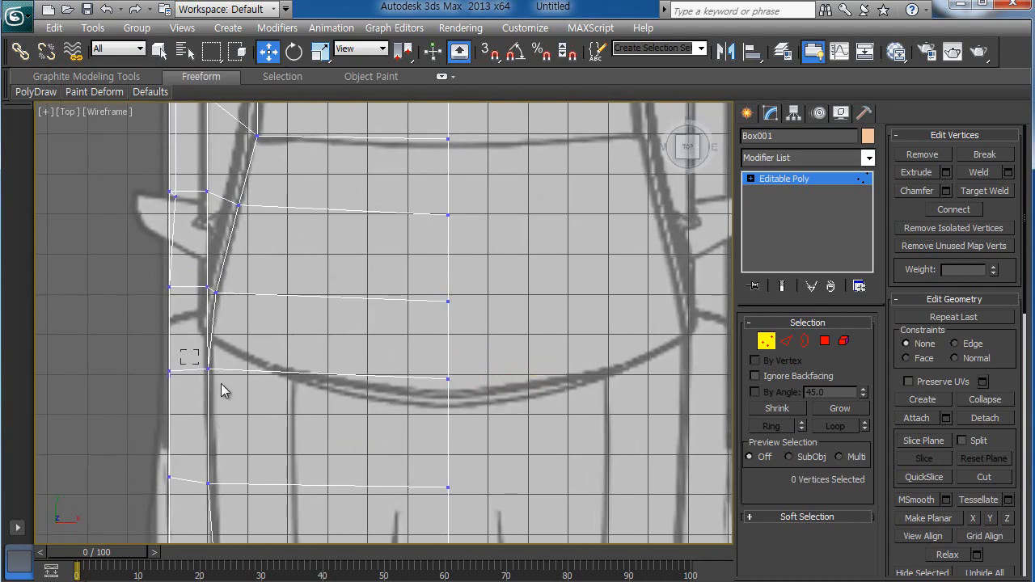
click(169, 372)
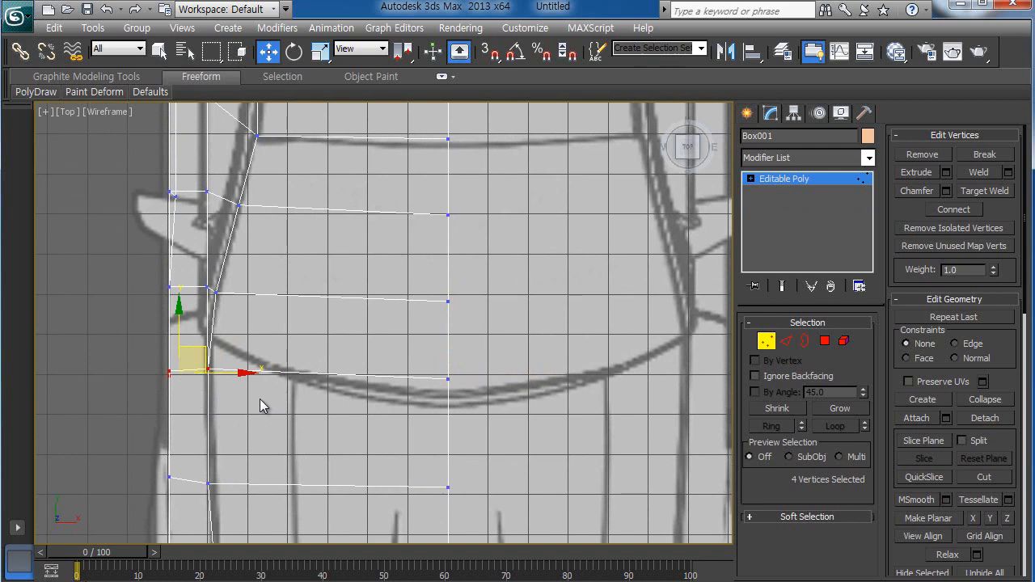
scroll(259, 399, up, 2)
drag(151, 319, 155, 293)
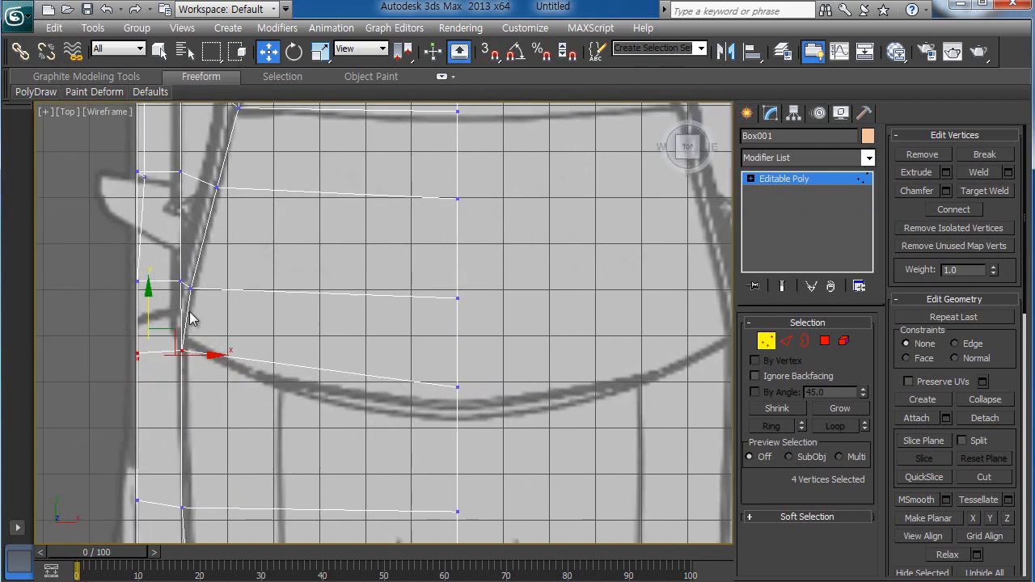
Step: Nudge the centreline vertex at the windshield base slightly forward toward the blueprint's curved windshield line, and clear the selection
drag(394, 364, 495, 412)
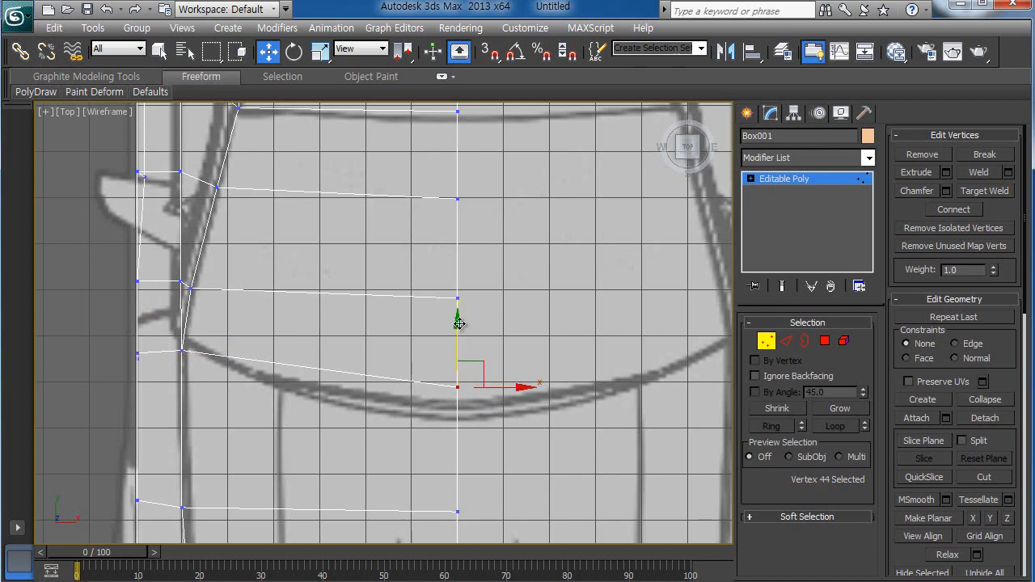
drag(459, 326, 459, 330)
ctrl+alt+middle_drag(490, 421, 484, 467)
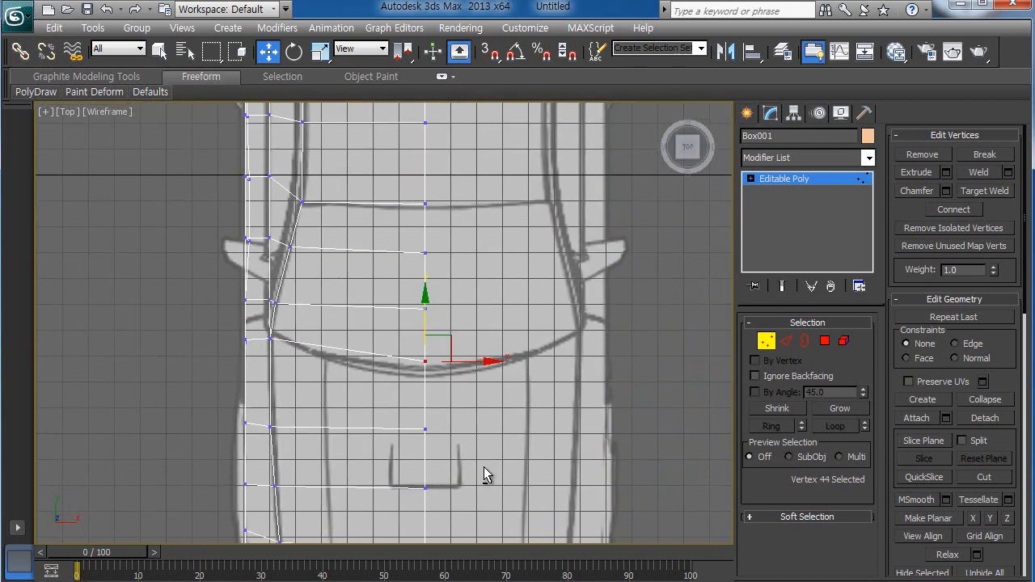
click(92, 384)
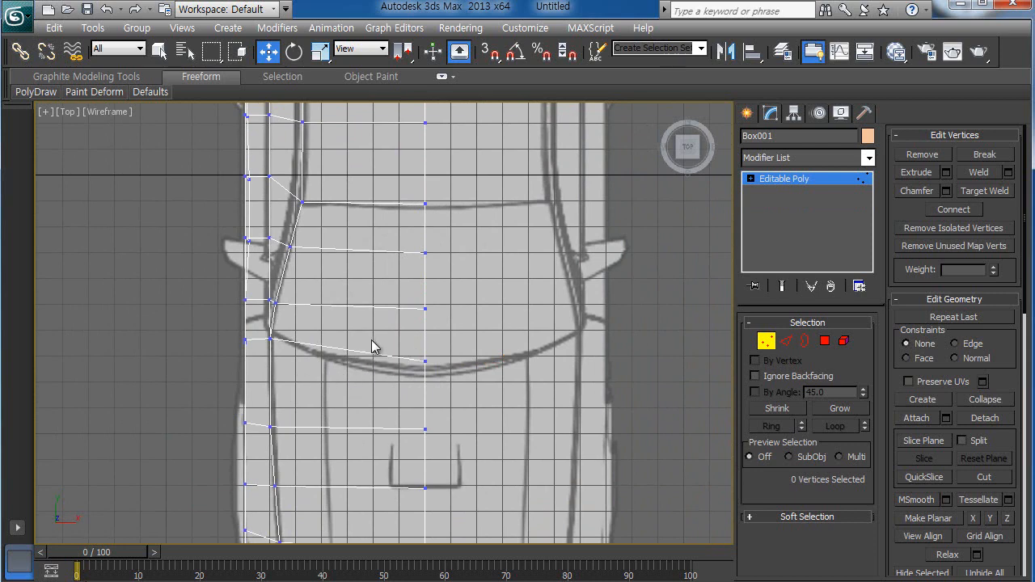
Step: Move the centreline vertex at the roof's front edge slightly forward onto the blueprint's curved windshield top line
scroll(427, 385, up, 2)
scroll(427, 385, up, 1)
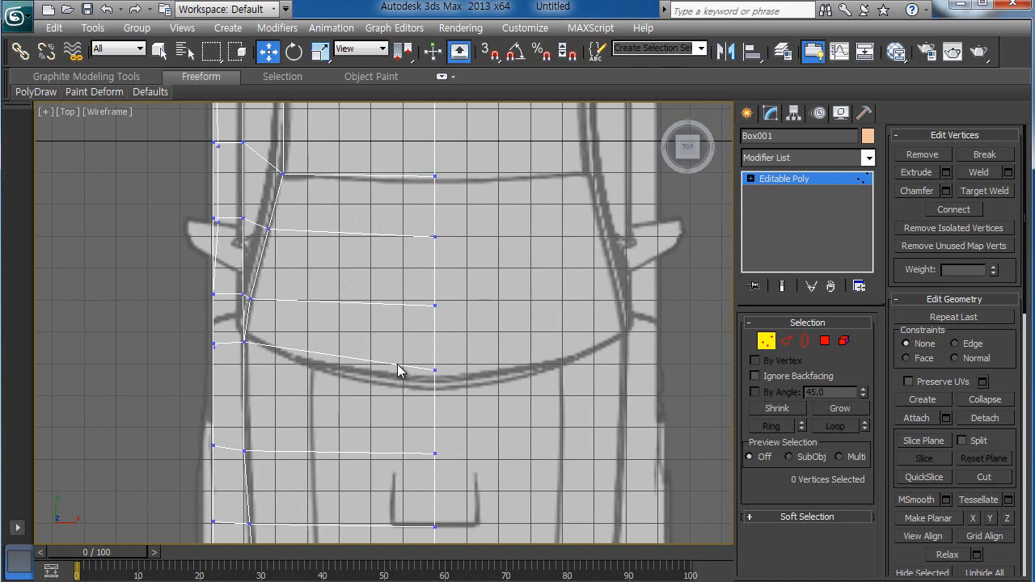
scroll(388, 380, down, 2)
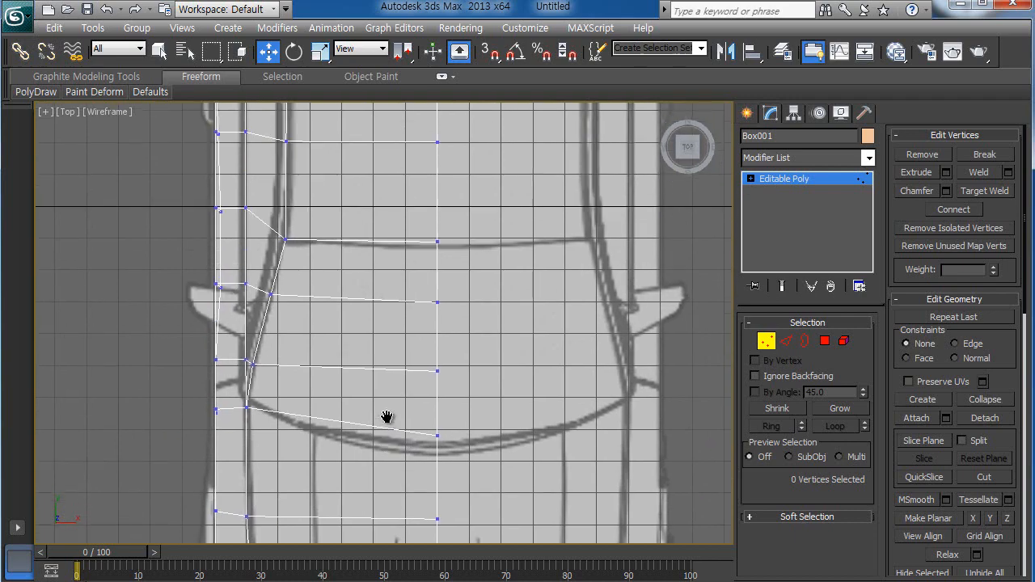
scroll(393, 348, down, 1)
scroll(393, 360, down, 1)
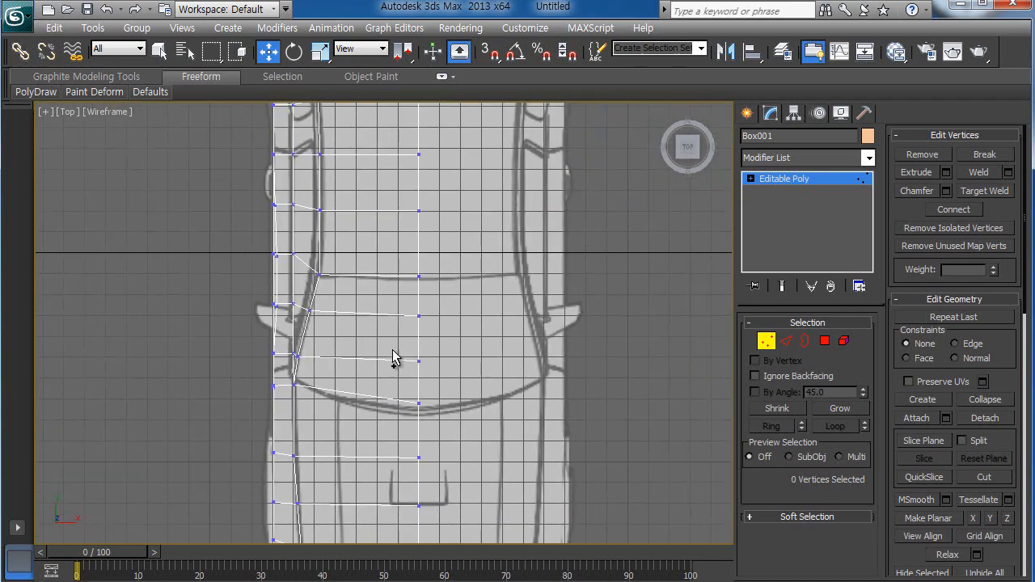
scroll(393, 360, up, 4)
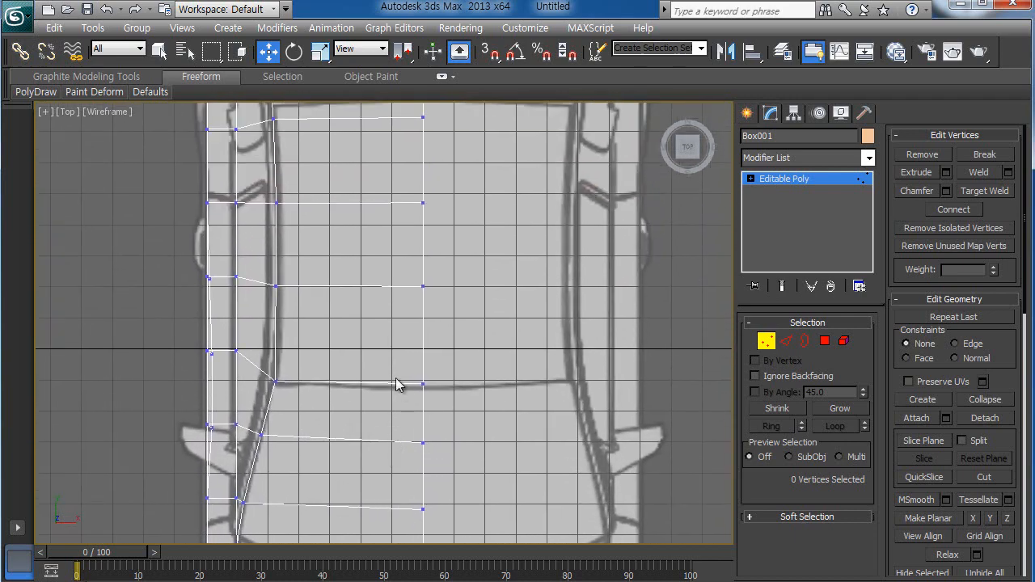
click(424, 384)
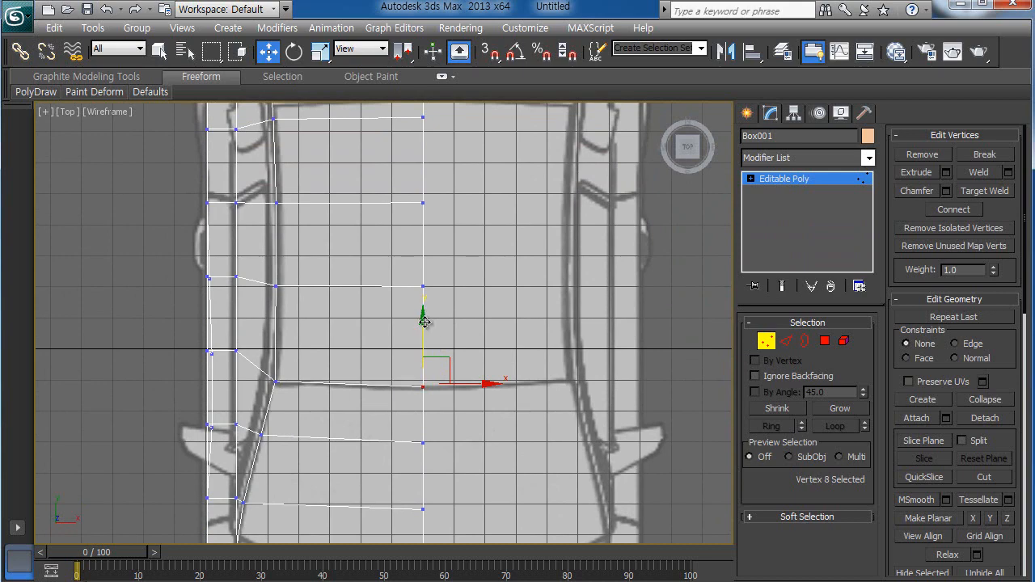
scroll(480, 375, down, 3)
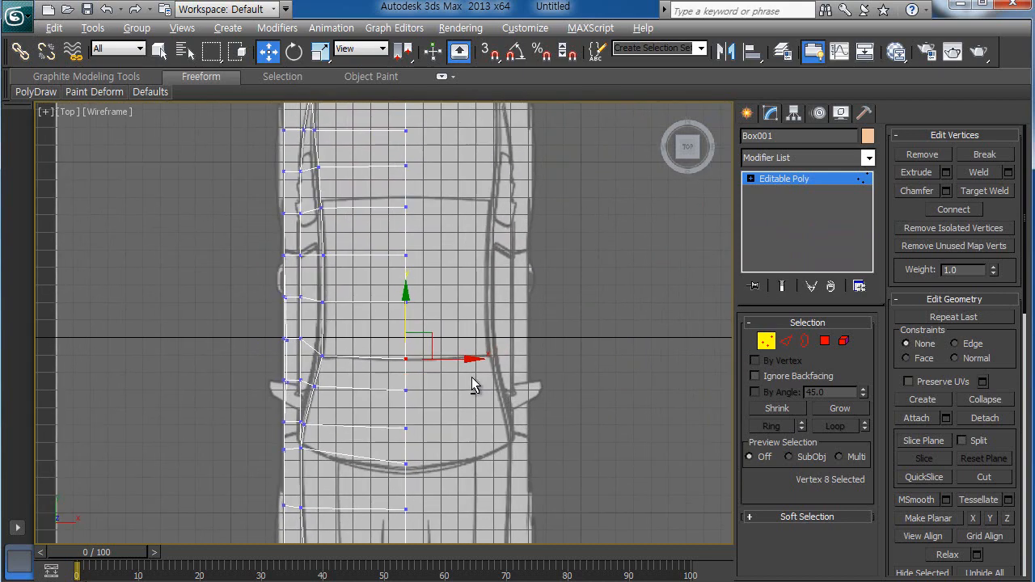
Step: In the left view, shift the column of four mid-door vertices below the windshield top slightly forward, and clear the selection
key(alt+w)
right_click(275, 482)
key(alt+w)
scroll(430, 421, down, 4)
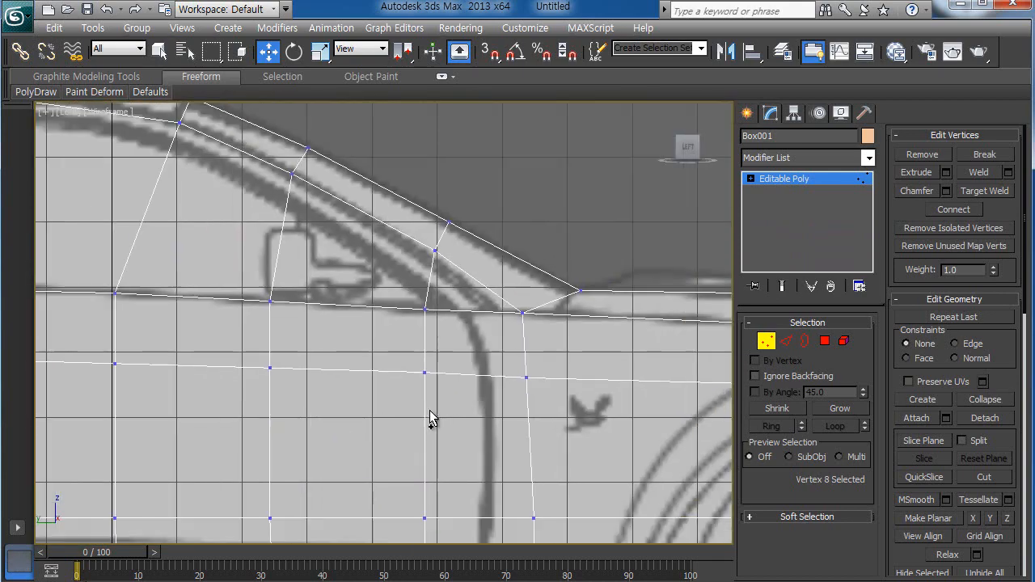
click(524, 266)
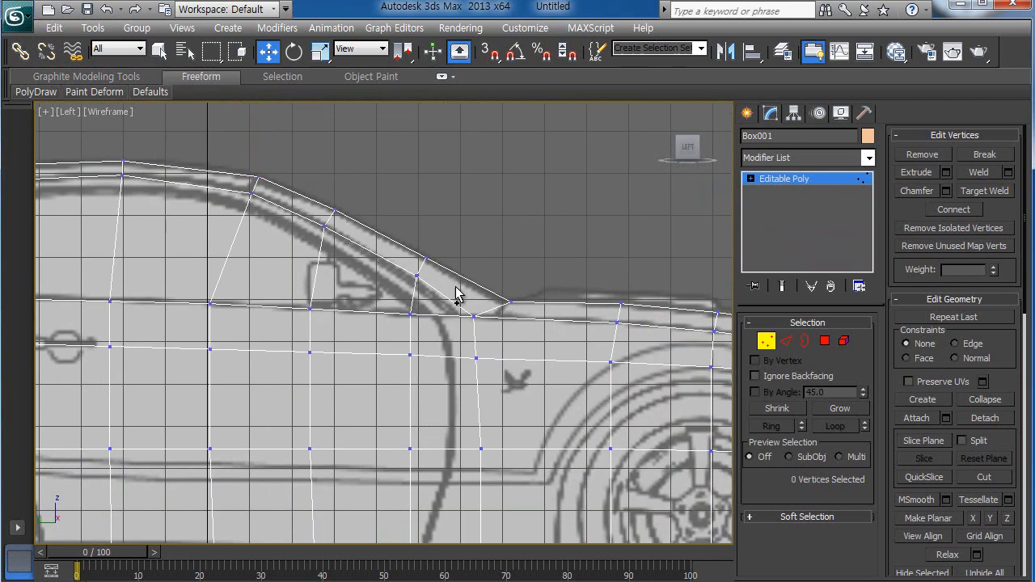
scroll(460, 332, down, 3)
scroll(458, 348, down, 5)
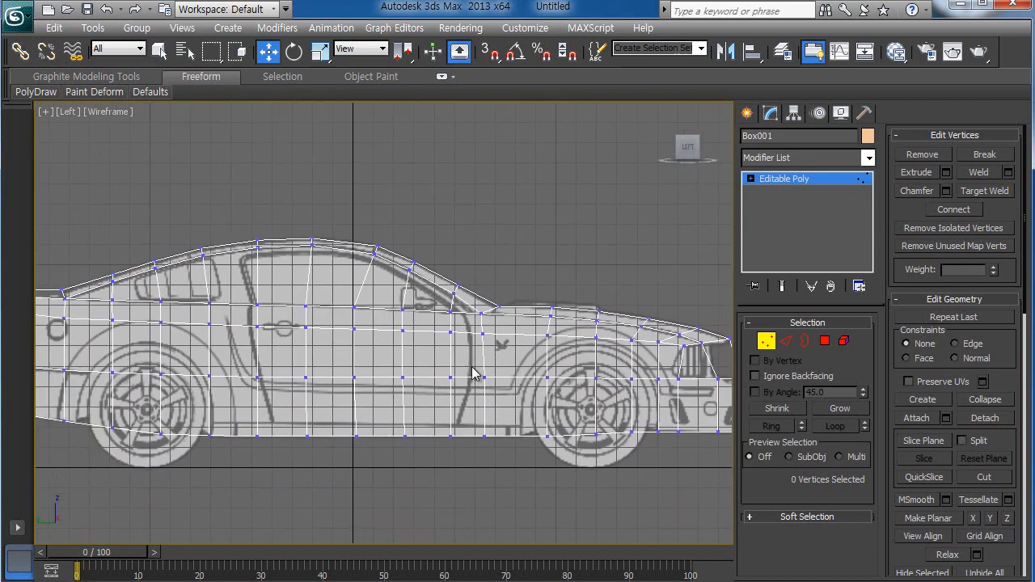
scroll(388, 356, up, 5)
scroll(391, 343, up, 2)
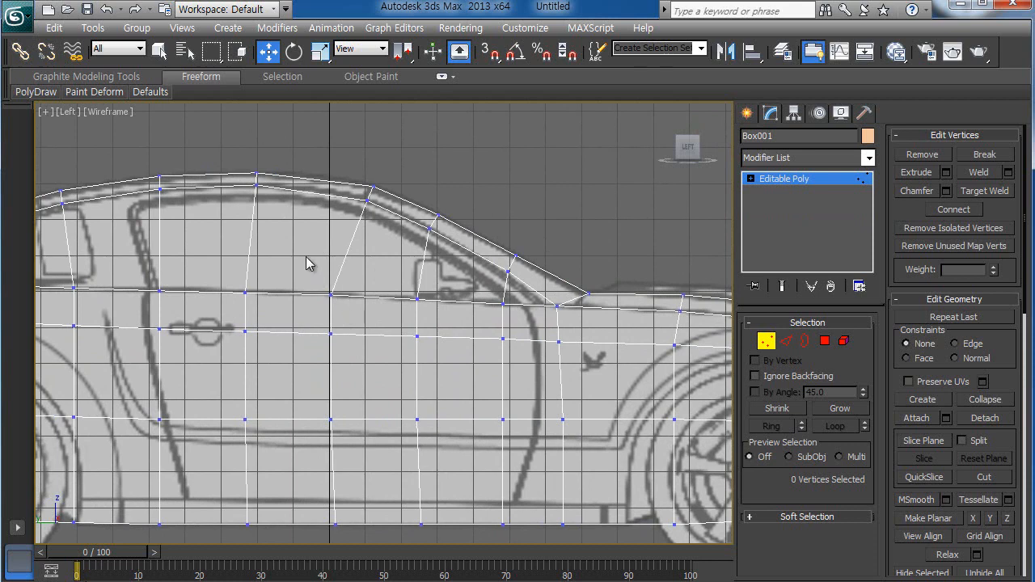
drag(307, 264, 360, 536)
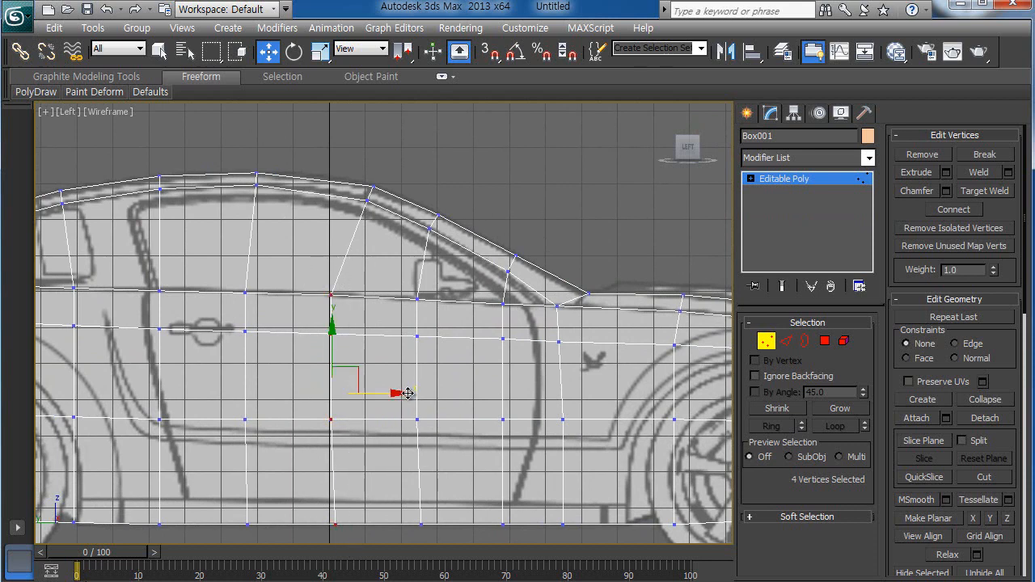
drag(408, 394, 412, 394)
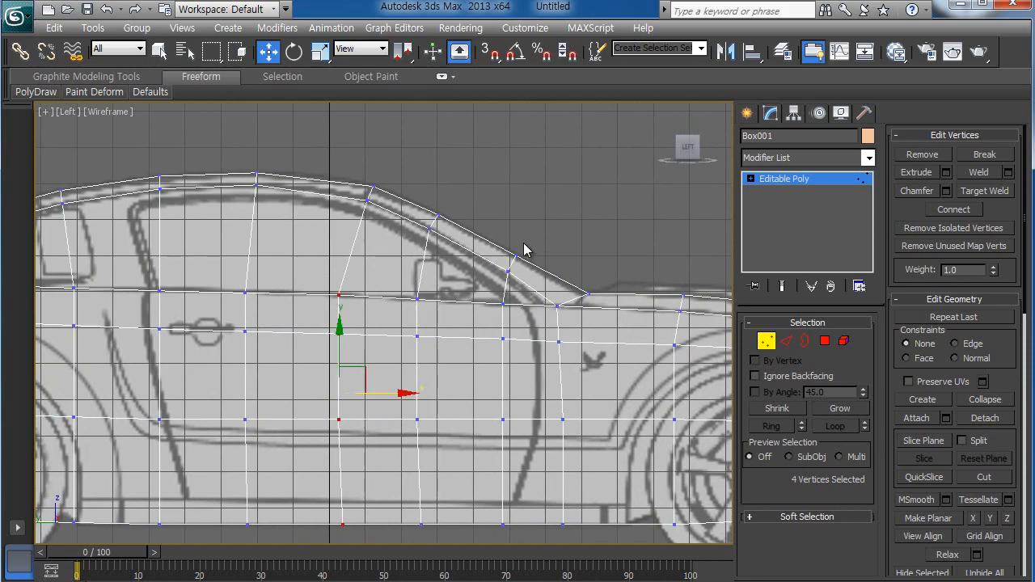
click(524, 245)
Step: Inspect the shape of the half-body mesh from the front side in the perspective view
scroll(506, 344, down, 4)
key(alt+w)
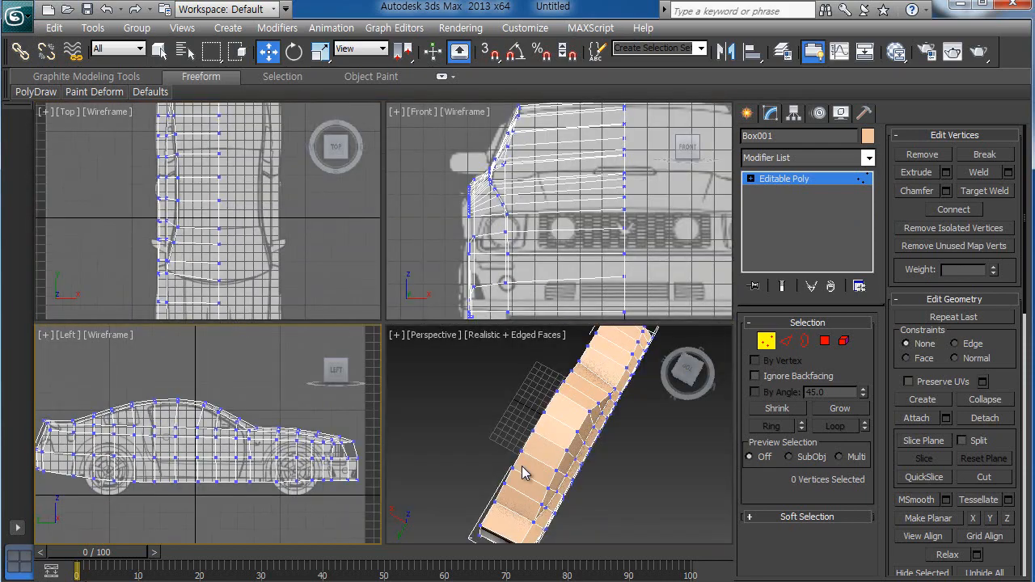
click(523, 471)
key(alt+w)
alt+middle_drag(544, 458, 491, 427)
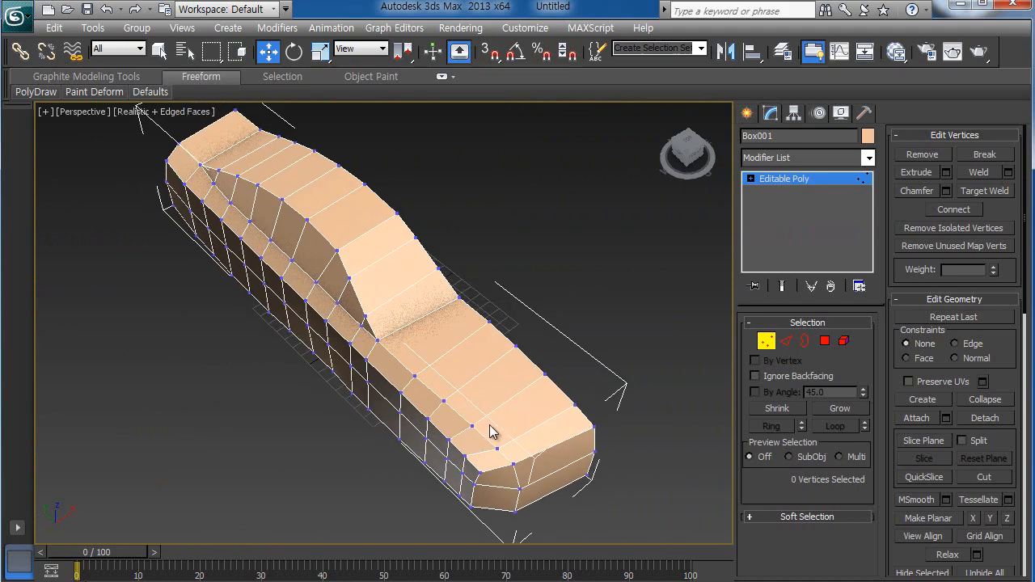
Step: In the top view, move the three outer vertices at the rear corner slightly inward to follow the blueprint's rounded outline
key(alt+w)
key(alt+w)
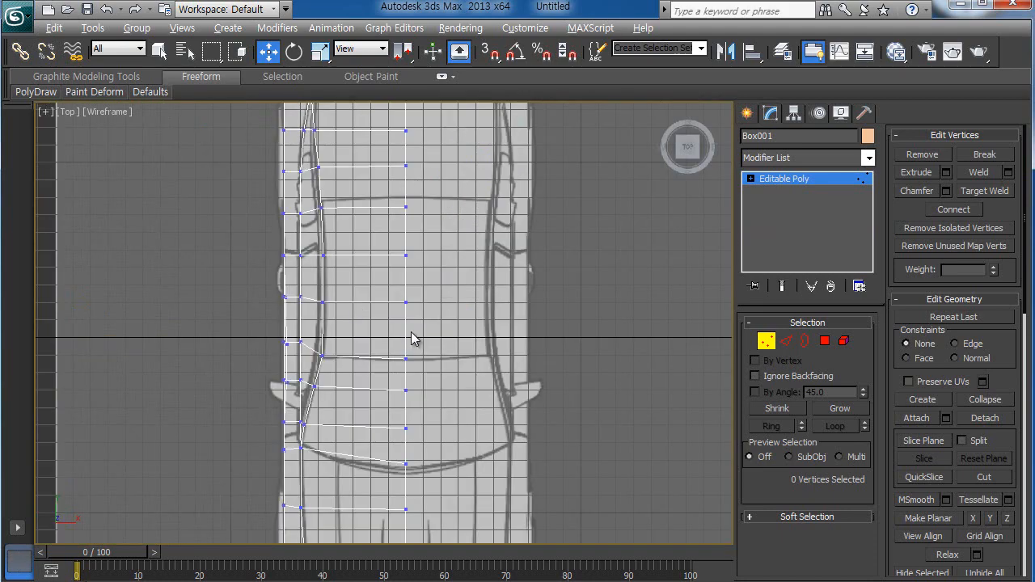
scroll(484, 343, down, 3)
middle_drag(386, 267, 410, 446)
scroll(407, 342, up, 8)
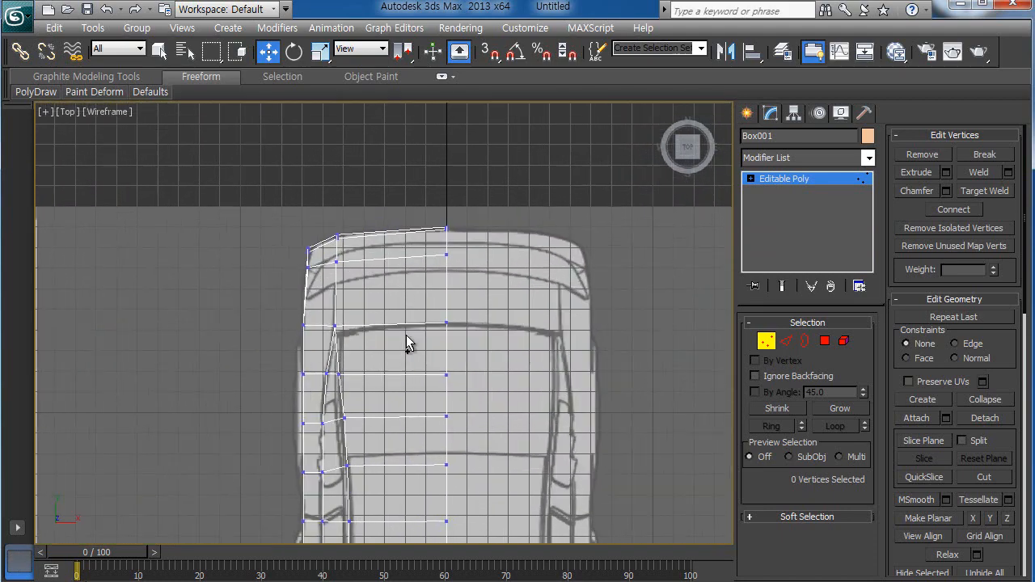
scroll(388, 319, up, 1)
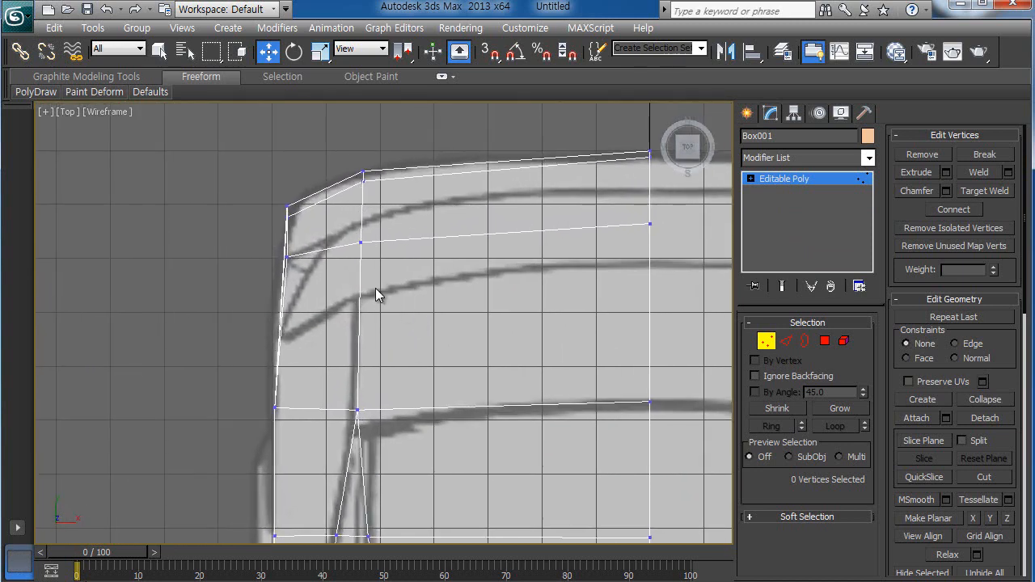
drag(260, 192, 317, 286)
drag(354, 229, 362, 230)
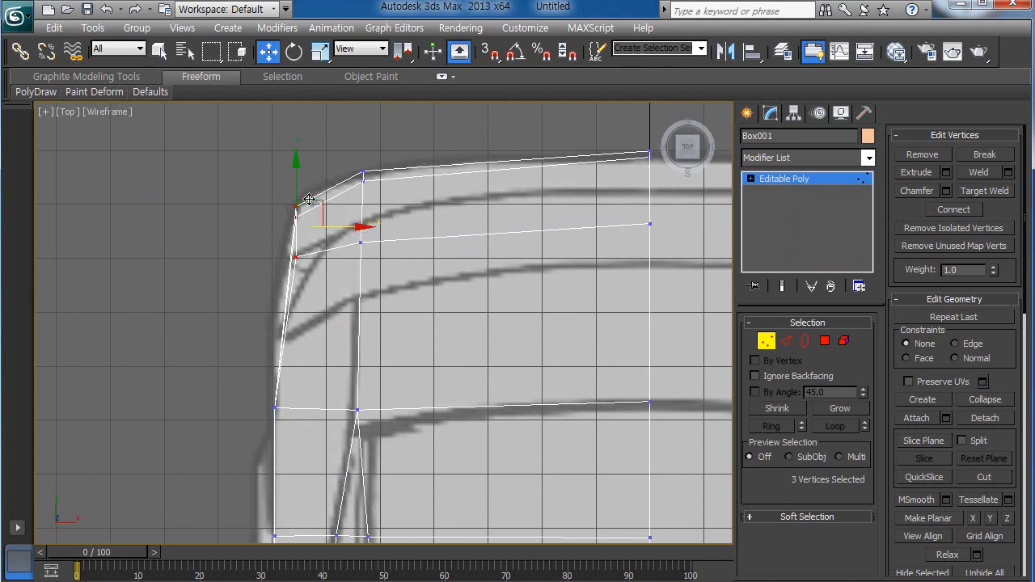
click(252, 353)
Step: Move the foremost of the upper outer vertices at the front corner rearward onto the blueprint's inner bumper curve
ctrl+alt+middle_drag(309, 355, 321, 379)
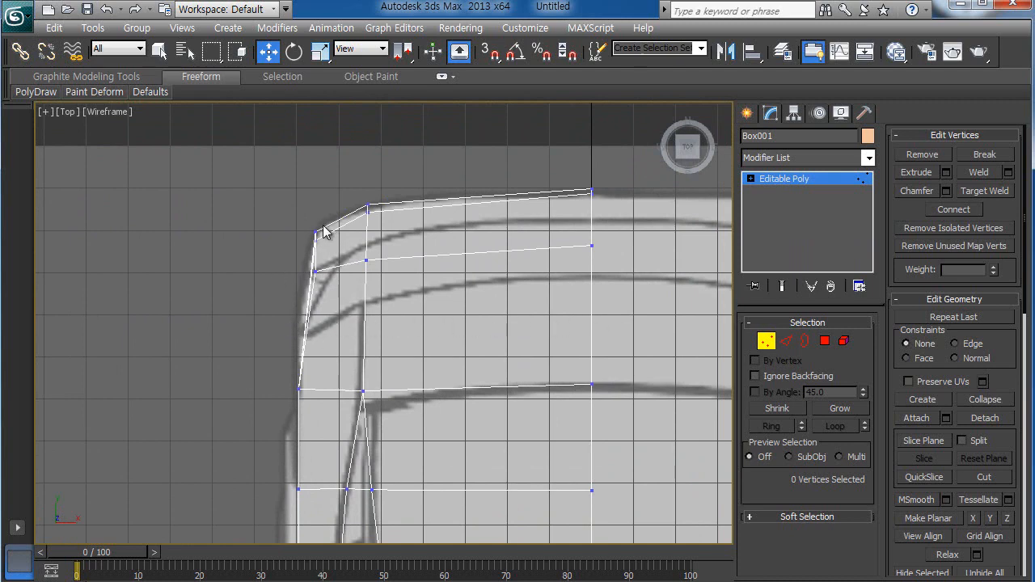
ctrl+alt+middle_drag(328, 366, 300, 248)
middle_drag(305, 356, 301, 213)
mouse_move(316, 338)
middle_down()
mouse_move(313, 203)
mouse_move(326, 270)
middle_up()
mouse_move(329, 374)
ctrl+alt+middle_down()
mouse_move(350, 306)
mouse_move(446, 347)
mouse_move(417, 367)
mouse_move(384, 459)
ctrl+alt+middle_up()
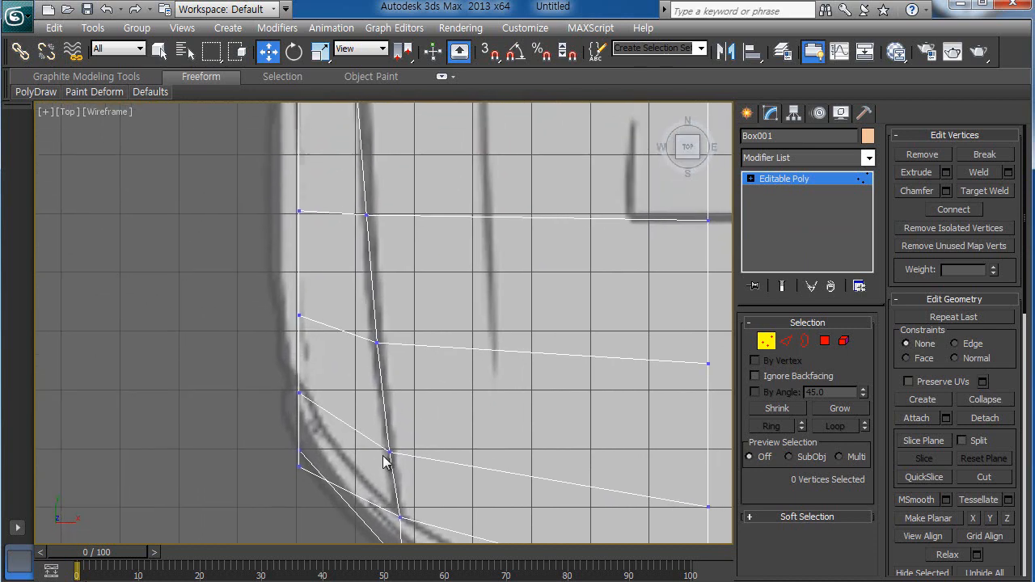
click(299, 454)
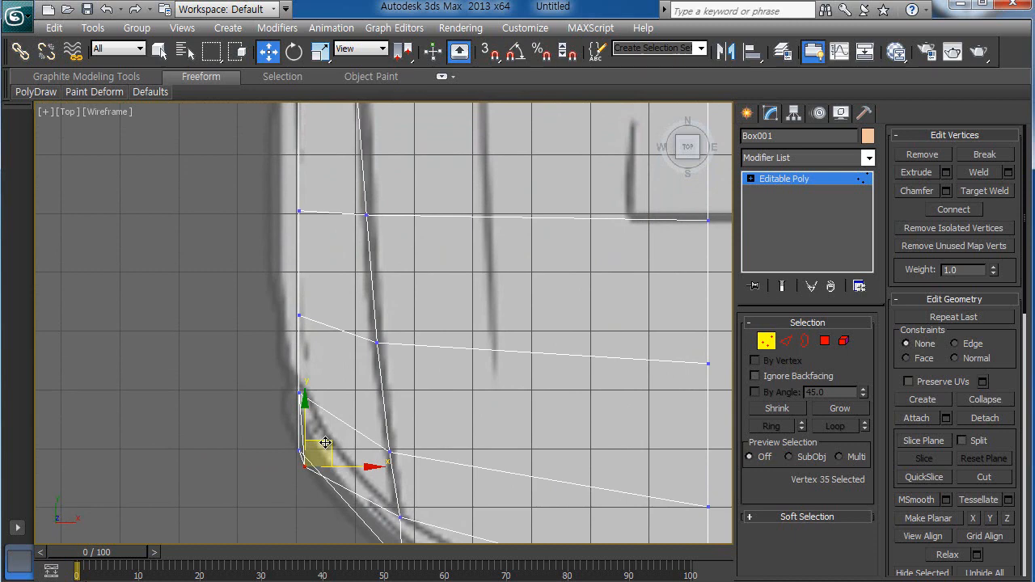
drag(324, 443, 320, 443)
drag(298, 400, 315, 337)
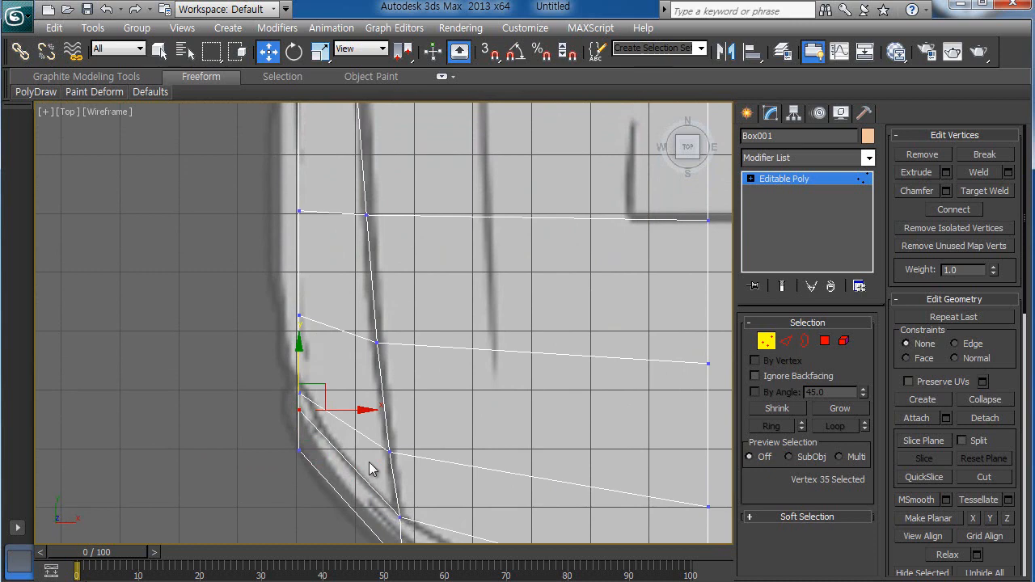
middle_drag(370, 469, 273, 331)
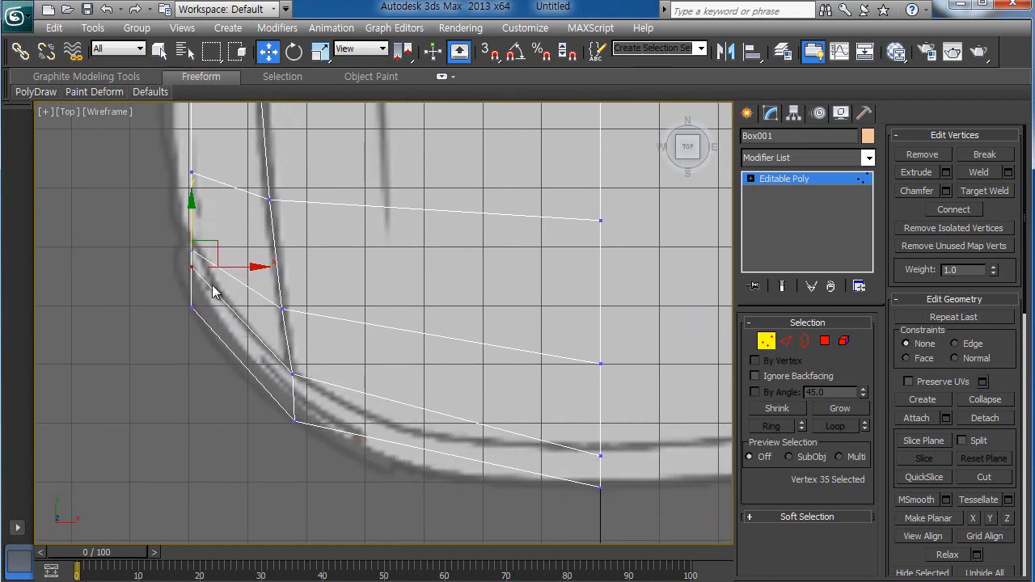
drag(193, 200, 187, 199)
Step: Move the neighbouring outer side vertex just behind the front corner rearward along the body side
middle_drag(159, 340, 229, 474)
click(238, 430)
click(263, 384)
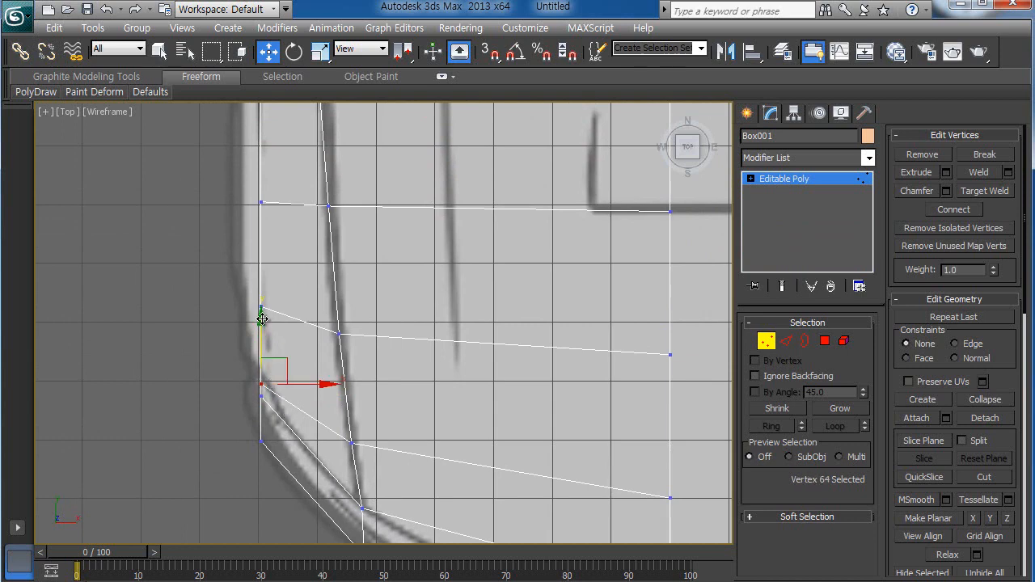
drag(262, 319, 266, 294)
Step: Shift the two hood-edge vertices behind the front bumper slightly rearward along the blueprint's hood line
click(353, 443)
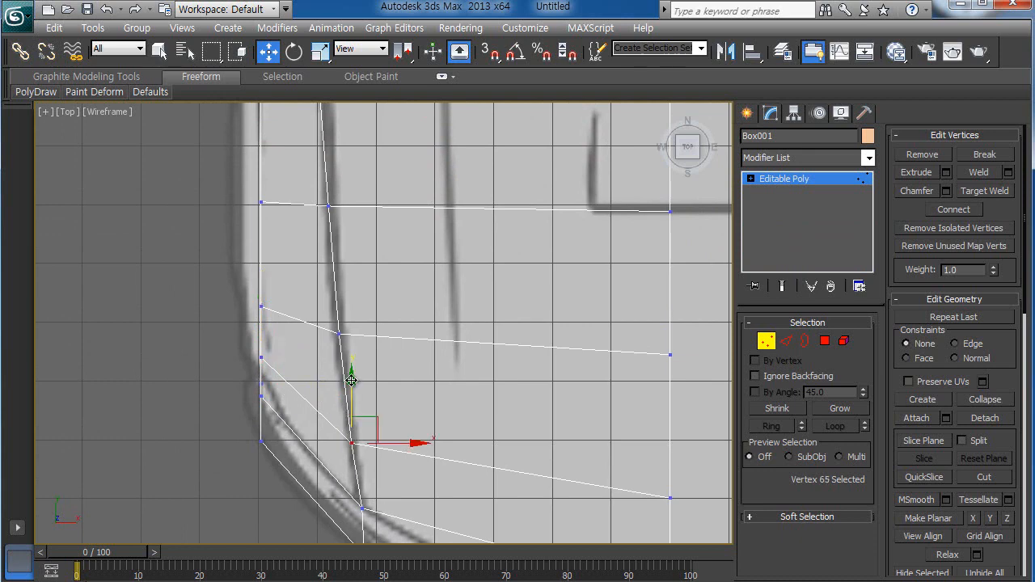
drag(351, 381, 351, 367)
click(339, 332)
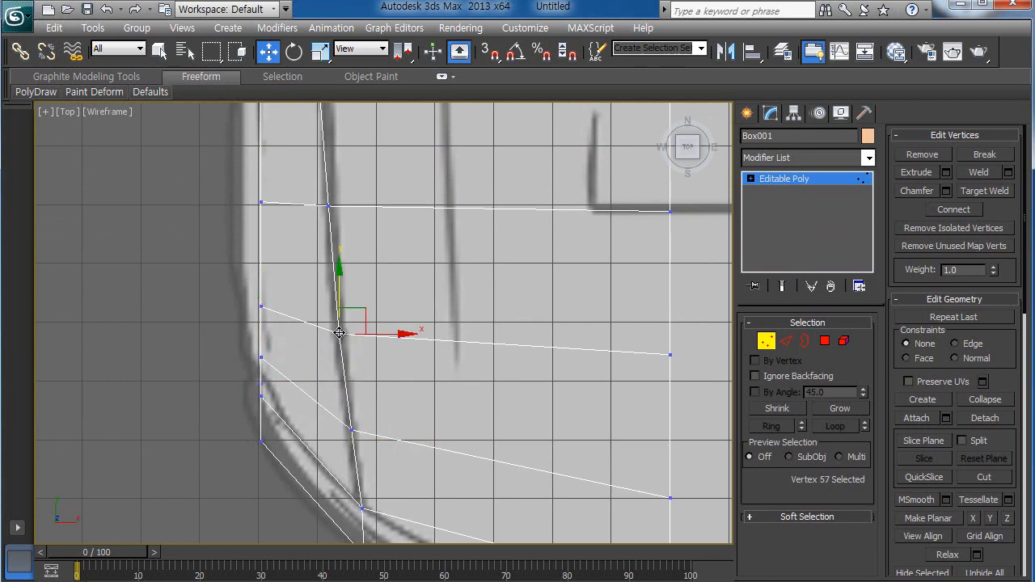
drag(342, 276, 342, 265)
scroll(354, 335, down, 4)
scroll(355, 360, up, 3)
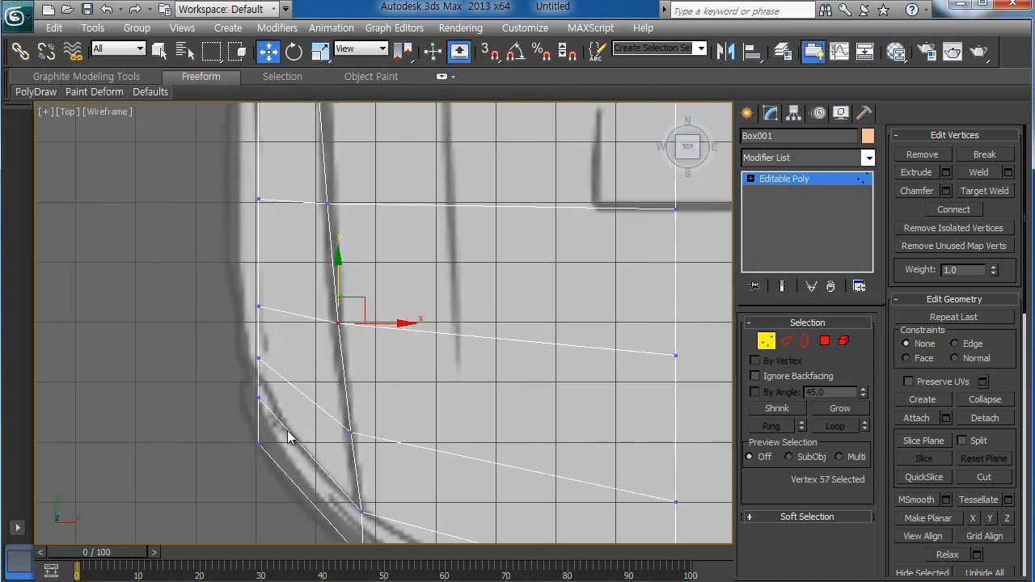
Step: Examine the reshaped front corner and side of the body in the top and perspective views
middle_drag(259, 463, 247, 315)
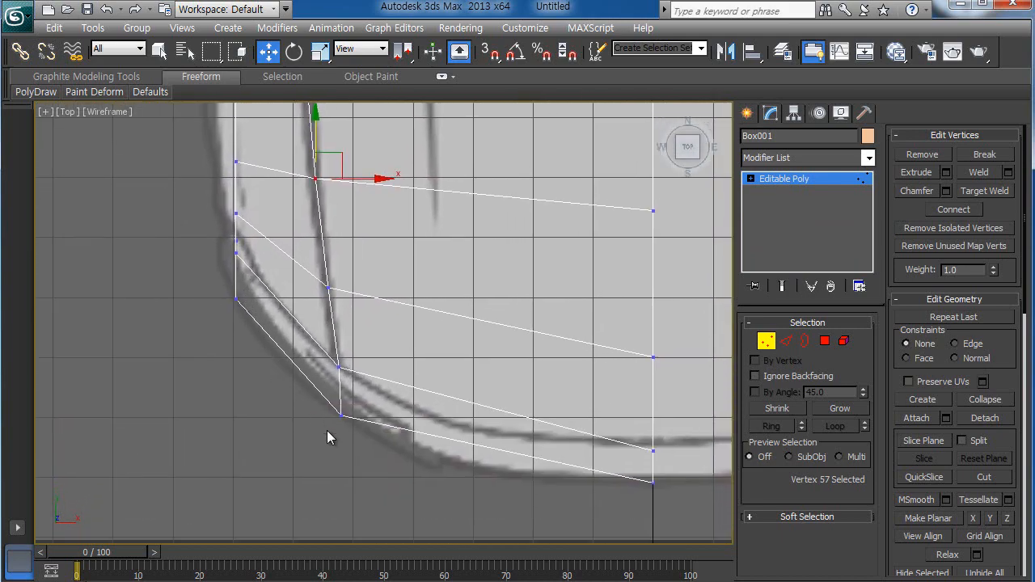
scroll(329, 437, down, 4)
middle_drag(337, 472, 338, 481)
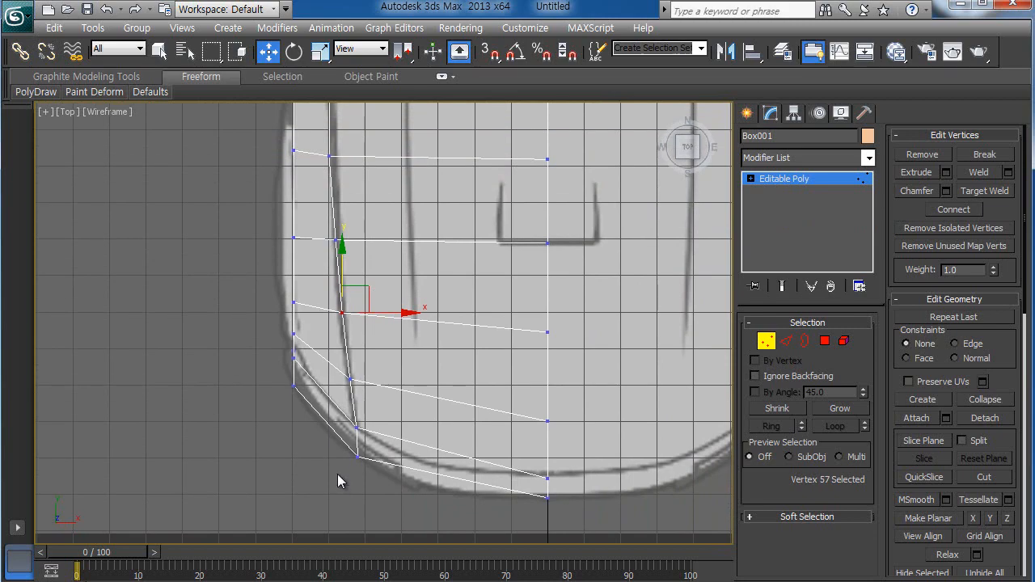
key(alt+w)
right_click(443, 480)
key(alt+w)
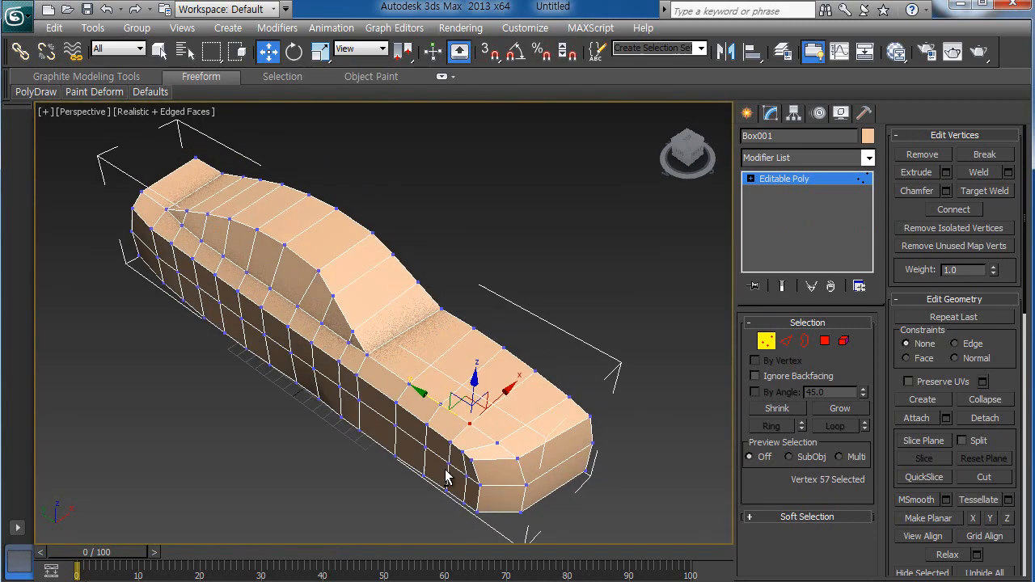
alt+middle_drag(443, 479, 513, 397)
click(650, 428)
alt+middle_drag(649, 428, 462, 438)
scroll(521, 478, up, 2)
scroll(543, 323, up, 3)
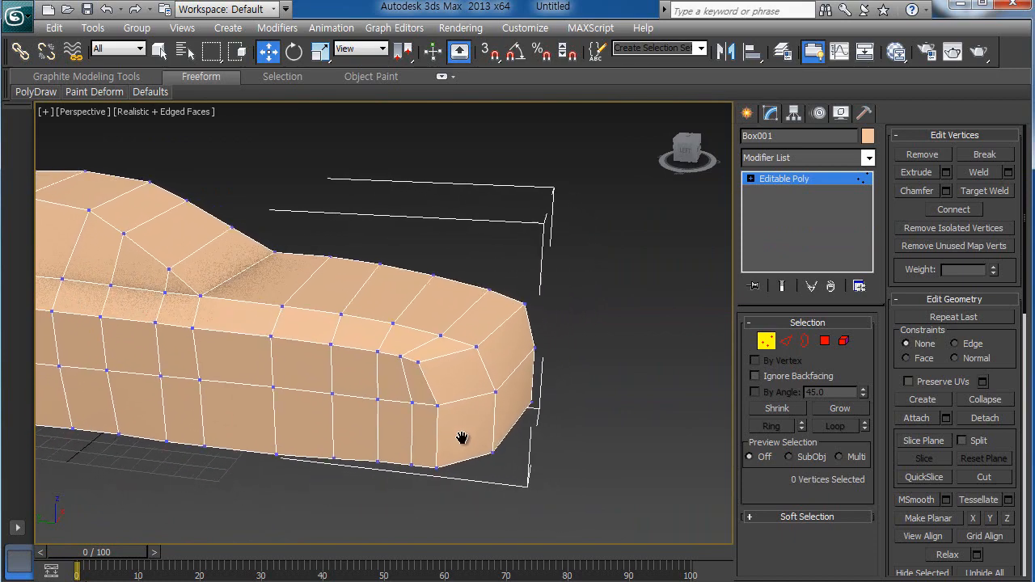
scroll(467, 435, up, 3)
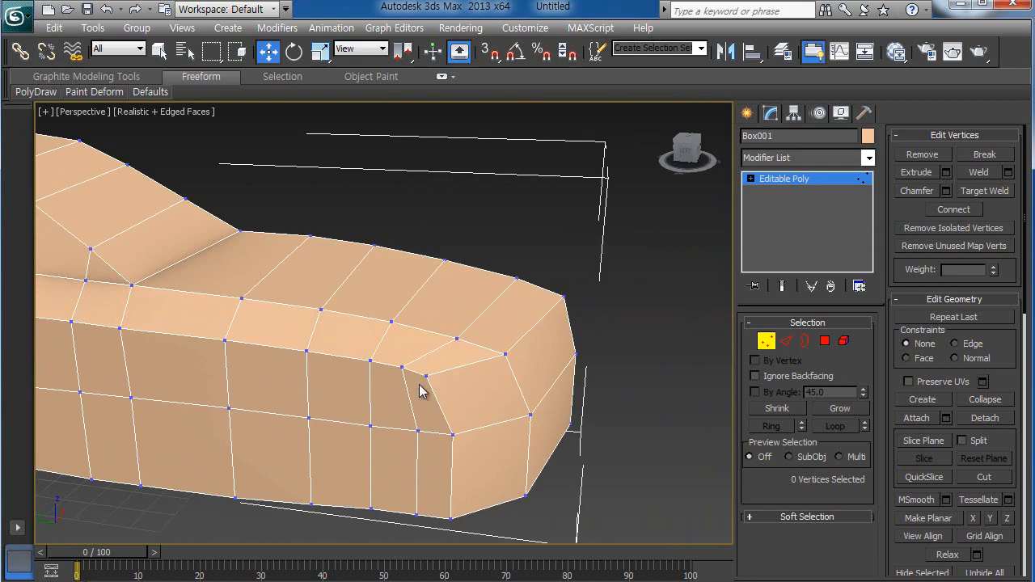
scroll(411, 466, down, 3)
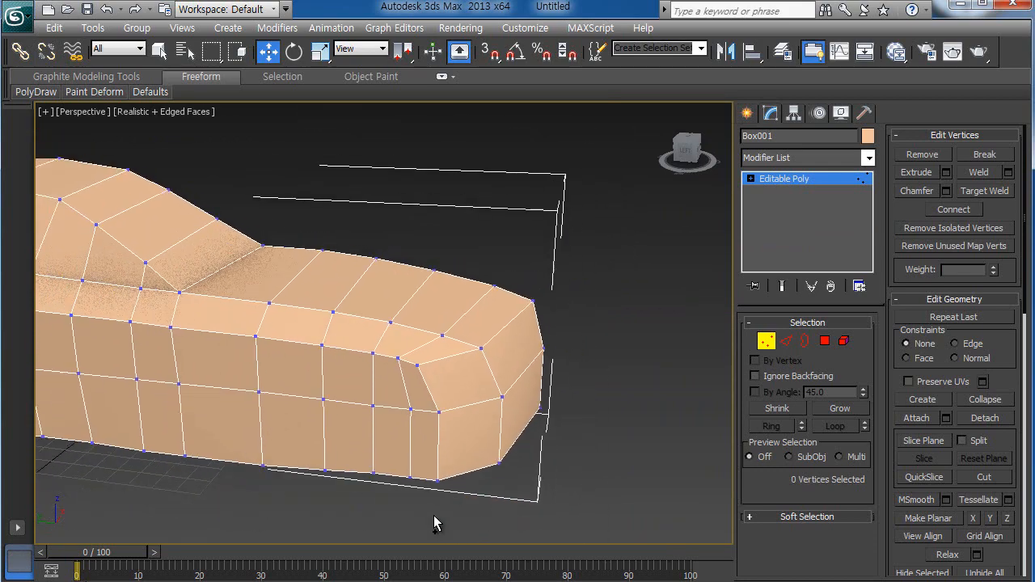
middle_drag(434, 521, 467, 521)
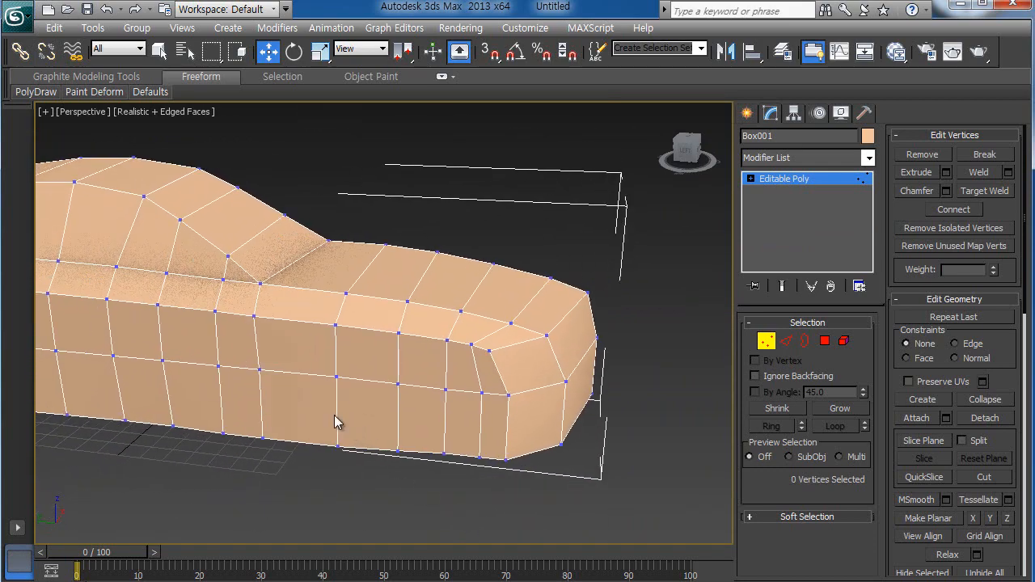
Step: Target Weld the upper side vertex just behind the front corner to the neighbouring foremost corner vertex
scroll(455, 441, up, 2)
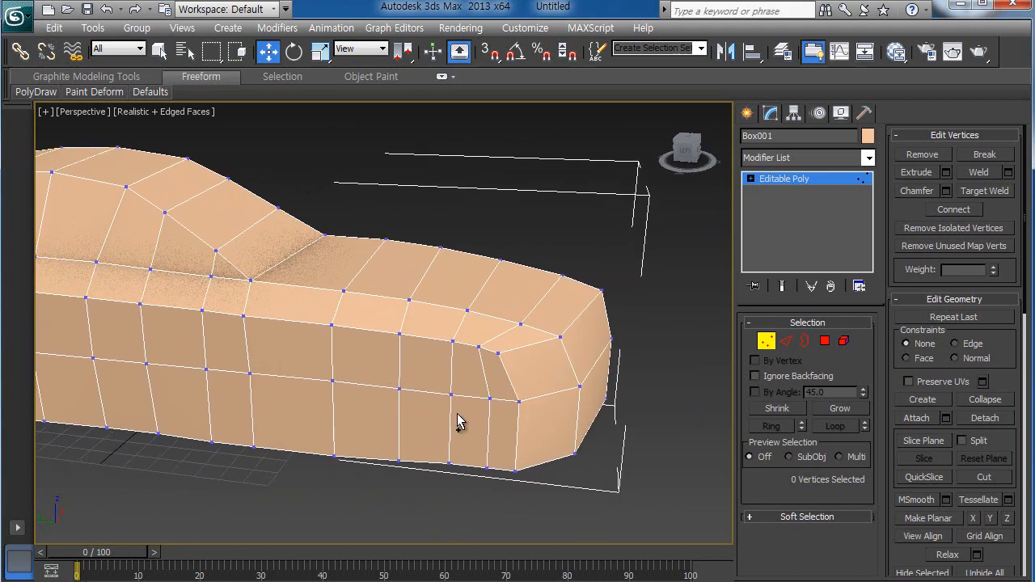
scroll(420, 453, up, 3)
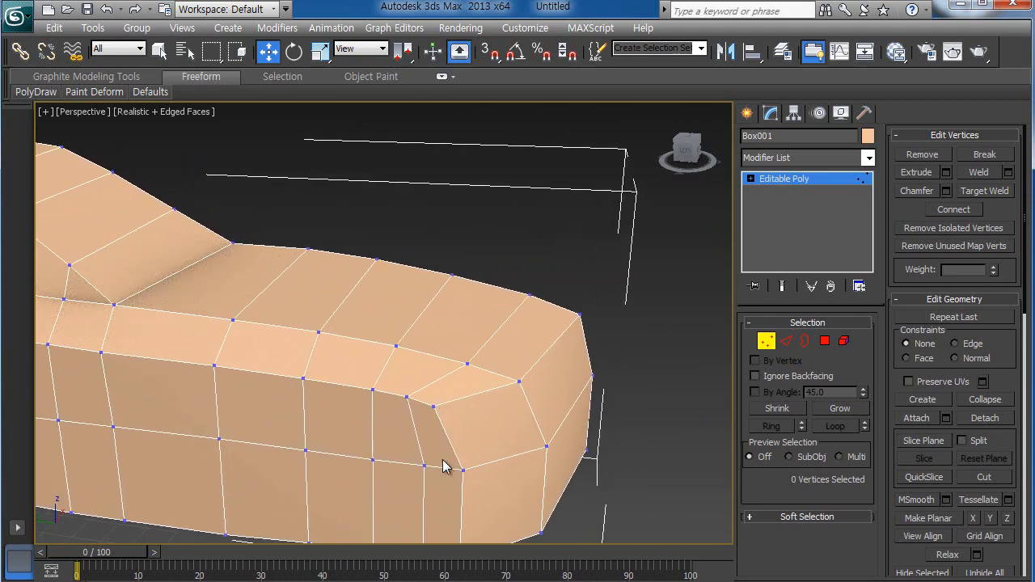
scroll(449, 437, up, 2)
scroll(458, 436, up, 2)
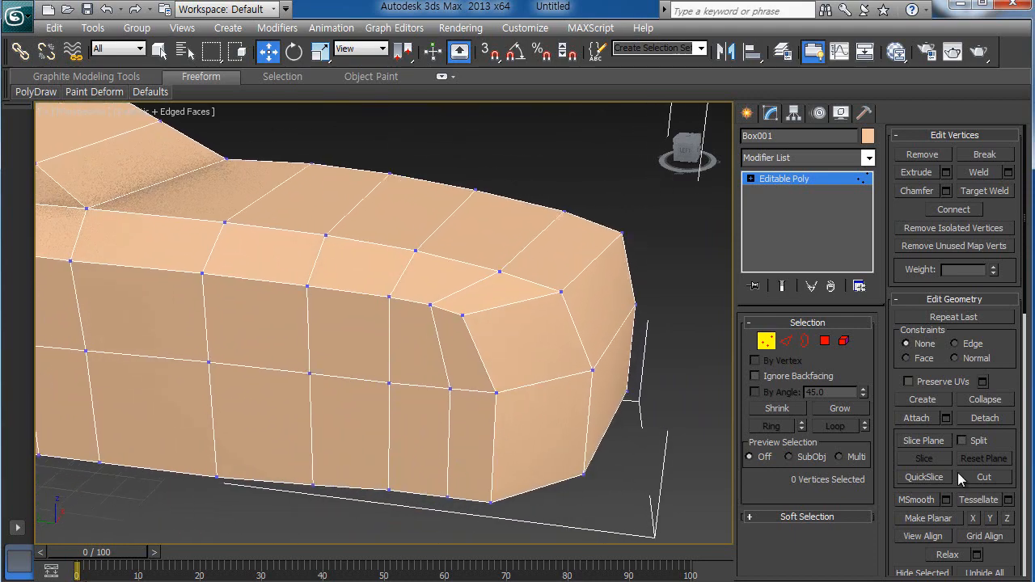
click(980, 192)
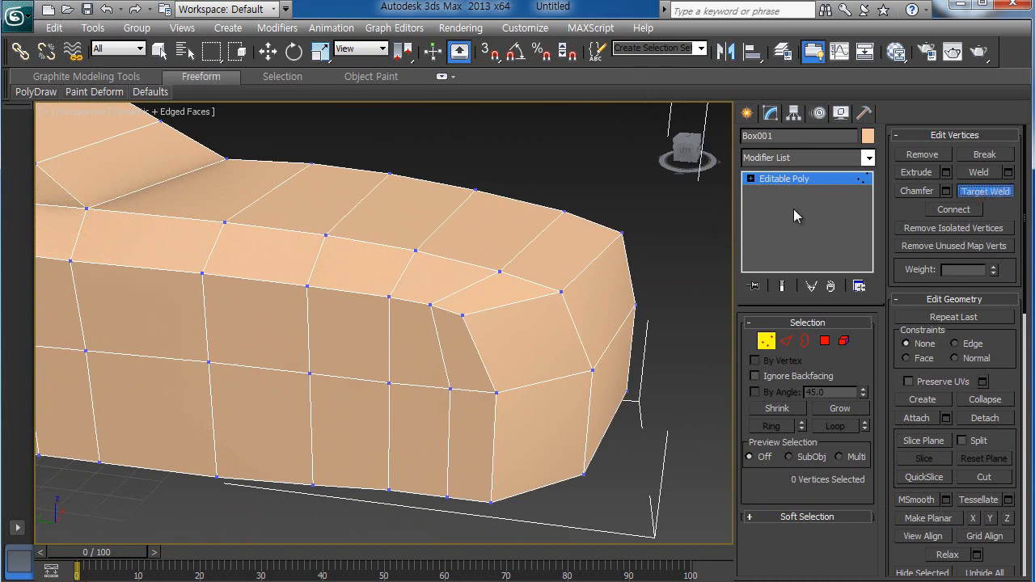
click(430, 304)
click(462, 315)
right_click(494, 356)
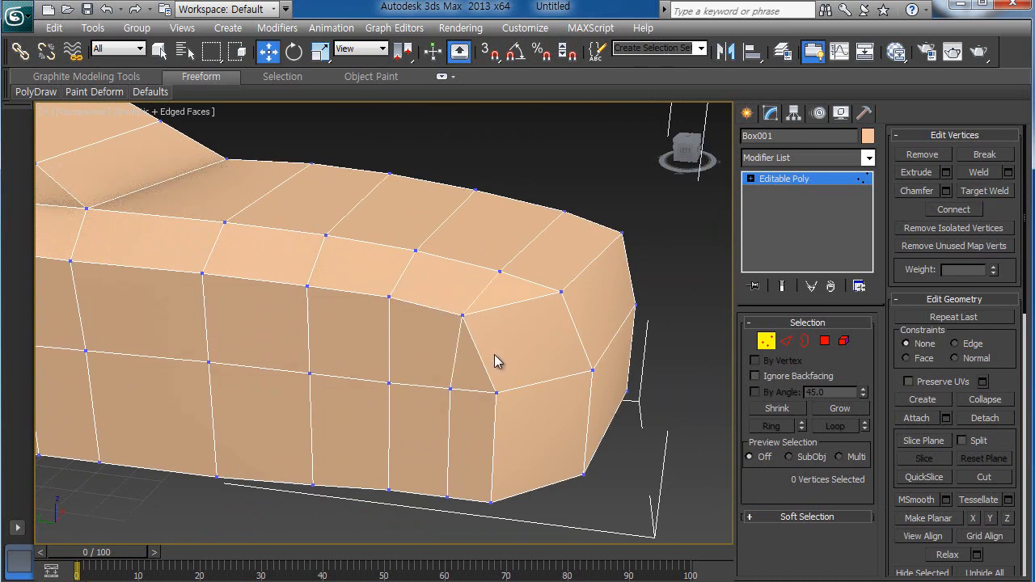
Step: In the top view, move the two middle roof-side vertices slightly inward onto the blueprint's curved roof edge
alt+middle_drag(614, 427, 588, 435)
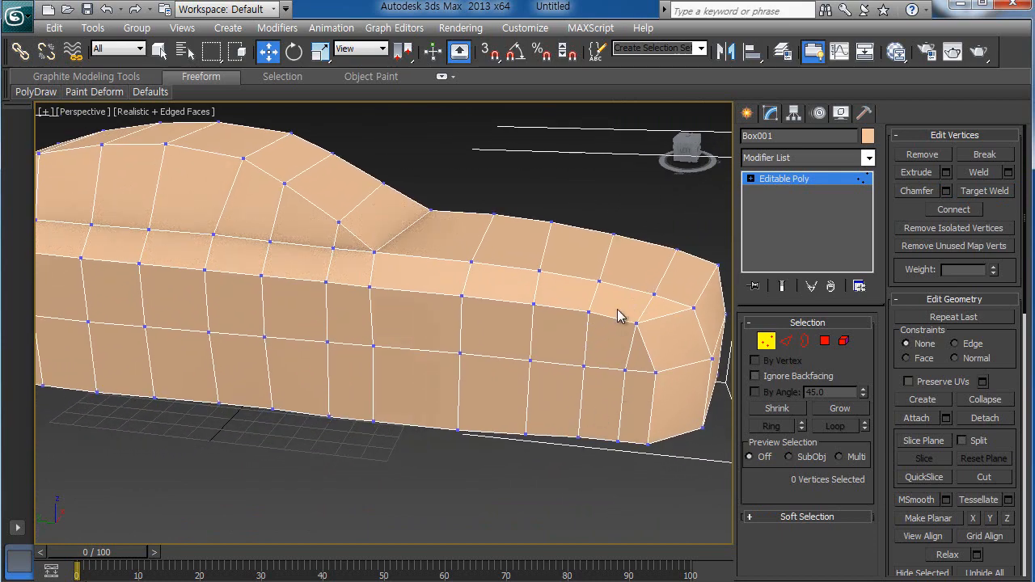
alt+middle_drag(607, 404, 405, 461)
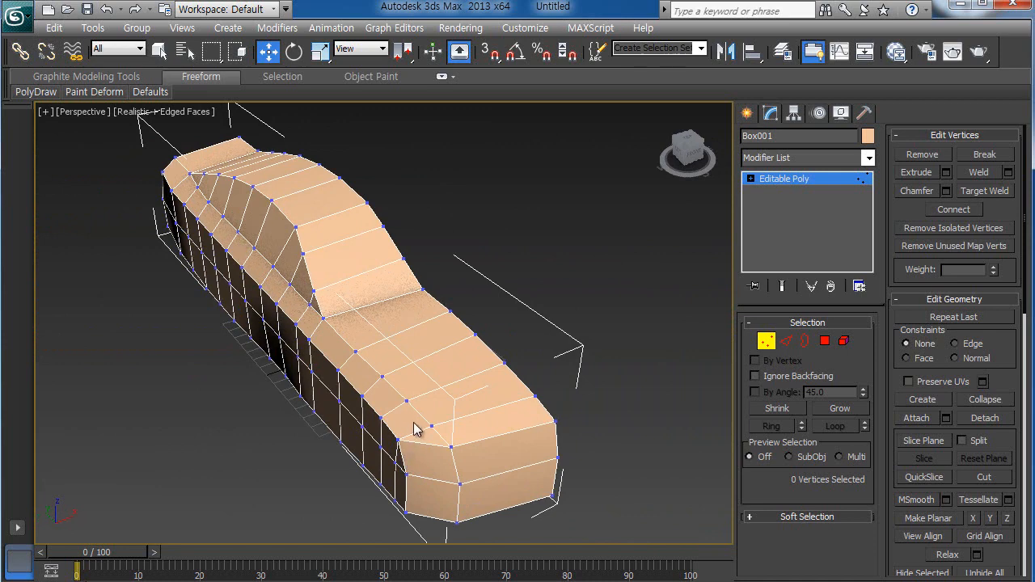
alt+middle_drag(427, 429, 425, 418)
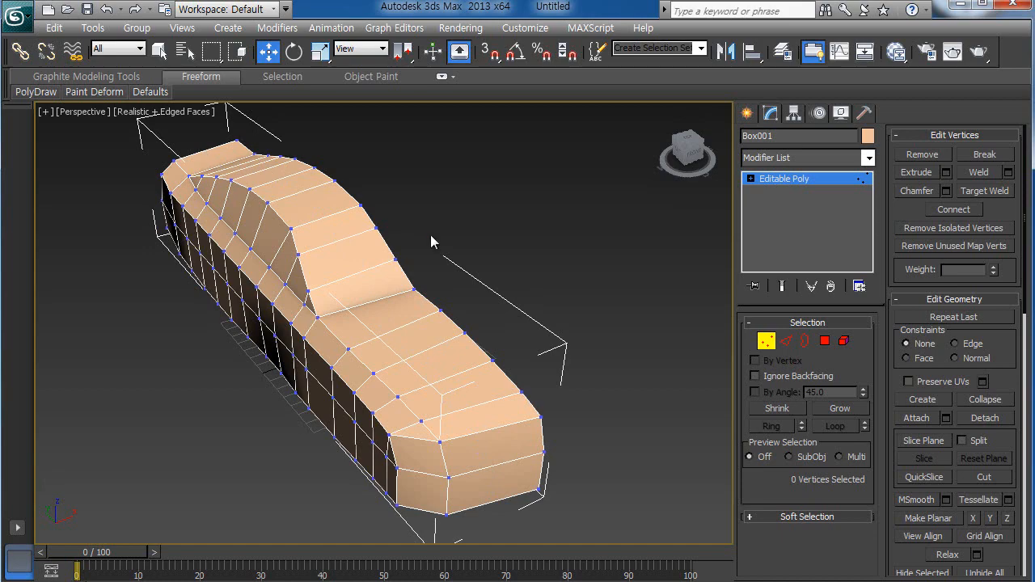
key(alt+w)
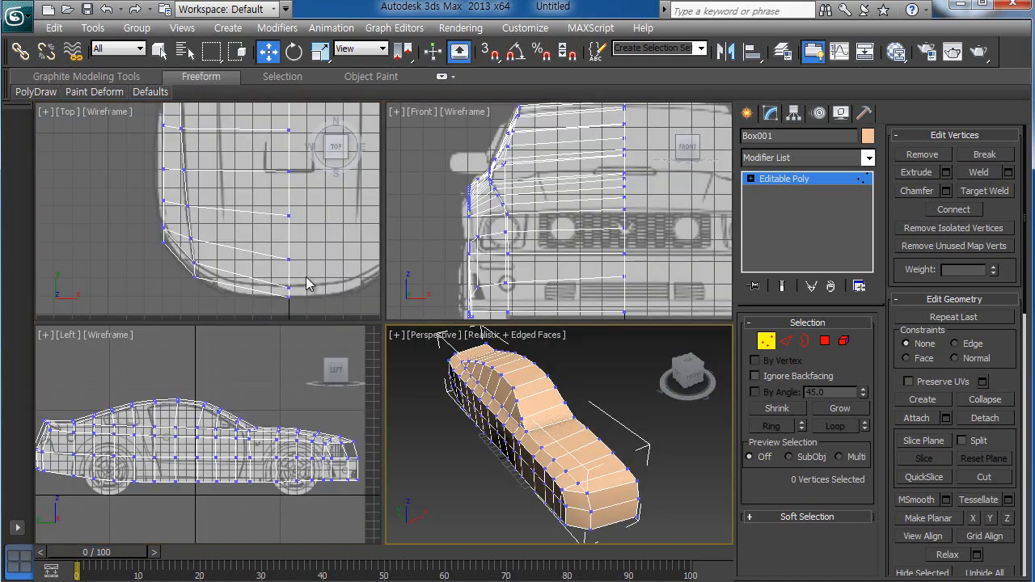
click(315, 297)
key(alt+w)
scroll(527, 299, down, 6)
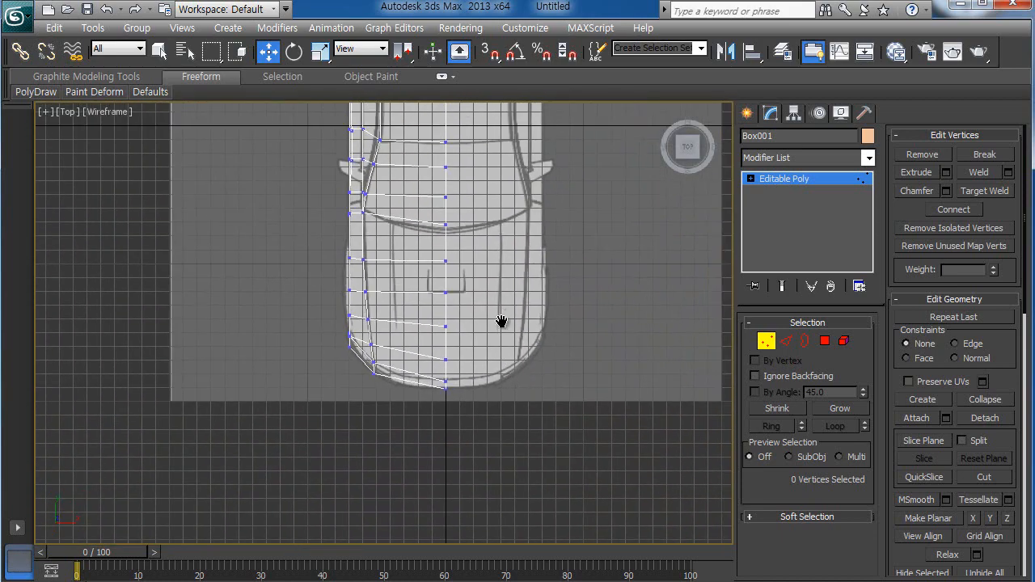
scroll(481, 364, up, 8)
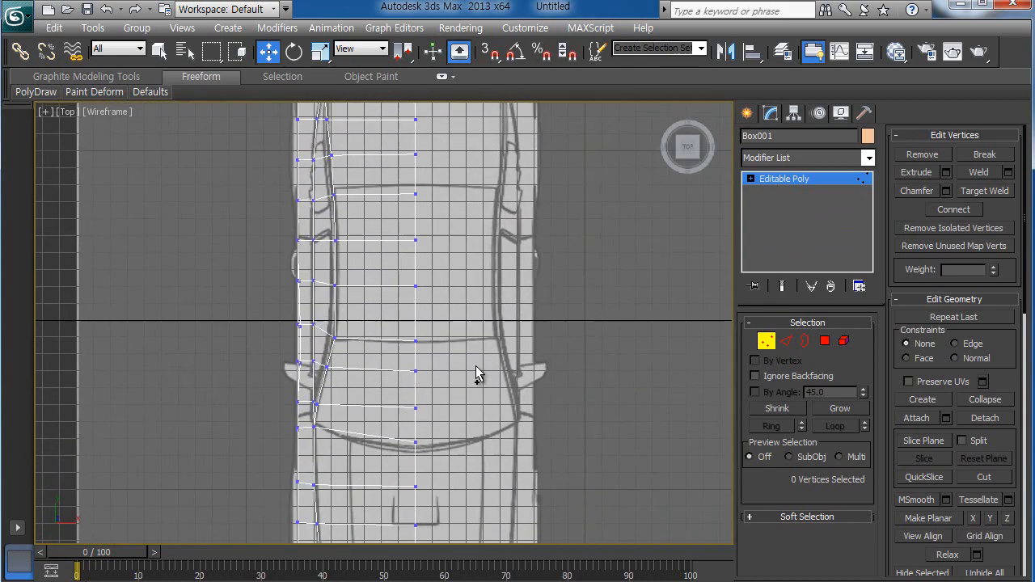
middle_drag(485, 326, 522, 432)
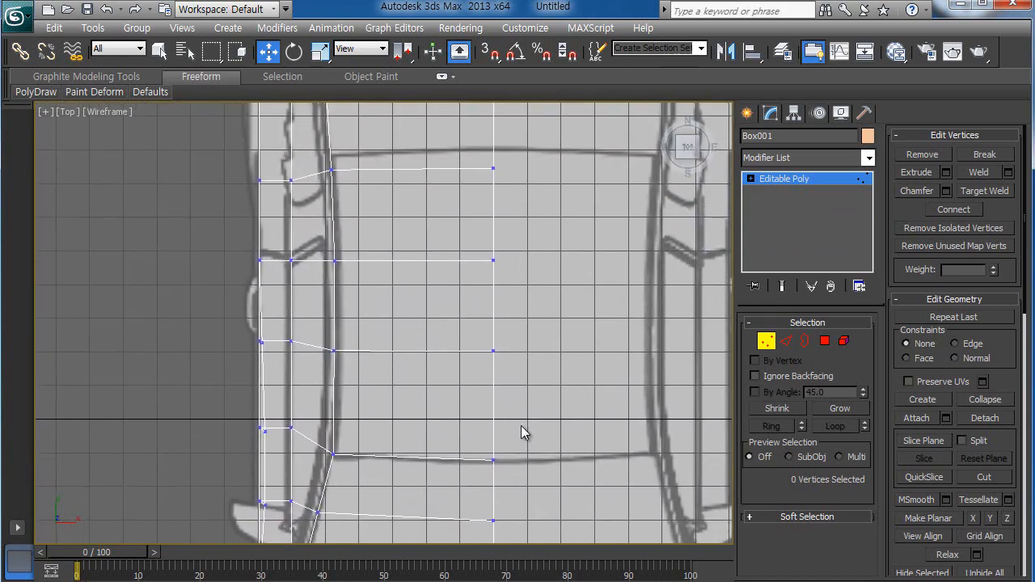
click(334, 351)
drag(396, 352, 401, 352)
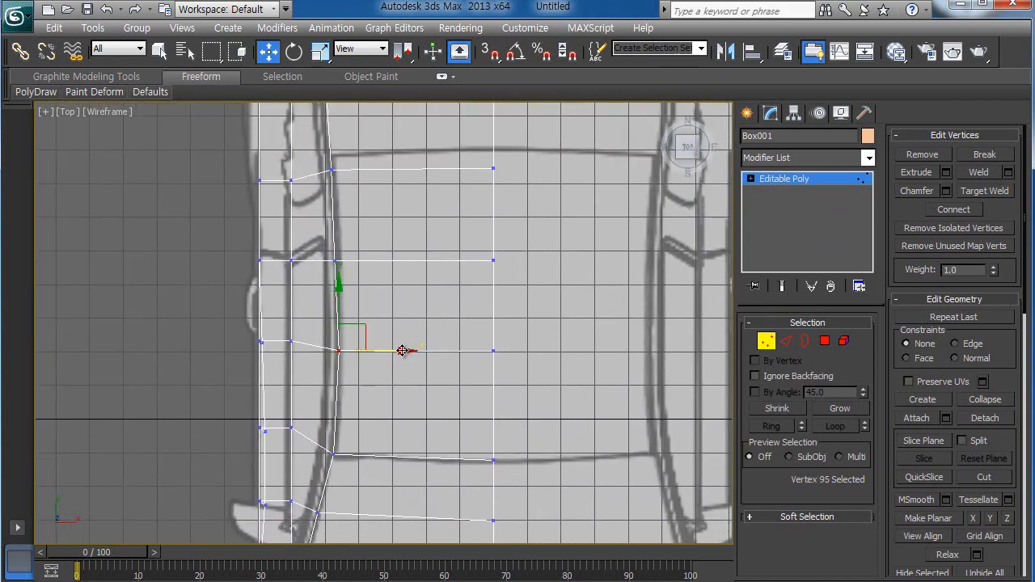
click(334, 261)
drag(391, 264, 401, 261)
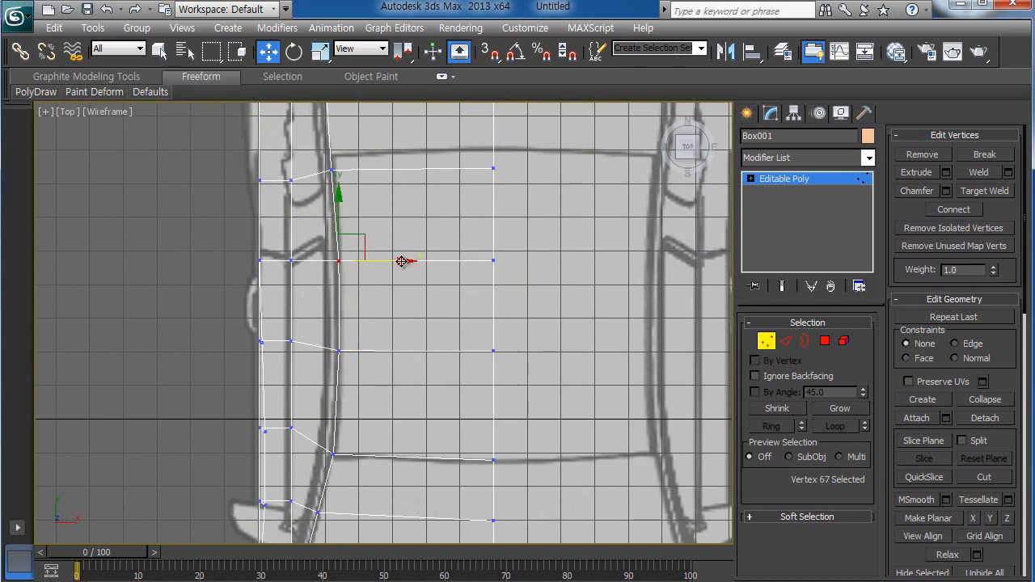
click(527, 313)
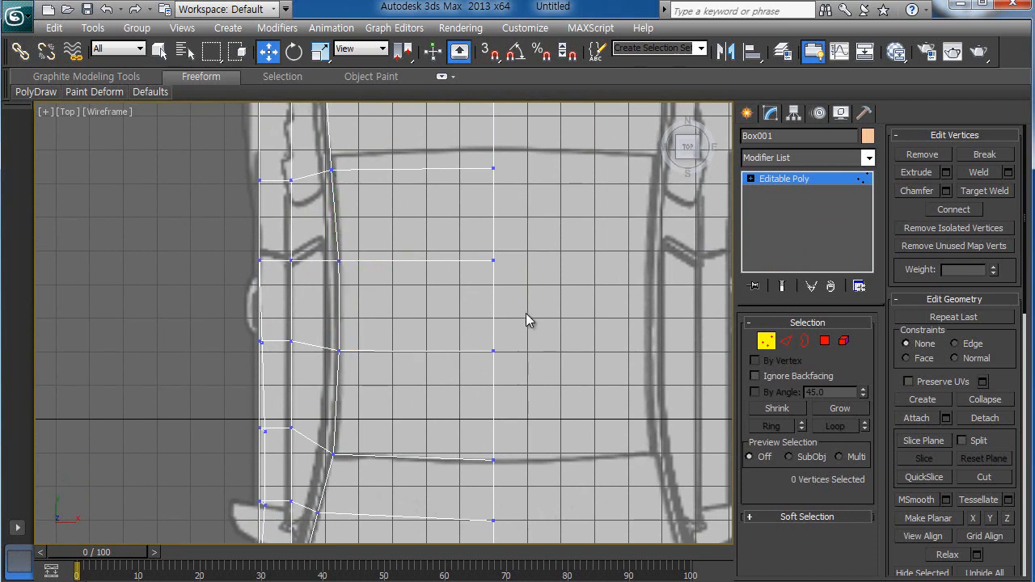
Step: Connect all crosswise edges between the centreline and the roof and hood side line with 1 segment, pinch -1 and slide 28
scroll(525, 313, down, 3)
scroll(524, 372, down, 3)
click(786, 341)
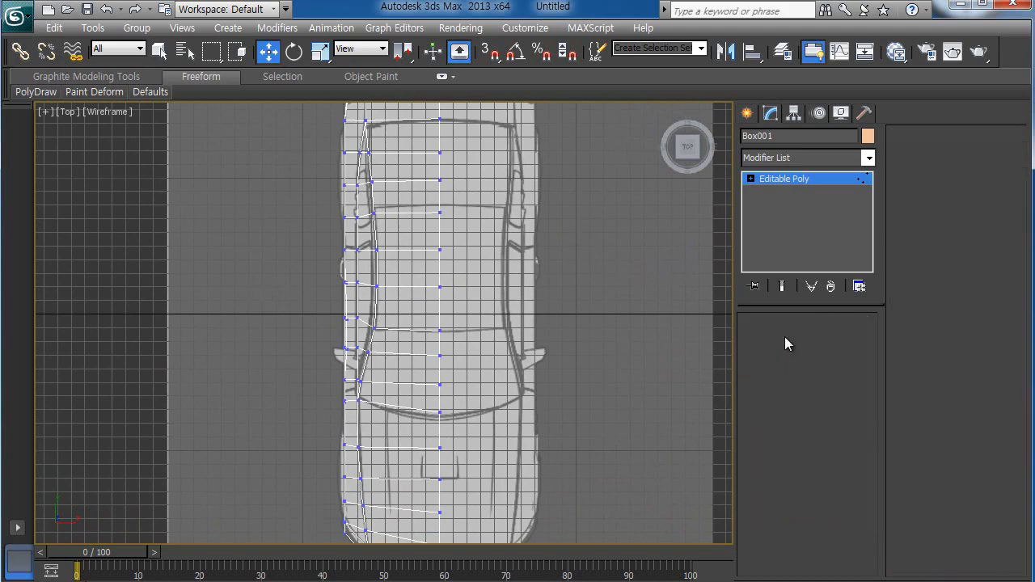
scroll(501, 362, down, 2)
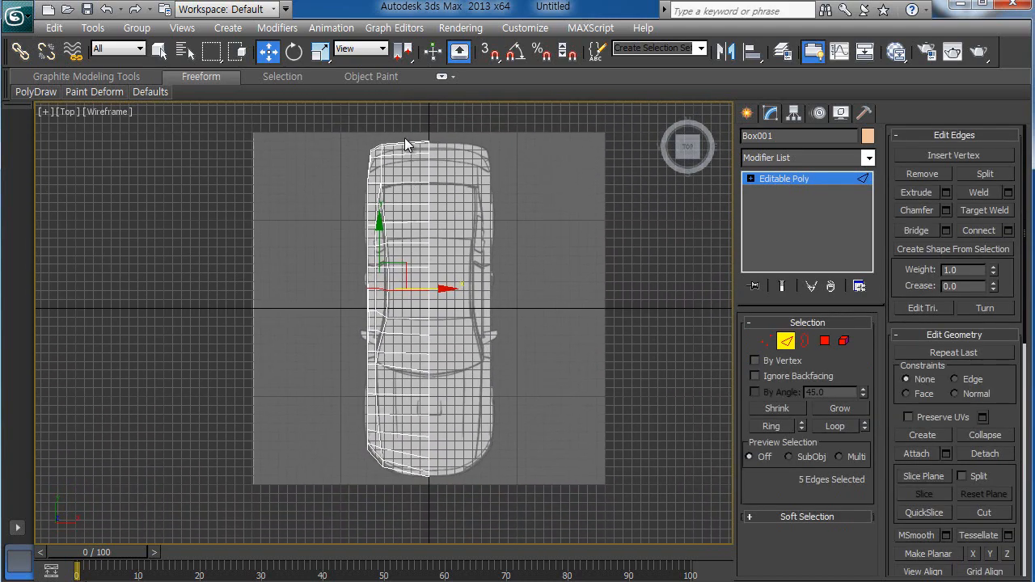
drag(408, 236, 405, 489)
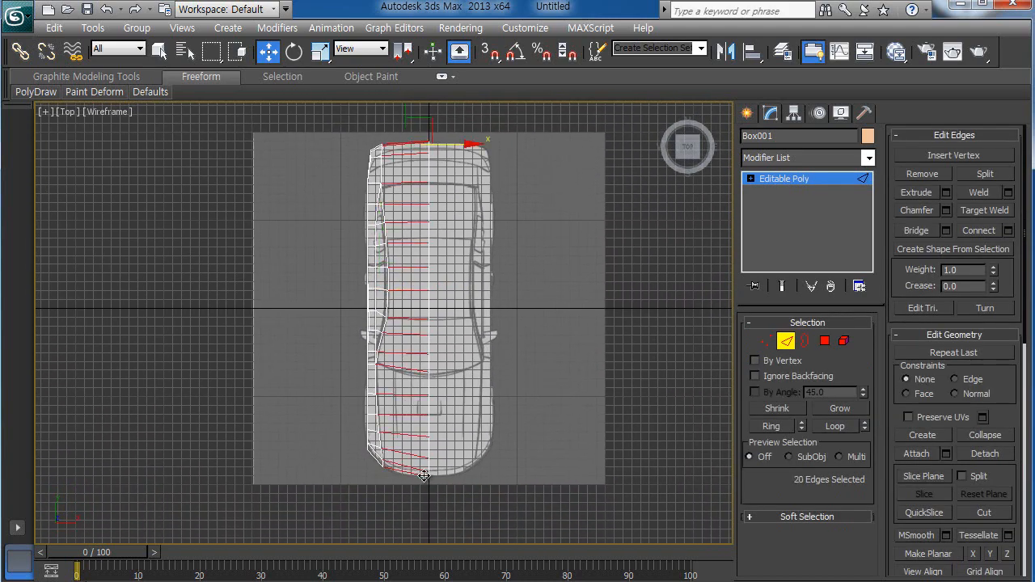
scroll(430, 460, up, 2)
scroll(432, 459, up, 2)
middle_drag(479, 443, 441, 440)
scroll(450, 433, down, 2)
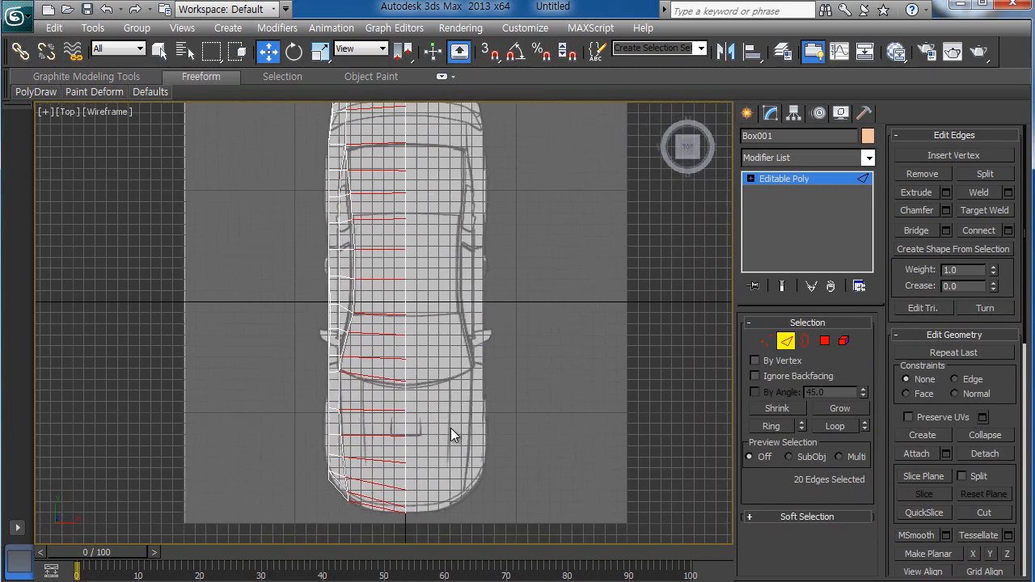
click(1009, 232)
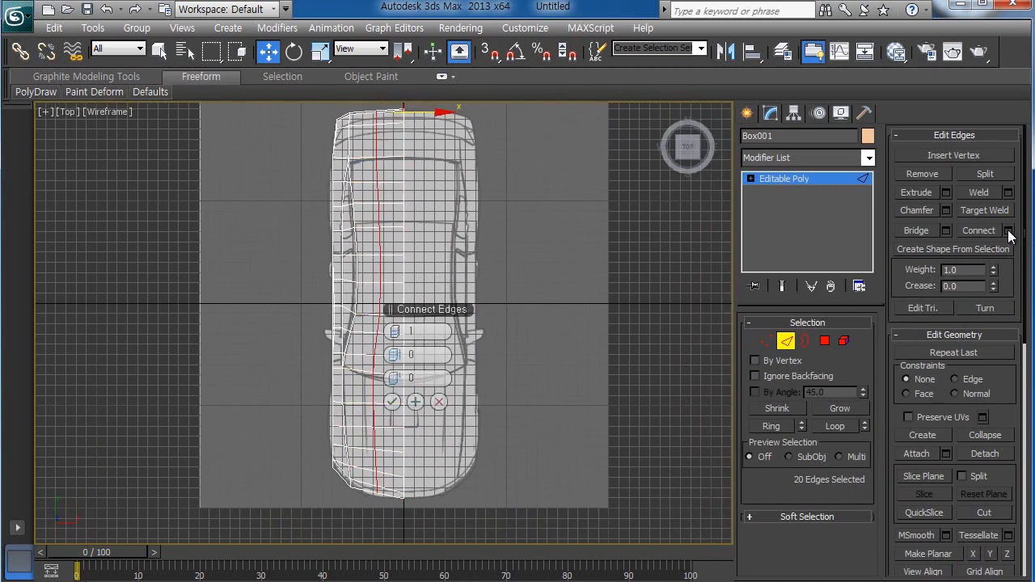
scroll(480, 410, up, 2)
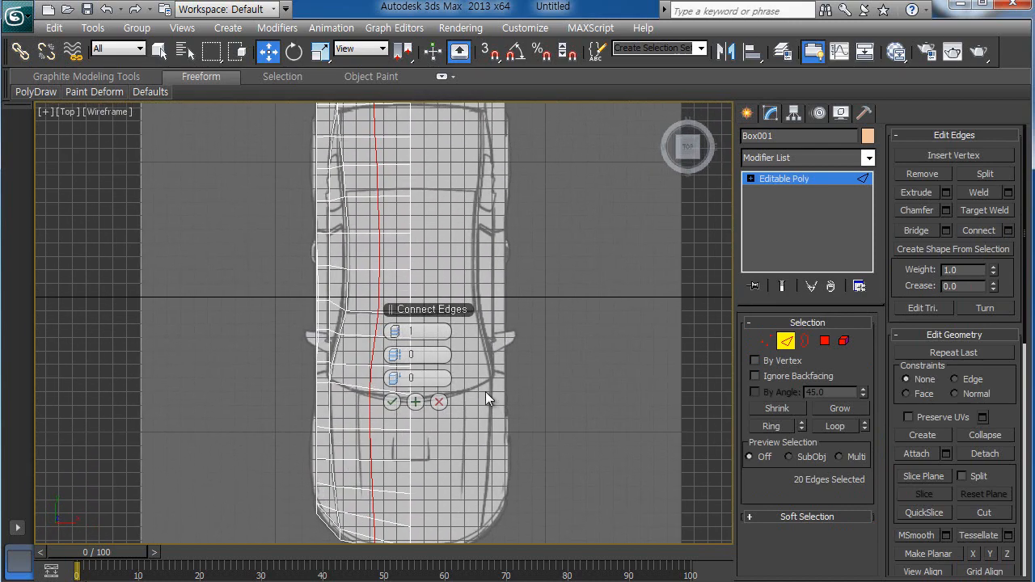
drag(403, 310, 542, 298)
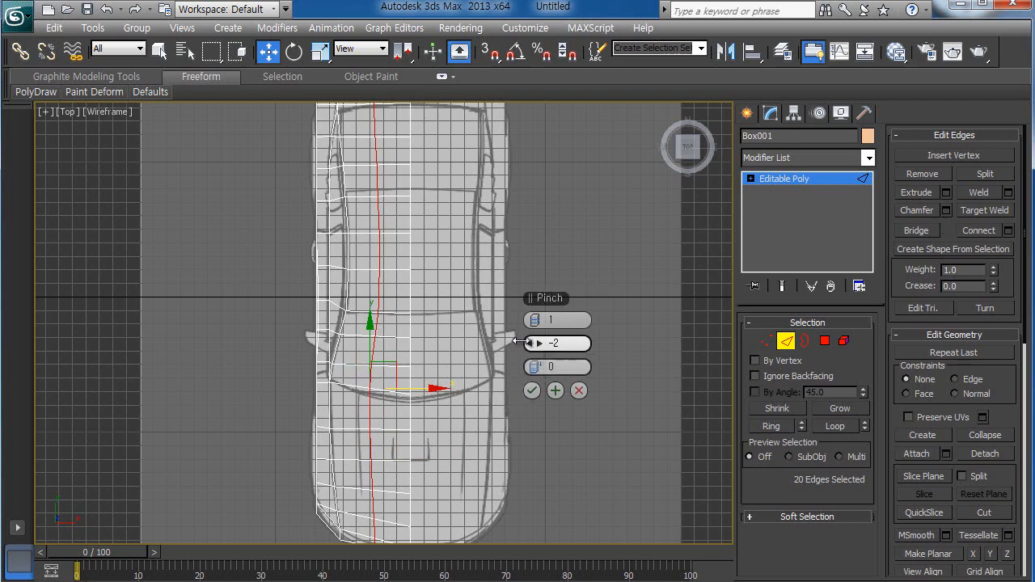
drag(532, 342, 623, 366)
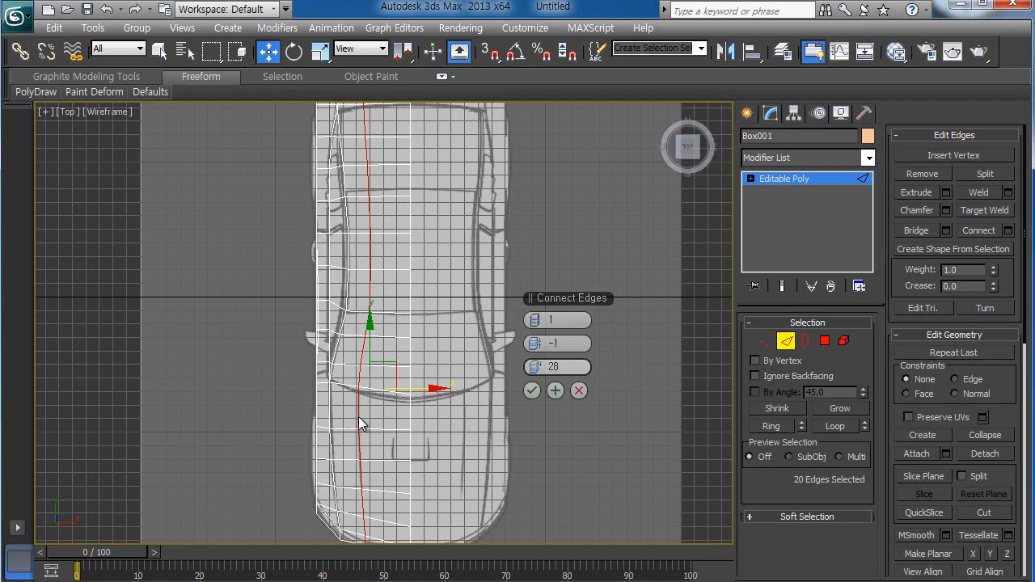
click(532, 392)
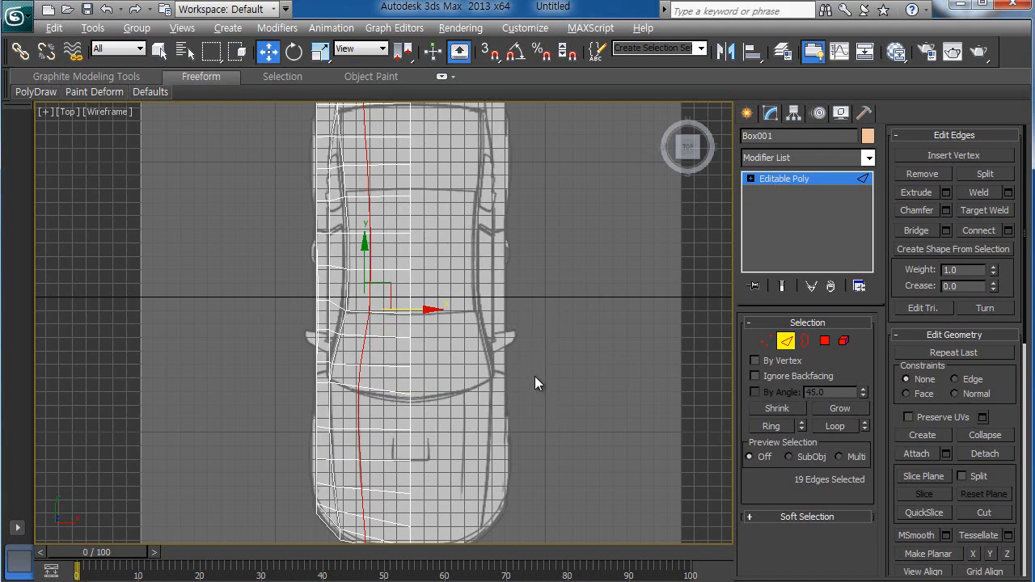
Step: In the front view, raise the new loop's four roof vertices slightly onto the blueprint's curved roof line
scroll(537, 383, down, 2)
key(alt+w)
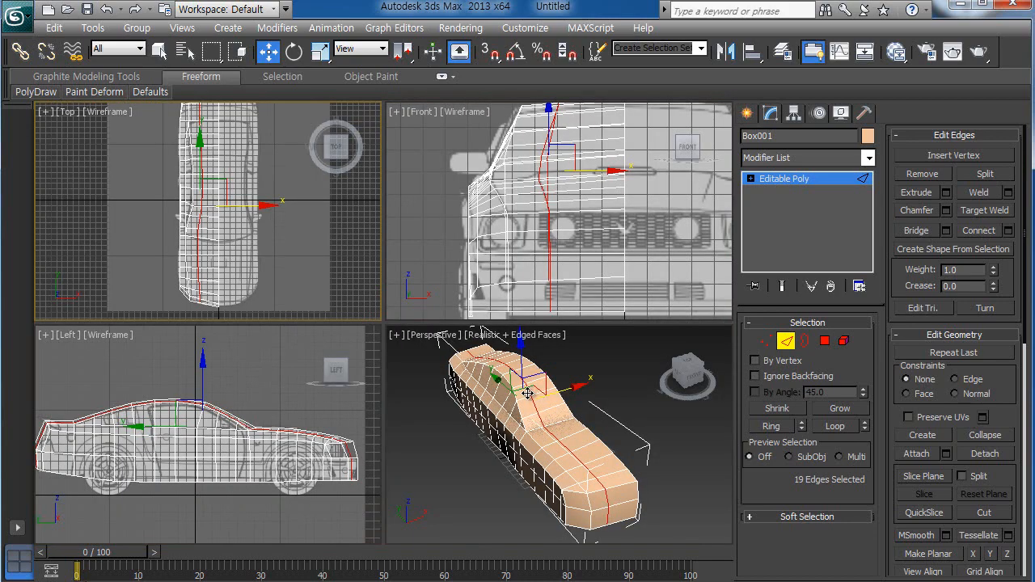
click(546, 279)
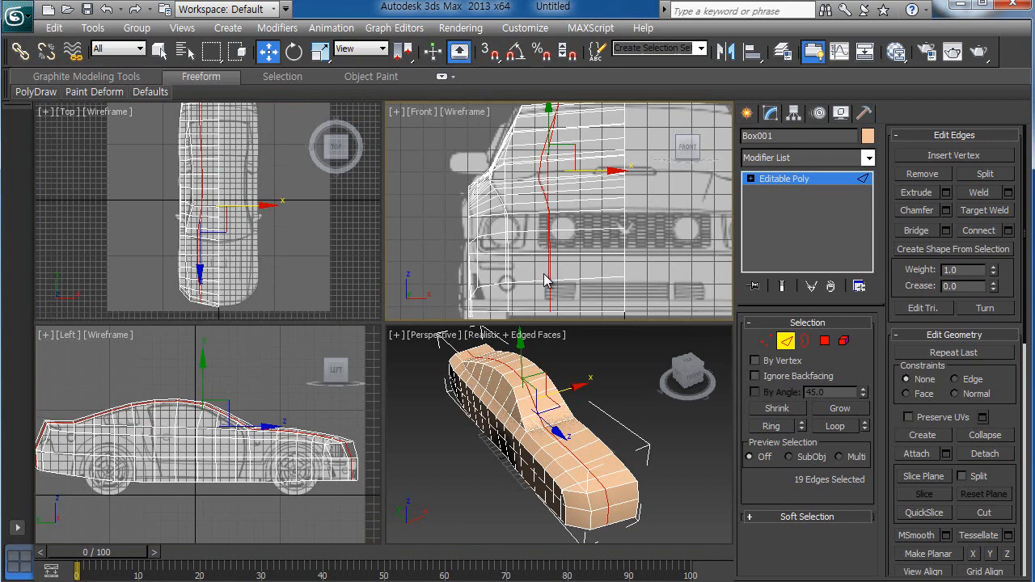
key(alt+w)
scroll(555, 338, up, 3)
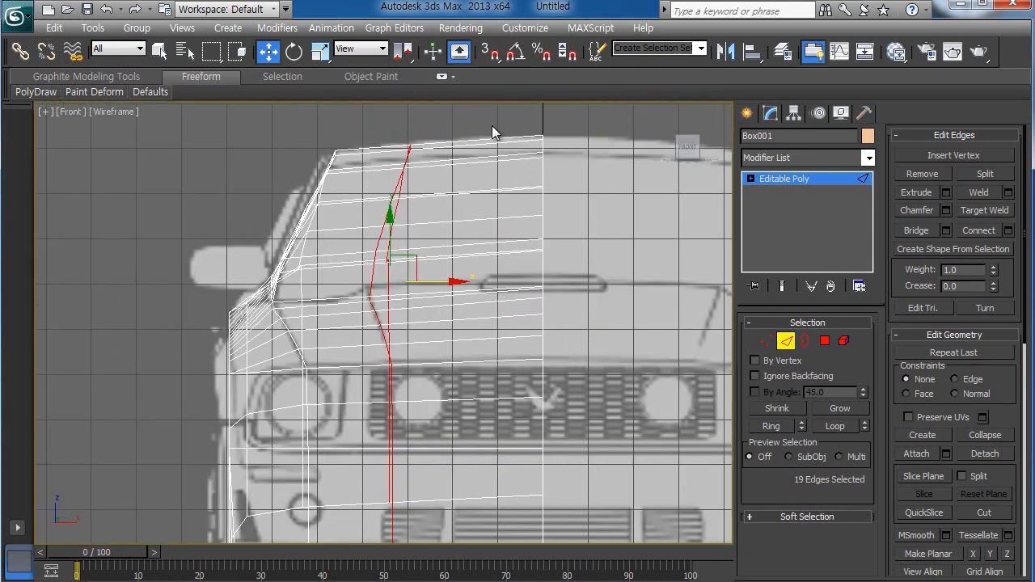
click(493, 128)
click(766, 341)
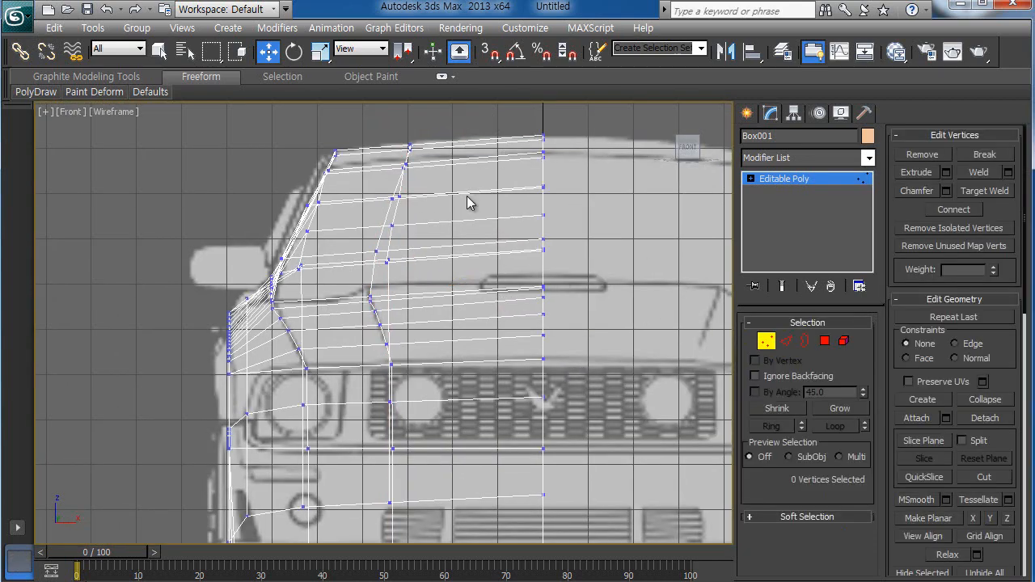
drag(370, 122, 429, 173)
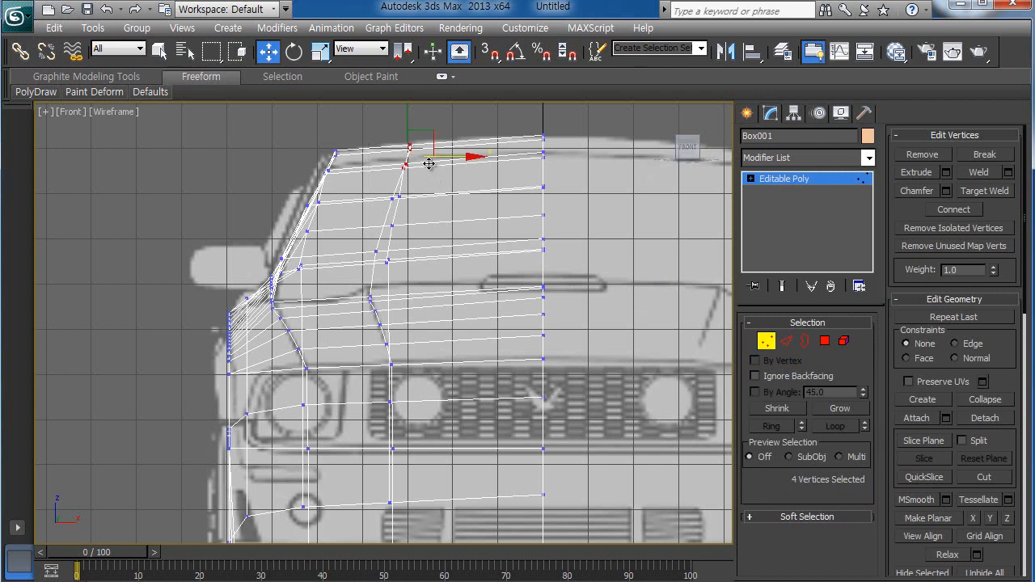
middle_drag(450, 197, 444, 264)
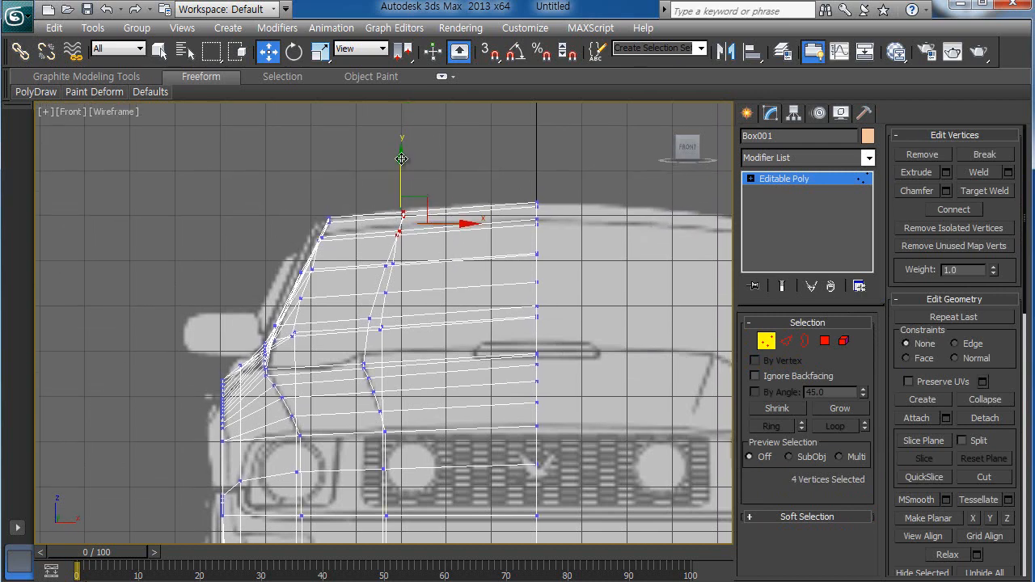
drag(401, 159, 402, 156)
click(430, 155)
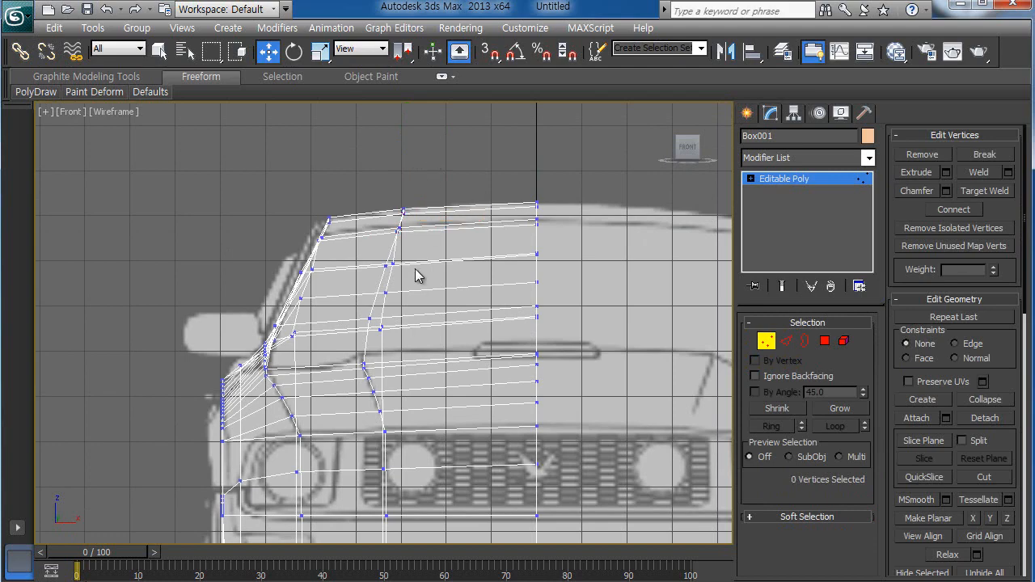
Step: Raise the new loop's six hood vertices slightly in the front view to round the hood's cross-section
scroll(410, 313, down, 1)
middle_drag(411, 307, 402, 243)
scroll(409, 308, up, 4)
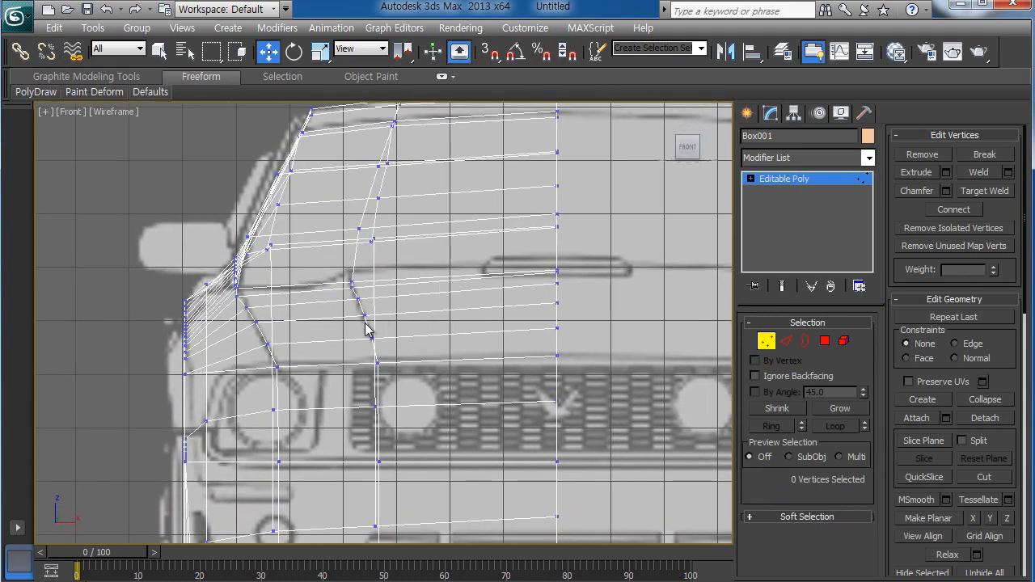
drag(390, 359, 408, 382)
drag(364, 249, 363, 240)
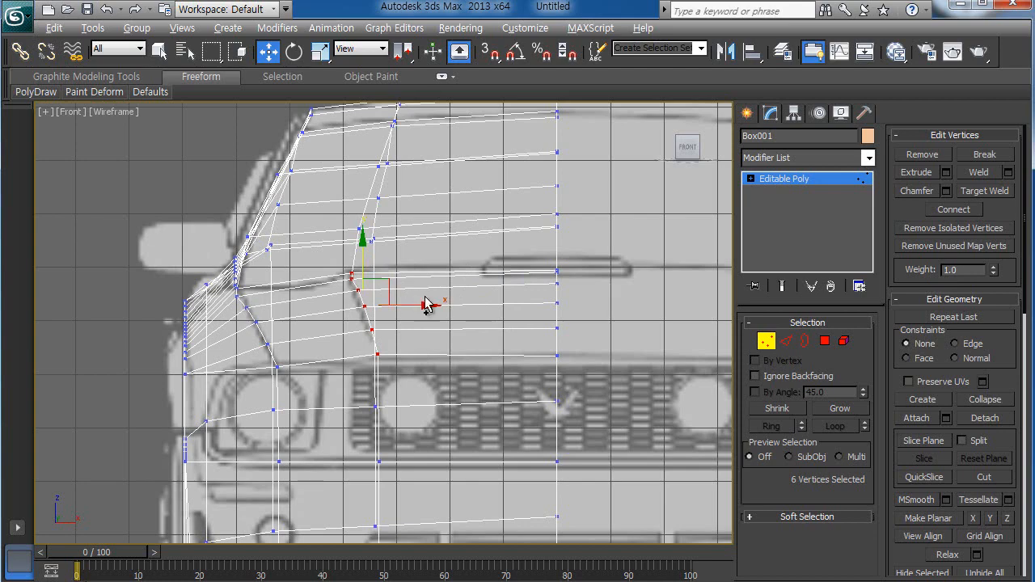
scroll(426, 341, down, 3)
middle_drag(426, 341, 419, 308)
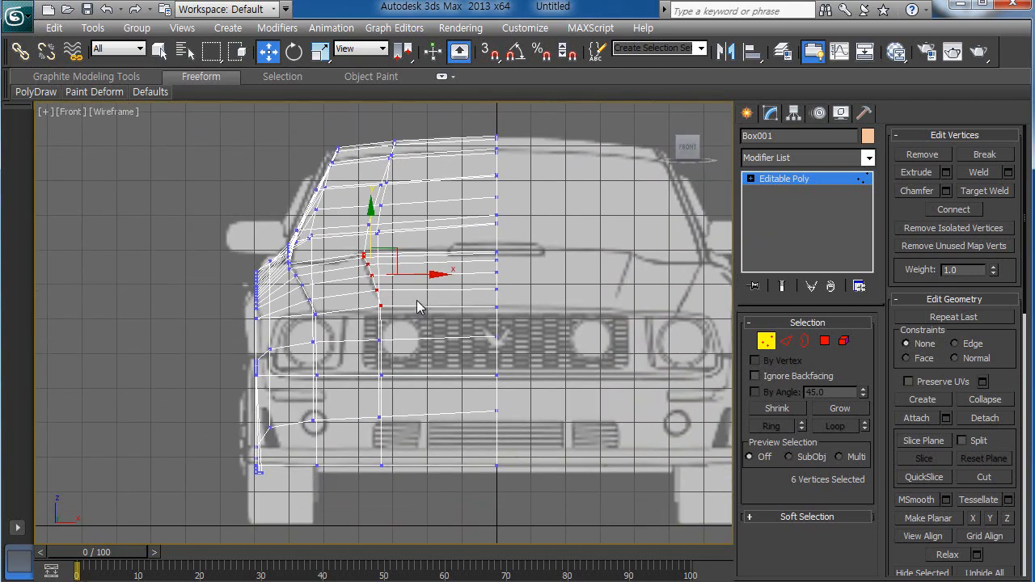
Step: In the top view, move the new loop's vertex at the windshield base forward onto the blueprint's curved windshield line
key(alt+w)
right_click(275, 360)
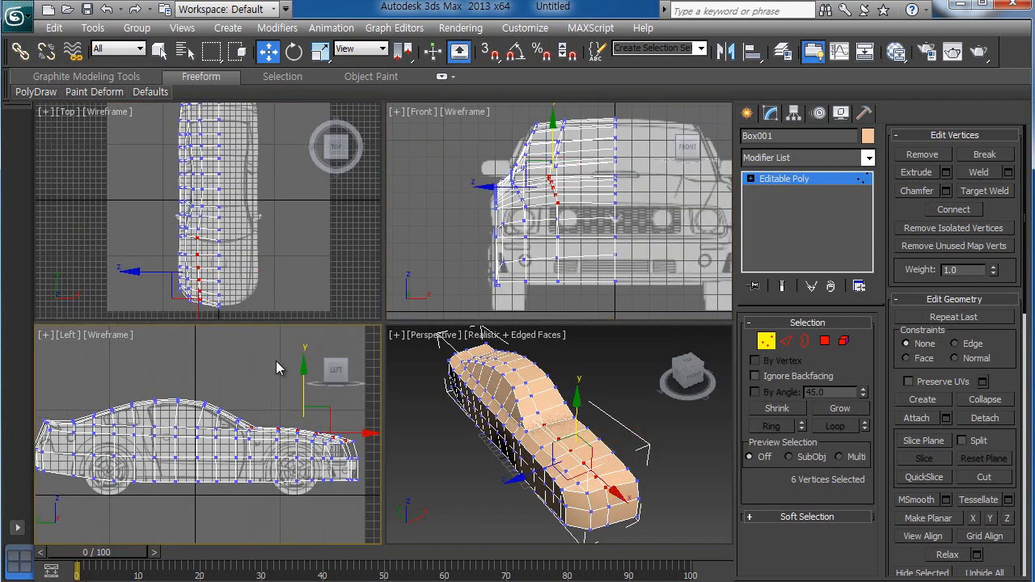
right_click(275, 271)
key(alt+w)
scroll(336, 360, up, 3)
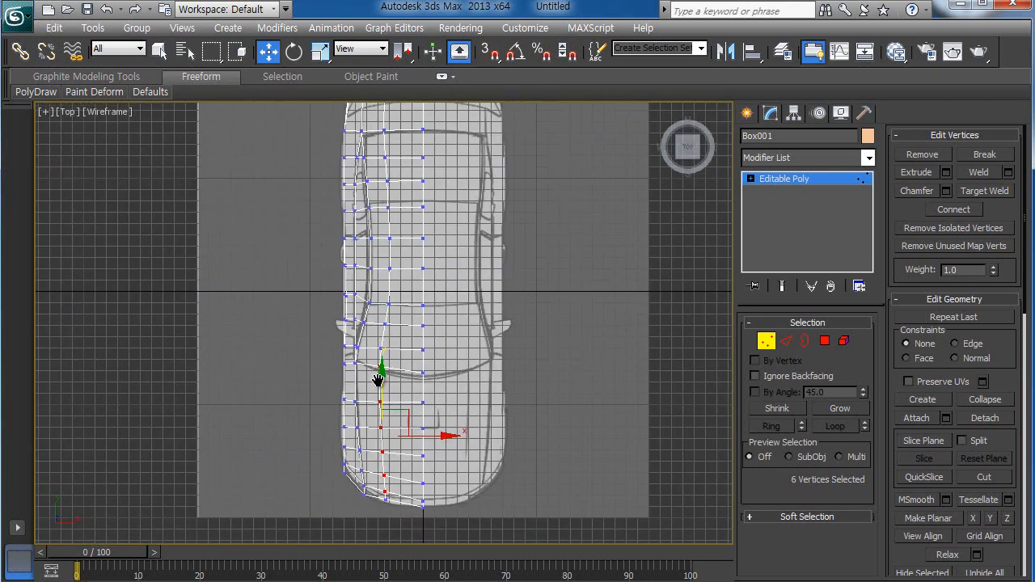
scroll(393, 412, up, 4)
scroll(422, 316, up, 1)
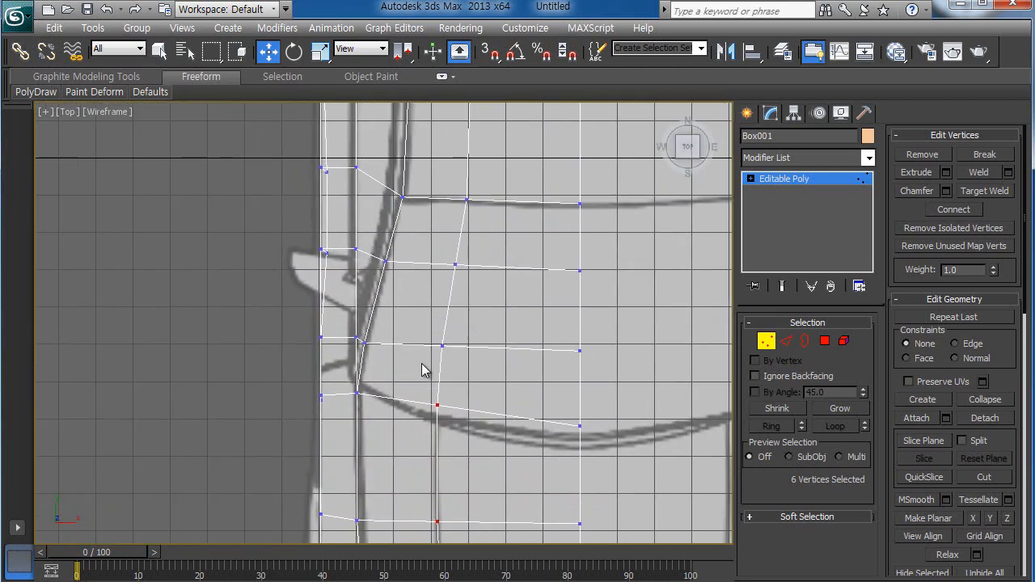
middle_drag(426, 373, 384, 340)
click(435, 376)
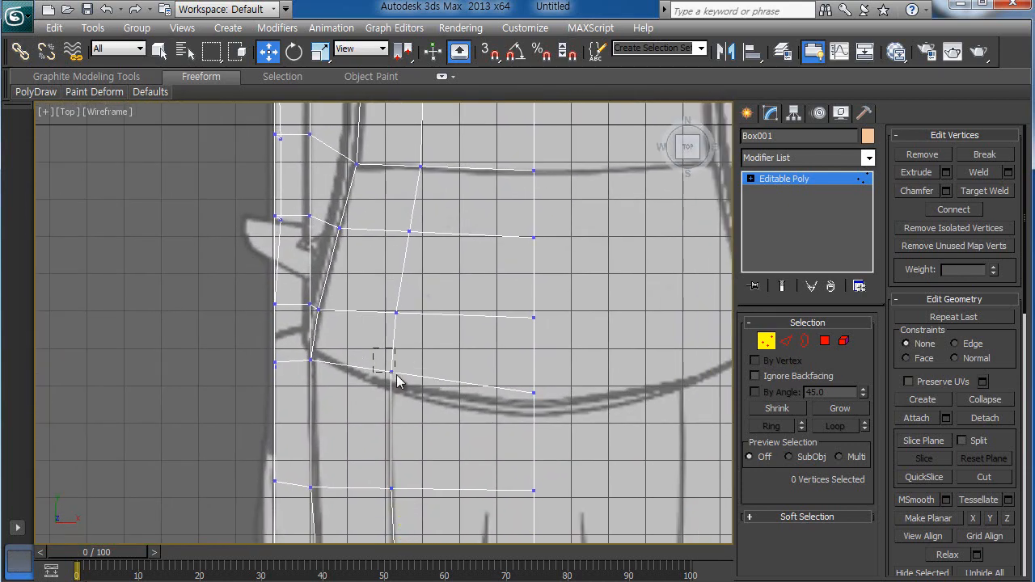
click(390, 372)
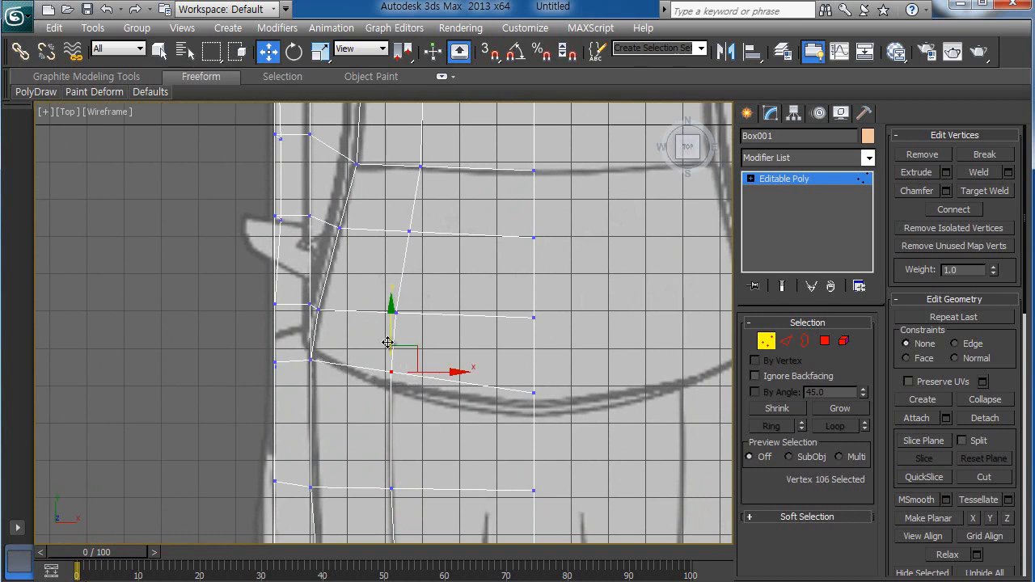
drag(391, 309, 390, 318)
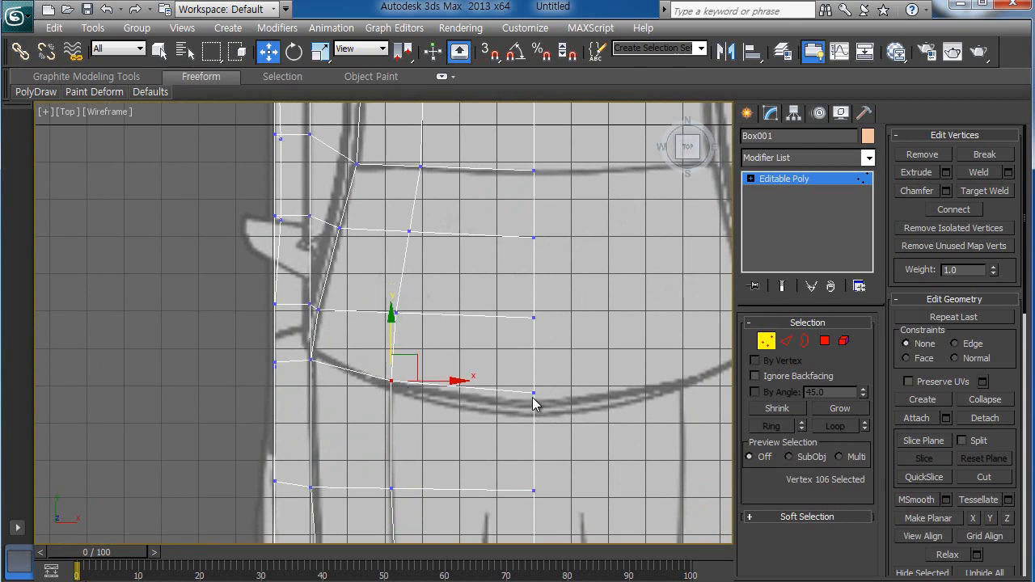
Step: Nudge the new loop's two windshield vertices slightly forward to curve the crosswise edges
click(396, 312)
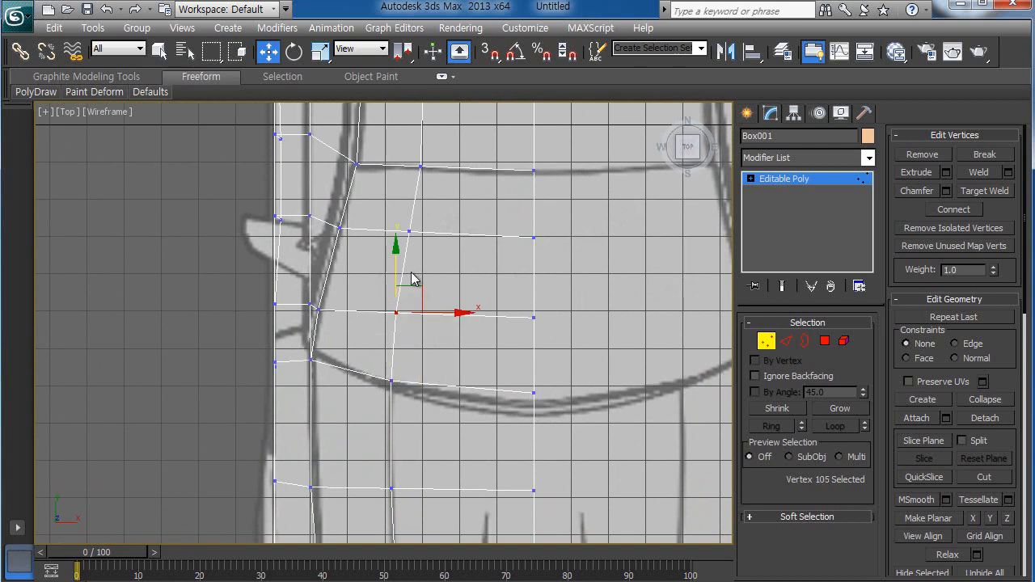
drag(398, 249, 398, 252)
middle_drag(477, 326, 472, 439)
drag(388, 325, 428, 353)
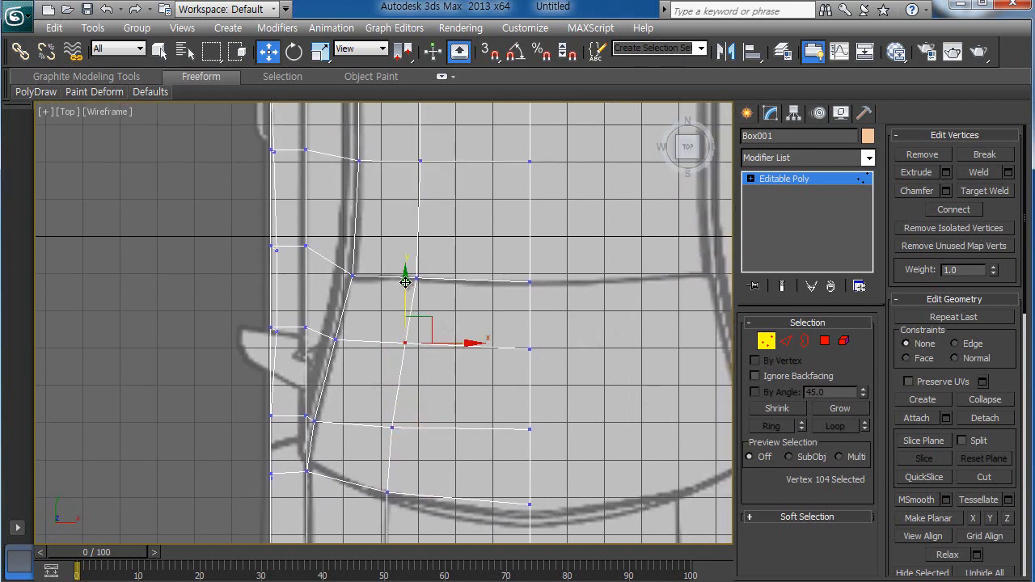
click(416, 278)
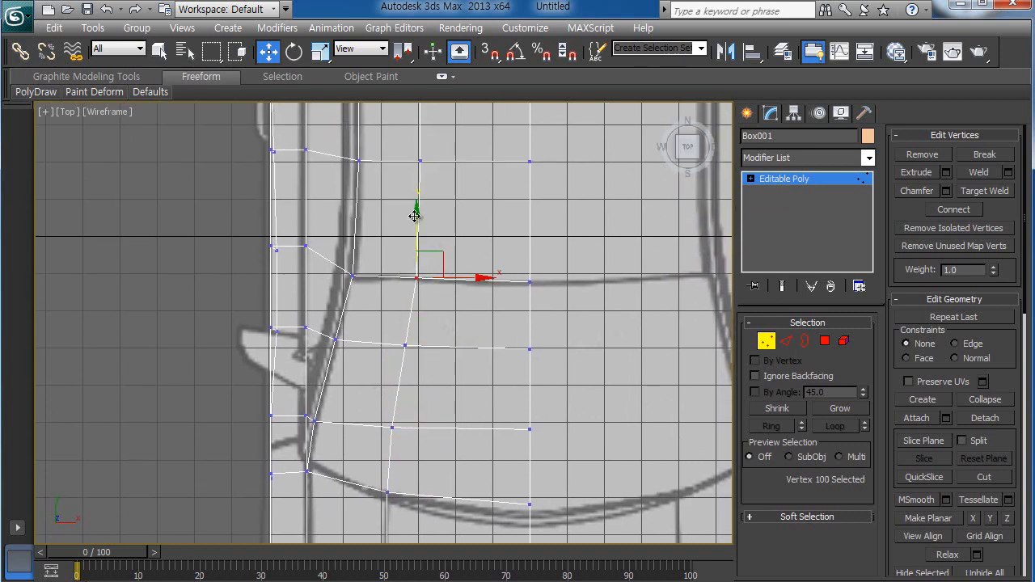
Step: Move the side vertex at the rear window's back corner slightly forward onto the blueprint's window outline
middle_drag(465, 240, 414, 380)
click(324, 287)
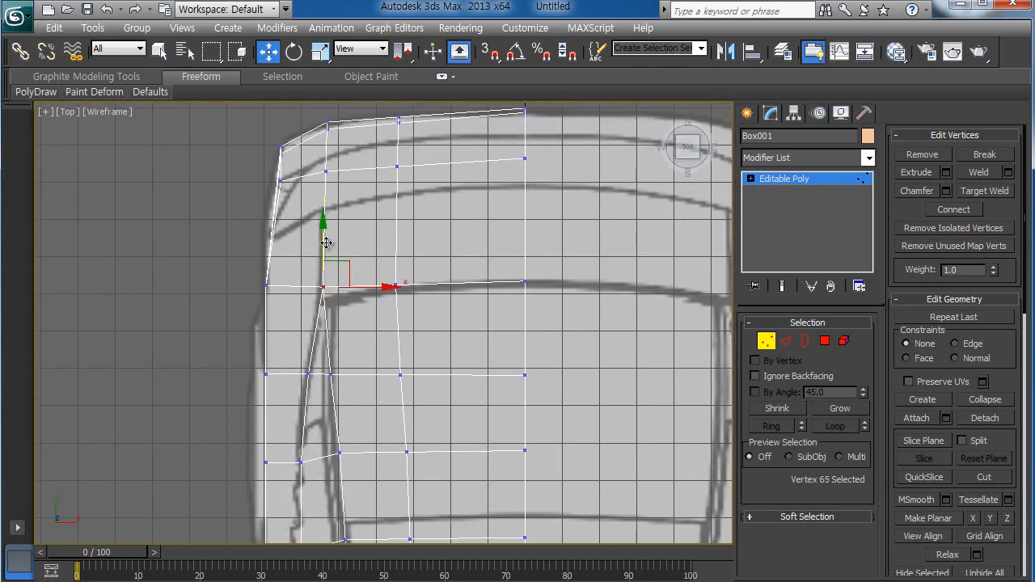
drag(325, 229, 325, 234)
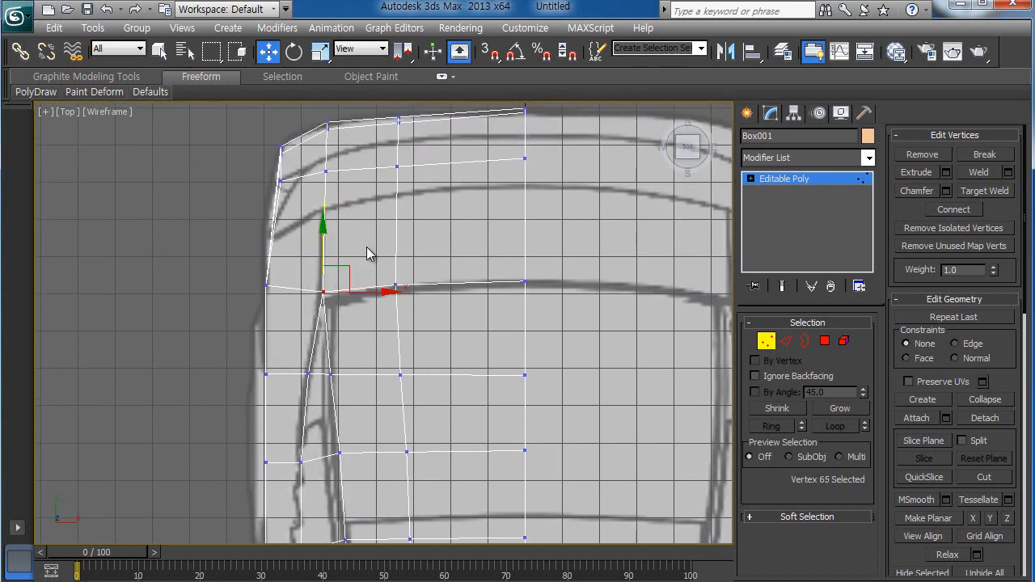
Step: Move the new loop's three rear-end vertices slightly backward to follow the blueprint's curved tail edge
middle_drag(405, 254, 401, 394)
drag(390, 299, 400, 299)
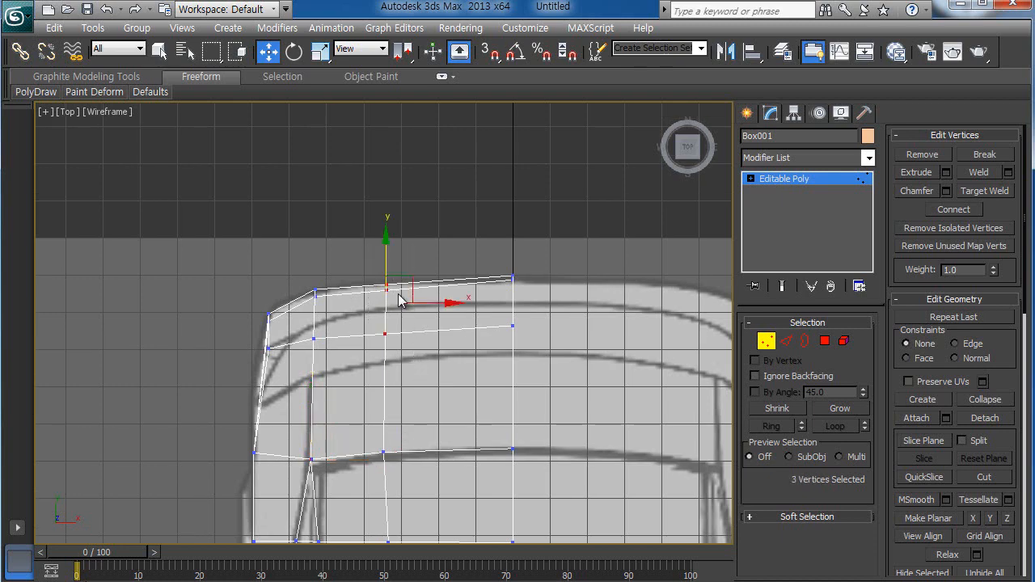
drag(389, 241, 389, 237)
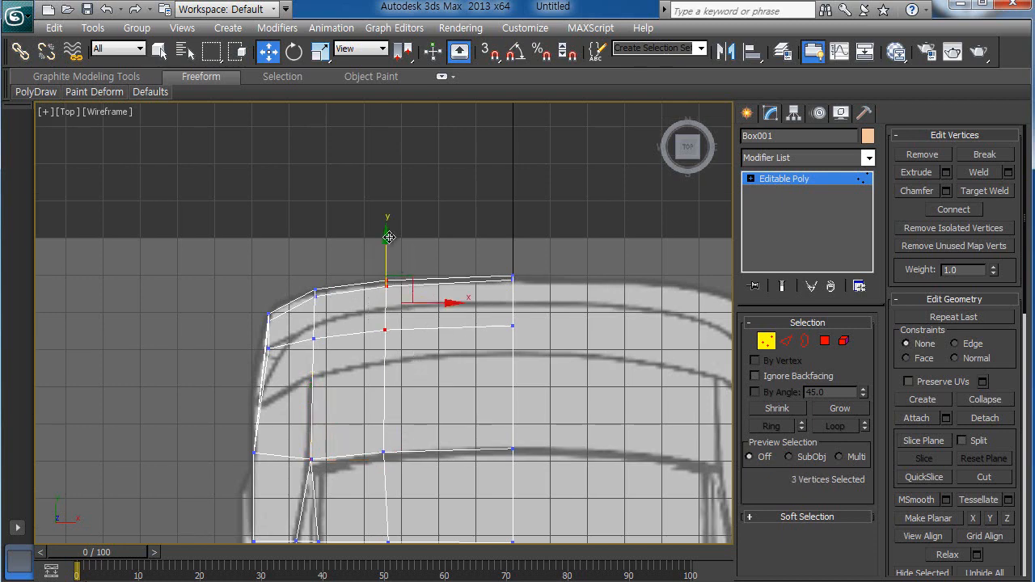
click(421, 241)
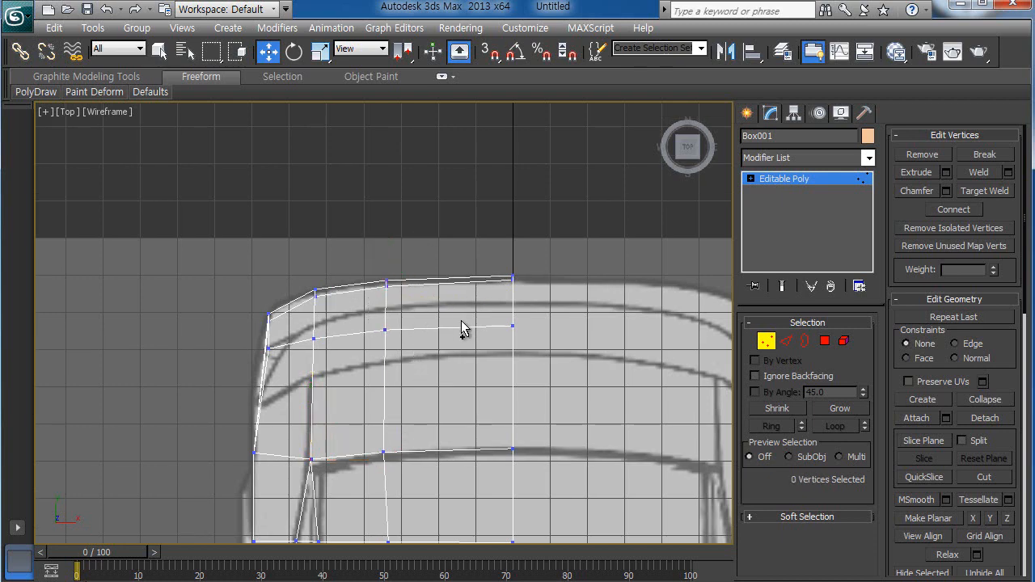
Step: Move the four rear-window vertices on the new loop and centreline slightly backward in the top view
scroll(462, 356, down, 5)
middle_drag(451, 353, 453, 226)
scroll(440, 296, down, 2)
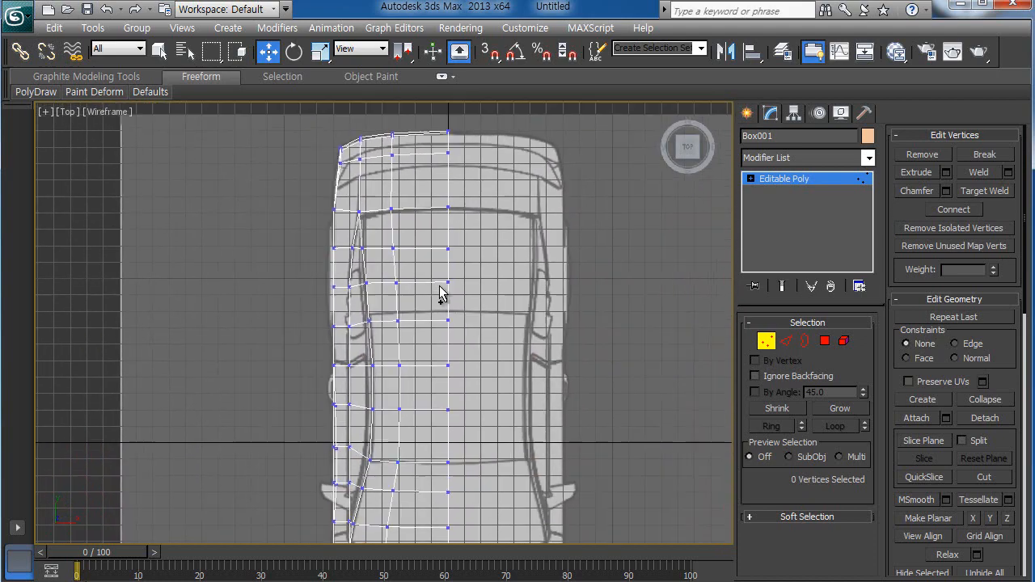
middle_drag(423, 328, 427, 362)
scroll(430, 323, up, 4)
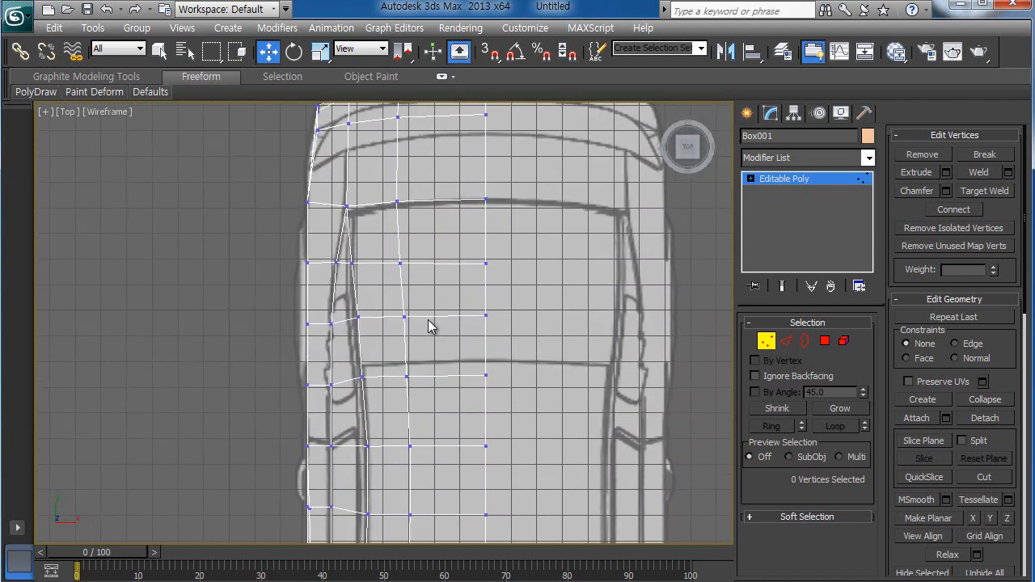
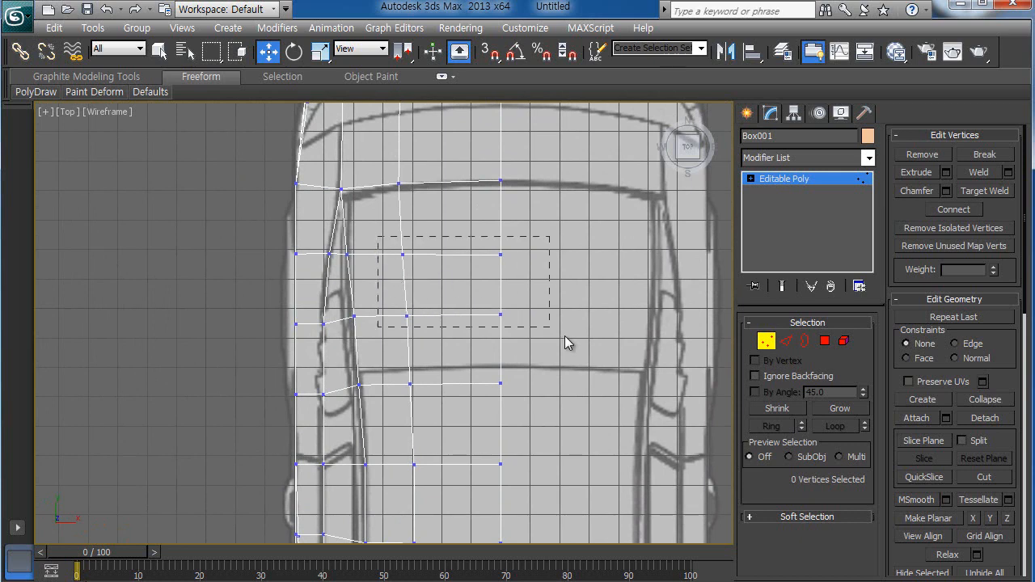
drag(566, 343, 566, 343)
drag(454, 221, 453, 219)
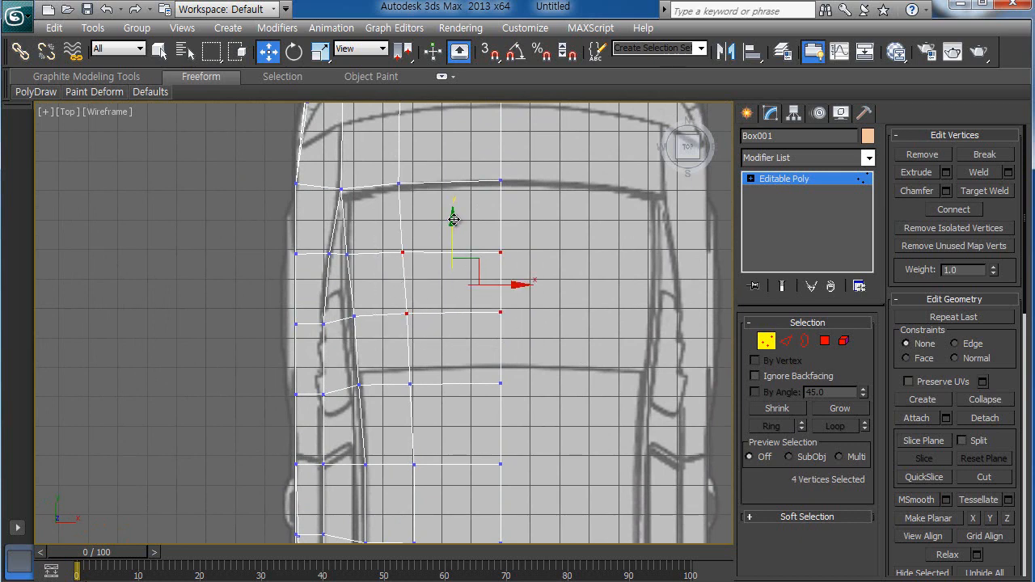
click(474, 229)
Step: Move the loop and centreline vertices near the roof's rear edge slightly backward toward the blueprint's curved edge
drag(393, 377, 516, 416)
click(512, 411)
drag(391, 363, 542, 406)
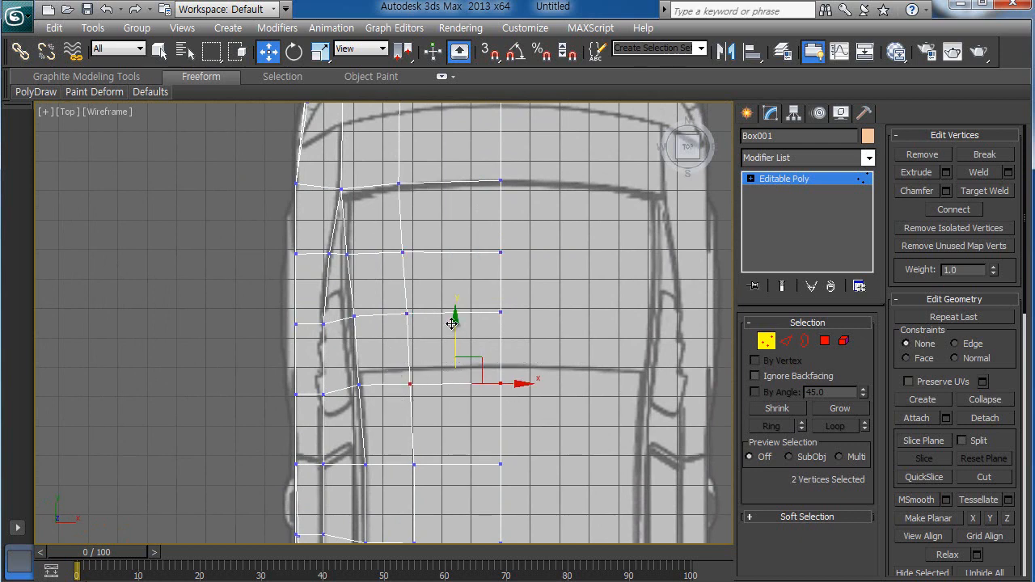
drag(455, 320, 455, 318)
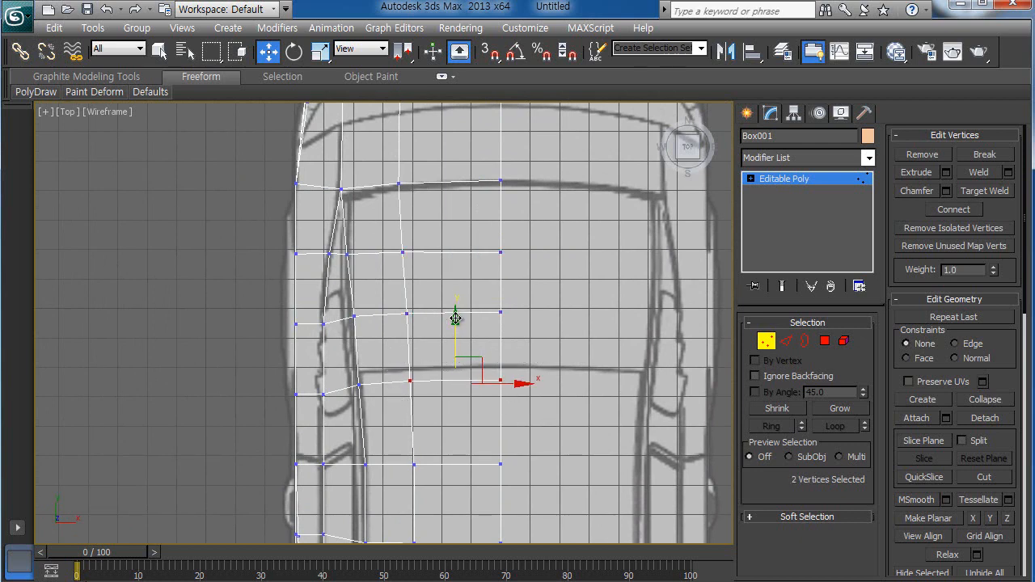
click(571, 438)
scroll(552, 453, down, 1)
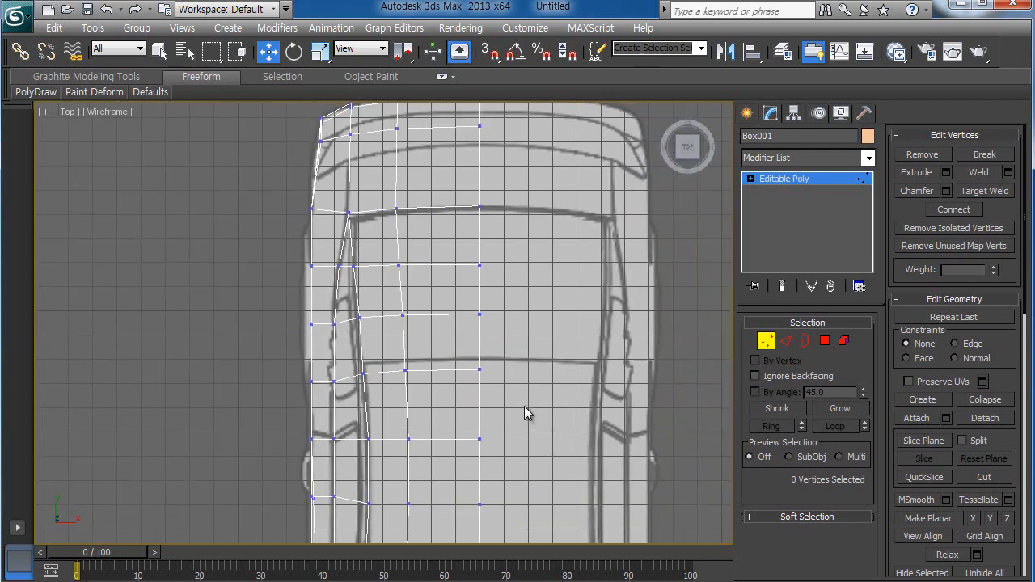
Step: Move the three roof vertices above the rear side window backward and slightly down onto the blueprint's roofline in the side view
drag(524, 406, 363, 372)
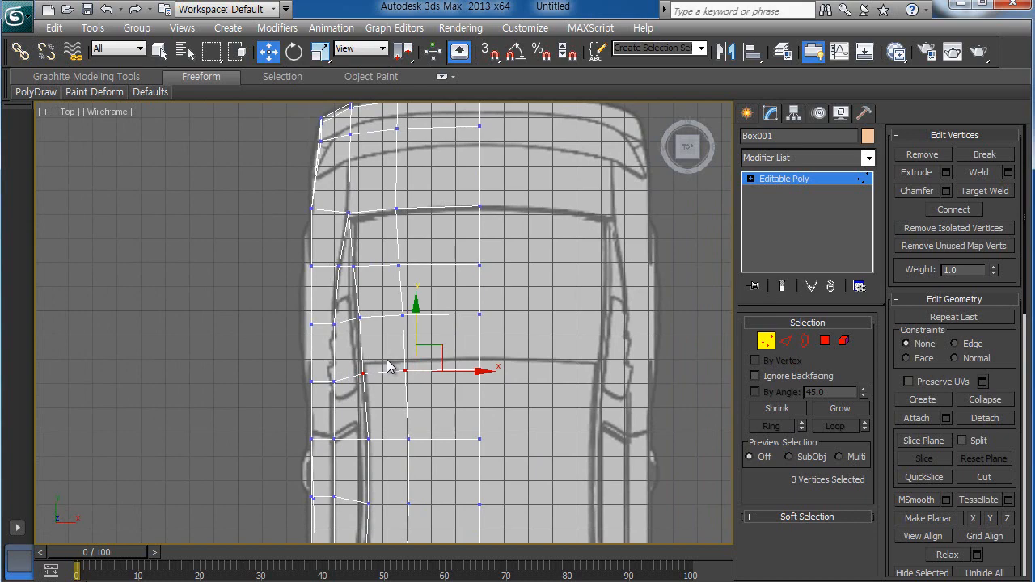
key(alt+w)
right_click(303, 417)
key(alt+w)
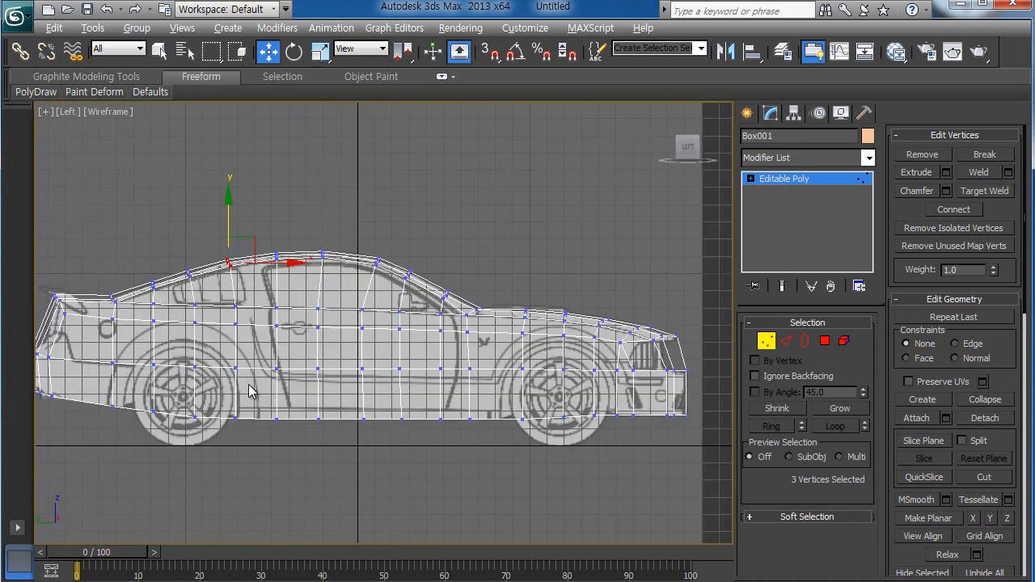
scroll(381, 397, up, 6)
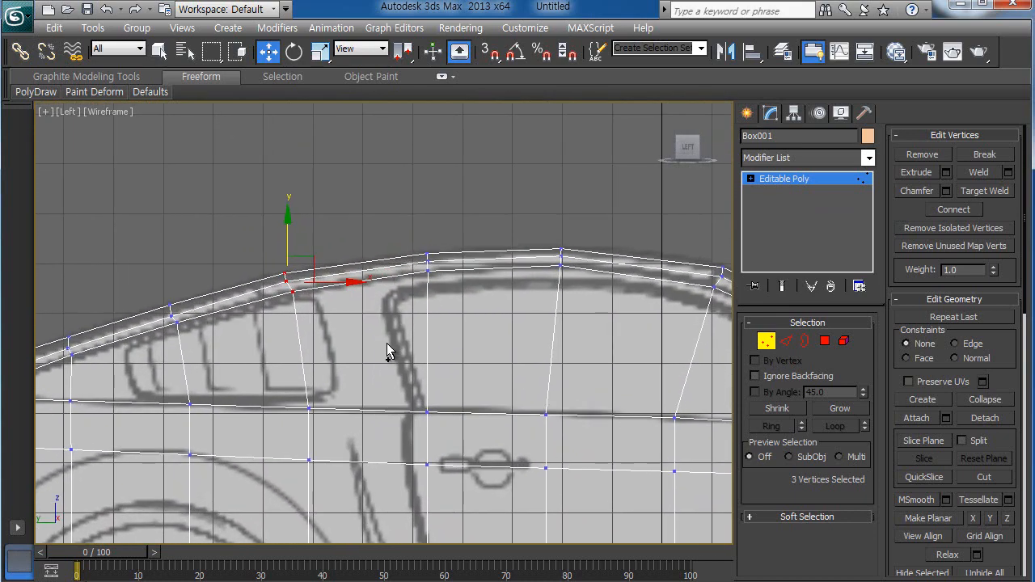
middle_drag(285, 345, 411, 334)
scroll(409, 369, up, 3)
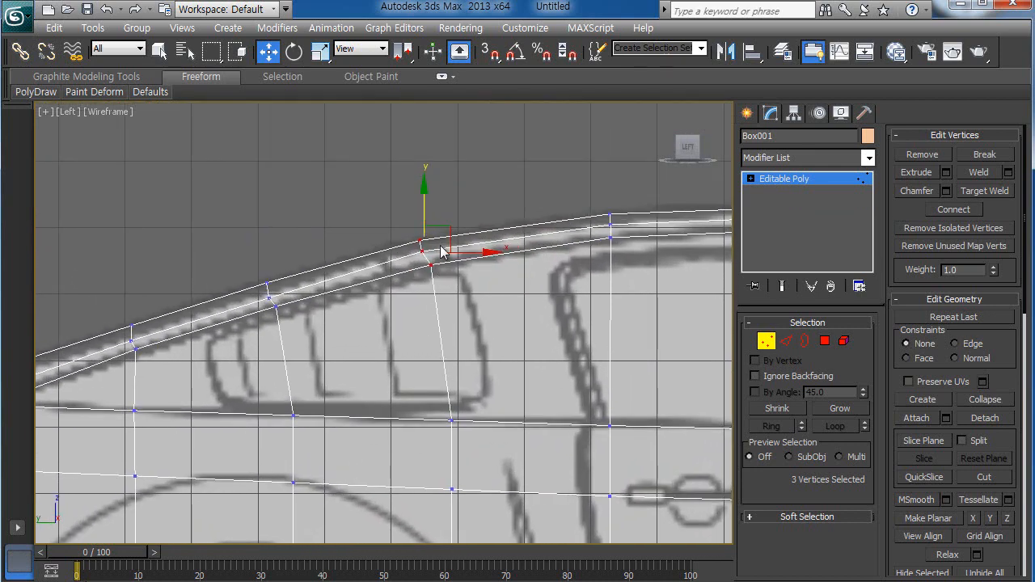
drag(449, 230, 449, 328)
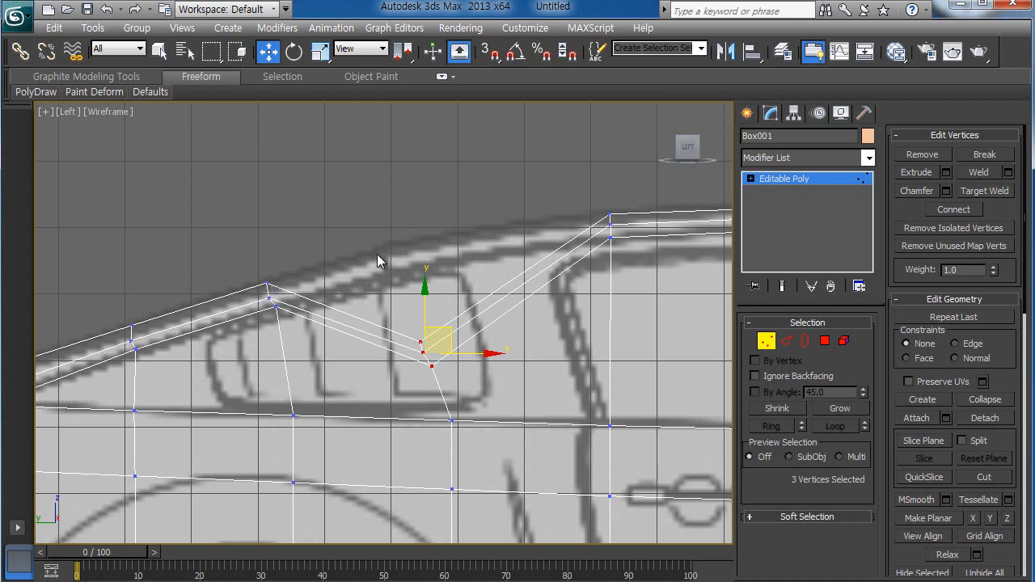
drag(435, 331, 399, 239)
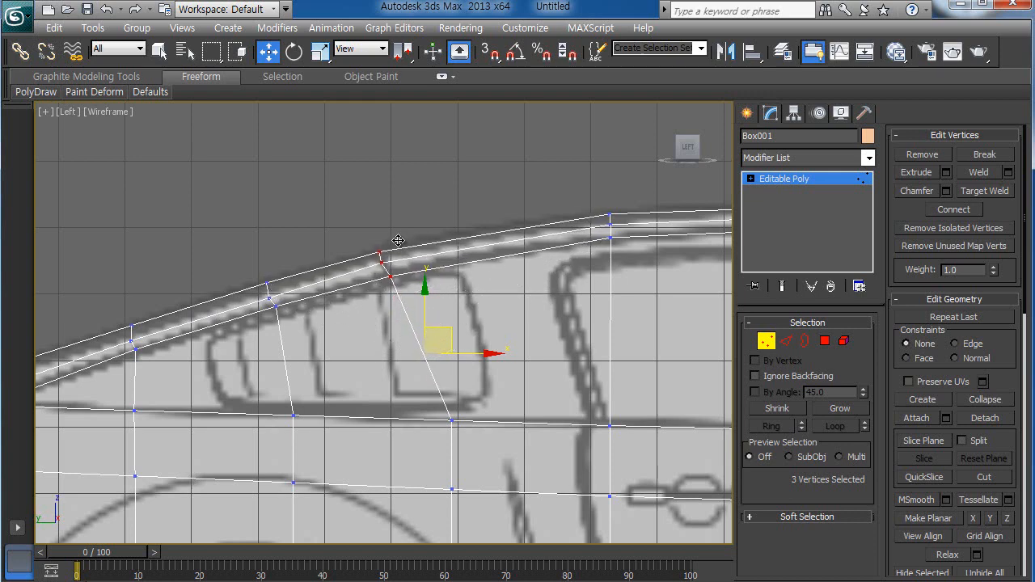
Step: Nudge the new loop's vertex above the rear side window, and move the beltline vertex below it slightly backward
click(404, 232)
click(383, 262)
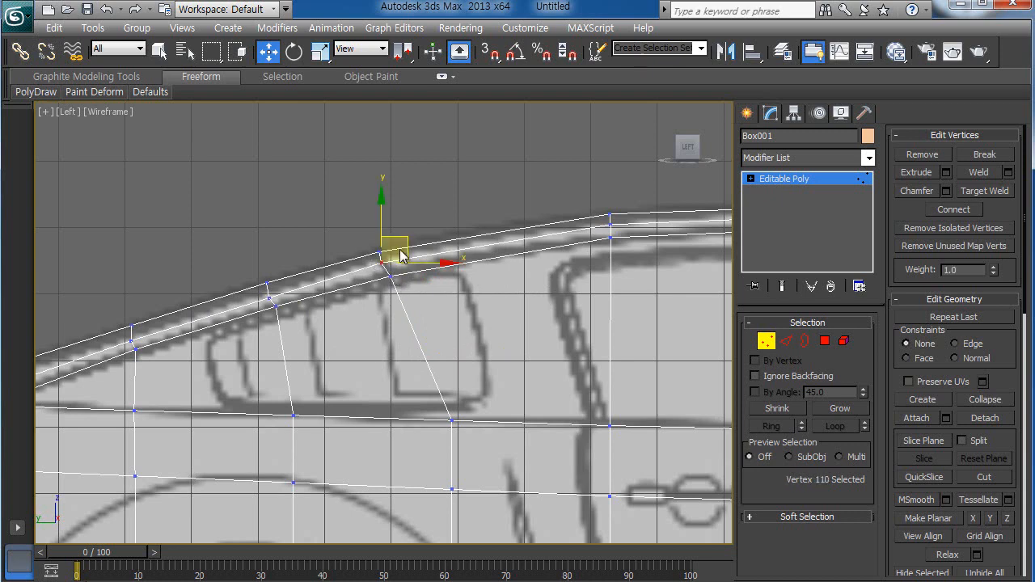
click(464, 314)
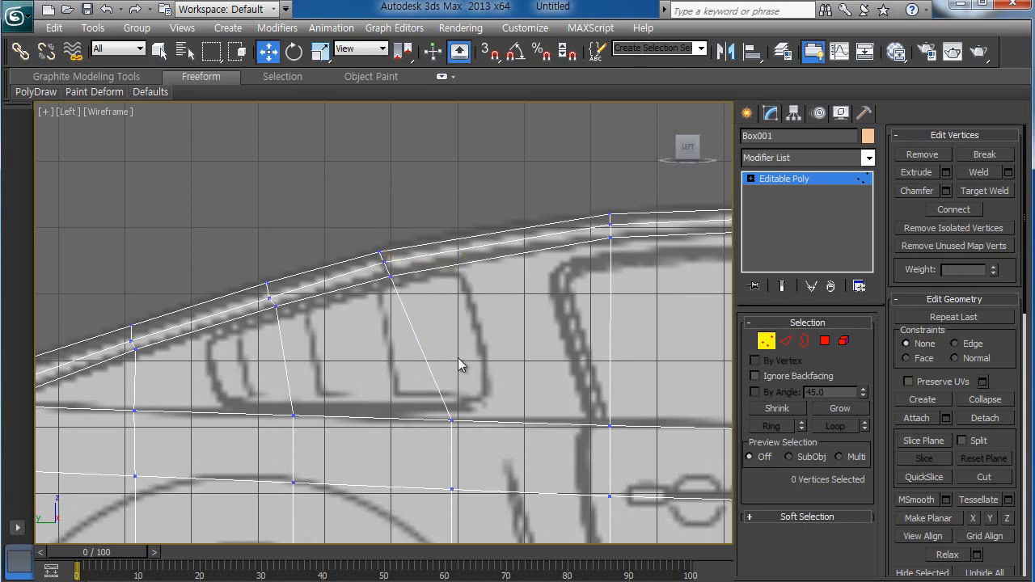
drag(423, 394, 477, 443)
drag(467, 395, 450, 391)
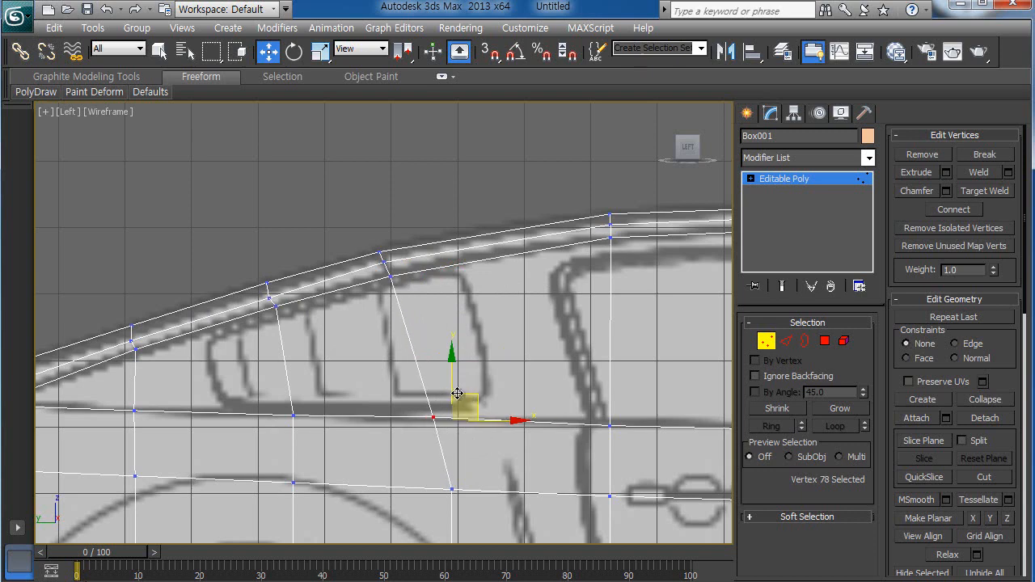
Step: Move the three roof vertices above the door's rear edge backward and slightly down to follow the blueprint's roofline
click(529, 343)
middle_drag(529, 343, 433, 348)
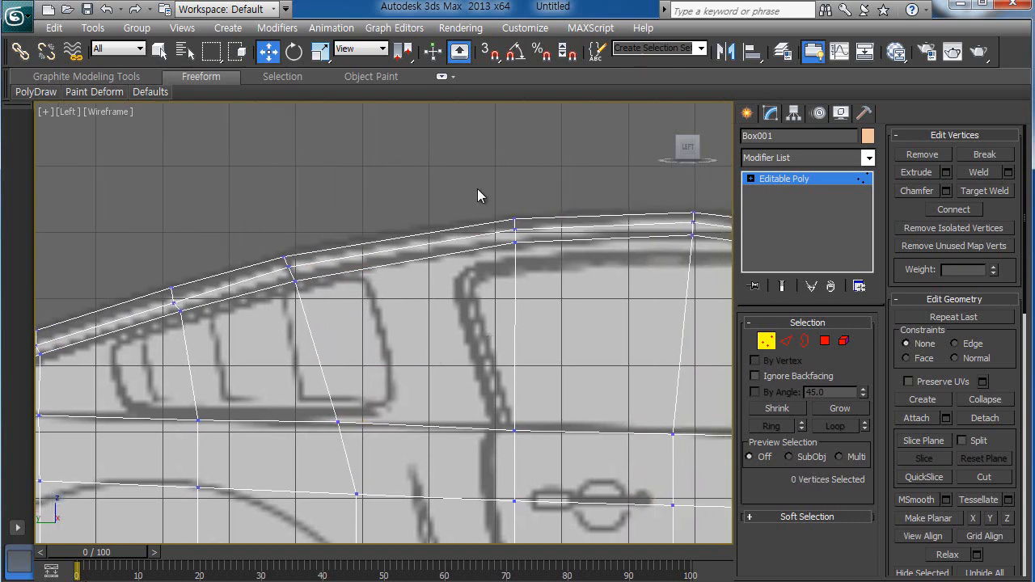
drag(477, 196, 541, 253)
drag(532, 213, 485, 212)
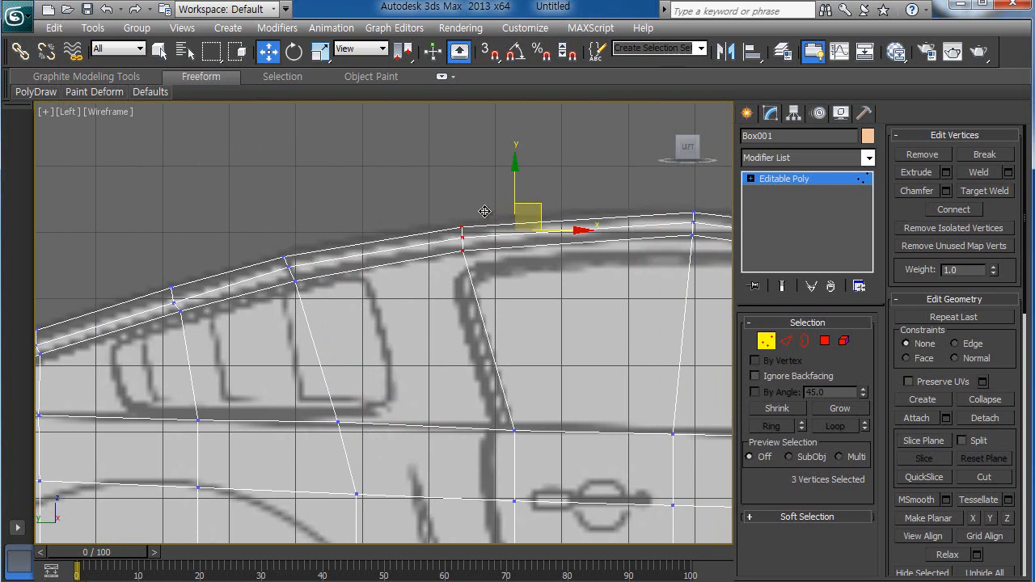
click(526, 227)
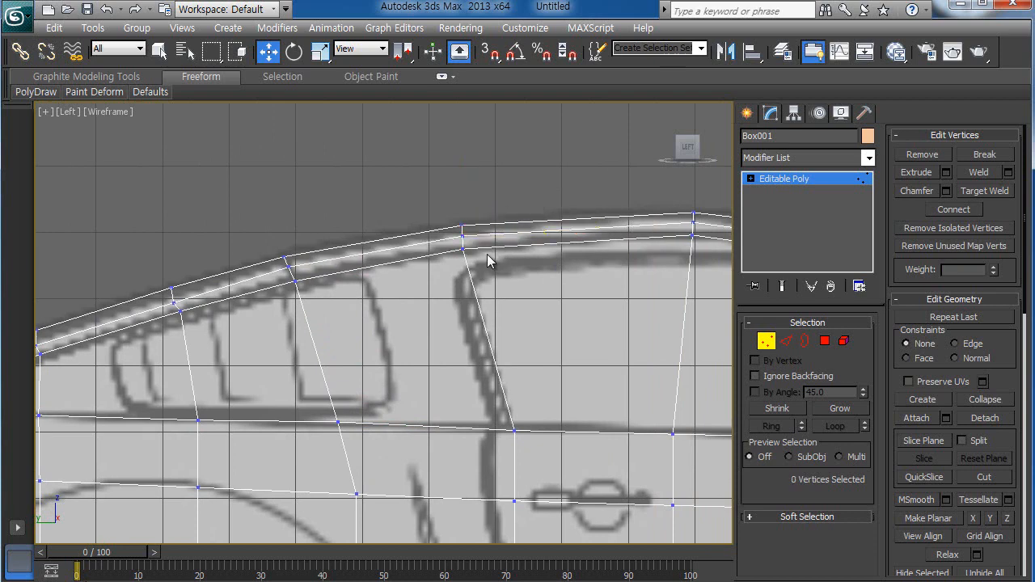
Step: Move the three vertices at the roof's highest point slightly backward along the horizontal axis
middle_drag(546, 339, 375, 337)
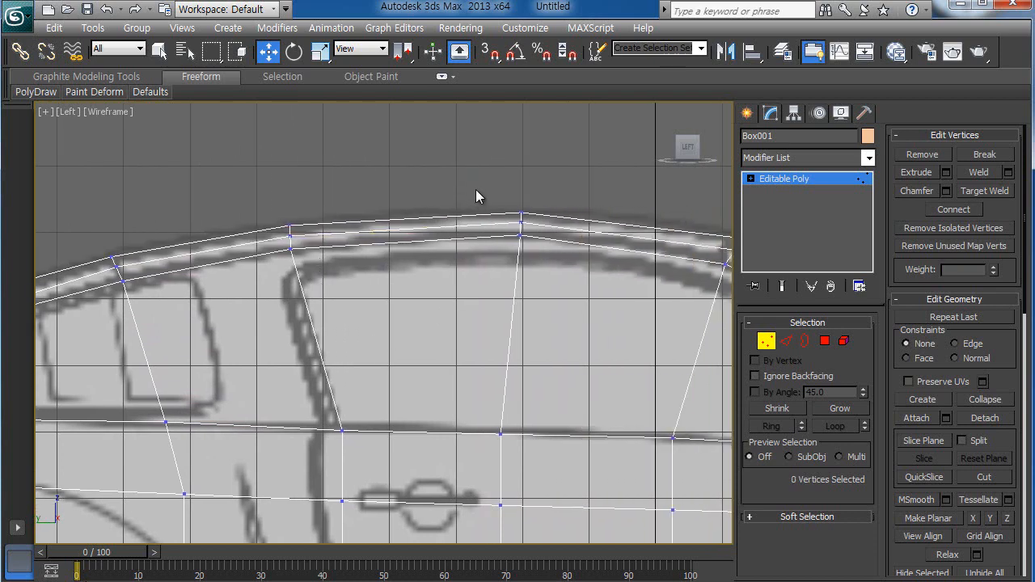
drag(476, 196, 543, 251)
drag(590, 224, 571, 223)
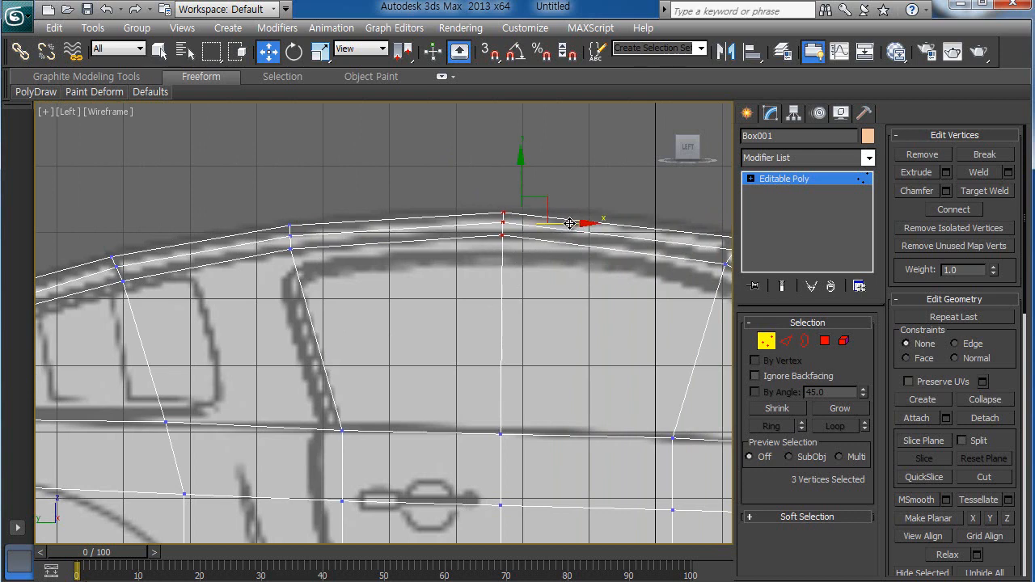
scroll(534, 258, down, 3)
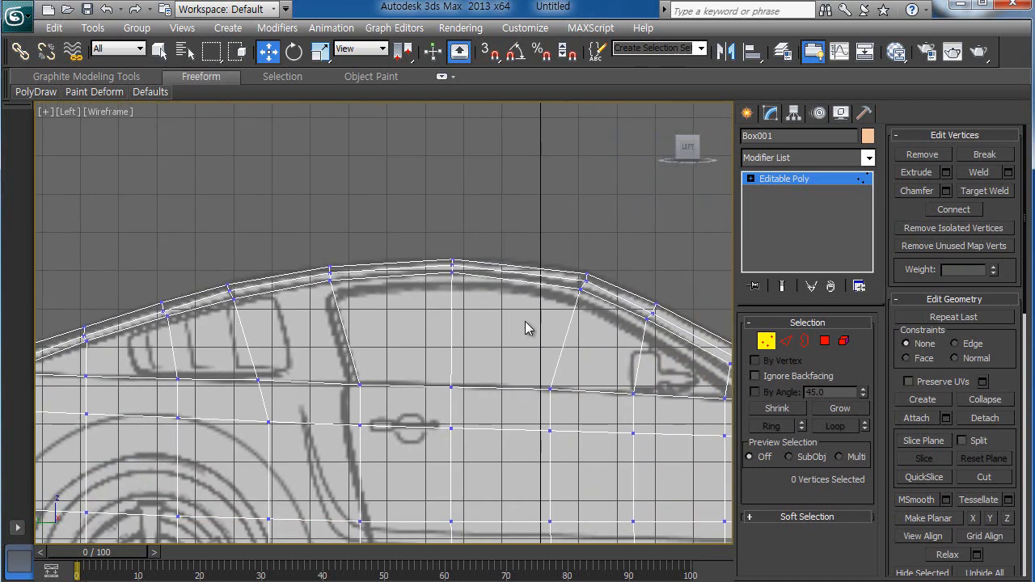
Step: Move the side vertex above the fuel cap slightly forward and up, and nudge the tail's upper side vertex down
mouse_move(525, 322)
middle_down()
mouse_move(543, 303)
mouse_move(645, 283)
middle_up()
mouse_move(461, 330)
middle_down()
mouse_move(515, 313)
mouse_move(393, 337)
middle_up()
mouse_move(469, 361)
middle_down()
mouse_move(460, 342)
mouse_move(437, 354)
middle_up()
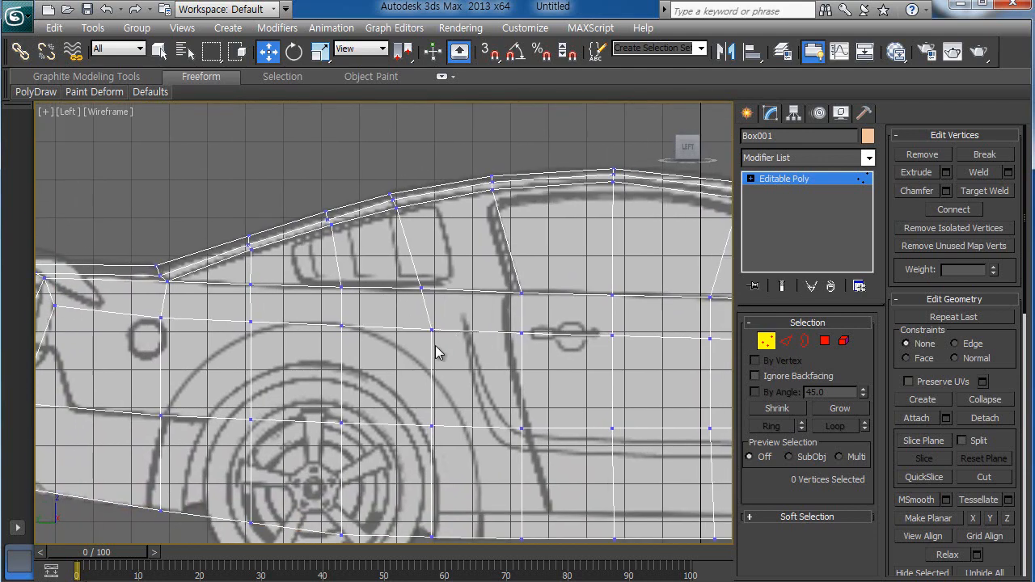
scroll(437, 353, down, 2)
middle_drag(147, 354, 324, 358)
scroll(323, 356, up, 4)
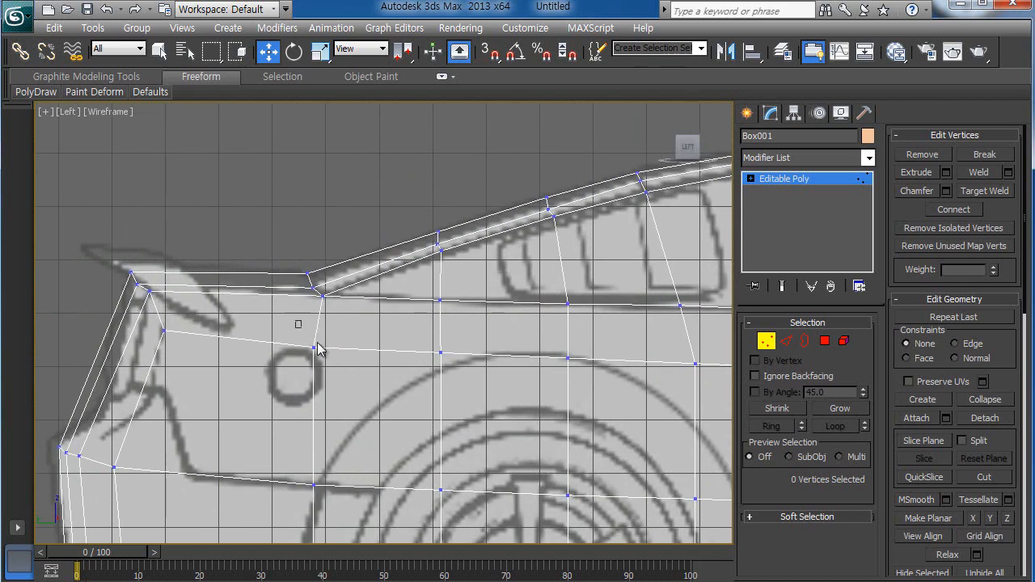
click(316, 348)
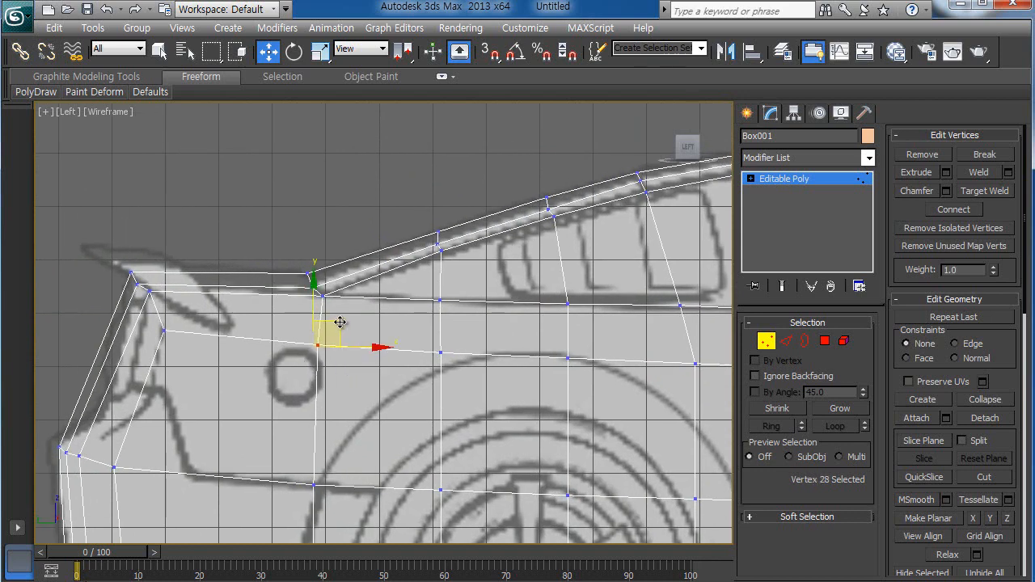
click(200, 341)
click(164, 330)
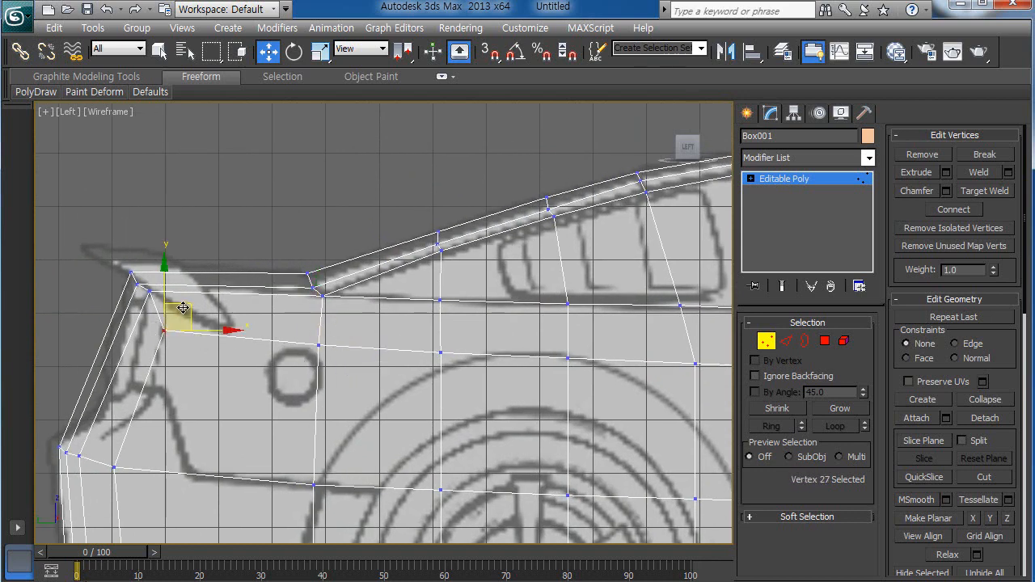
drag(183, 308, 182, 311)
Step: Lower the rear deck's side-edge vertex at the tail corner slightly and raise the neighbouring loop vertex a little
click(149, 288)
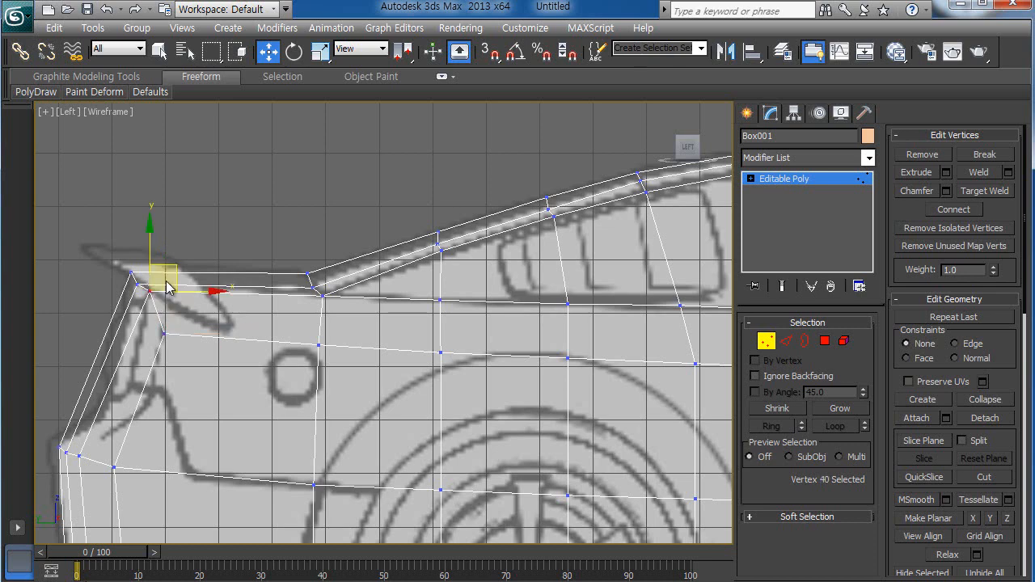
drag(173, 266, 151, 258)
click(235, 316)
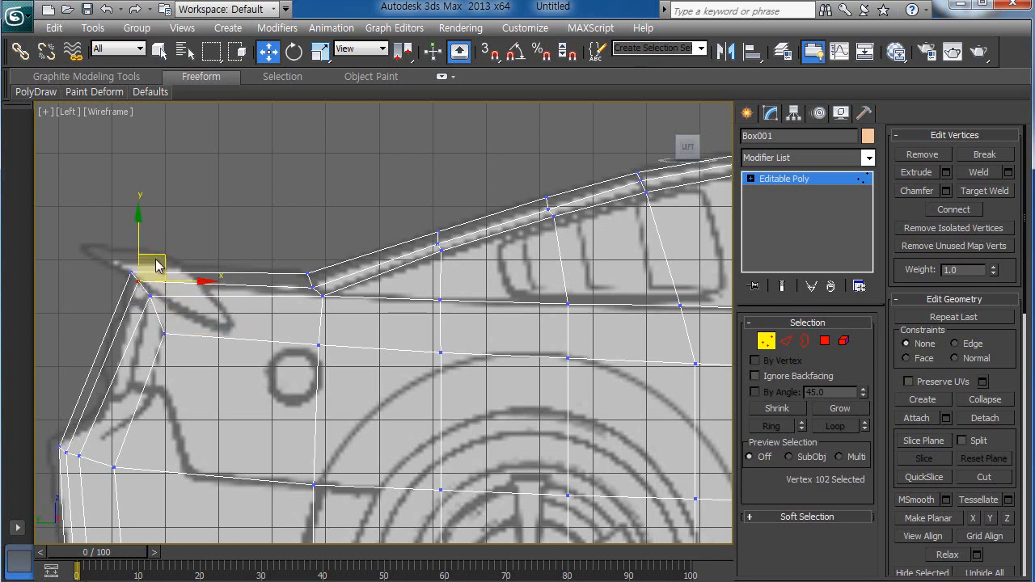
Step: Raise the new loop's vertex at the rear window's base slightly to even its spacing between the centreline and side edge
click(294, 339)
middle_drag(315, 362, 362, 439)
scroll(360, 408, up, 4)
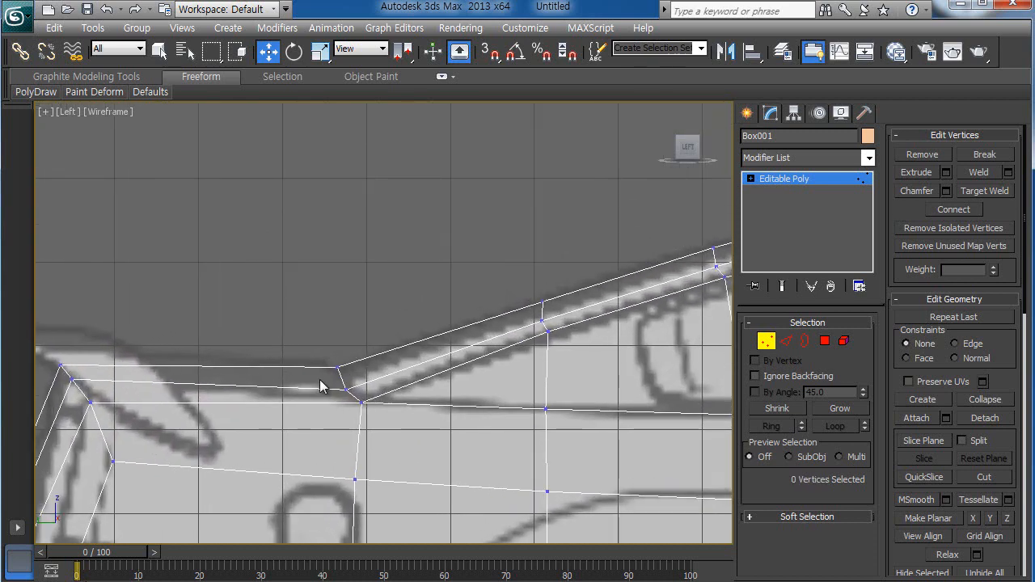
drag(320, 379, 362, 359)
click(379, 332)
Step: Move the two centreline vertices along the rear window slightly backward, following the blueprint's sloping outline
middle_drag(500, 364, 358, 403)
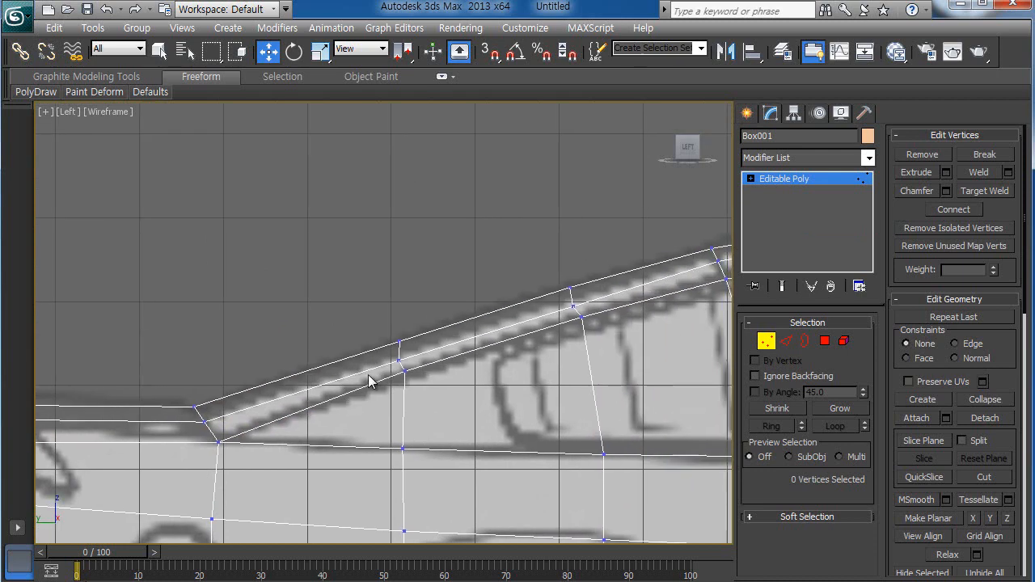
drag(386, 312, 412, 323)
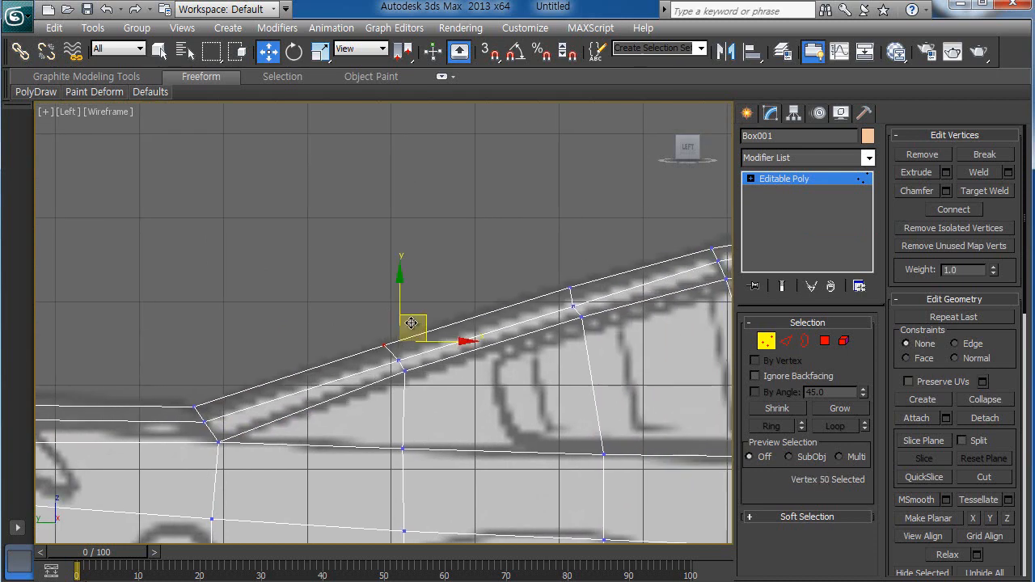
middle_drag(476, 333, 367, 357)
click(463, 312)
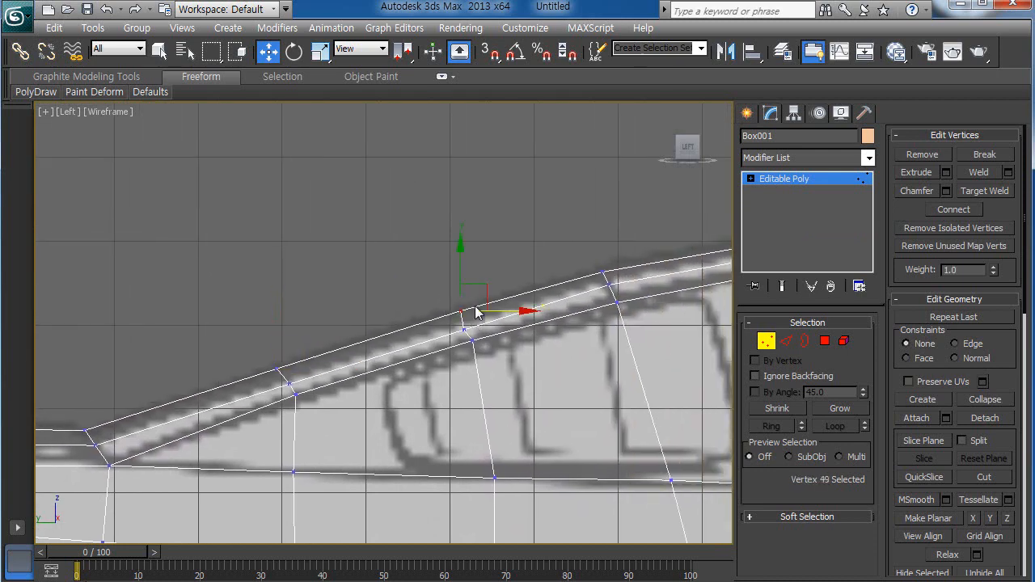
drag(487, 286, 478, 289)
middle_drag(558, 314, 423, 311)
Step: Move the loop and centreline vertices on the roof above the door's rear edge slightly backward
click(551, 335)
middle_drag(551, 335, 295, 355)
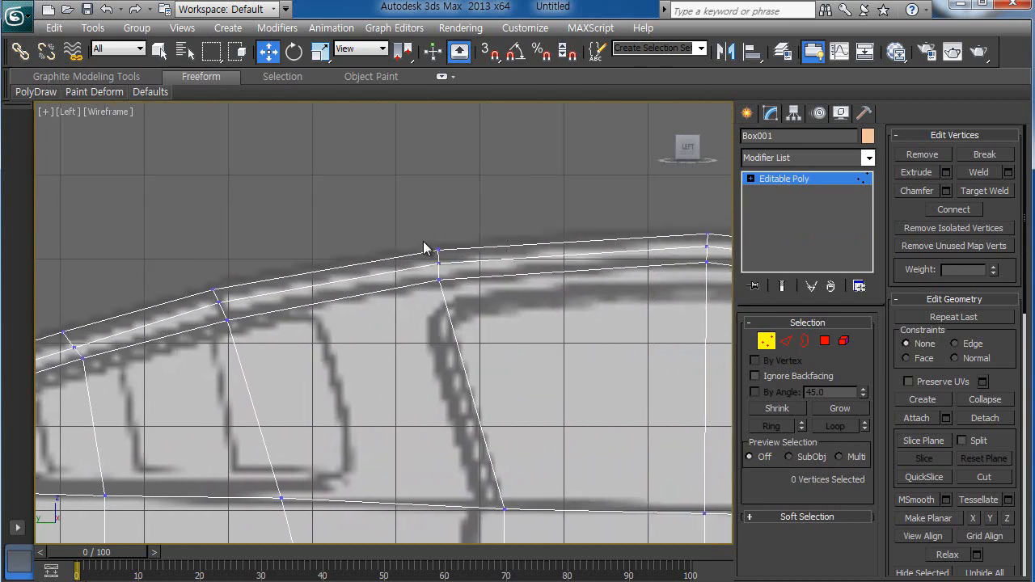
mouse_move(452, 263)
mouse_down()
mouse_move(458, 234)
mouse_move(454, 254)
mouse_up()
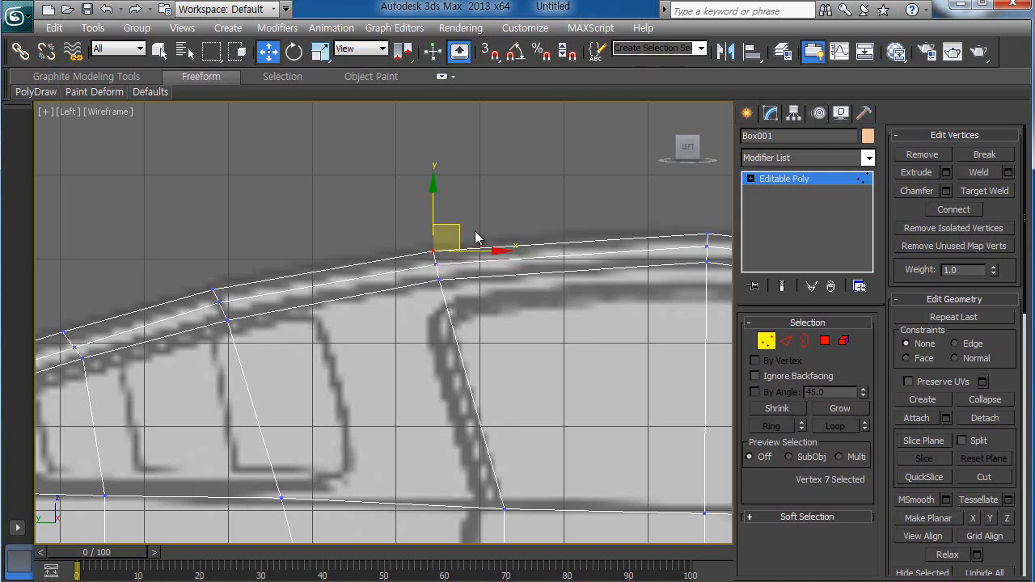
Step: Raise the new loop's vertex at the windshield's top edge slightly in the side view
scroll(504, 254, down, 3)
middle_drag(518, 272, 398, 311)
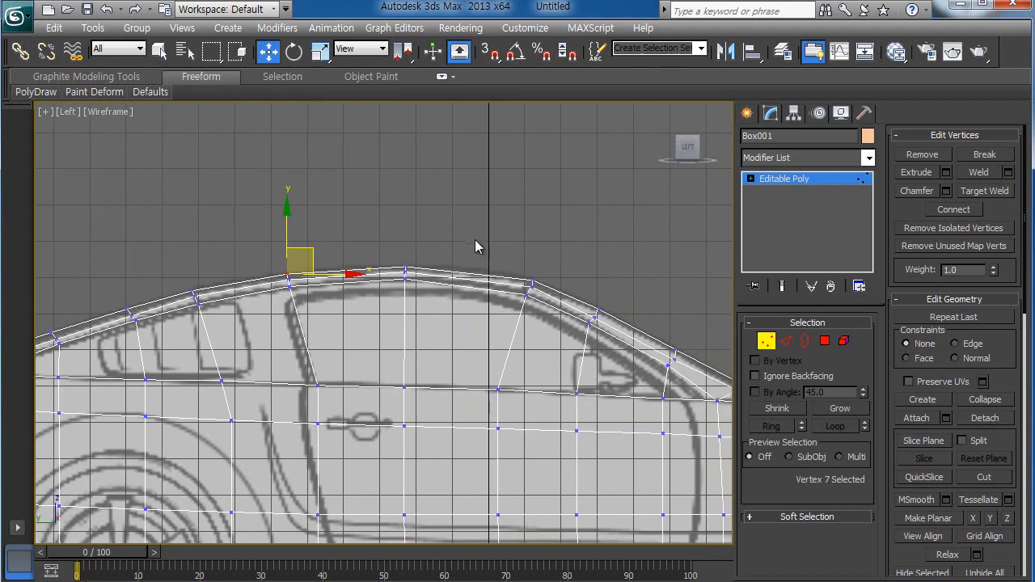
click(476, 247)
scroll(370, 312, up, 5)
scroll(402, 289, down, 1)
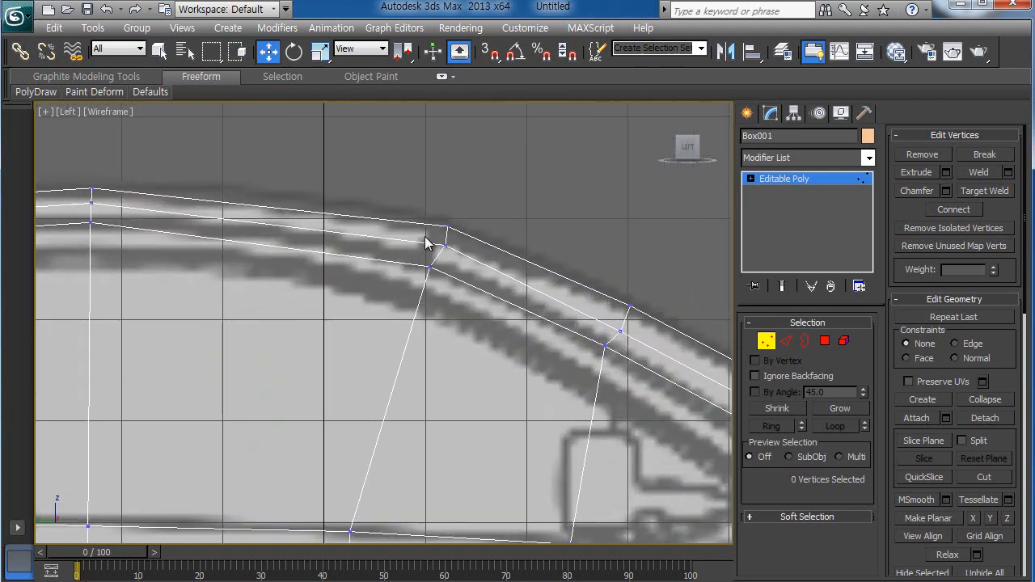
click(445, 245)
drag(471, 222, 470, 221)
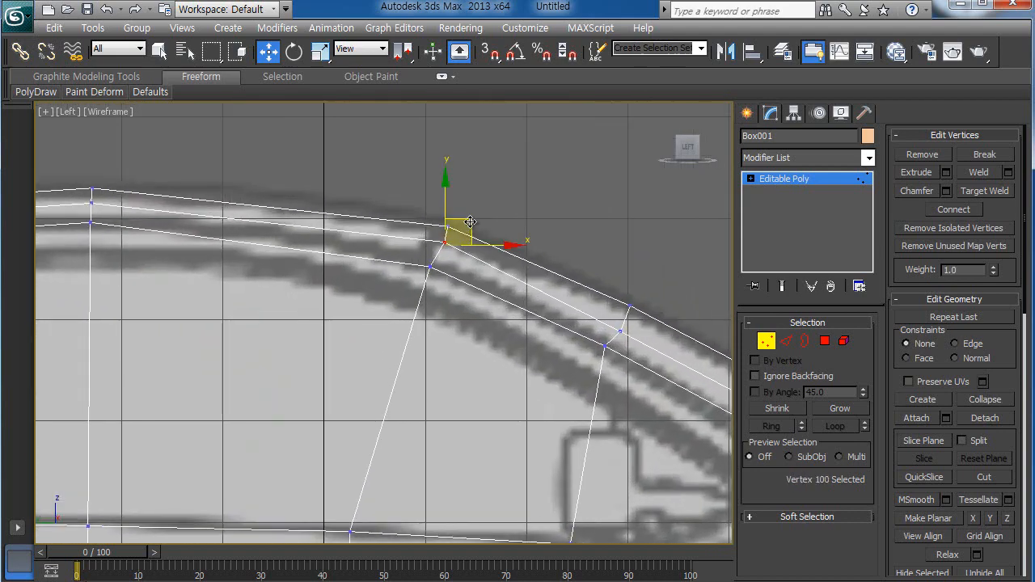
Step: Move the new loop's two mid-windshield vertices slightly up and backward, in line with their neighbouring centreline and side-edge vertices
middle_drag(564, 331, 490, 321)
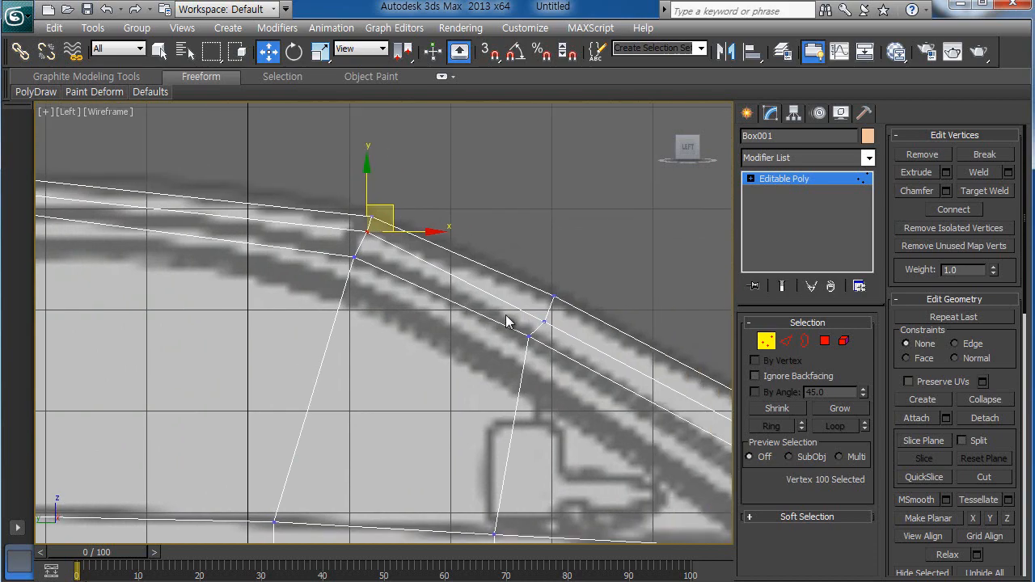
click(546, 324)
click(586, 298)
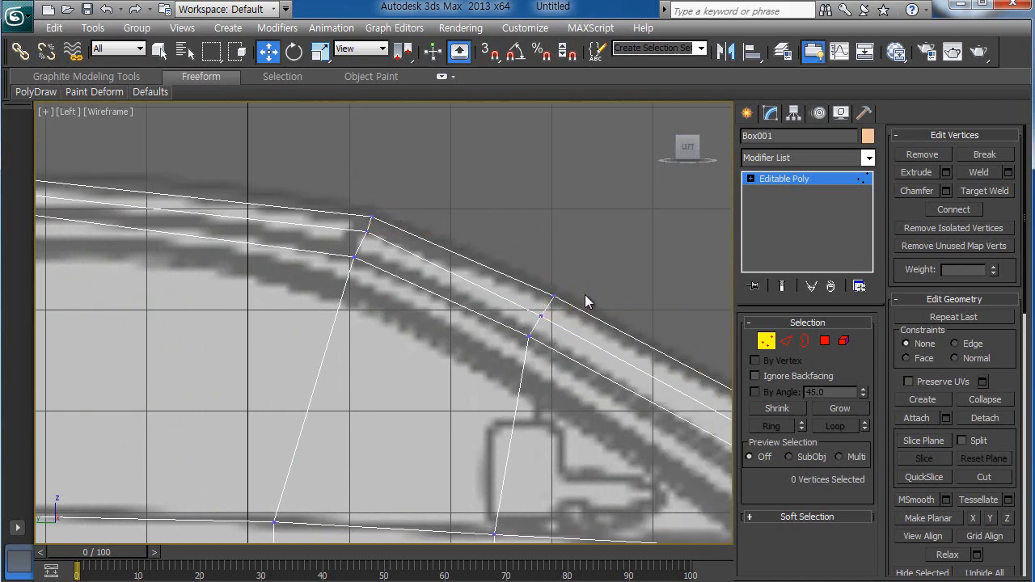
scroll(599, 360, down, 7)
middle_drag(577, 386, 454, 319)
scroll(477, 310, up, 2)
scroll(483, 312, up, 3)
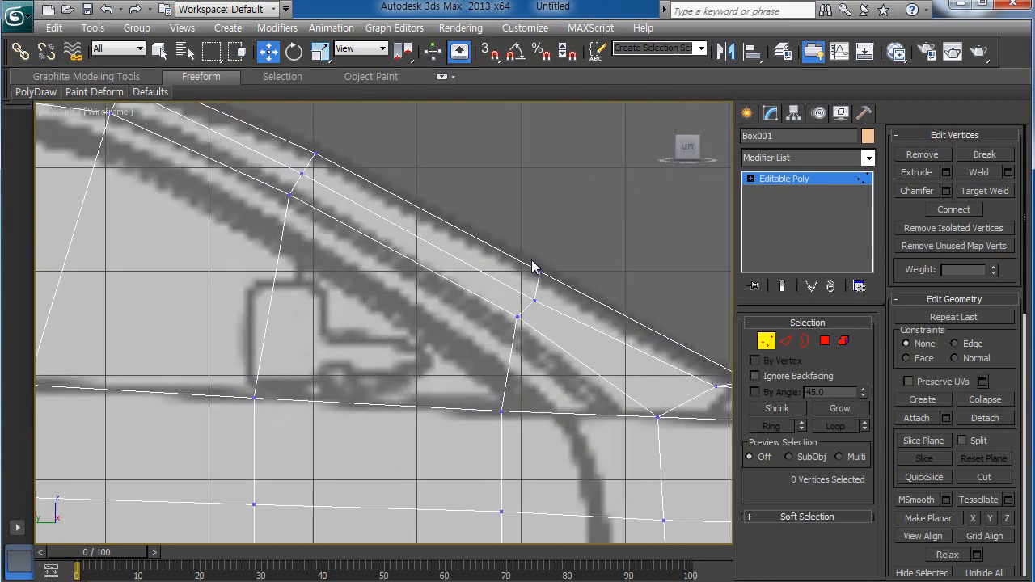
click(540, 303)
drag(555, 276, 550, 268)
click(601, 268)
Step: Move the new loop's vertex at the windshield's base slightly forward and down
middle_drag(588, 346, 404, 303)
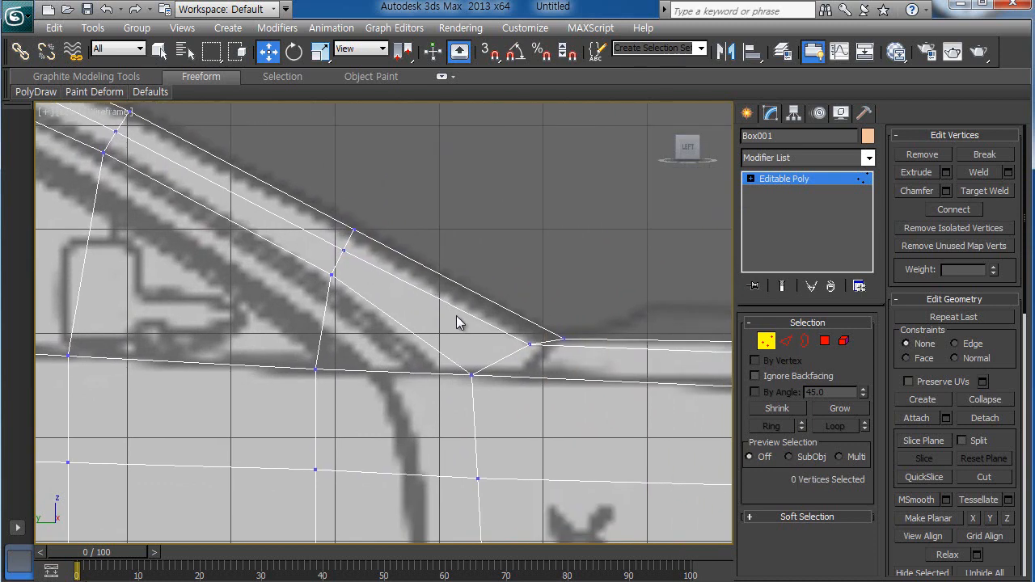
click(533, 350)
drag(550, 319, 552, 324)
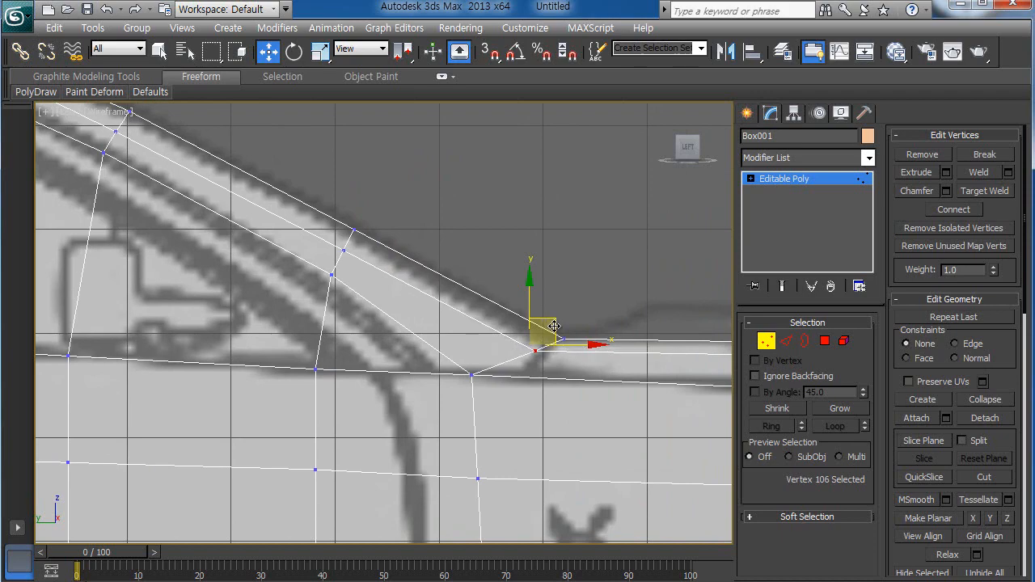
Step: Examine the half-body mesh from the side and from several angles in the perspective view
click(583, 308)
scroll(506, 368, down, 8)
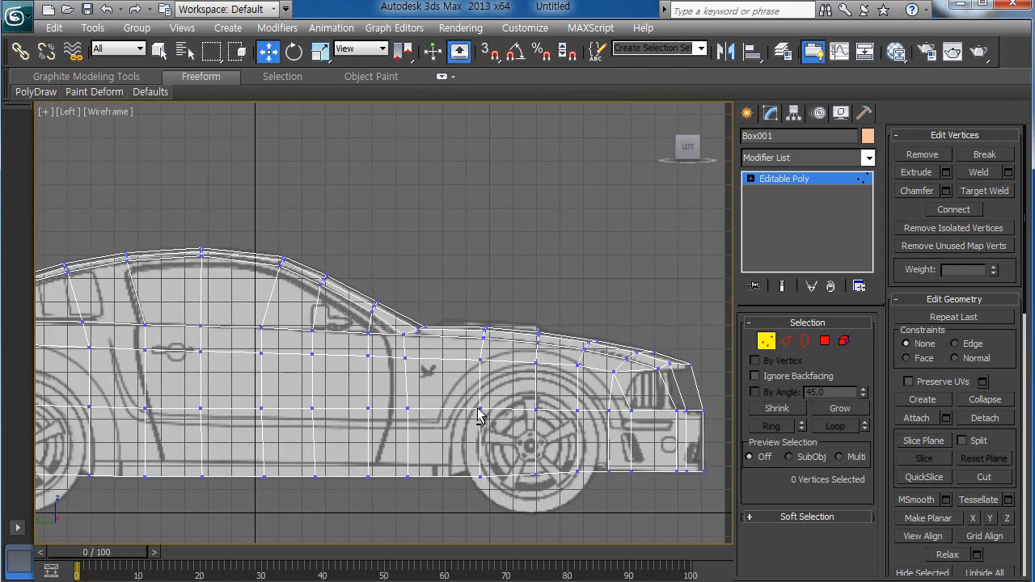
key(alt+w)
click(484, 412)
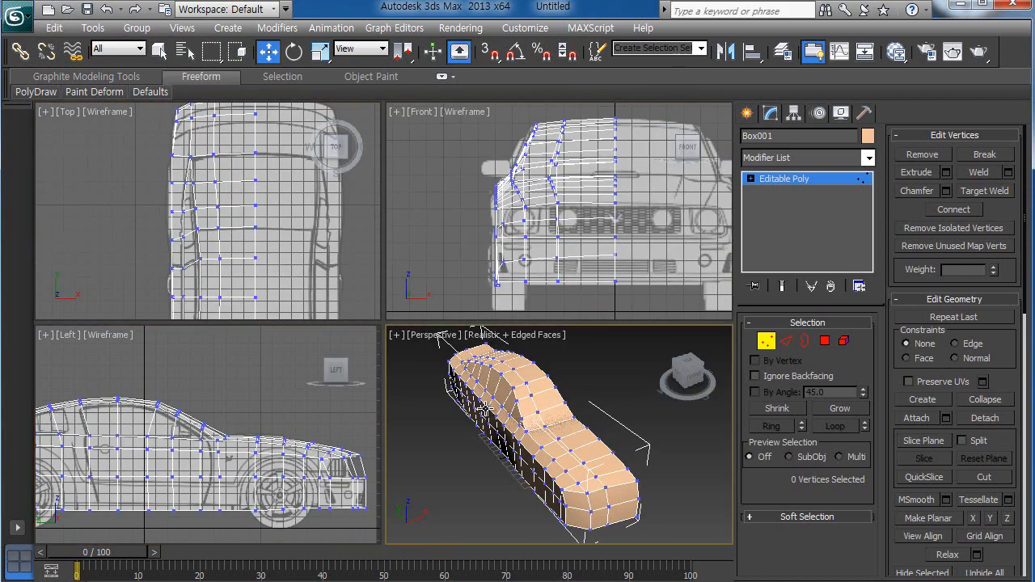
key(alt+w)
scroll(410, 377, down, 2)
alt+middle_drag(405, 397, 403, 351)
alt+middle_drag(418, 360, 402, 402)
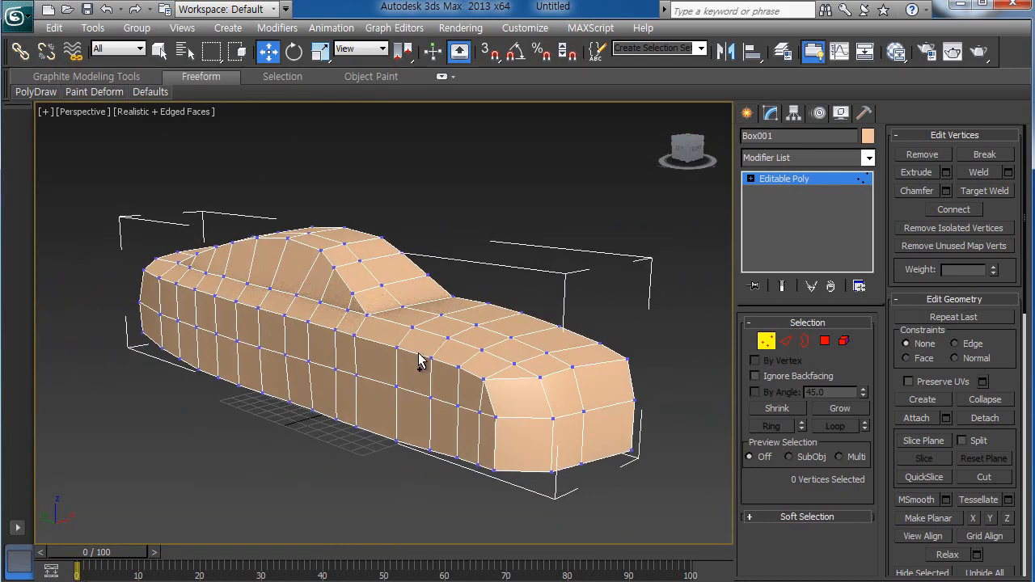
alt+middle_drag(424, 363, 400, 429)
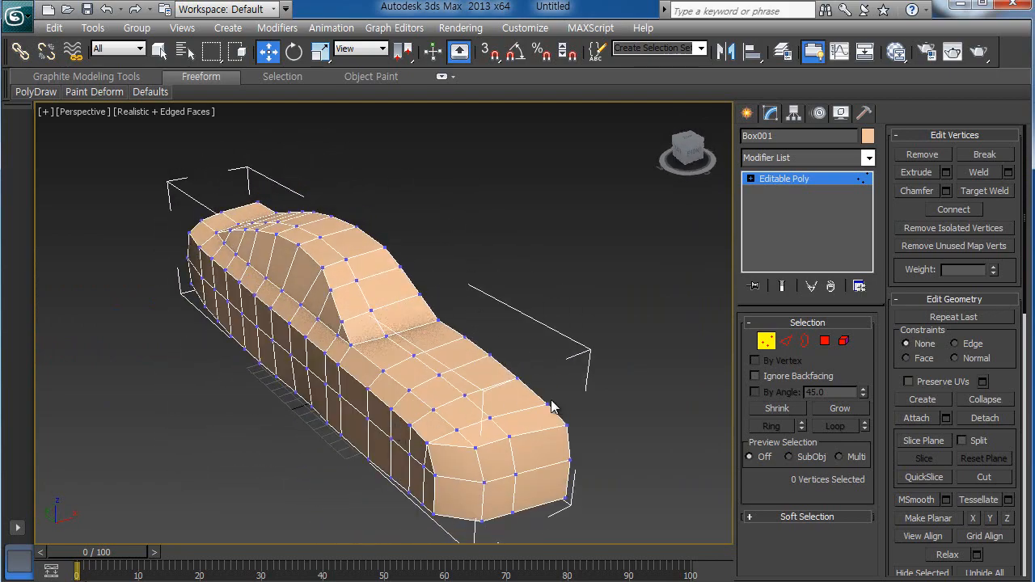
alt+middle_drag(525, 400, 462, 401)
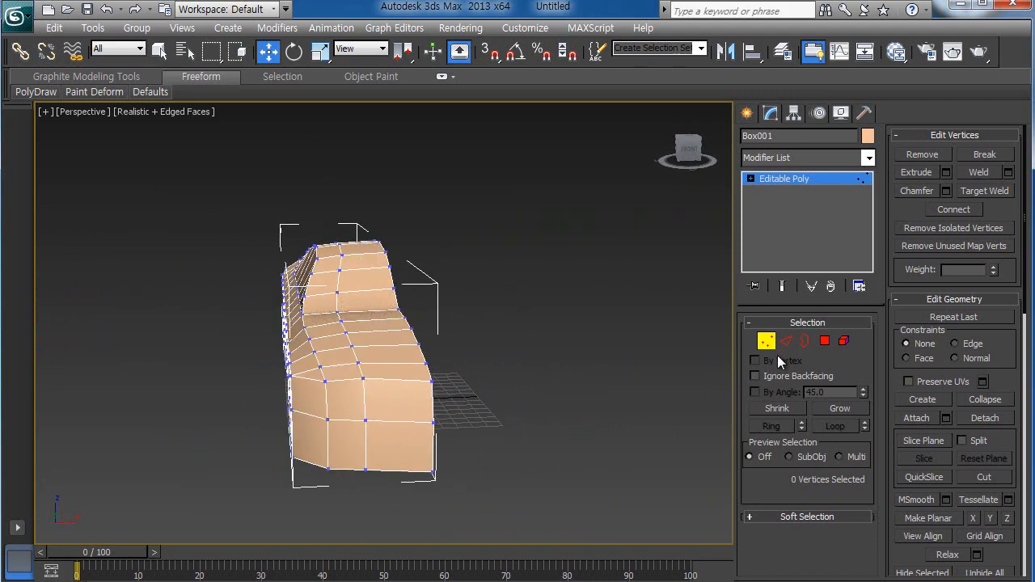
Step: Connect all crosswise edges between the centreline and the nearest lengthwise loop with 1 segment, pinch -1 and slide -27
click(785, 341)
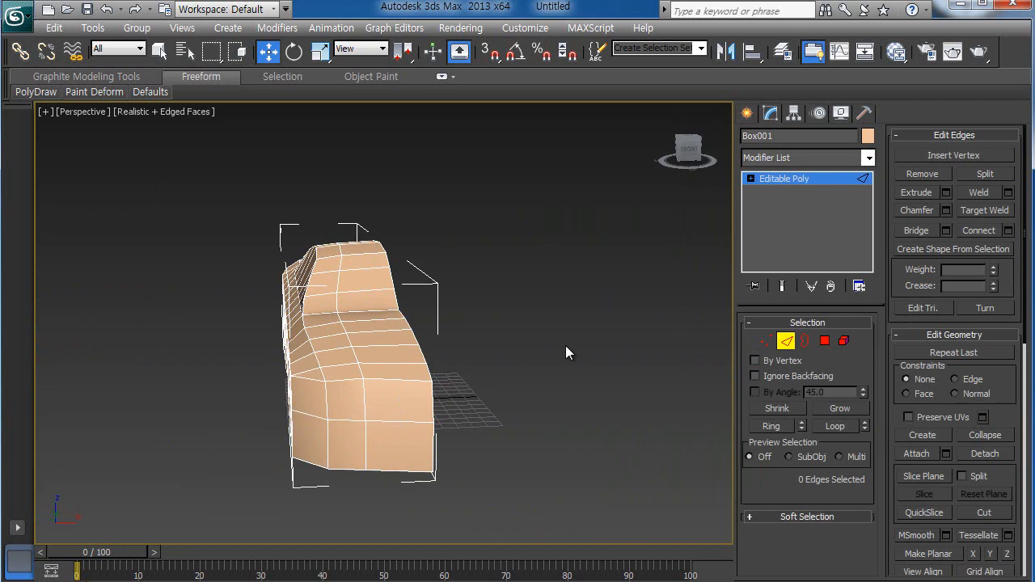
key(alt+w)
click(277, 264)
key(alt+w)
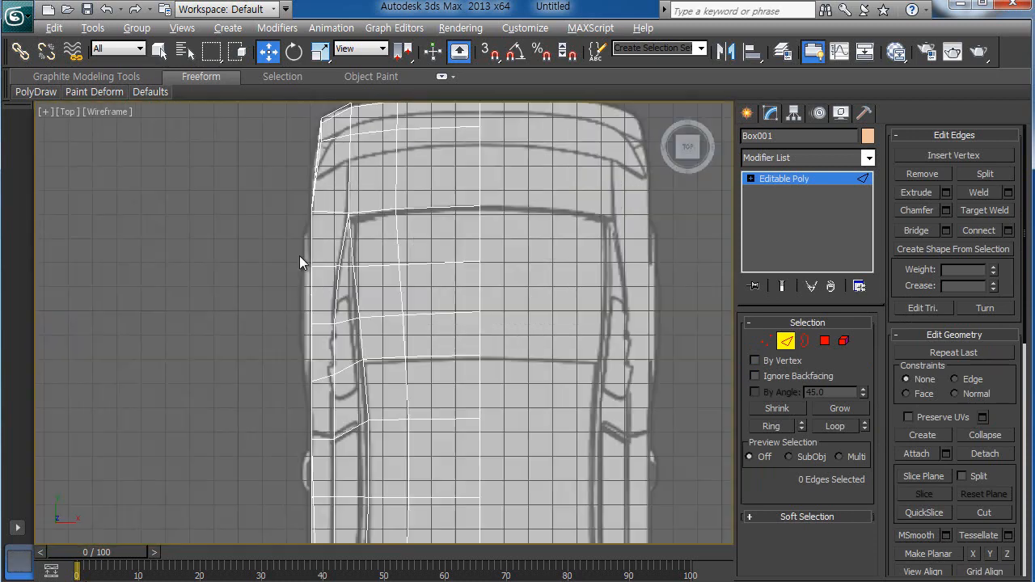
scroll(363, 273, down, 3)
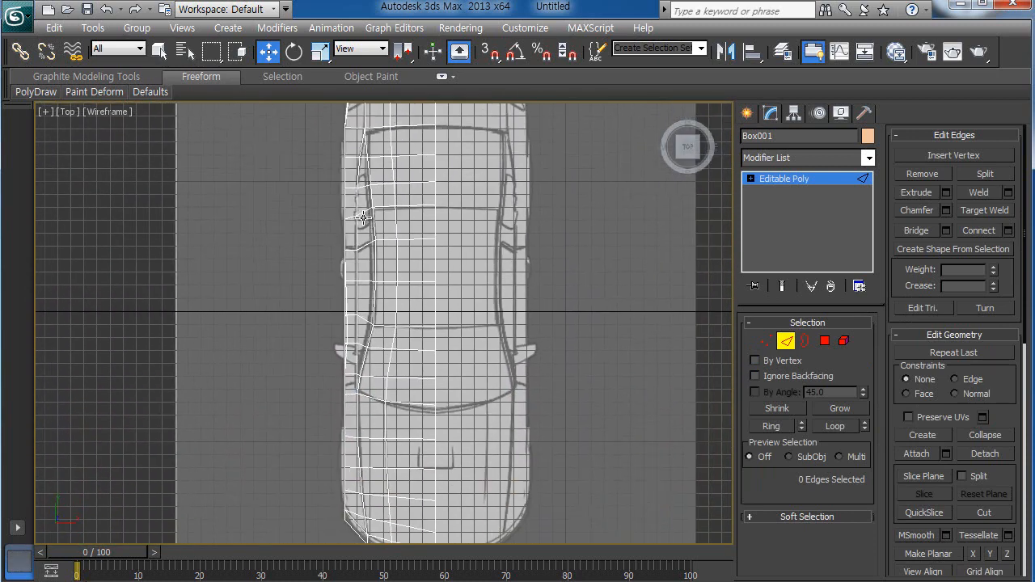
scroll(363, 218, down, 2)
middle_drag(364, 226, 352, 245)
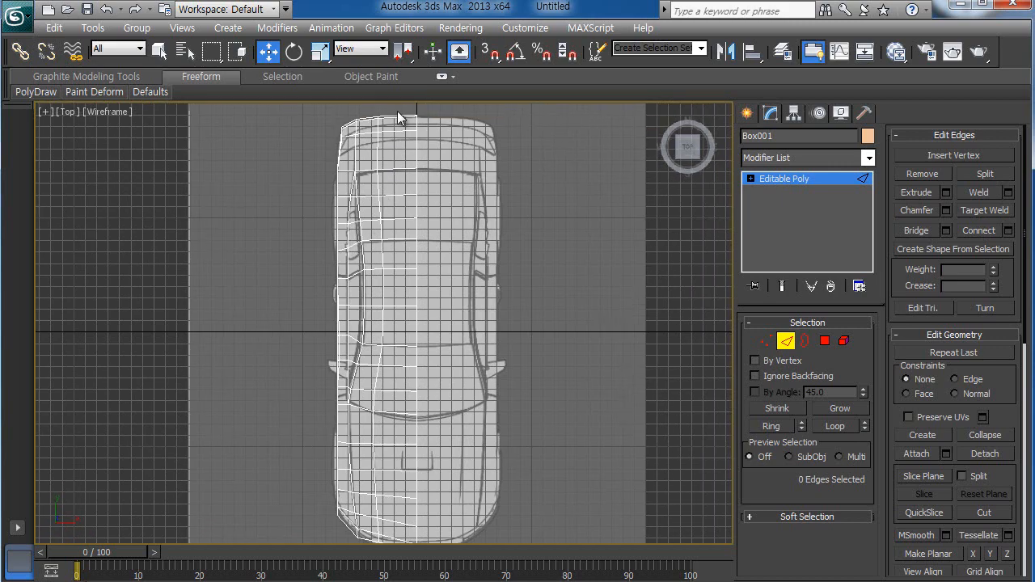
click(399, 109)
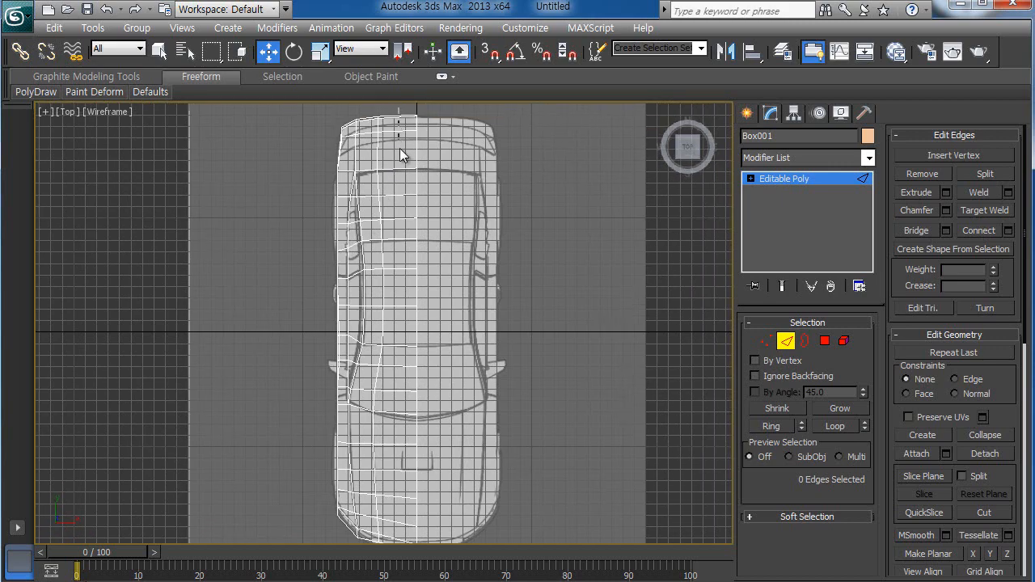
click(398, 538)
scroll(445, 477, down, 2)
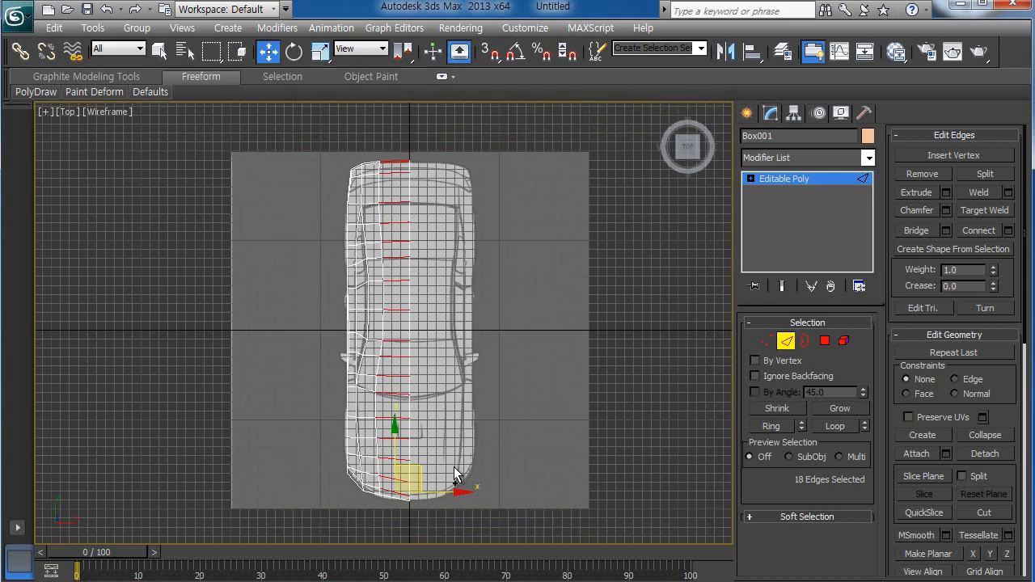
middle_drag(453, 461, 451, 410)
scroll(425, 447, up, 3)
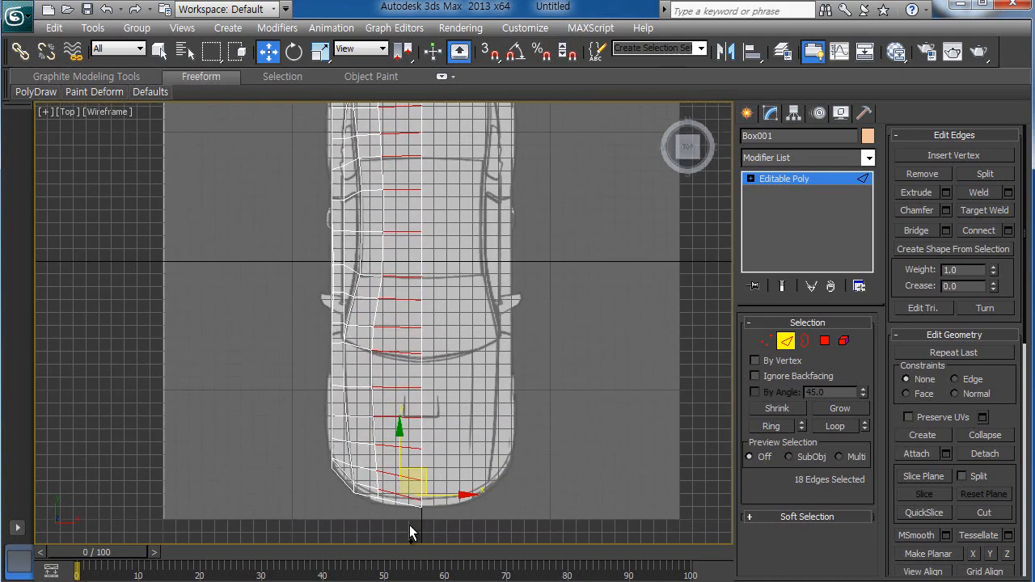
ctrl+drag(409, 525, 400, 485)
mouse_move(517, 350)
middle_down()
mouse_move(486, 378)
mouse_move(490, 370)
mouse_move(485, 401)
mouse_move(521, 351)
middle_up()
scroll(498, 358, down, 1)
scroll(470, 435, up, 2)
middle_drag(471, 428, 470, 391)
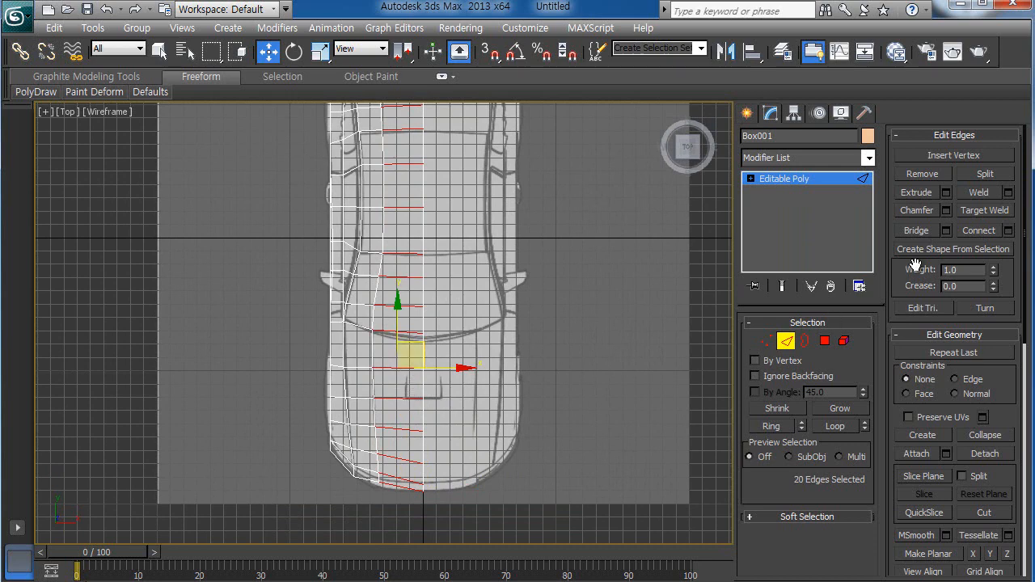
click(1007, 231)
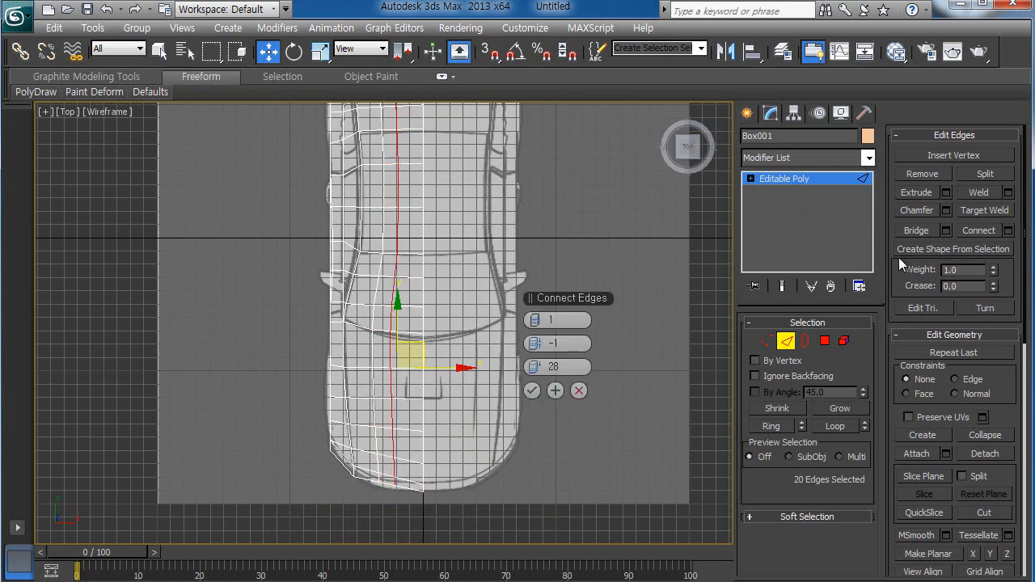
drag(534, 371, 357, 356)
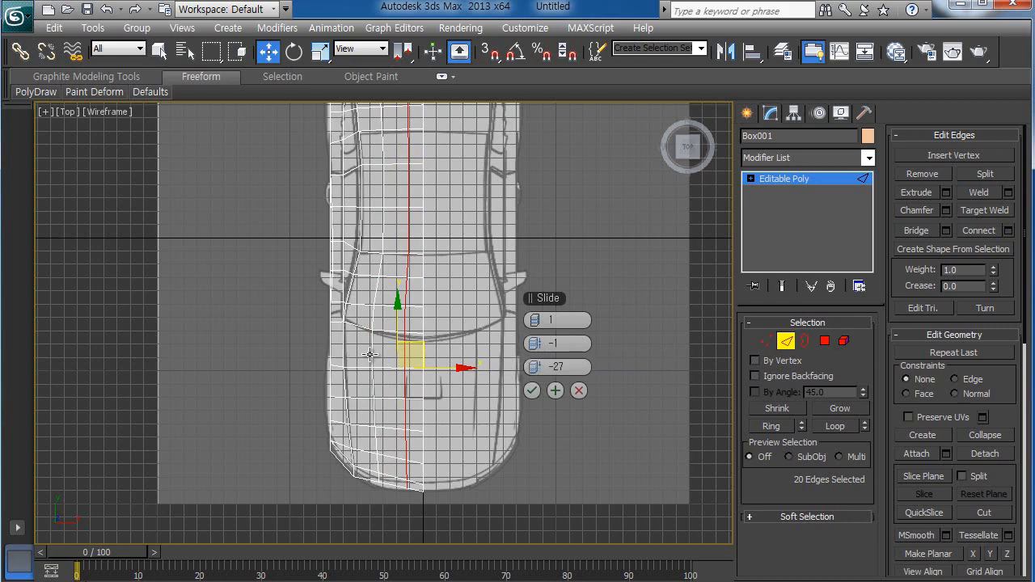
click(532, 391)
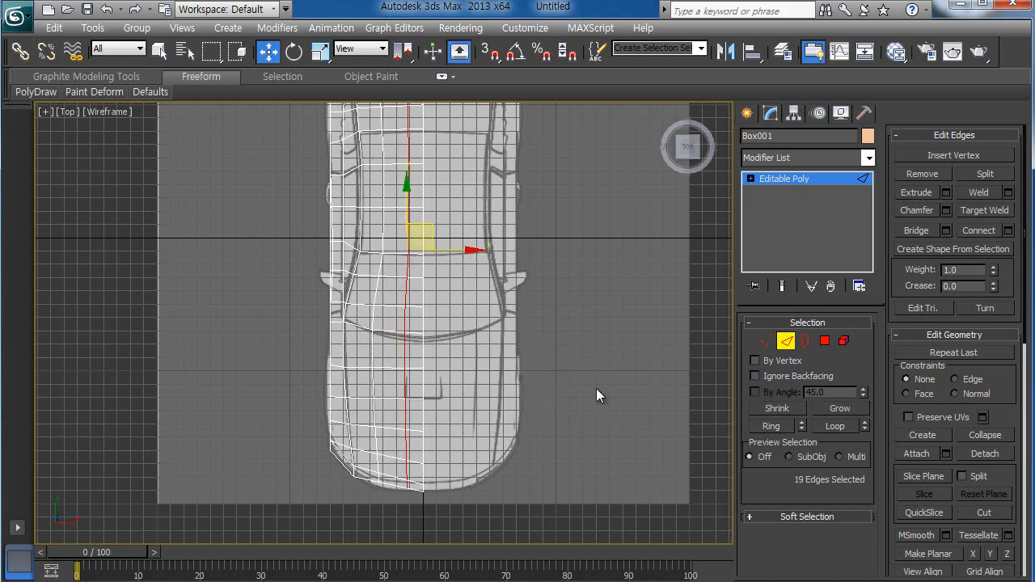
Step: Move the nose vertices on the new loop and the loop beside it forward in the top view to match the bumper curve
middle_drag(597, 388, 619, 304)
scroll(588, 373, up, 4)
middle_drag(569, 421, 499, 378)
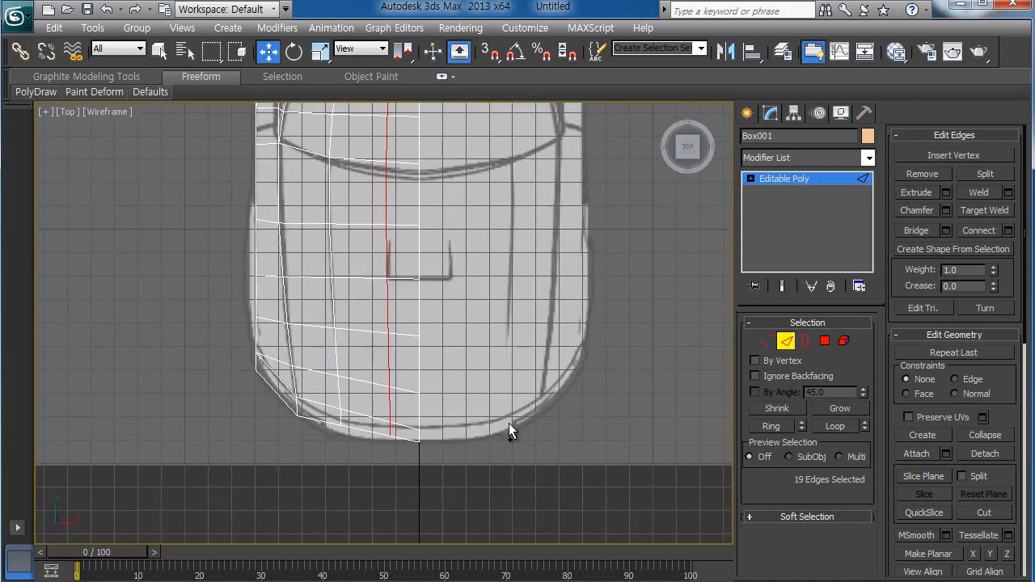
scroll(512, 422, up, 2)
click(652, 420)
click(766, 341)
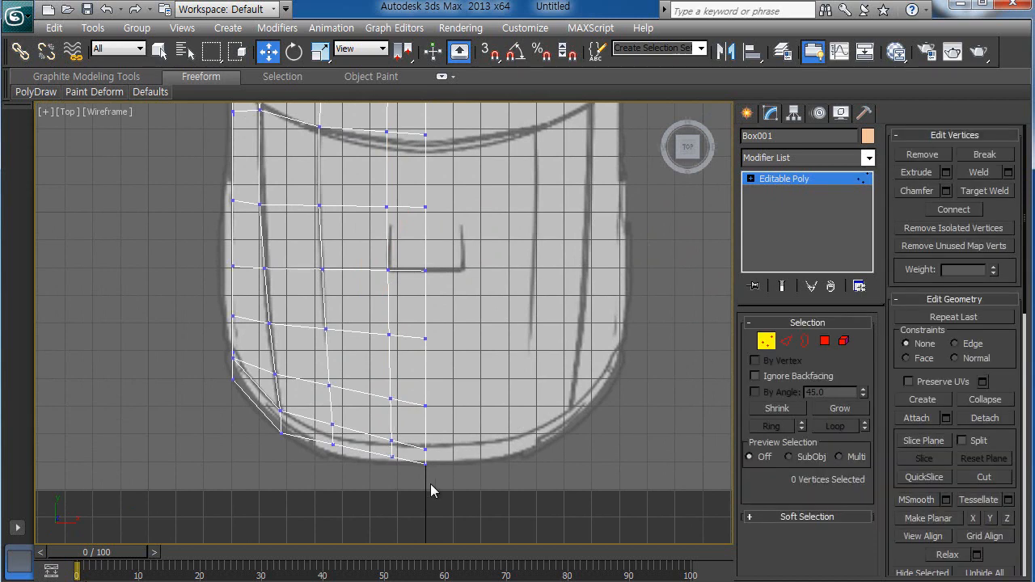
middle_drag(430, 490, 451, 455)
scroll(421, 458, up, 2)
drag(351, 451, 362, 486)
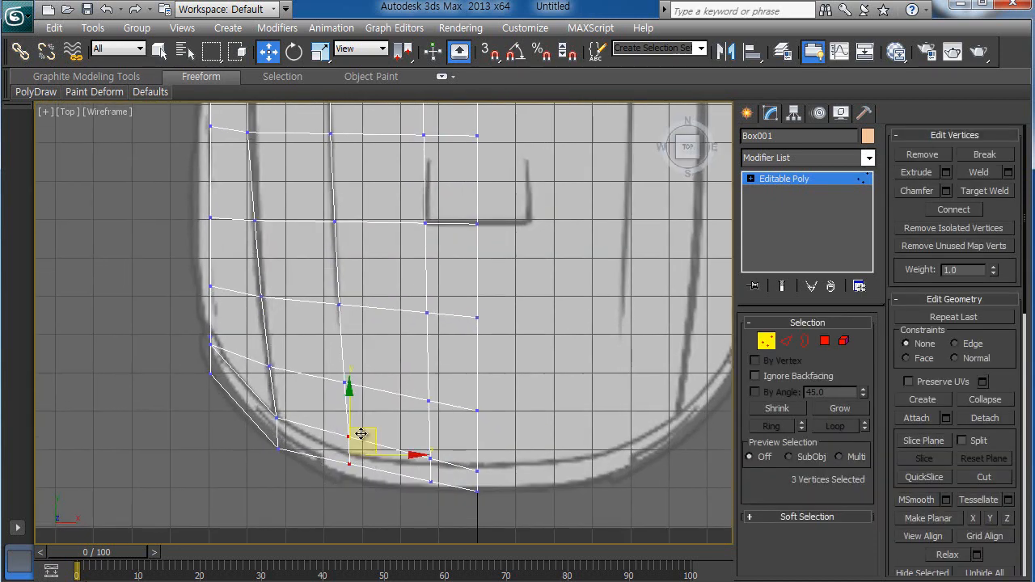
drag(352, 394, 350, 404)
drag(444, 502, 444, 500)
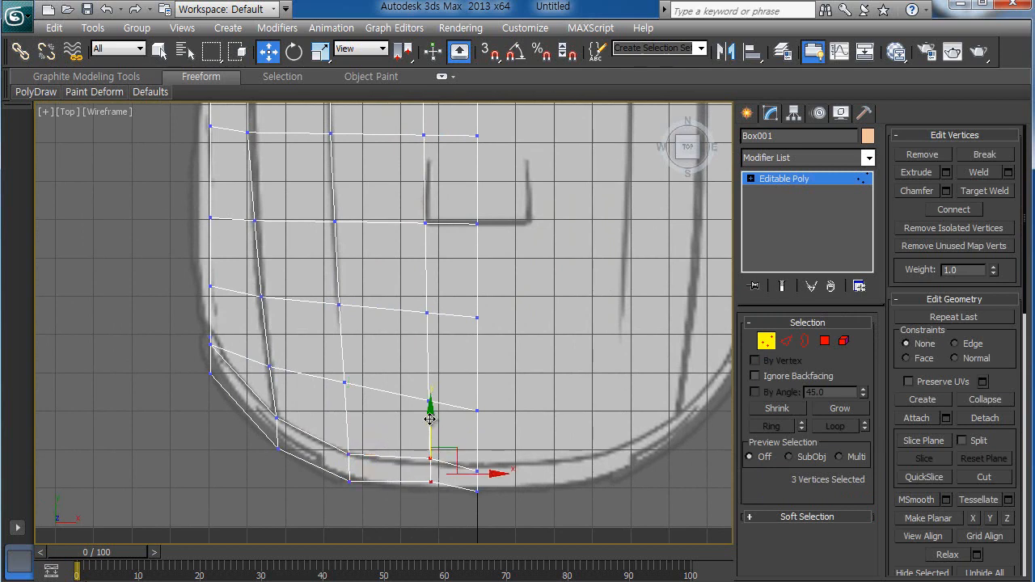
drag(431, 410, 431, 419)
click(454, 458)
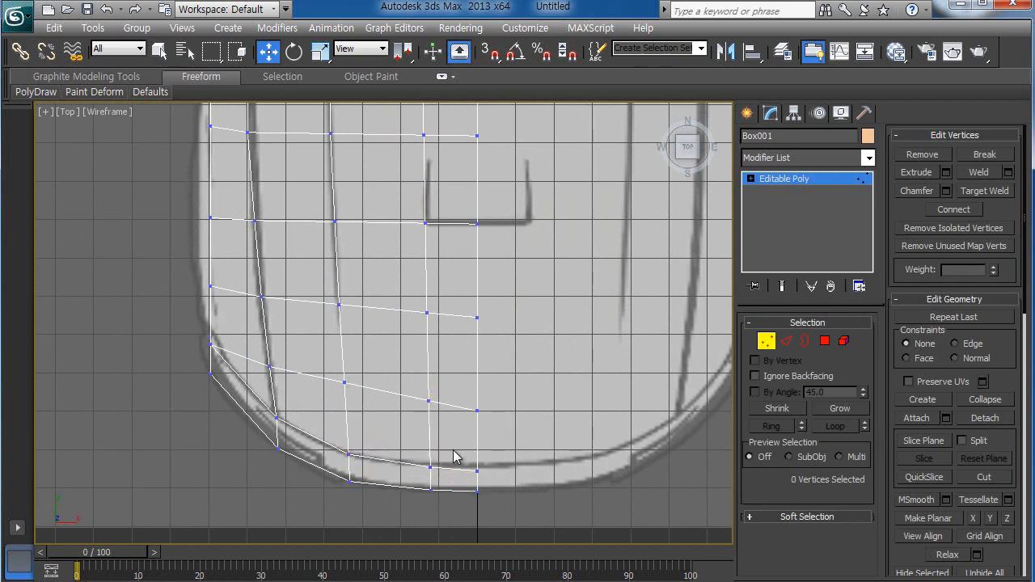
Step: Move the upper nose-edge vertices on the new loop and centreline slightly backward onto the blueprint's hood line
drag(421, 464, 497, 482)
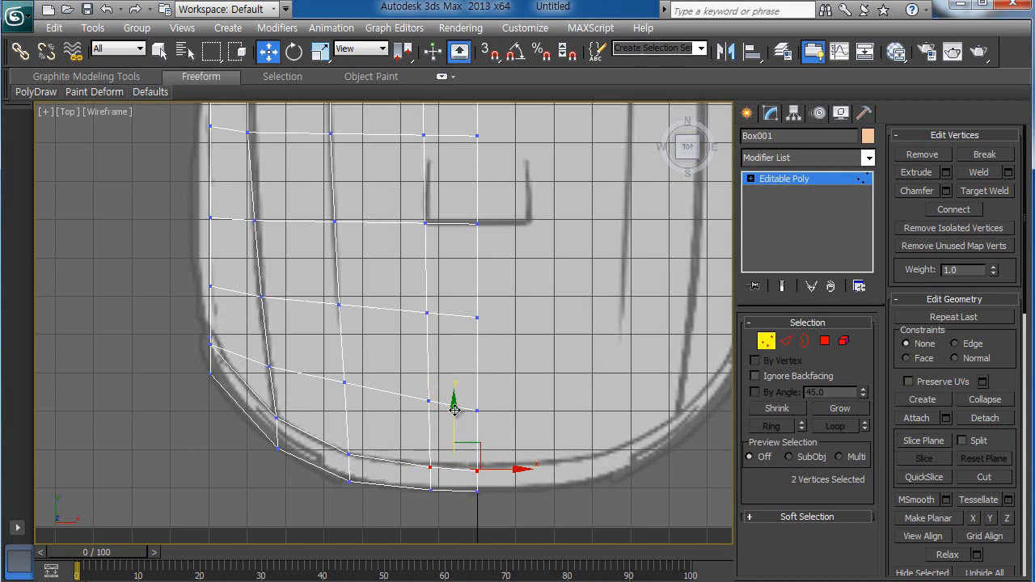
drag(454, 407, 479, 404)
click(477, 467)
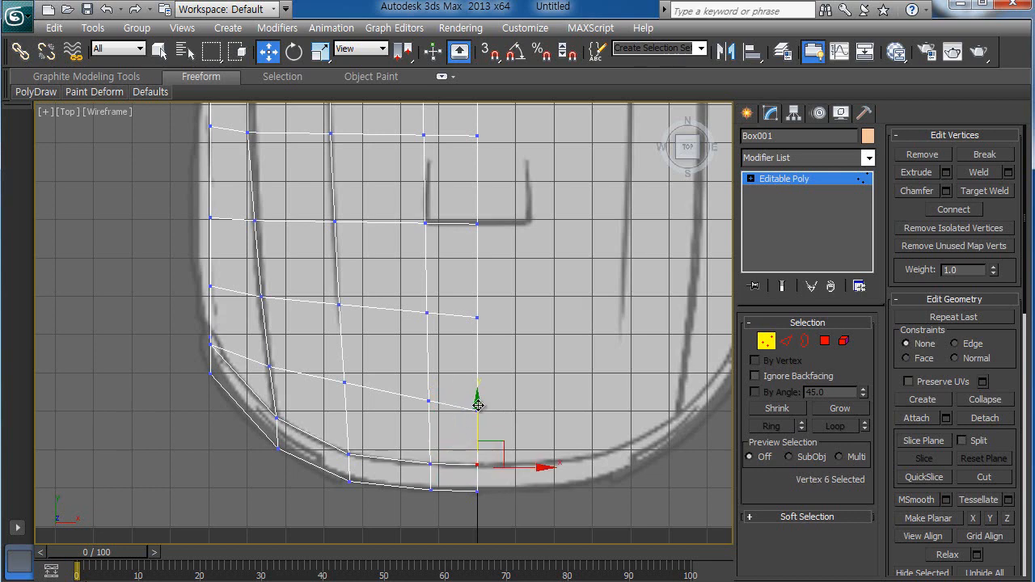
drag(499, 439, 416, 393)
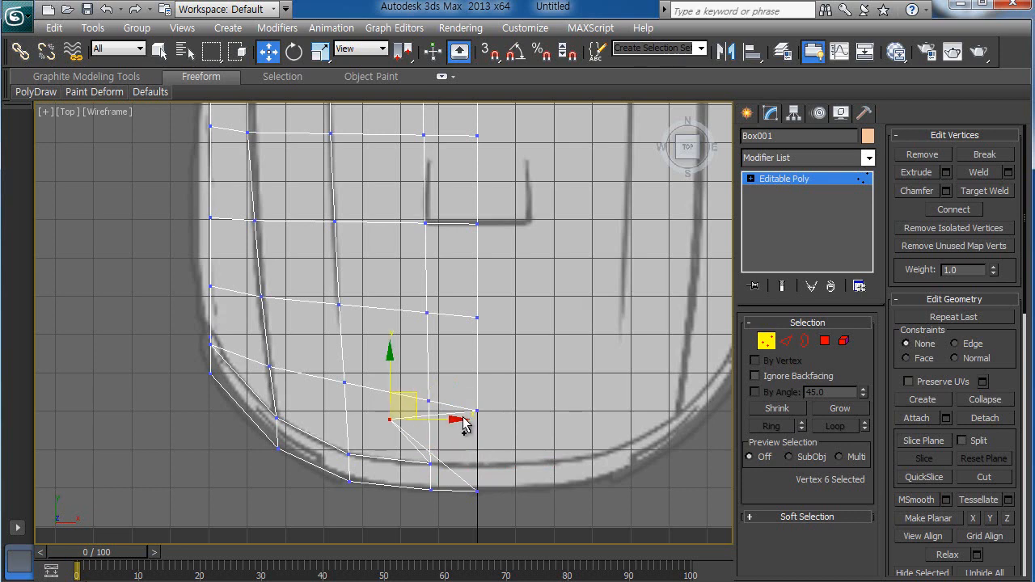
key(ctrl+z)
key(ctrl+z)
key(ctrl+z)
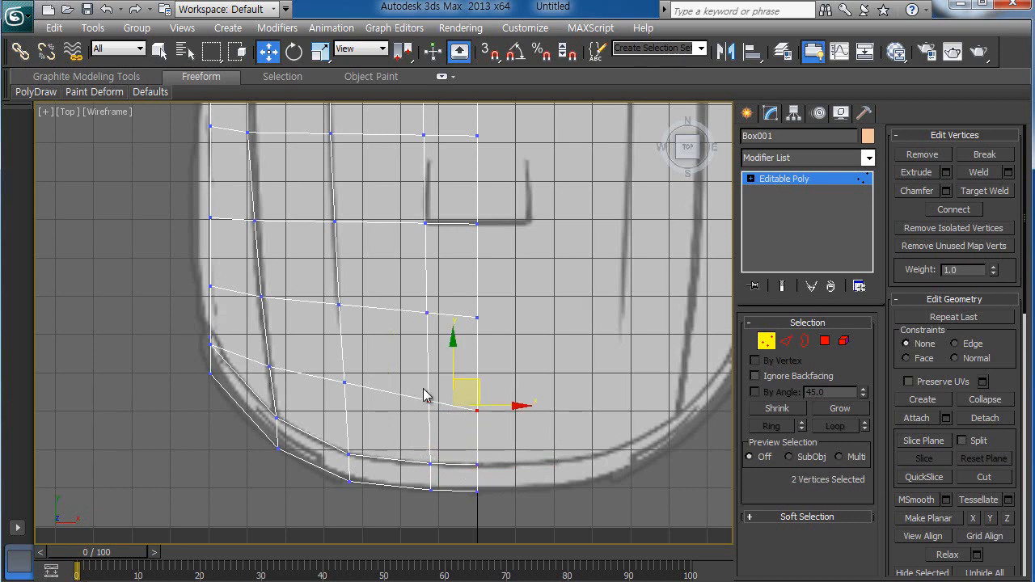
Step: Move the new loop's and the adjacent loop's vertices in the first hood row behind the nose slightly forward to curve the row
click(429, 401)
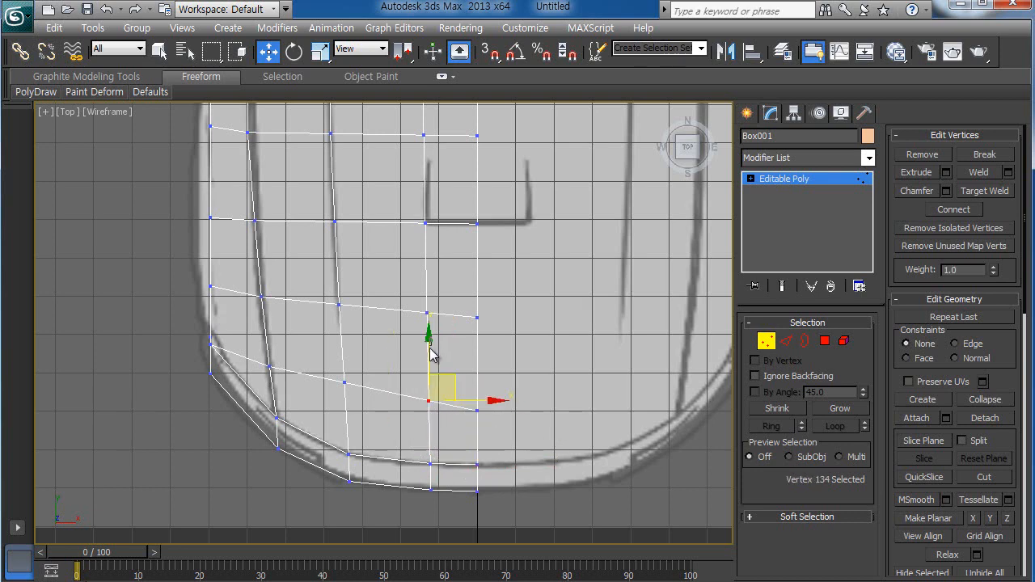
click(428, 364)
drag(442, 415, 443, 416)
drag(428, 337, 431, 345)
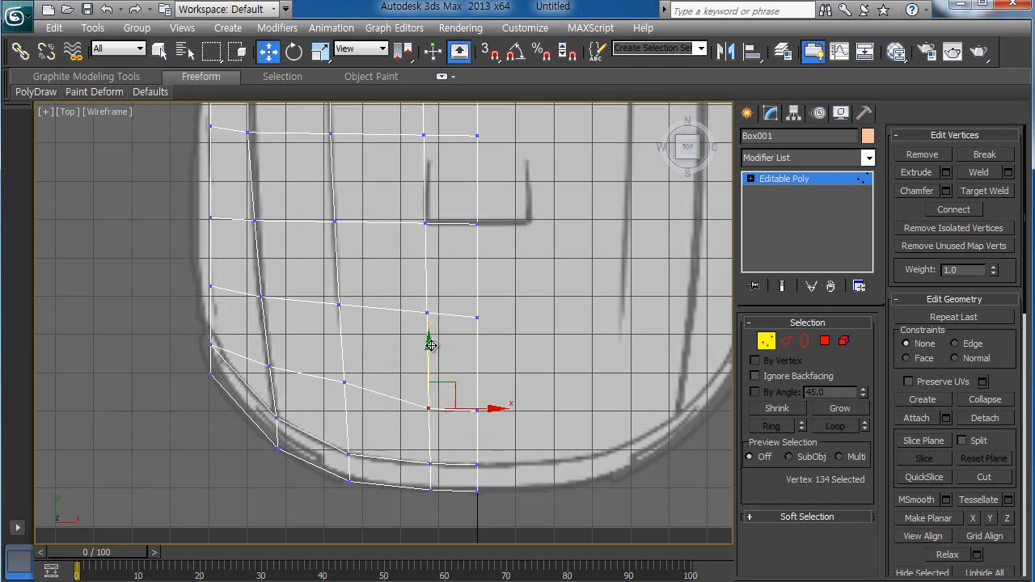
click(345, 381)
drag(346, 323, 364, 336)
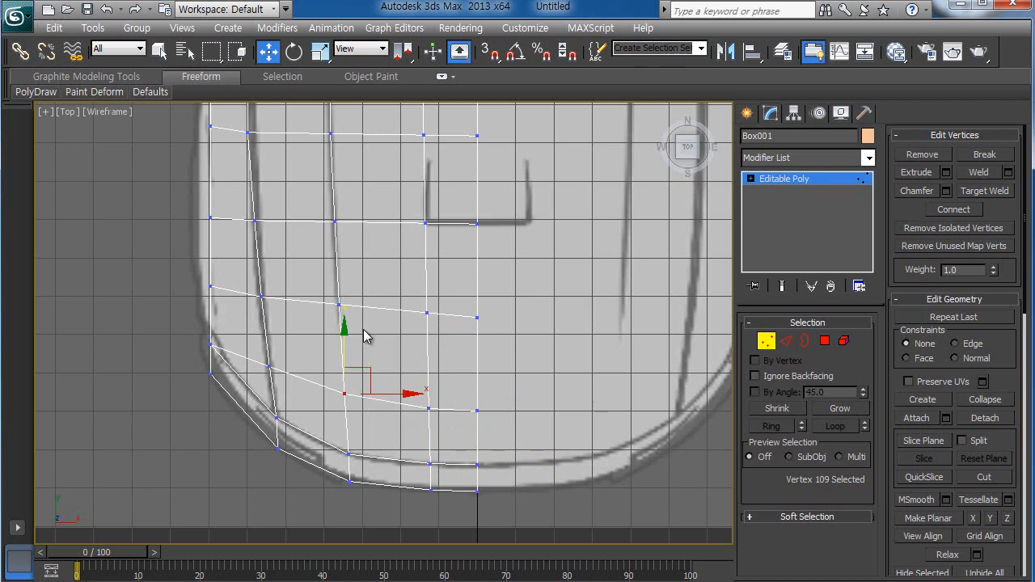
Step: Move the same two loops' vertices in the second hood row slightly forward, plus the hood-crease vertex in the first row
drag(431, 324, 431, 326)
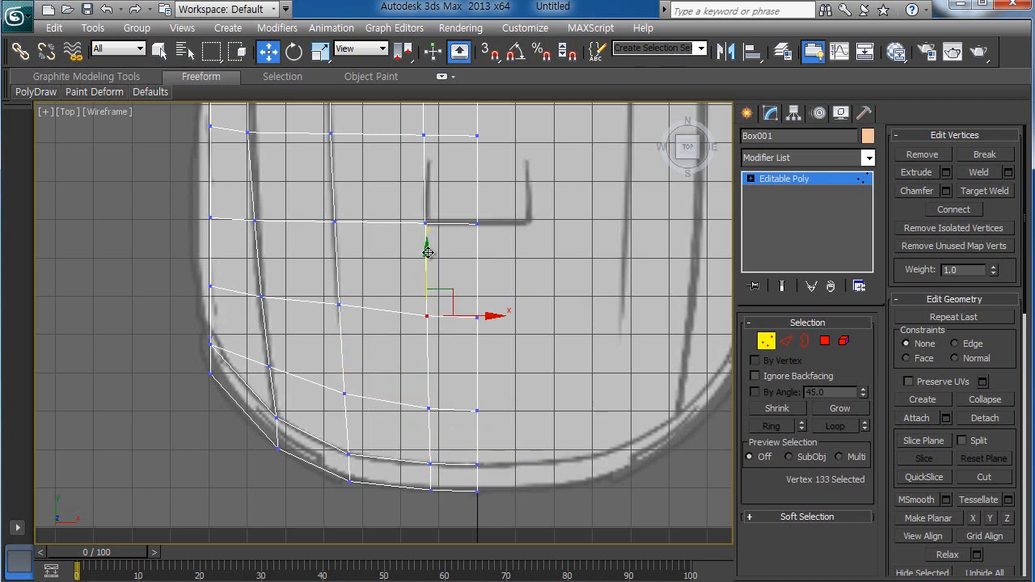
click(339, 305)
drag(339, 243, 339, 244)
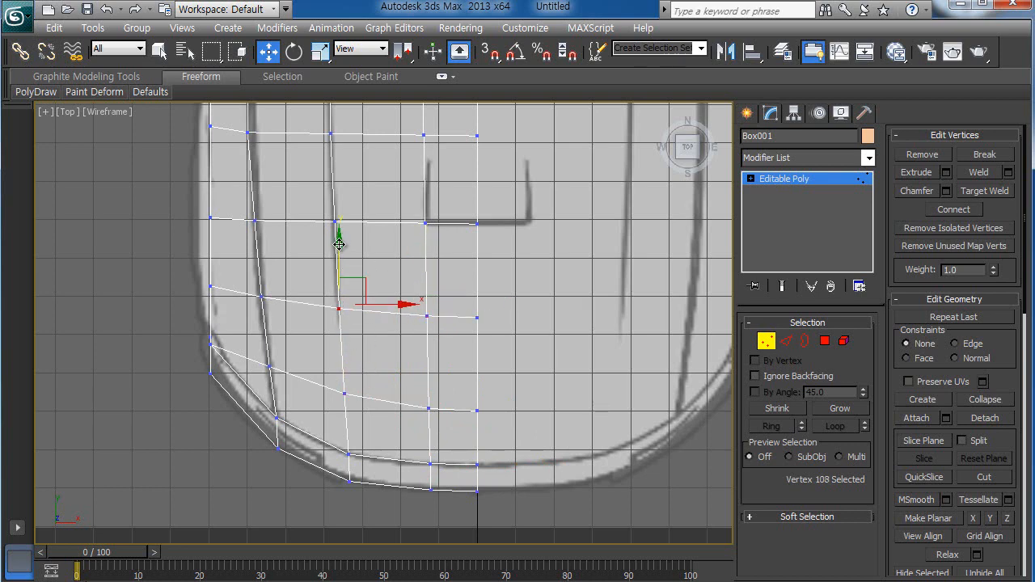
middle_drag(409, 301, 443, 344)
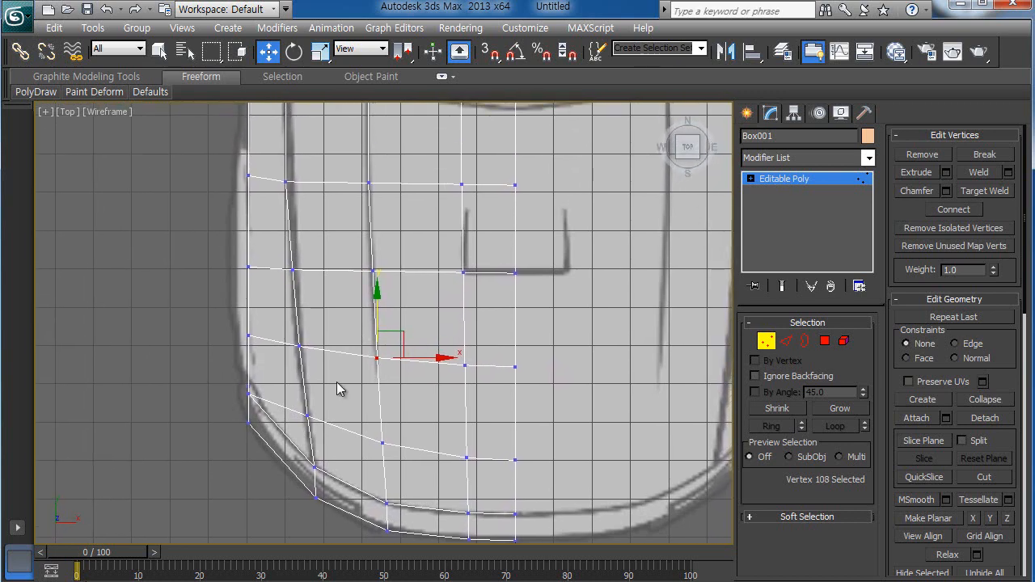
drag(288, 396, 319, 433)
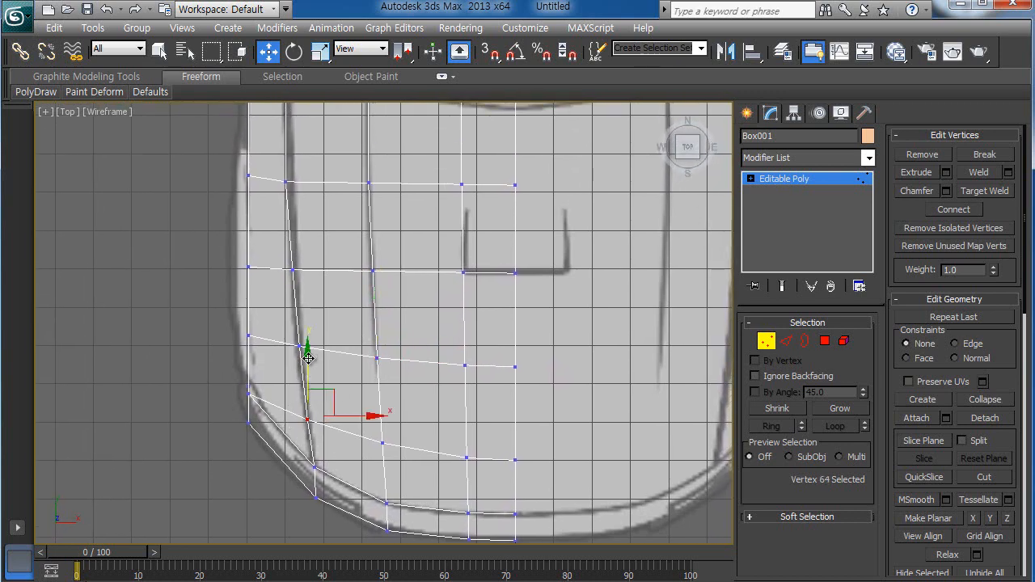
Step: Move the new loop's vertex at the windshield's base slightly forward in the top view to follow the blueprint curve
middle_drag(397, 364, 330, 461)
middle_drag(364, 350, 381, 431)
drag(405, 347, 403, 346)
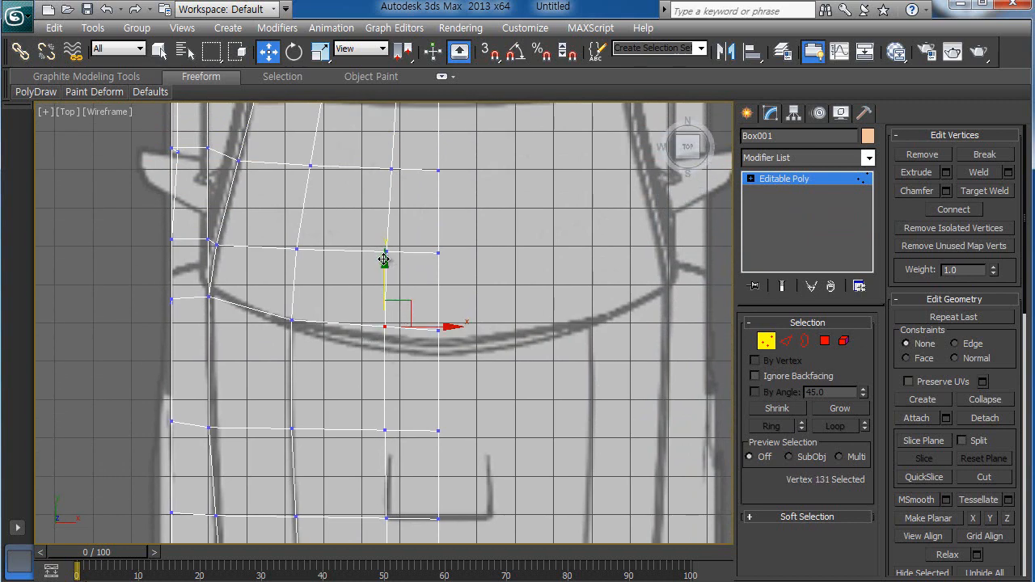
drag(384, 259, 385, 266)
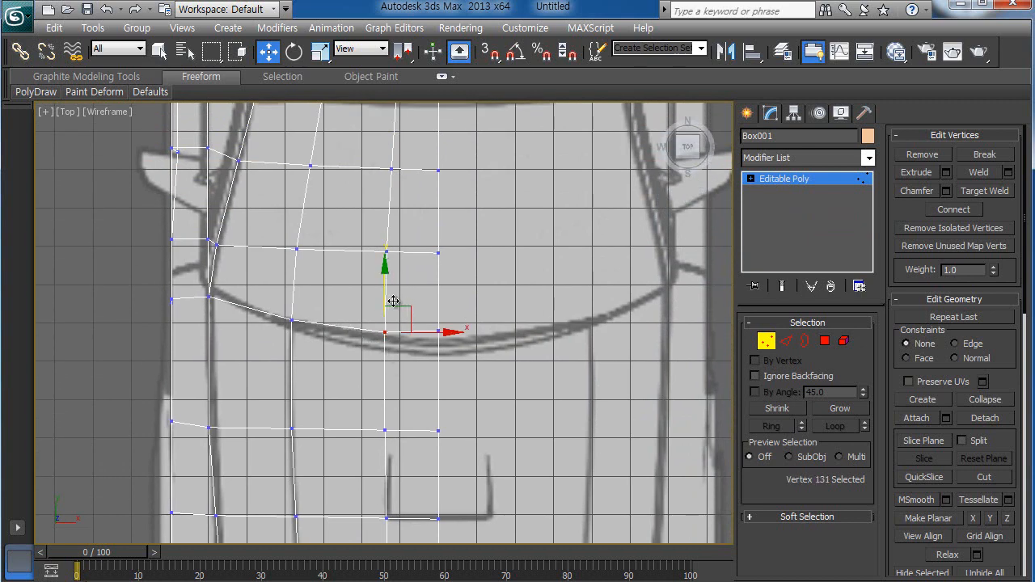
Step: Move the new loop's vertices in the two middle windshield rows slightly forward in the top view to curve both rows
middle_drag(397, 328, 390, 449)
drag(356, 331, 402, 387)
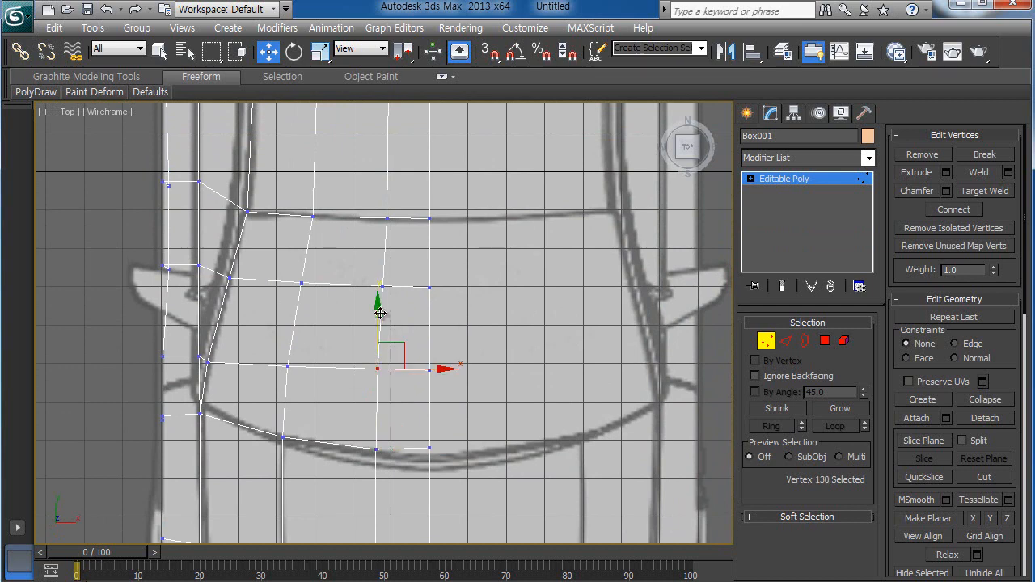
drag(376, 278, 401, 304)
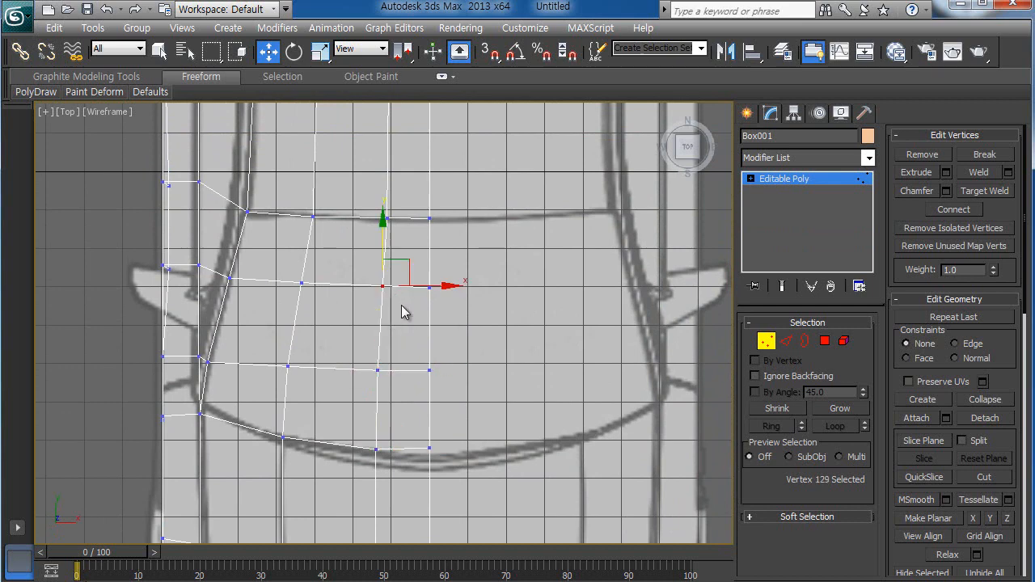
Step: Move the new loop's vertex at the rear window's roof-side edge slightly backward to follow the blueprint curve
middle_drag(403, 271, 430, 448)
middle_drag(403, 361, 405, 485)
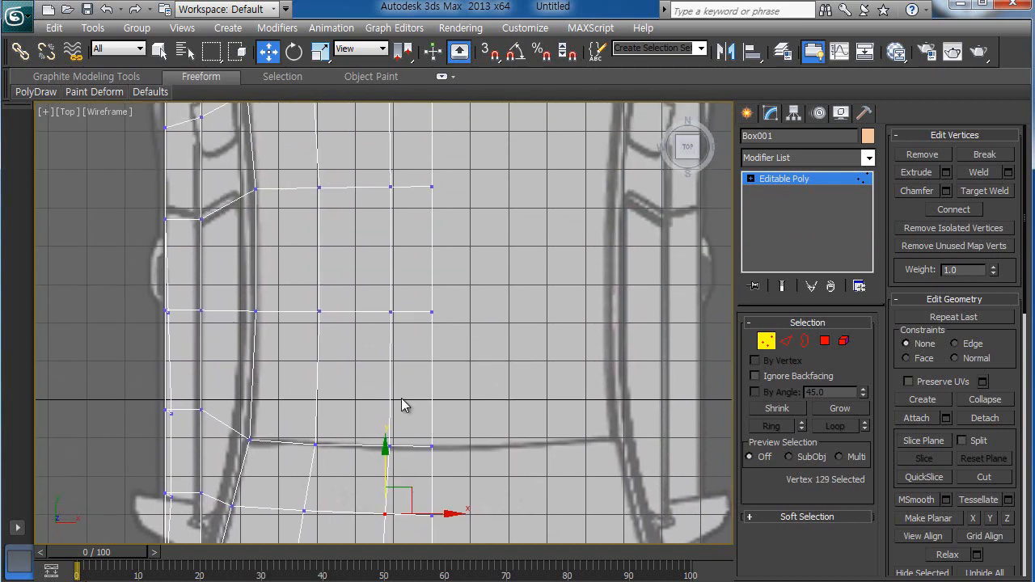
middle_drag(402, 338, 433, 421)
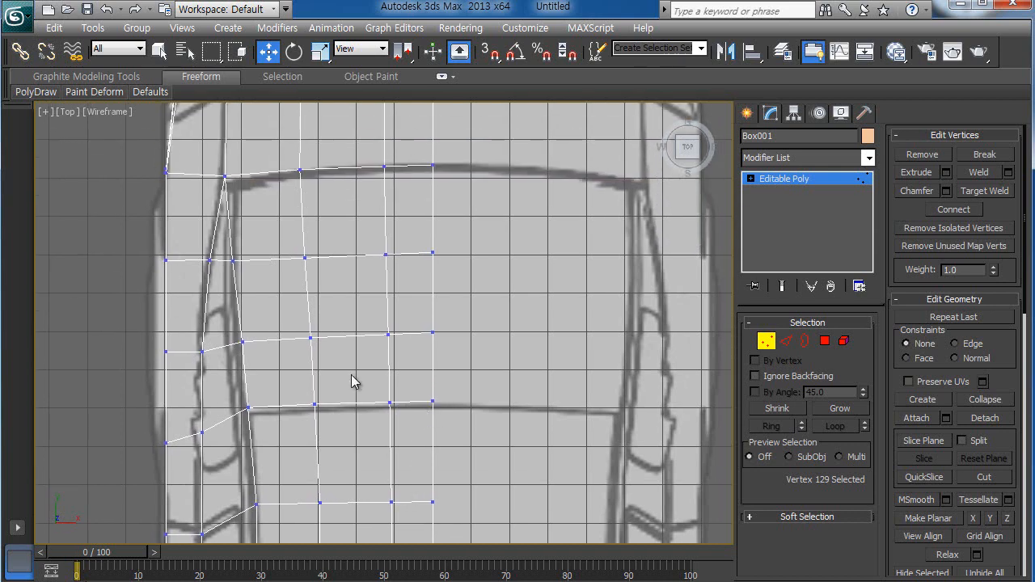
drag(353, 381, 405, 417)
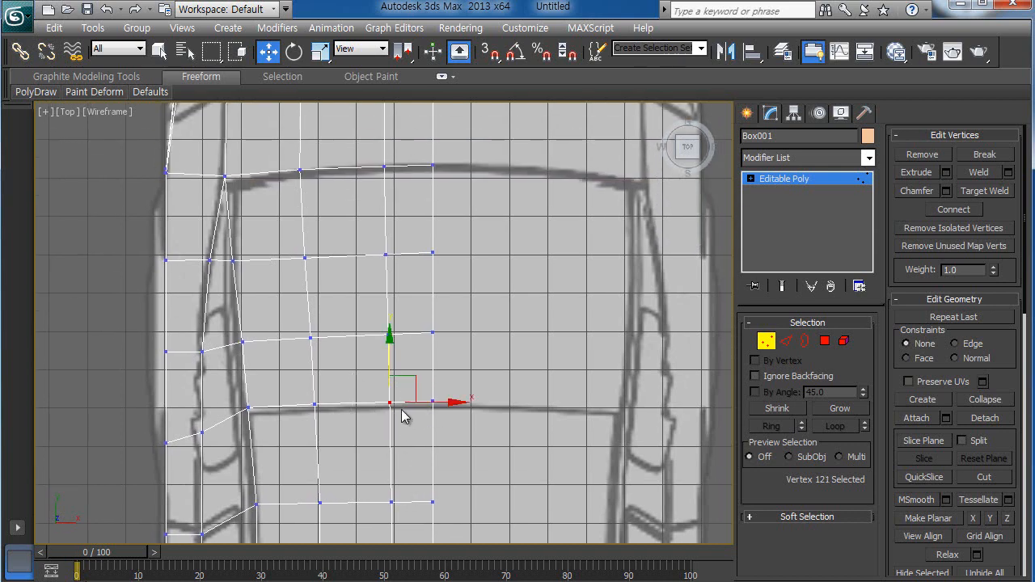
drag(391, 341, 390, 339)
click(390, 335)
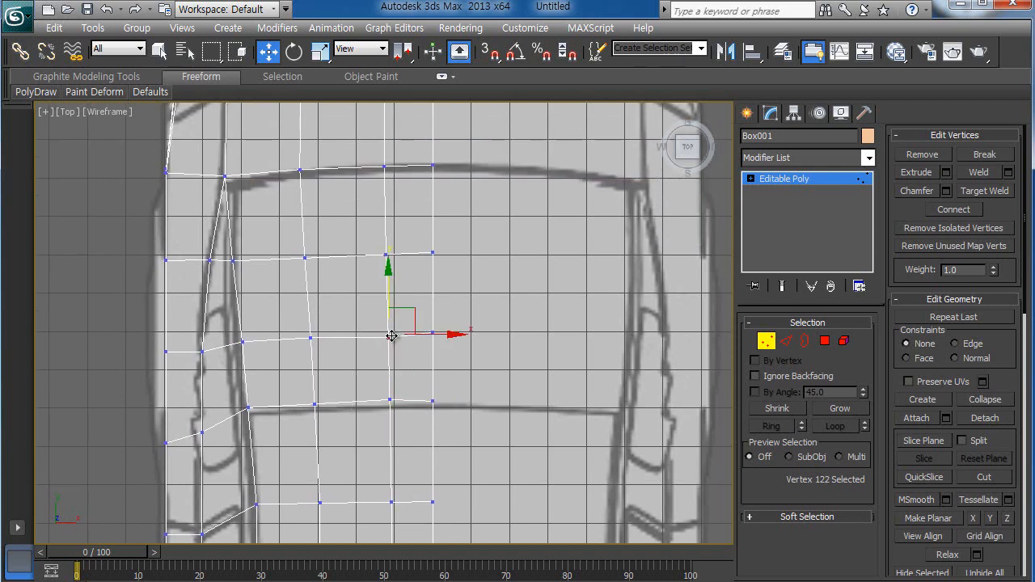
click(386, 392)
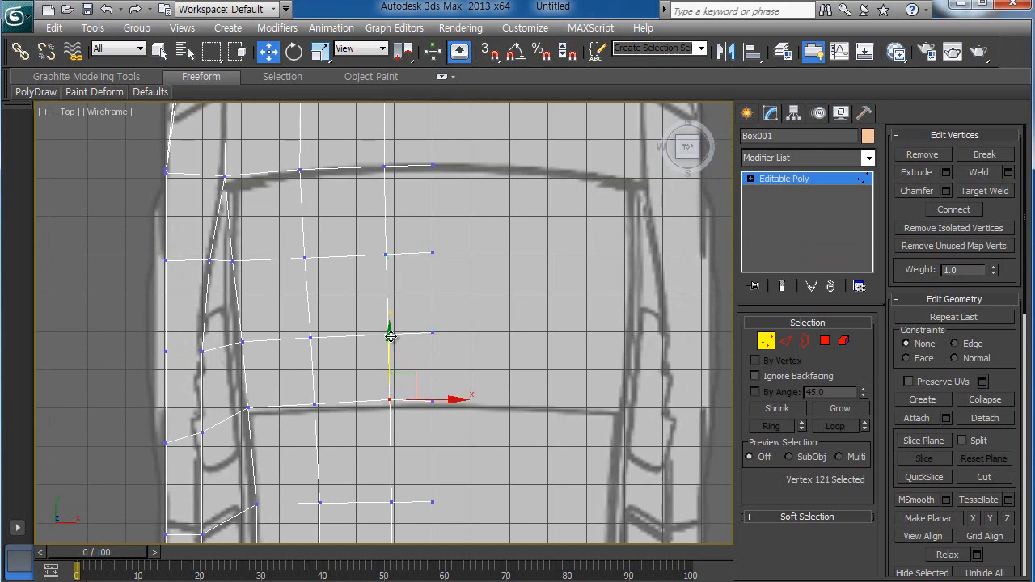
Step: Move the new loop's vertices in the two middle rear-window rows slightly backward to curve both rows
middle_drag(356, 320, 367, 393)
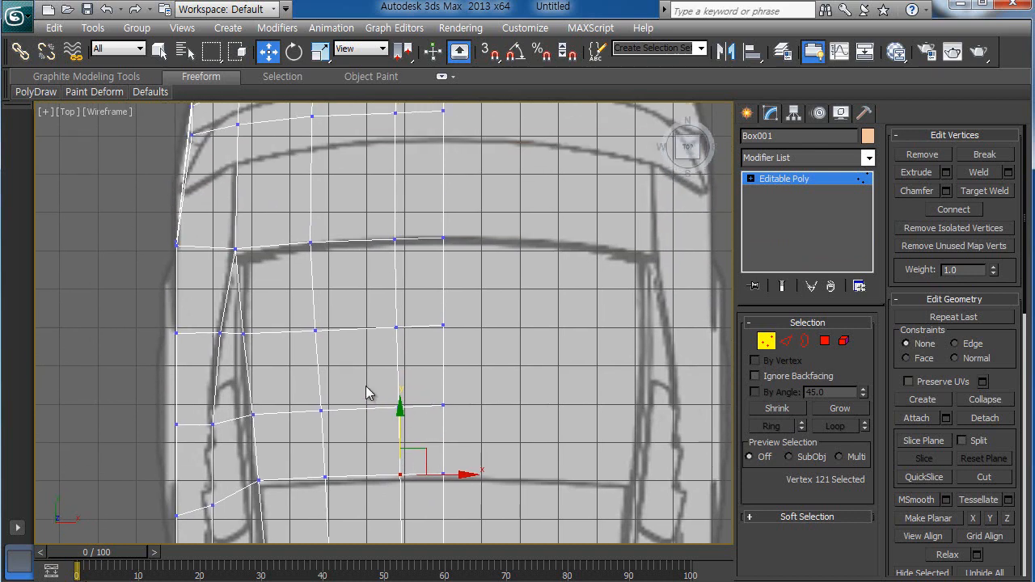
drag(409, 439, 408, 437)
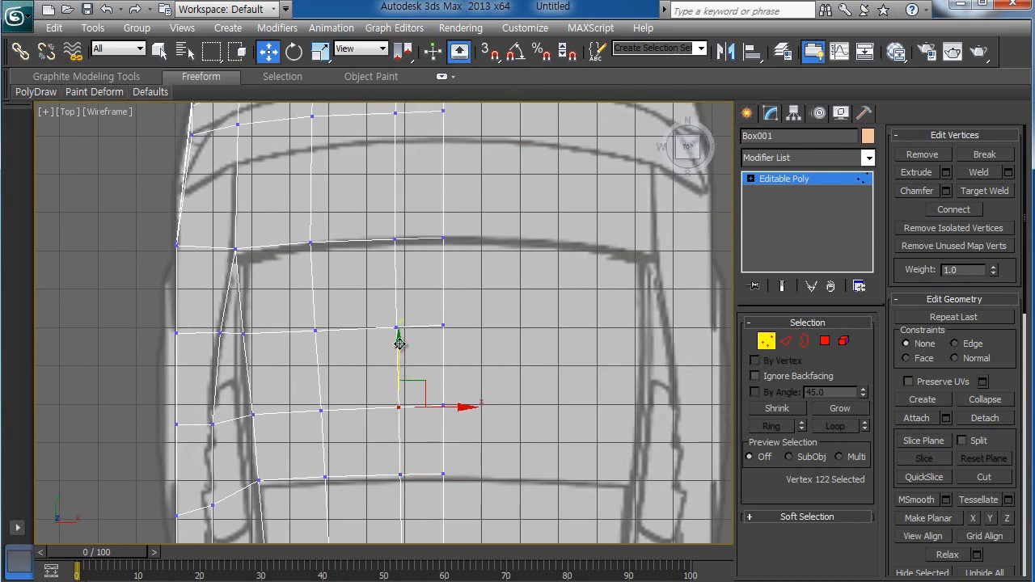
drag(400, 344, 415, 359)
drag(396, 264, 396, 264)
middle_drag(420, 344, 427, 447)
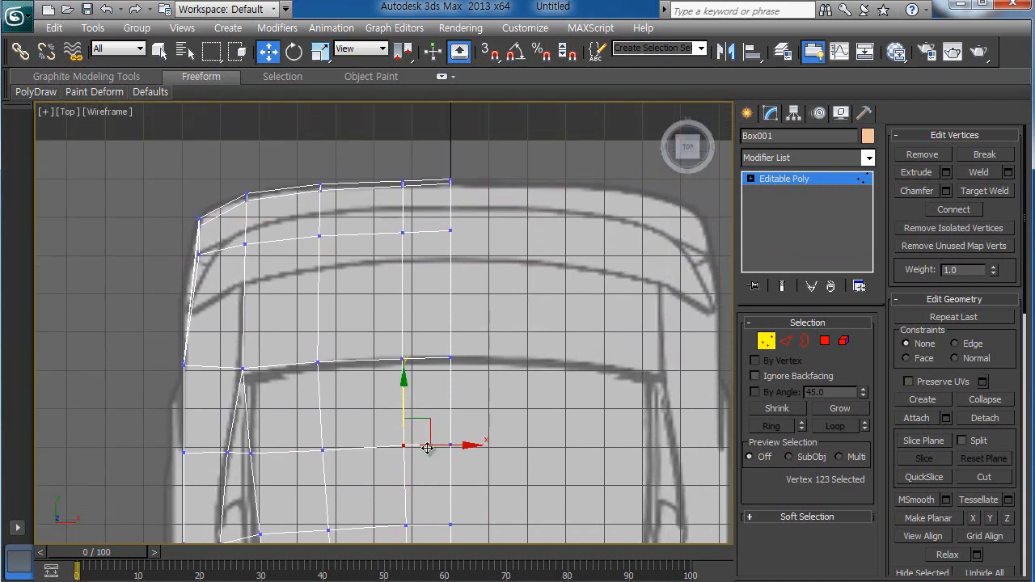
Step: Move the new loop's three vertices at the car's rear end slightly backward to round the tail along the blueprint
middle_drag(465, 316, 463, 384)
drag(422, 304, 422, 311)
middle_drag(420, 348, 419, 408)
scroll(420, 404, up, 2)
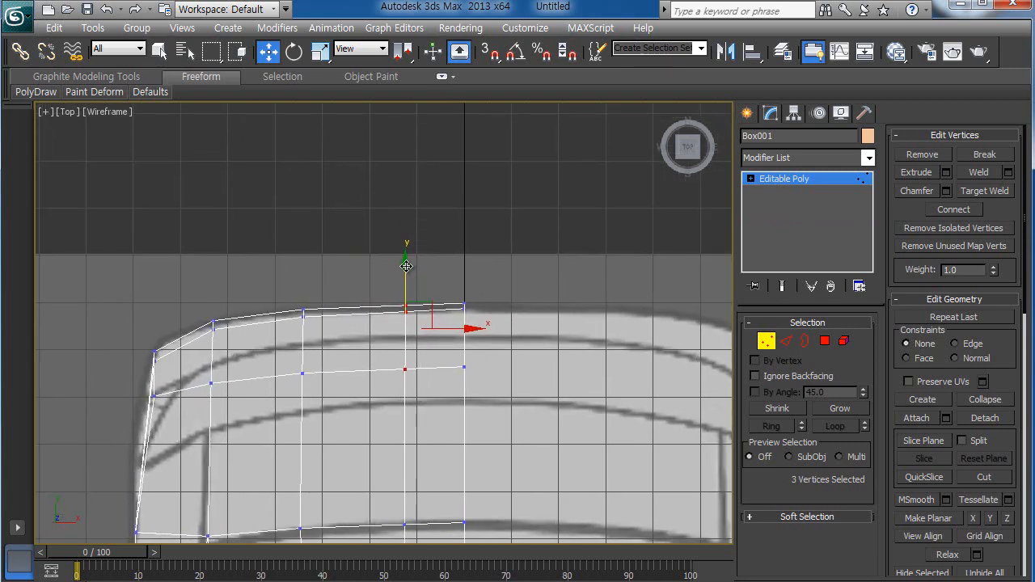
drag(406, 263, 406, 263)
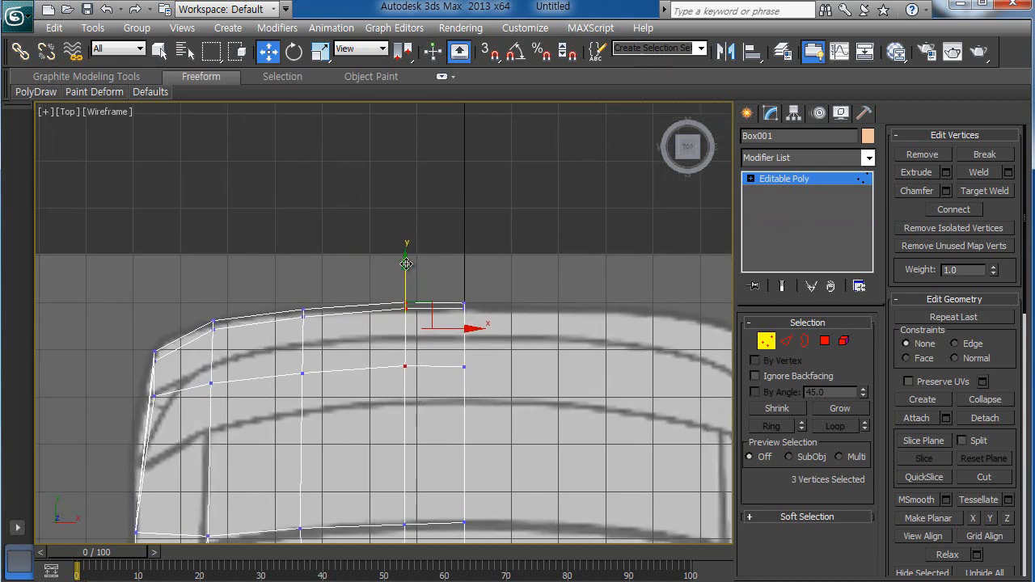
click(436, 287)
scroll(407, 327, down, 1)
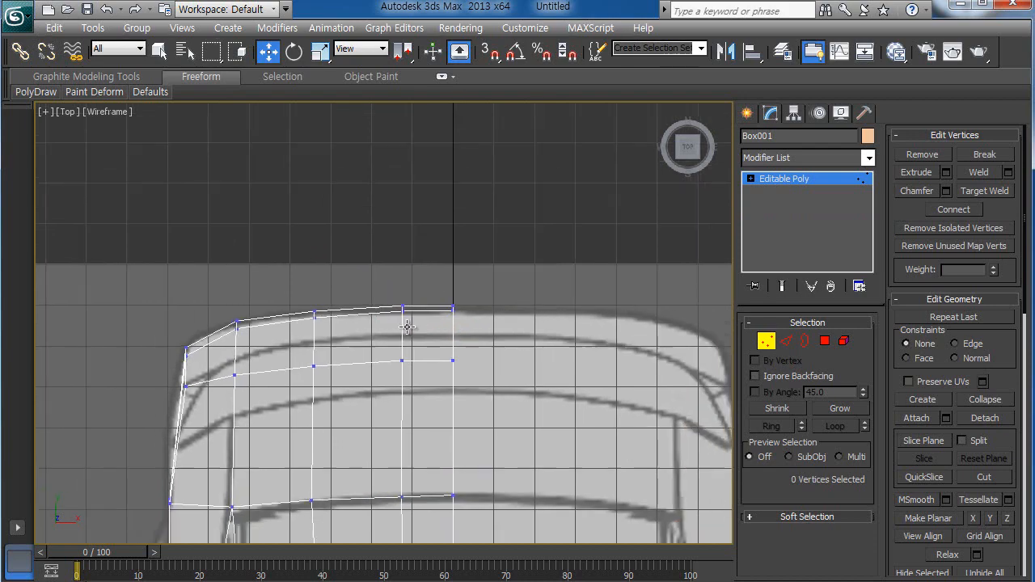
Step: Examine the curved rear rows of the mesh against the blueprint in the top view
scroll(388, 326, down, 3)
middle_drag(398, 386, 431, 351)
scroll(387, 333, up, 4)
mouse_move(357, 327)
middle_down()
mouse_move(406, 344)
mouse_move(361, 351)
mouse_move(360, 319)
middle_up()
scroll(374, 362, down, 1)
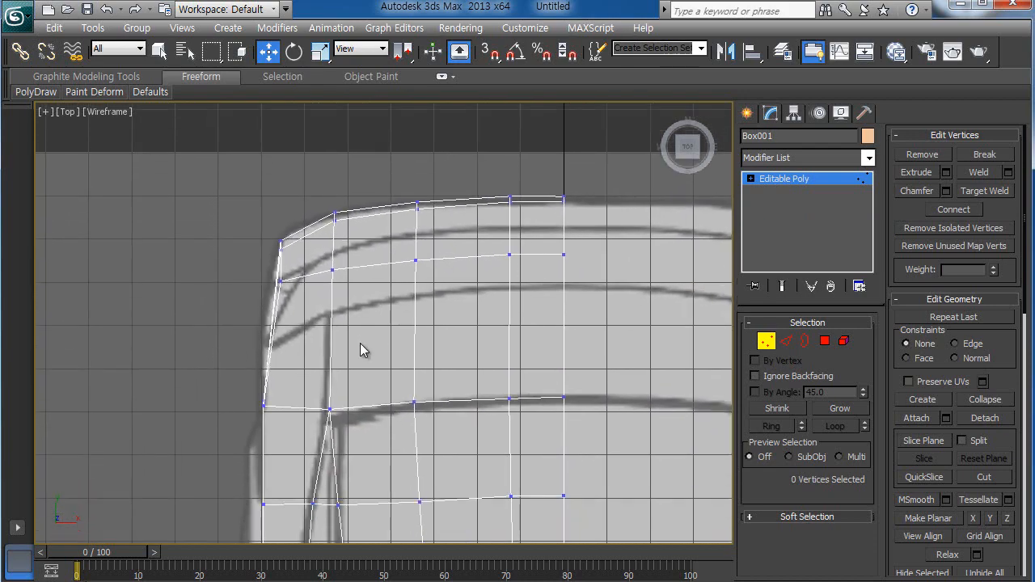
scroll(363, 363, down, 3)
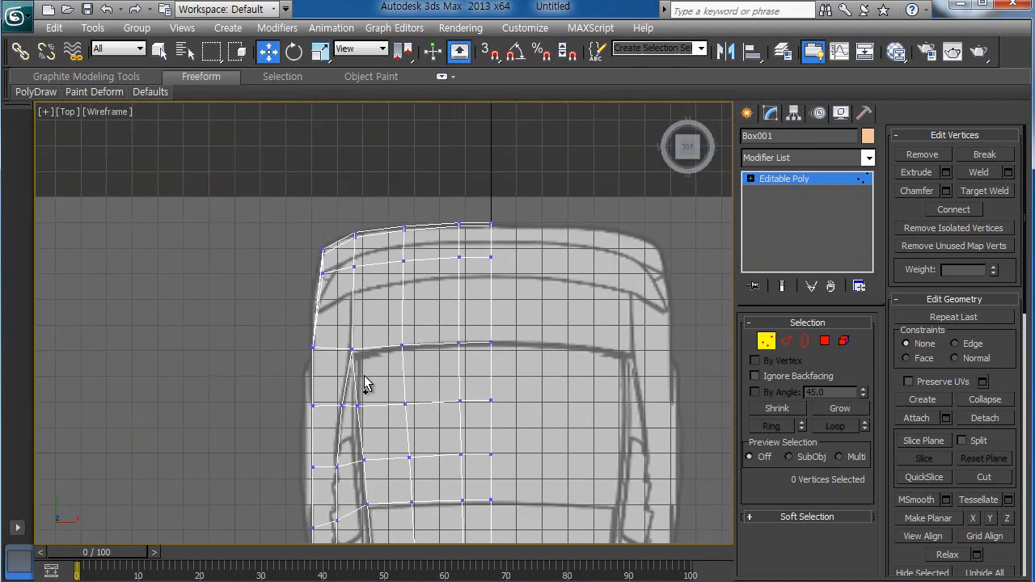
scroll(399, 388, down, 2)
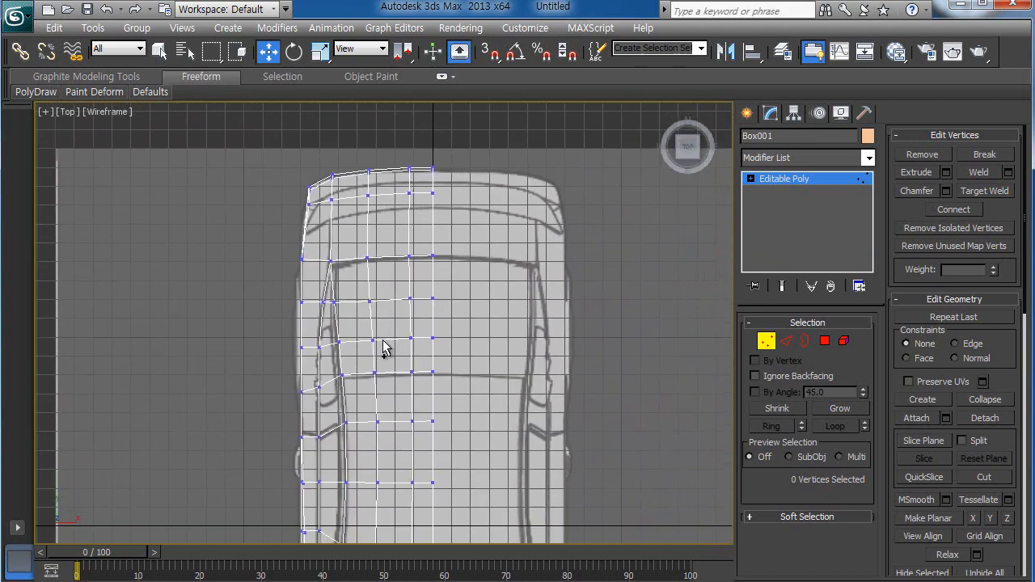
scroll(389, 346, up, 2)
Step: Examine the roof and windshield profile against the side blueprint in the left view, plus the shaded body in perspective
key(alt+w)
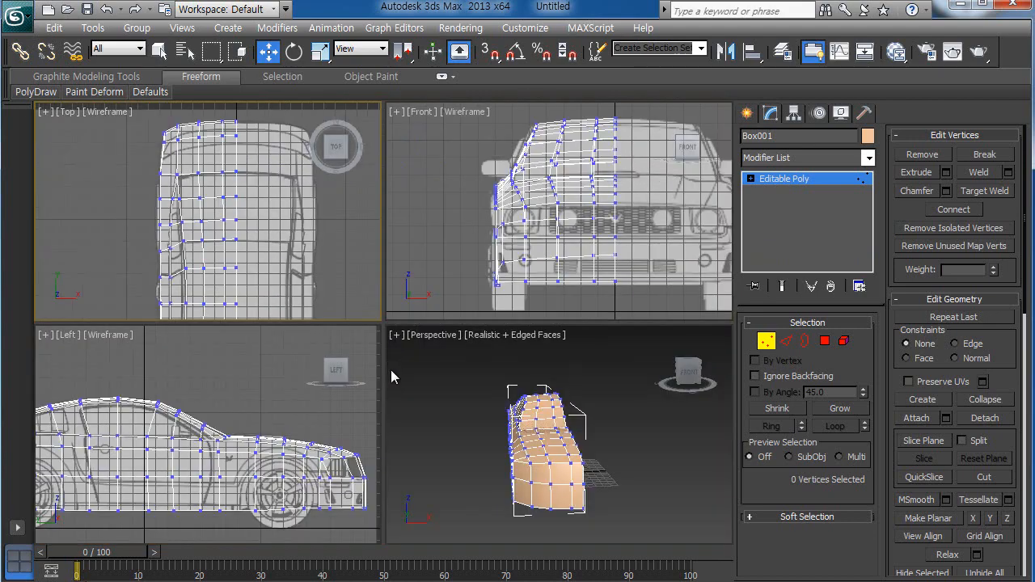
click(433, 402)
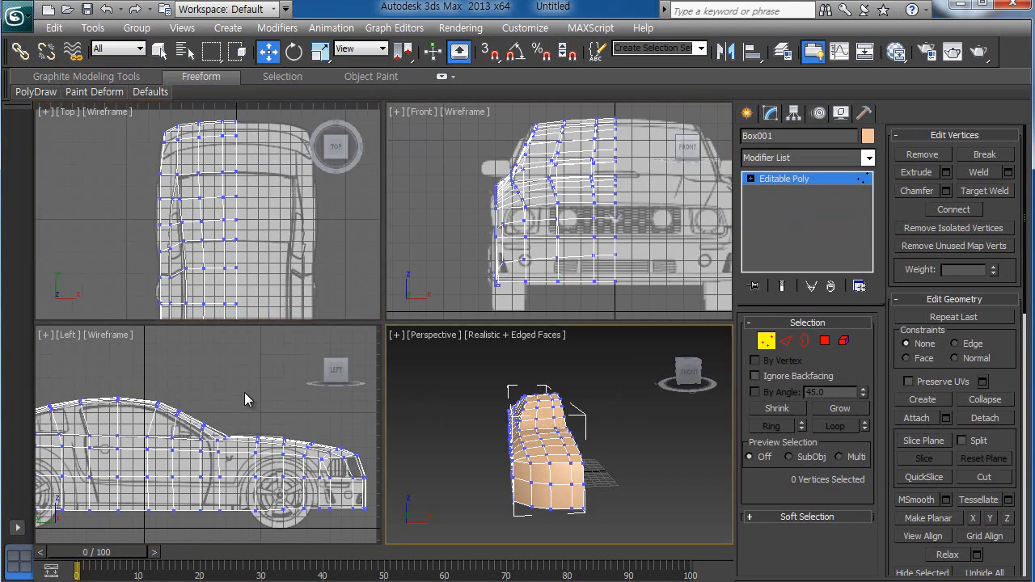
scroll(247, 389, up, 3)
key(alt+w)
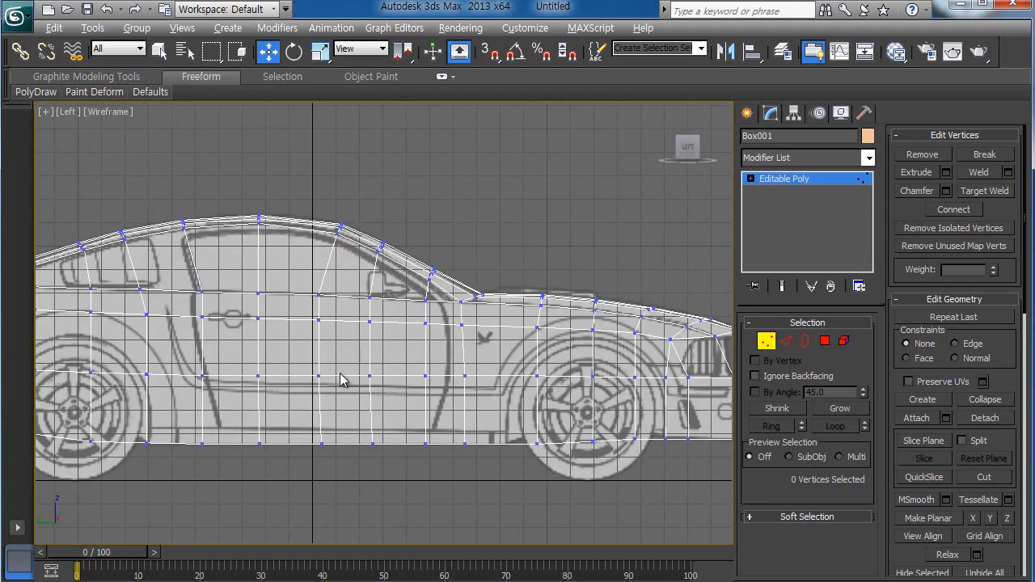
scroll(388, 419, up, 3)
scroll(405, 360, up, 3)
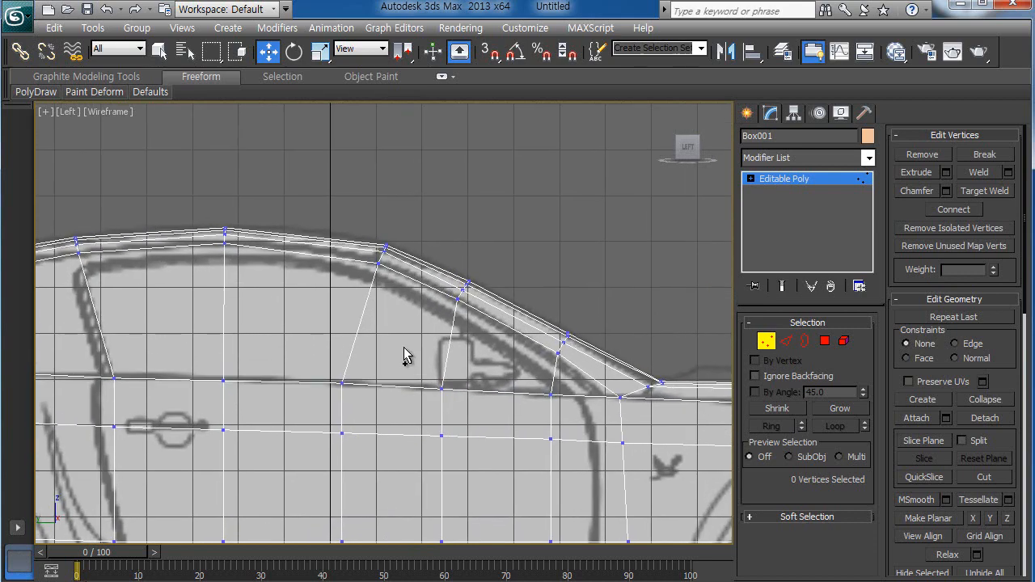
scroll(404, 356, down, 3)
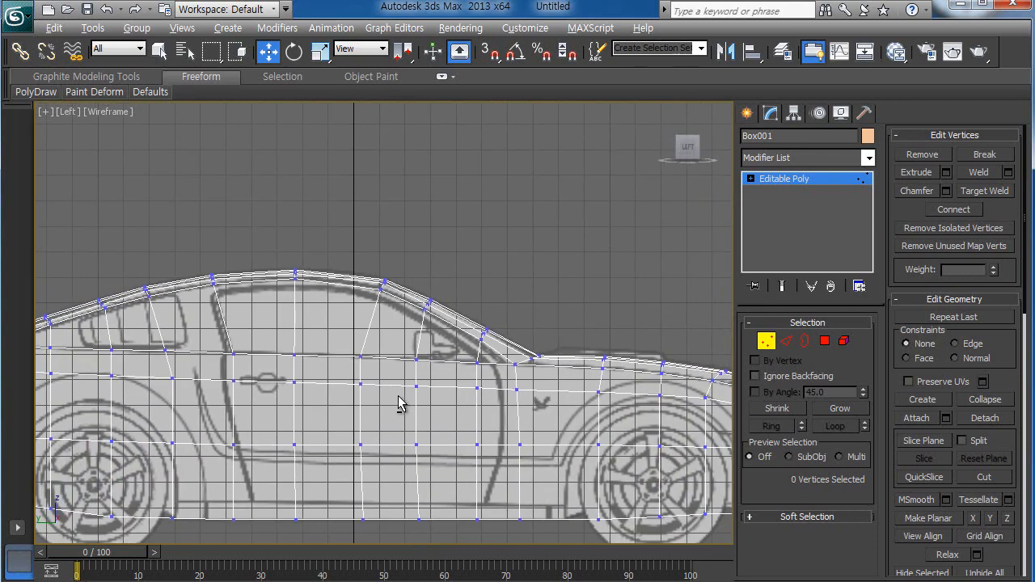
key(alt+w)
click(495, 421)
key(alt+w)
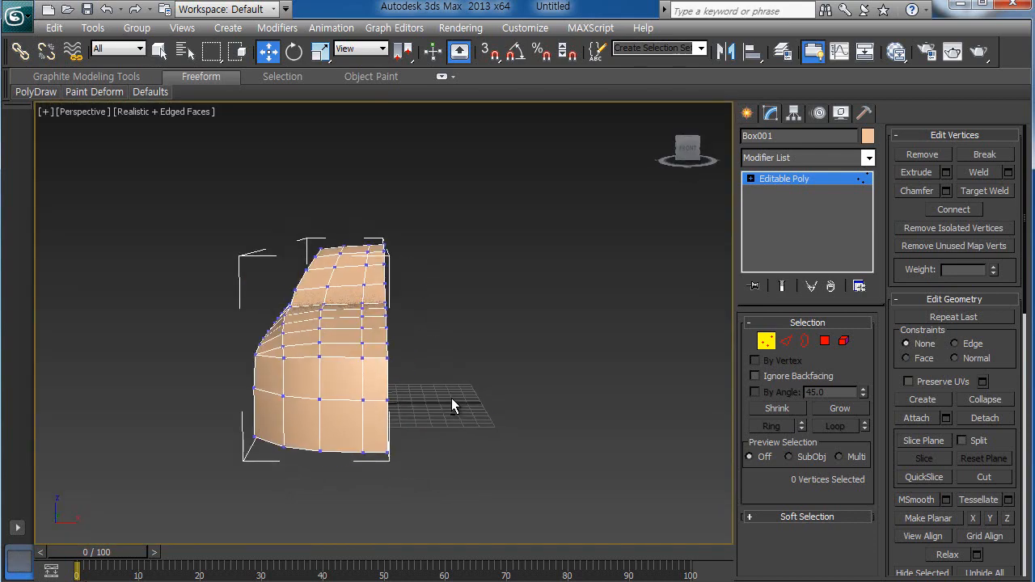
Step: Raise the new loop's four uppermost roof vertices slightly in the front view to match the blueprint's roofline
key(alt+w)
click(495, 258)
key(alt+w)
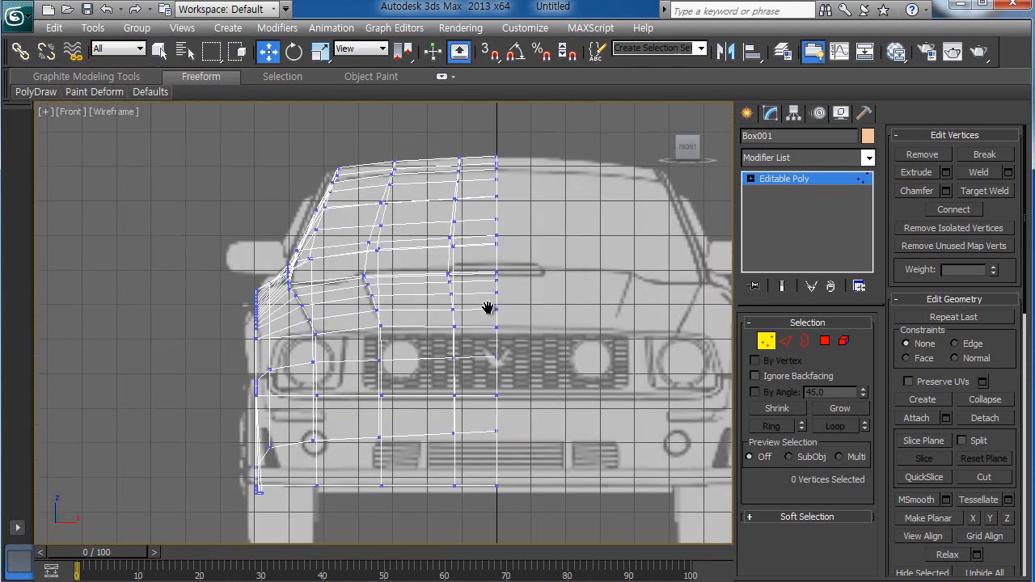
middle_drag(488, 309, 494, 409)
scroll(497, 380, up, 3)
middle_drag(501, 332, 423, 356)
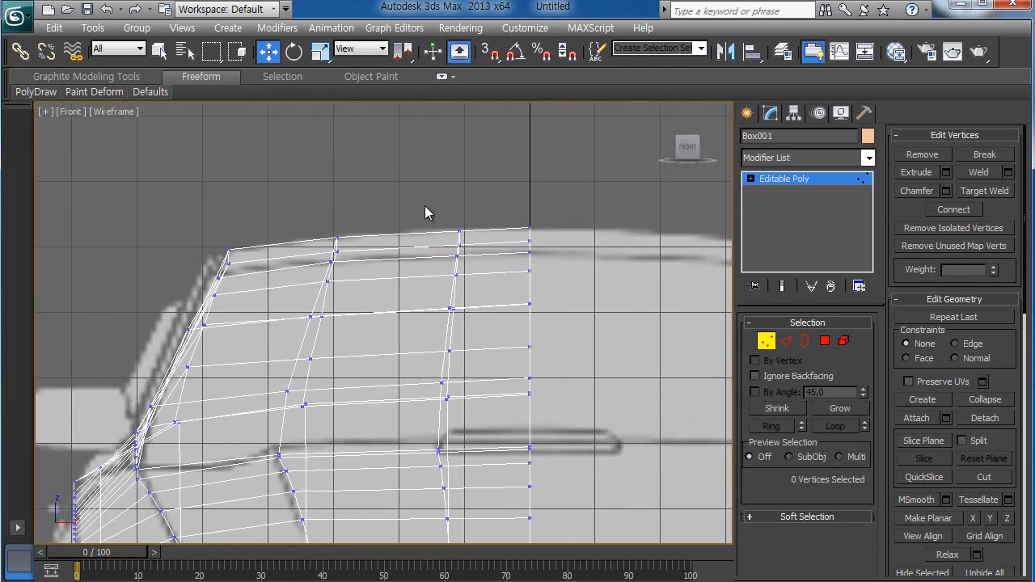
drag(428, 212, 485, 293)
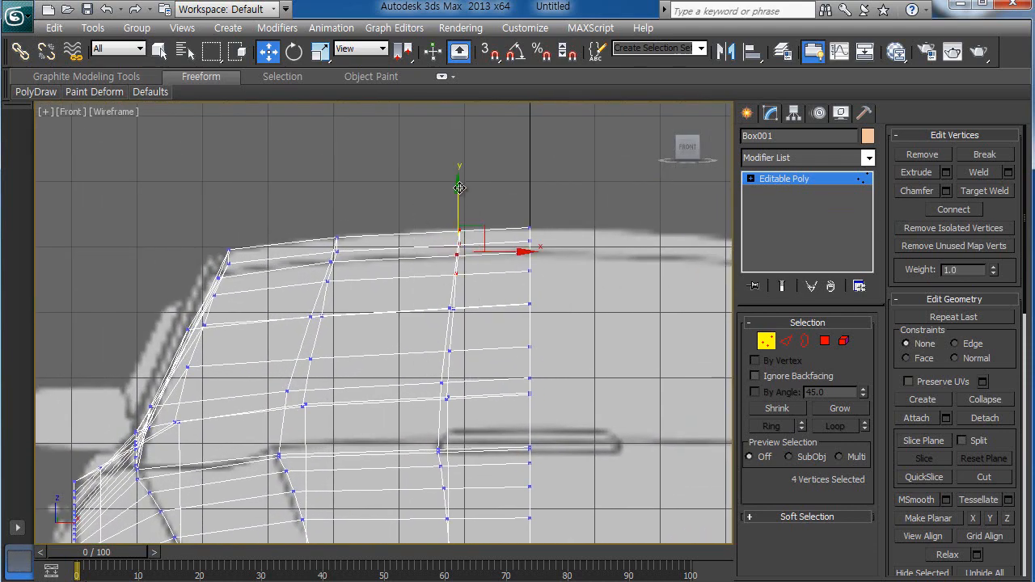
click(526, 227)
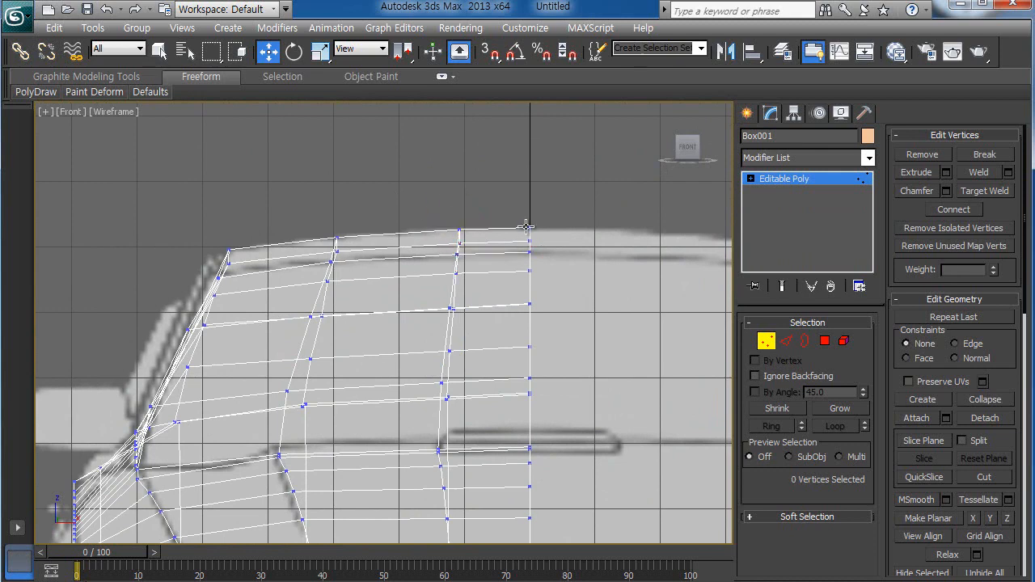
Step: Check the whole half-body mesh against the blueprints in the front and left views
scroll(490, 316, down, 5)
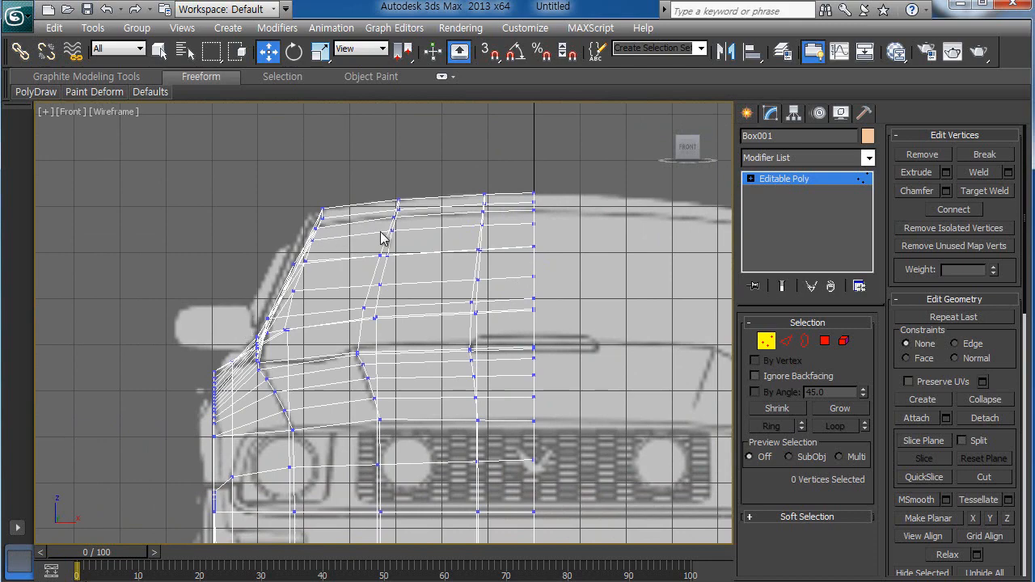
scroll(348, 350, down, 3)
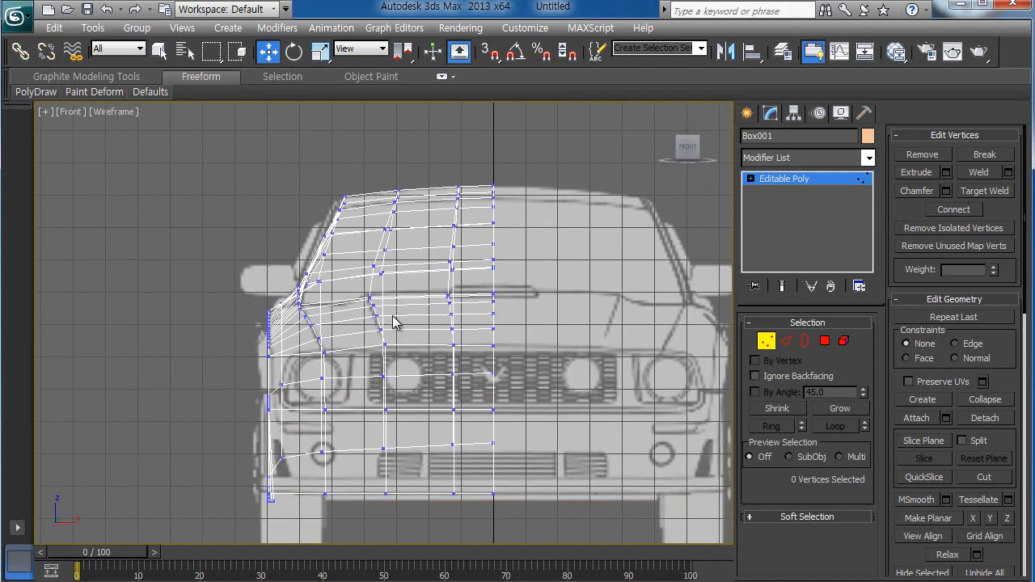
scroll(383, 411, down, 2)
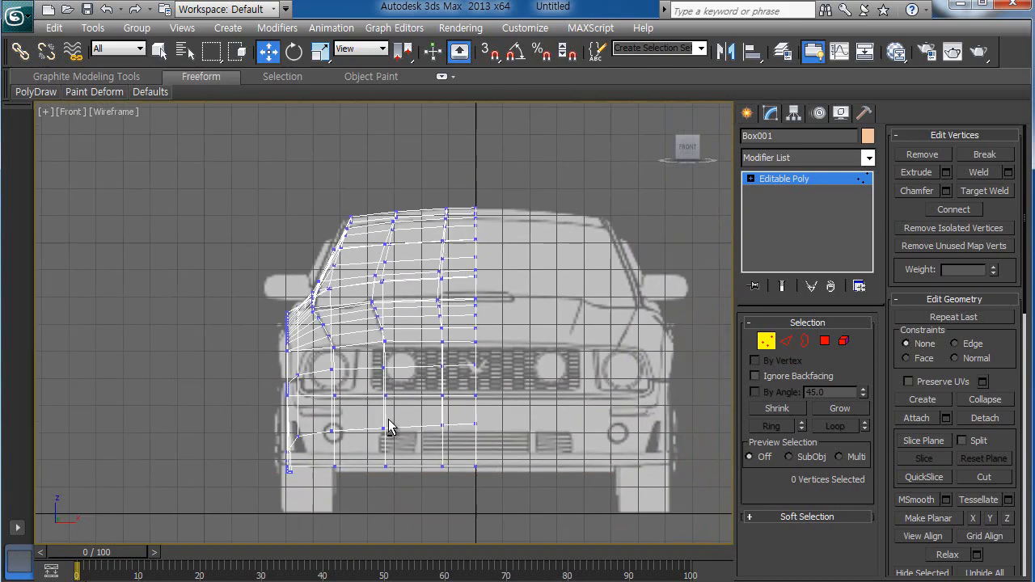
key(alt+w)
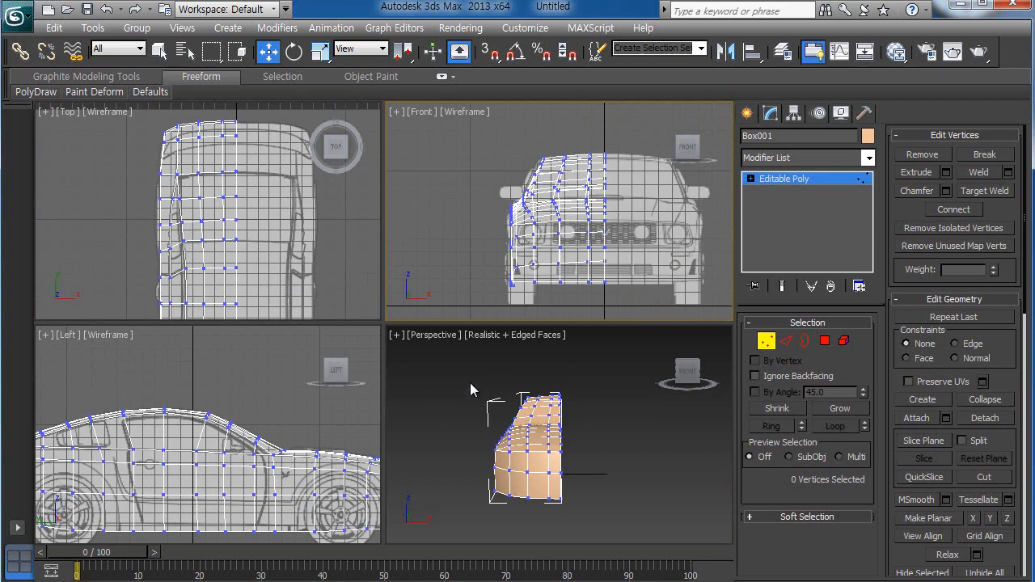
click(307, 273)
click(273, 387)
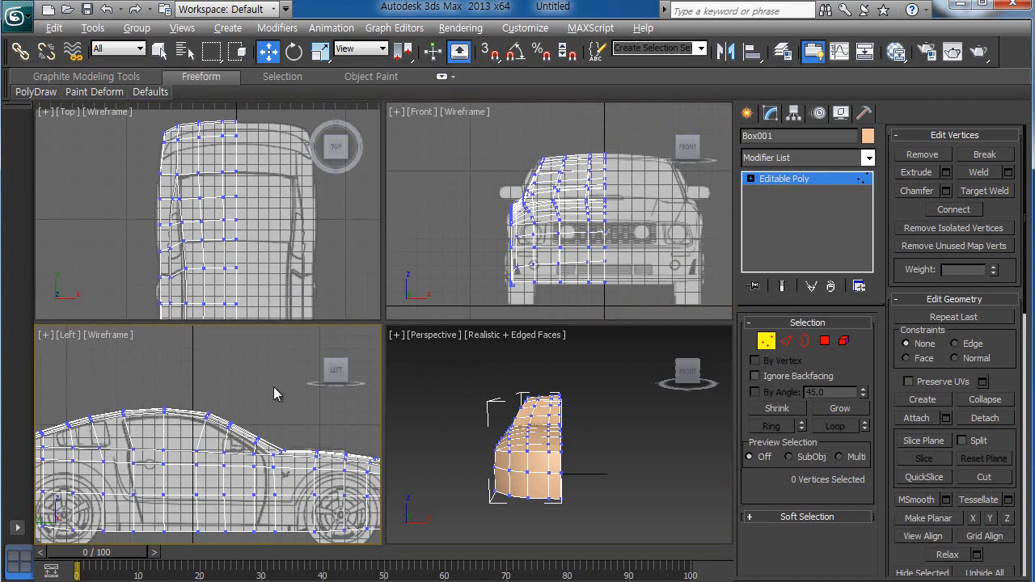
key(alt+w)
middle_drag(570, 449, 402, 430)
middle_drag(312, 422, 345, 419)
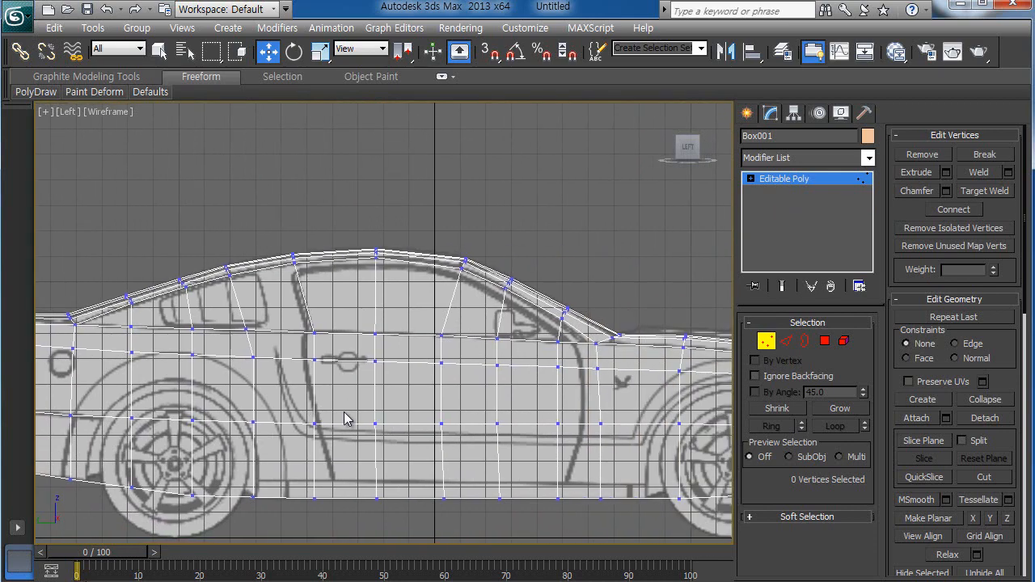
key(alt+w)
click(544, 439)
key(alt+w)
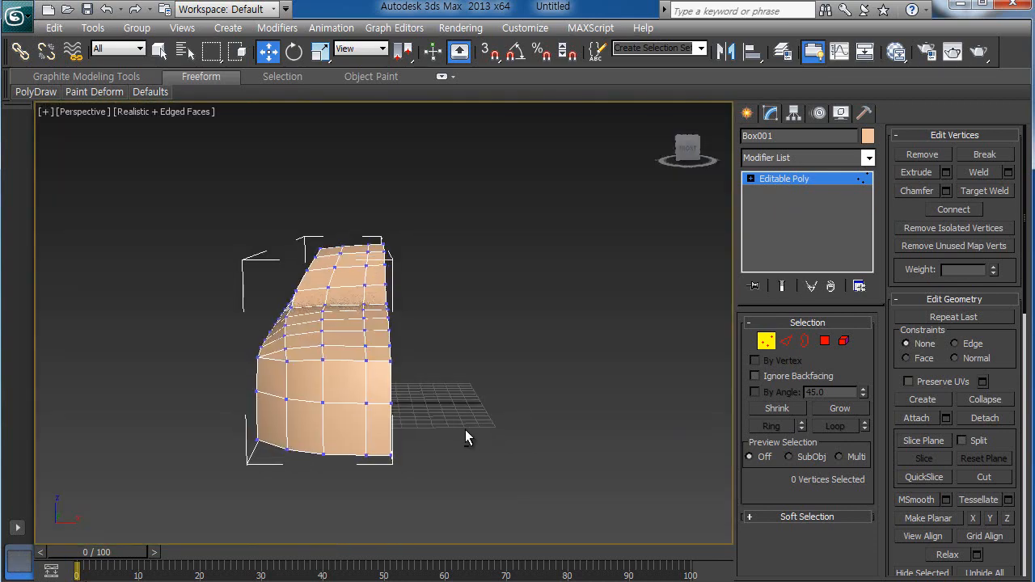
Step: Leave vertex editing, deselect the car body and inspect its side, nose and roof shape in the perspective view
alt+middle_drag(465, 430, 516, 462)
click(770, 340)
click(613, 417)
scroll(606, 520, down, 1)
scroll(538, 381, up, 3)
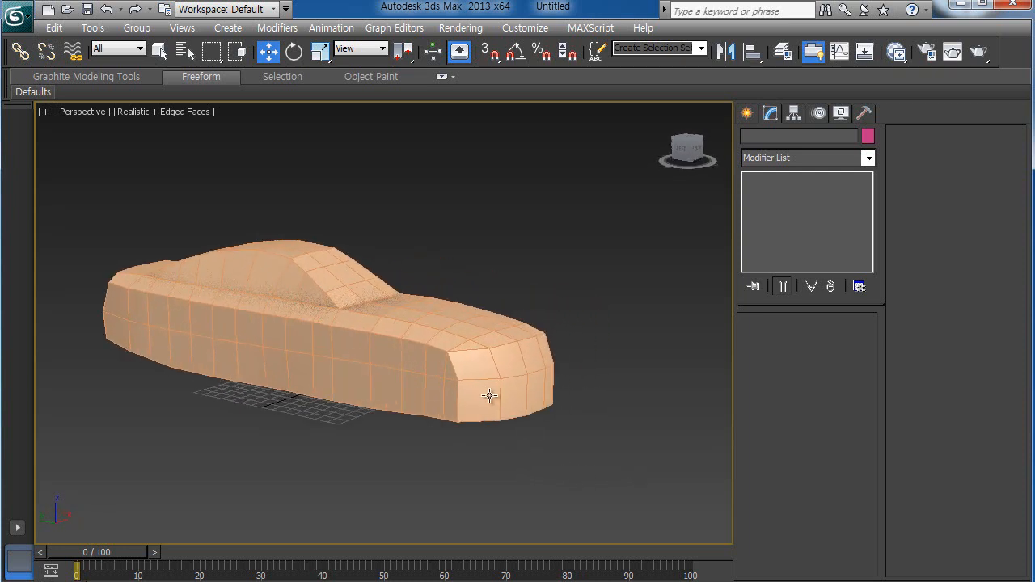
alt+middle_drag(491, 396, 507, 440)
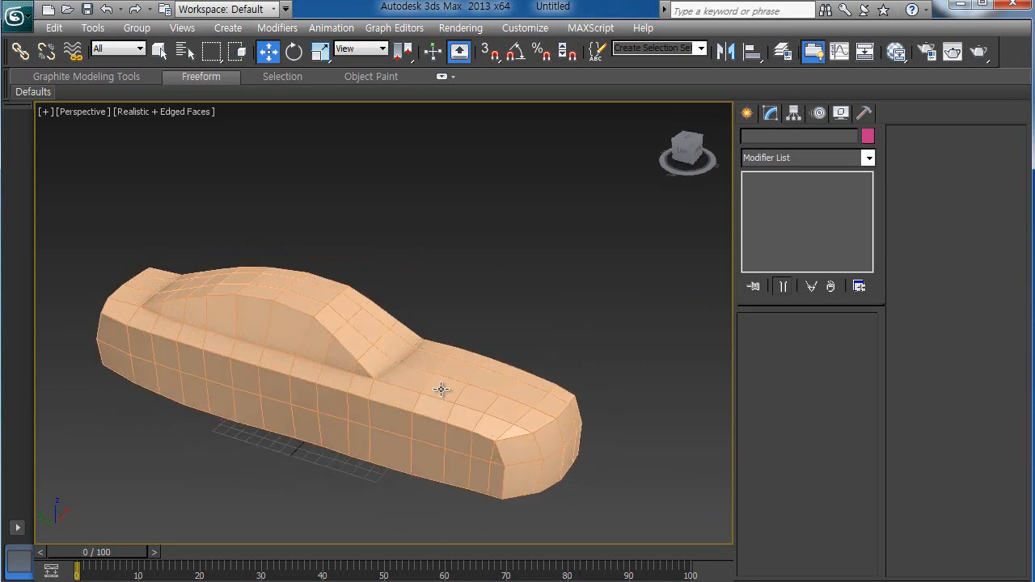
Step: Connect the seven lengthwise edges at the car's tail with 1 segment, pinch -1 and the slide reset to centre the new loop
alt+middle_drag(408, 439, 448, 436)
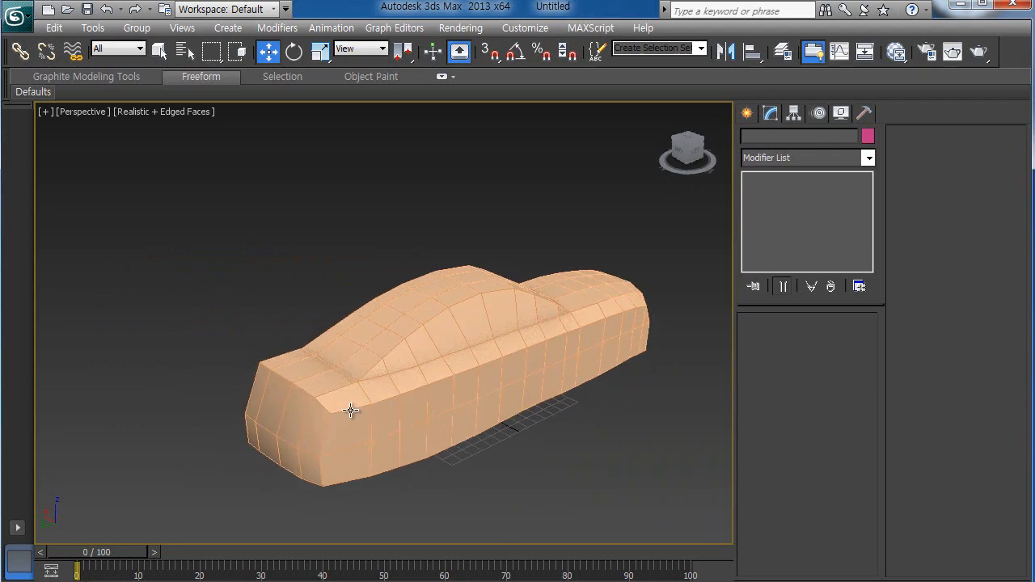
alt+middle_drag(351, 412, 428, 377)
scroll(380, 330, up, 2)
click(350, 344)
alt+middle_drag(349, 344, 319, 413)
click(786, 342)
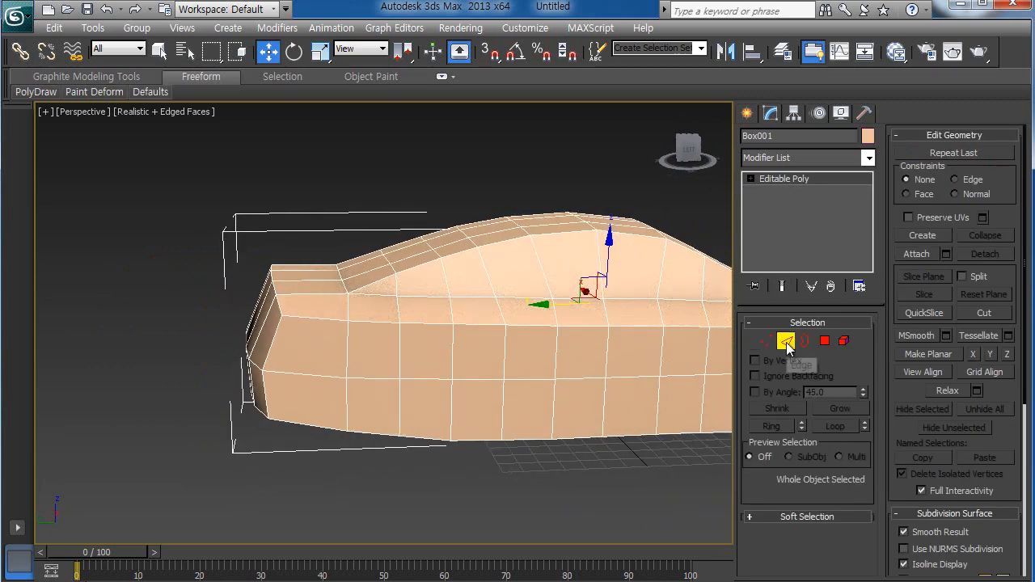
alt+middle_drag(383, 419, 374, 386)
drag(318, 246, 301, 435)
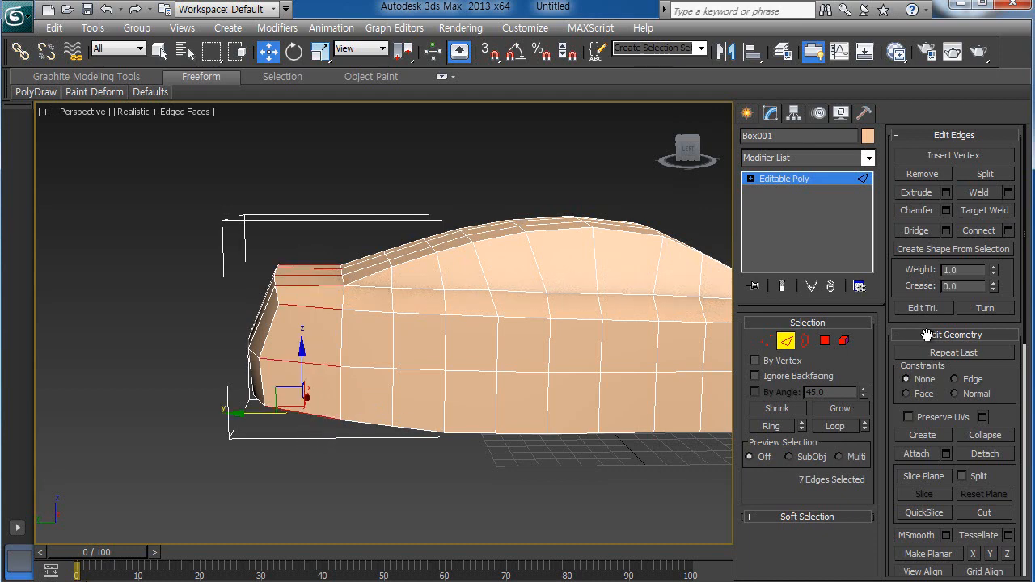
click(1009, 230)
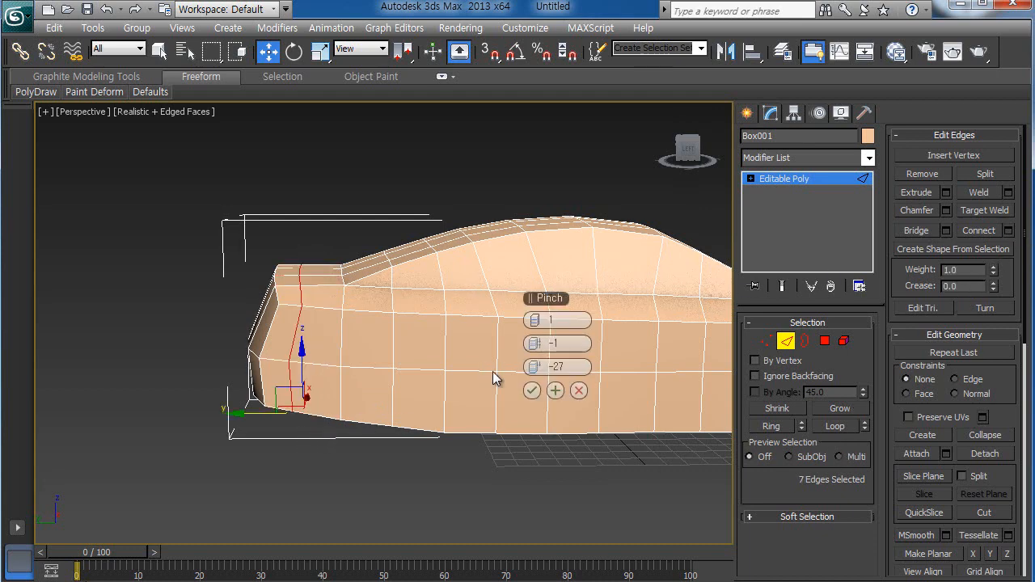
right_click(540, 368)
click(532, 392)
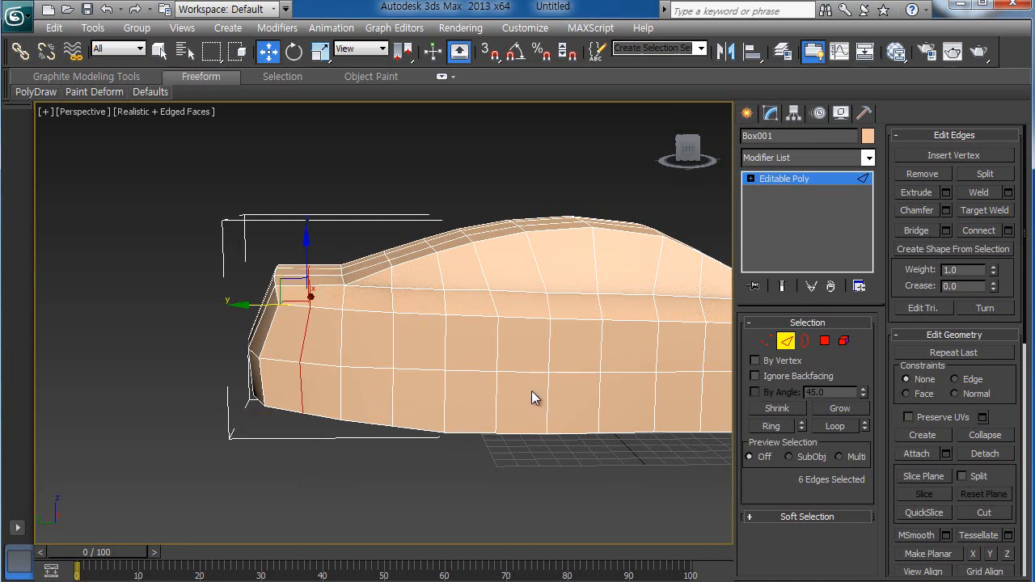
click(509, 483)
Step: Move the new tail loop's three outer side vertices slightly outward in the top view to follow the blueprint's body outline
key(alt+w)
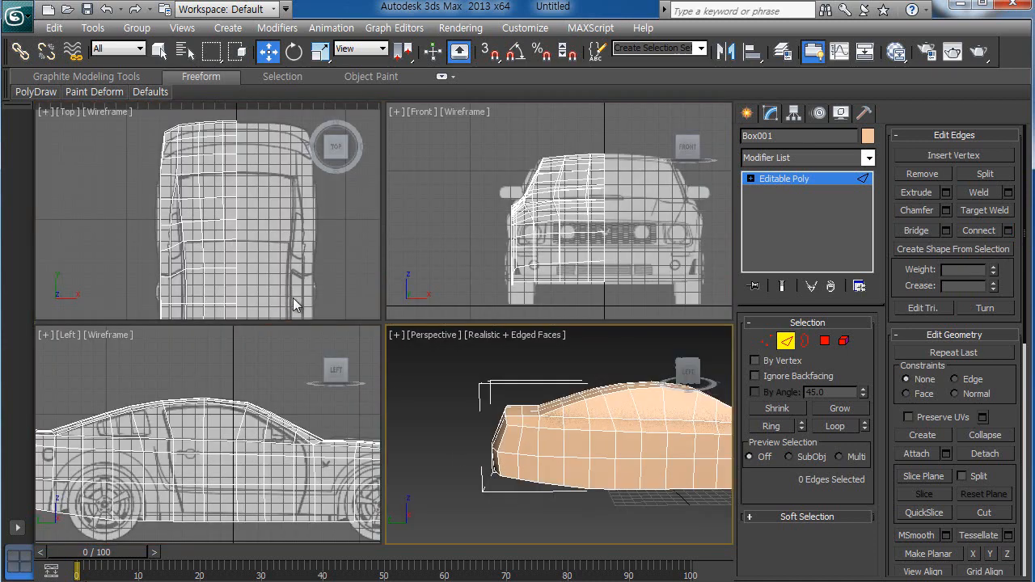
click(291, 281)
key(alt+w)
middle_drag(334, 304, 338, 314)
scroll(338, 314, up, 5)
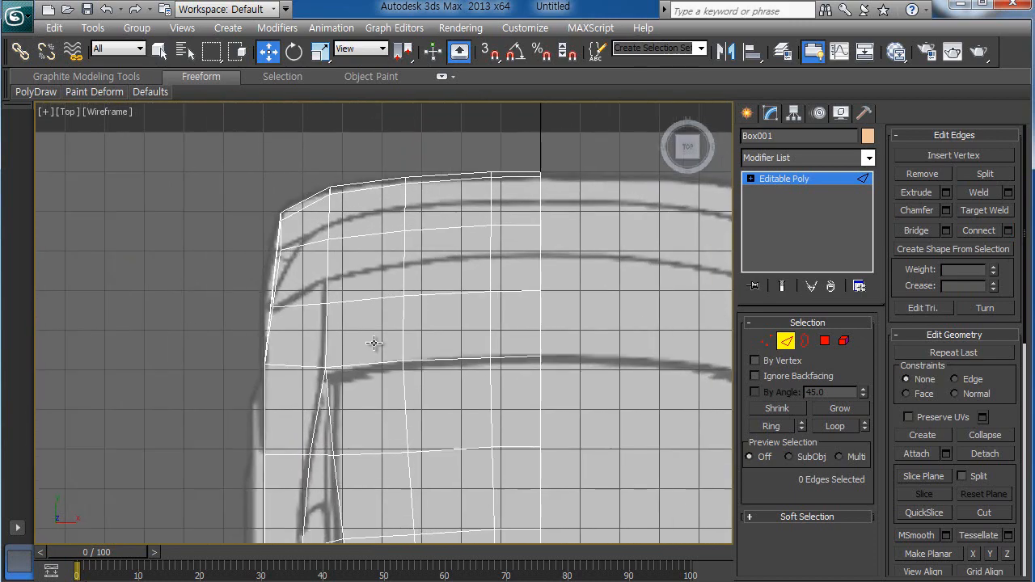
click(766, 341)
scroll(418, 354, up, 2)
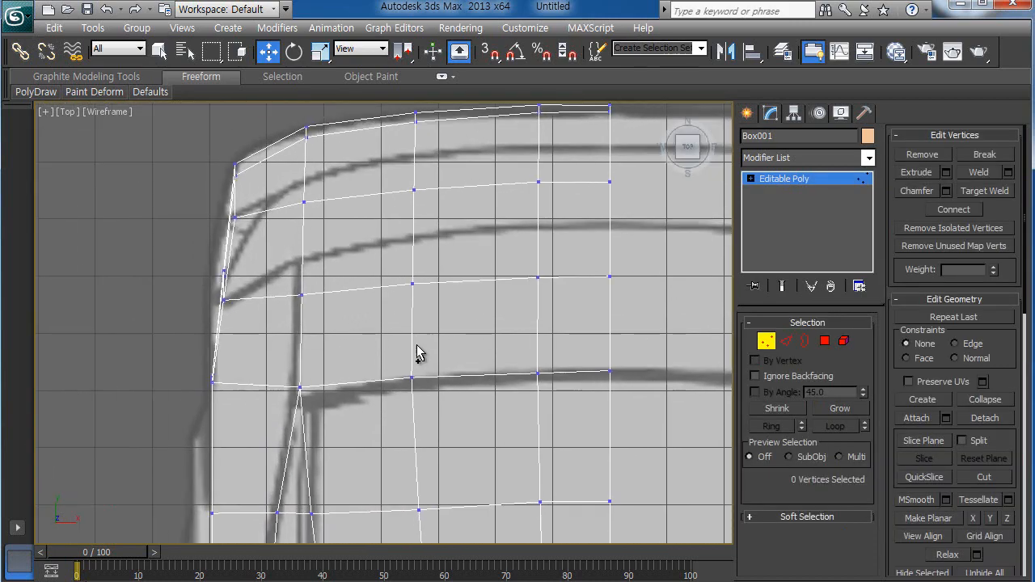
drag(169, 235, 225, 324)
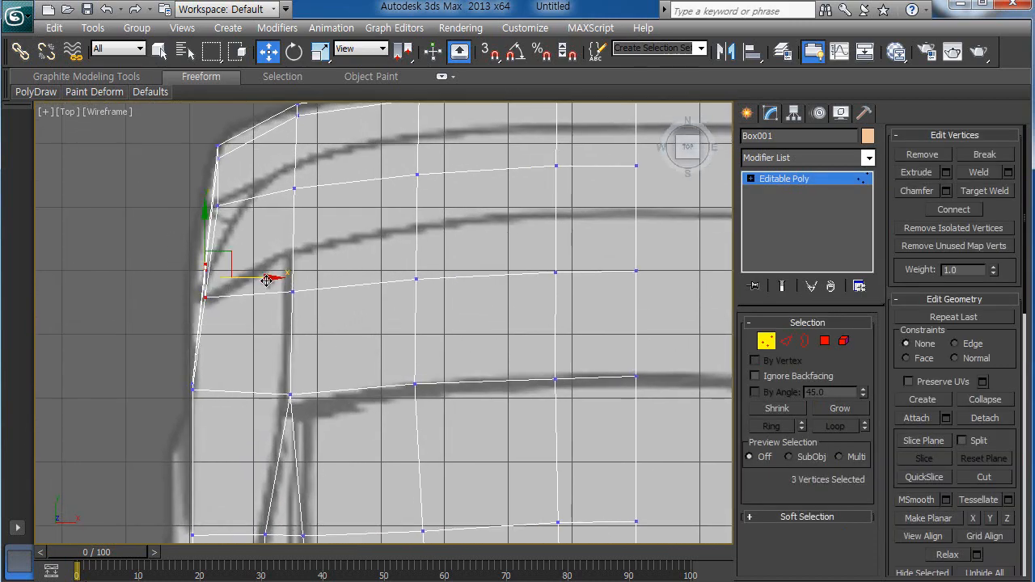
drag(266, 280, 258, 279)
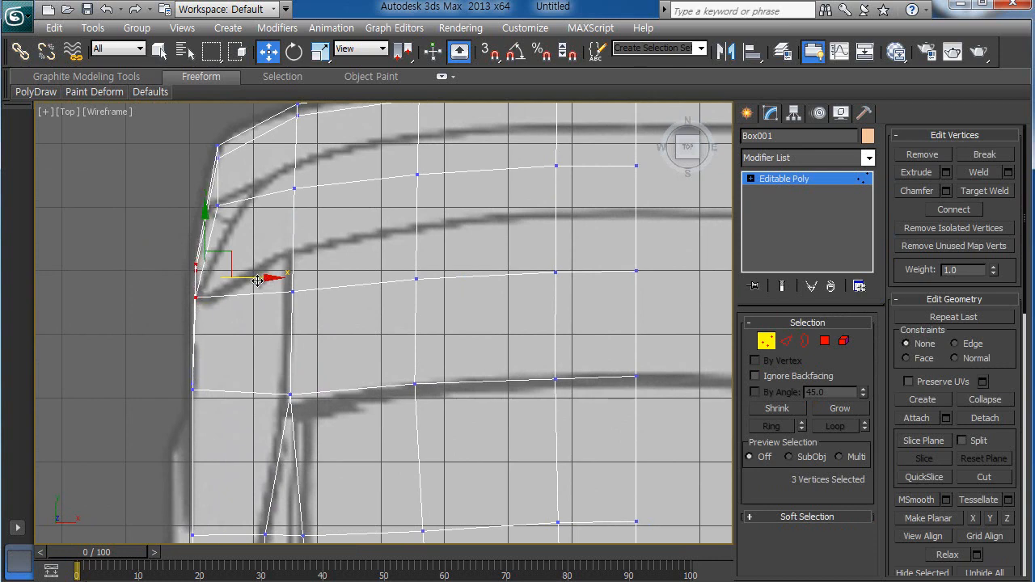
middle_drag(231, 293, 191, 359)
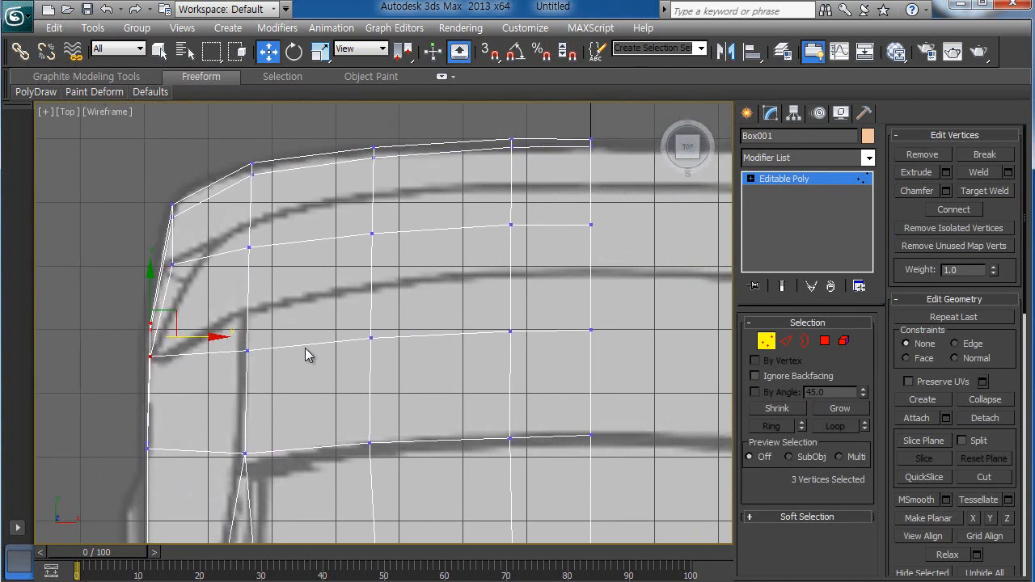
click(111, 308)
scroll(271, 351, down, 3)
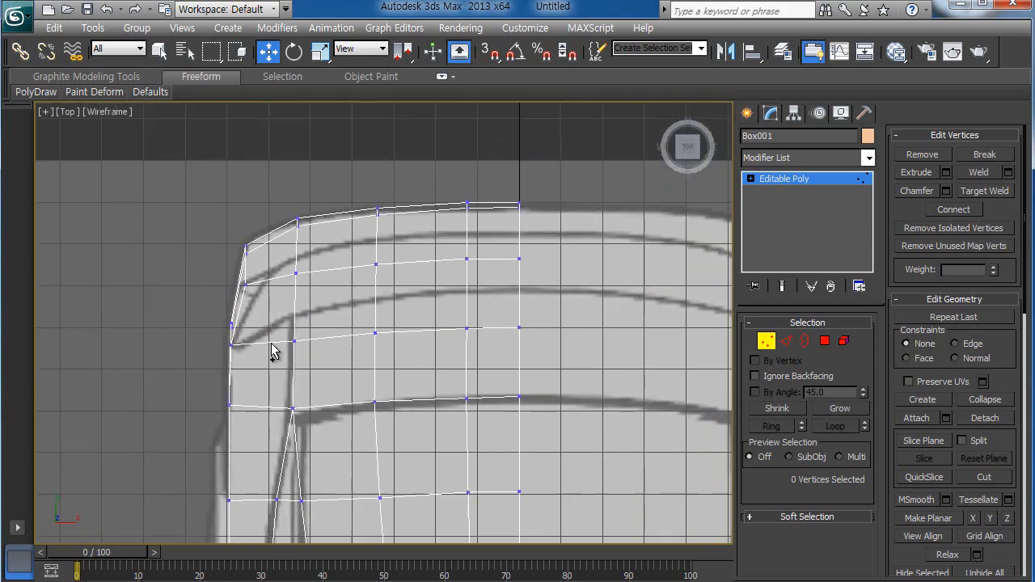
Step: Examine the tail and rear wheel area of the mesh against the side blueprint in the left view
key(alt+w)
click(231, 365)
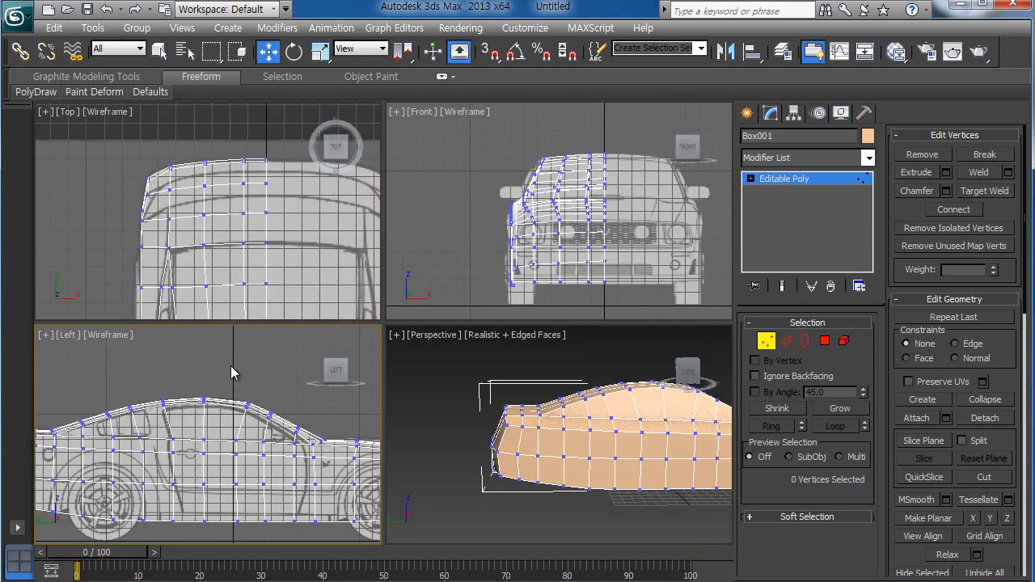
key(alt+w)
middle_drag(248, 363, 580, 357)
scroll(462, 375, up, 4)
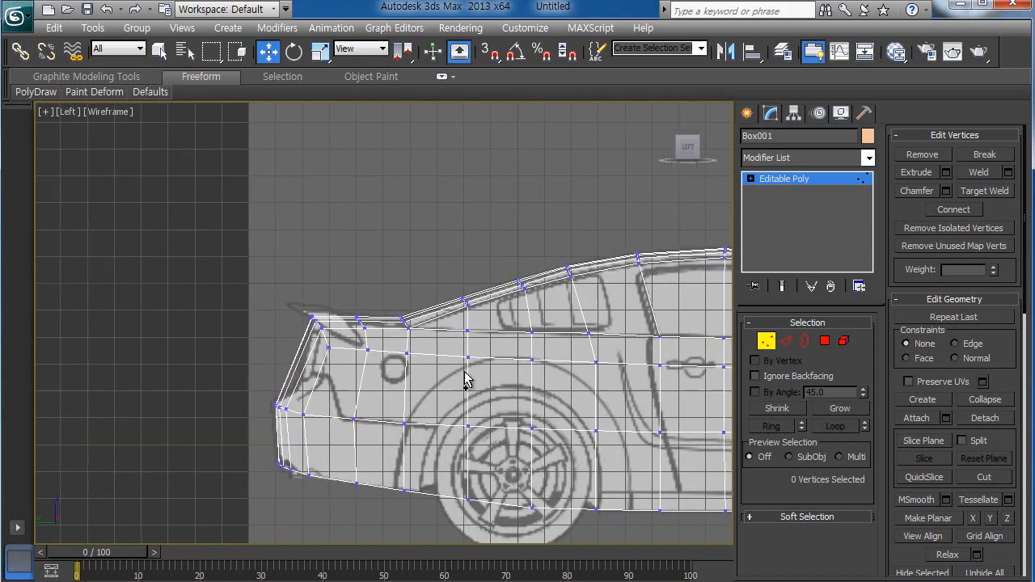
scroll(479, 356, up, 2)
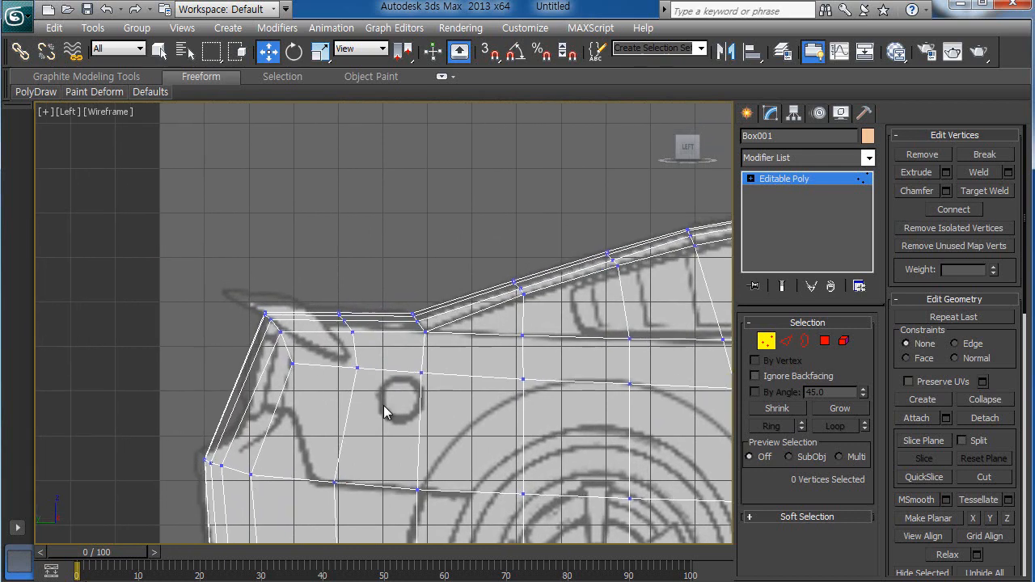
middle_drag(383, 405, 386, 353)
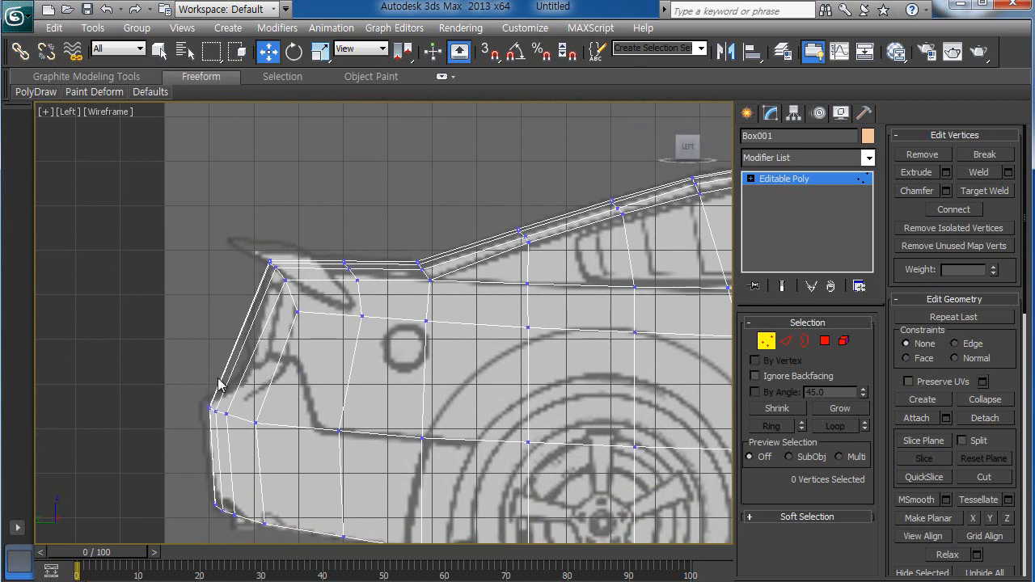
scroll(389, 356, down, 2)
scroll(307, 319, up, 2)
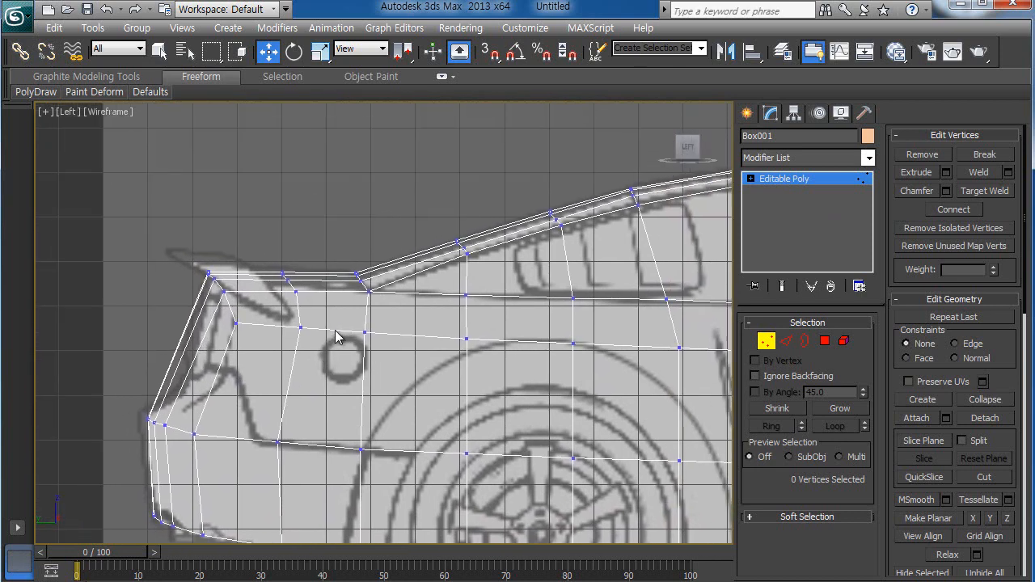
scroll(400, 407, down, 3)
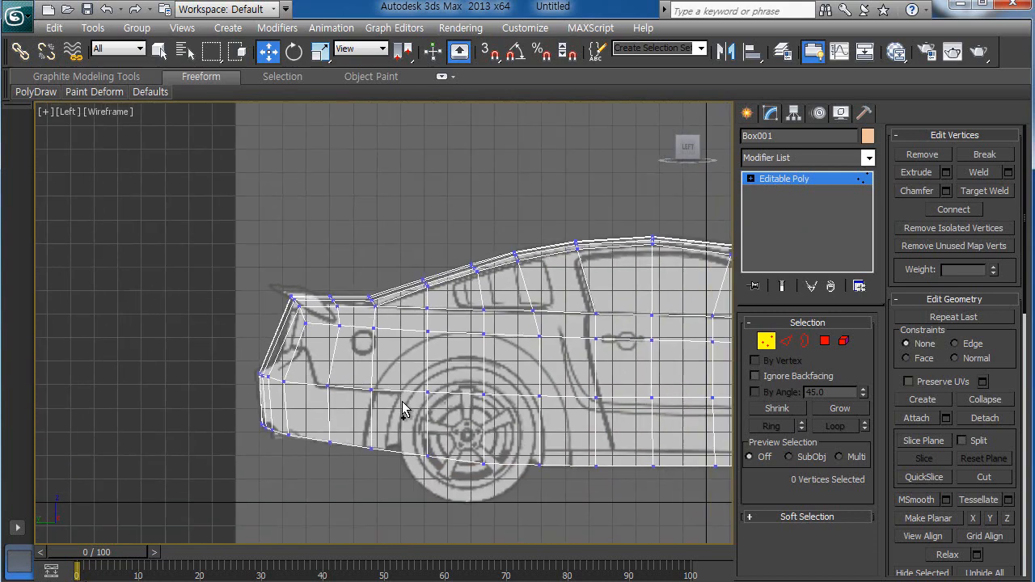
Step: Compare the whole half-body mesh with the blueprints across the top, front and left views, and check the shaded perspective
key(alt+w)
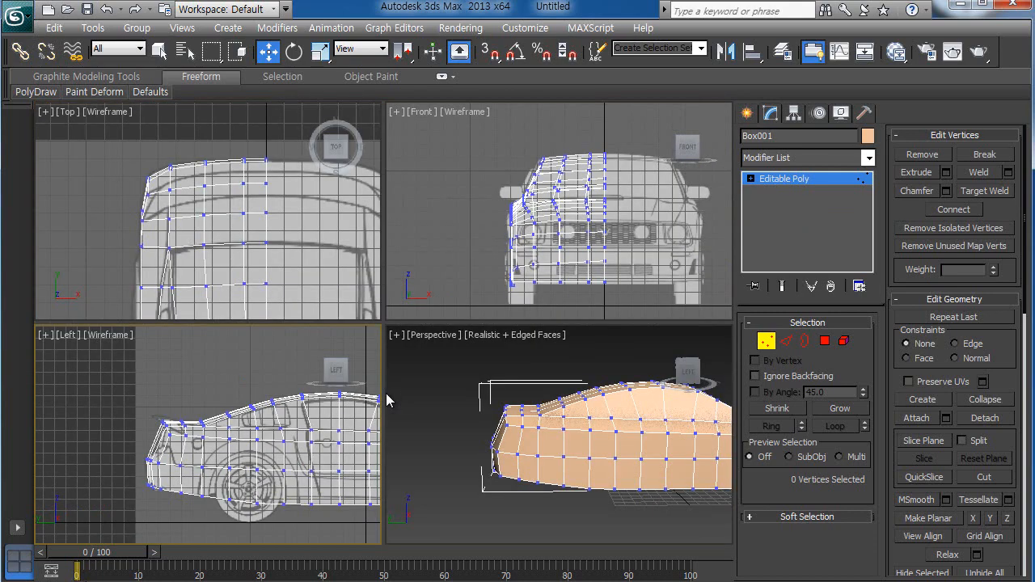
scroll(316, 419, down, 2)
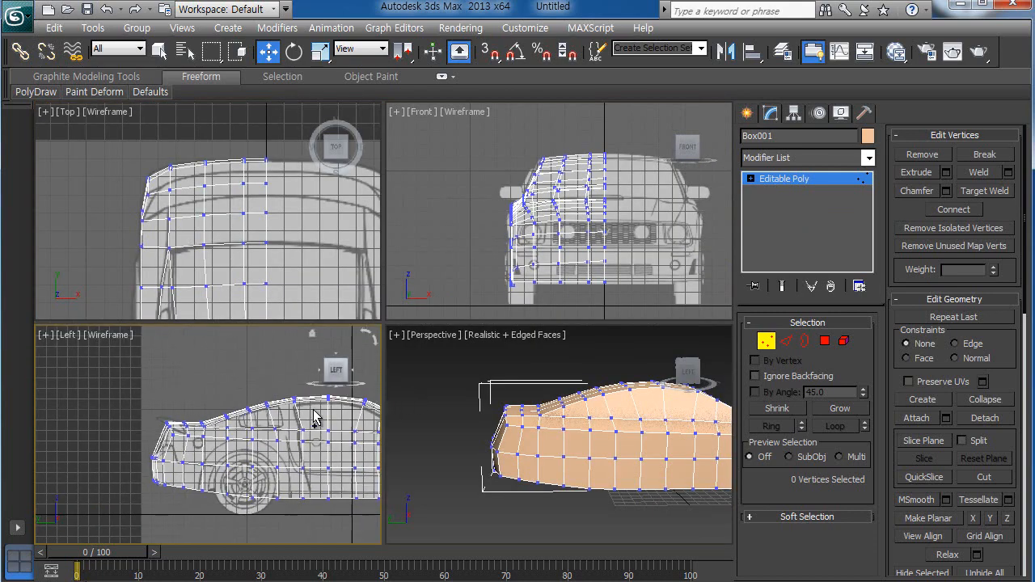
middle_drag(311, 421, 219, 411)
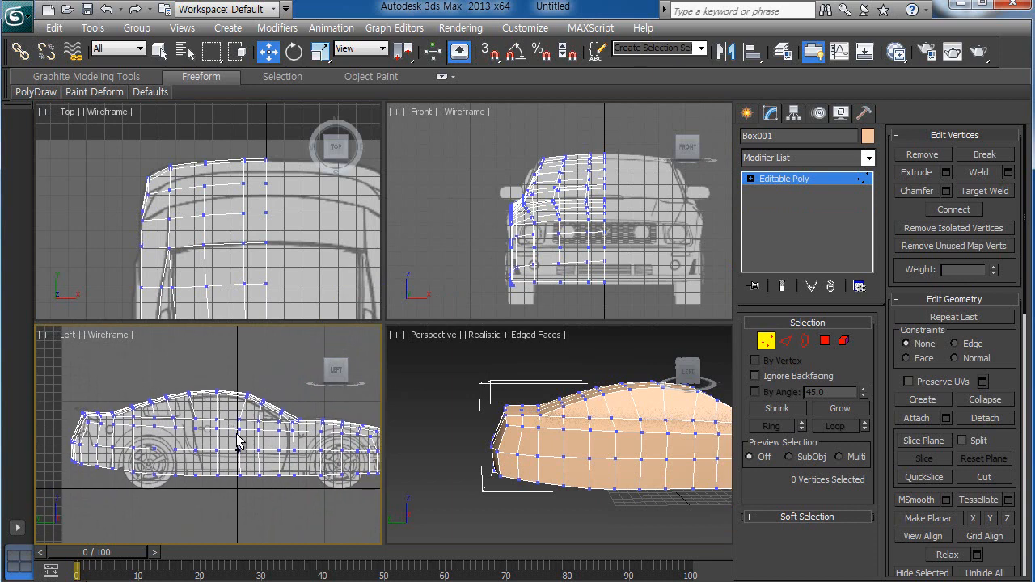
scroll(235, 434, up, 1)
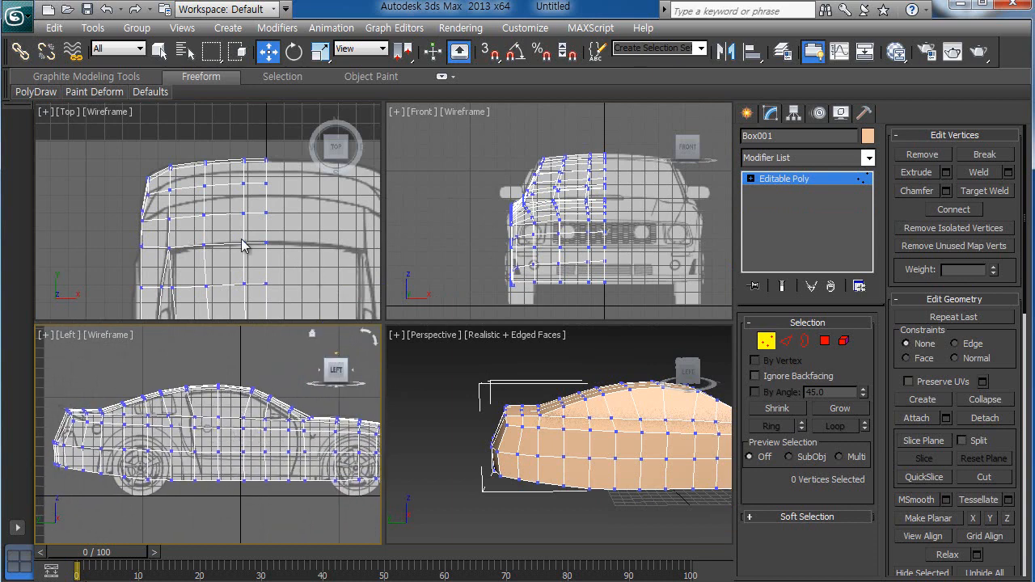
scroll(248, 243, down, 5)
middle_drag(249, 267, 254, 203)
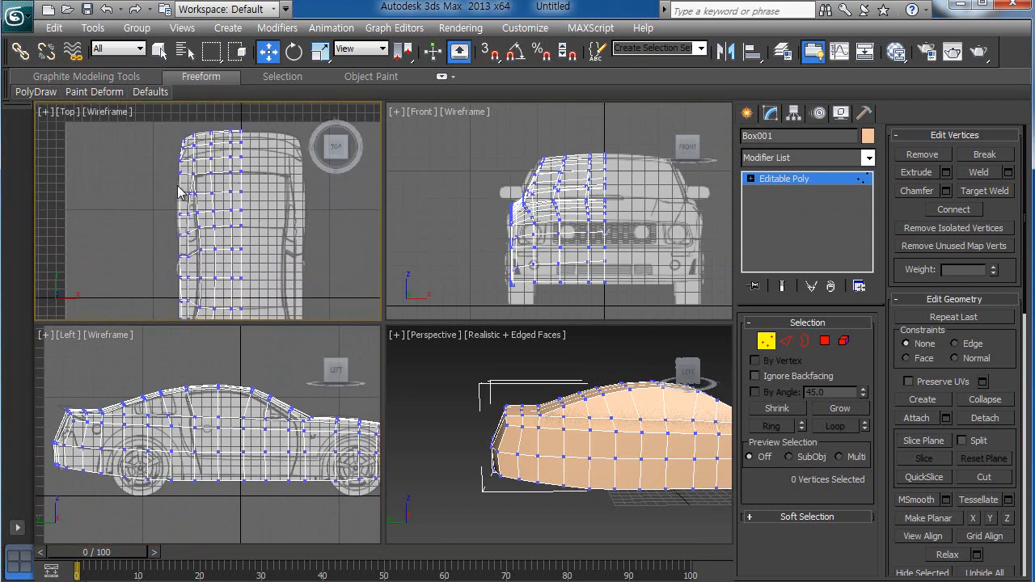
middle_drag(194, 273, 197, 203)
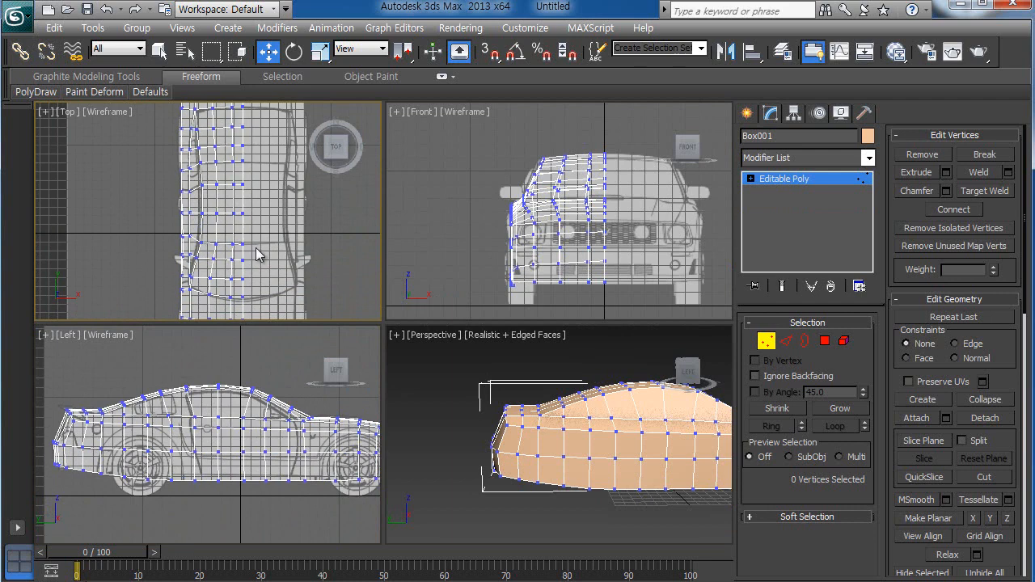
middle_drag(506, 218, 467, 219)
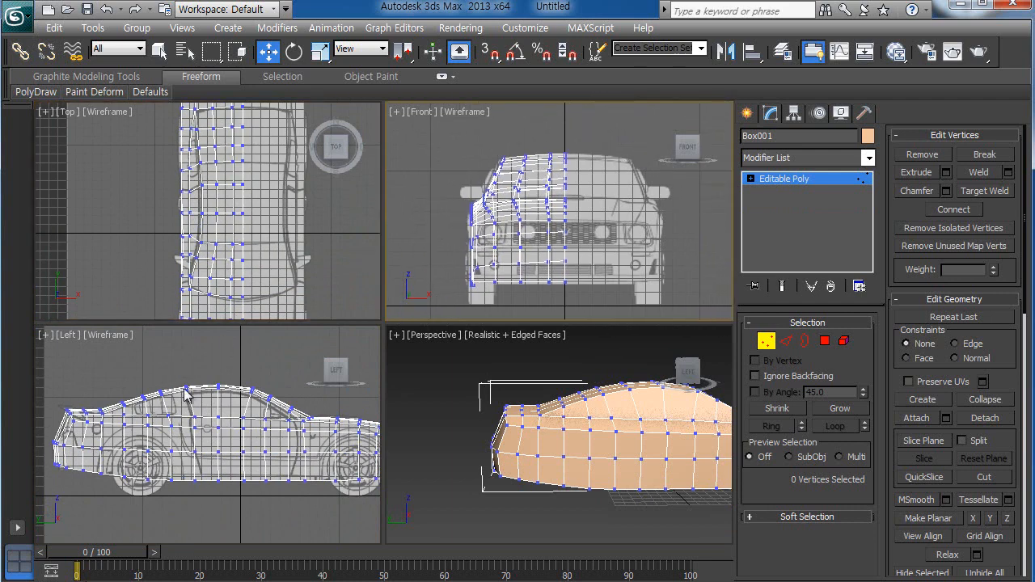
middle_drag(189, 396, 145, 390)
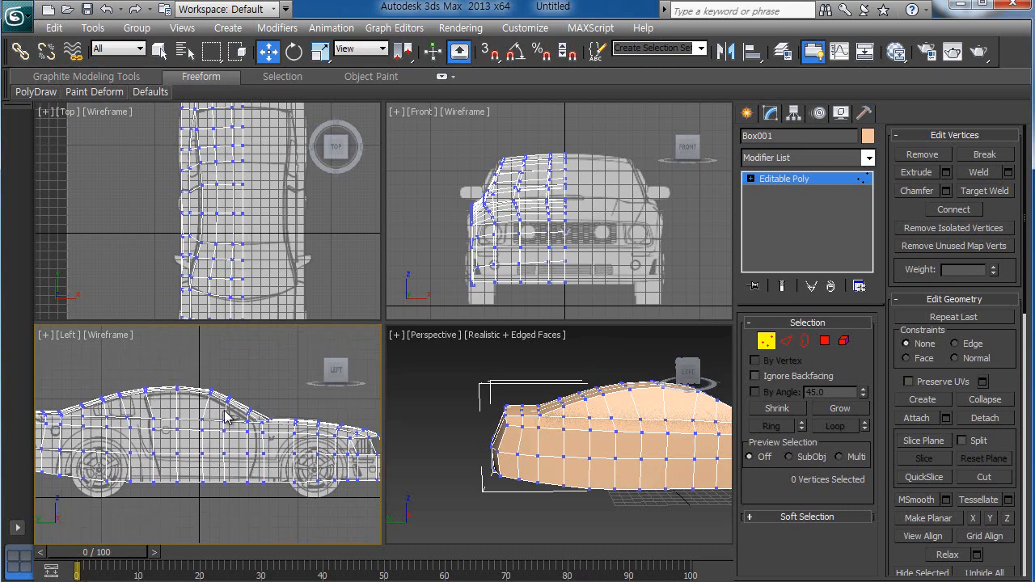
scroll(234, 427, down, 2)
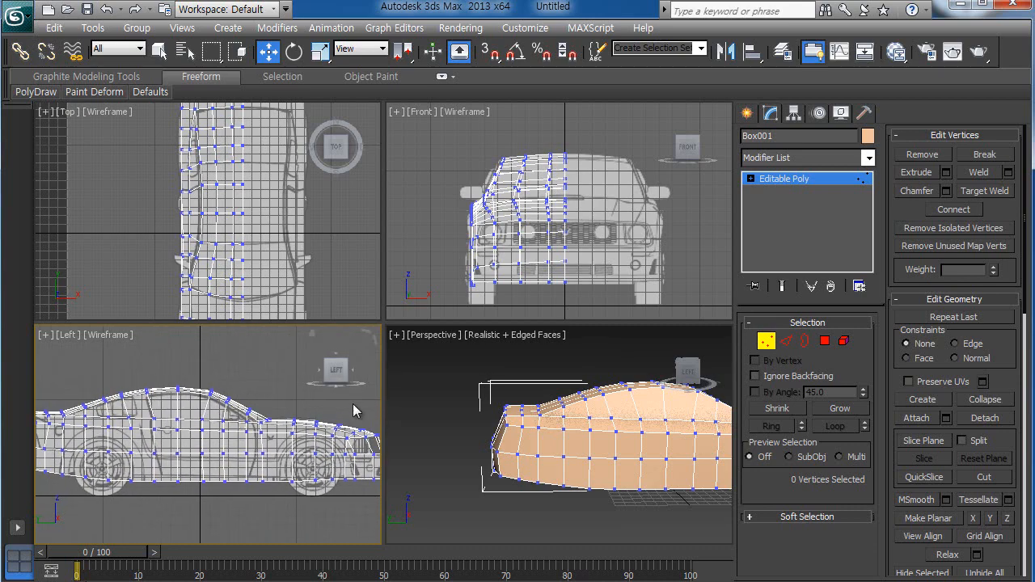
scroll(490, 253, down, 1)
middle_drag(491, 254, 511, 249)
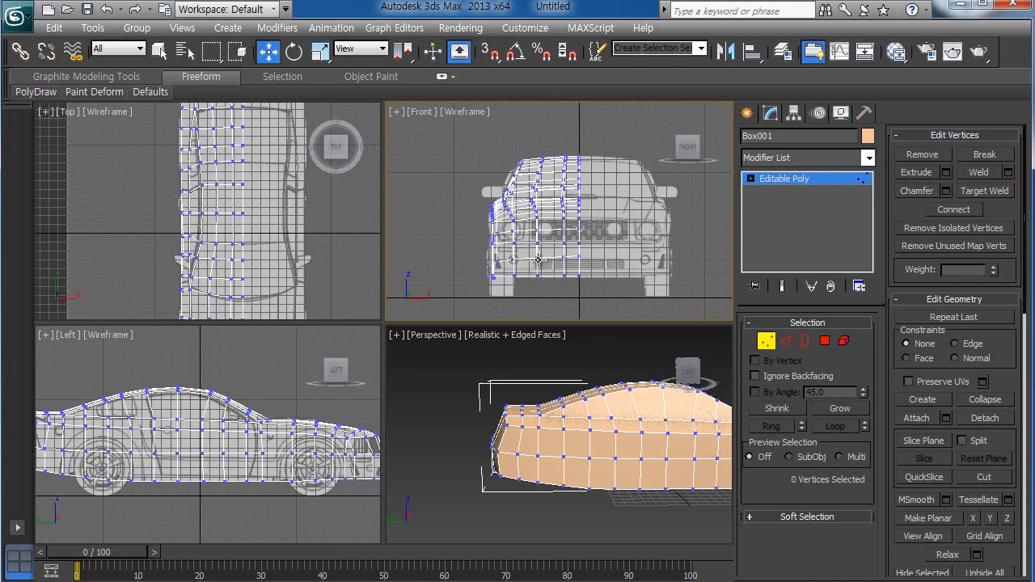
middle_drag(569, 444, 531, 444)
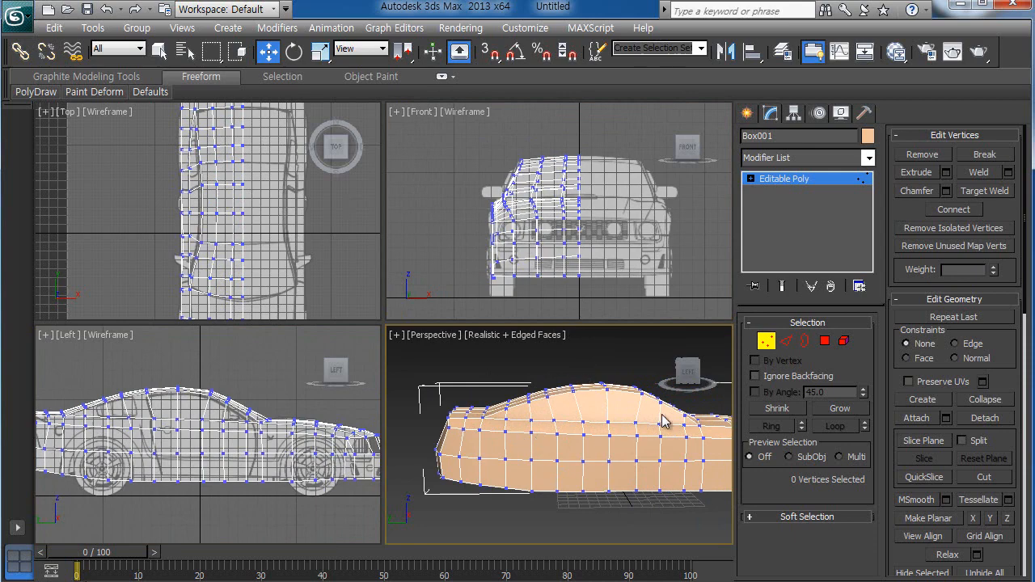
Step: Leave vertex editing, deselect the car body and inspect its front wheel and nose area against the side blueprint
click(771, 344)
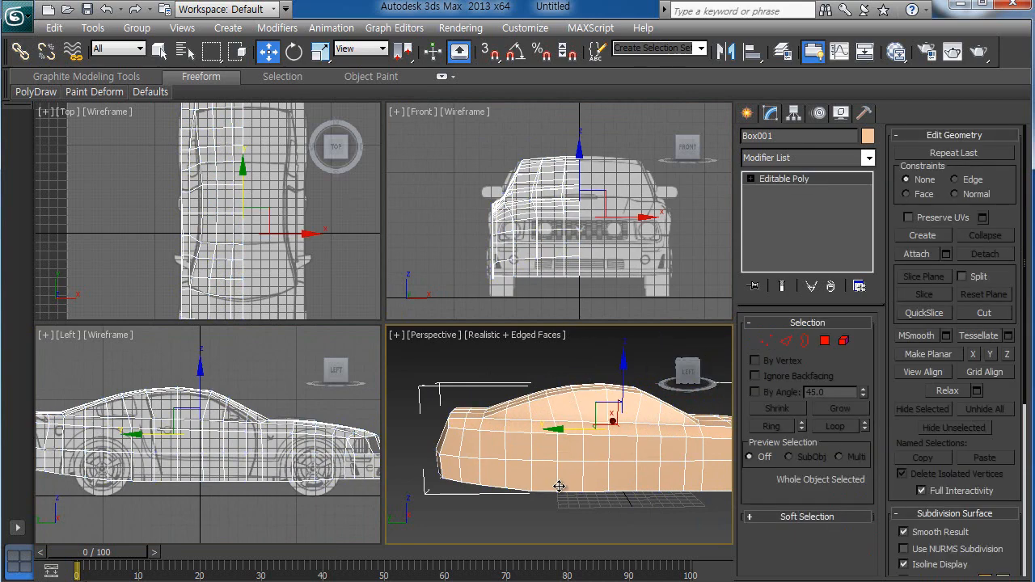
click(542, 511)
click(329, 511)
key(alt+w)
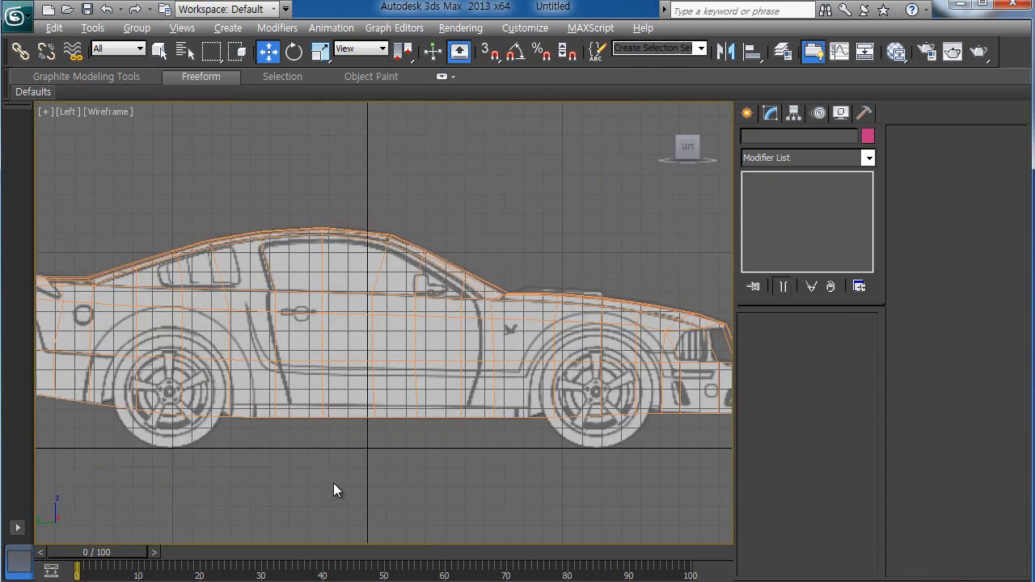
scroll(503, 437, up, 3)
middle_drag(513, 434, 431, 432)
scroll(481, 444, up, 2)
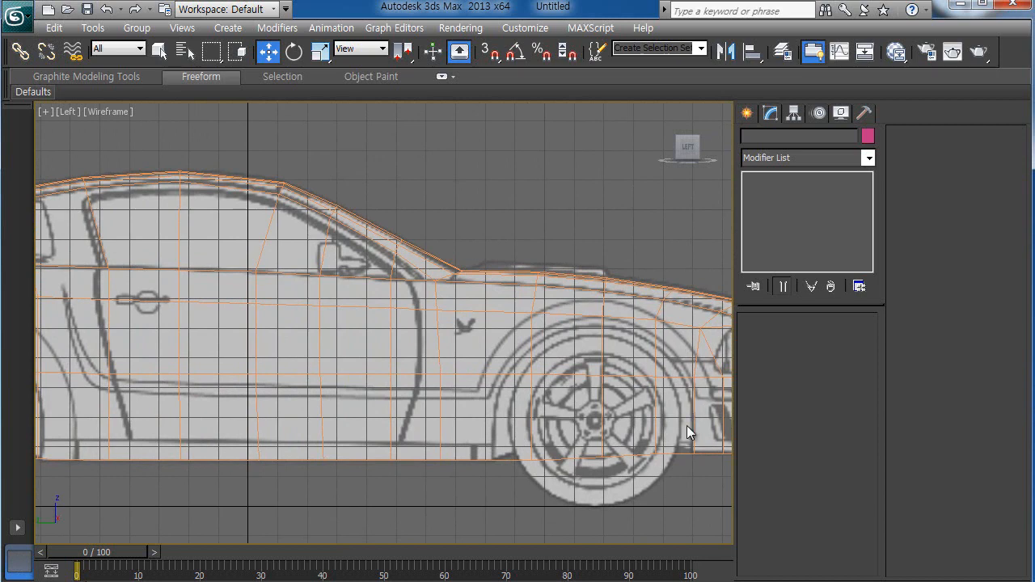
middle_drag(687, 429, 621, 428)
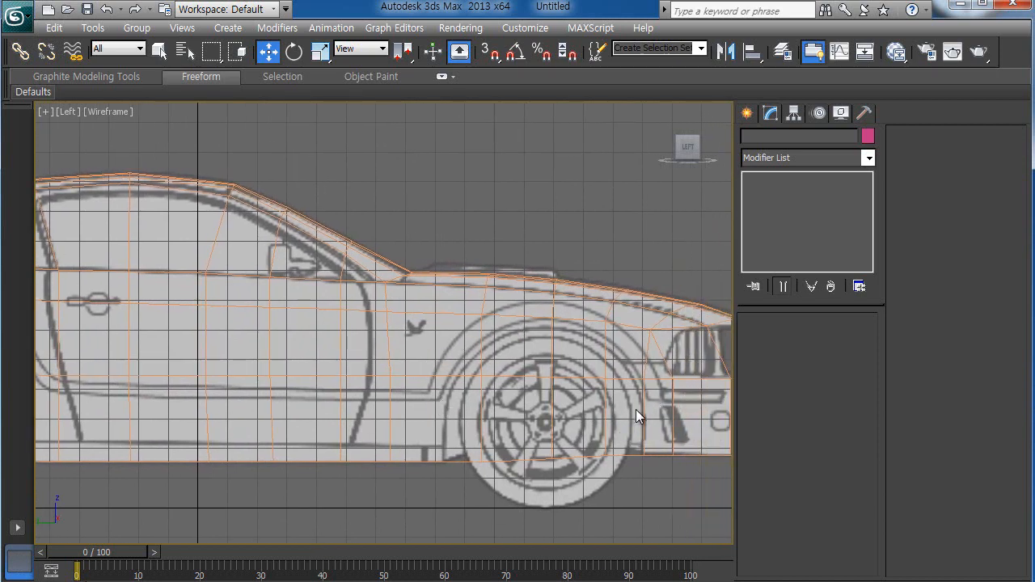
middle_drag(635, 411, 554, 431)
Step: Move the two lower body-side vertices at the front wheel's rear part backward to the wheel arch's rear edge
click(543, 458)
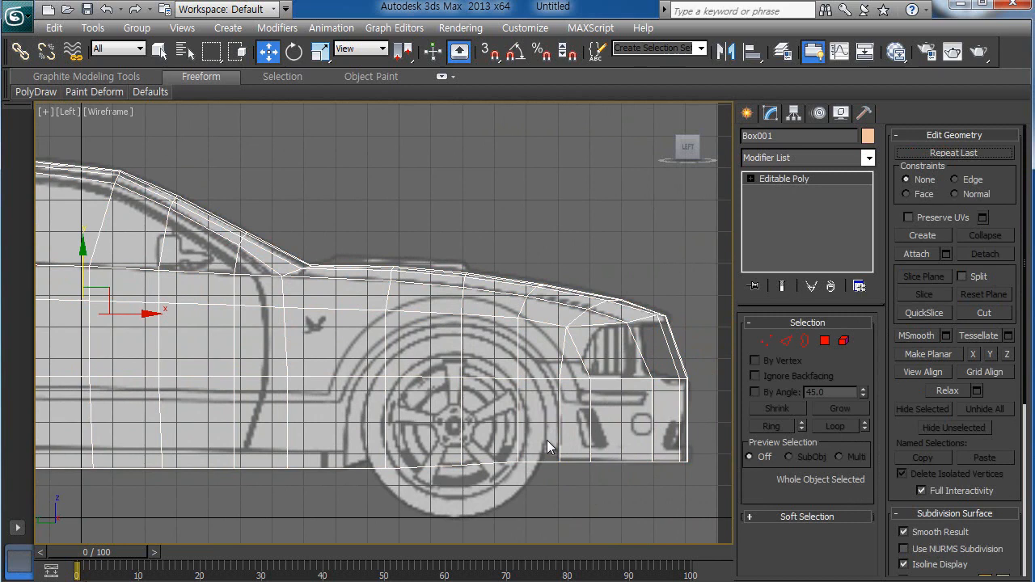
scroll(597, 469, up, 2)
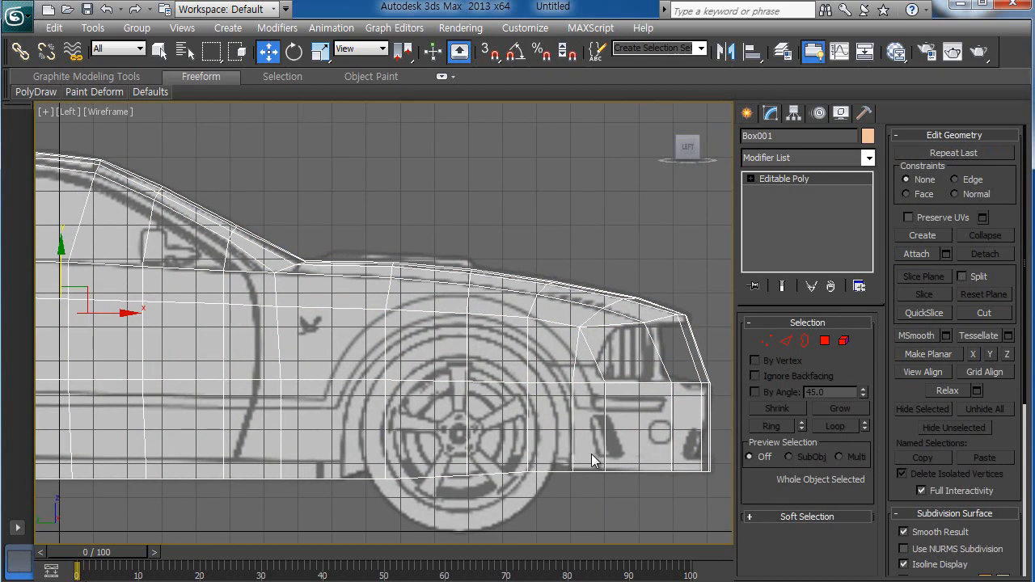
click(767, 341)
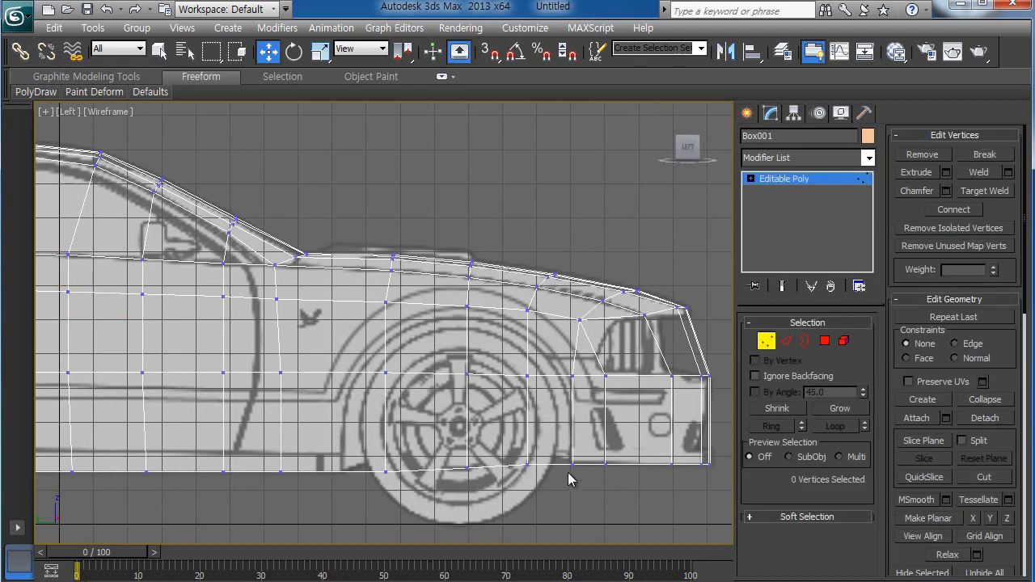
drag(348, 335, 424, 495)
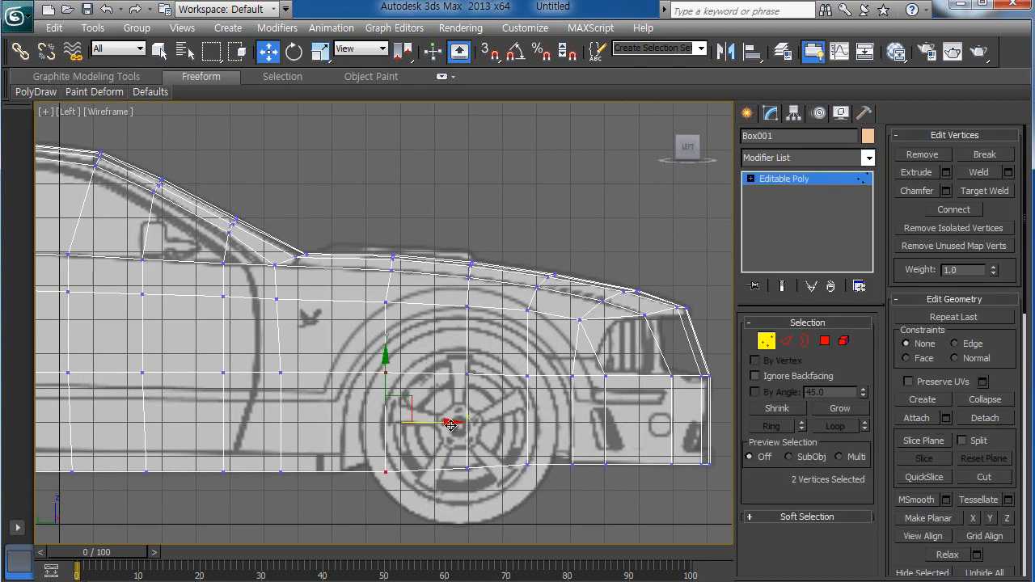
drag(453, 423, 394, 421)
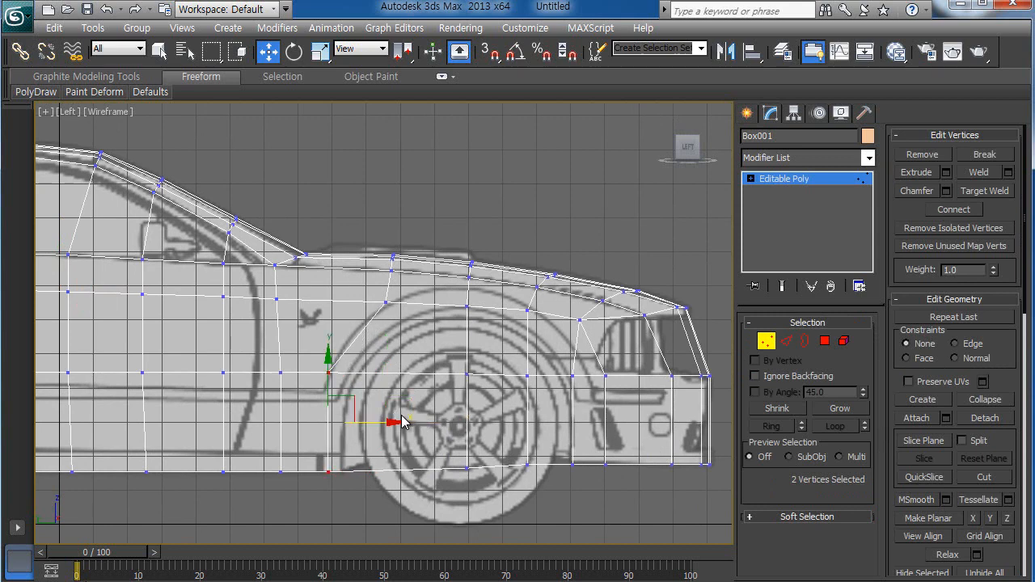
Step: Shift the same loop's five upper fender and hood vertices rearward to follow the front wheel arch's curve
scroll(400, 409, up, 2)
drag(405, 307, 408, 312)
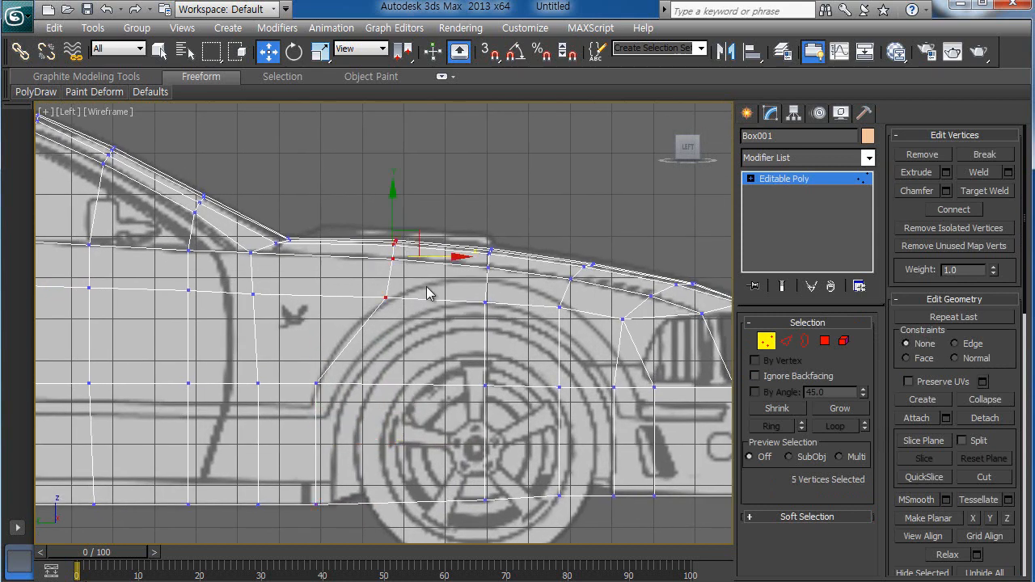
drag(453, 259, 424, 258)
click(503, 288)
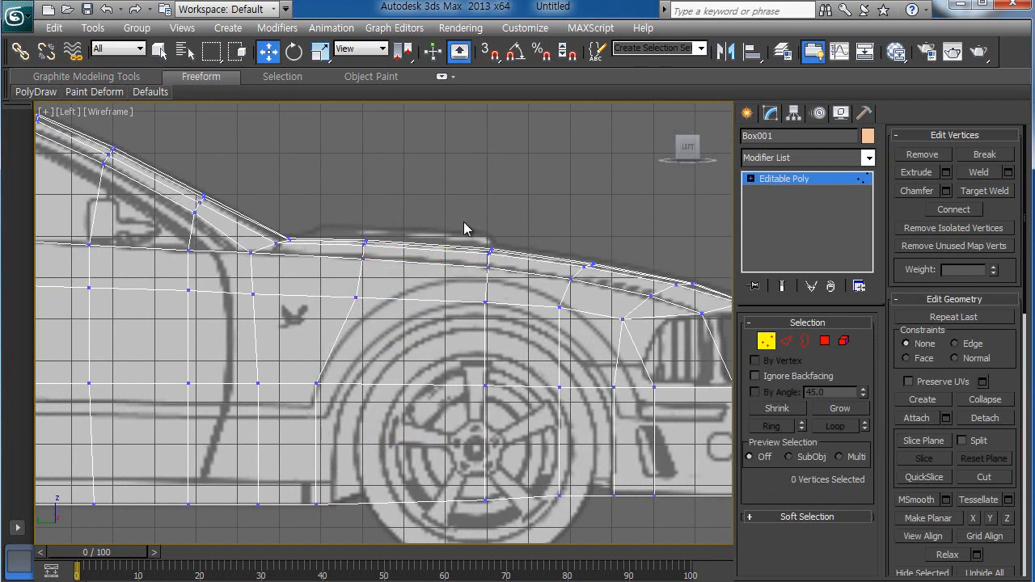
Step: Shift the upper and lower vertices of the column crossing the front wheel slightly rearward to line up with the wheel's centre
drag(467, 230, 507, 356)
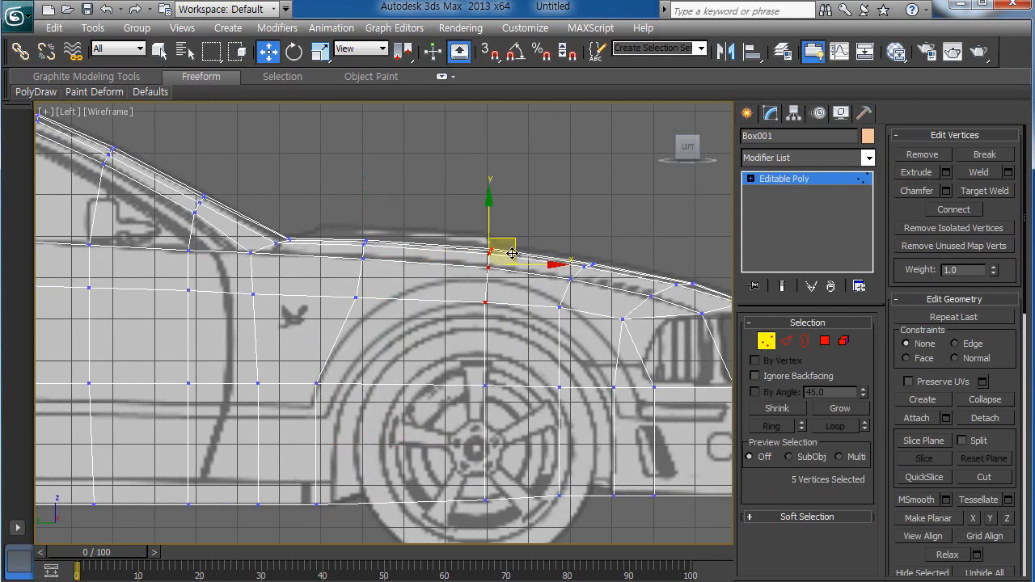
drag(502, 245, 494, 242)
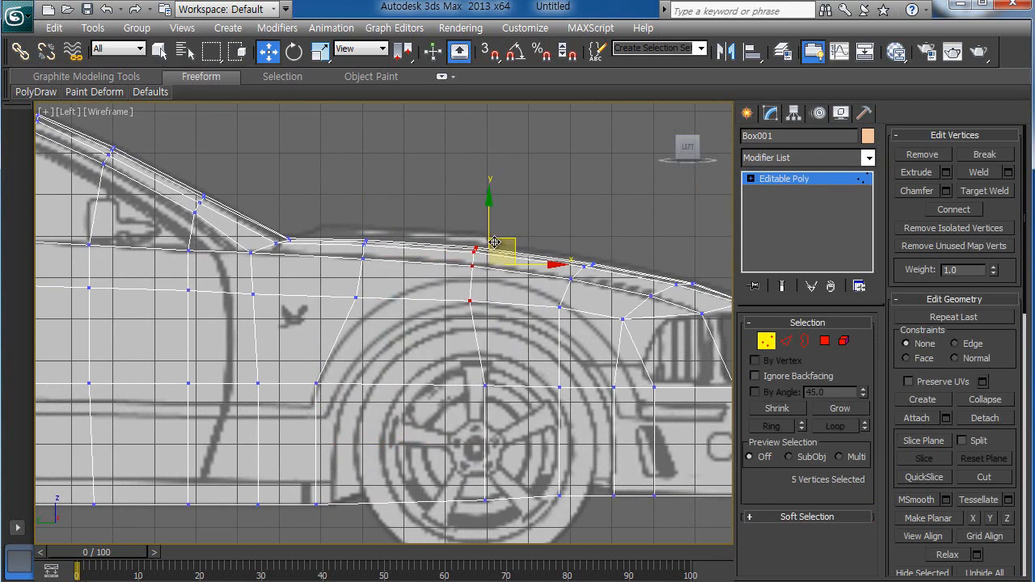
click(563, 235)
scroll(526, 360, down, 1)
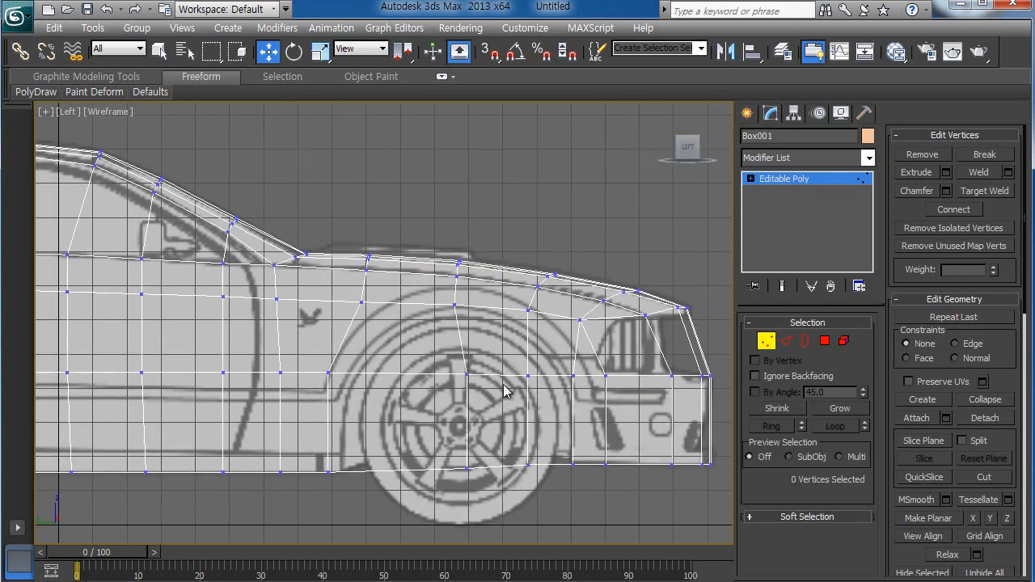
middle_drag(451, 367, 462, 332)
drag(461, 321, 492, 480)
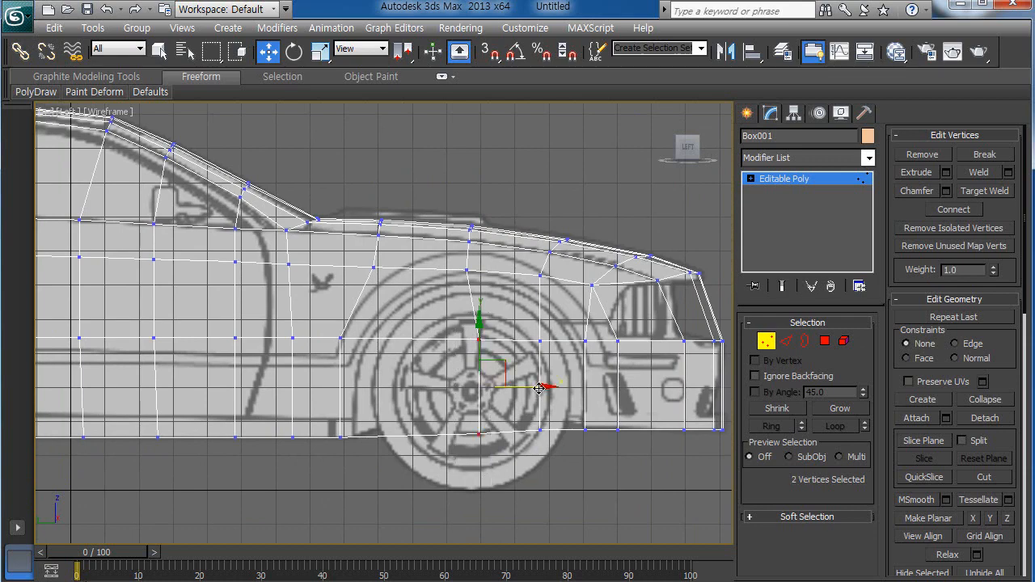
drag(540, 389, 528, 386)
click(573, 476)
scroll(581, 473, up, 1)
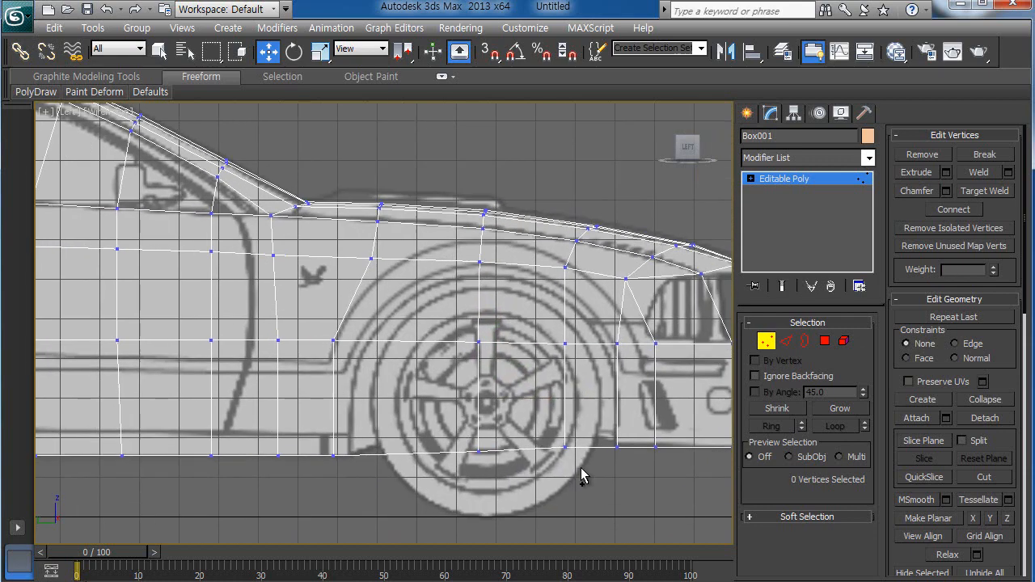
Step: Select the seven side polygons covering the front wheel area and delete them to open the wheel arch
middle_drag(581, 476, 526, 463)
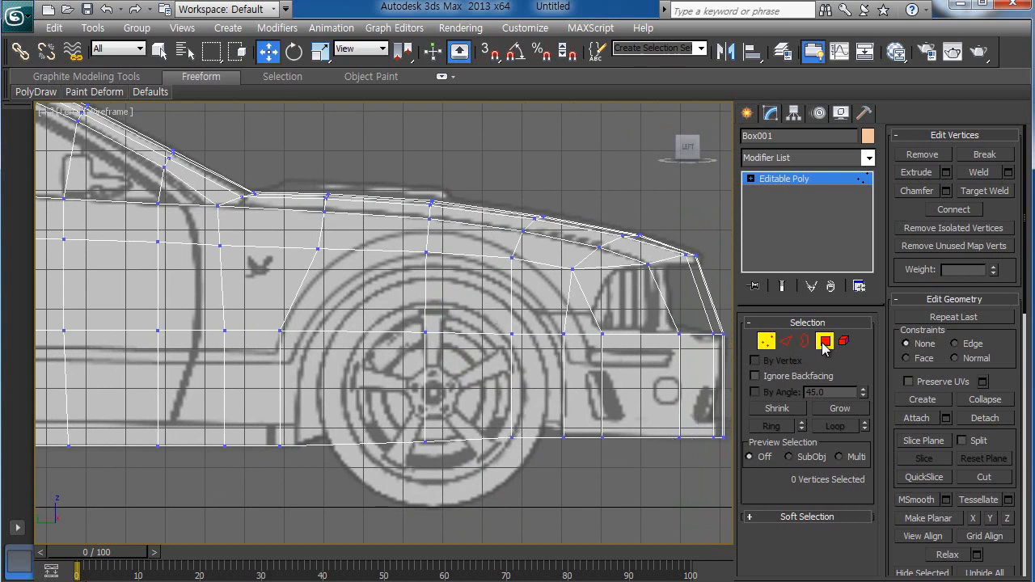
click(824, 341)
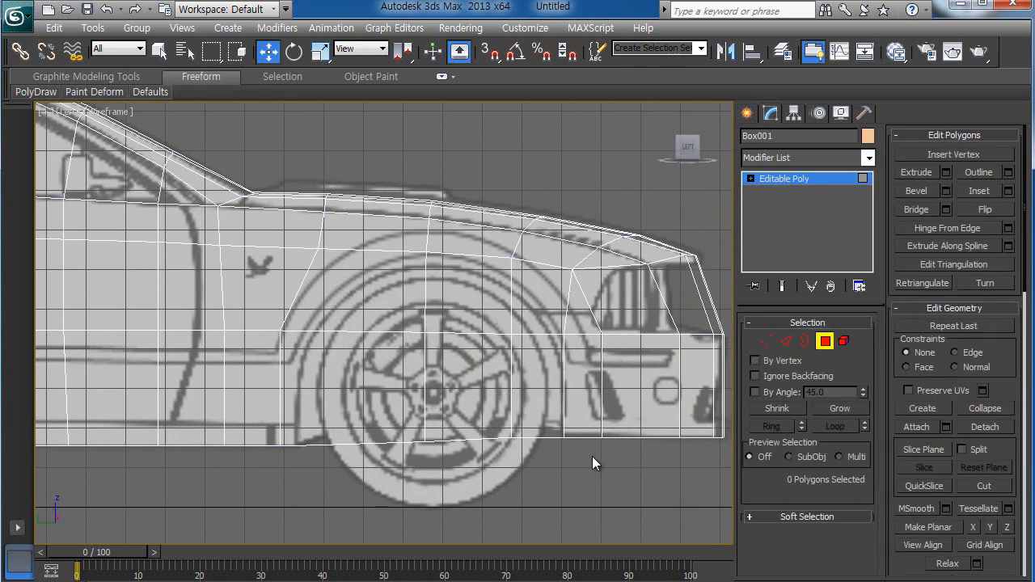
click(576, 413)
ctrl+click(540, 412)
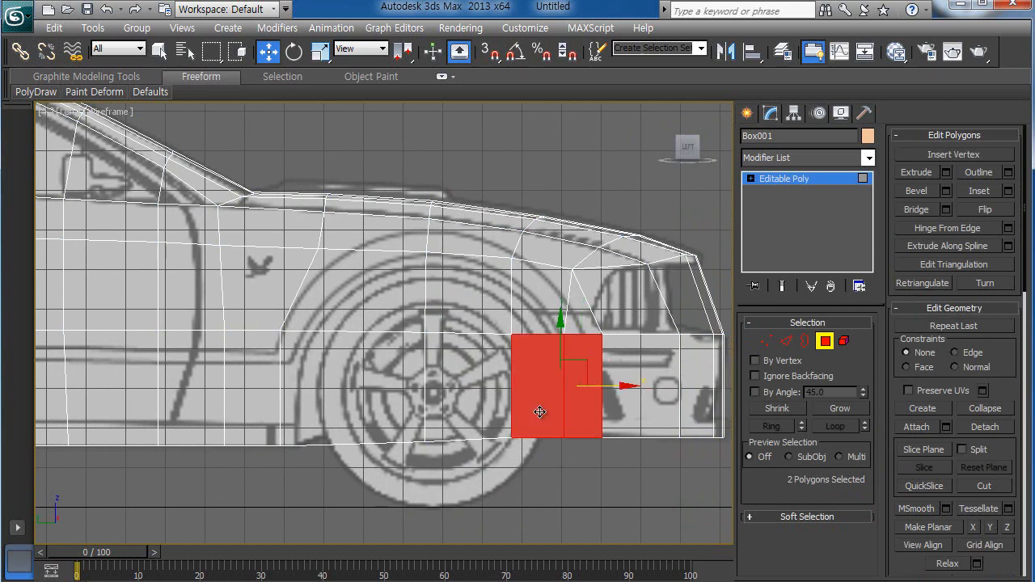
ctrl+click(473, 409)
ctrl+click(372, 405)
ctrl+click(373, 320)
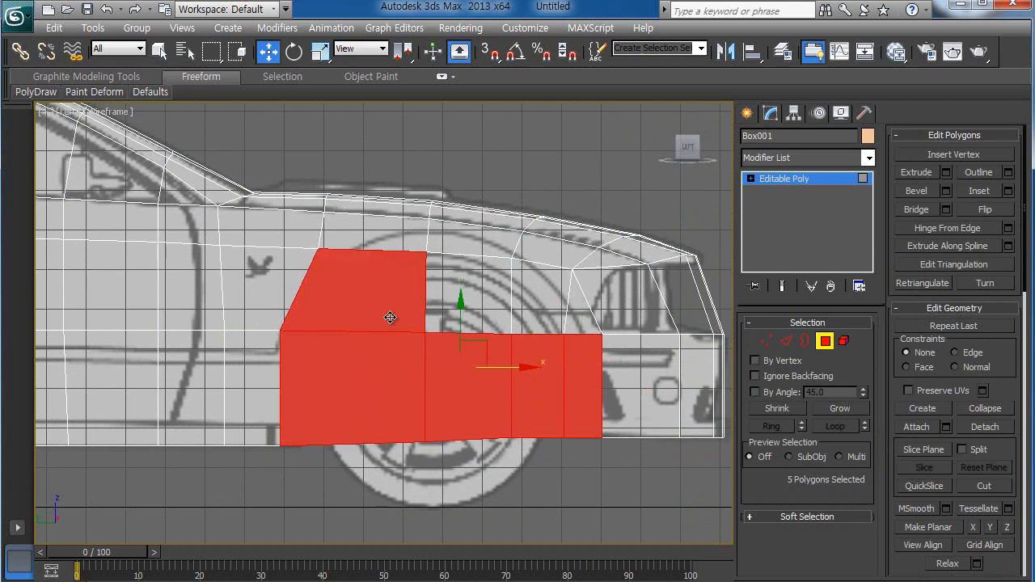
ctrl+click(445, 312)
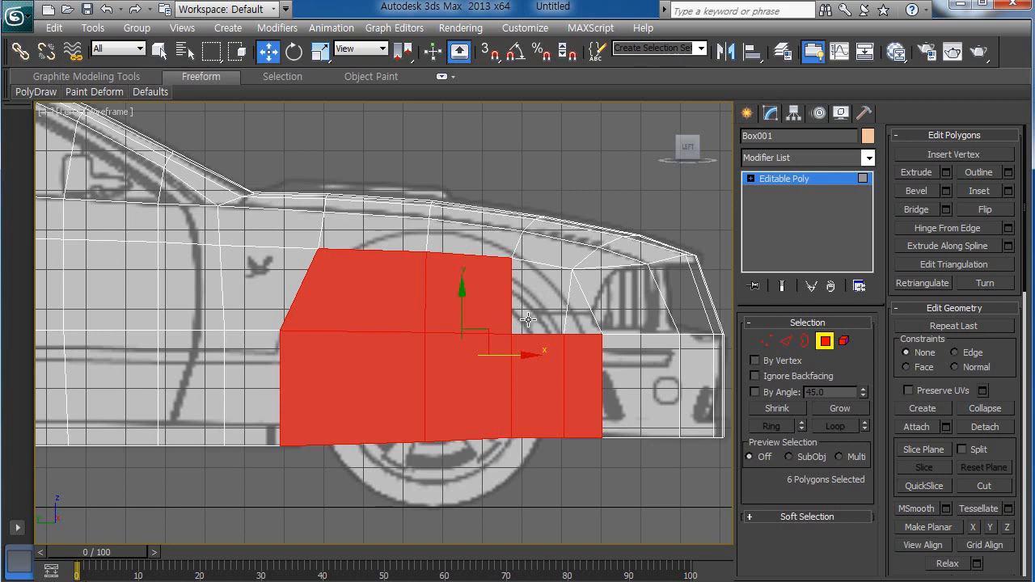
ctrl+click(528, 319)
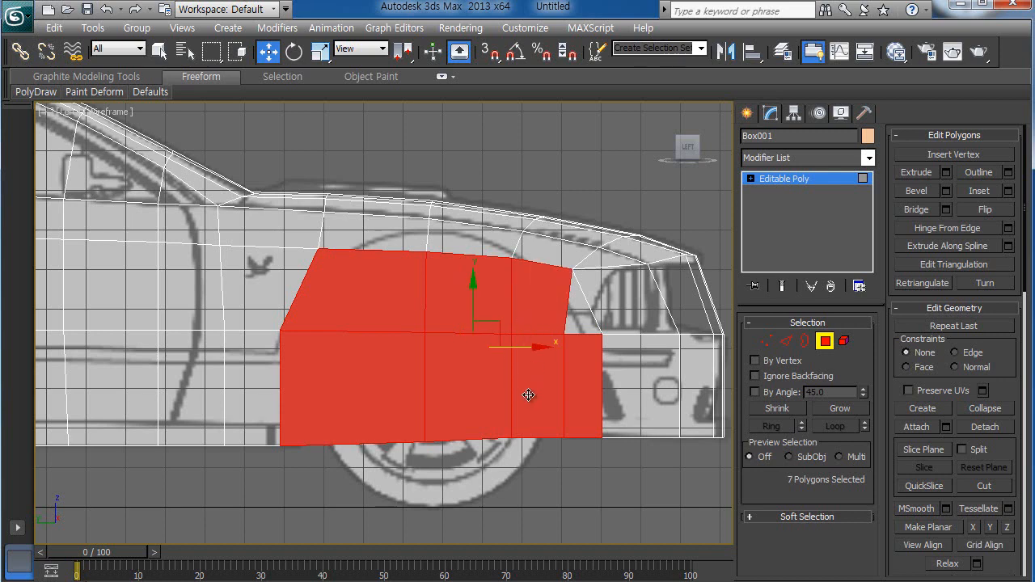
ctrl+alt+middle_drag(528, 396, 481, 392)
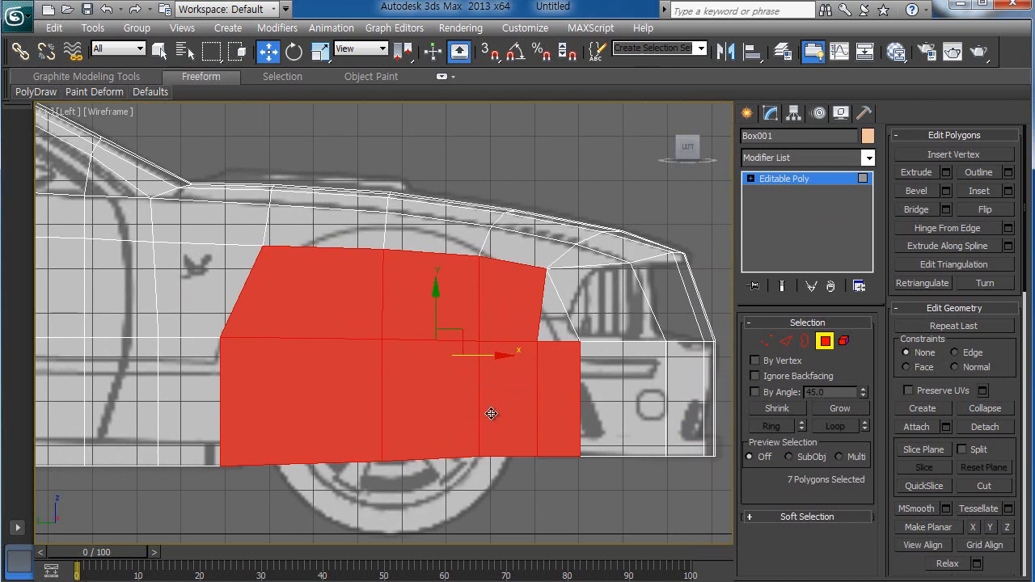
key(Delete)
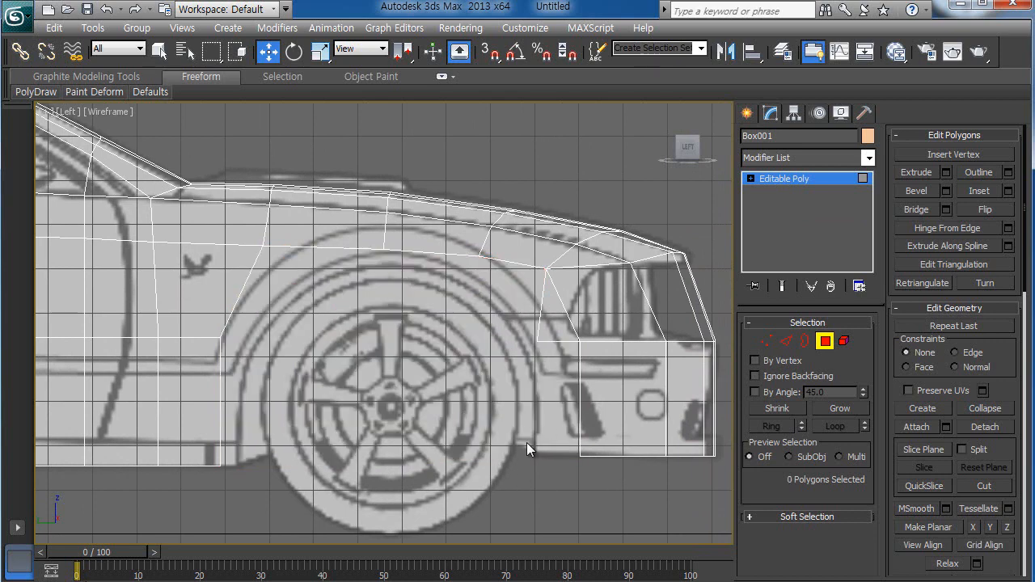
Step: Select the six side polygons covering the rear wheel and delete them to open the rear wheel arch
scroll(495, 445, down, 3)
middle_drag(380, 449, 641, 450)
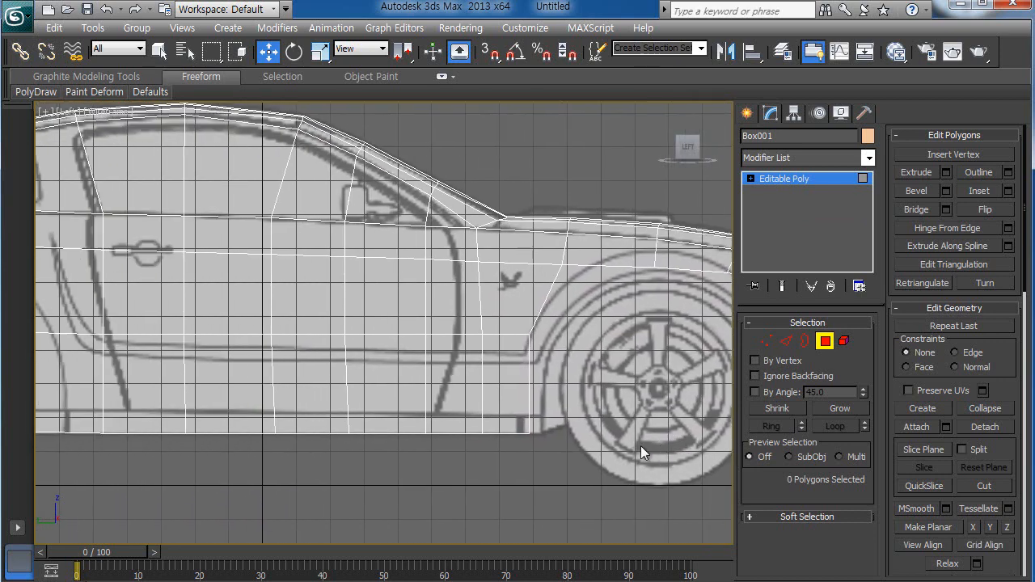
middle_drag(347, 429, 592, 431)
middle_drag(336, 415, 503, 424)
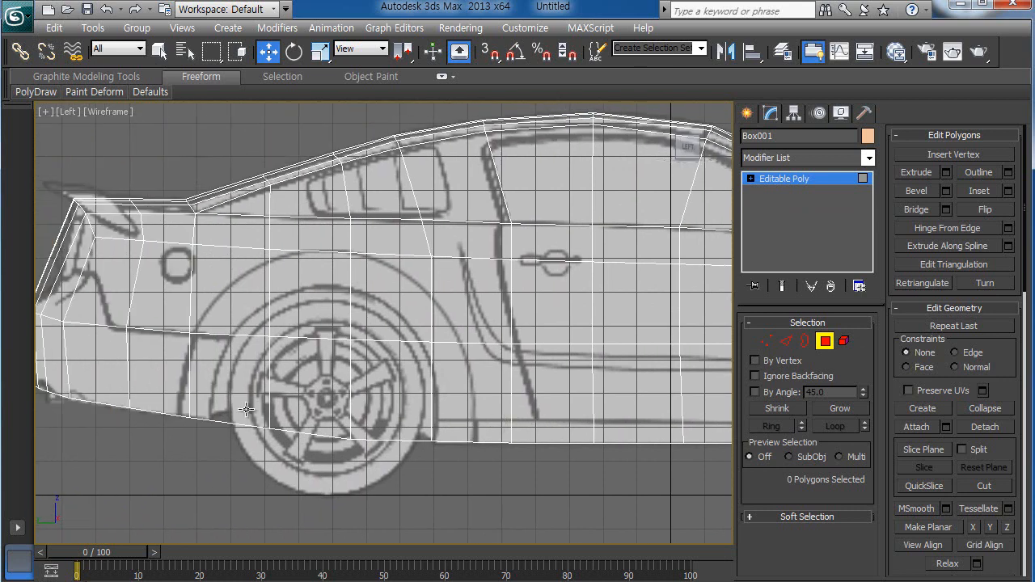
click(246, 407)
ctrl+click(244, 322)
ctrl+click(315, 311)
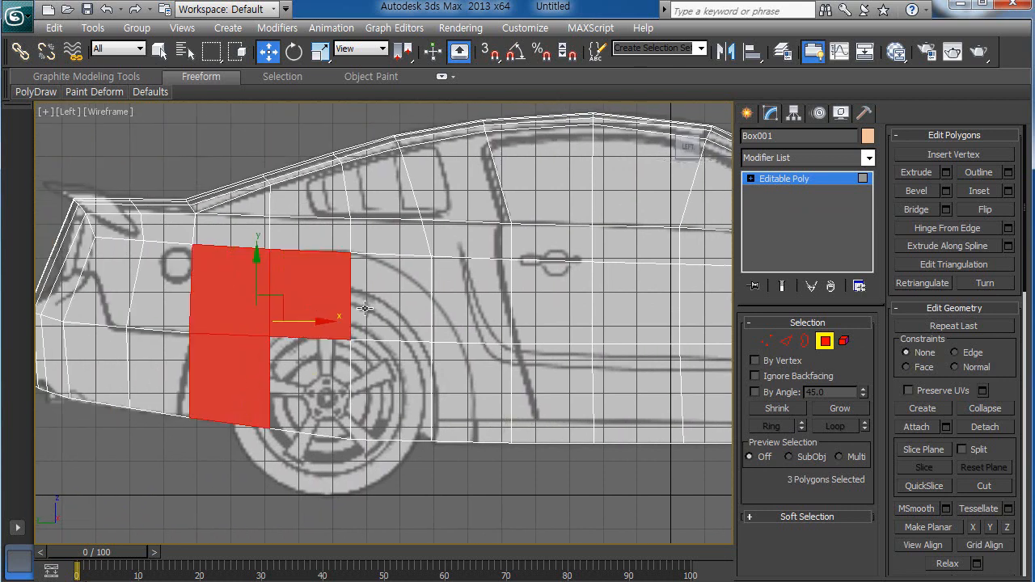
ctrl+click(373, 311)
ctrl+click(403, 386)
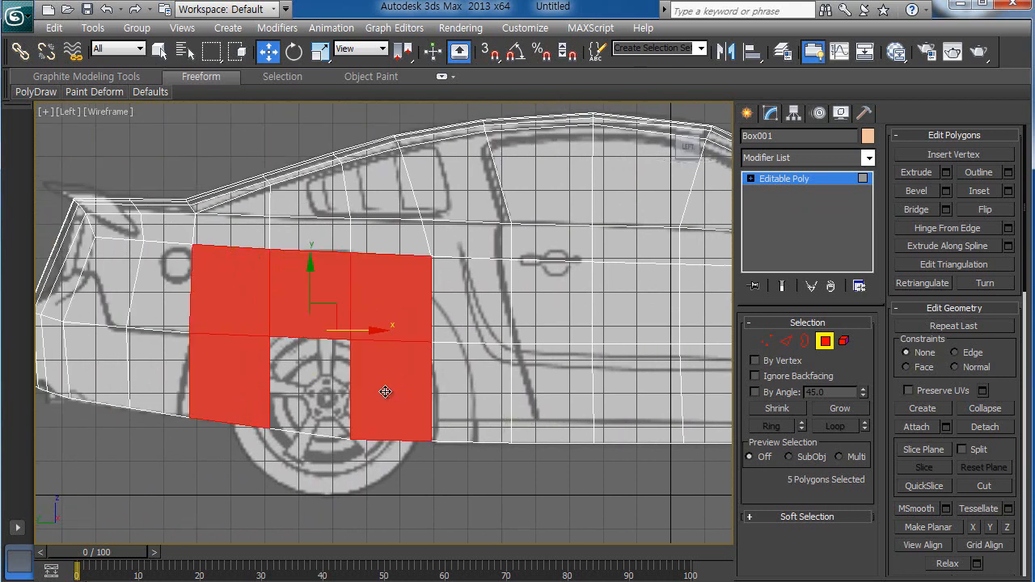
ctrl+click(325, 399)
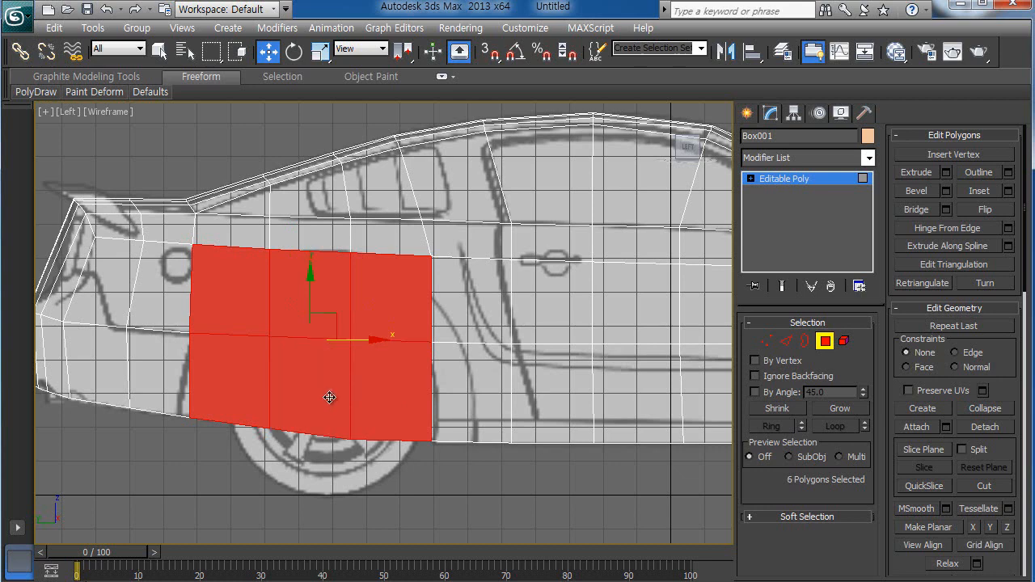
key(ctrl+d)
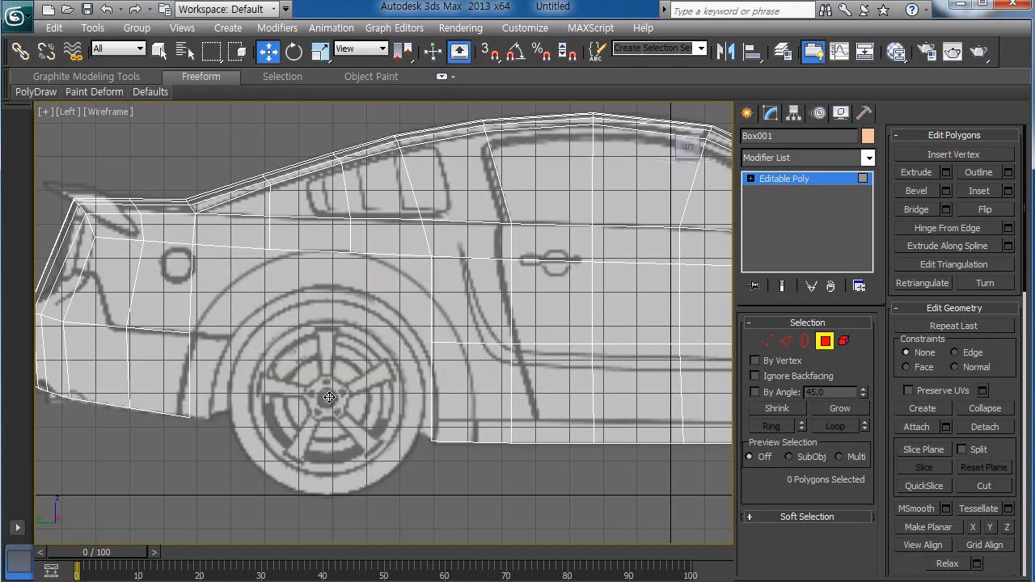
Step: Move the lower vertex pairs on both sides of the rear wheel opening outward to match the arch in the blueprint
click(767, 343)
drag(417, 325, 453, 486)
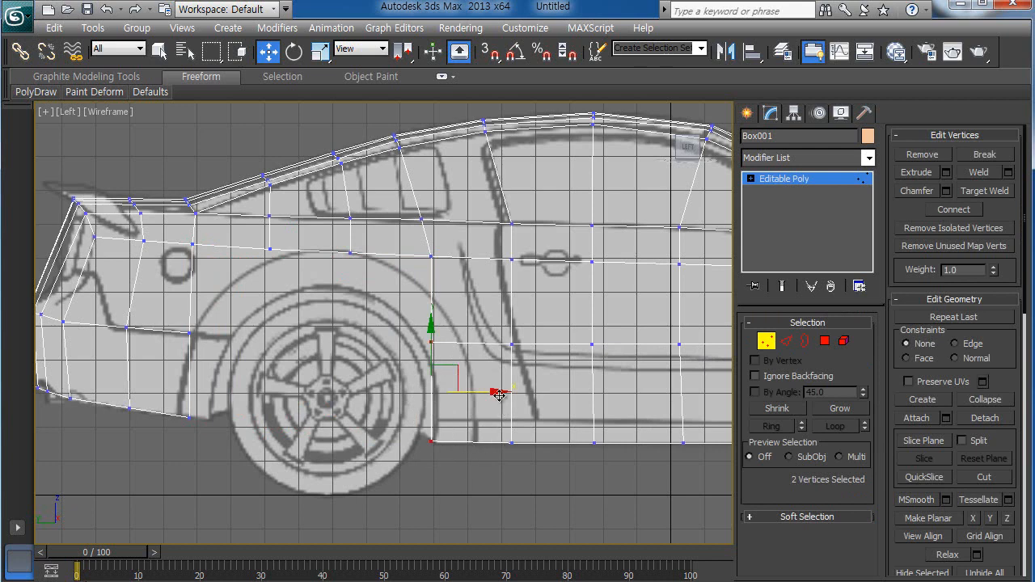
drag(499, 393, 540, 393)
click(492, 476)
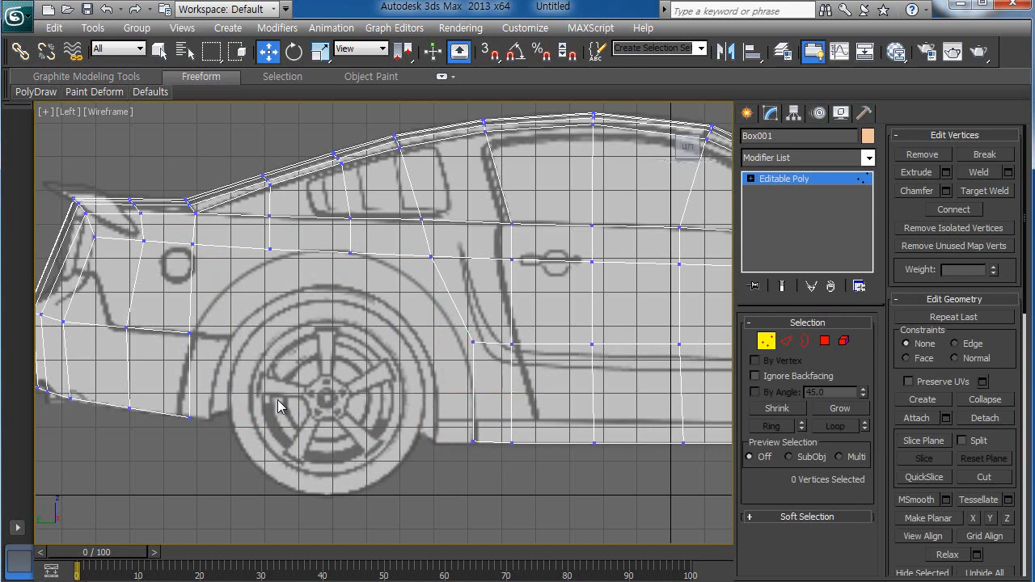
drag(173, 327, 234, 432)
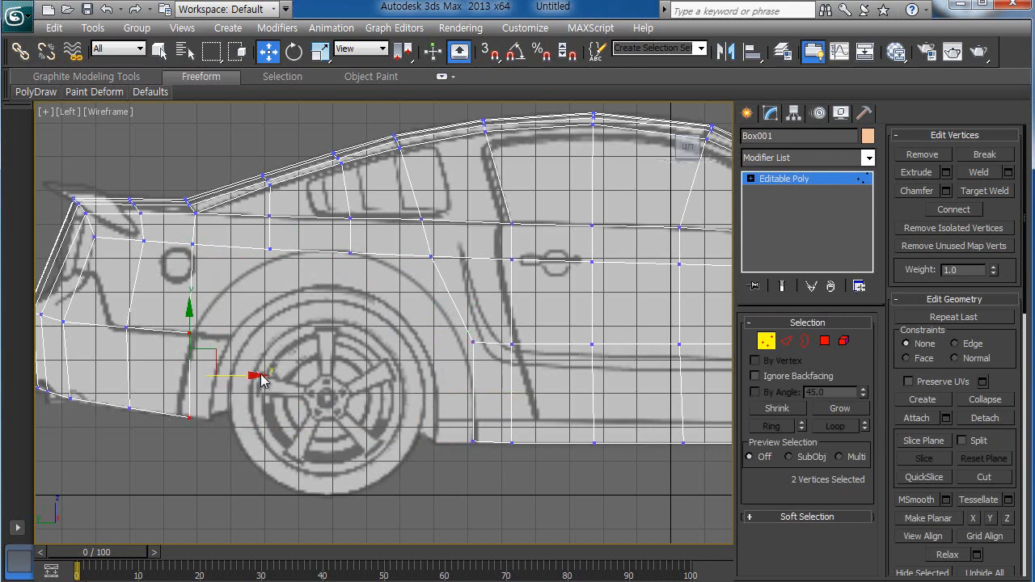
drag(255, 376, 250, 375)
click(449, 424)
Step: Leave vertex editing and deselect the car body
scroll(447, 428, down, 2)
middle_drag(446, 449, 343, 453)
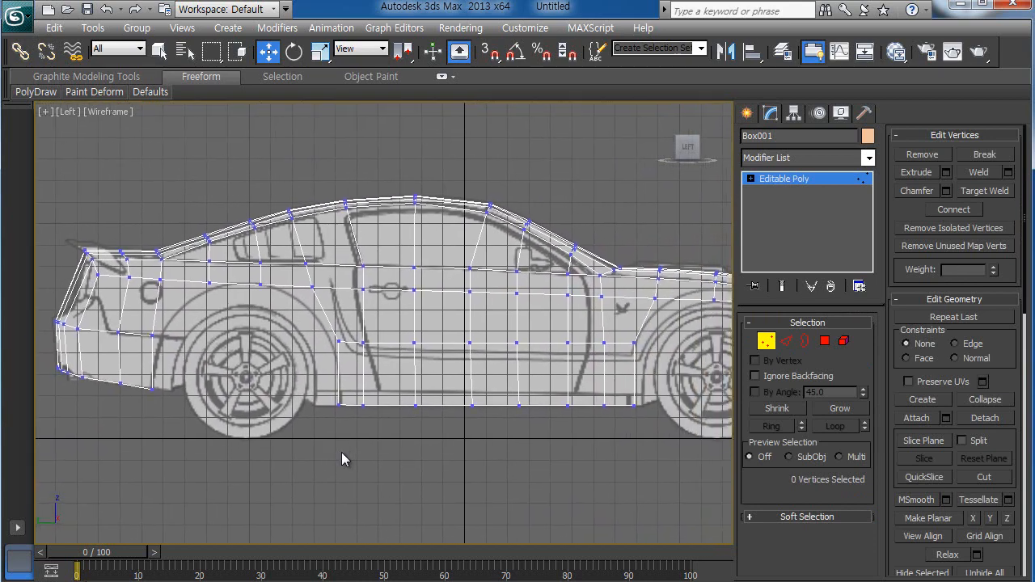
middle_drag(477, 451, 282, 453)
middle_drag(431, 454, 349, 457)
scroll(446, 463, up, 4)
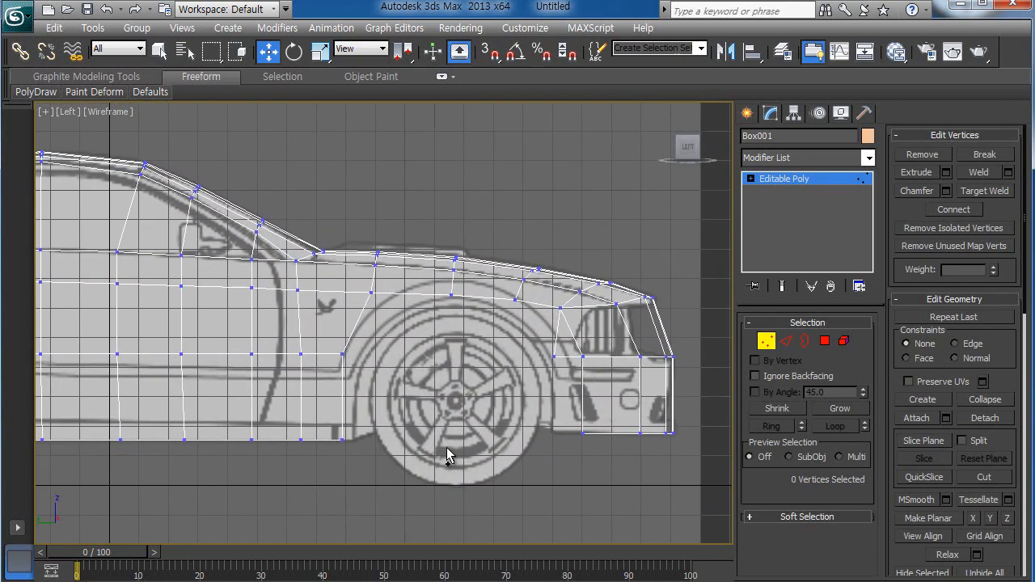
click(767, 341)
click(581, 509)
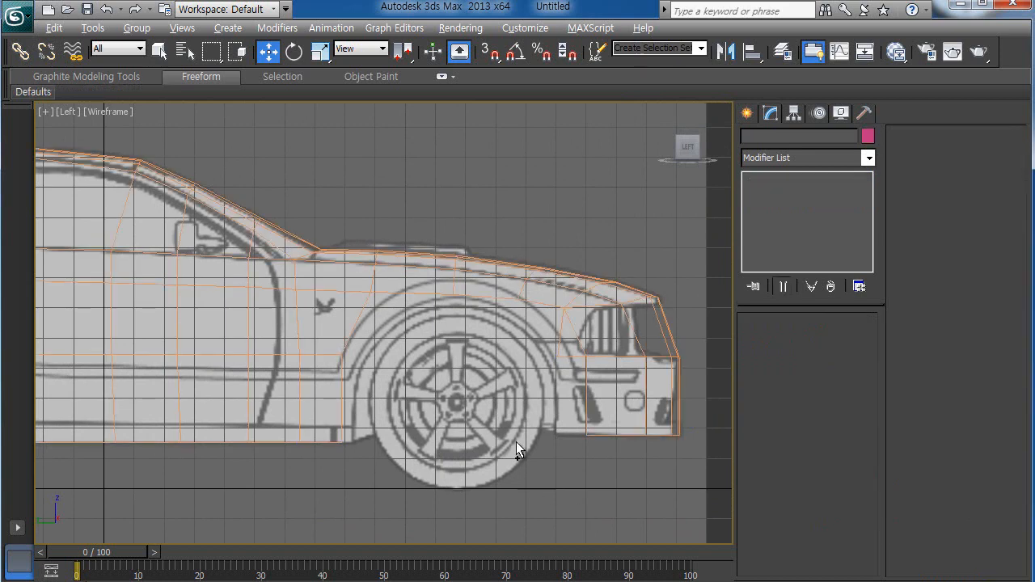
Step: Create a Tube centred on the front wheel with radii of about 41.2 and 32.7, height about 17.1 and 18 sides
scroll(514, 453, down, 3)
click(747, 114)
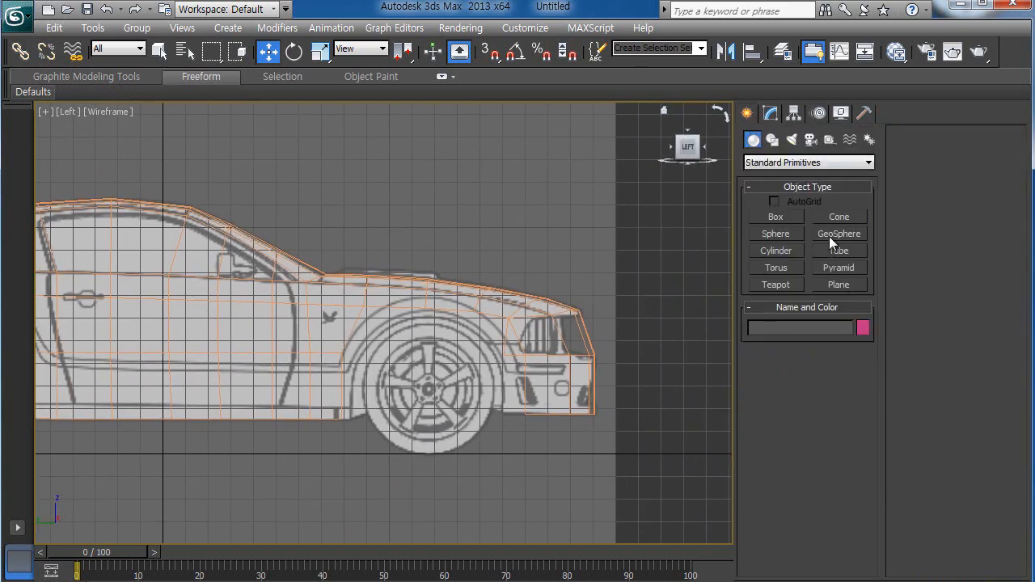
scroll(524, 411, up, 2)
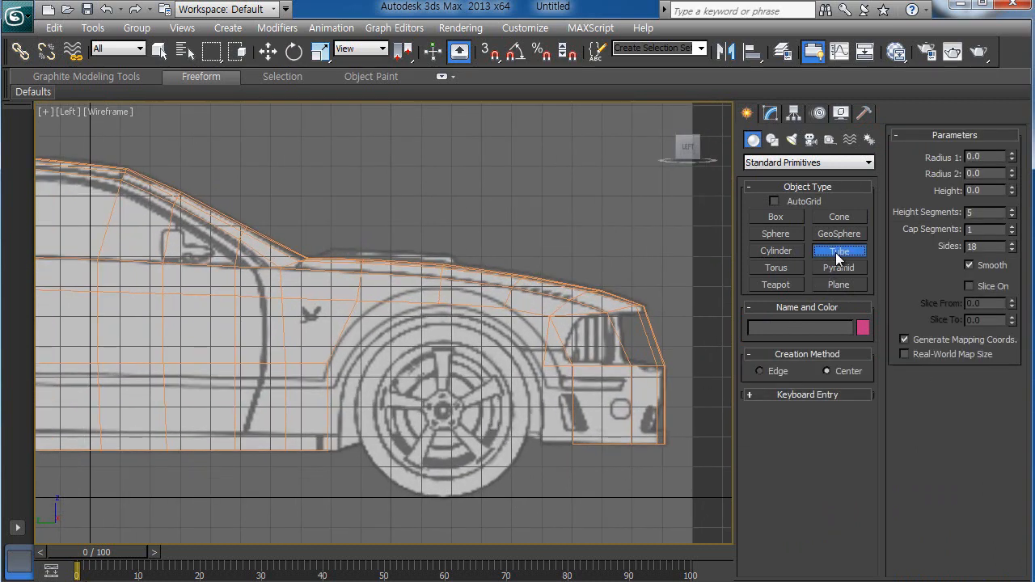
middle_drag(494, 445, 444, 418)
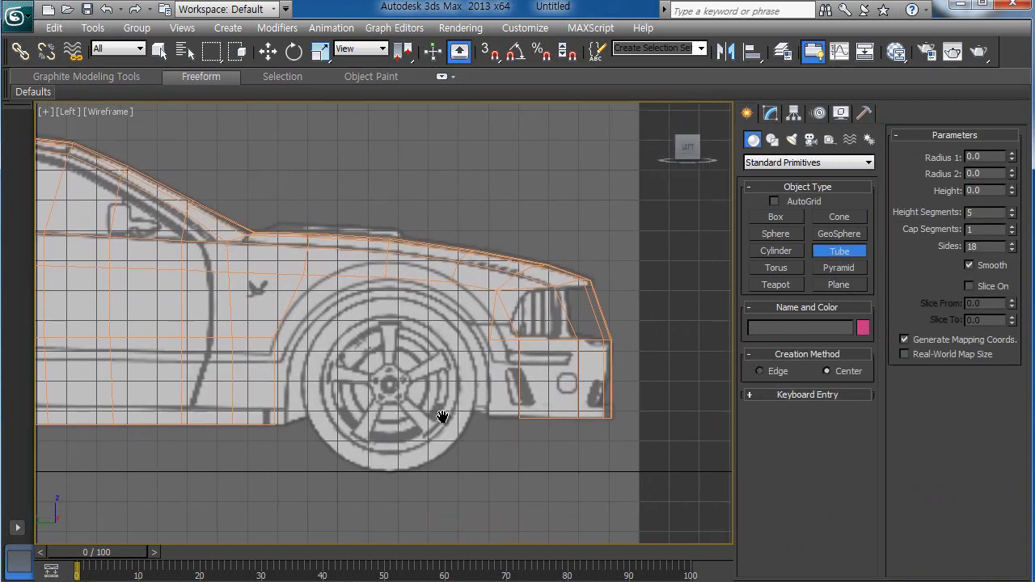
scroll(447, 428, up, 1)
scroll(447, 428, up, 1)
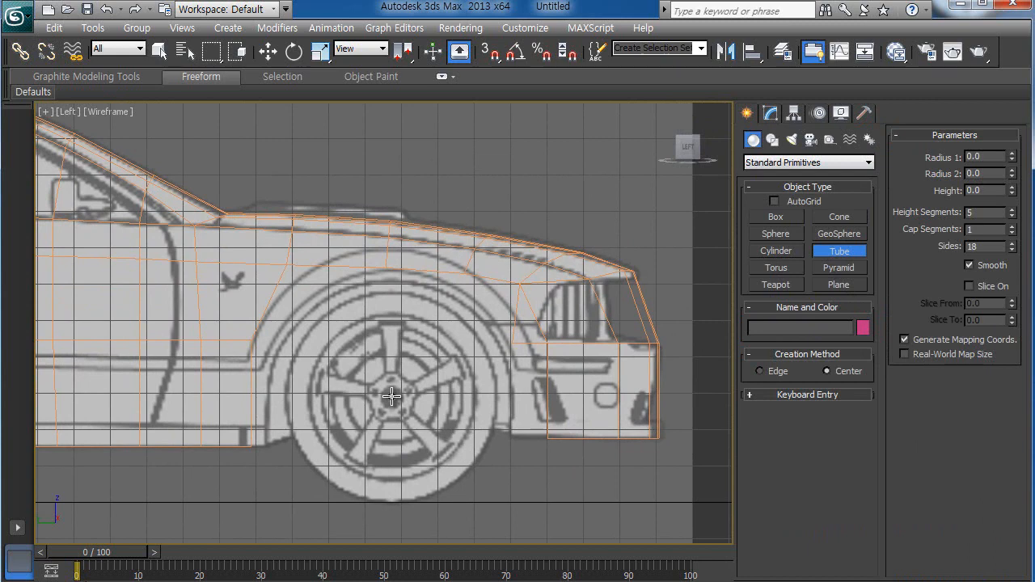
drag(391, 396, 498, 503)
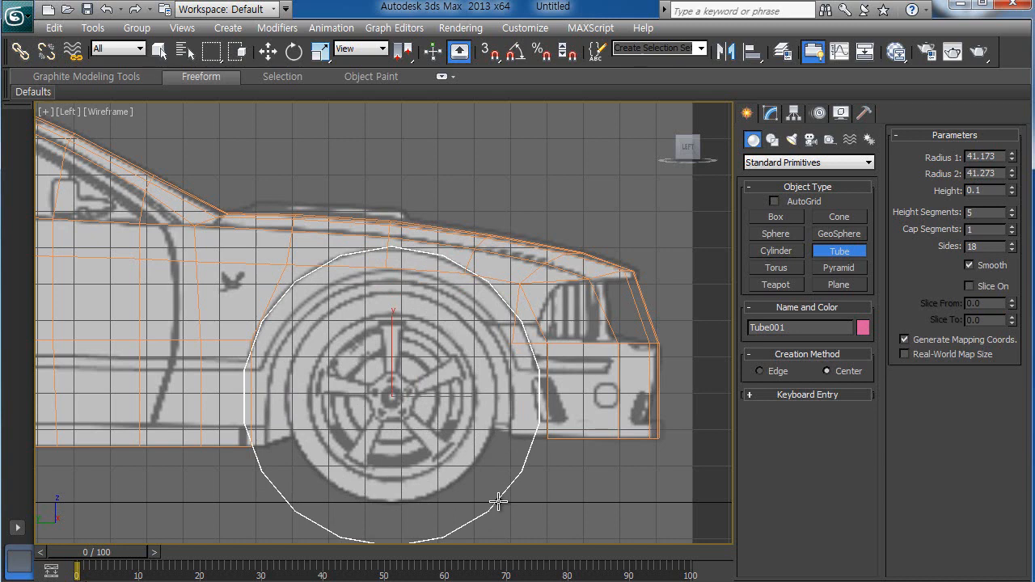
drag(499, 502, 497, 499)
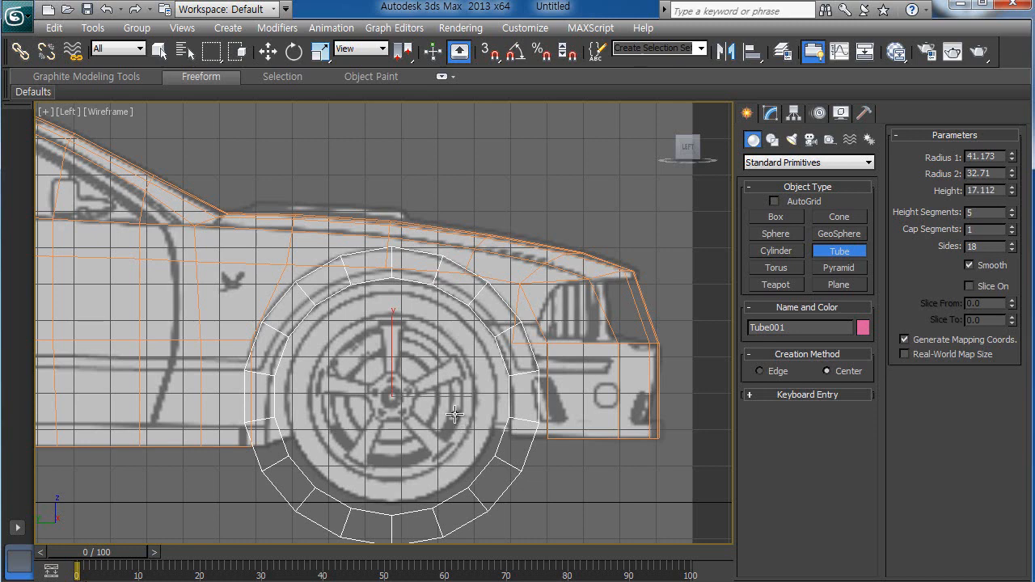
click(454, 414)
key(w)
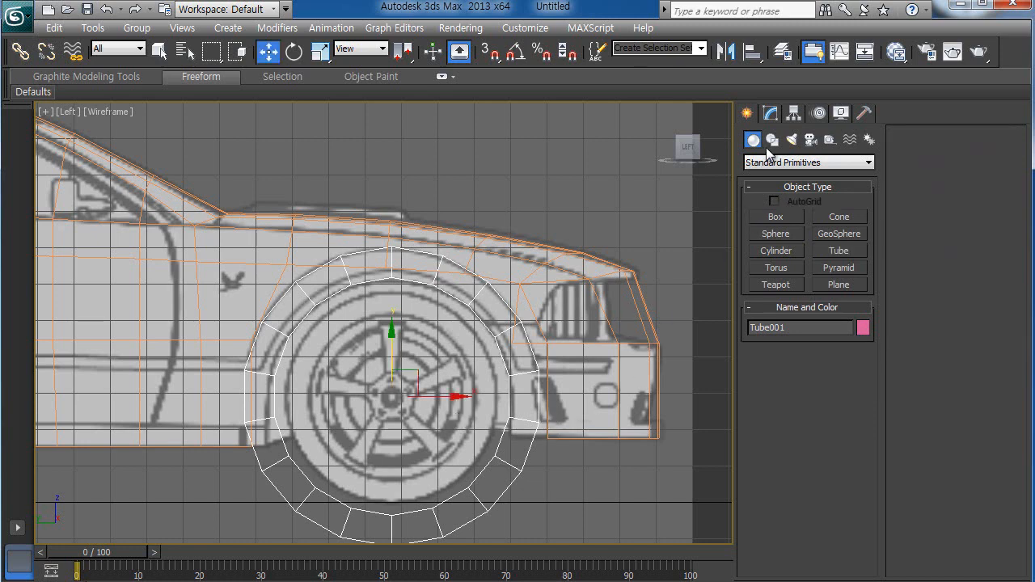
Step: Move the tube sideways from the car's centreline to the outer side of the modelled half, aligned with the front blueprint's wheel edge
ctrl+alt+middle_drag(535, 381, 535, 380)
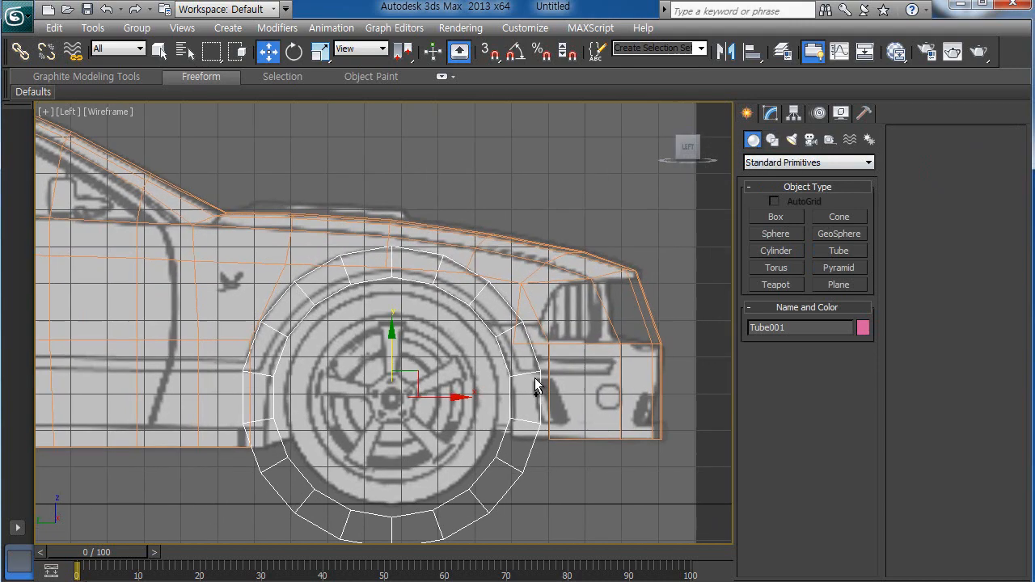
key(alt+w)
right_click(544, 418)
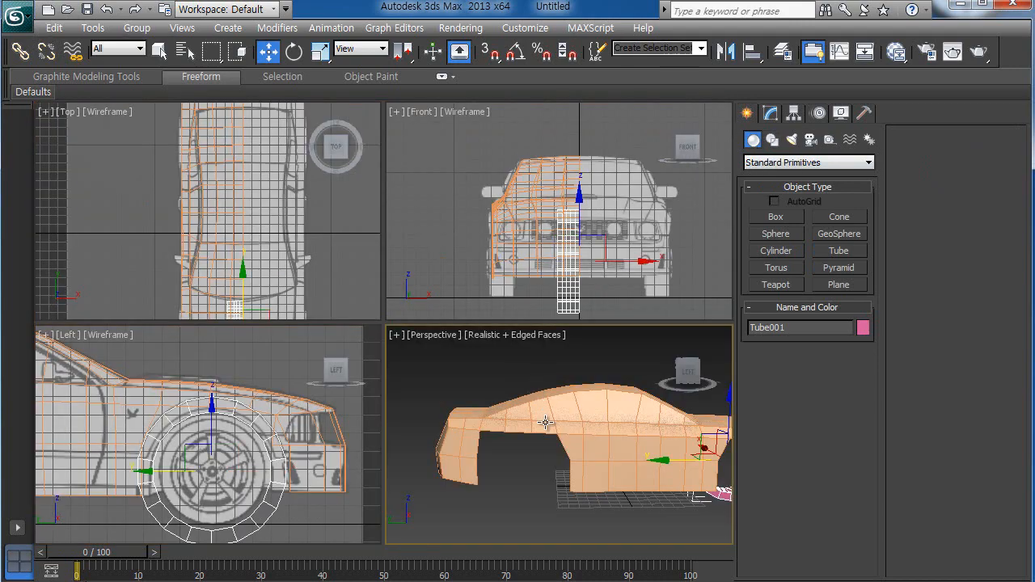
key(alt+w)
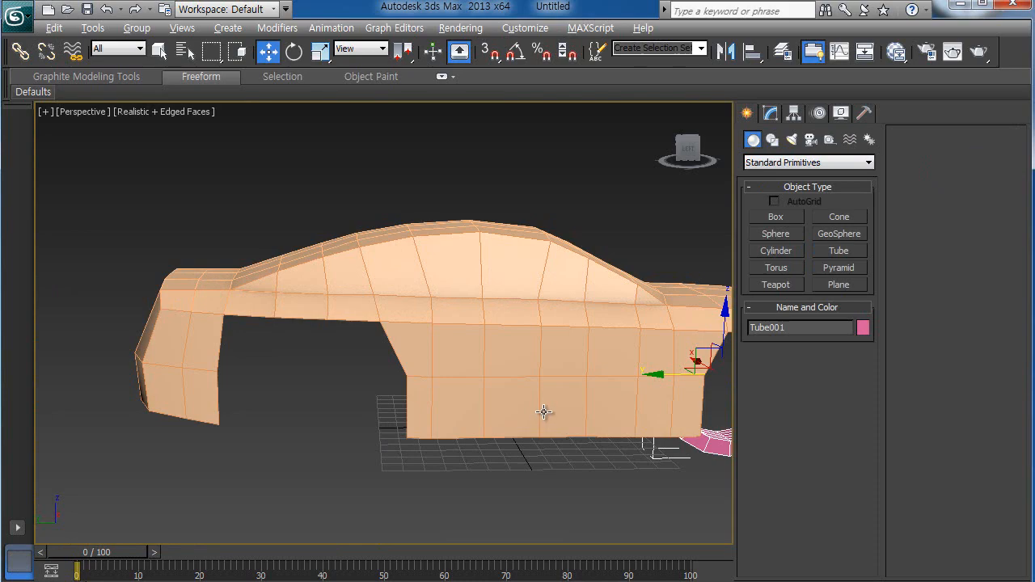
alt+middle_drag(621, 431, 478, 408)
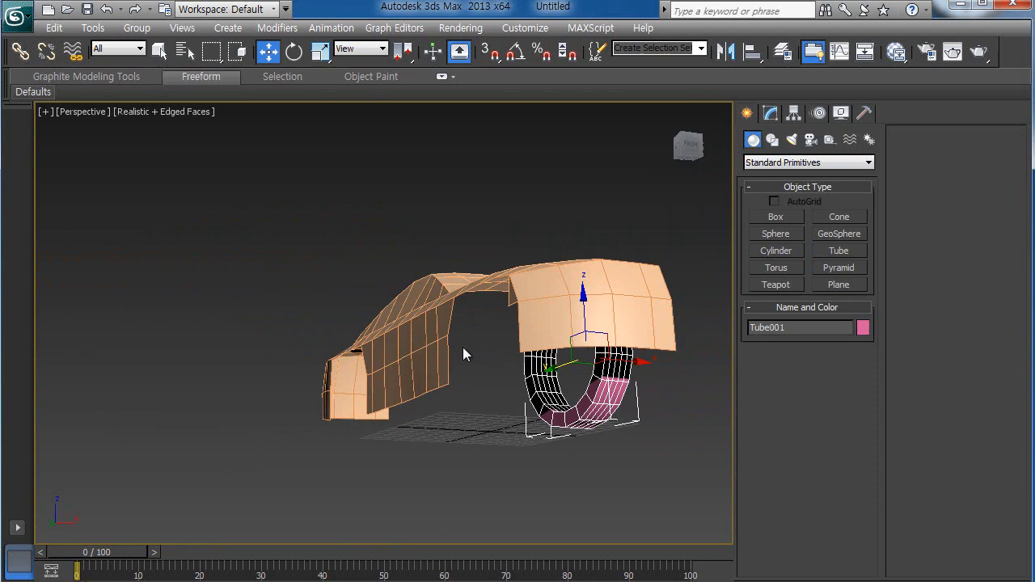
key(alt+w)
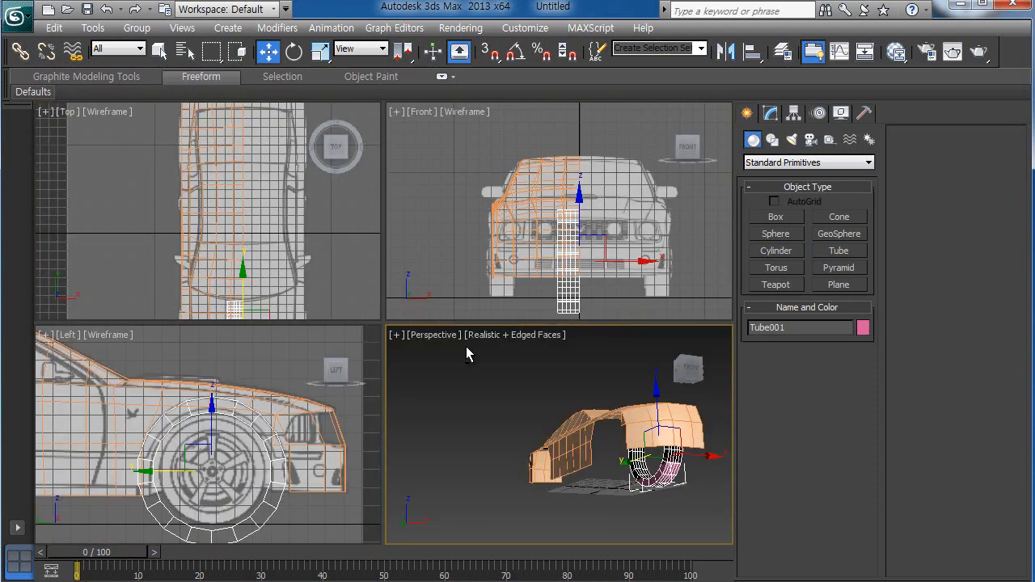
right_click(479, 290)
key(alt+w)
middle_drag(516, 404, 551, 358)
scroll(530, 403, up, 1)
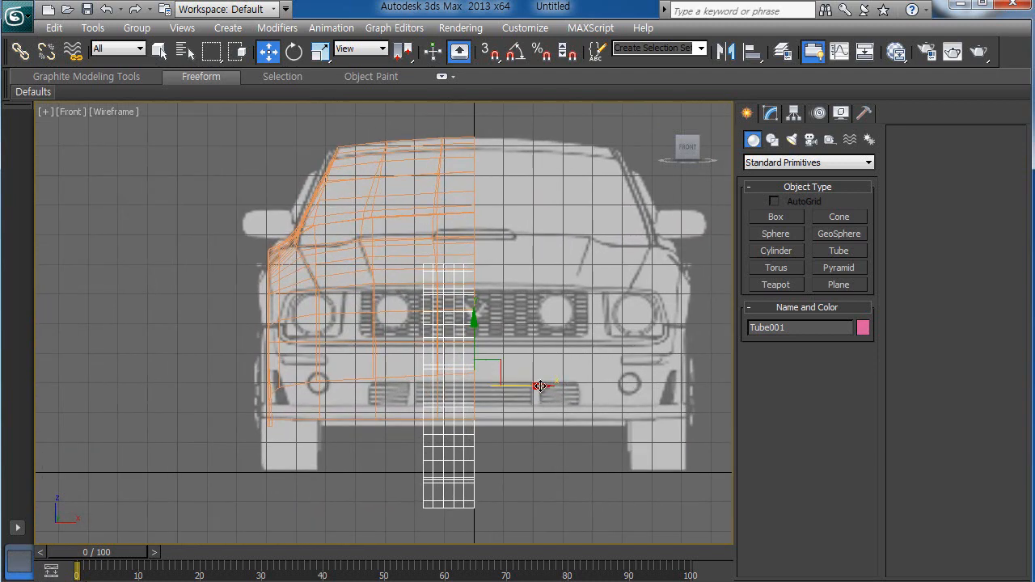
drag(542, 387, 395, 386)
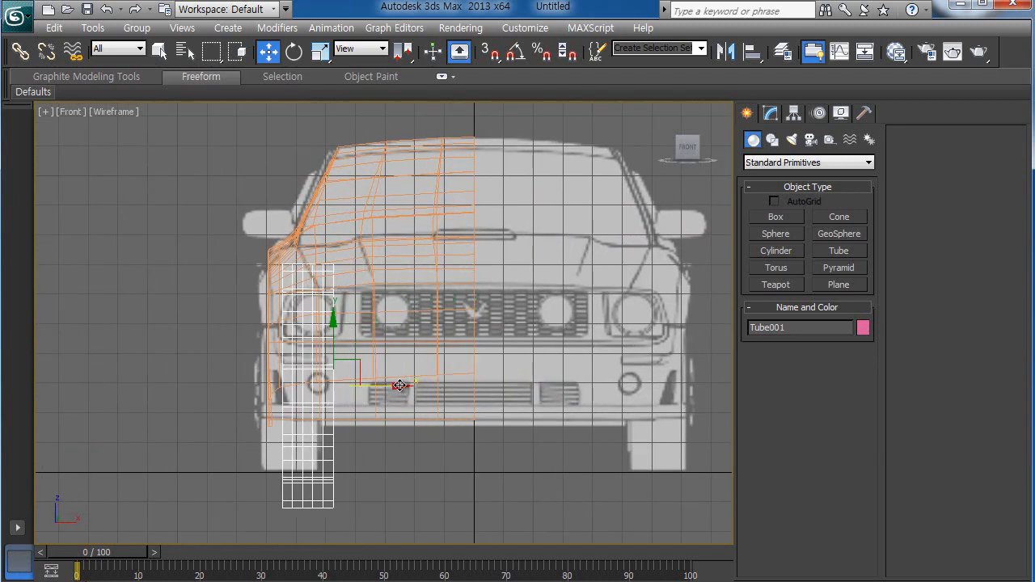
middle_drag(437, 386, 531, 375)
scroll(496, 400, up, 1)
scroll(496, 398, up, 1)
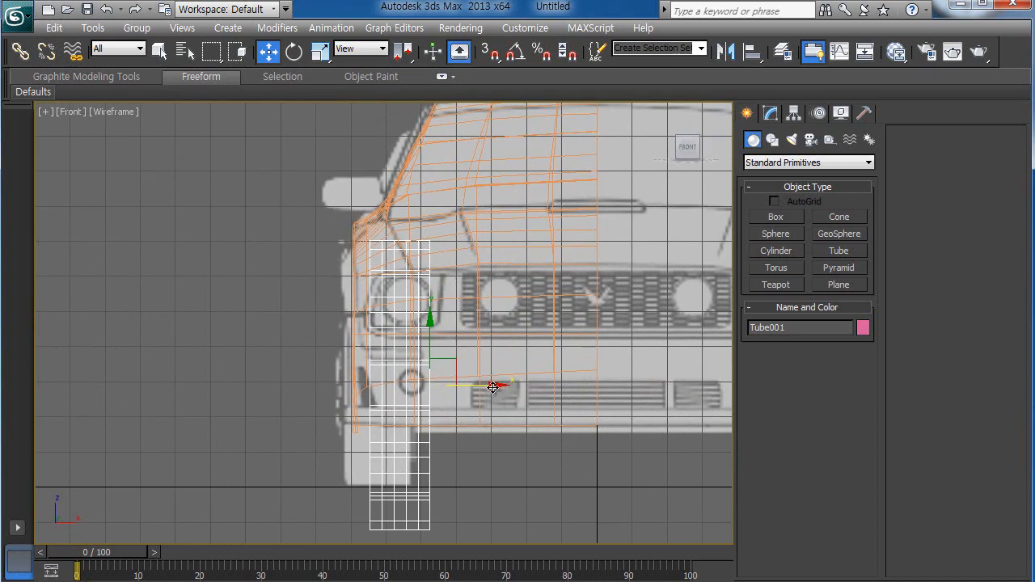
drag(492, 387, 464, 387)
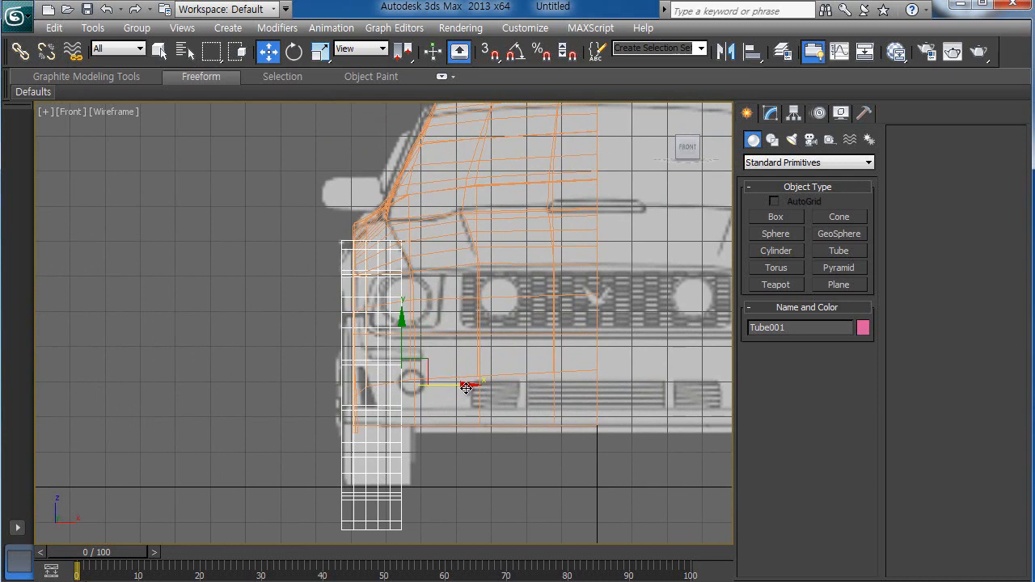
Step: Set the tube's number of sides to 16
key(alt+w)
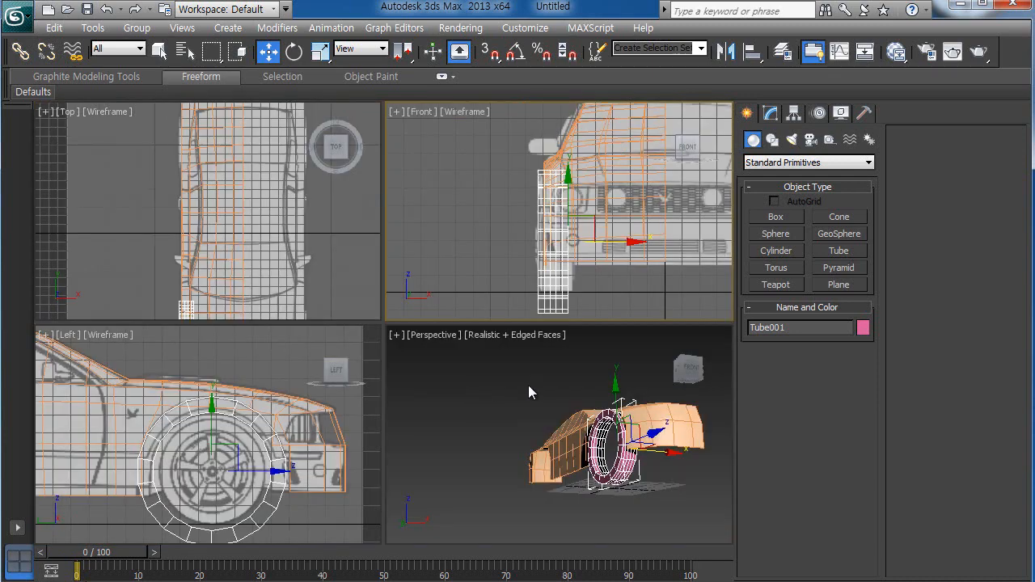
alt+middle_drag(528, 385, 468, 405)
key(alt+w)
alt+middle_drag(522, 446, 506, 432)
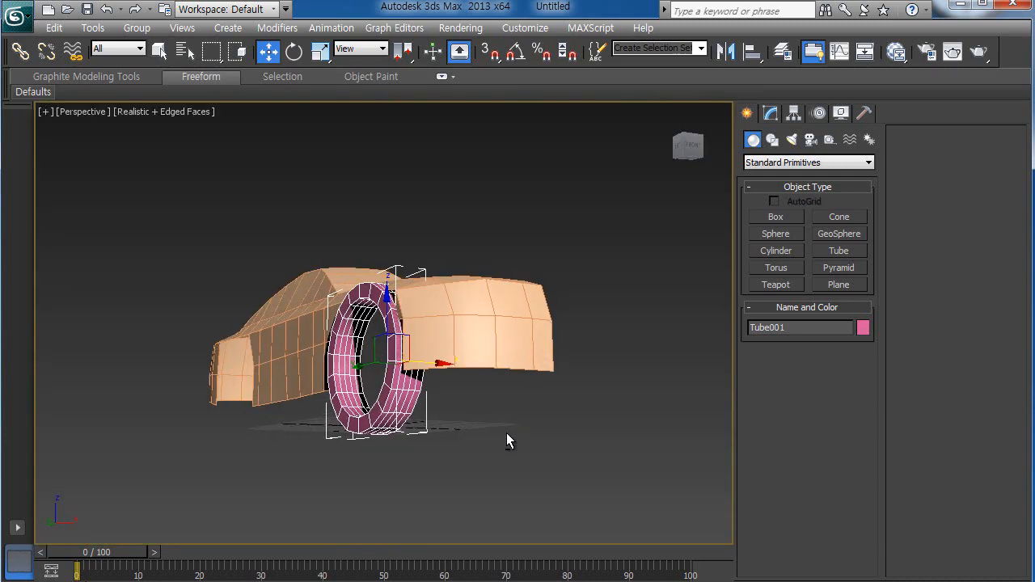
click(770, 112)
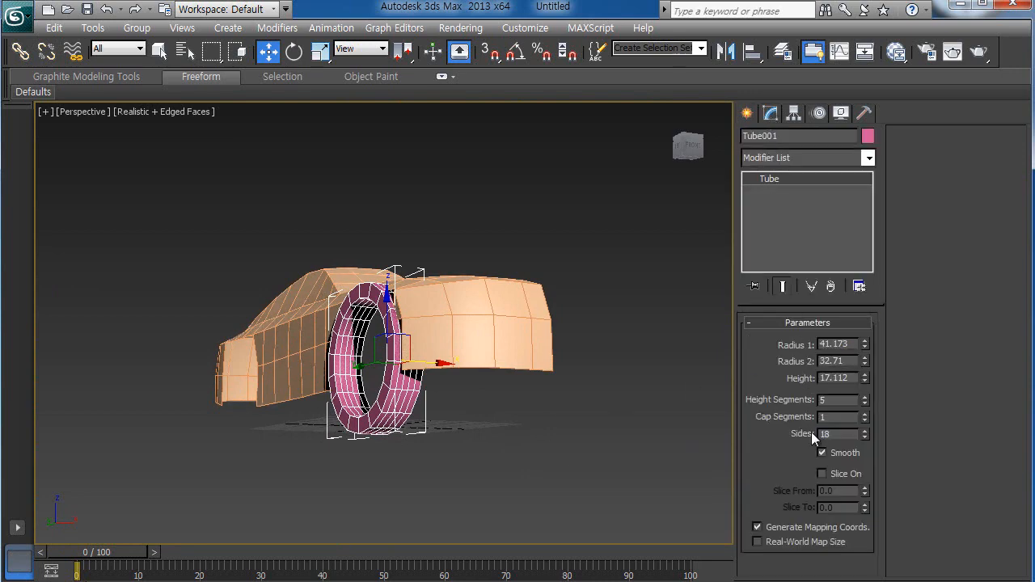
alt+middle_drag(483, 385, 579, 263)
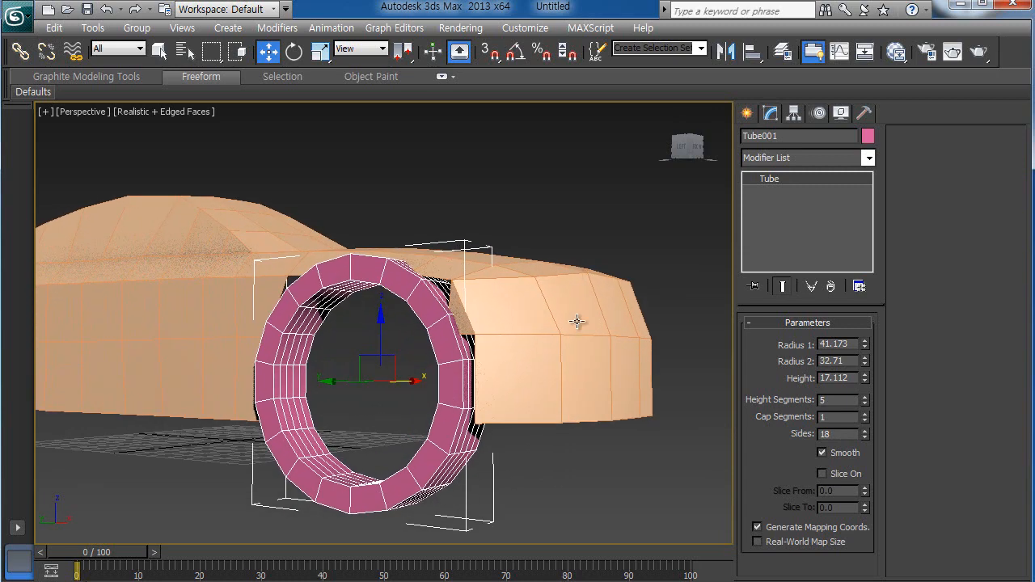
click(865, 438)
click(866, 438)
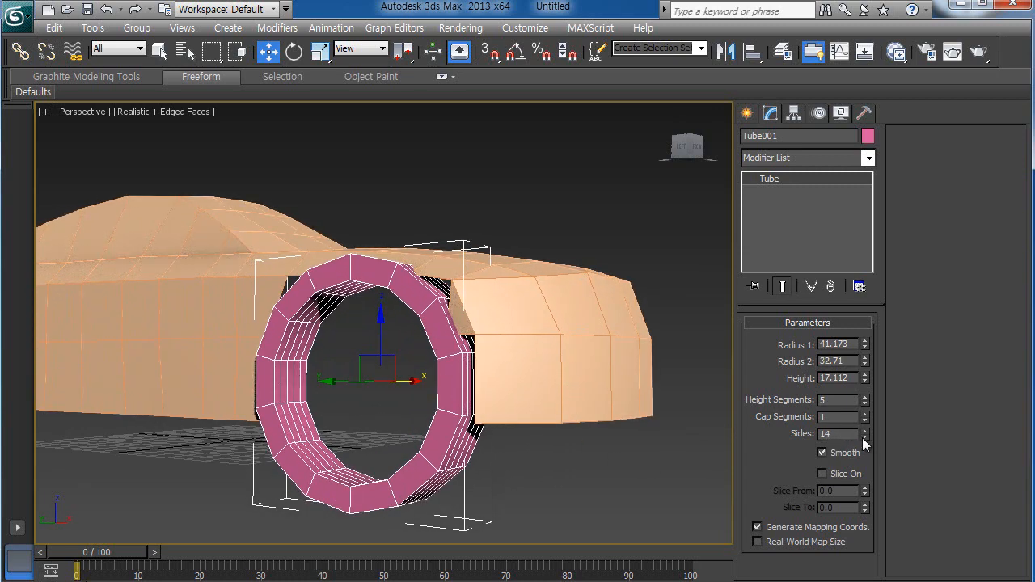
click(865, 430)
click(865, 430)
alt+middle_drag(404, 453, 436, 458)
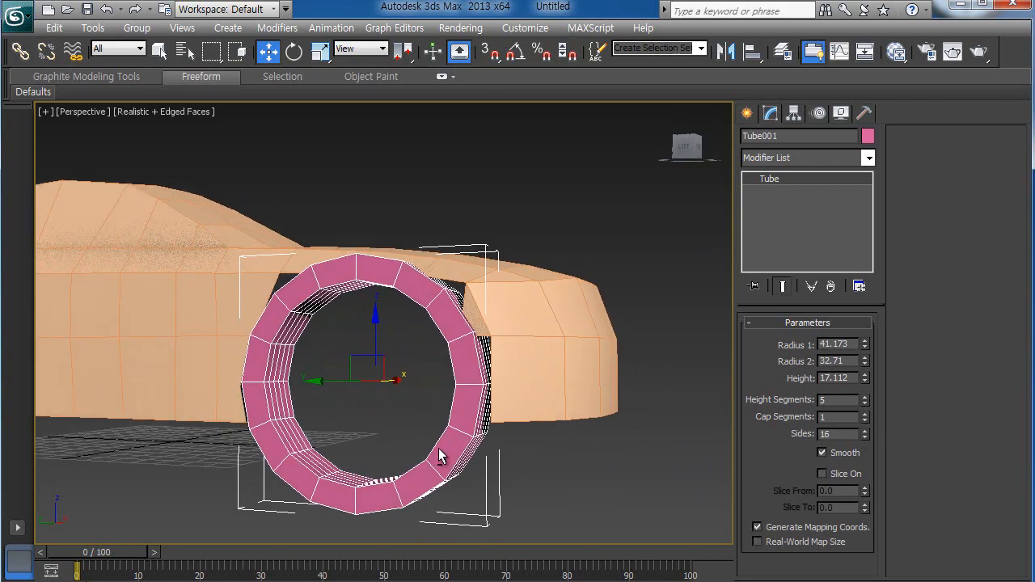
Step: Reduce the tube's height segments to 1
mouse_move(513, 442)
alt+middle_down()
mouse_move(487, 438)
mouse_move(495, 437)
alt+middle_up()
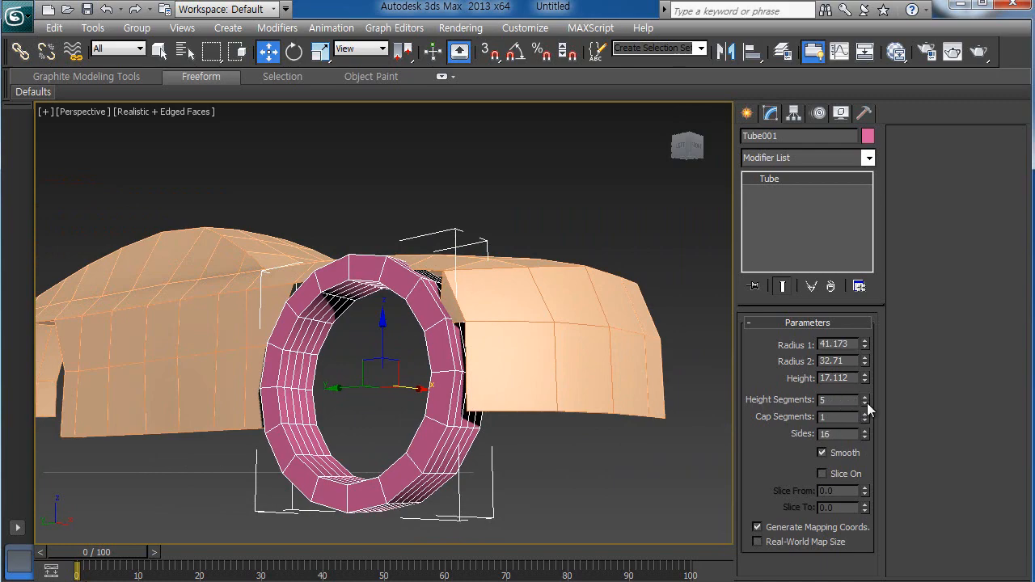
drag(867, 403, 861, 450)
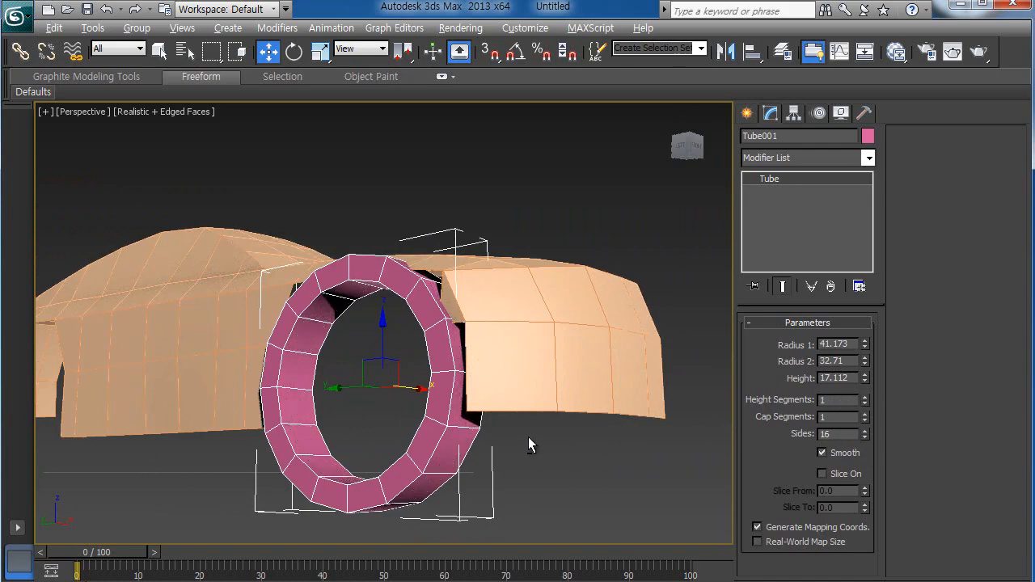
mouse_move(529, 438)
alt+middle_down()
mouse_move(539, 374)
mouse_move(569, 420)
mouse_move(514, 450)
alt+middle_up()
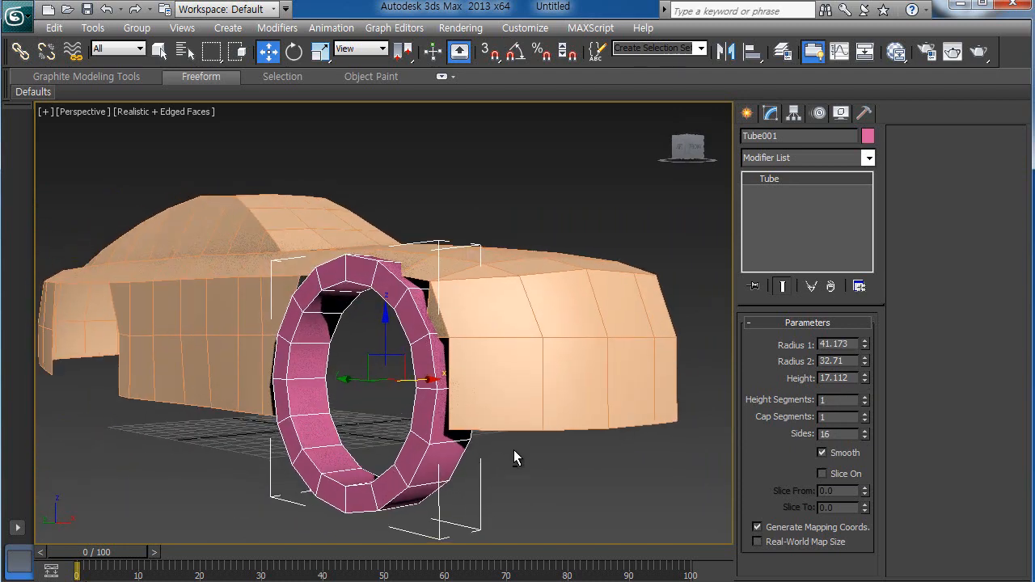
Step: Convert the tube to an Editable Poly and enter polygon editing
right_click(779, 178)
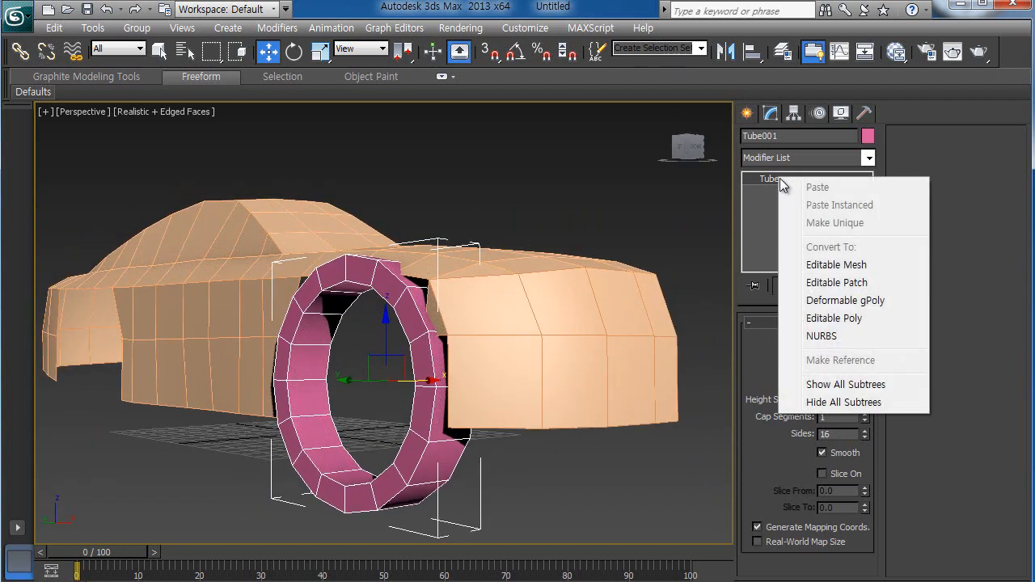
click(834, 322)
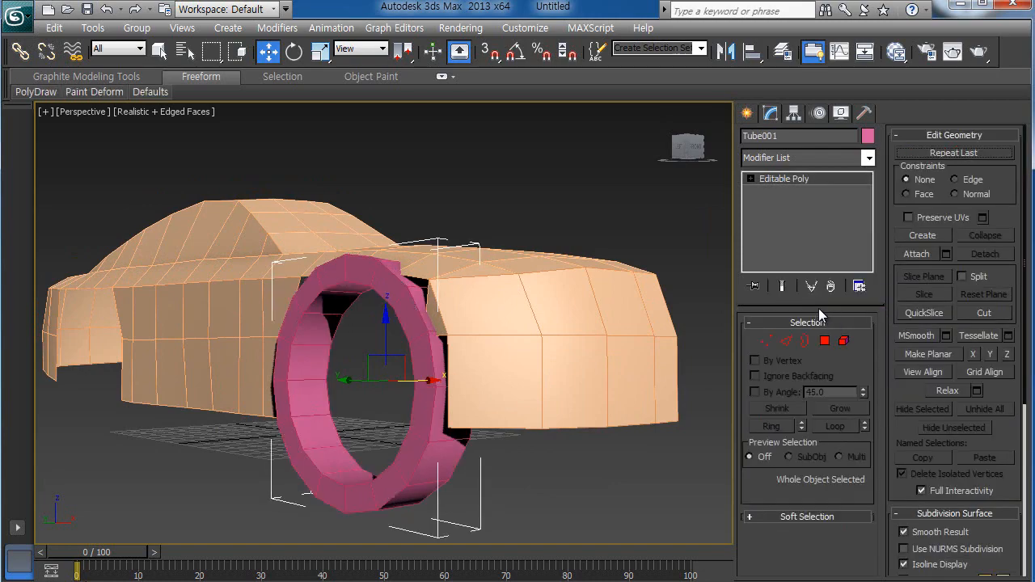
click(825, 342)
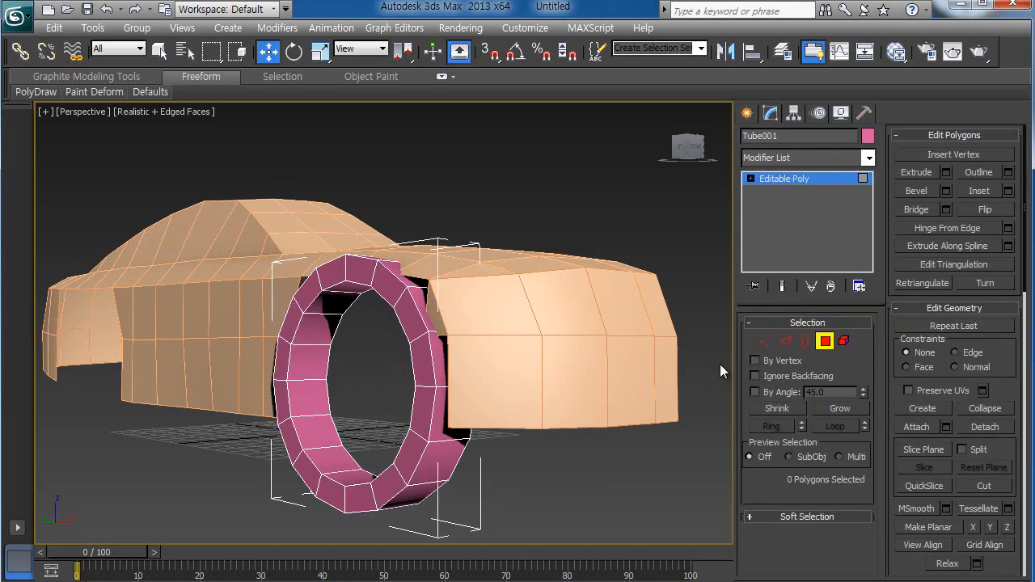
Step: Delete the tube's inner, outer and back polygons in the front view, keeping only the flat ring facing away from the car
alt+middle_drag(533, 438, 482, 396)
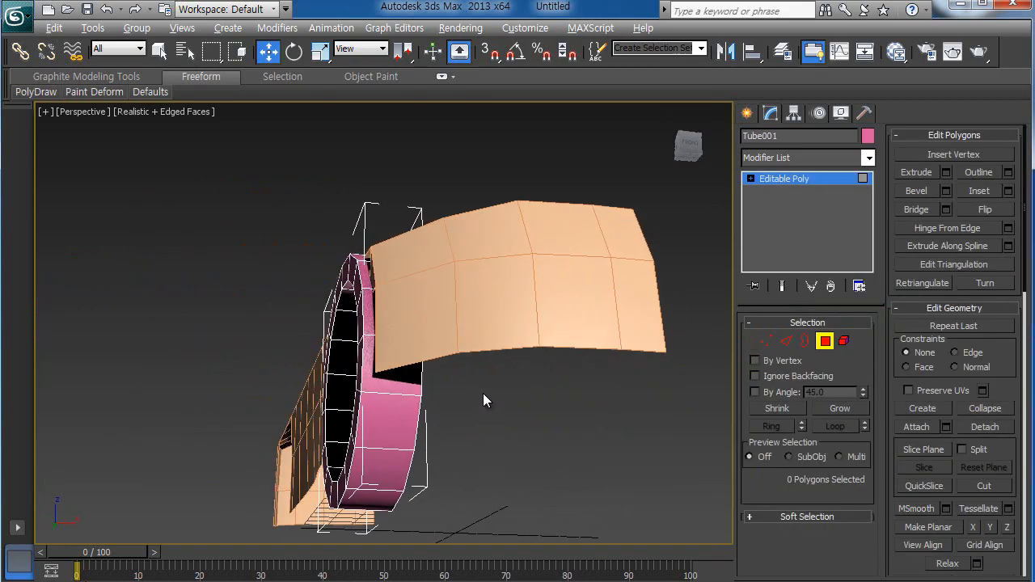
key(alt+w)
click(511, 280)
key(alt+w)
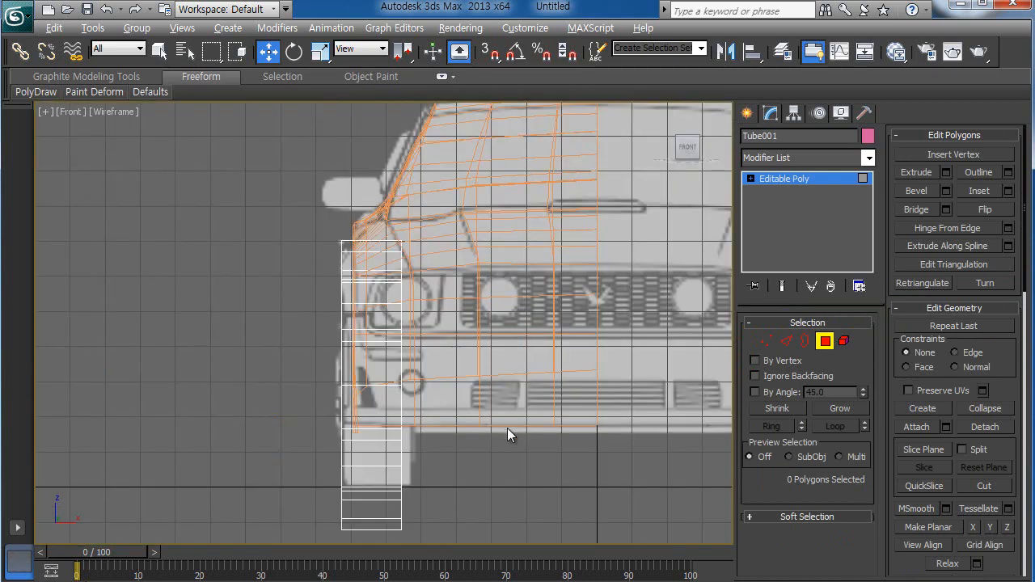
middle_drag(507, 428, 534, 390)
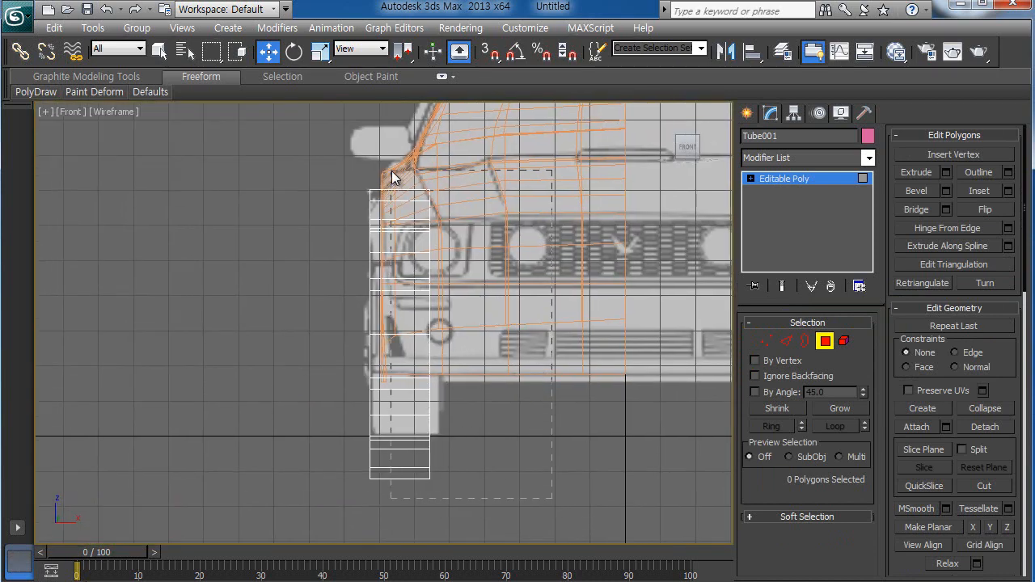
drag(393, 176, 395, 178)
key(Delete)
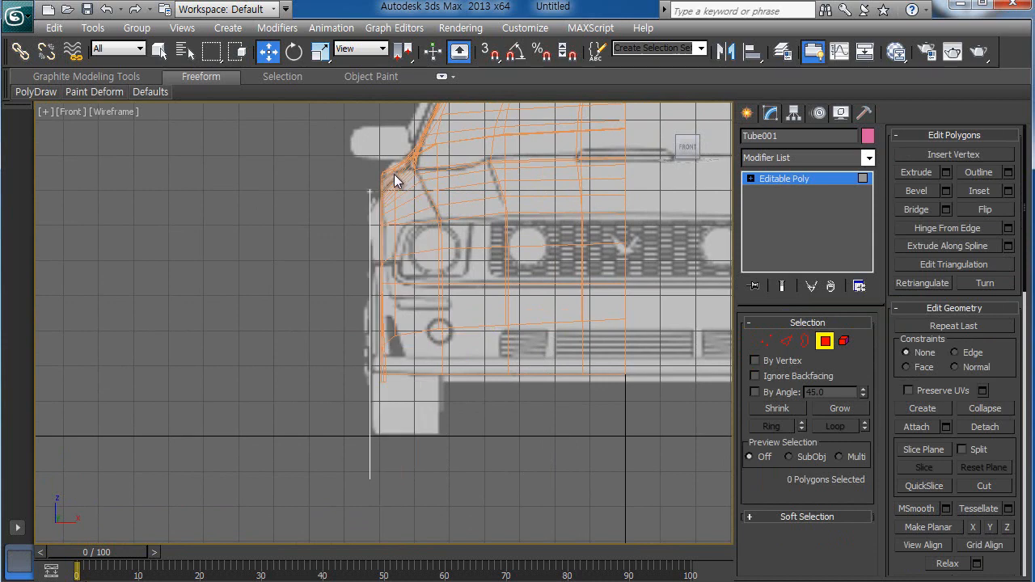
Step: Select the six lower polygons of the ring in the left view and delete them, leaving an open arch around the wheel
key(alt+w)
right_click(468, 408)
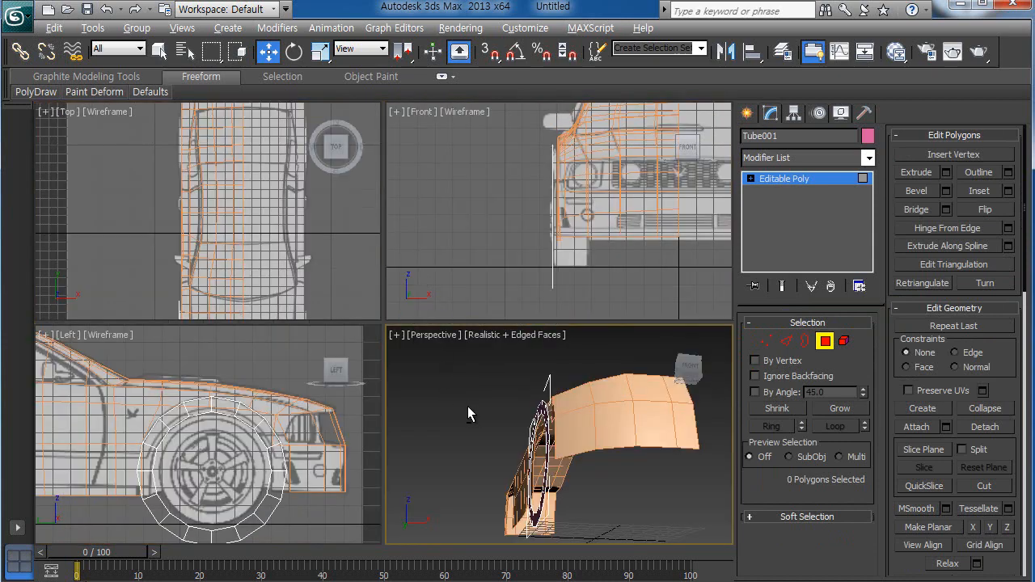
key(alt+w)
alt+middle_drag(429, 387, 517, 414)
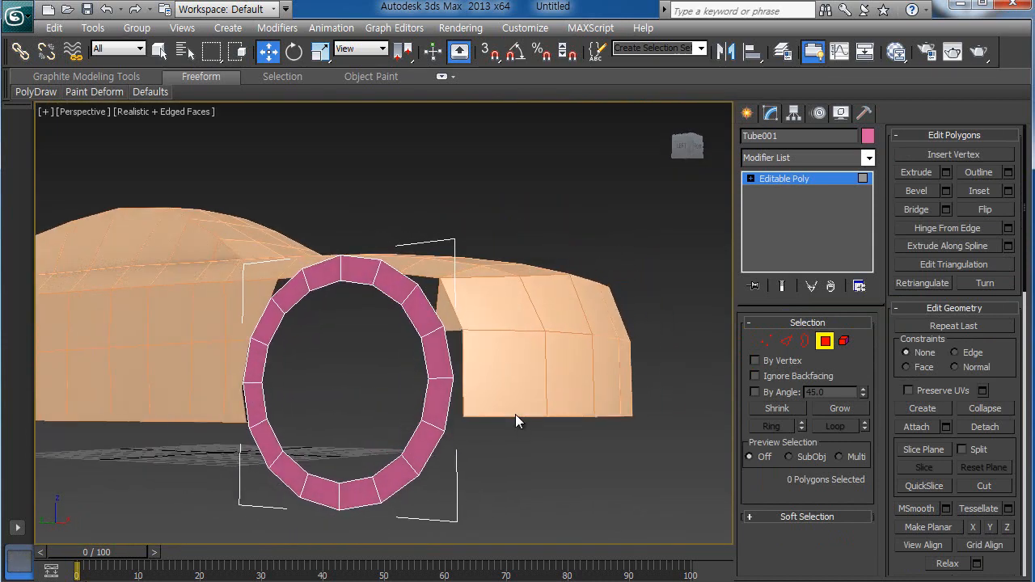
key(alt+w)
right_click(246, 379)
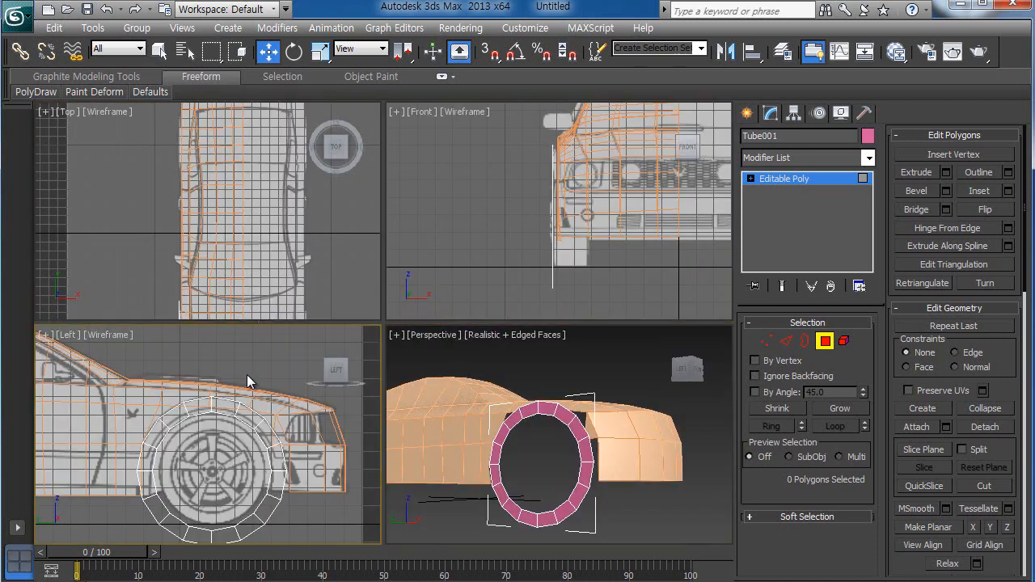
key(alt+w)
middle_drag(446, 412, 481, 299)
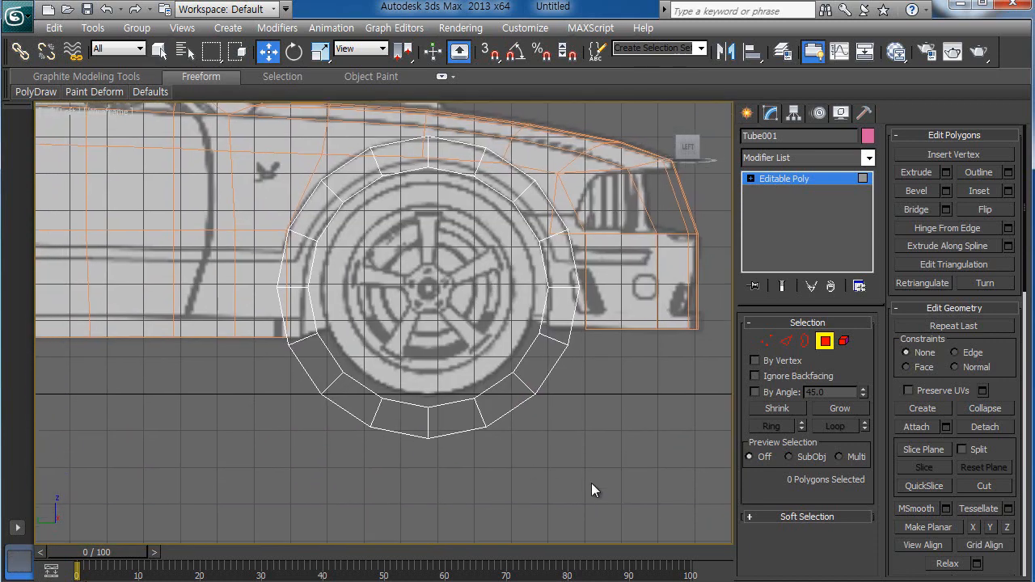
drag(381, 404, 301, 368)
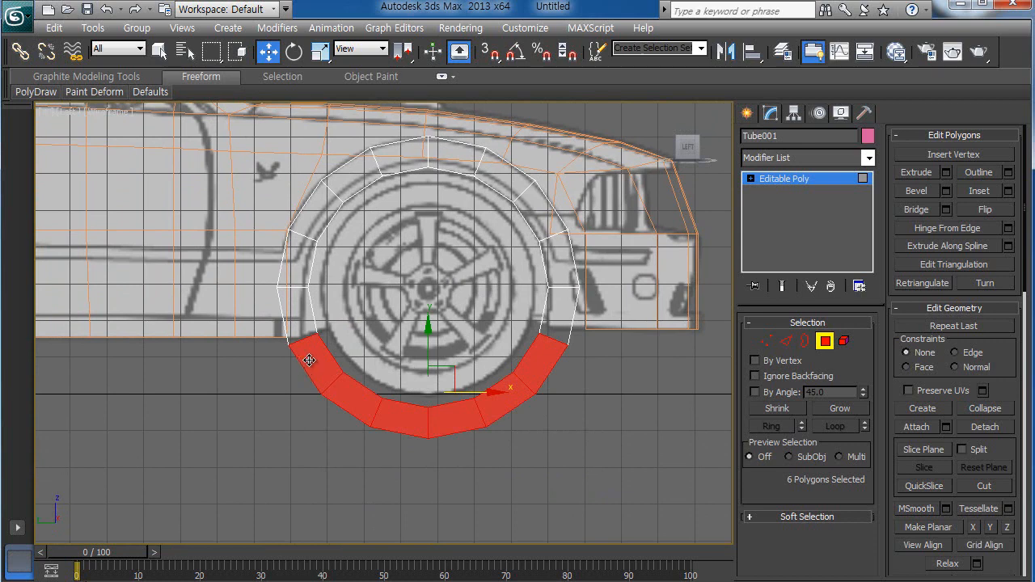
key(Delete)
Step: Select the arch's whole outer edge loop and move it inward in the front view until it meets the car's side
scroll(562, 411, up, 1)
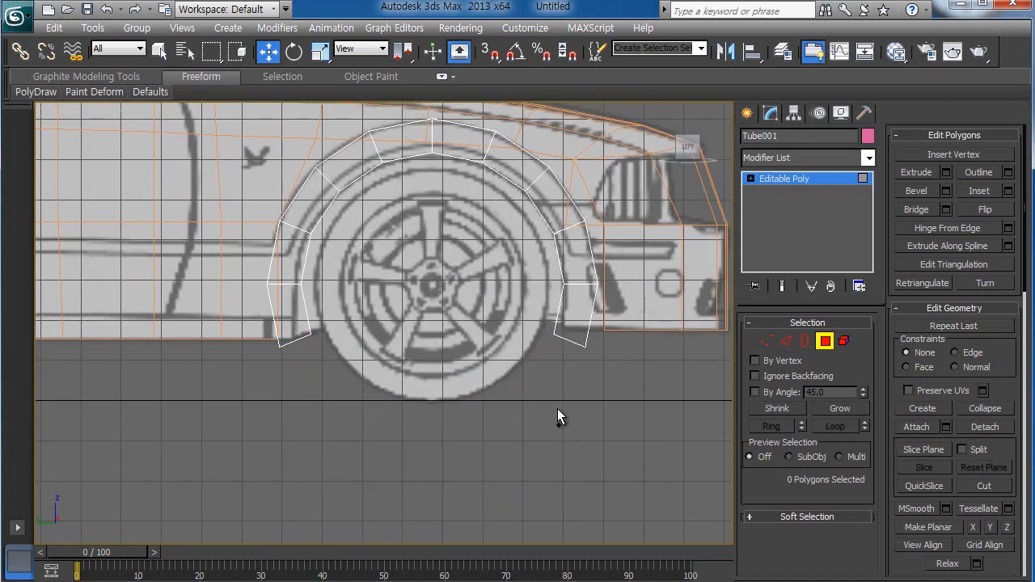
click(785, 342)
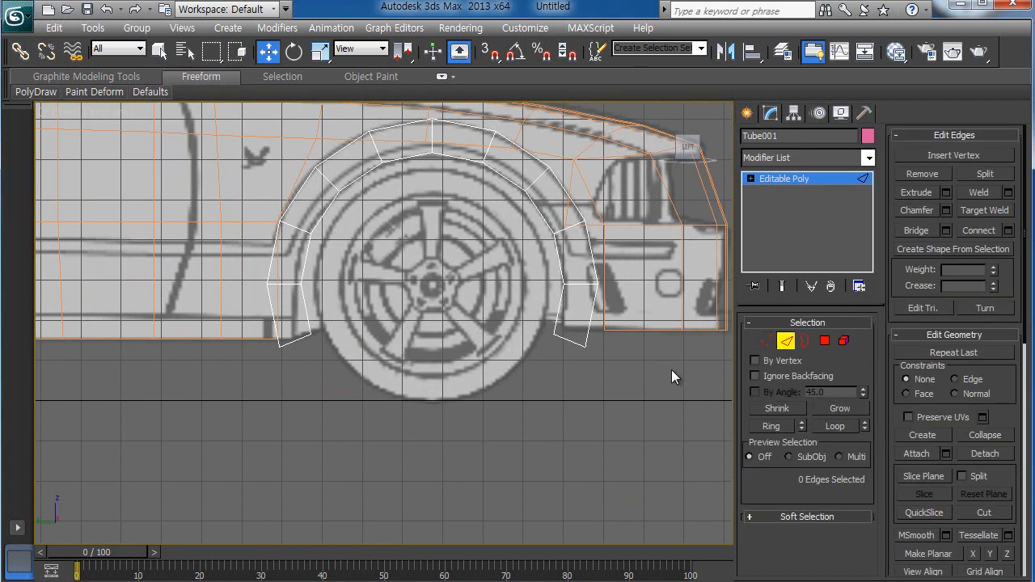
click(594, 331)
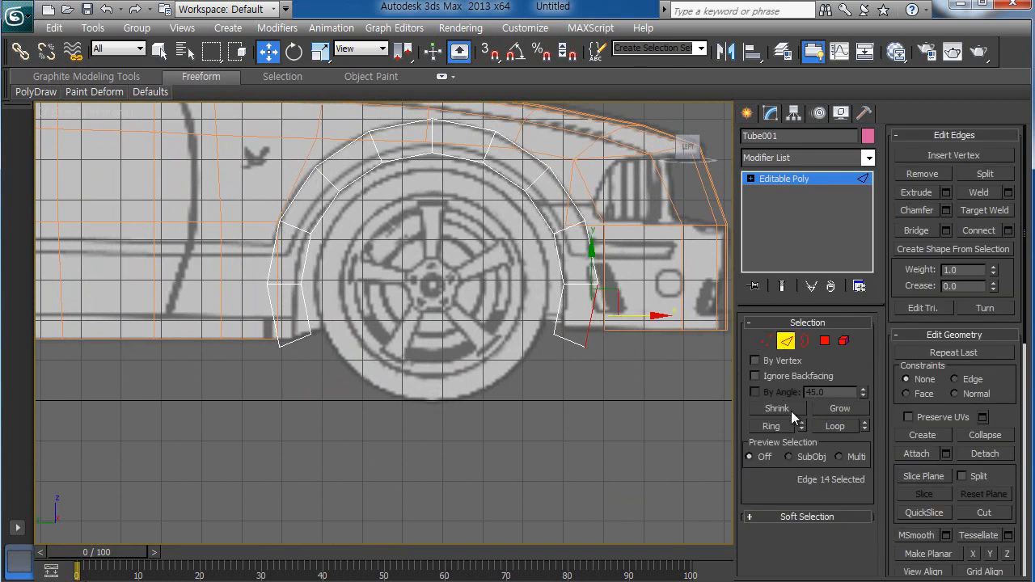
click(832, 427)
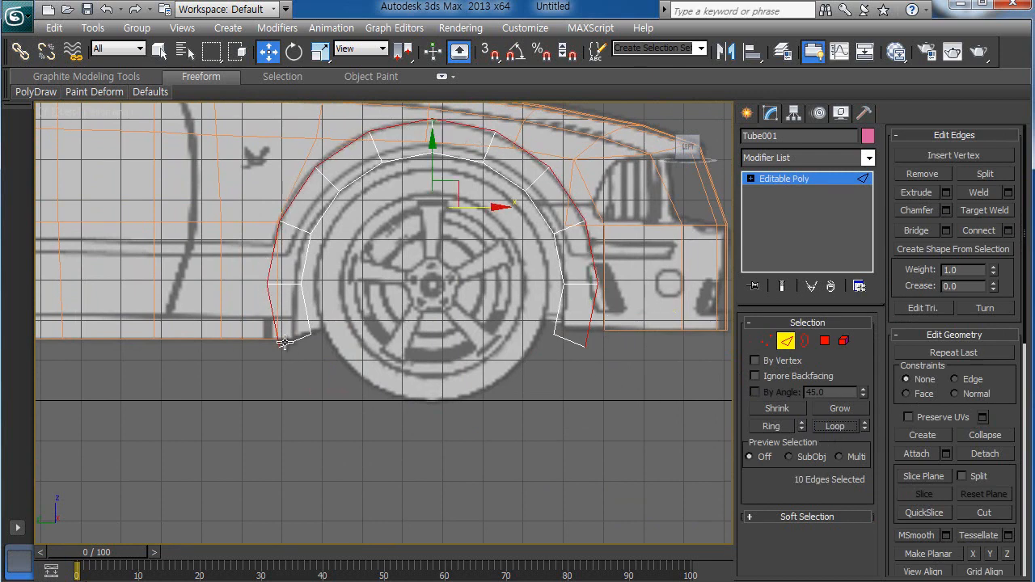
middle_drag(433, 376, 422, 446)
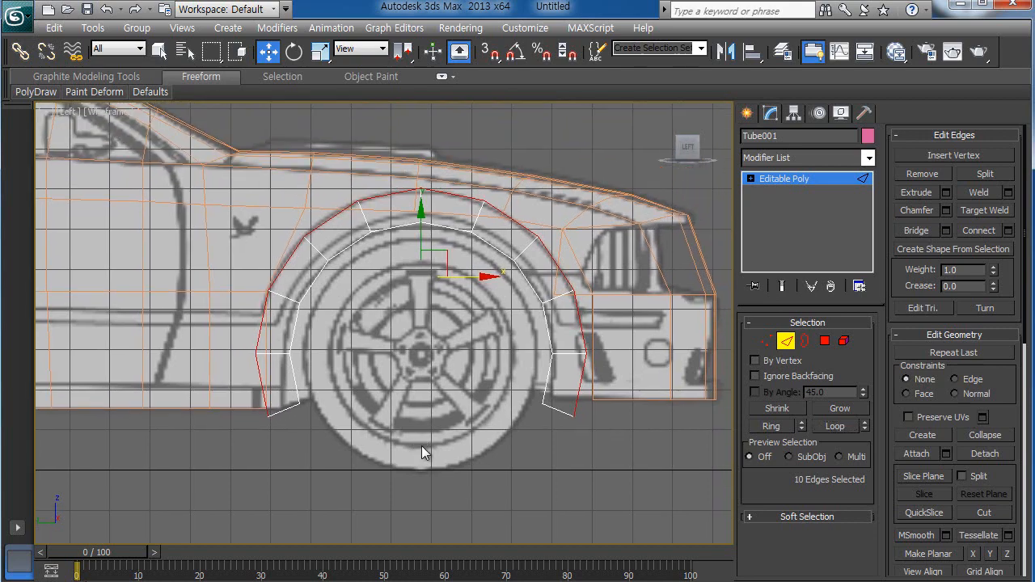
key(alt+w)
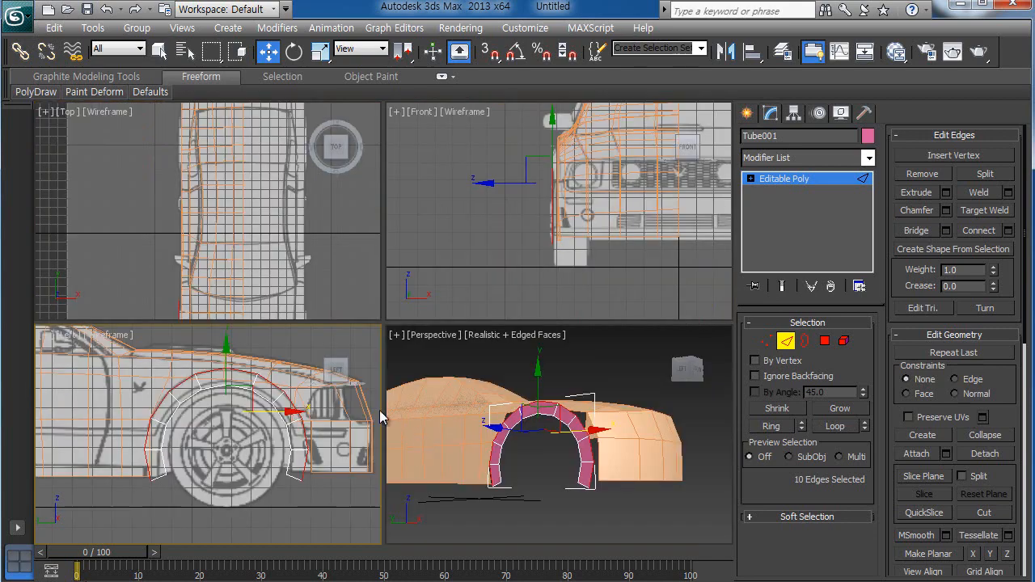
right_click(481, 251)
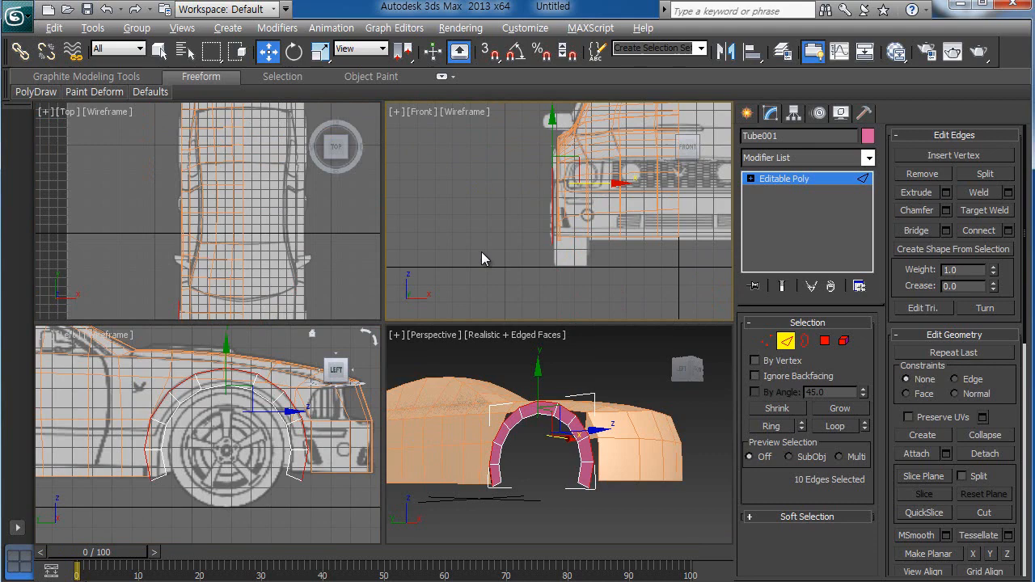
key(alt+w)
ctrl+alt+middle_drag(449, 413, 444, 437)
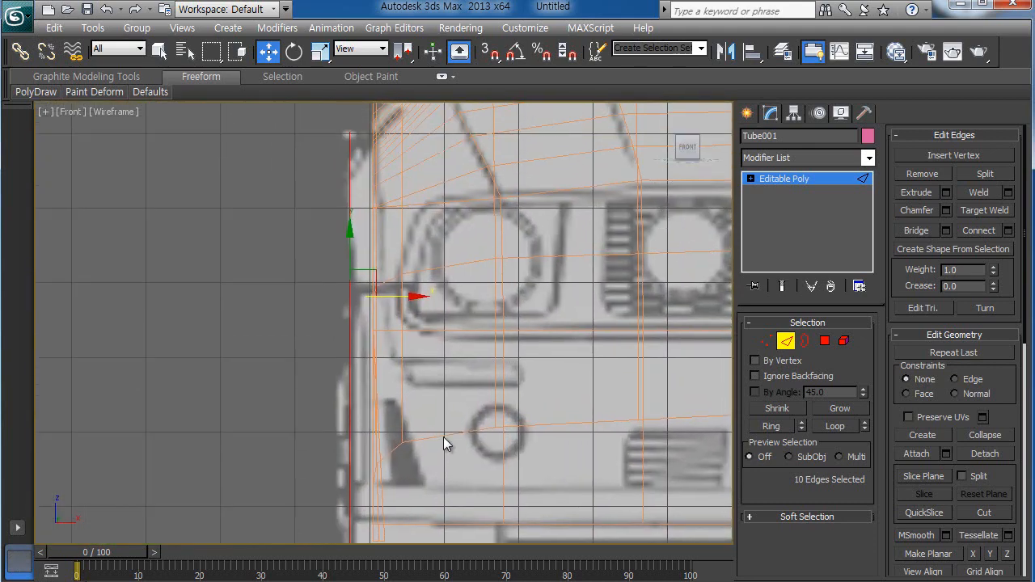
drag(418, 298, 442, 299)
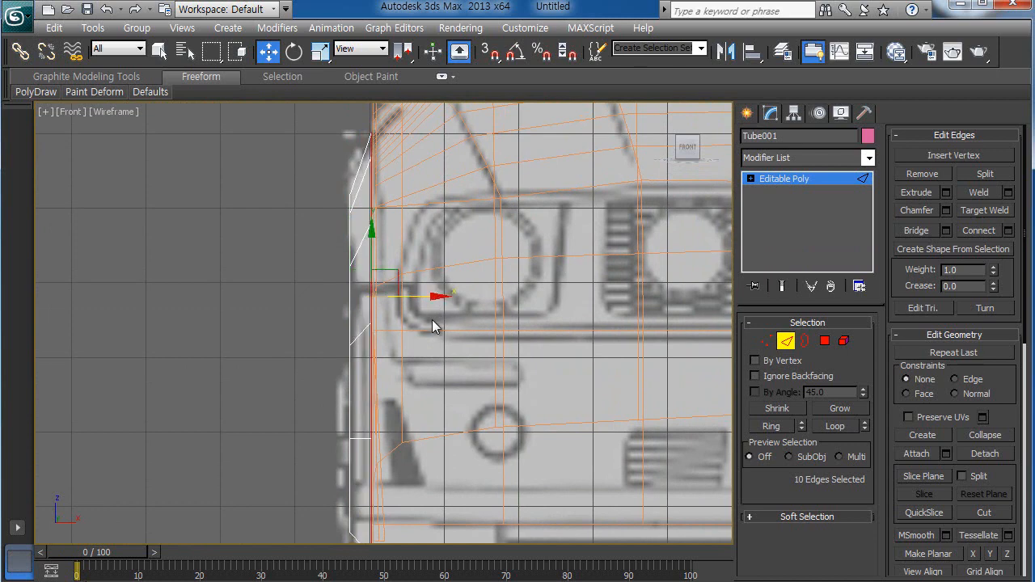
Step: Inspect from several angles in the perspective view how the angled arch rim sits against the car body
key(alt+w)
right_click(473, 408)
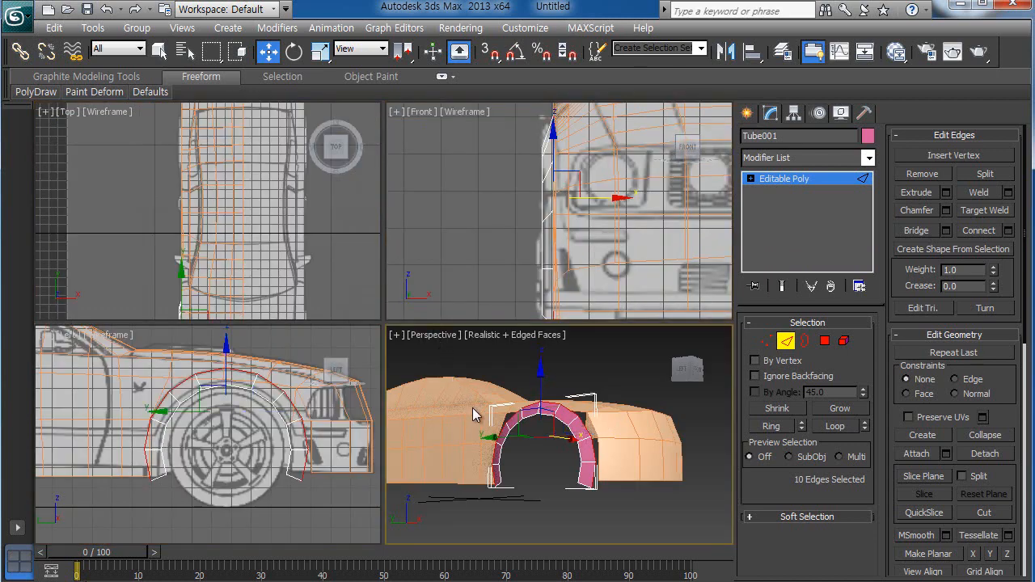
key(alt+w)
alt+middle_drag(422, 387, 382, 395)
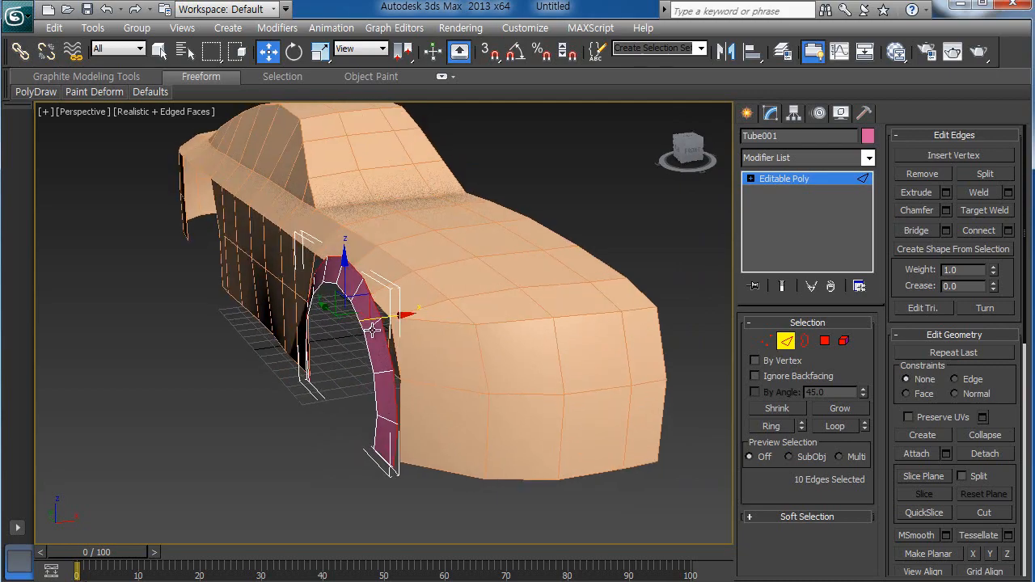
alt+middle_drag(369, 358, 493, 338)
key(alt+w)
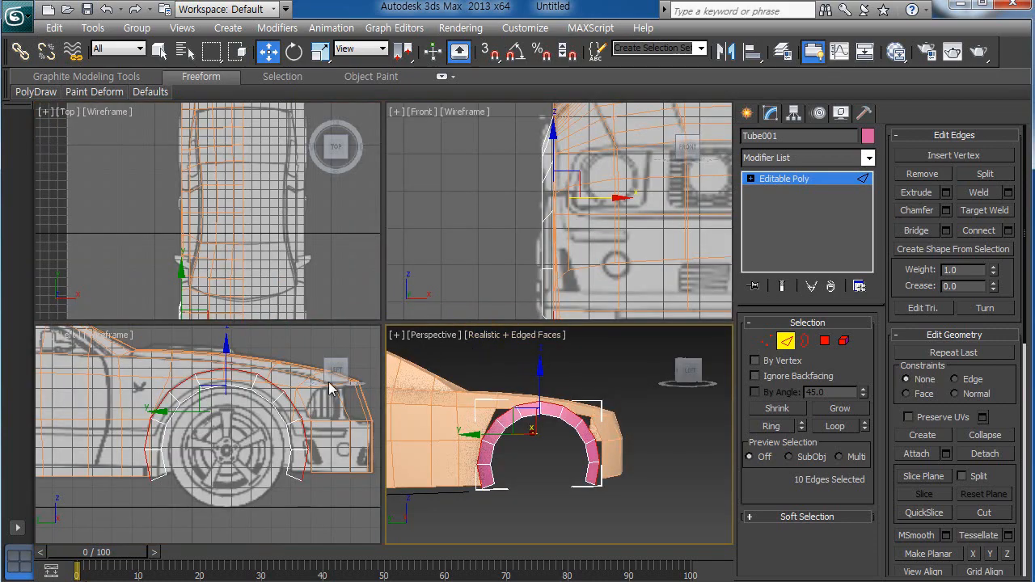
Step: In the left view, move the two vertices at the lower end of the arch's rear leg rearward until the leg is vertical
right_click(332, 380)
key(alt+w)
middle_drag(445, 386, 466, 378)
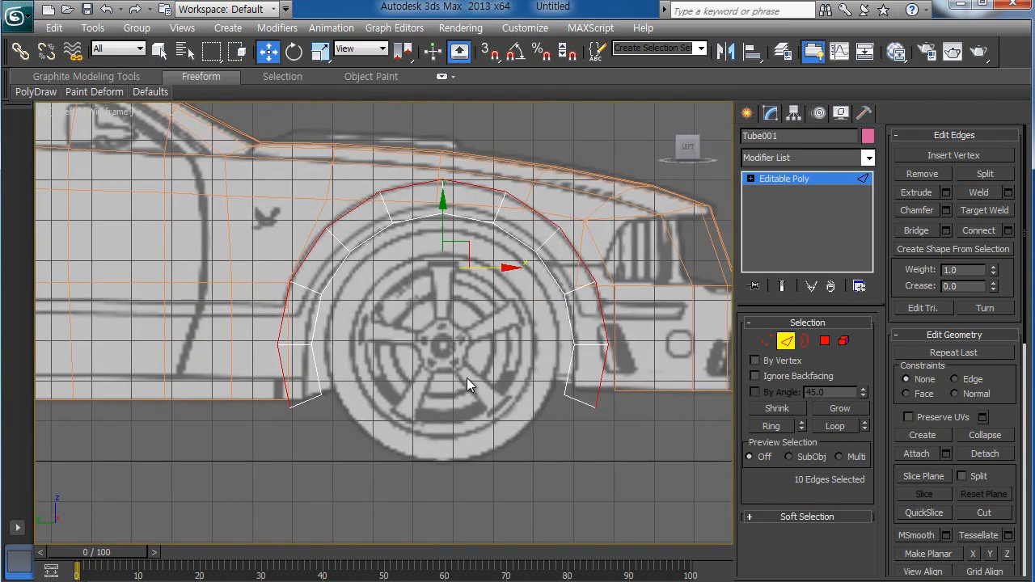
click(766, 341)
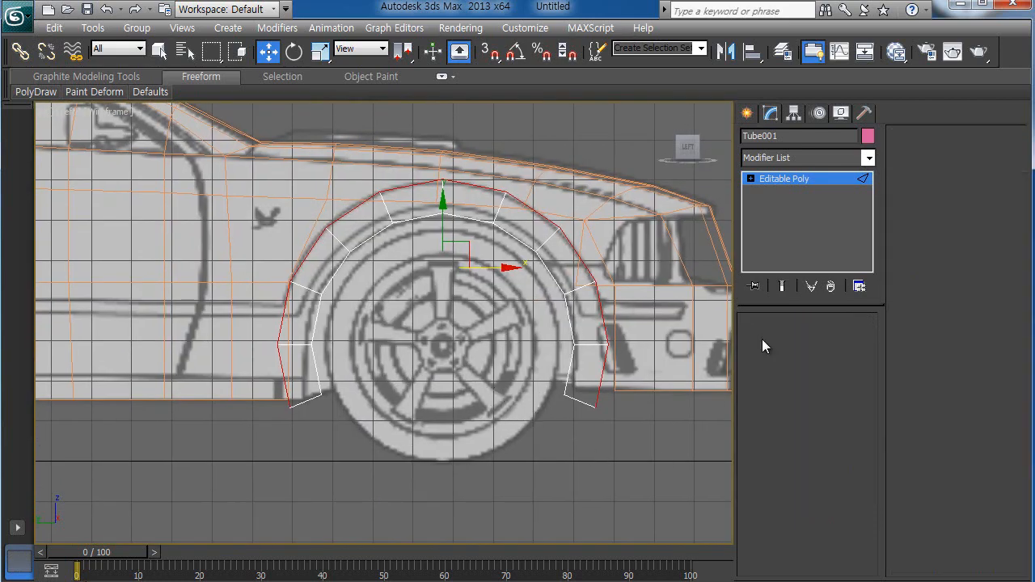
scroll(411, 431, up, 2)
scroll(411, 431, up, 1)
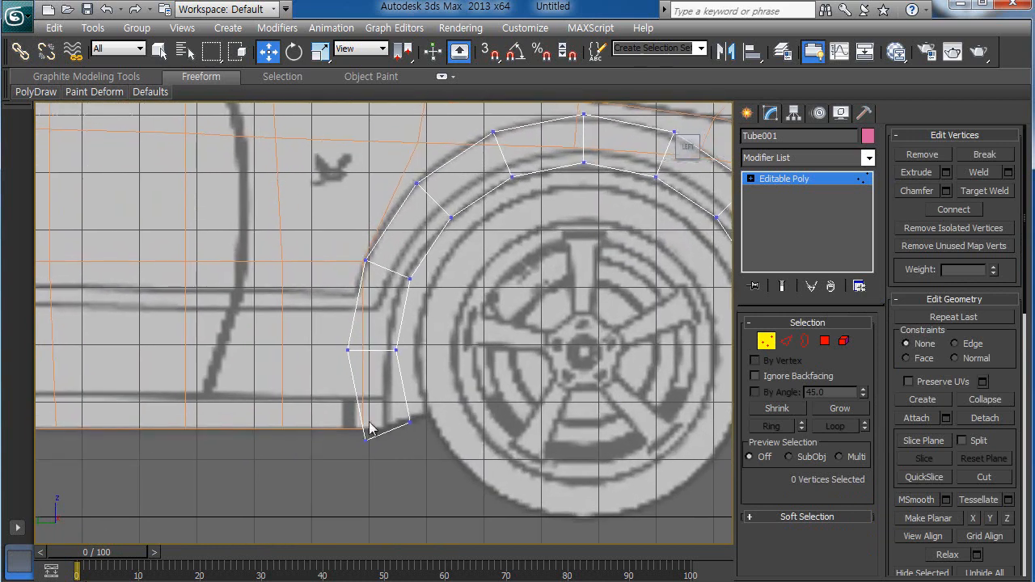
drag(347, 415, 443, 469)
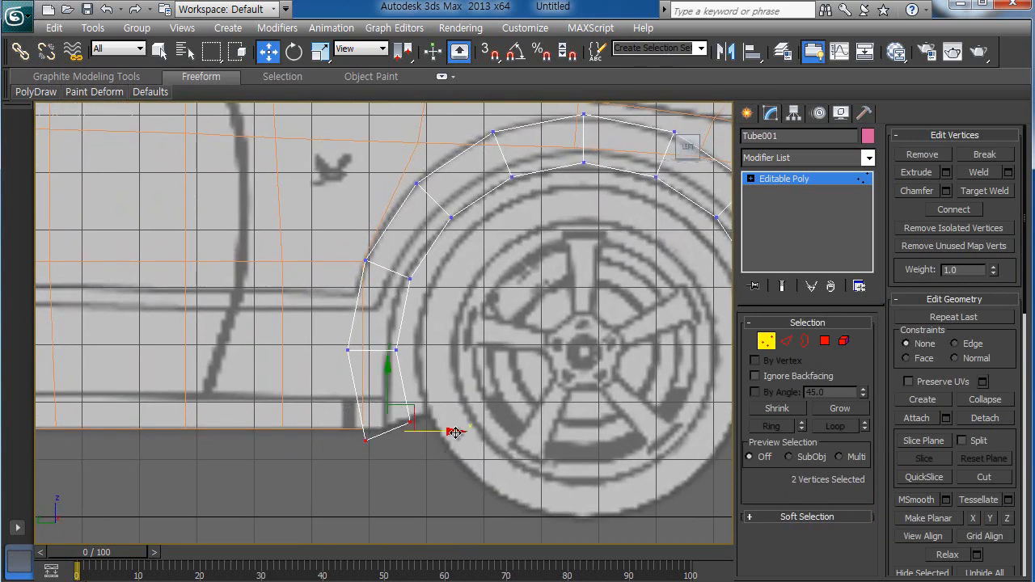
drag(456, 432, 437, 433)
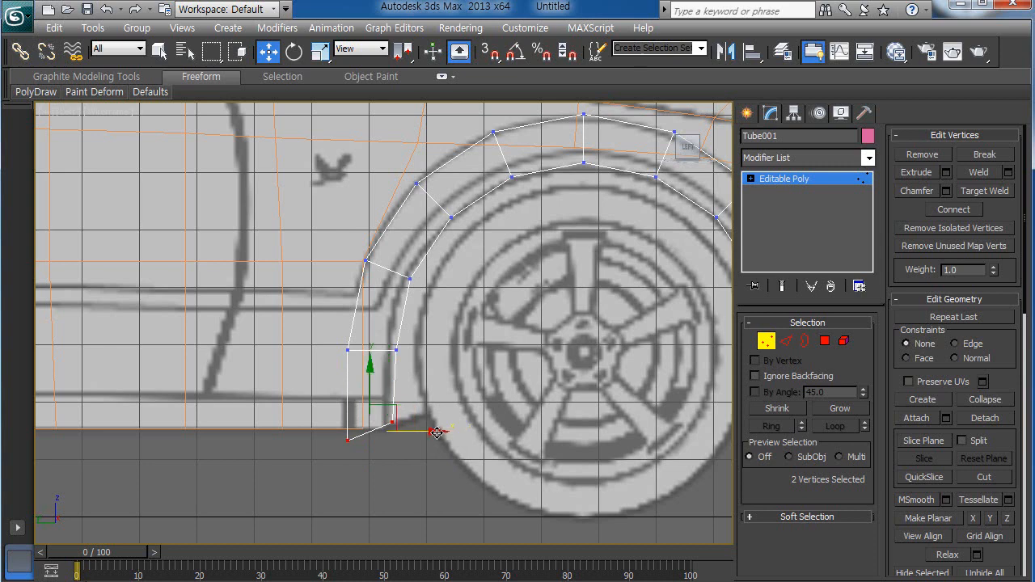
Step: Scale those two lower-end vertices flat vertically, level with the body's bottom edge, and nudge them slightly rearward
key(r)
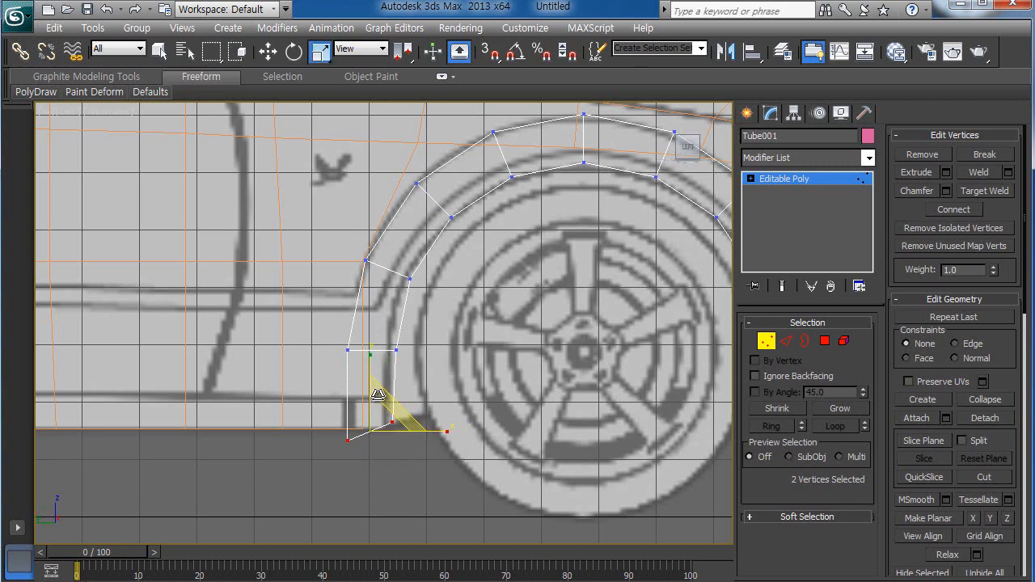
drag(368, 354, 374, 473)
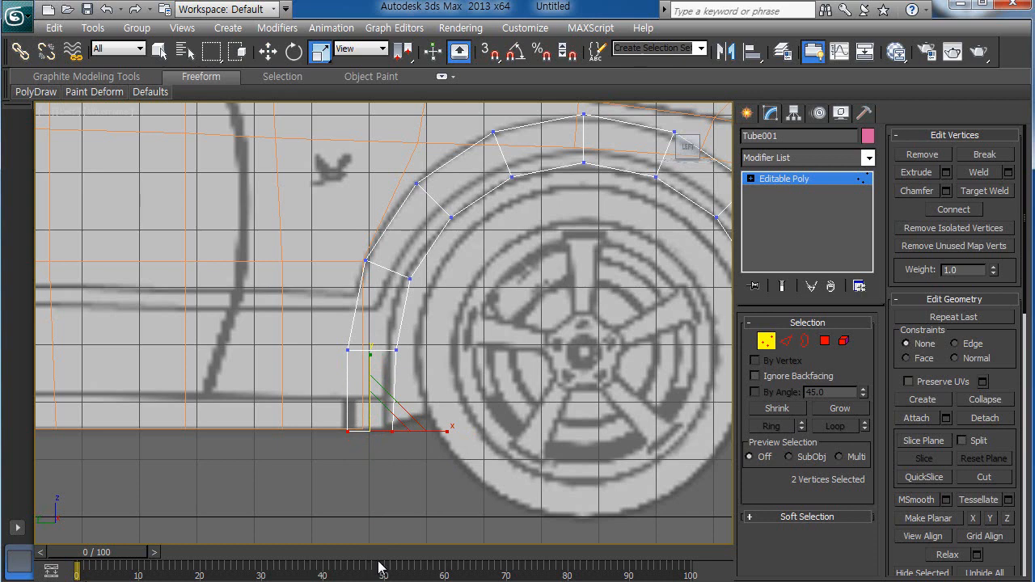
key(w)
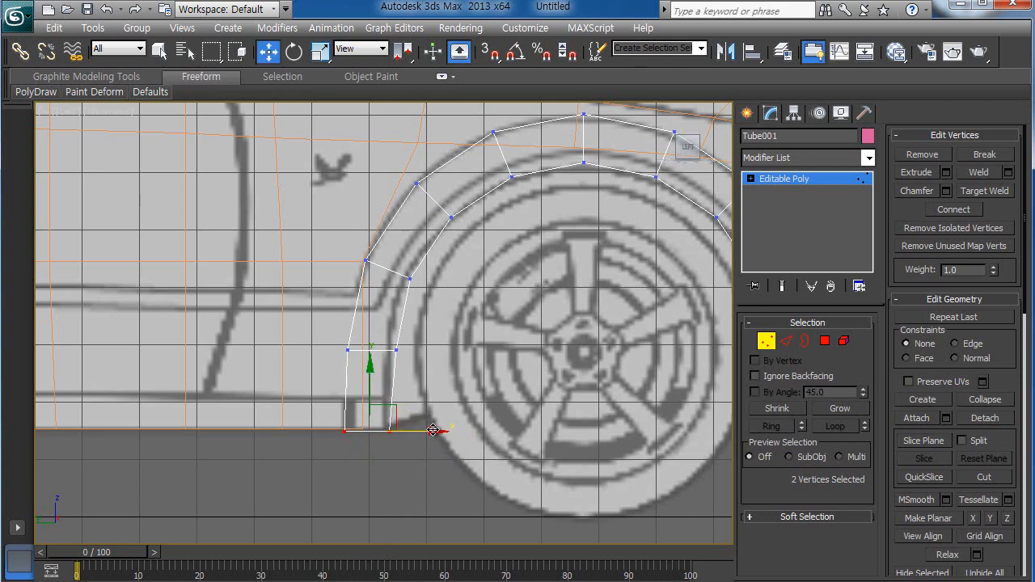
click(411, 463)
Step: Shift the two inner vertices above the rear leg's lower end slightly rearward to follow the blueprint's arch line
scroll(408, 381, up, 3)
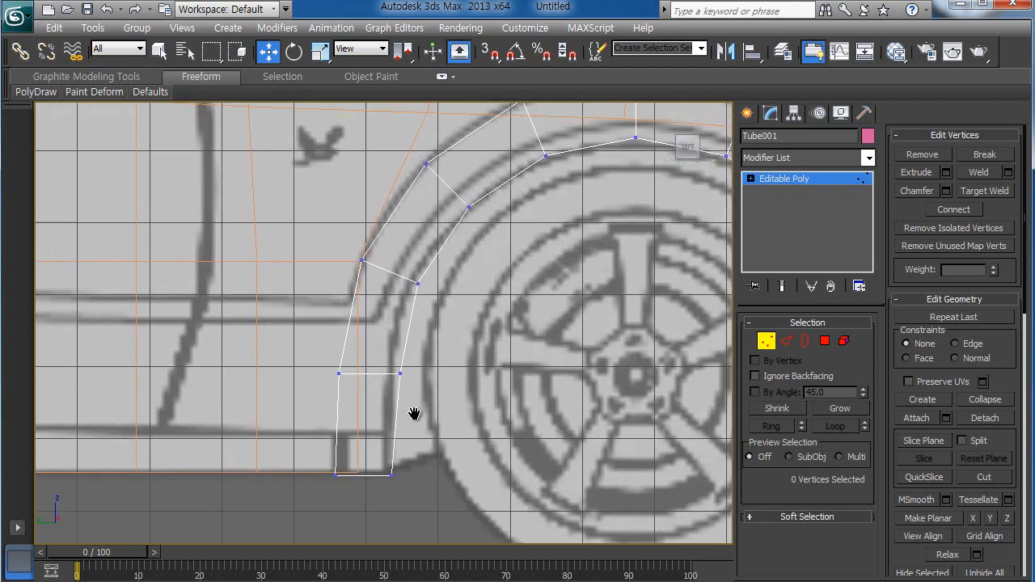
click(395, 402)
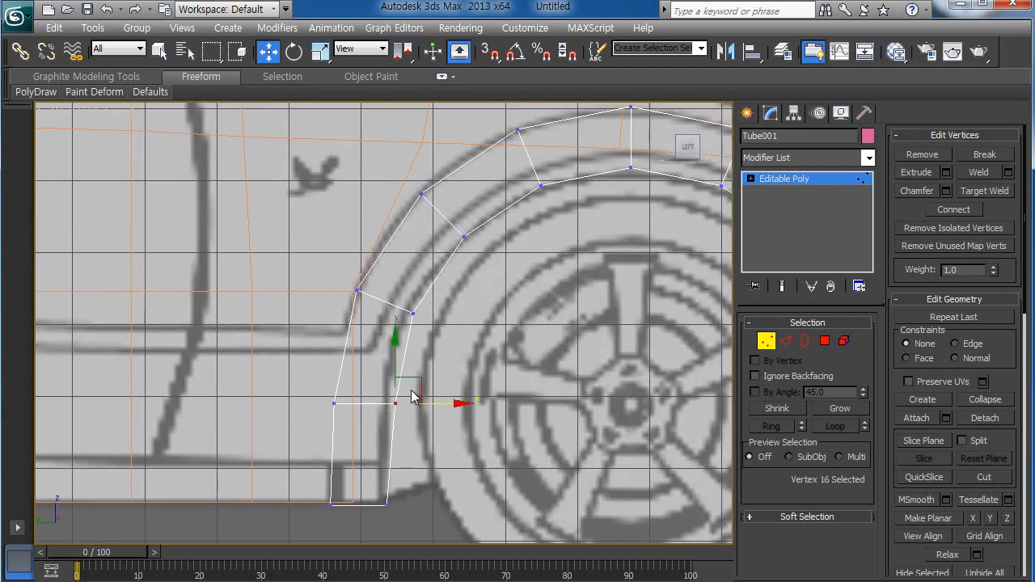
drag(417, 379, 409, 378)
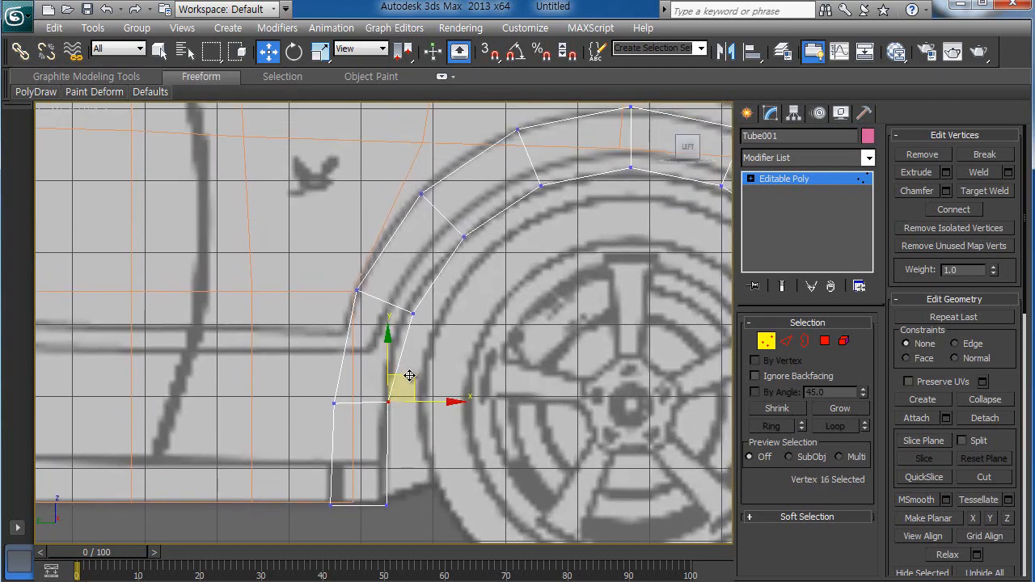
click(412, 313)
drag(429, 286, 425, 286)
Step: Lower the inner and outer vertices at the arch's top centre slightly to fit the blueprint outline
middle_drag(505, 328, 414, 428)
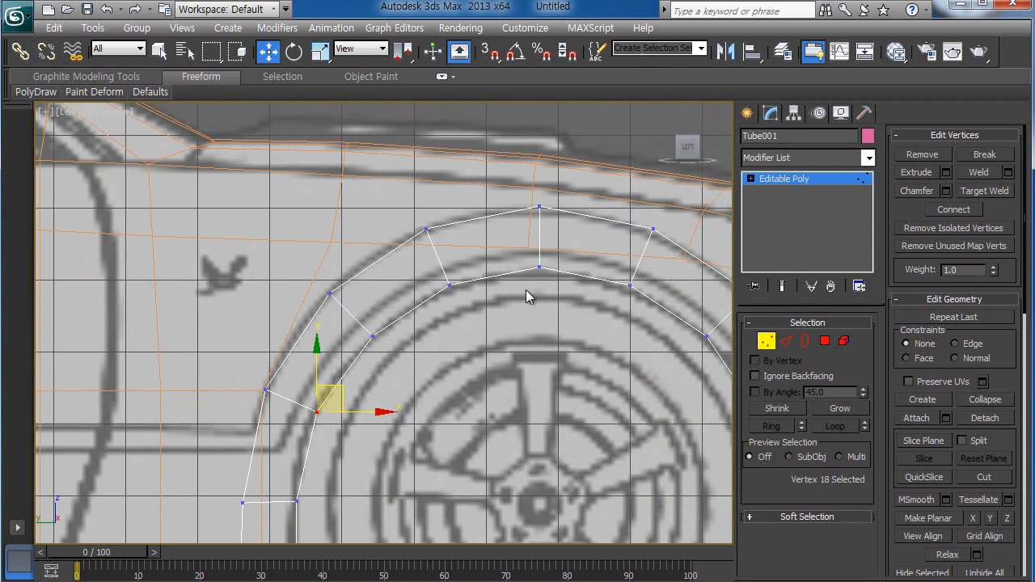
drag(522, 263, 555, 297)
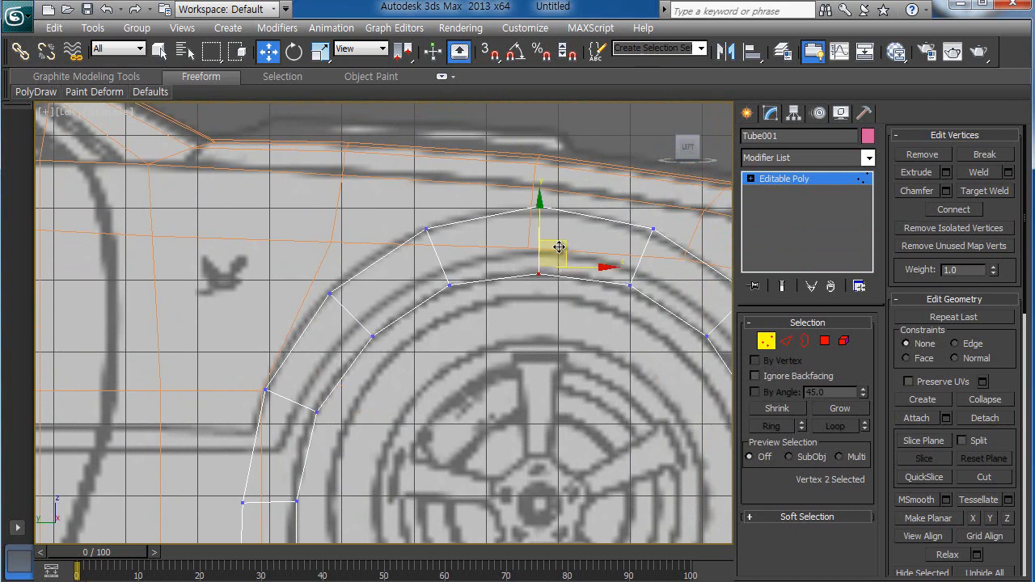
click(540, 267)
drag(566, 244, 565, 192)
Step: Nudge the next two vertex pairs forward of the arch's top slightly downward to follow the wheel-arch outline
middle_drag(584, 336, 425, 324)
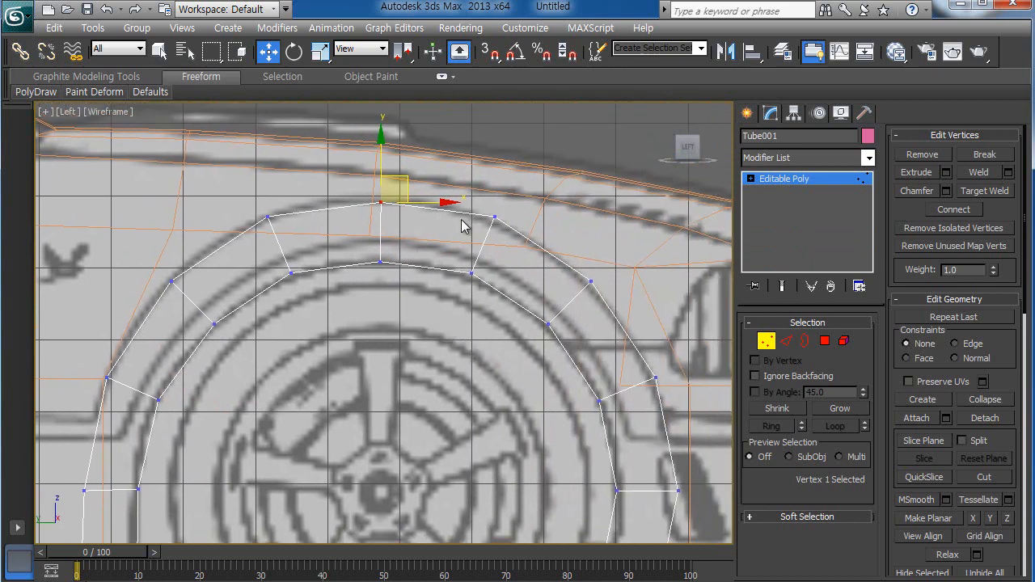
drag(463, 208, 517, 288)
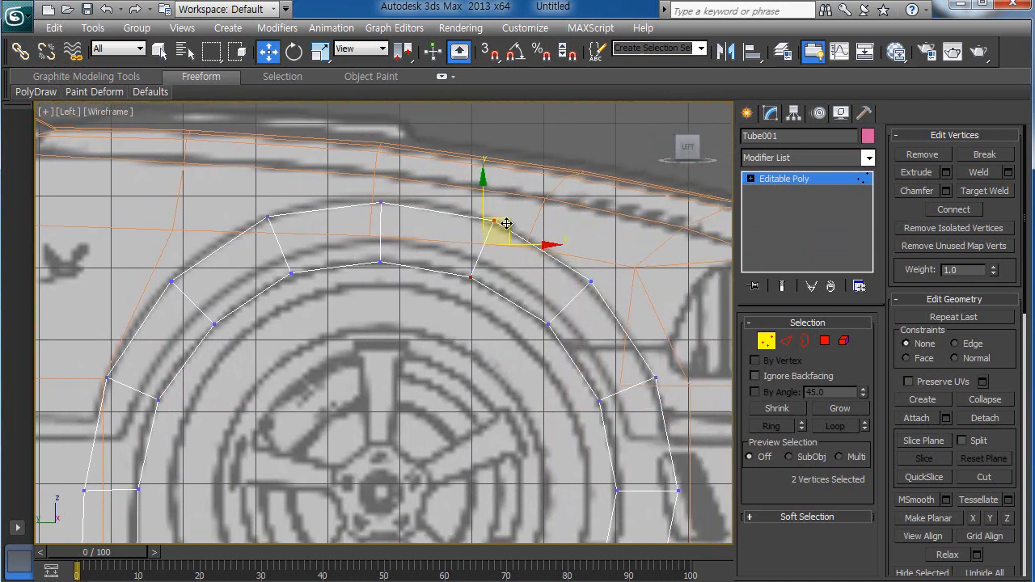
middle_drag(555, 354, 487, 337)
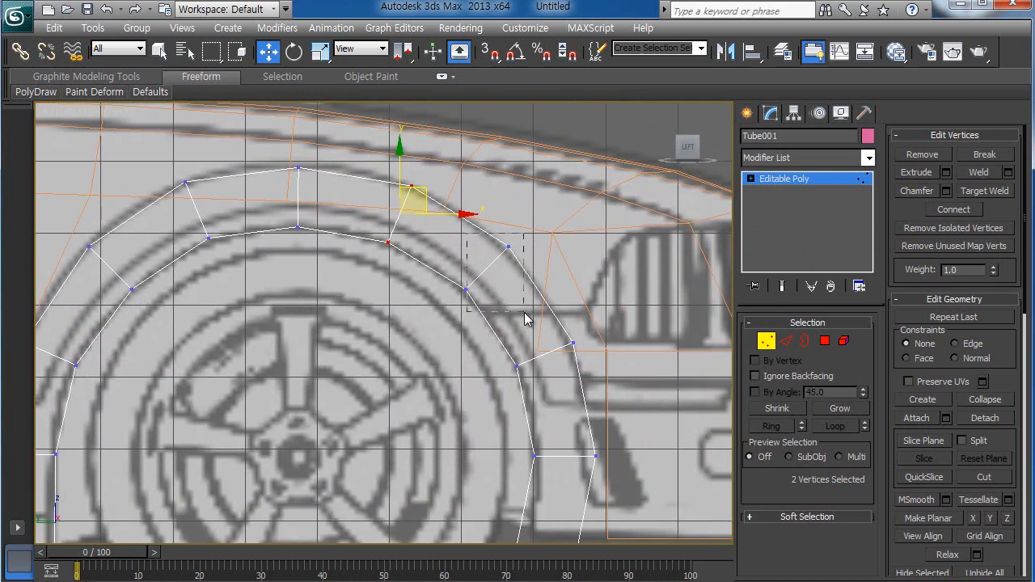
click(508, 246)
drag(520, 313, 519, 310)
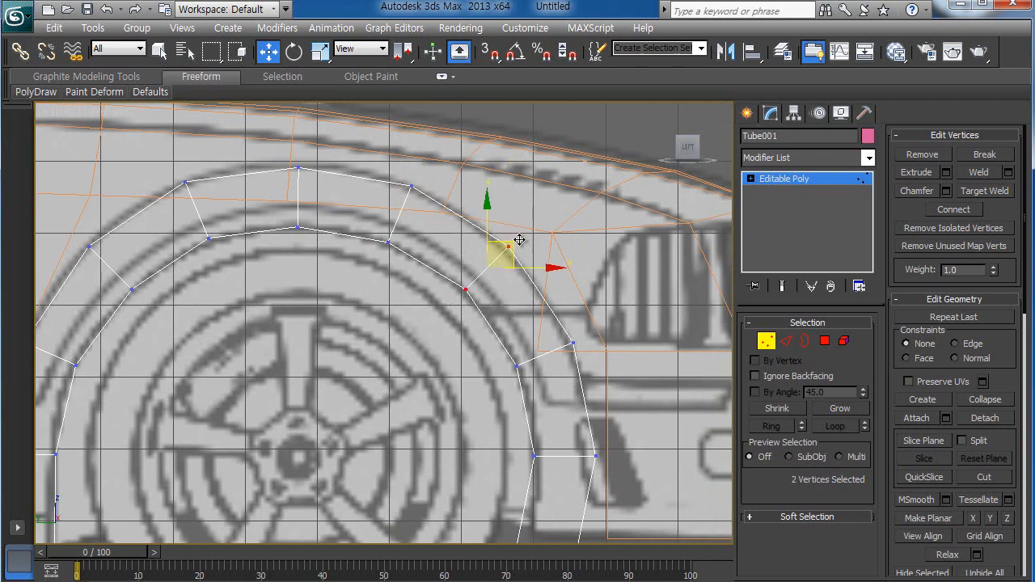
drag(514, 244, 511, 248)
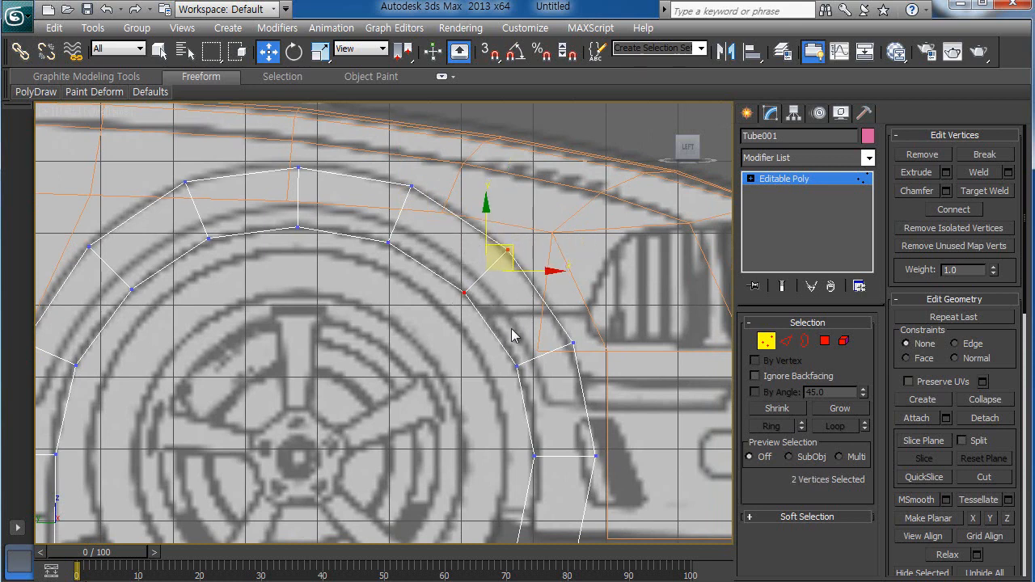
Step: Move the front leg's outer and inner end vertices up and forward, straightening the leg and ending it at the bumper's lower edge
middle_drag(538, 380, 488, 269)
drag(423, 409, 573, 504)
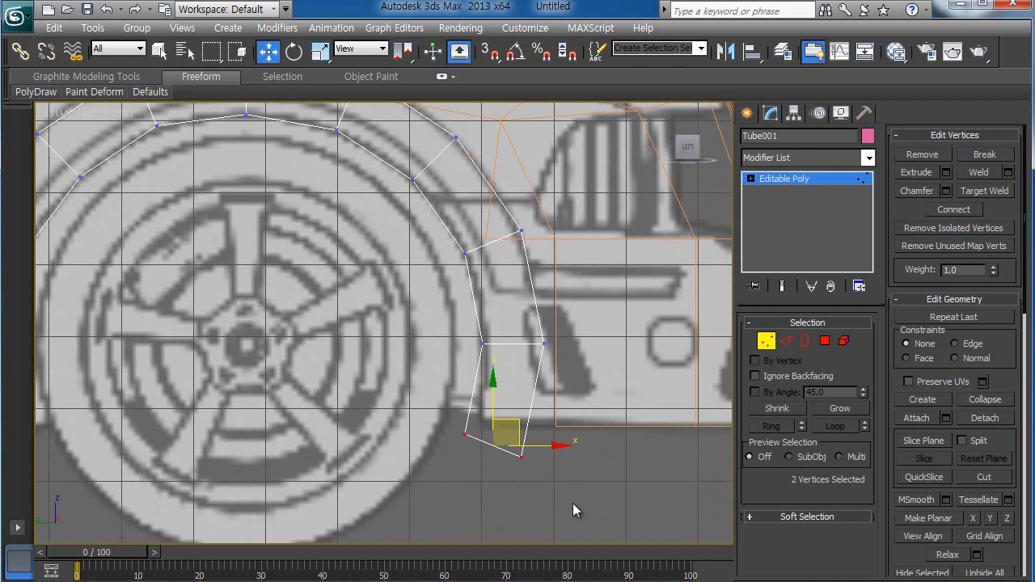
click(528, 468)
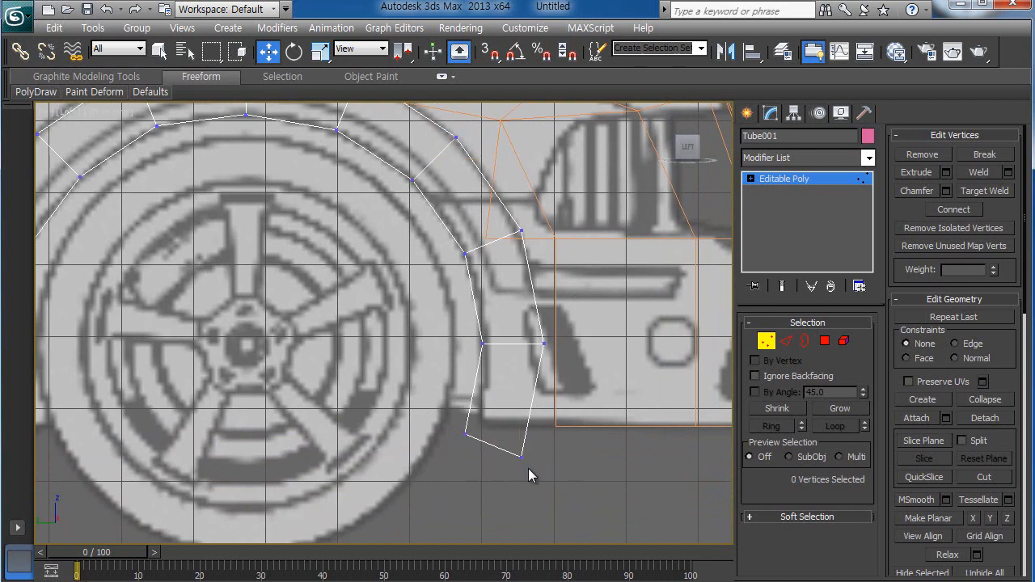
click(521, 457)
drag(547, 432, 572, 398)
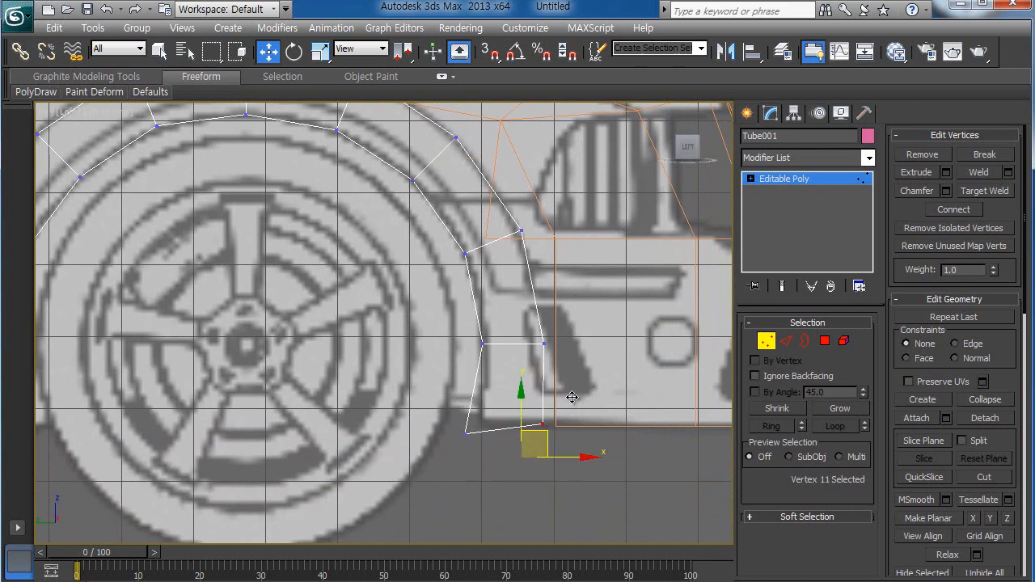
click(467, 433)
drag(490, 408, 505, 400)
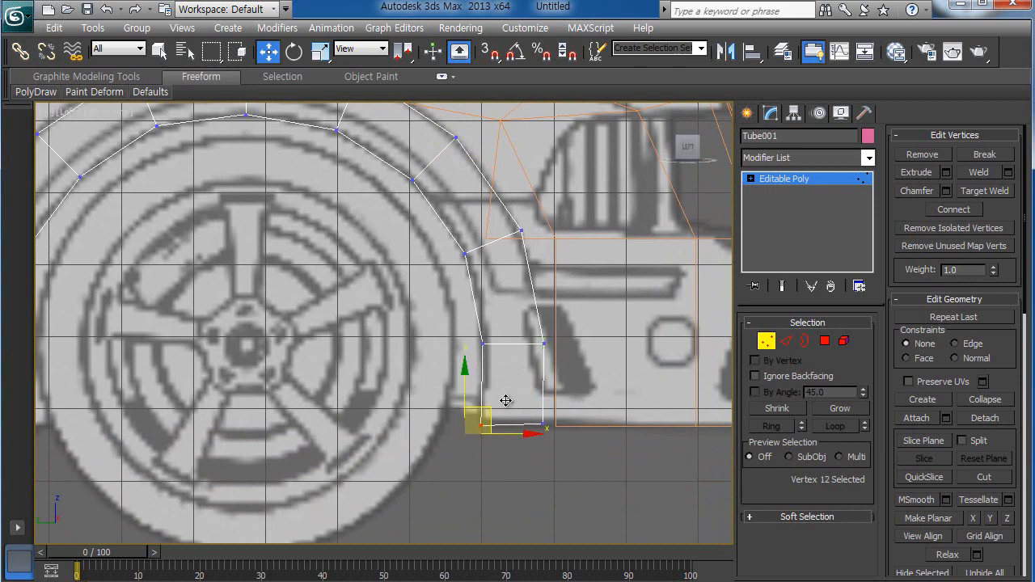
click(539, 502)
scroll(437, 404, down, 5)
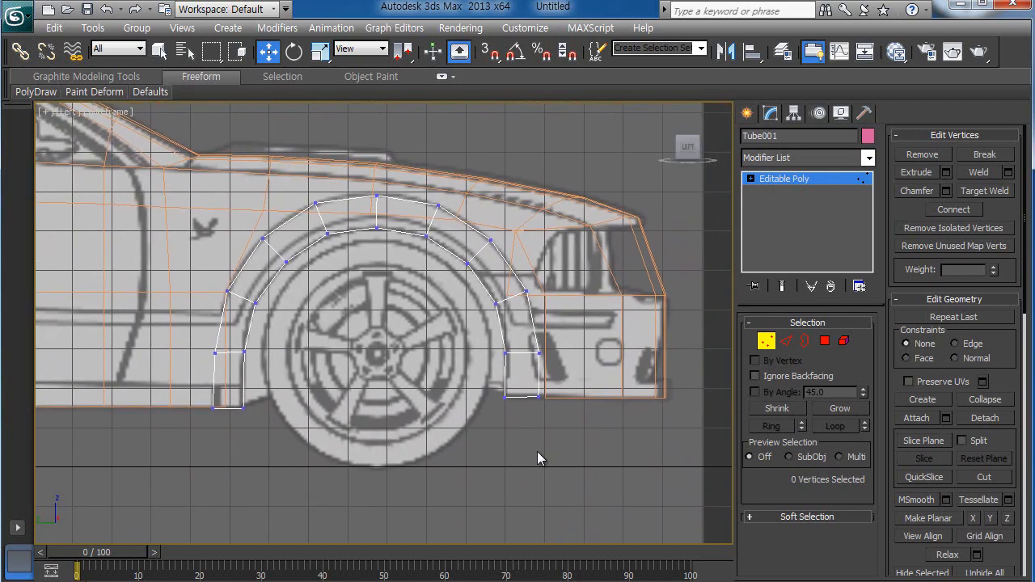
Step: Clone the whole front wheel-arch rim as one independent copy placed over the rear wheel
click(768, 340)
scroll(465, 441, down, 3)
middle_drag(434, 459, 626, 467)
scroll(626, 467, down, 2)
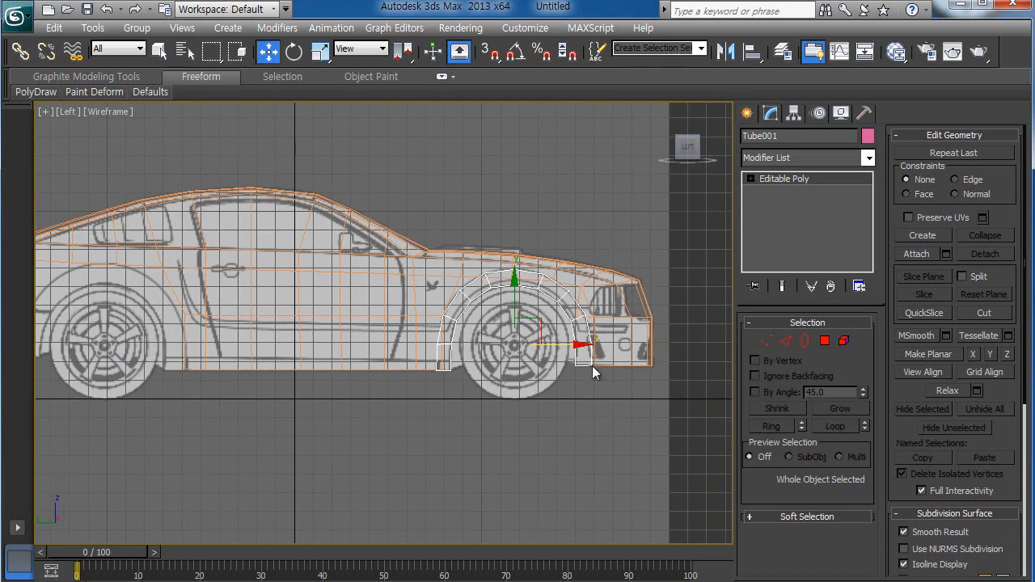
shift+drag(583, 344, 166, 345)
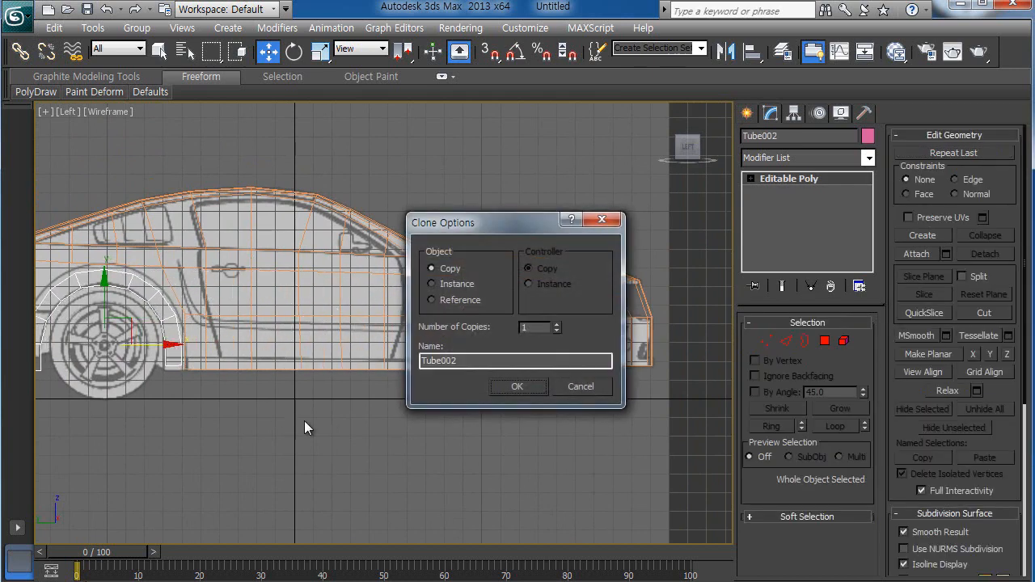
click(517, 386)
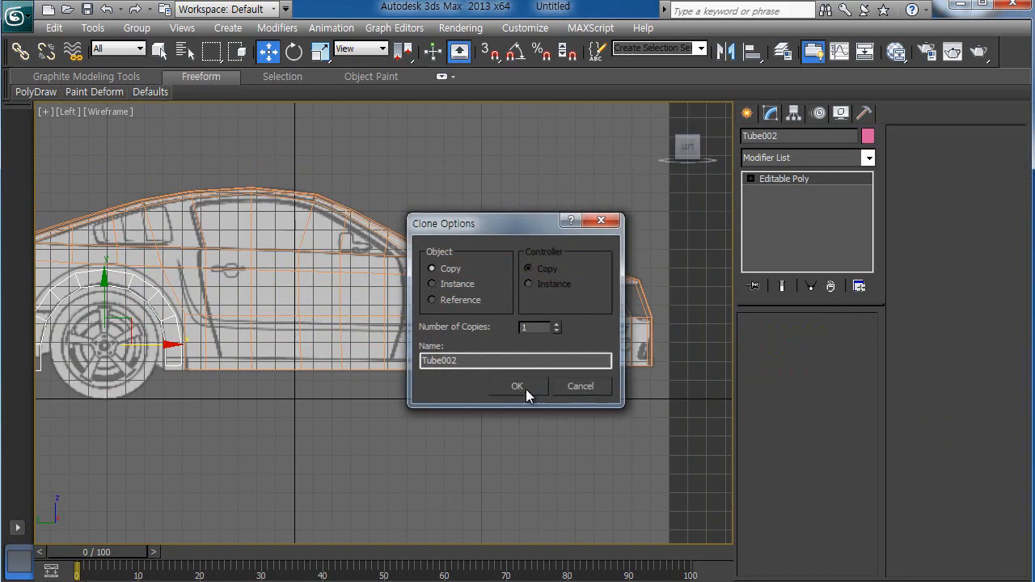
Step: Shift the copied rim slightly rearward and scale it up uniformly to match the blueprint's rear wheel arch
middle_drag(281, 417, 529, 442)
scroll(505, 427, up, 4)
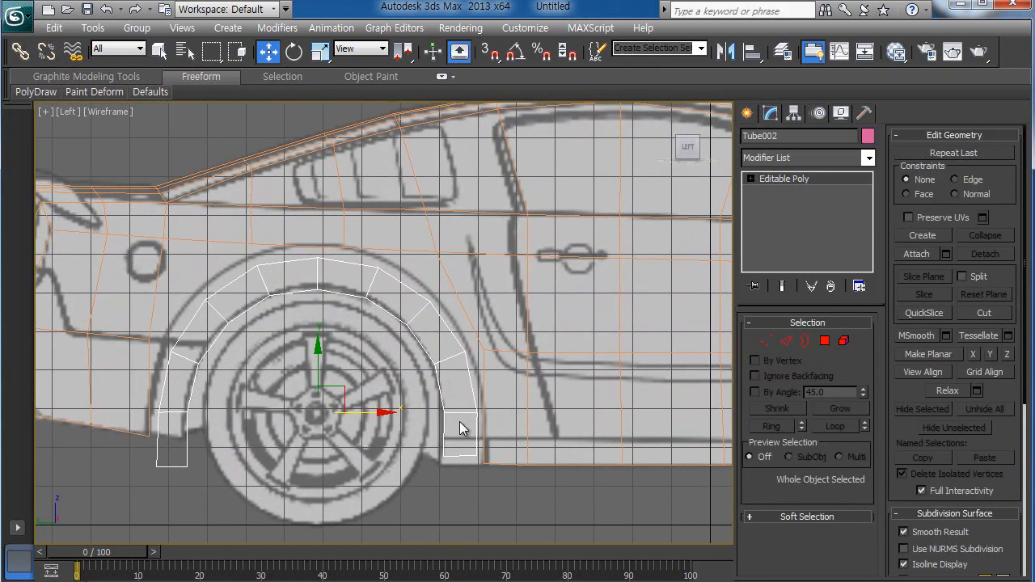
drag(346, 389, 342, 389)
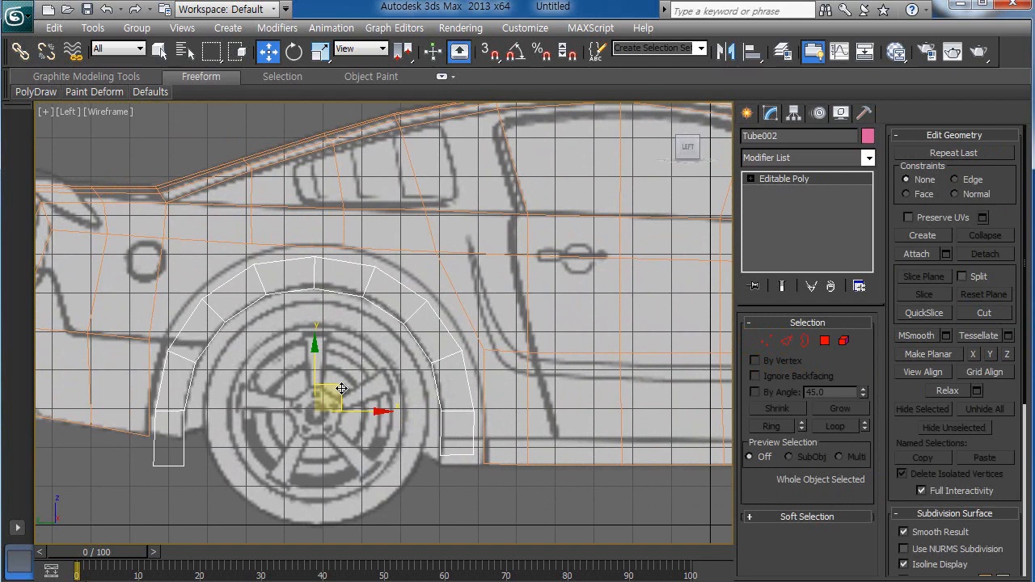
key(r)
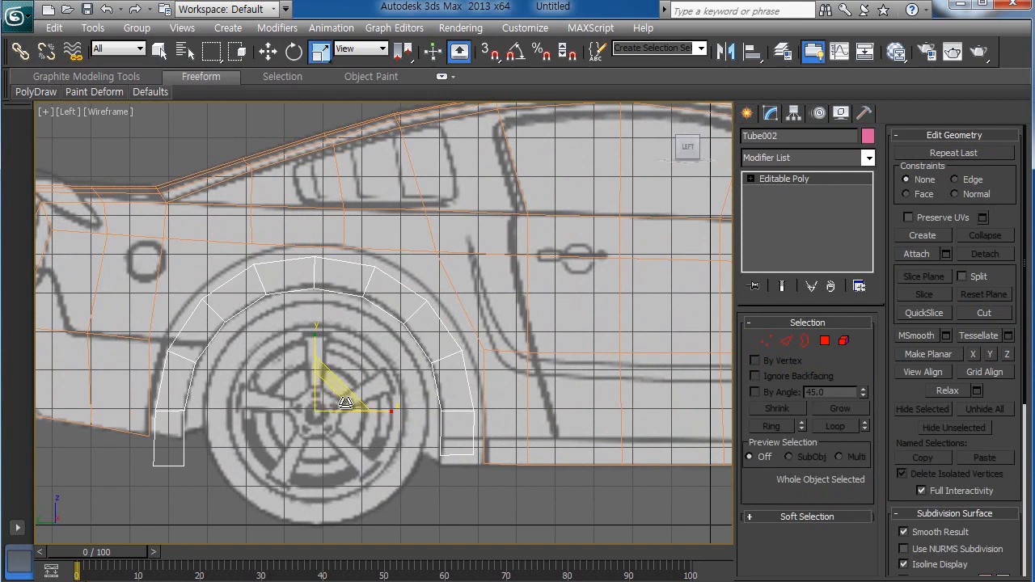
drag(326, 394, 325, 395)
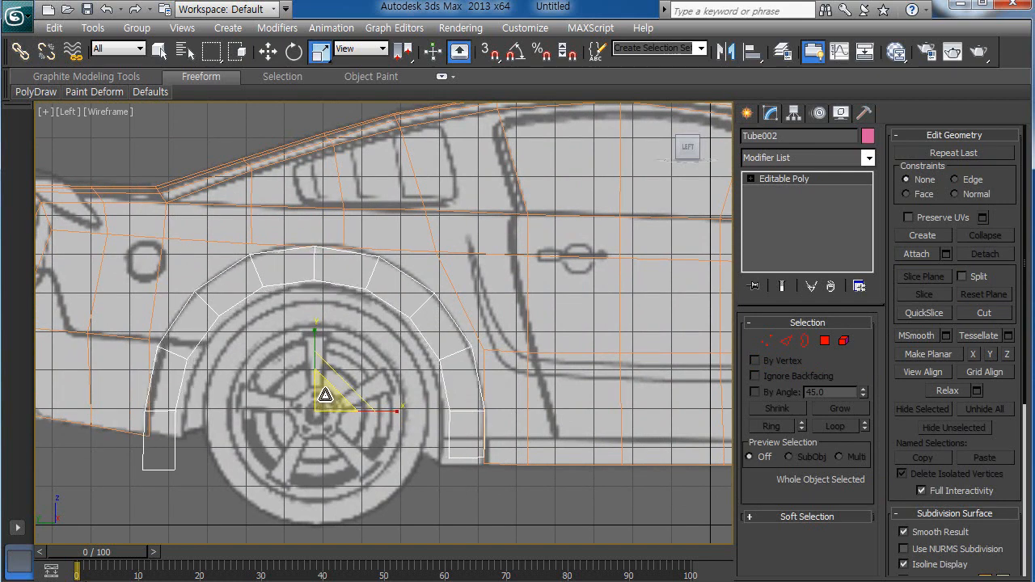
Step: Delete the lowest polygon of the rear rim's rear leg, which extends below the bumper
scroll(366, 483, up, 2)
middle_drag(366, 482, 413, 468)
scroll(447, 477, up, 1)
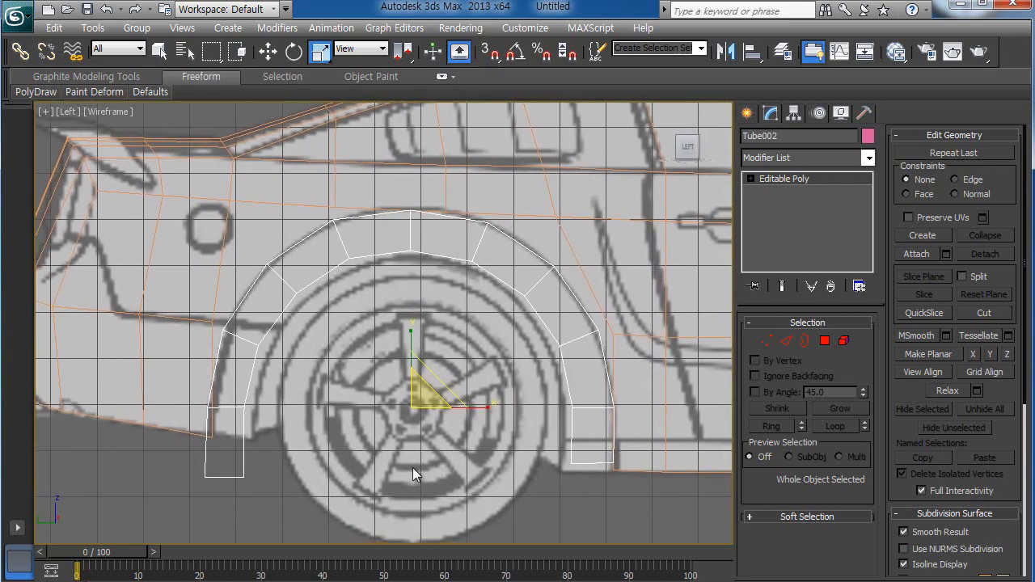
click(826, 341)
click(239, 463)
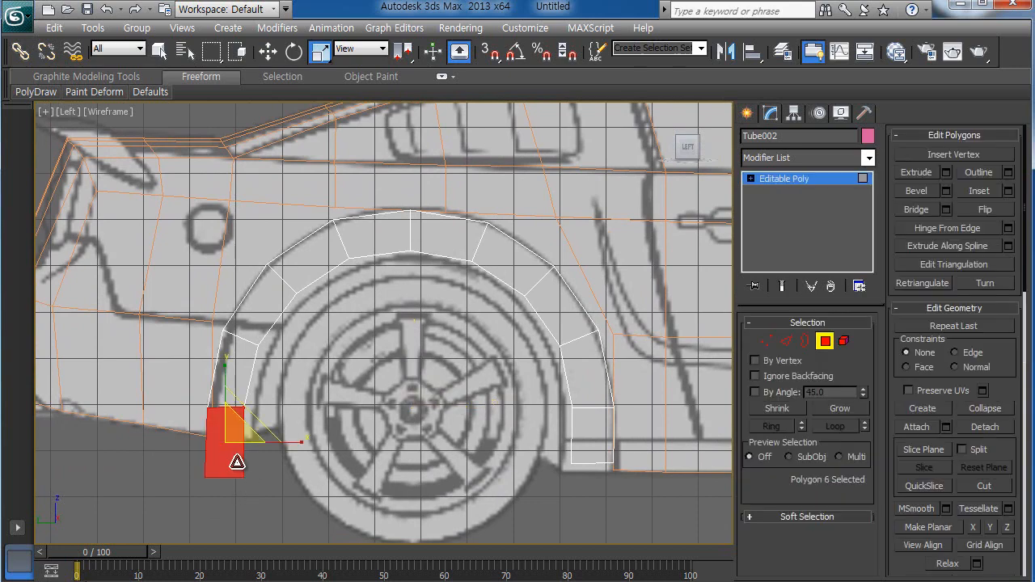
key(Delete)
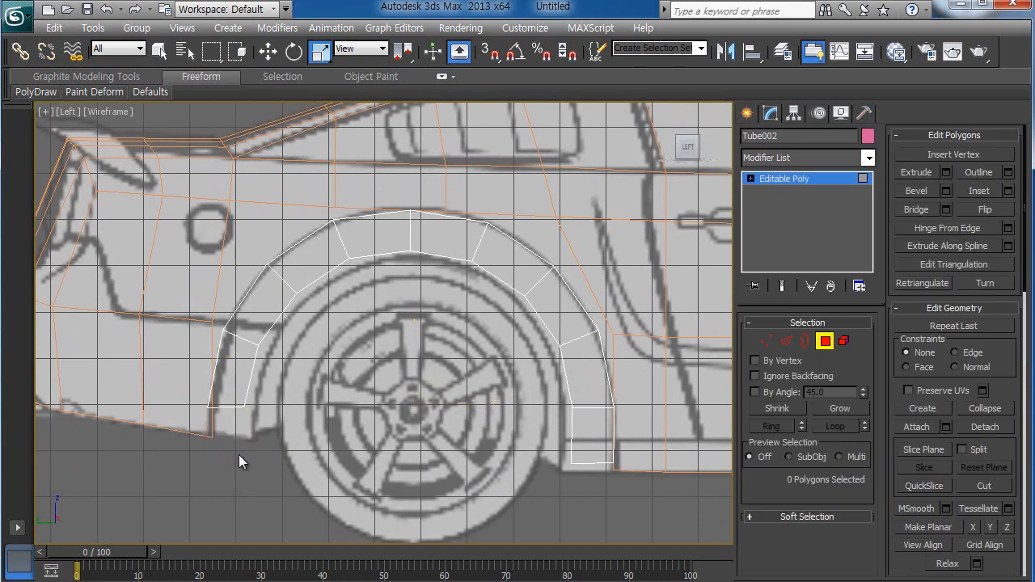
Step: Move the rear leg's inner and outer end vertices down to the bumper's lower edge on the blueprint
click(767, 341)
scroll(370, 485, up, 3)
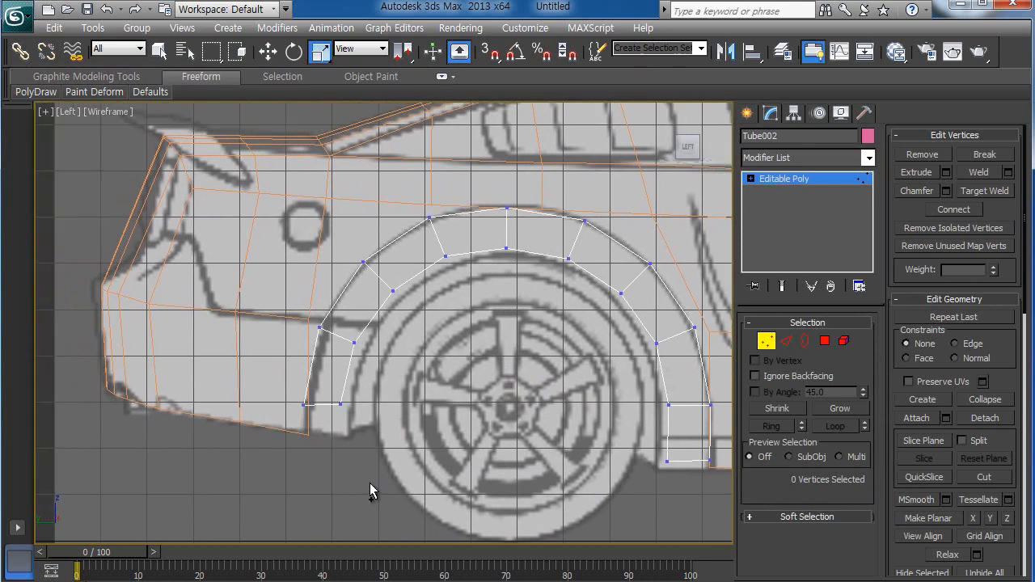
click(332, 424)
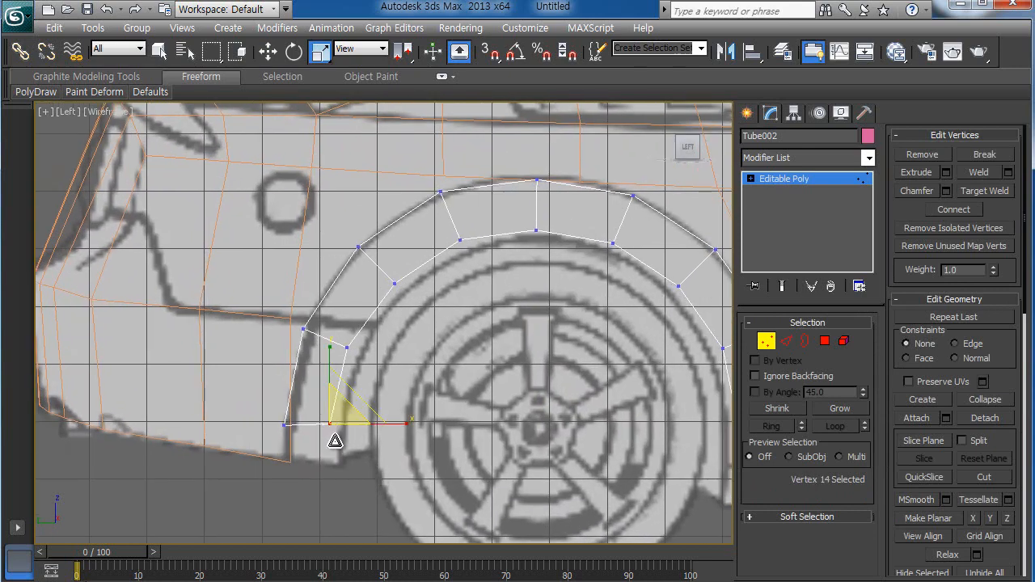
key(w)
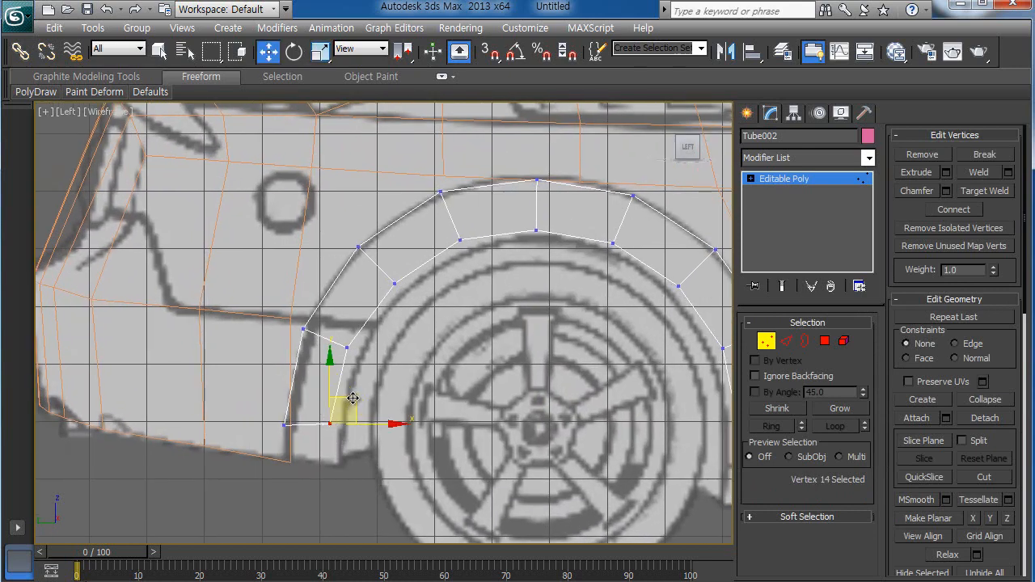
drag(351, 403, 363, 445)
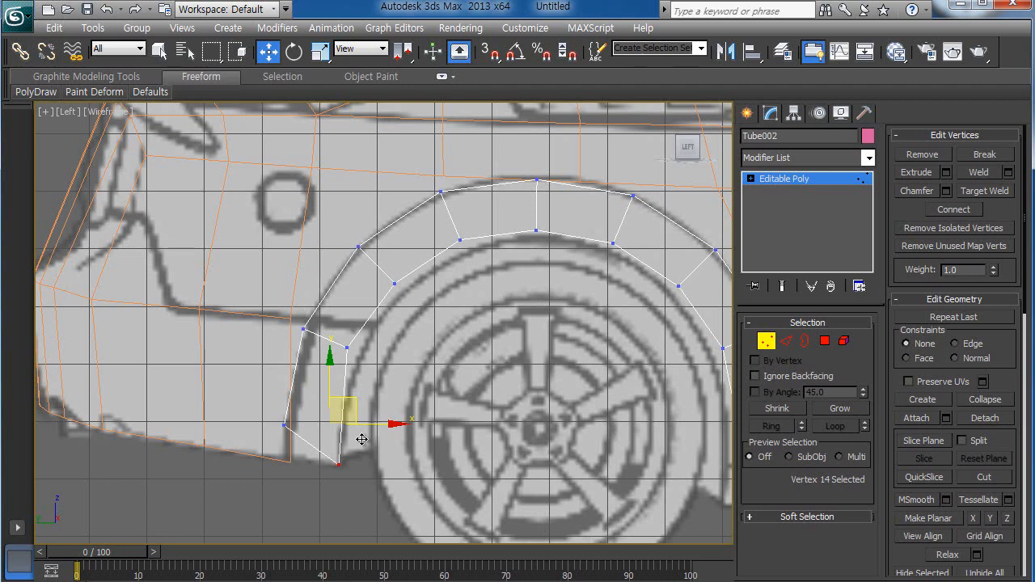
click(283, 427)
drag(283, 427, 287, 460)
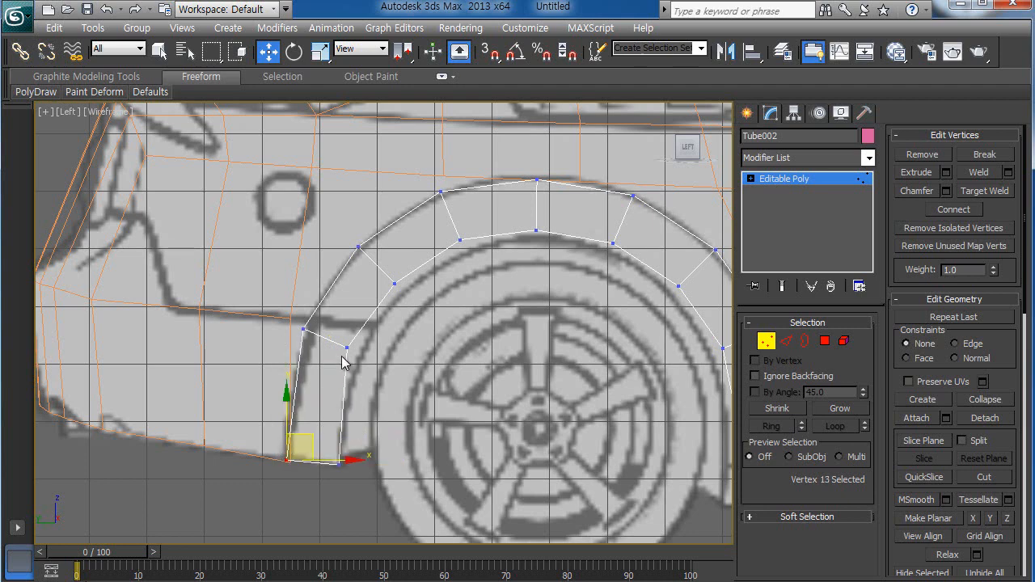
Step: Lower the vertex pair above the rear leg's end and the next inner vertex to follow the blueprint's arch line
drag(344, 347, 355, 369)
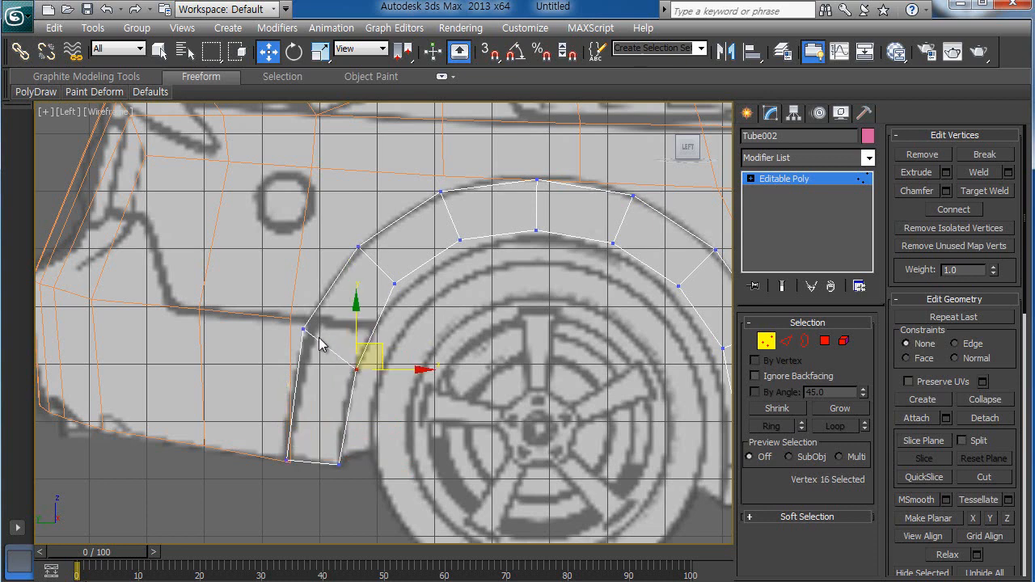
drag(304, 327, 302, 350)
click(395, 284)
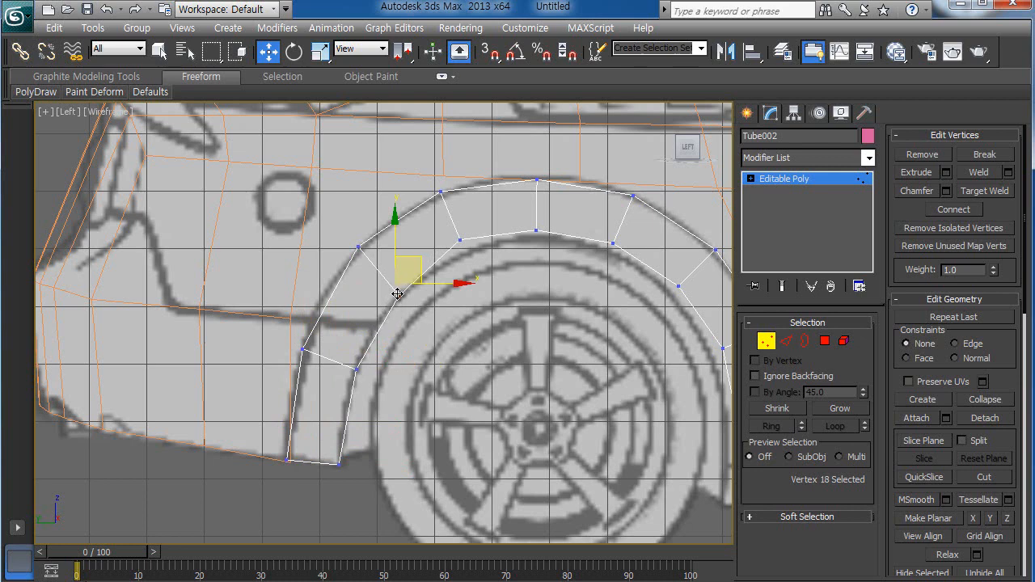
drag(398, 294, 400, 305)
click(358, 247)
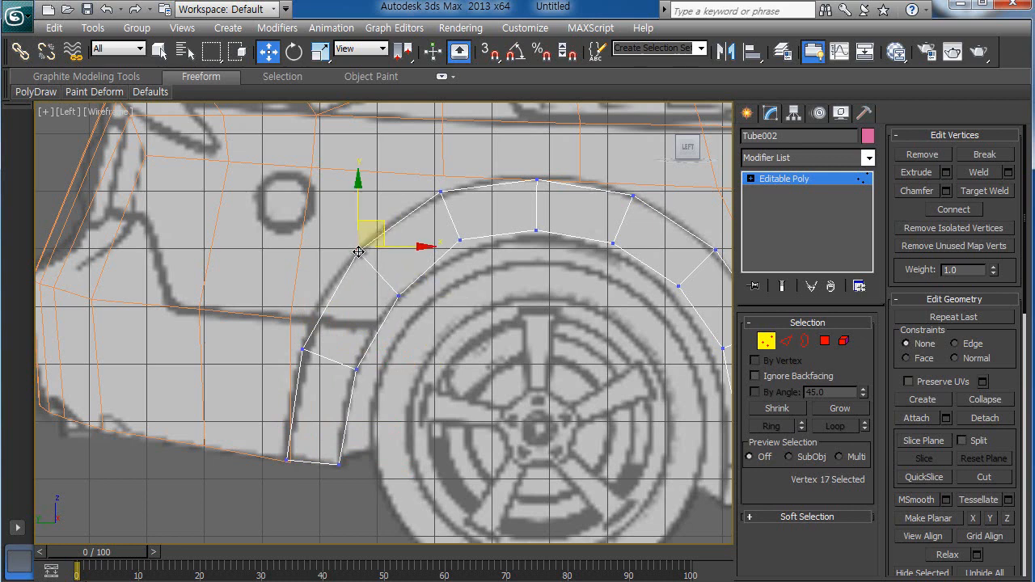
Step: Lower the vertex pair just behind the arch's top and the inner top-centre vertex slightly to fit the blueprint
middle_drag(424, 295, 292, 378)
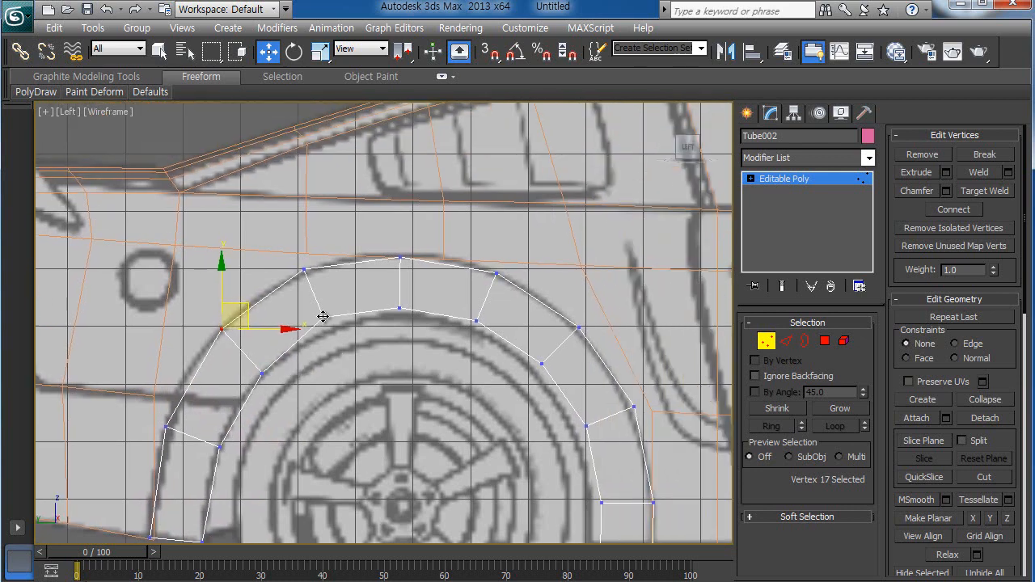
drag(323, 316, 326, 328)
click(303, 270)
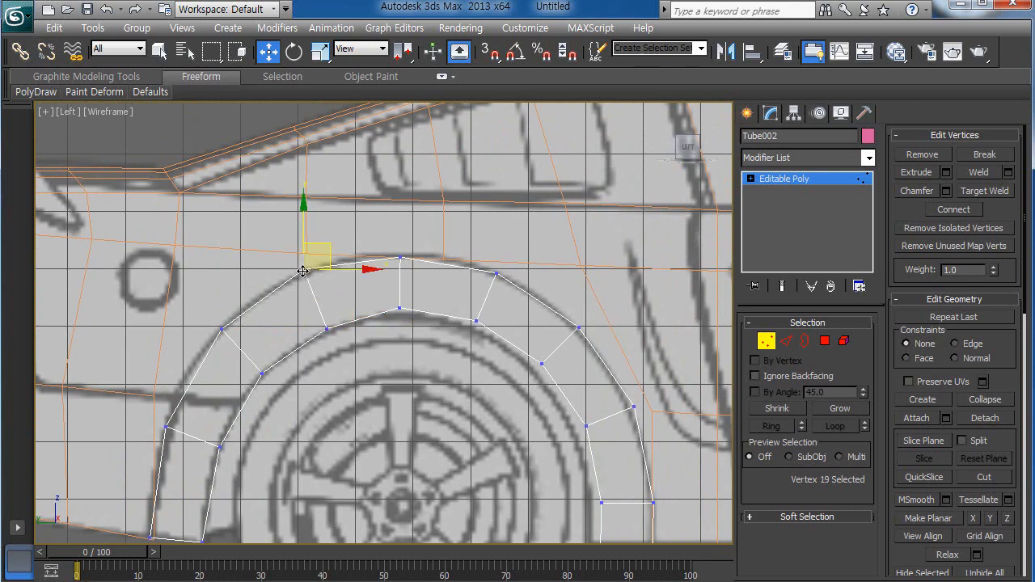
drag(303, 271, 302, 274)
click(399, 309)
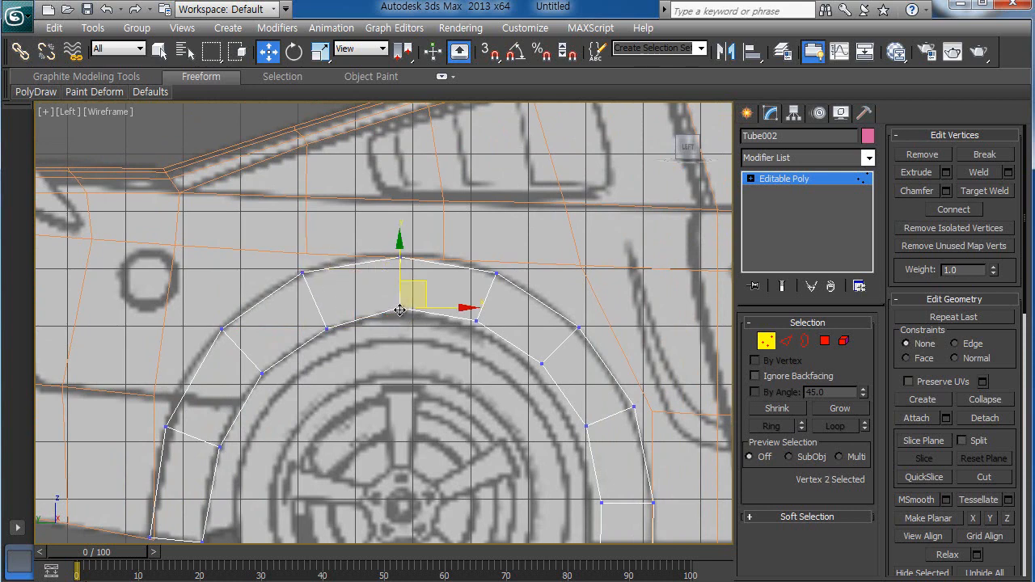
drag(400, 311, 400, 314)
Step: Adjust the two vertex pairs forward of the arch's top, lowering the inner vertices onto the blueprint's inner arch line
middle_drag(465, 308, 369, 306)
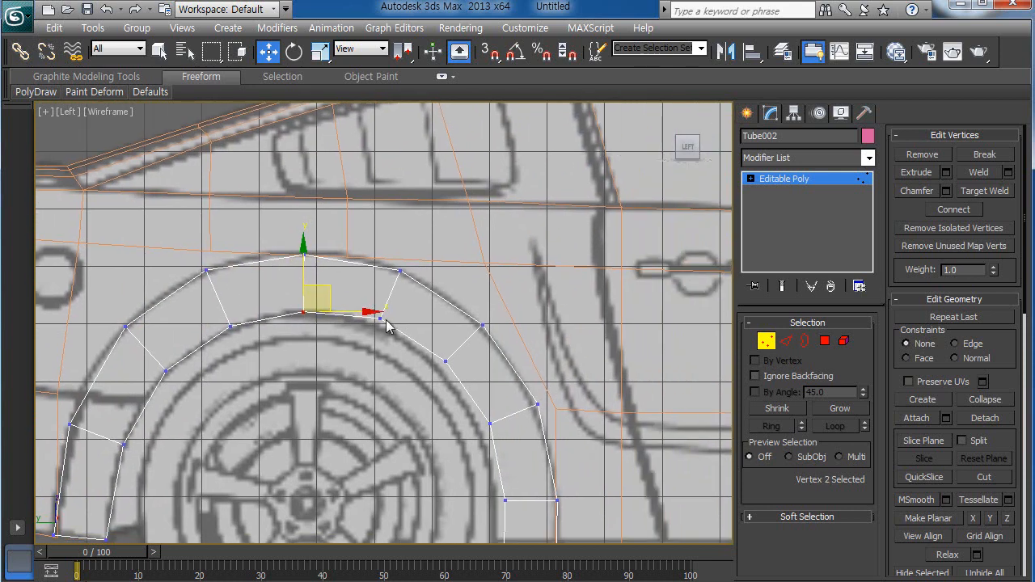
click(381, 321)
drag(390, 312, 392, 316)
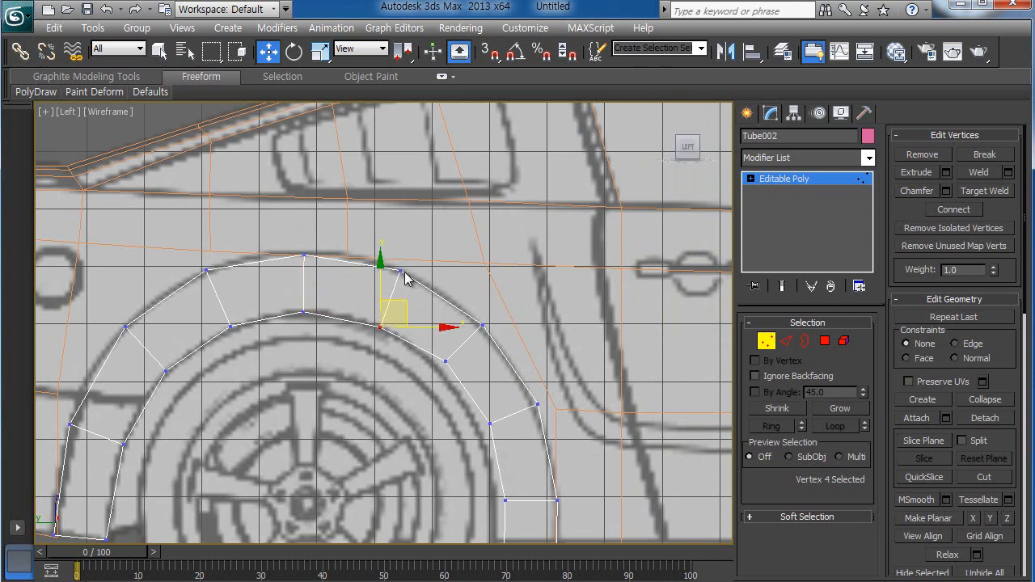
click(401, 272)
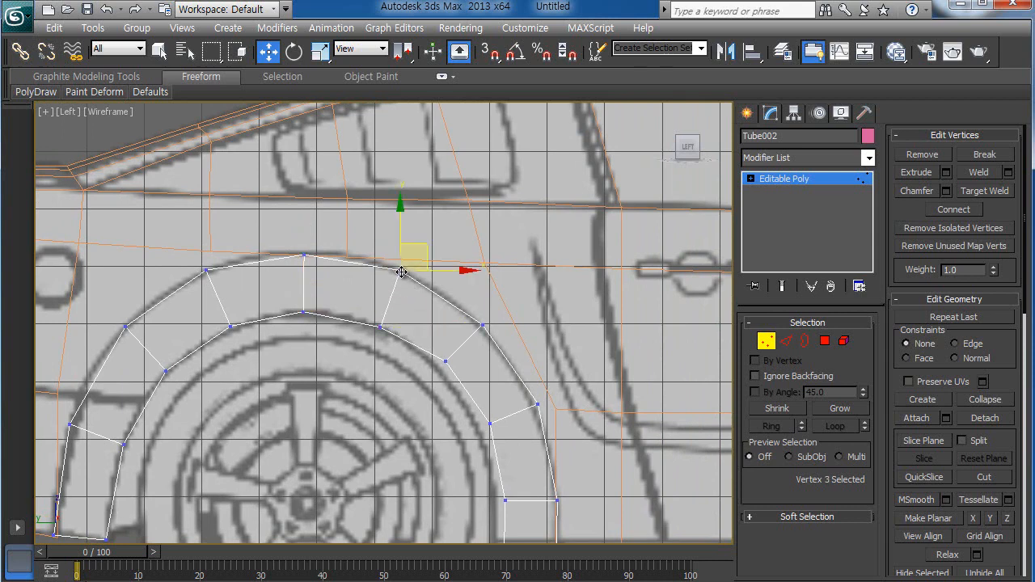
click(447, 358)
drag(447, 357, 442, 372)
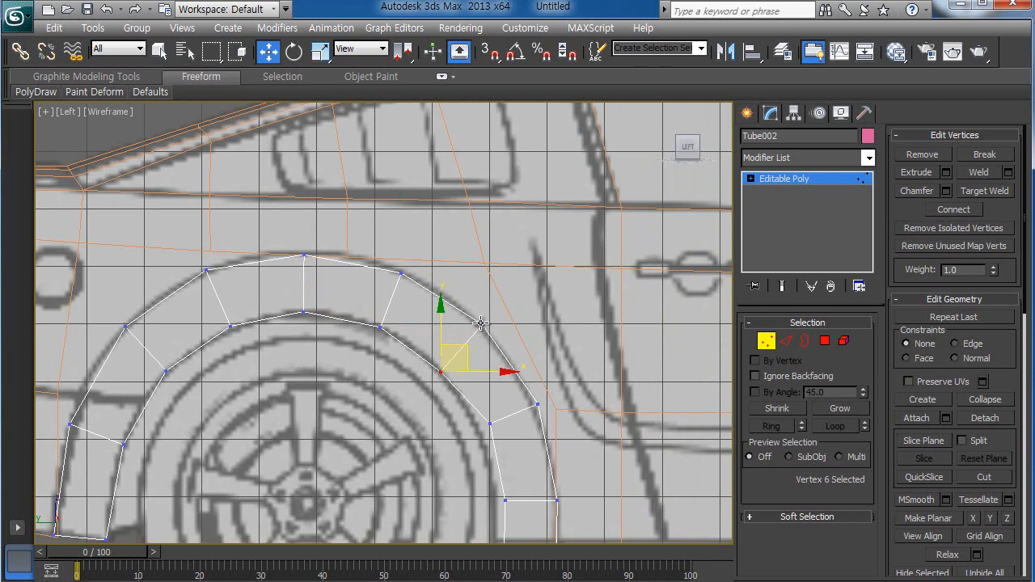
click(481, 324)
Step: Shift the vertices around the top of the front leg slightly rearward to follow the wheel-arch outline
middle_drag(518, 526, 494, 458)
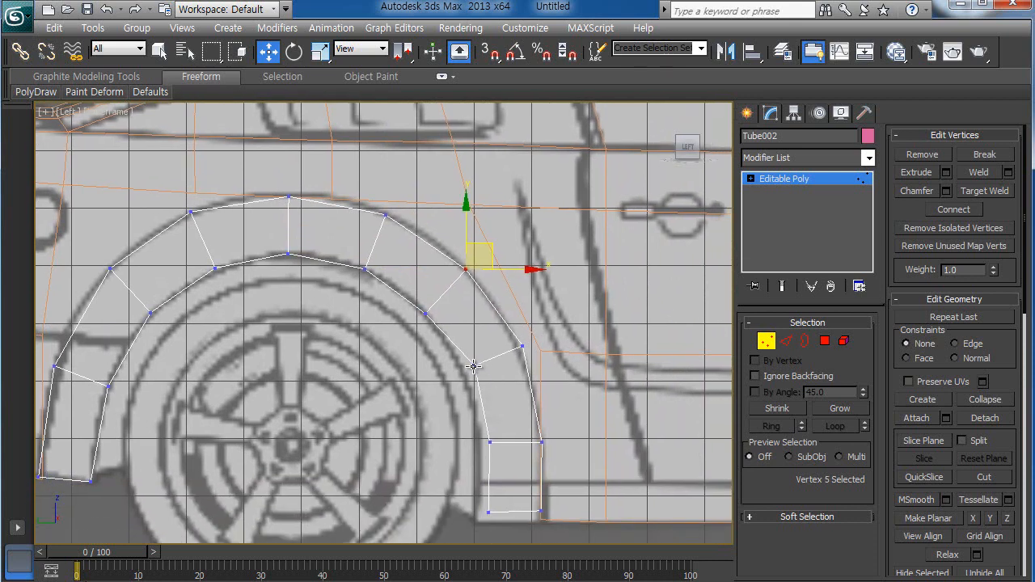
click(474, 366)
drag(466, 374, 467, 373)
drag(523, 348, 521, 351)
drag(490, 444, 480, 445)
Step: Move the front leg's inner and outer end vertices down to the sill's lower edge, with the inner one further rearward
drag(489, 513, 476, 519)
middle_drag(506, 524, 465, 450)
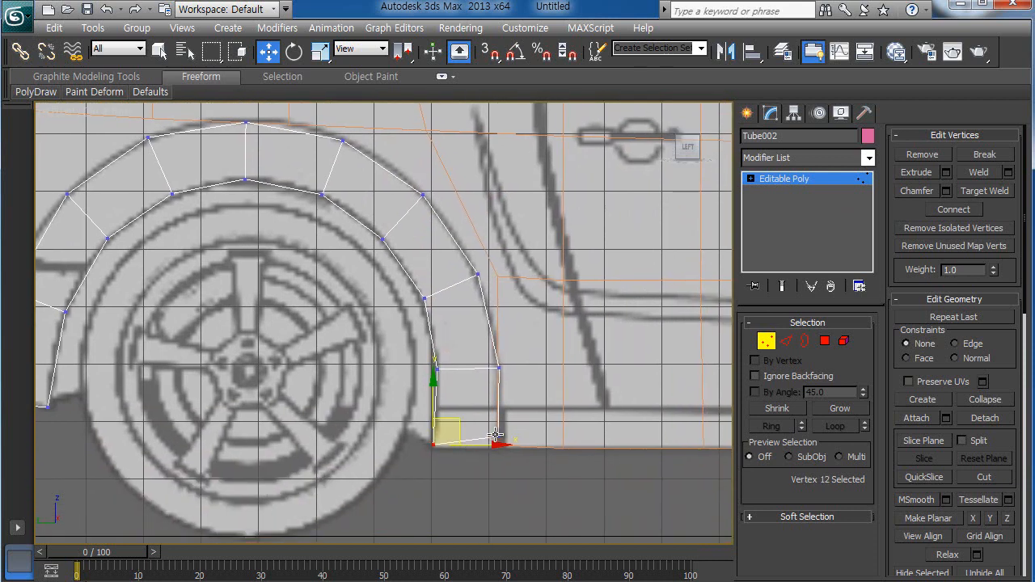
click(497, 443)
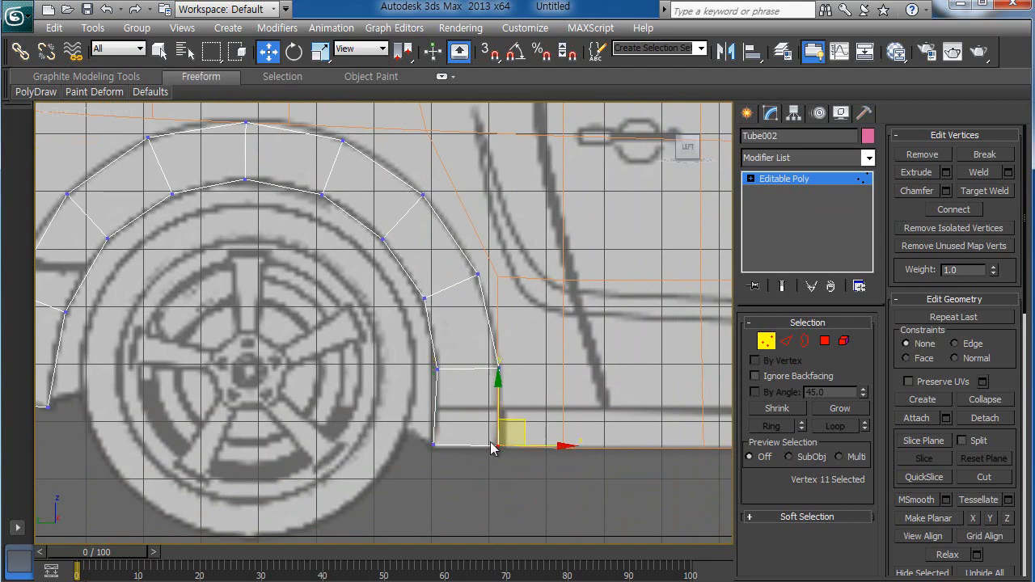
click(485, 462)
Step: Switch to the maximized perspective view, leave vertex editing of the rear rim and select the car body
scroll(489, 449, down, 2)
mouse_move(494, 437)
middle_down()
mouse_move(462, 441)
mouse_move(491, 429)
middle_up()
scroll(491, 429, down, 2)
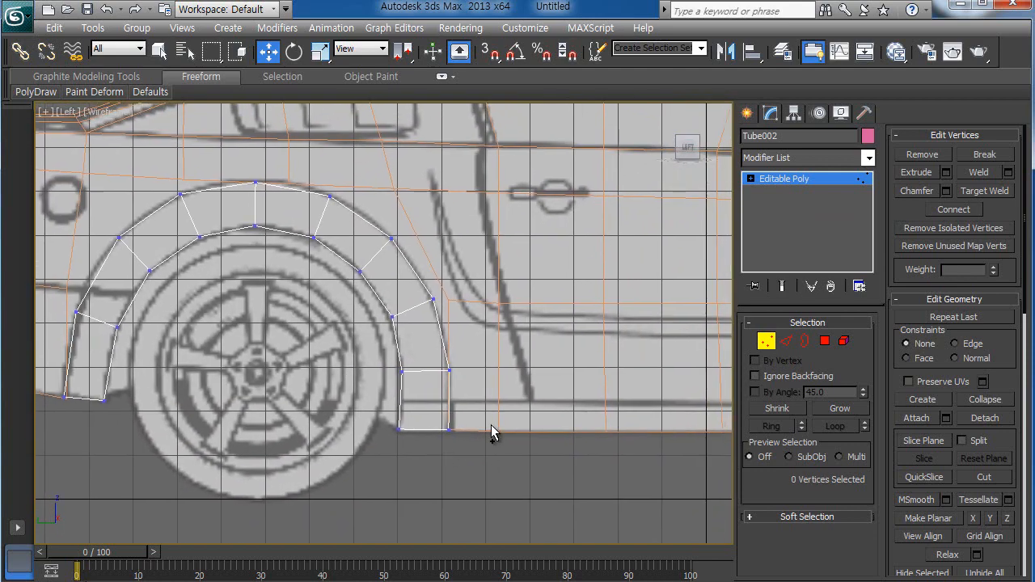
scroll(466, 423, down, 2)
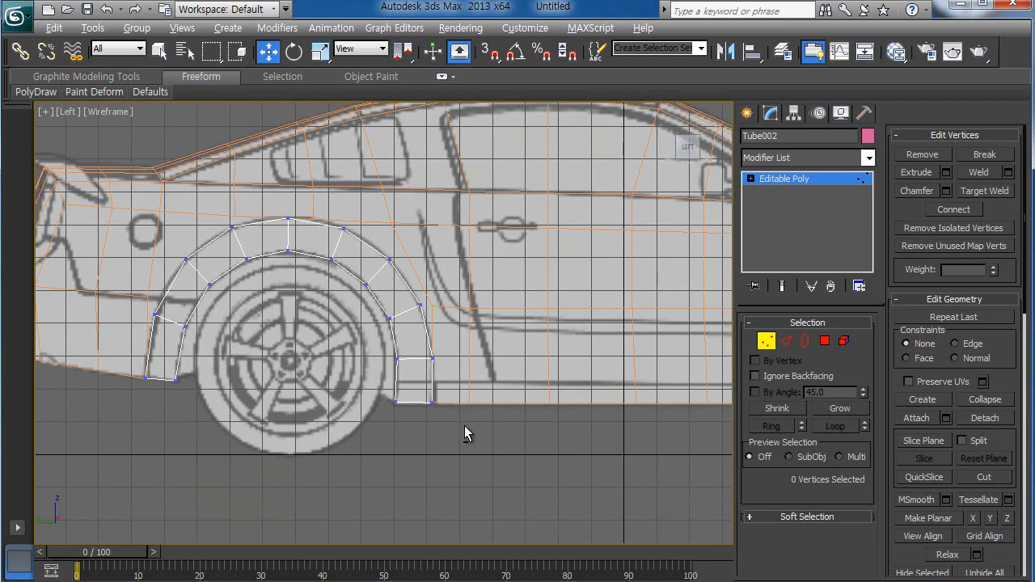
key(alt+w)
click(533, 474)
key(alt+w)
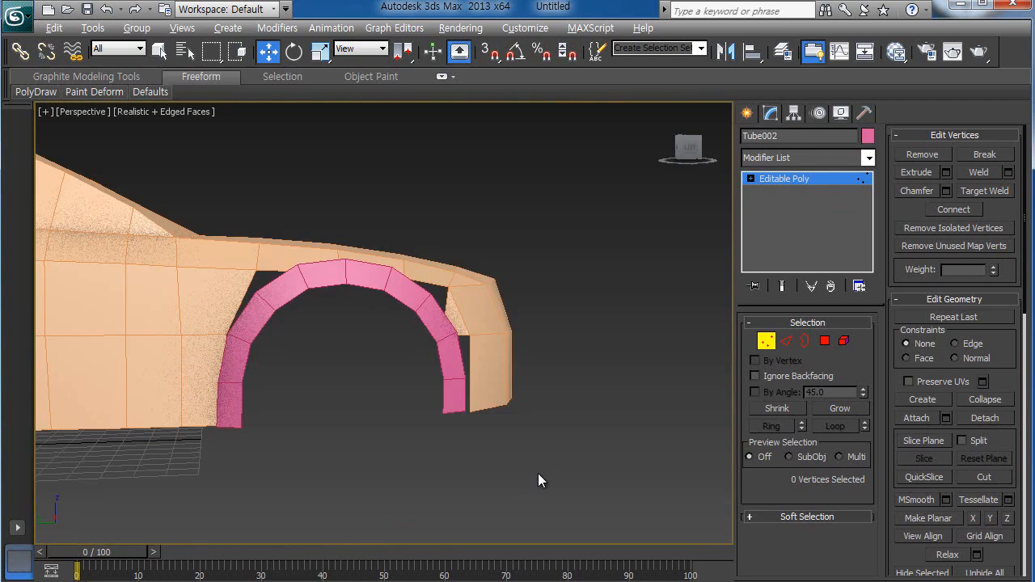
scroll(516, 487, down, 2)
middle_drag(410, 439, 270, 375)
click(765, 343)
click(374, 481)
click(270, 374)
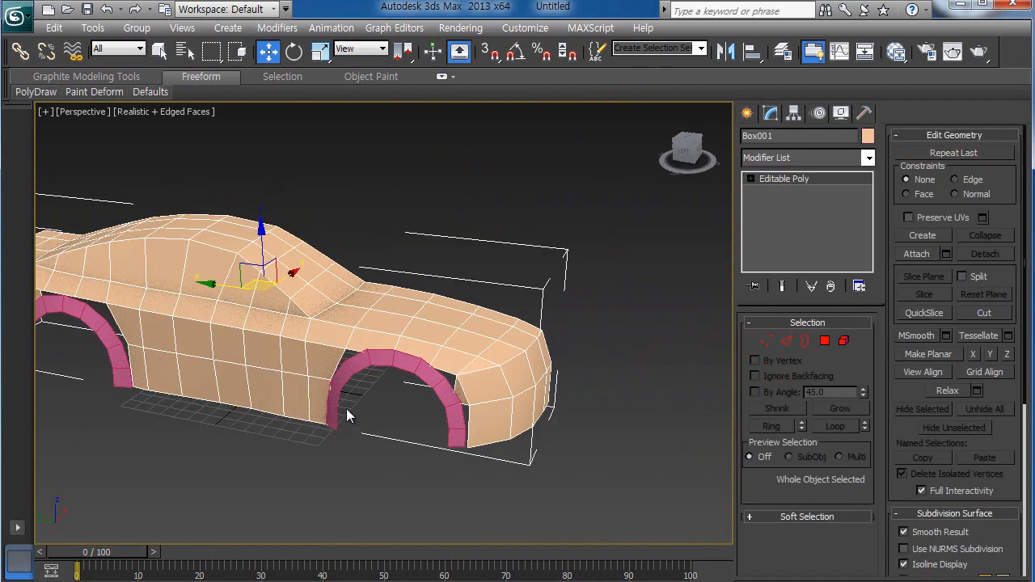
Step: Attach the front wheel-arch rim to the car body
alt+middle_drag(346, 416, 455, 435)
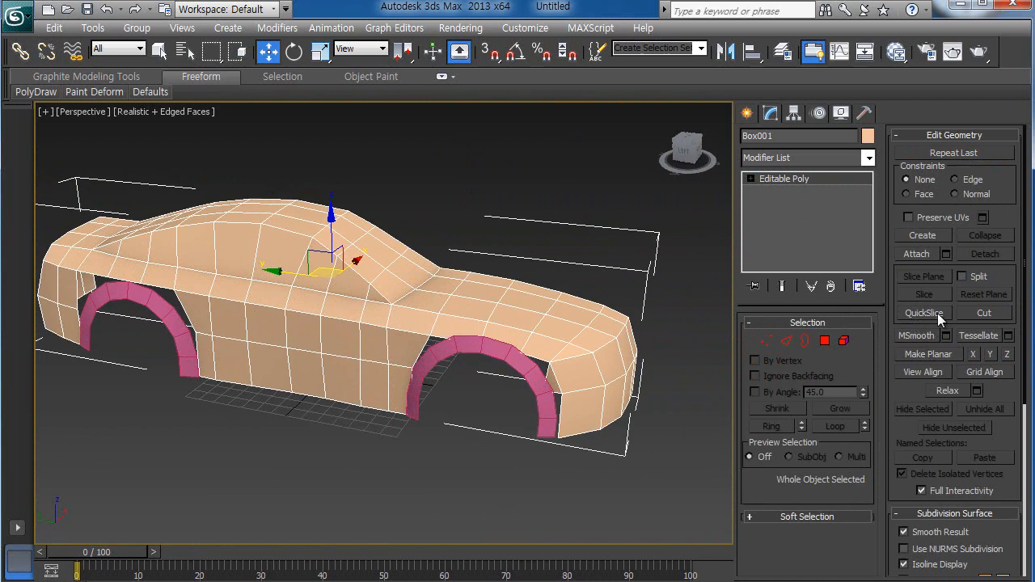
click(918, 255)
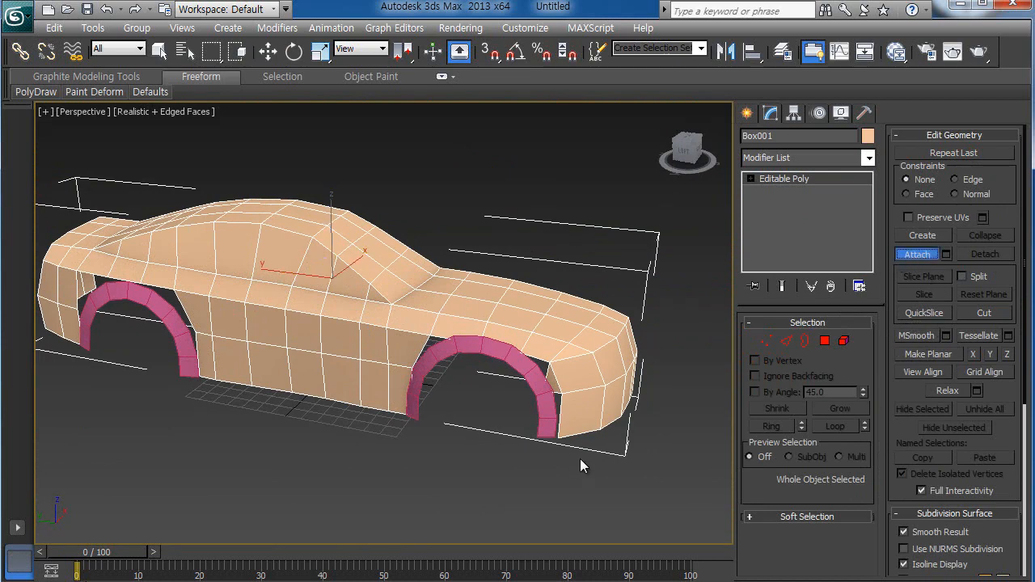
click(511, 361)
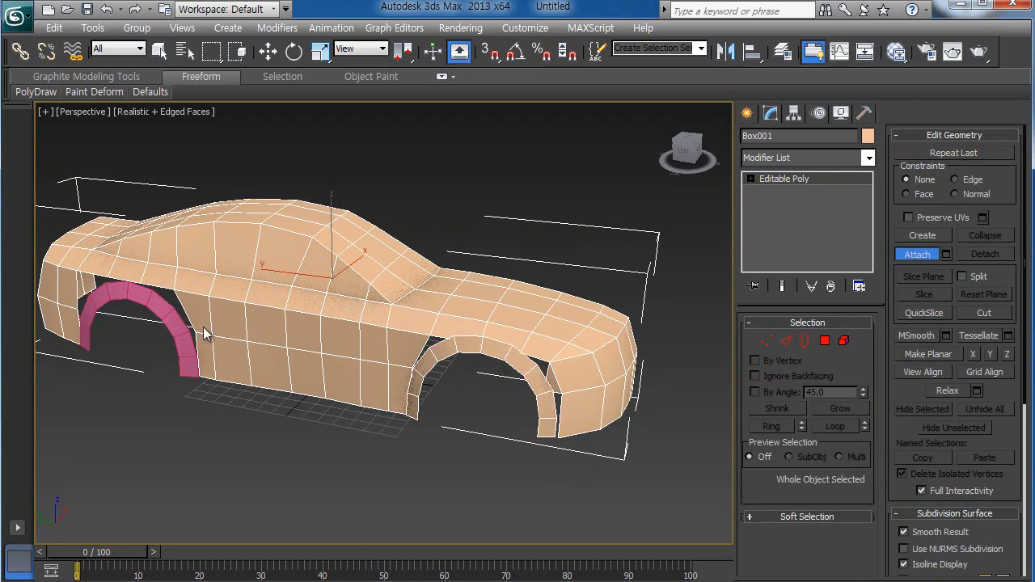
Step: Attach the rear wheel-arch rim to the car body, end attaching and reselect the body
click(163, 312)
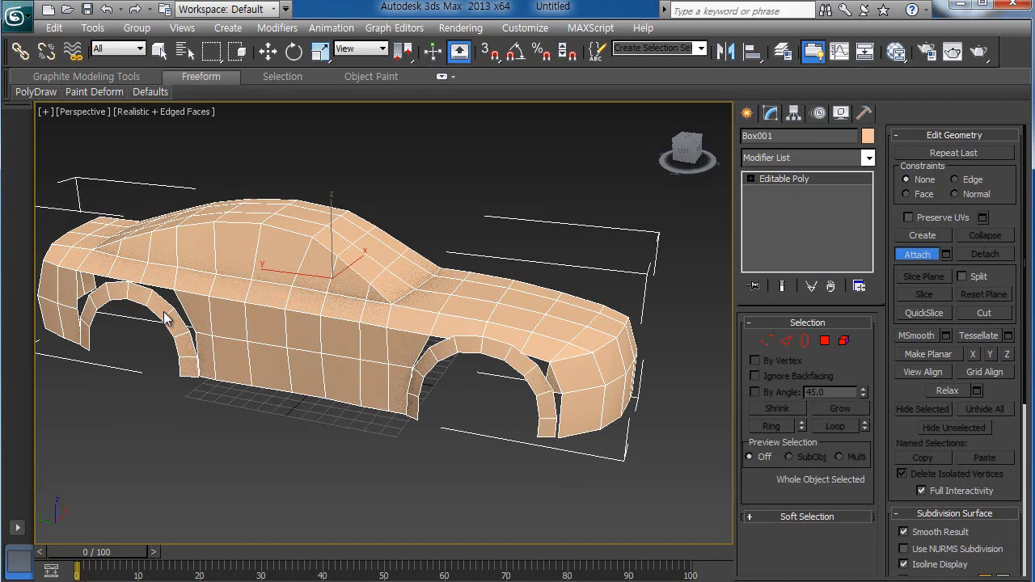
right_click(462, 433)
click(341, 414)
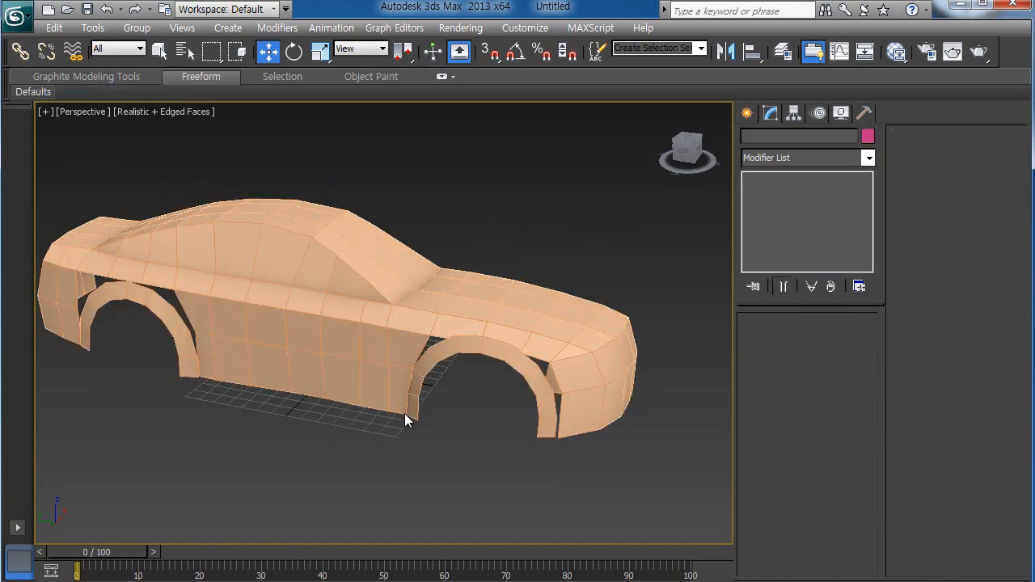
click(366, 397)
Step: Target-weld the front bumper's inner side vertex onto the adjacent outer vertex of the front wheel-arch rim
scroll(421, 476, up, 6)
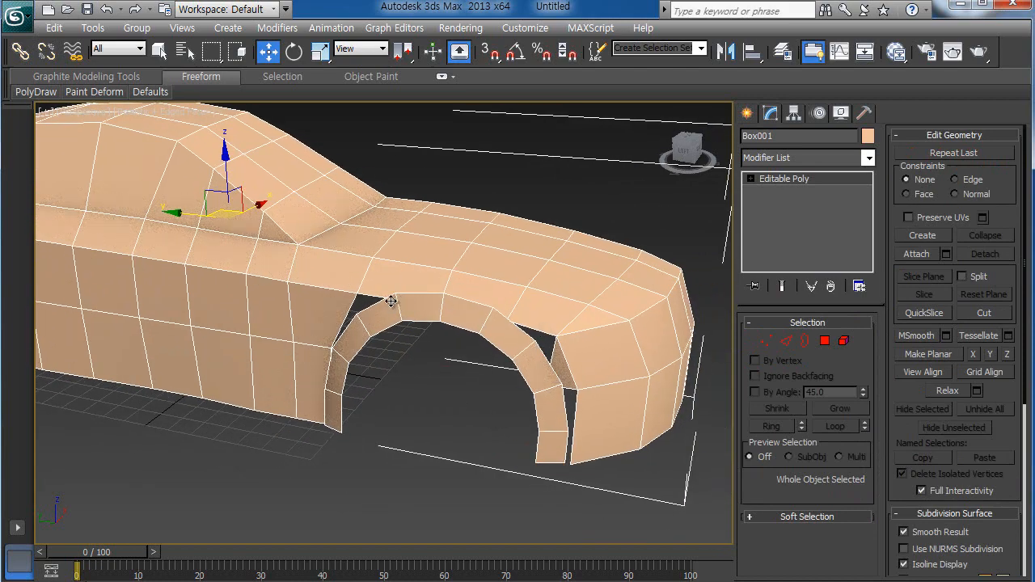
scroll(401, 432, down, 6)
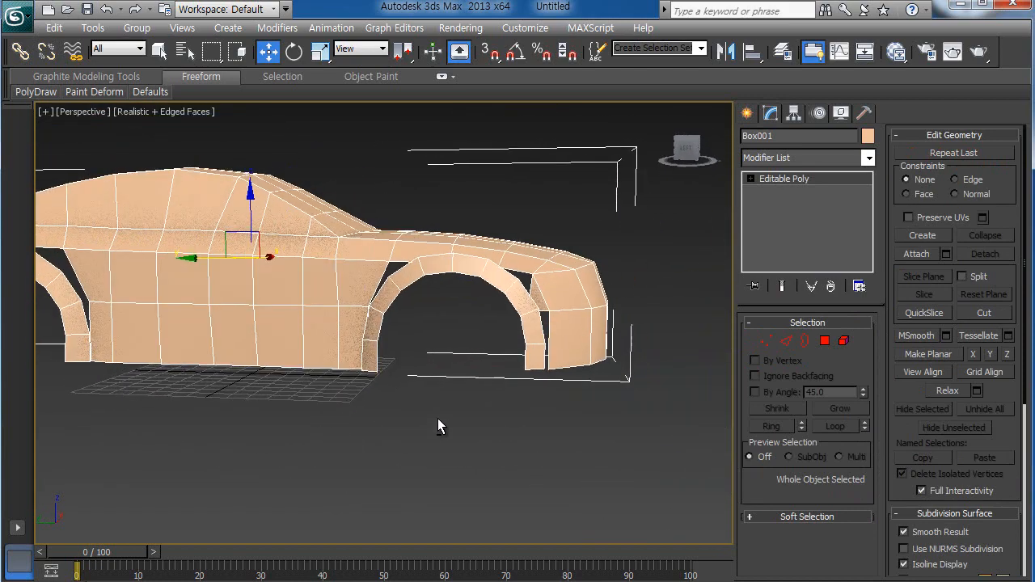
middle_drag(437, 419, 385, 406)
scroll(446, 428, up, 8)
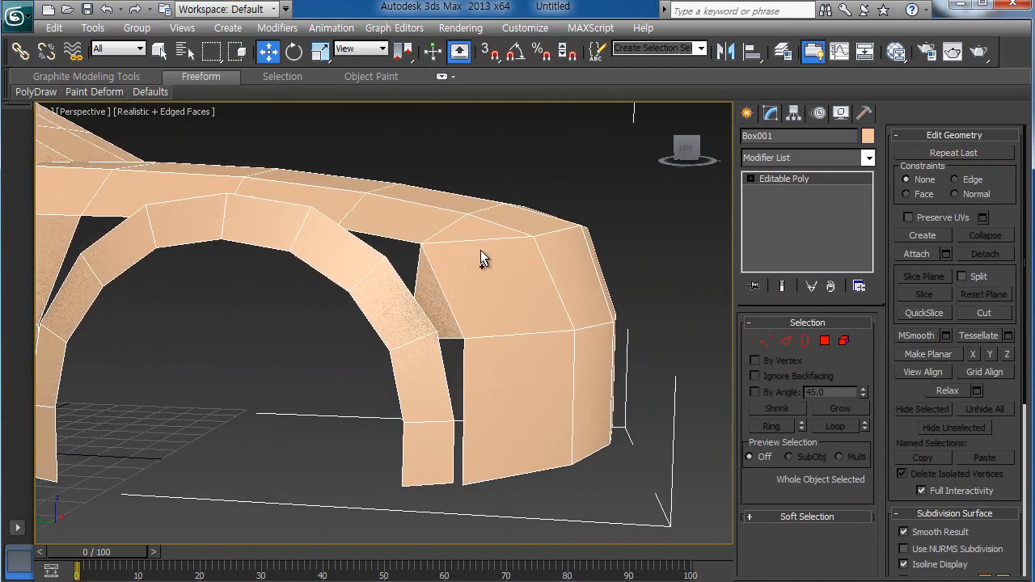
scroll(445, 339, up, 2)
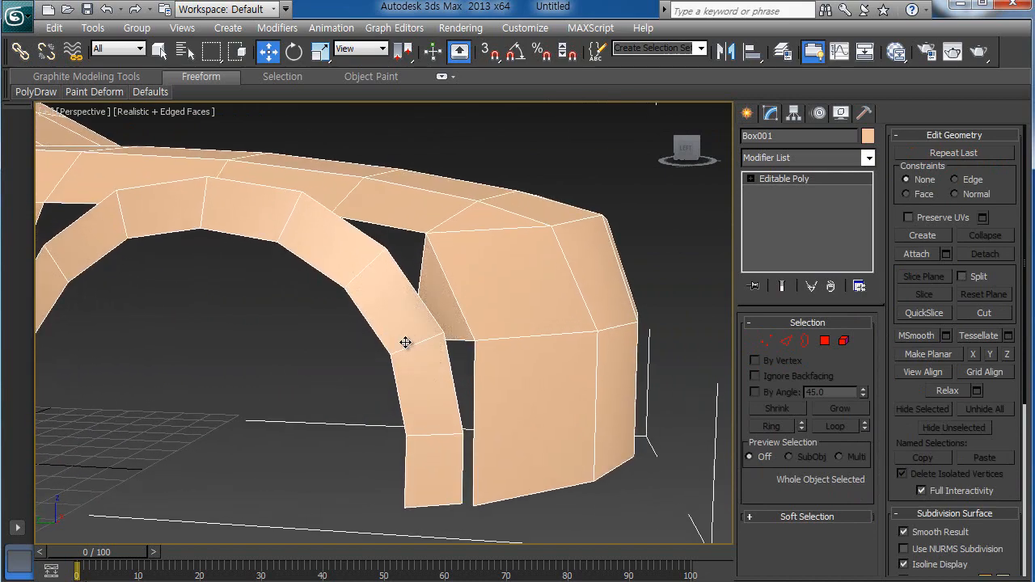
scroll(405, 342, up, 3)
click(760, 342)
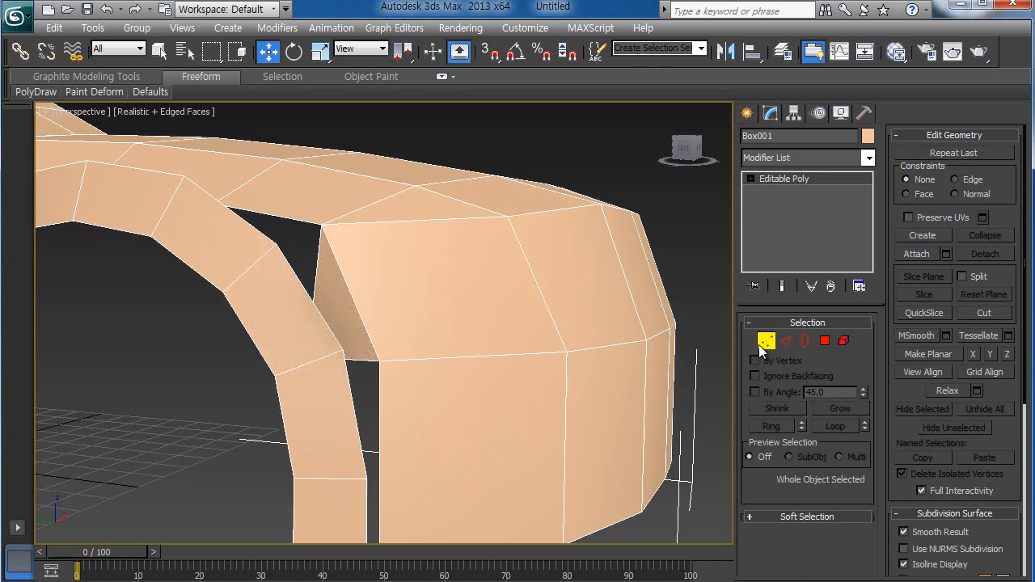
click(986, 191)
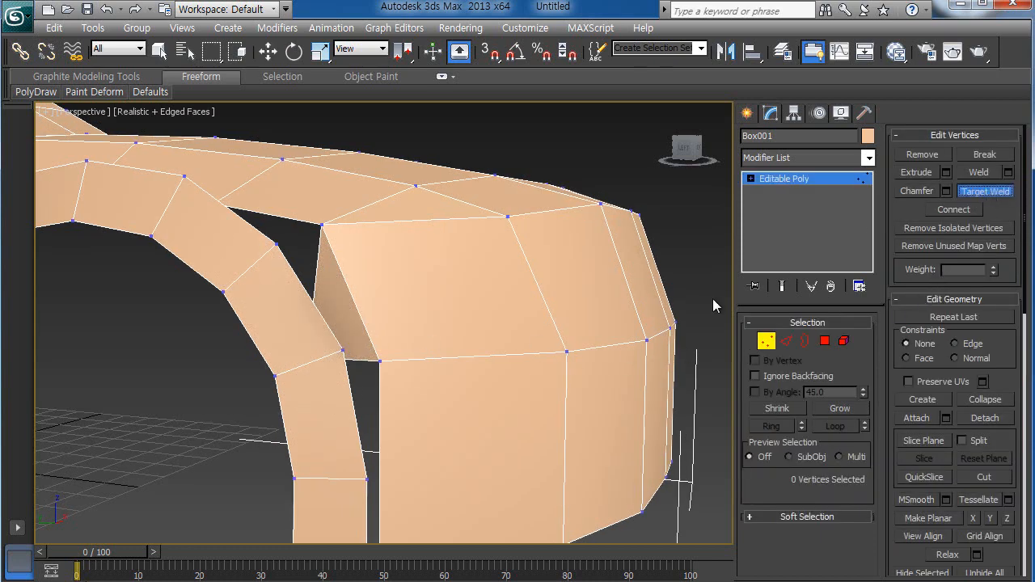
click(307, 353)
click(343, 351)
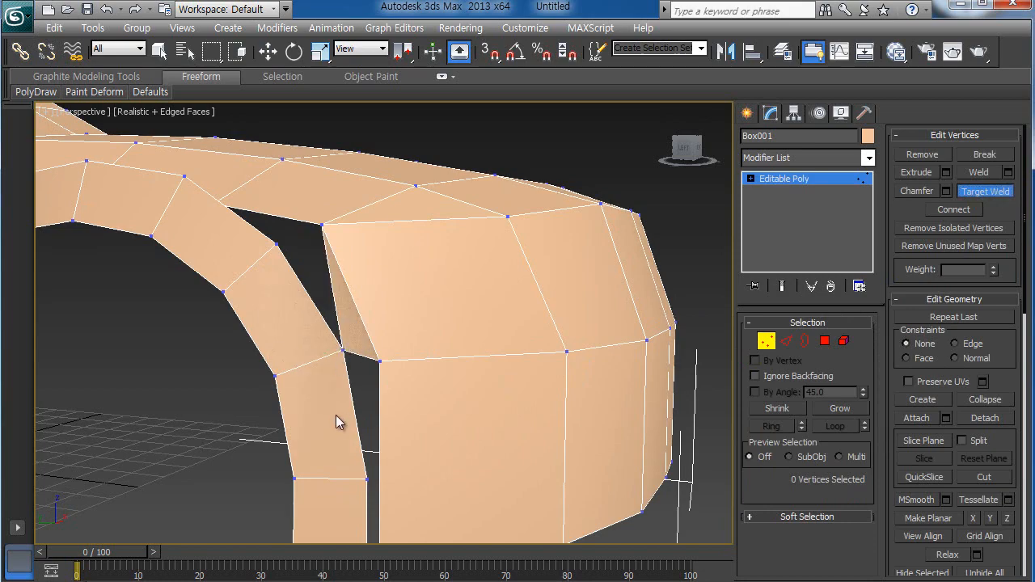
Step: Weld the front fender's lower-edge vertices above the wheel onto the nearest outer vertices at the top of the front rim
scroll(354, 391, down, 3)
middle_drag(334, 385, 376, 384)
middle_drag(376, 384, 326, 370)
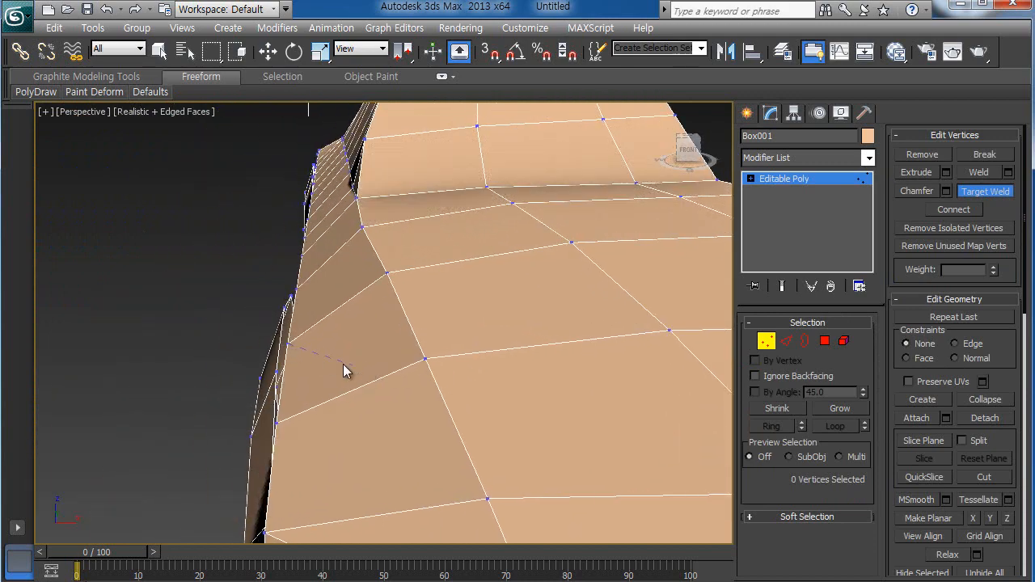
click(284, 308)
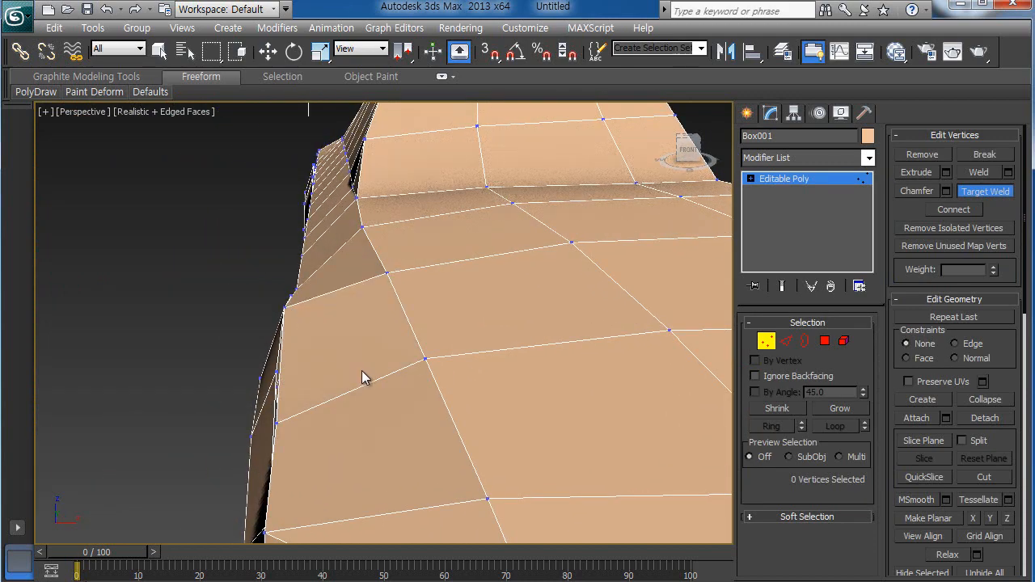
alt+middle_drag(362, 370, 407, 395)
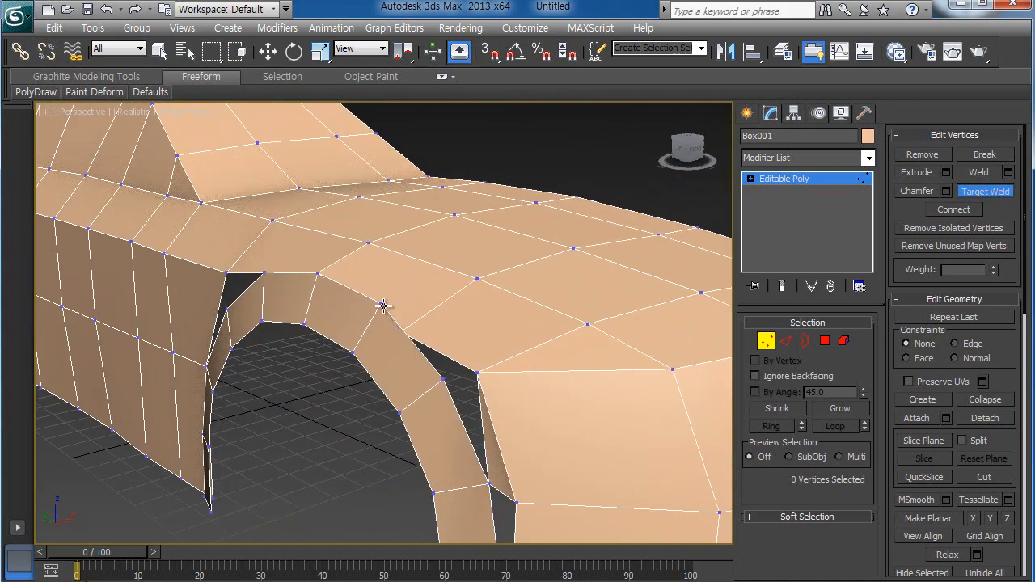
alt+middle_drag(398, 345, 467, 385)
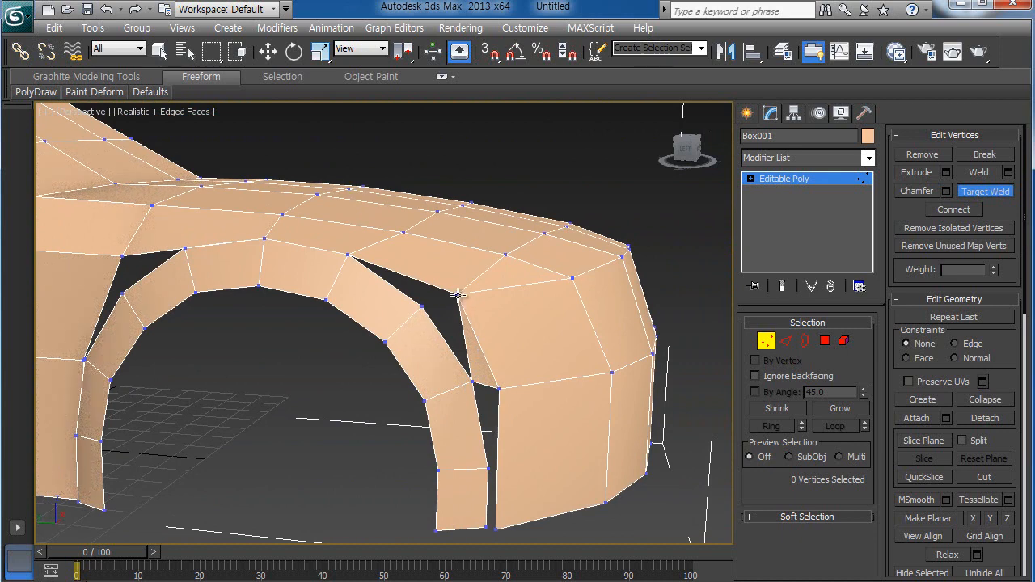
Step: Try to weld the fender's forward corner vertex onto the front rim's nearest outer vertex and undo it
click(424, 305)
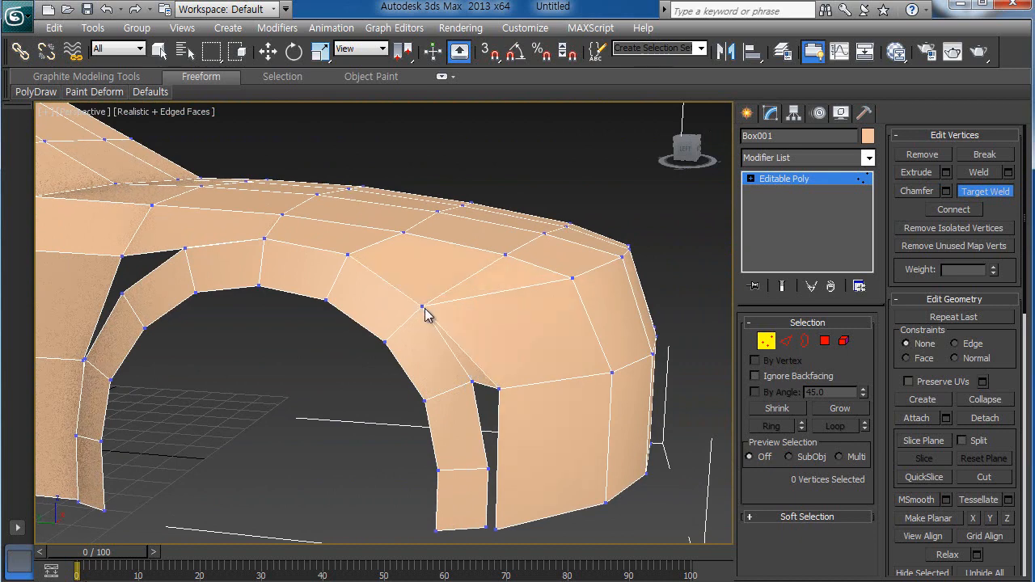
alt+middle_drag(480, 358, 409, 411)
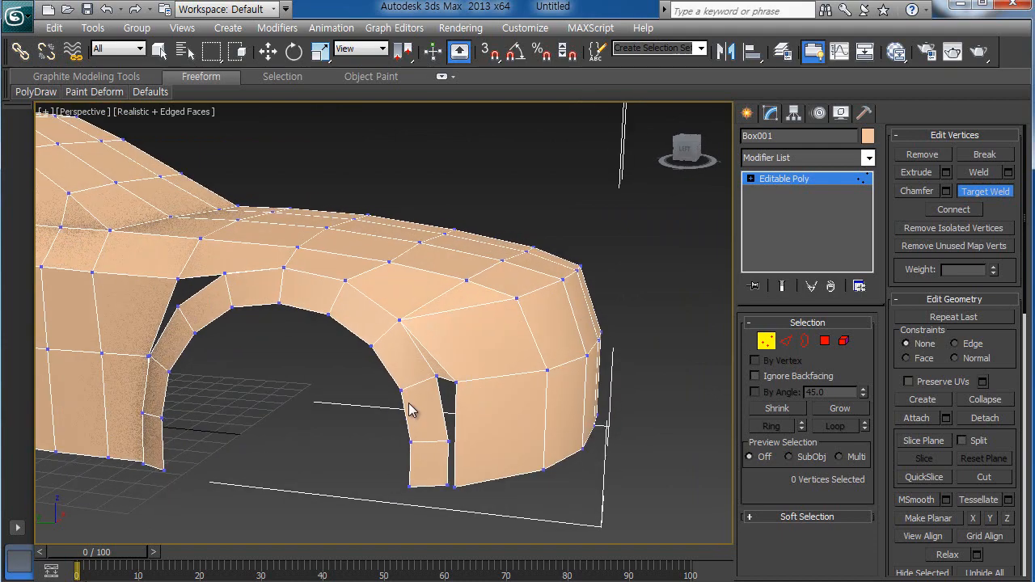
key(ctrl+z)
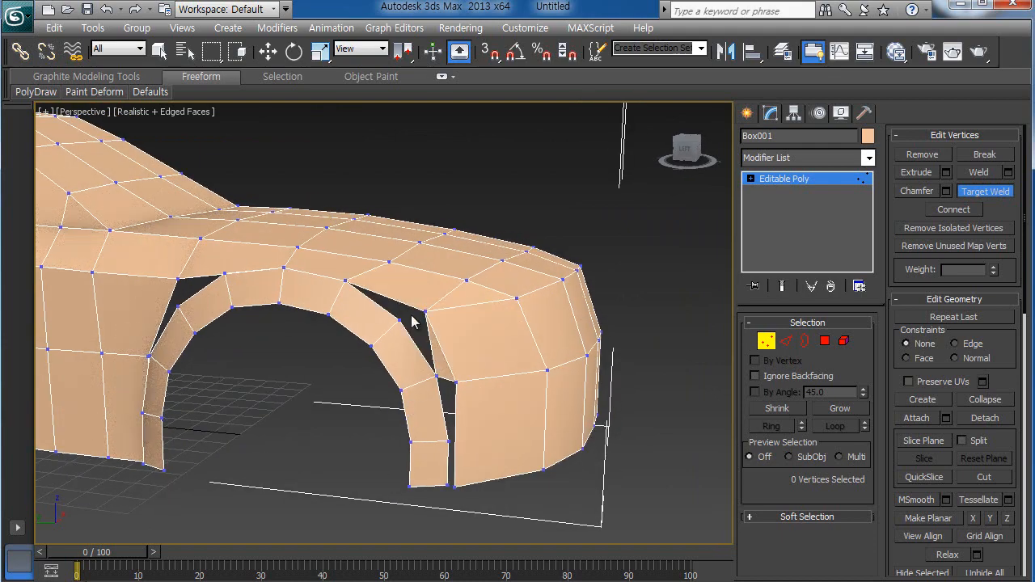
Step: Weld the body-side vertex just behind the front wheel onto the adjacent outer vertex of the front rim
alt+middle_drag(365, 419, 410, 407)
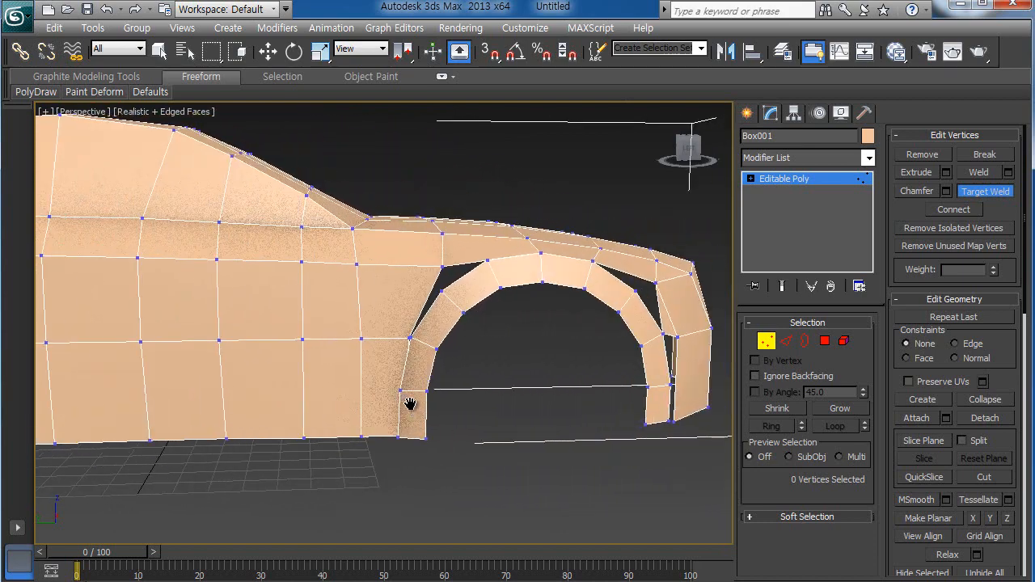
scroll(421, 407, up, 5)
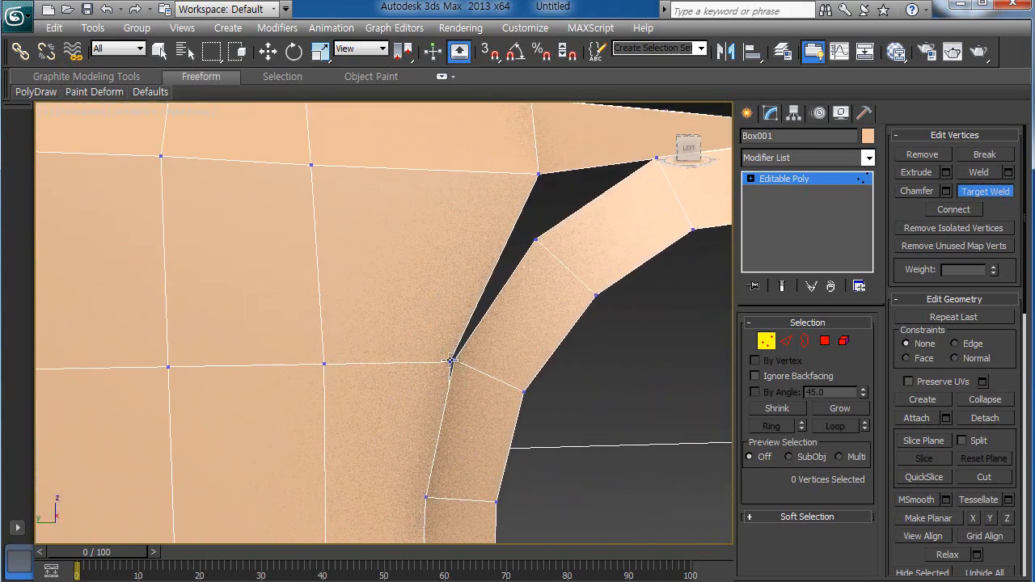
click(455, 362)
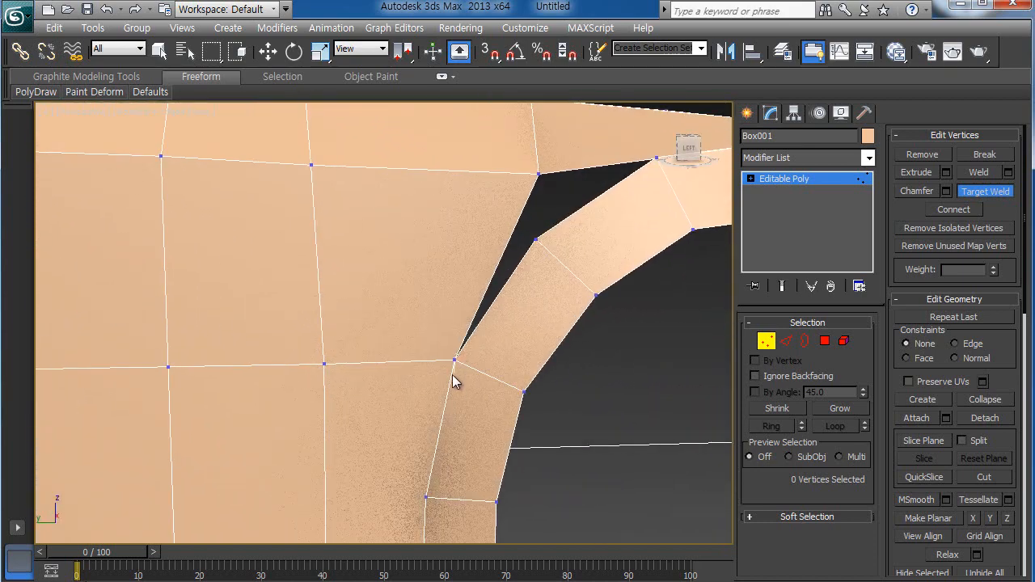
Step: Weld the body's sill corner and the side vertex above it, just ahead of the rear wheel, onto the rear rim's adjacent outer vertices
scroll(474, 398, down, 5)
middle_drag(356, 444, 353, 406)
scroll(338, 431, up, 5)
scroll(320, 455, down, 1)
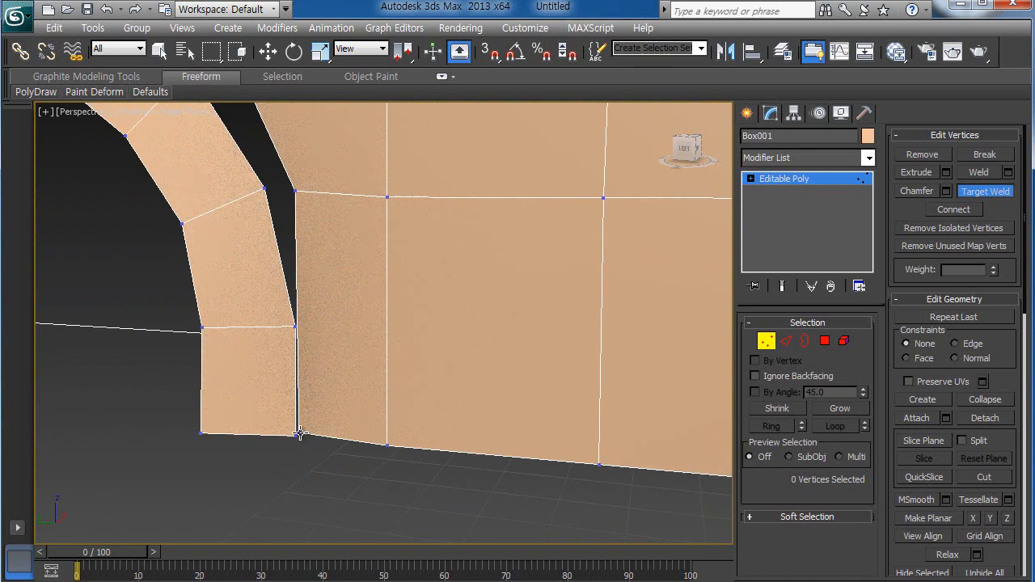
click(298, 435)
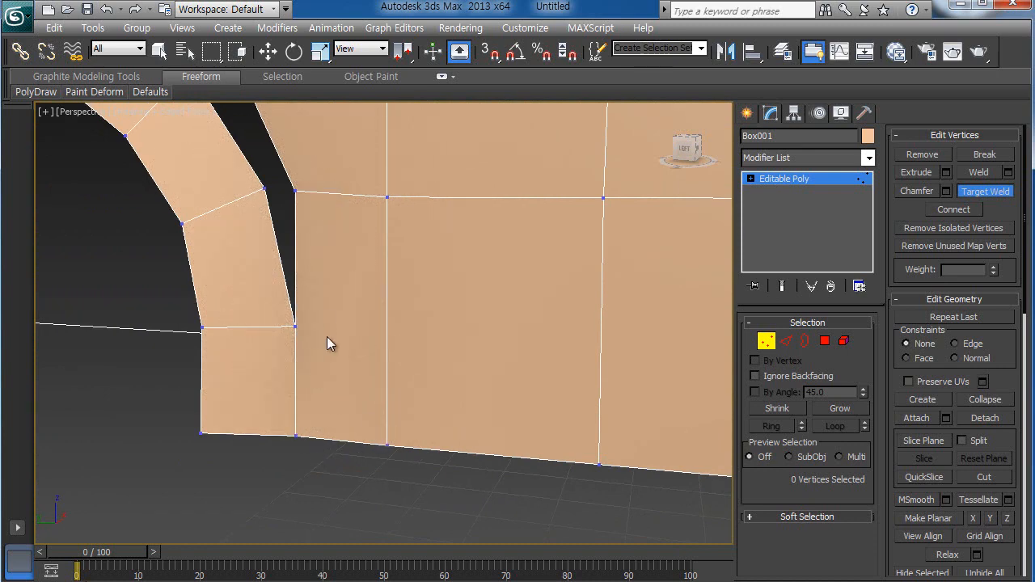
middle_drag(327, 343, 364, 366)
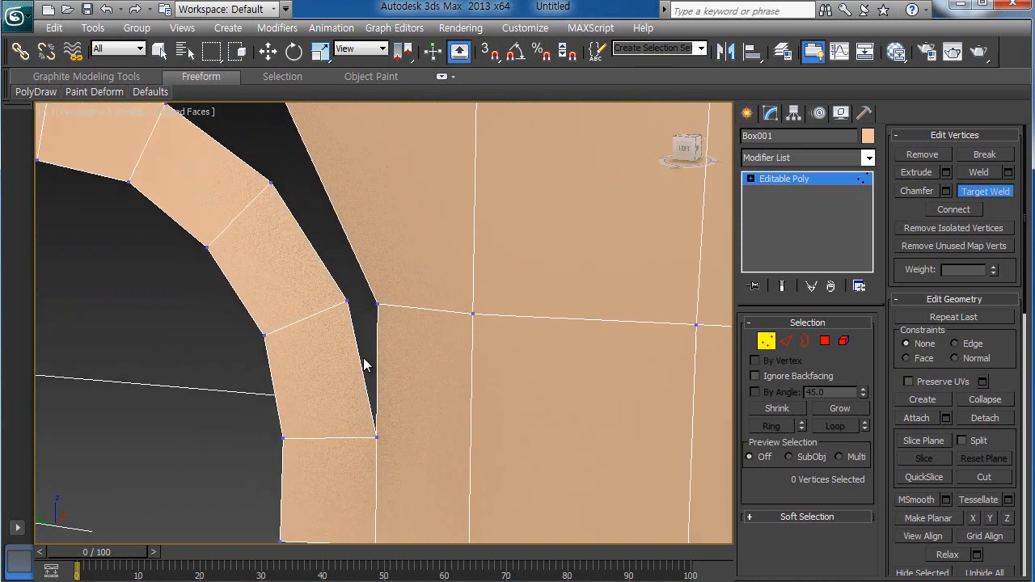
click(376, 303)
click(347, 298)
scroll(364, 303, down, 5)
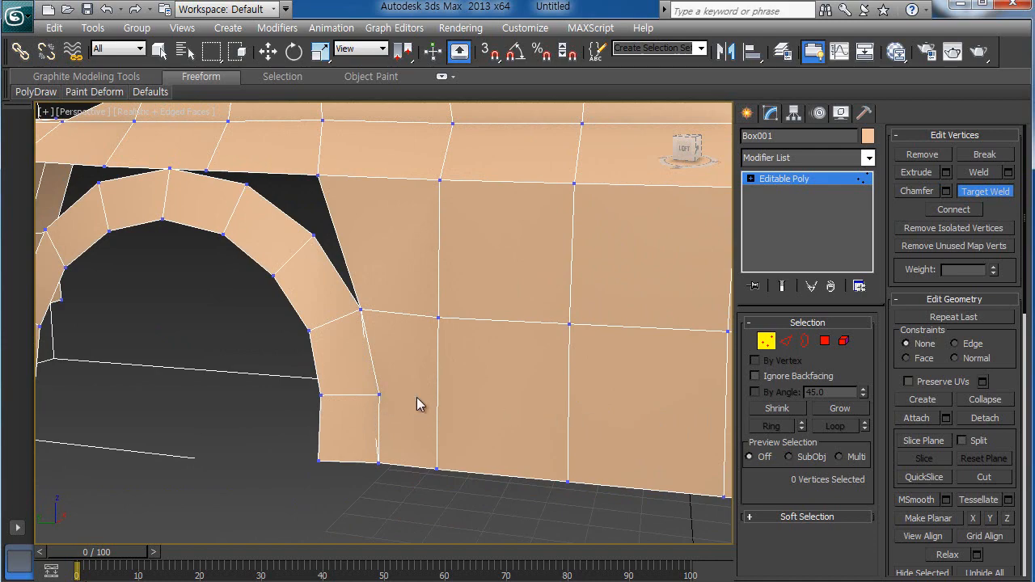
Step: Weld the body's lower-edge vertex onto the rear rim's topmost outer vertex and the rear bumper's side vertex onto the rim's rear leg
middle_drag(333, 386, 437, 403)
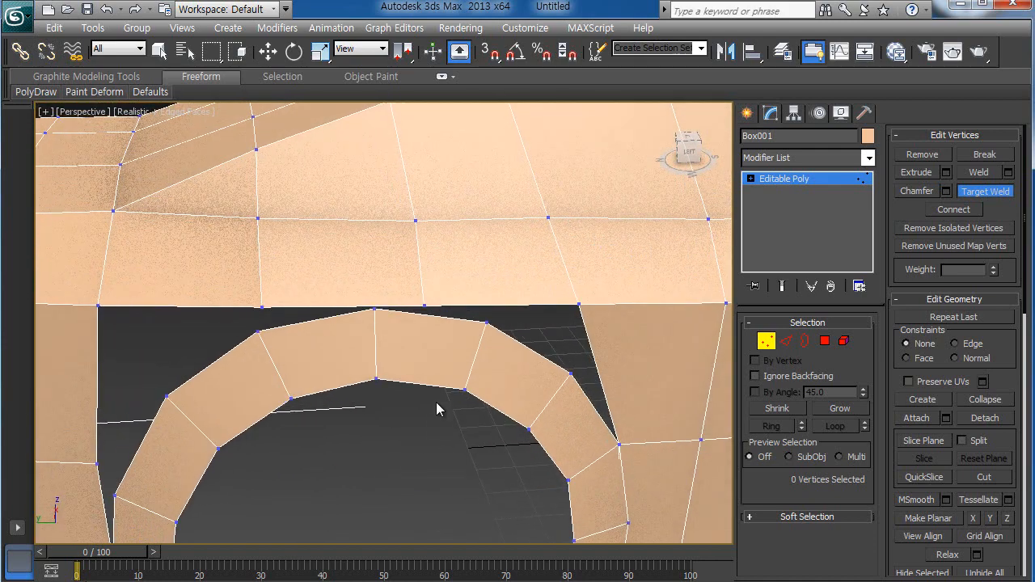
click(375, 309)
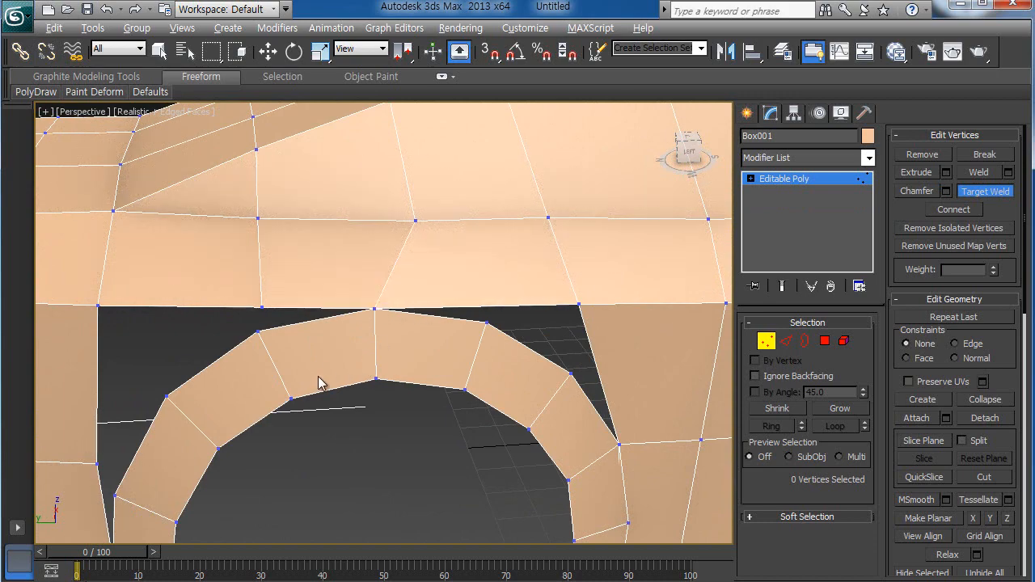
alt+middle_drag(318, 378, 337, 337)
scroll(334, 345, down, 2)
middle_drag(335, 379, 392, 344)
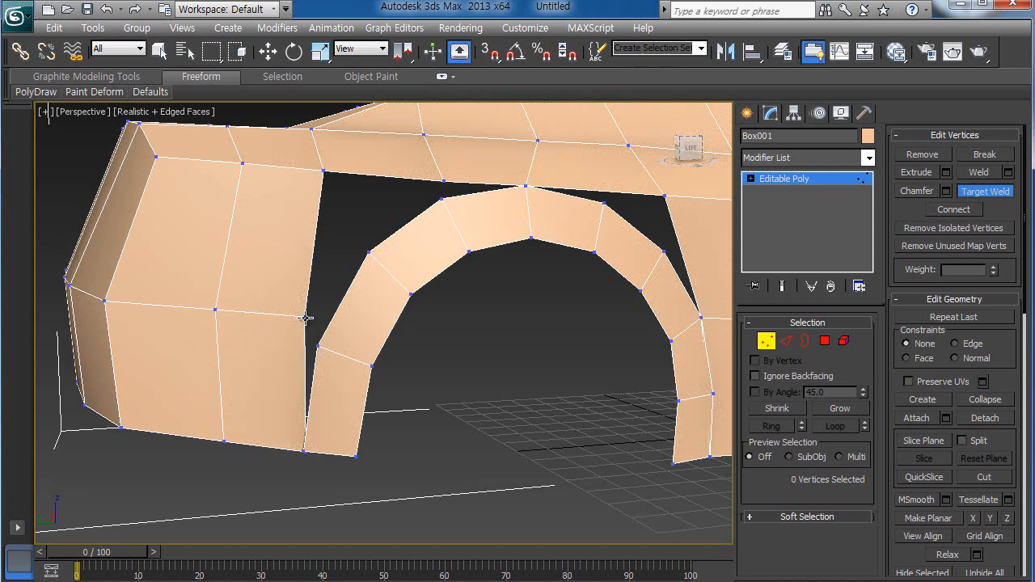
click(317, 345)
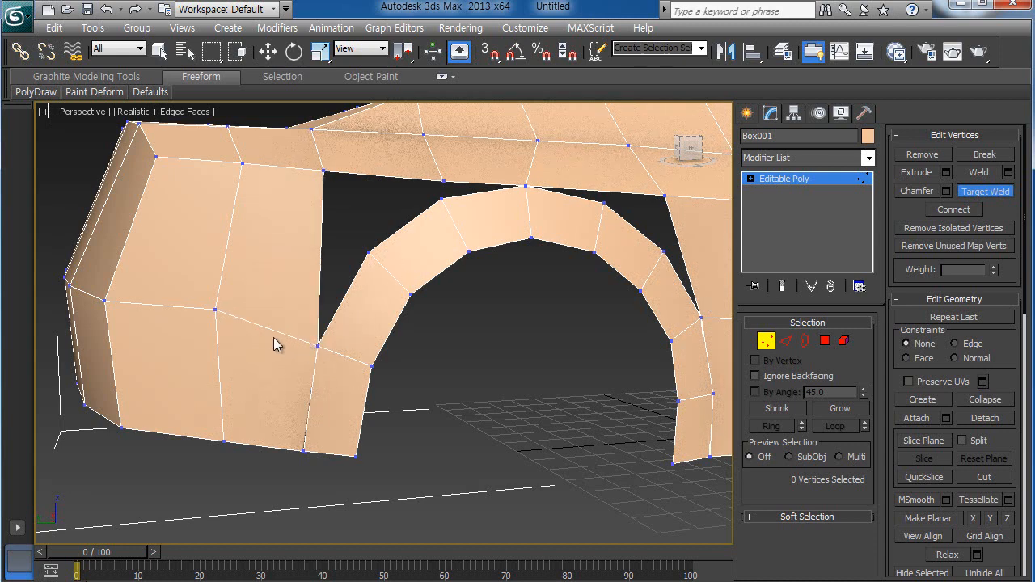
key(w)
Step: Examine the remaining gaps around both wheel arches and compare the front arch and bumper with the side blueprint
scroll(475, 449, down, 5)
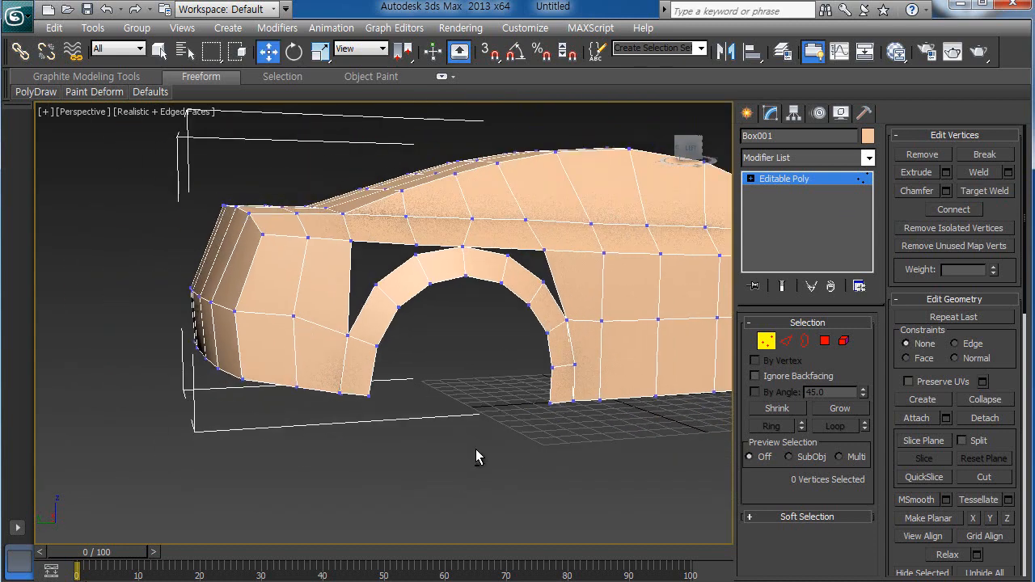
middle_drag(476, 449, 391, 413)
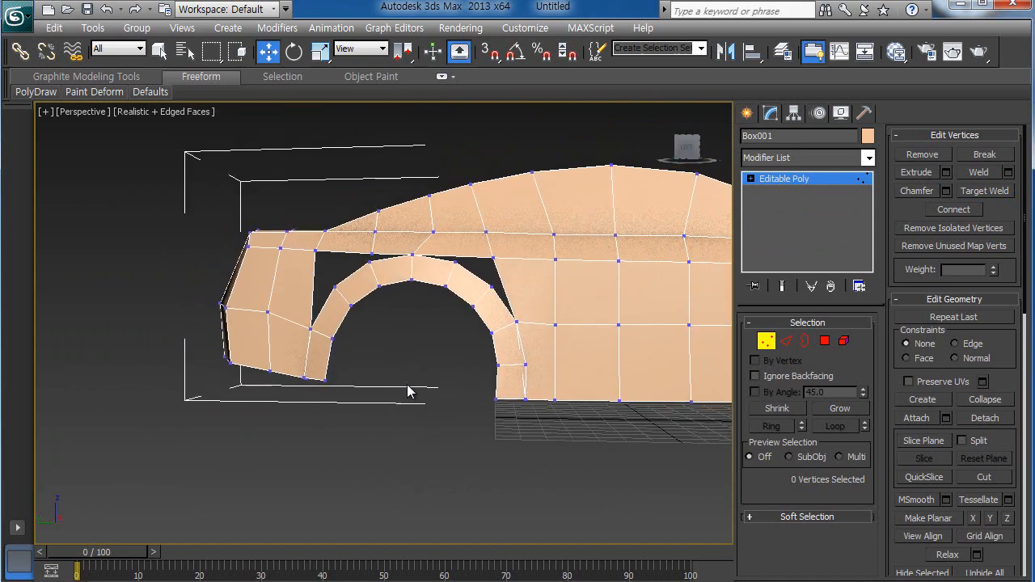
scroll(408, 392, up, 4)
middle_drag(434, 347, 308, 388)
key(alt+w)
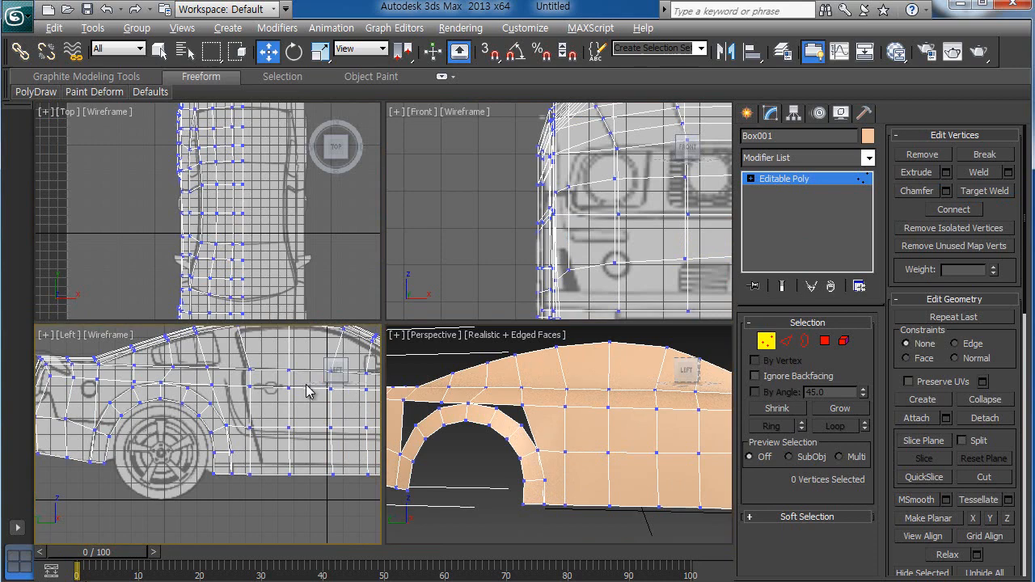
key(alt+w)
middle_drag(567, 396, 273, 427)
middle_drag(527, 393, 231, 405)
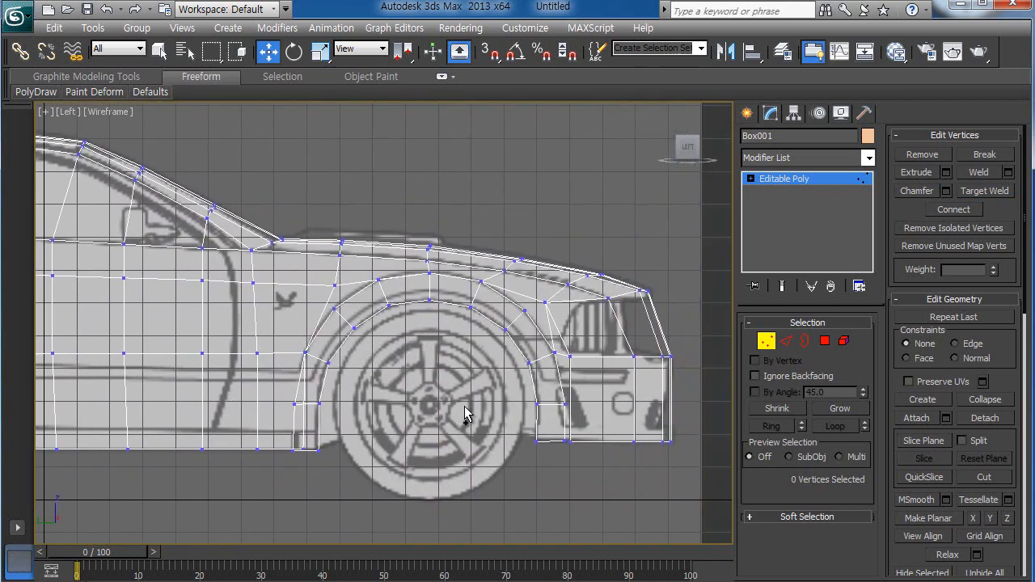
scroll(465, 413, up, 2)
middle_drag(542, 383, 371, 340)
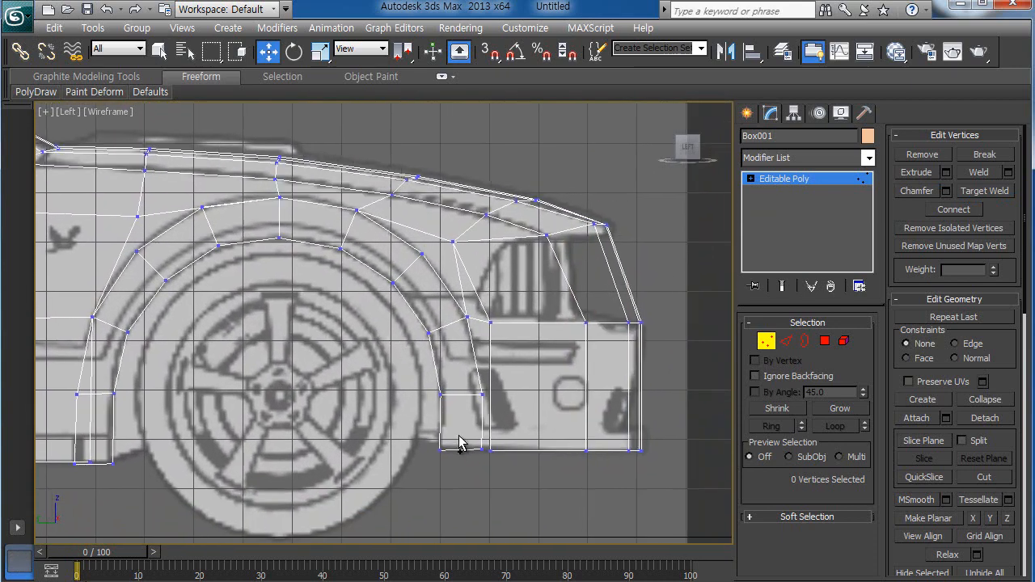
scroll(465, 433, up, 2)
middle_drag(472, 418, 384, 345)
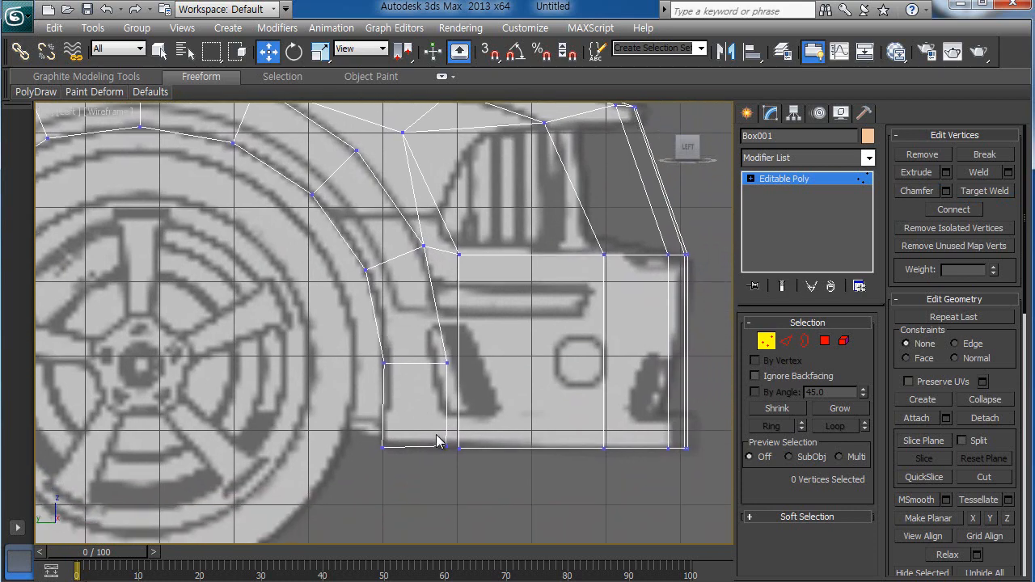
key(alt+w)
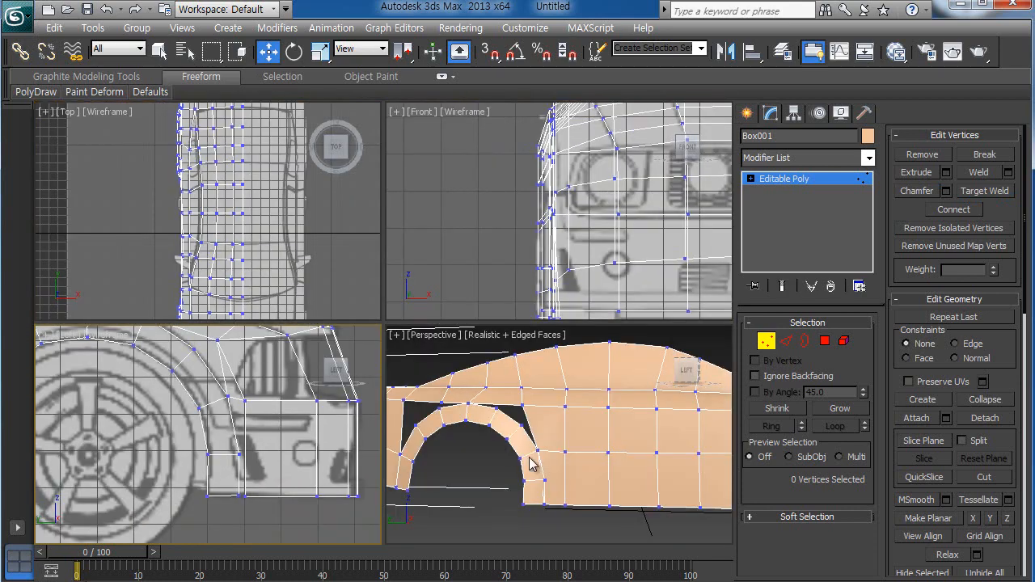
key(alt+w)
key(alt+w)
click(589, 449)
key(alt+w)
middle_drag(607, 451, 220, 421)
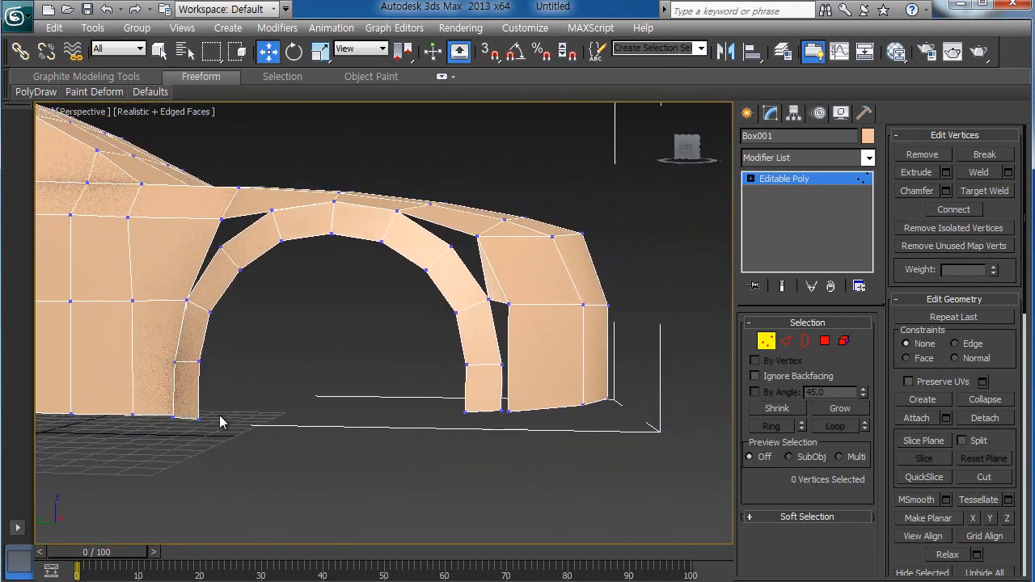
Step: Target-weld the front bumper's lower rear corner vertex onto the bottom outer vertex of the front wheel-arch rim
scroll(440, 427, up, 8)
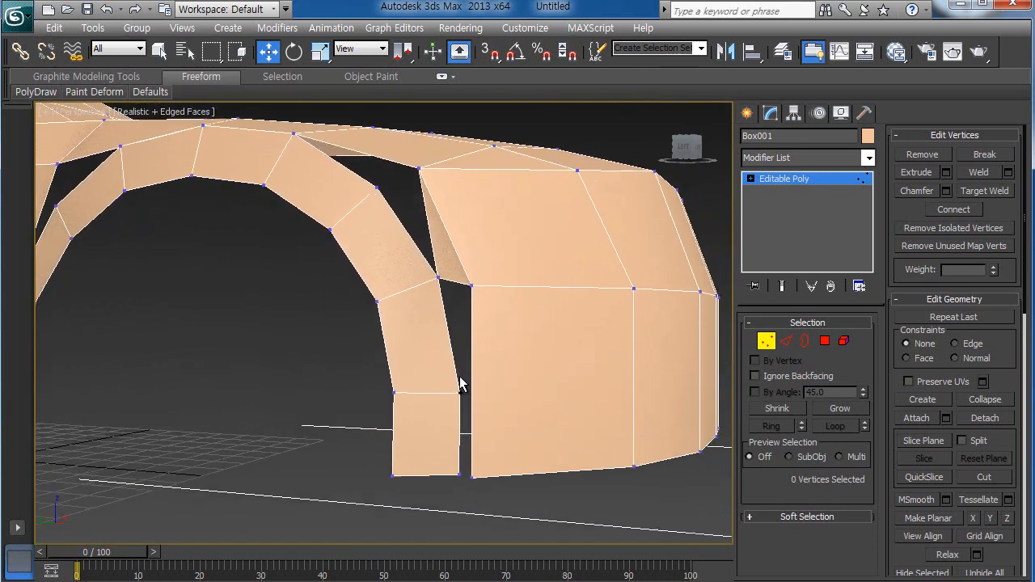
click(989, 194)
click(487, 503)
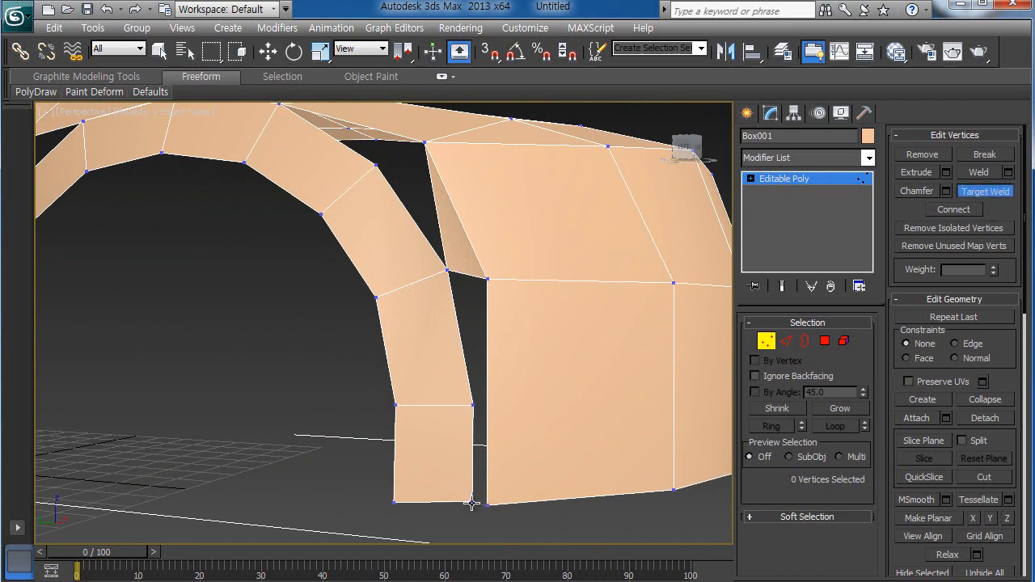
click(474, 502)
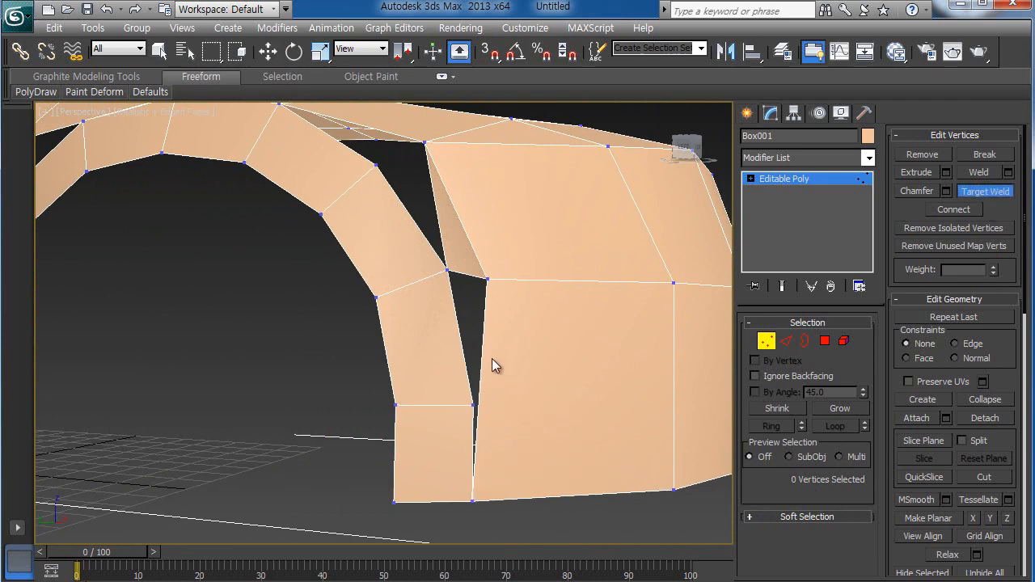
Step: Target-weld the front bumper's upper rear side vertex onto the front rim's adjacent outer vertex
scroll(492, 373, down, 5)
alt+middle_drag(512, 411, 467, 409)
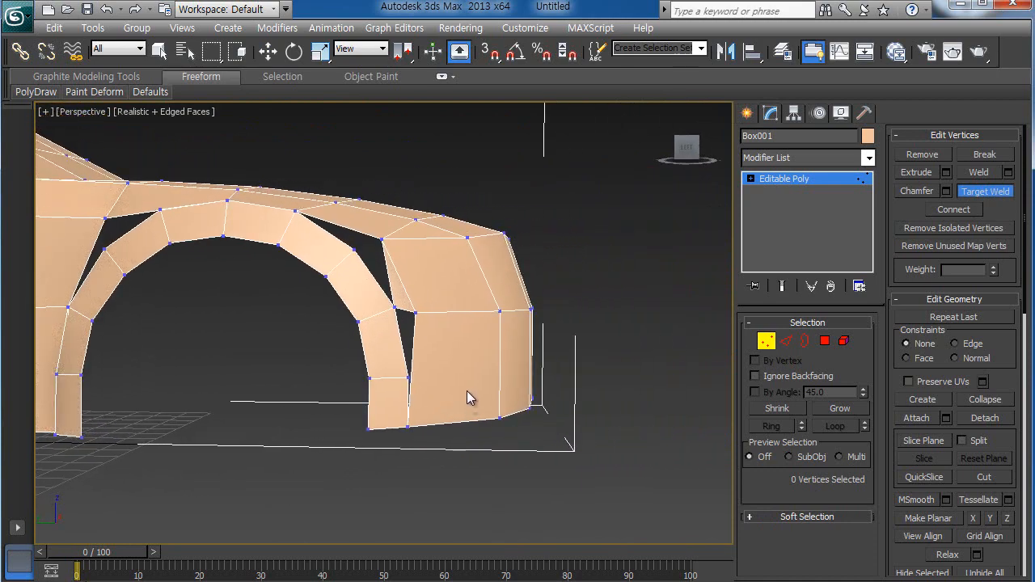
scroll(465, 387, up, 7)
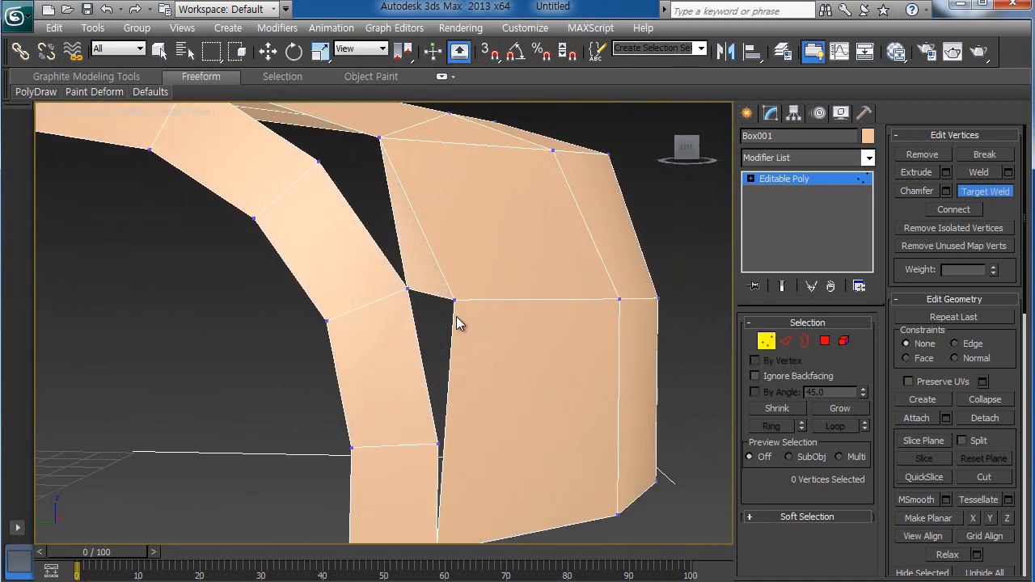
click(407, 288)
scroll(475, 347, down, 10)
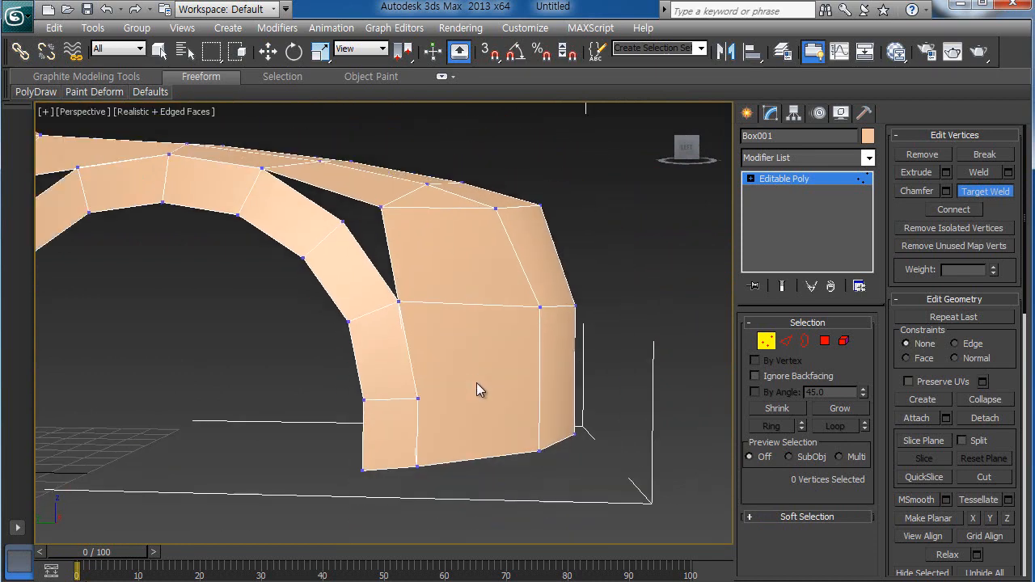
key(w)
Step: Connect the five vertical edges of the lower front bumper with one horizontal row of edges, checking against the side blueprint
alt+middle_drag(461, 466, 443, 413)
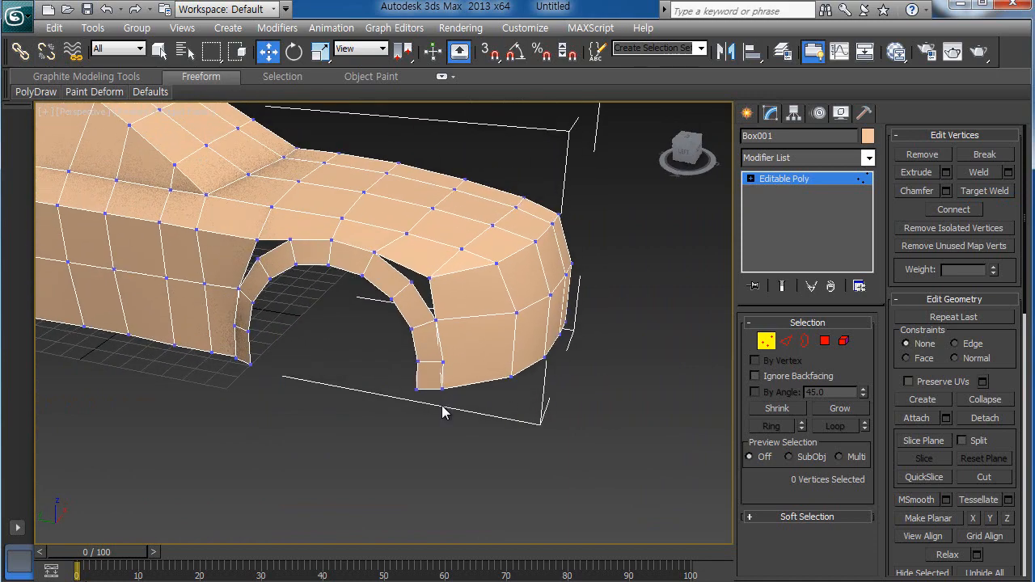
key(alt+w)
click(344, 401)
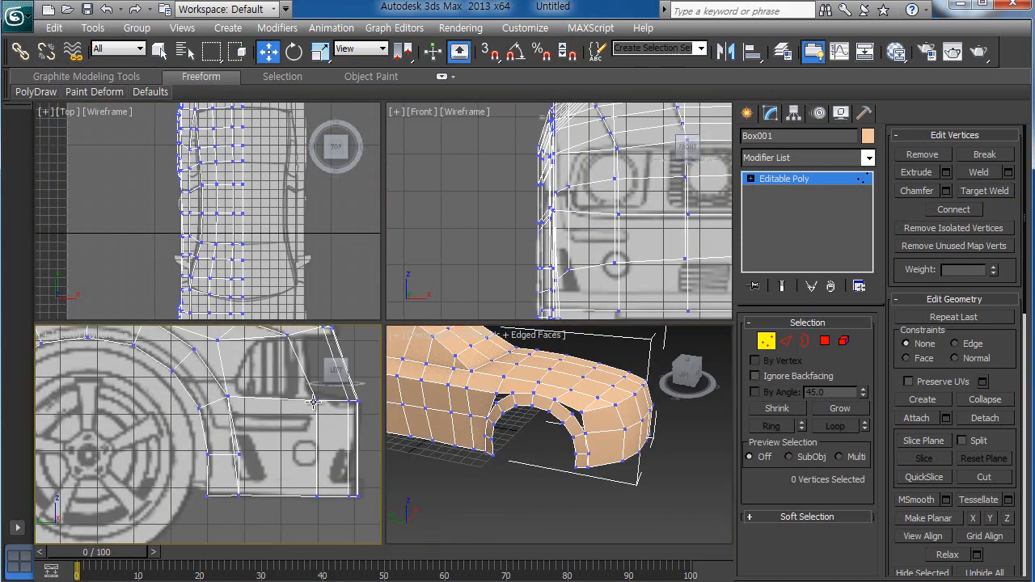
key(alt+w)
scroll(451, 389, down, 1)
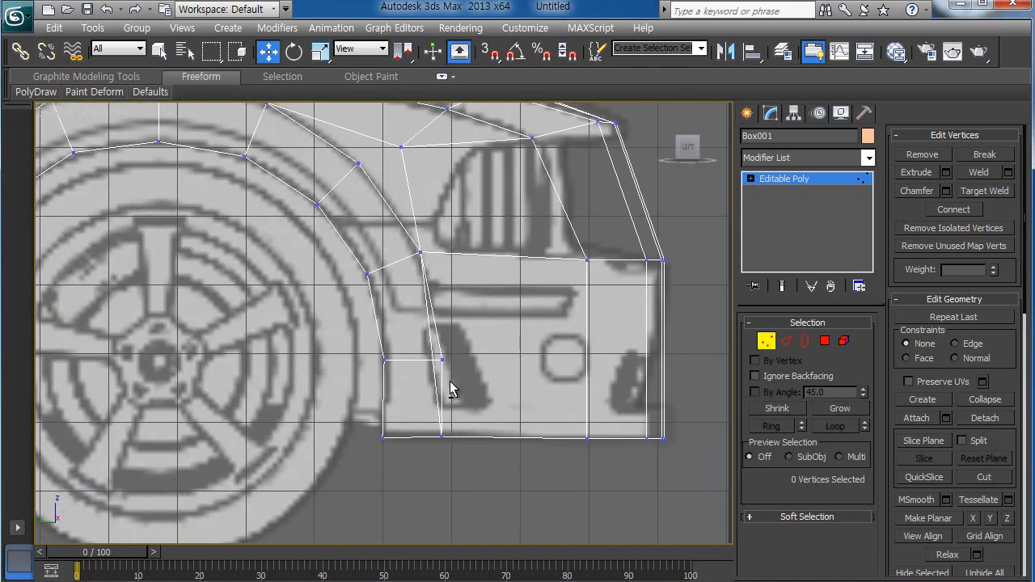
middle_drag(510, 388, 455, 369)
click(787, 341)
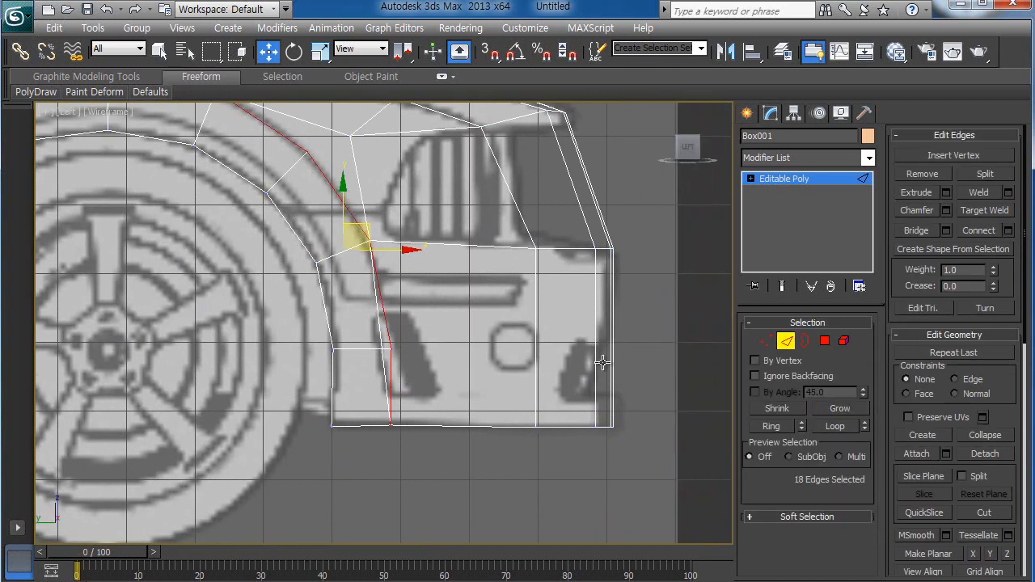
click(638, 366)
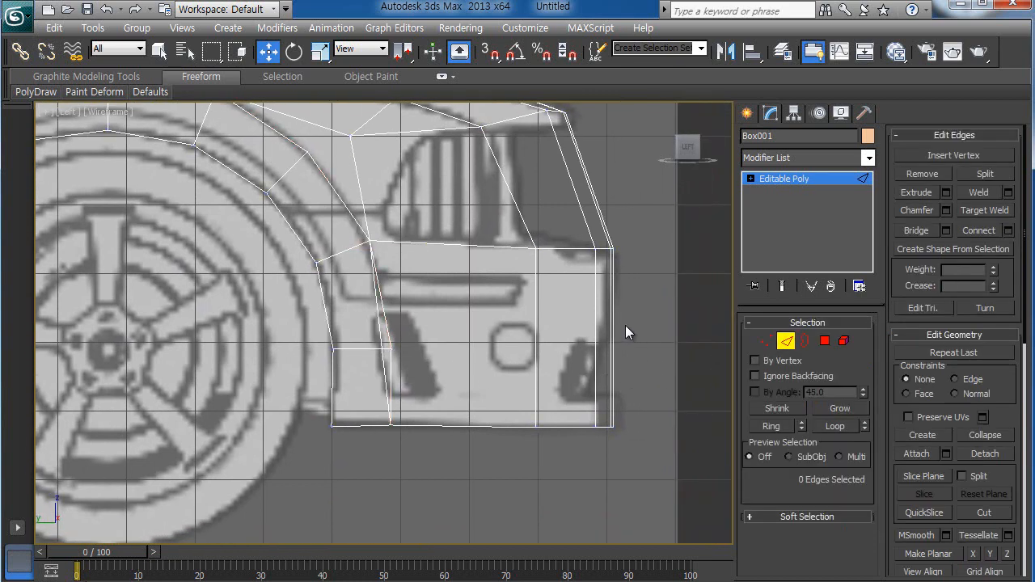
click(380, 332)
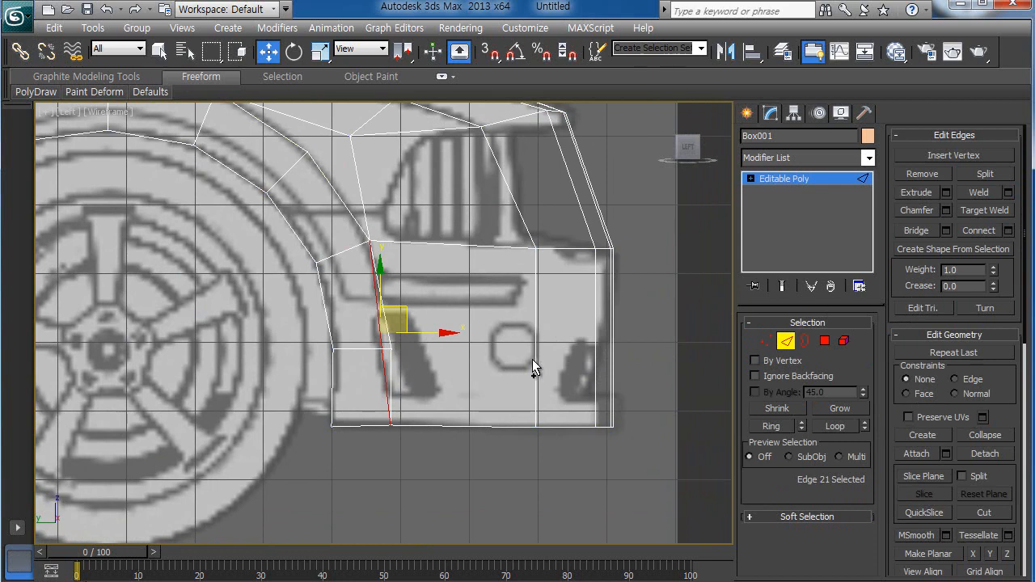
ctrl+drag(522, 369, 521, 369)
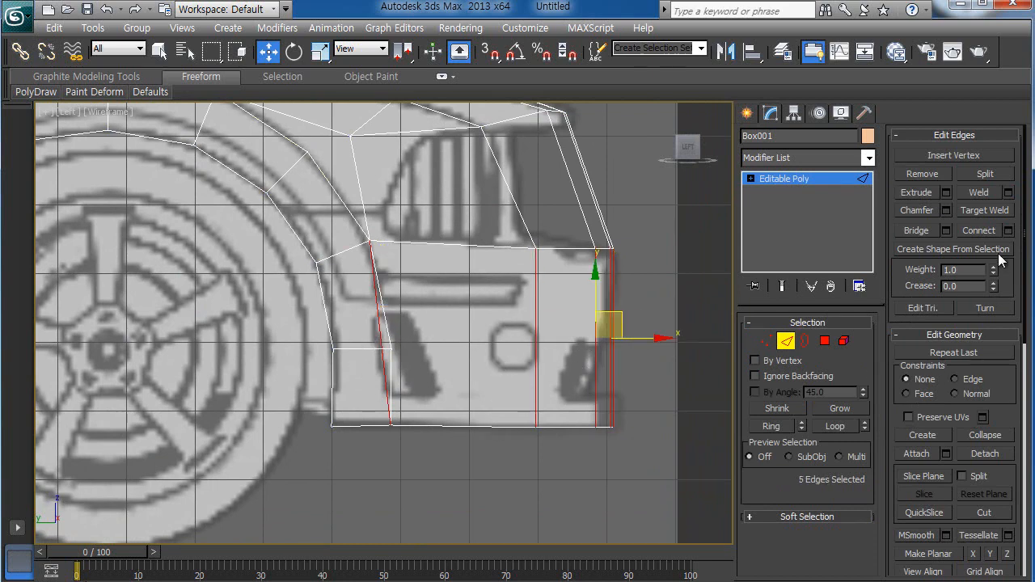
click(980, 231)
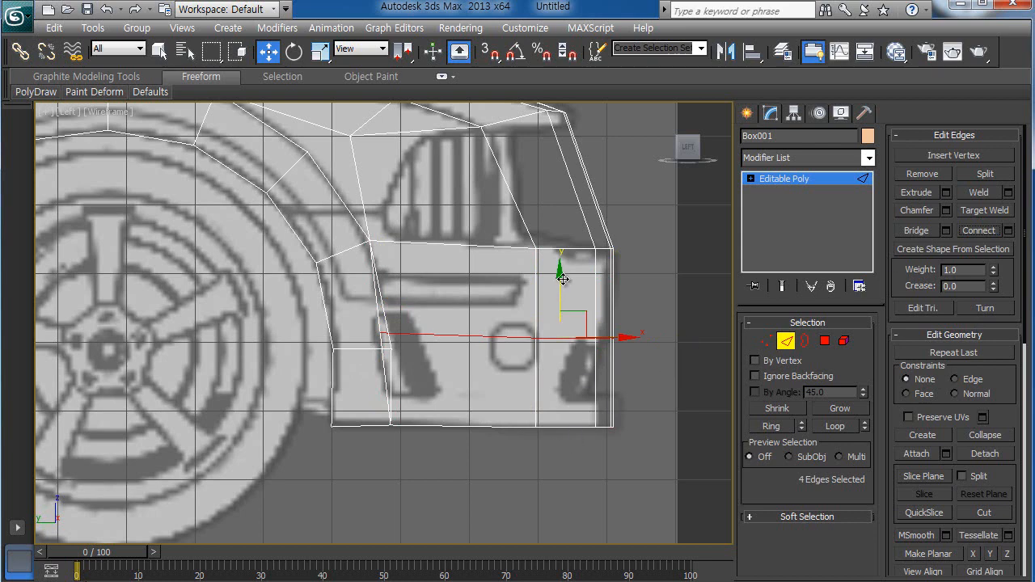
drag(560, 273, 560, 272)
click(564, 486)
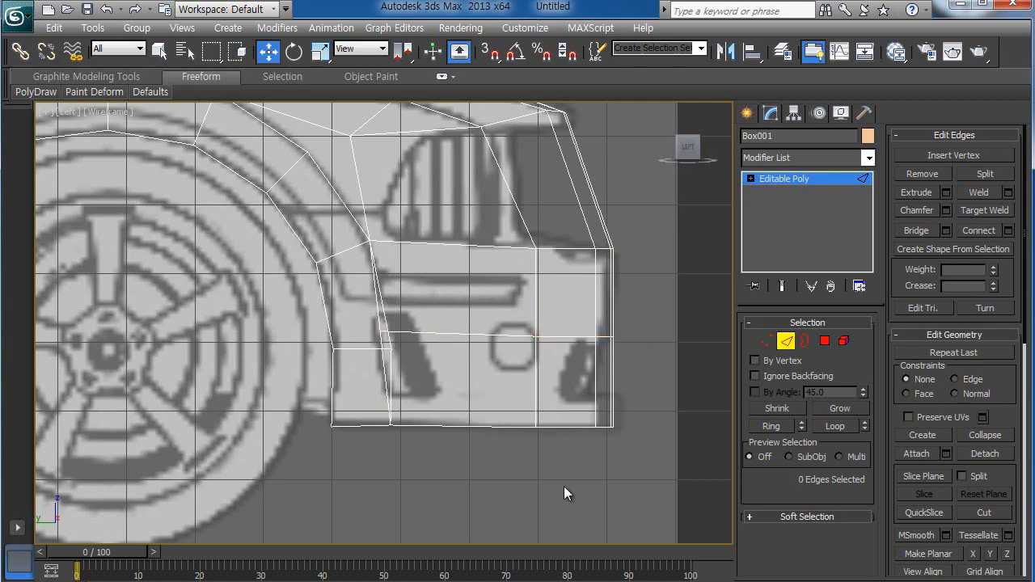
Step: Target-weld the rear end vertex of the bumper's horizontal edge row onto the front rim's lower outer vertex
scroll(523, 445, up, 4)
key(1)
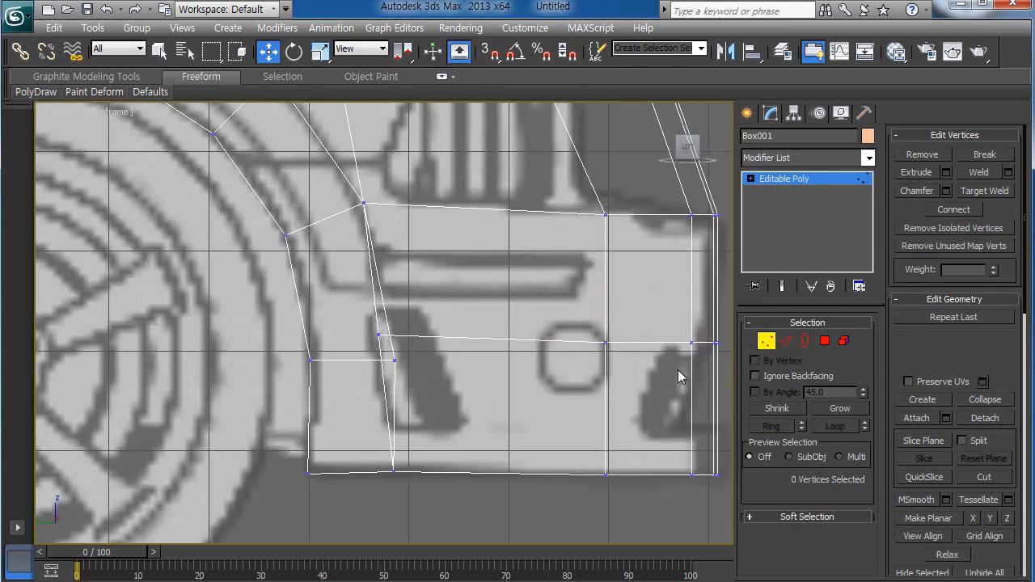
click(1000, 194)
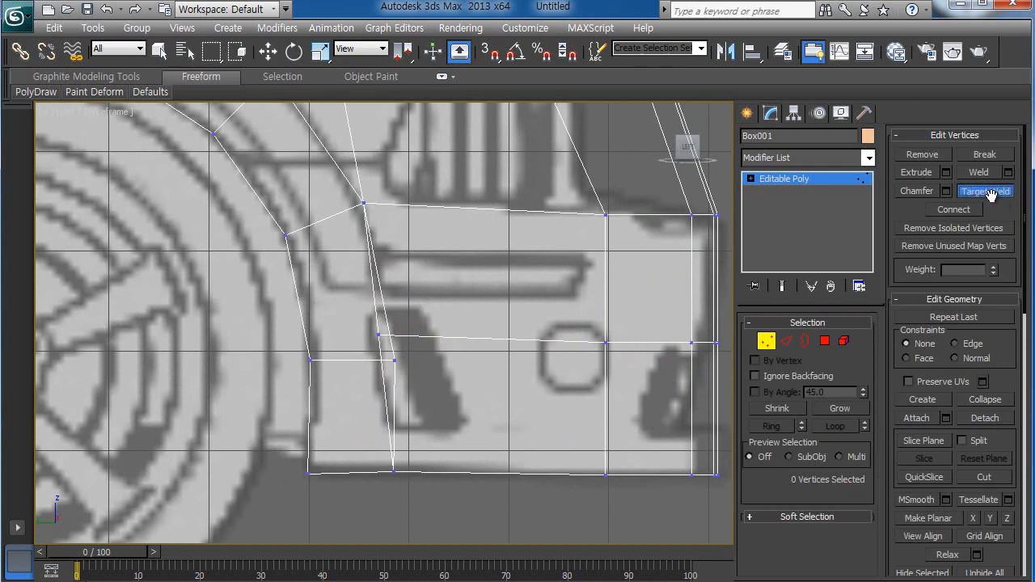
click(395, 360)
key(w)
scroll(508, 401, down, 2)
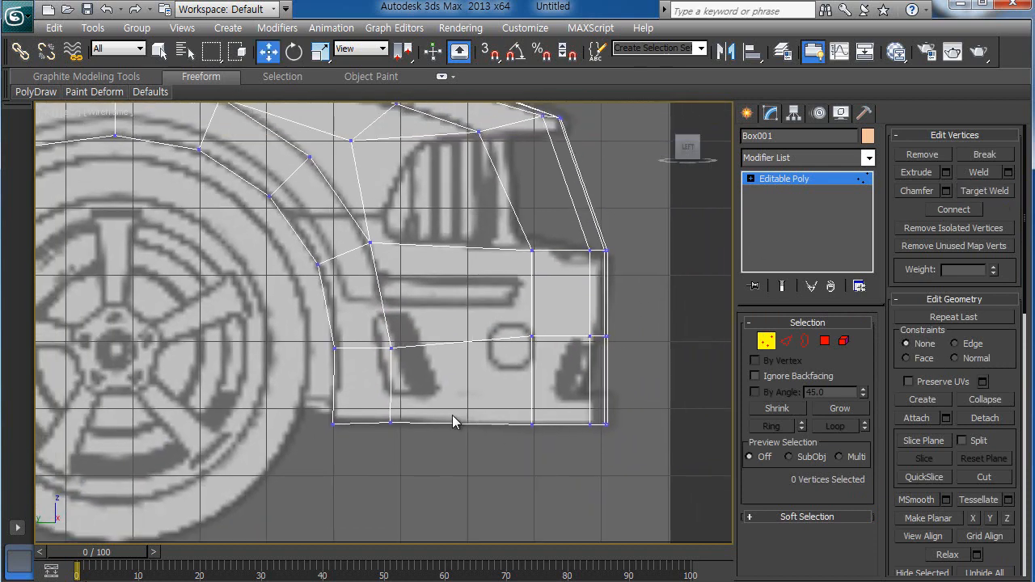
Step: Extrude the front rim's two open outer edges beside the gap up and forward in the left view to form new faces
middle_drag(436, 417, 509, 538)
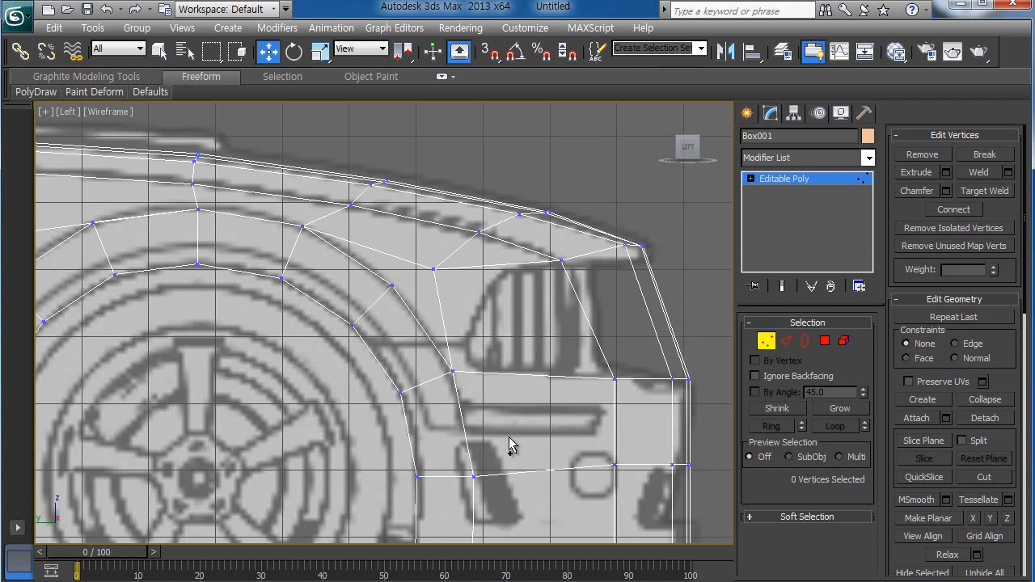
scroll(509, 444, up, 2)
click(786, 341)
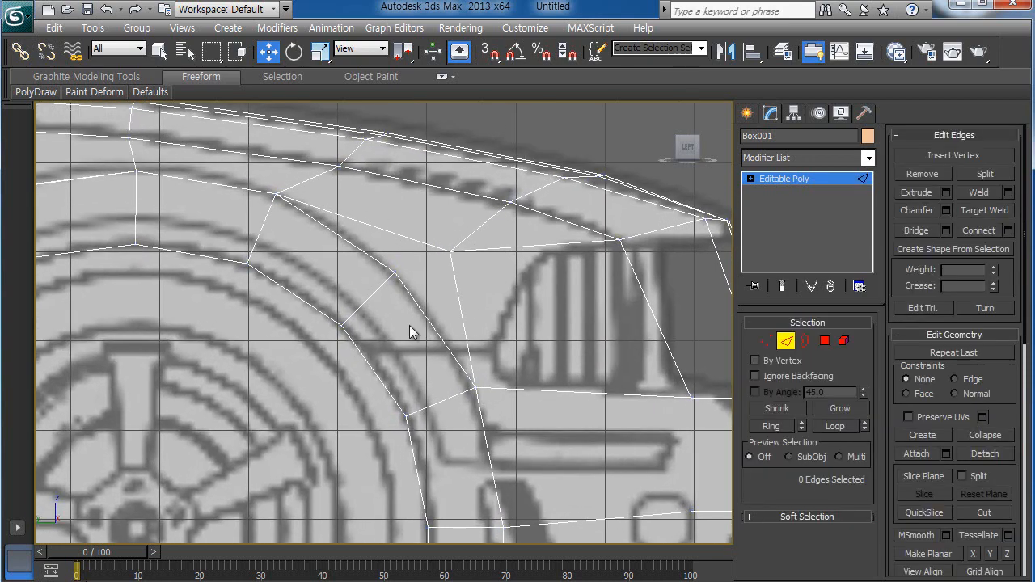
key(alt+w)
right_click(519, 386)
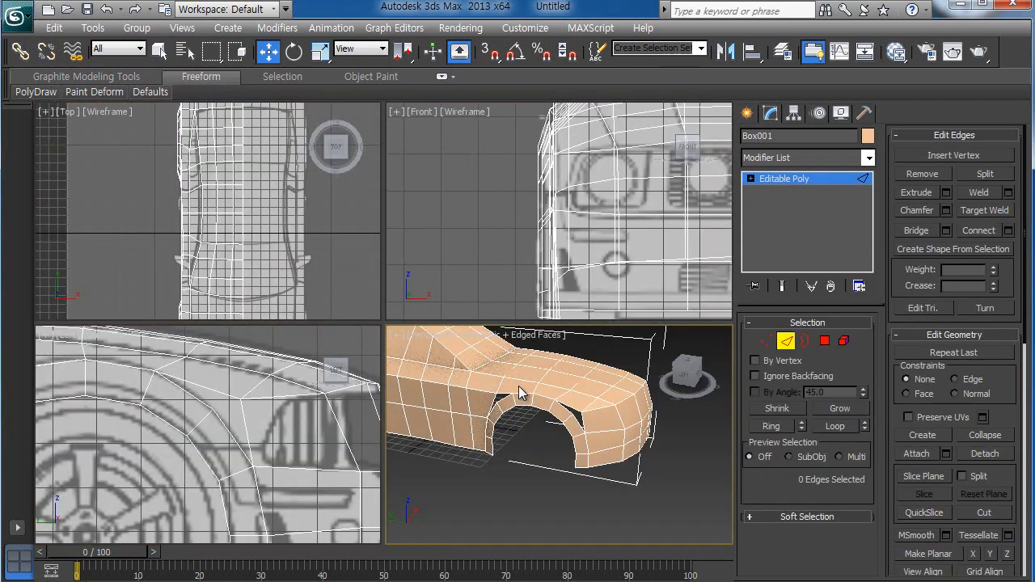
key(alt+w)
alt+middle_drag(485, 353, 408, 414)
scroll(439, 359, up, 4)
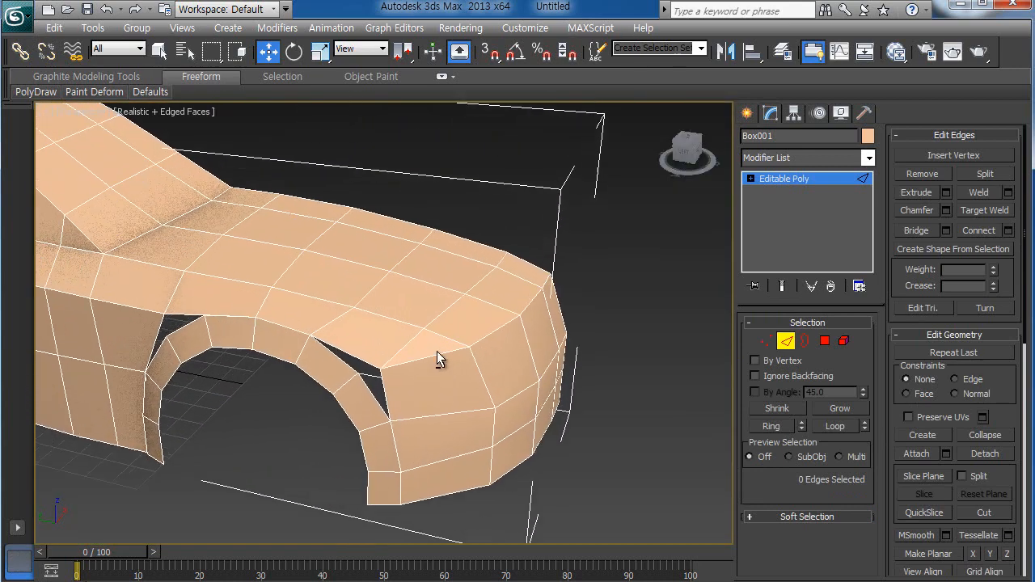
alt+middle_drag(451, 354, 437, 320)
click(429, 320)
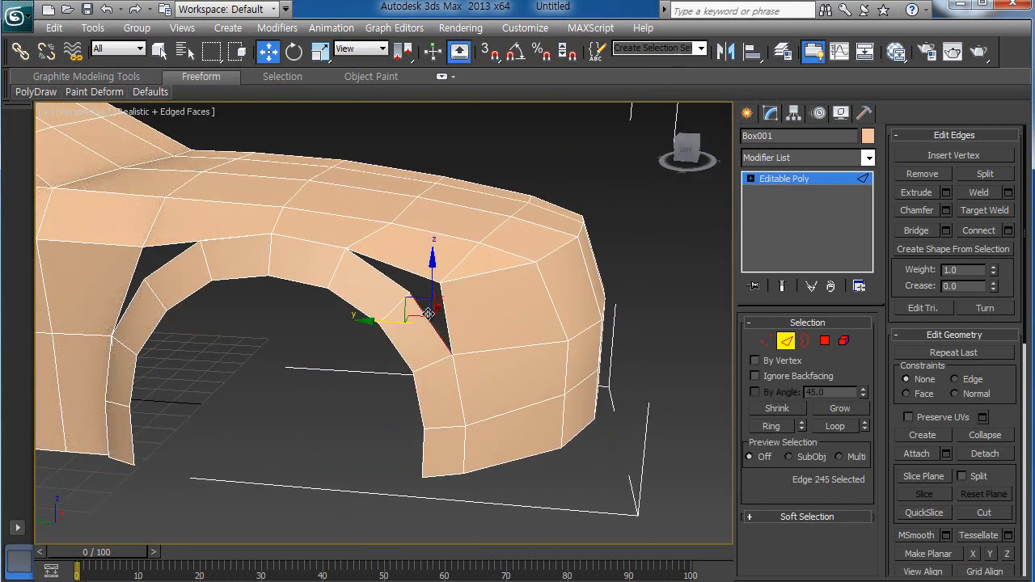
ctrl+click(394, 279)
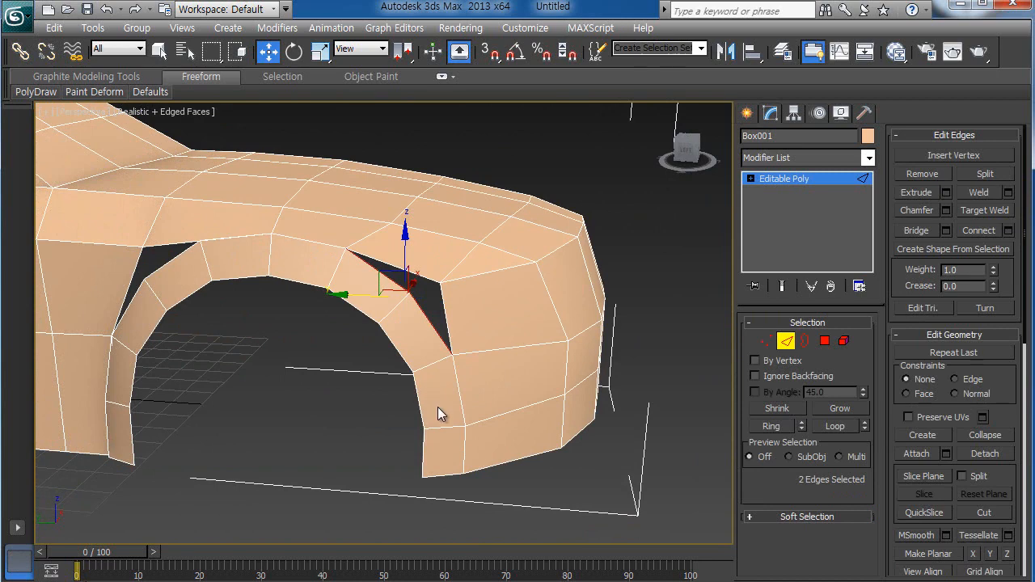
key(alt+w)
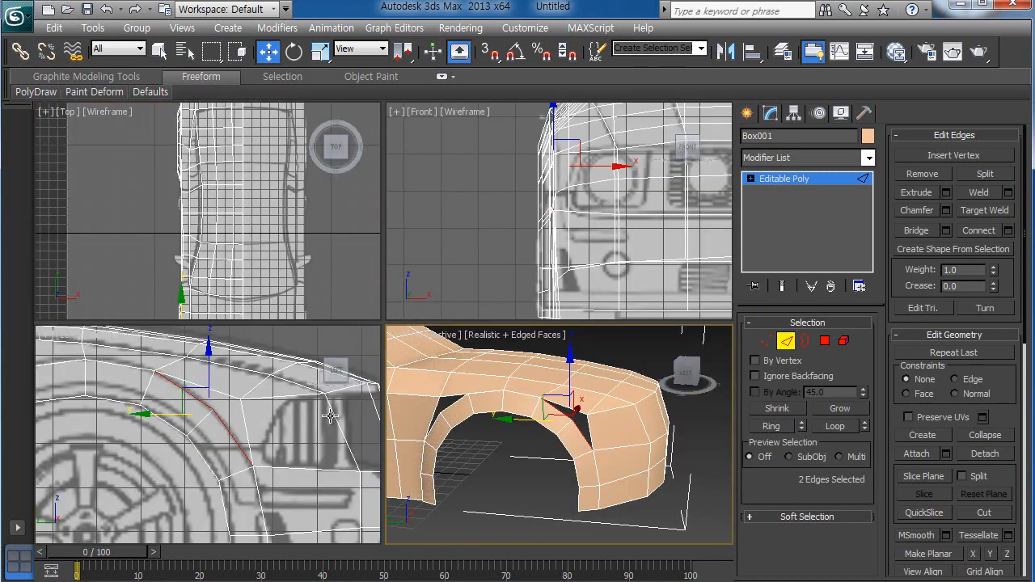
scroll(308, 436, up, 5)
middle_drag(308, 436, 311, 435)
key(alt+w)
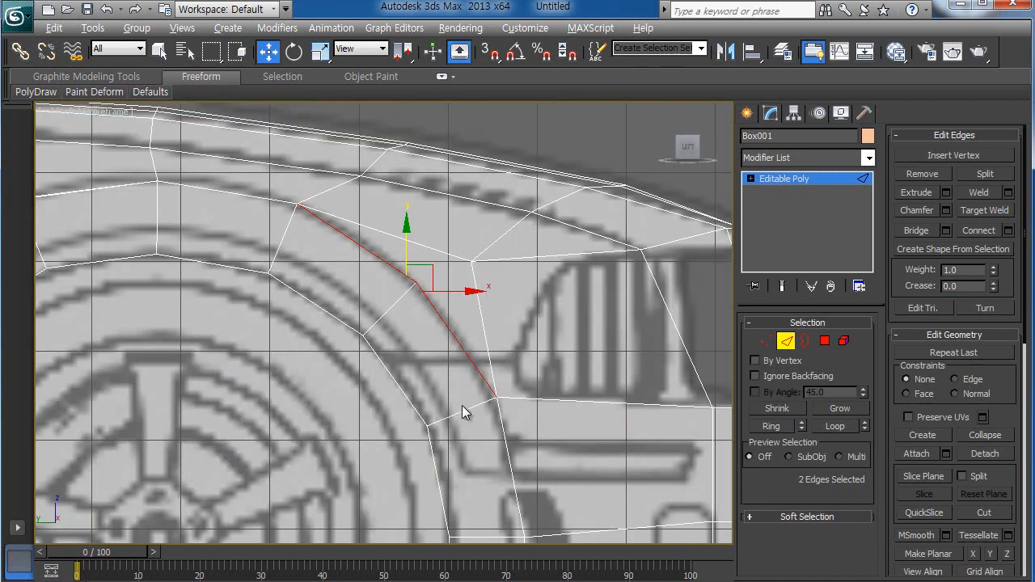
middle_drag(465, 398, 474, 410)
scroll(475, 415, down, 1)
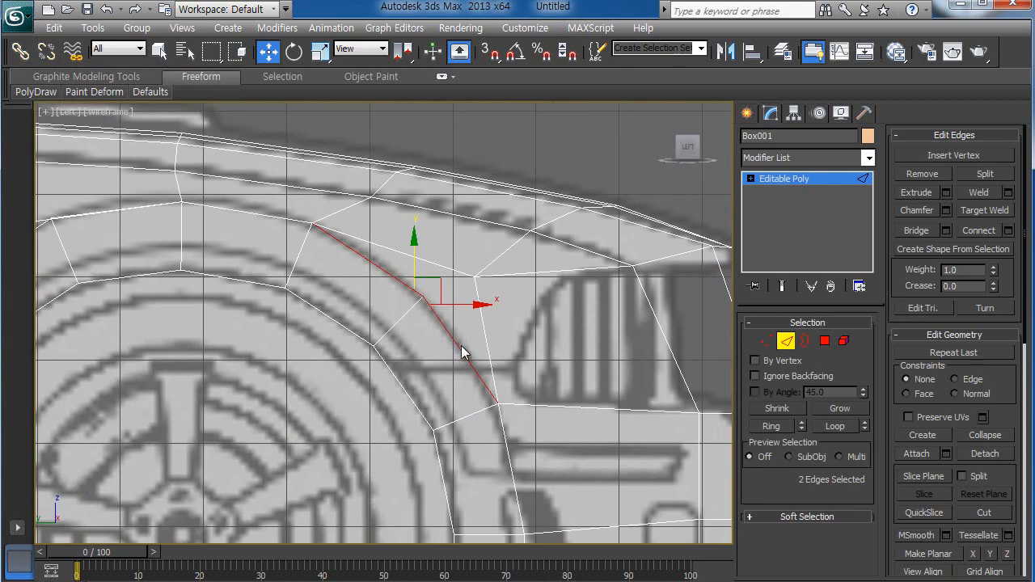
drag(441, 280, 469, 256)
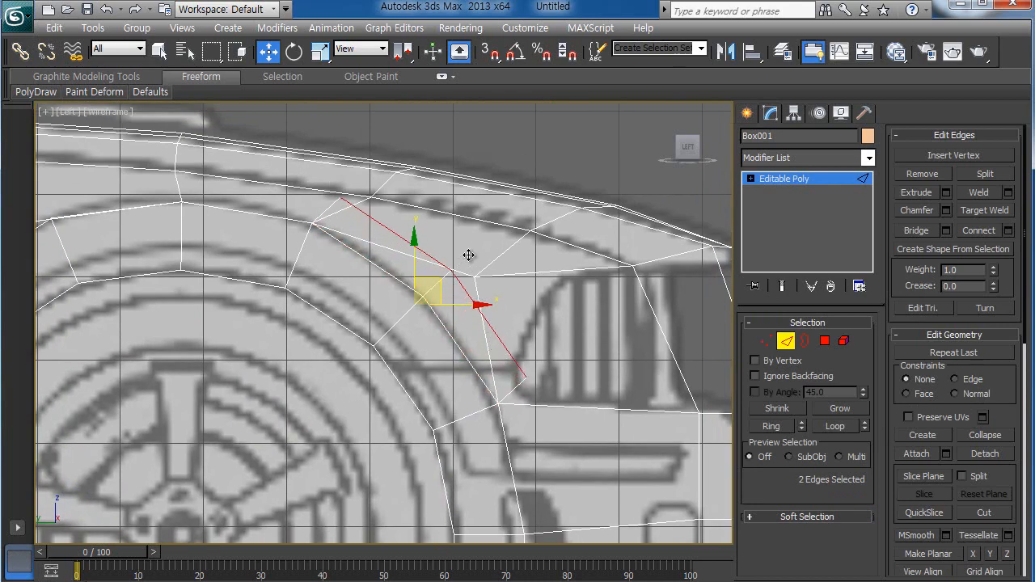
click(542, 354)
scroll(558, 405, up, 2)
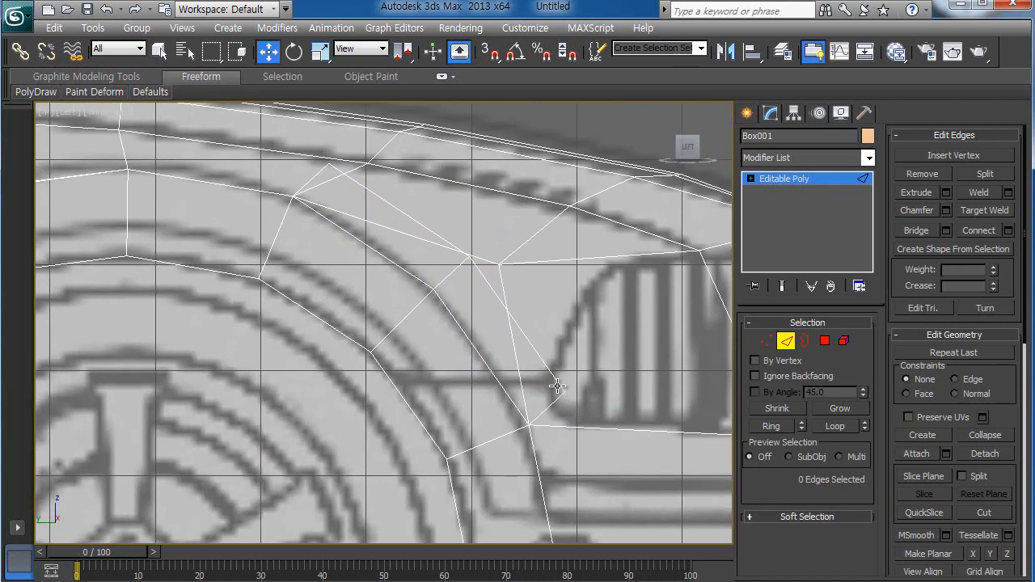
Step: Target-weld the new strip's middle vertex onto the fender corner and its two end vertices onto the adjoining rim vertices
click(766, 342)
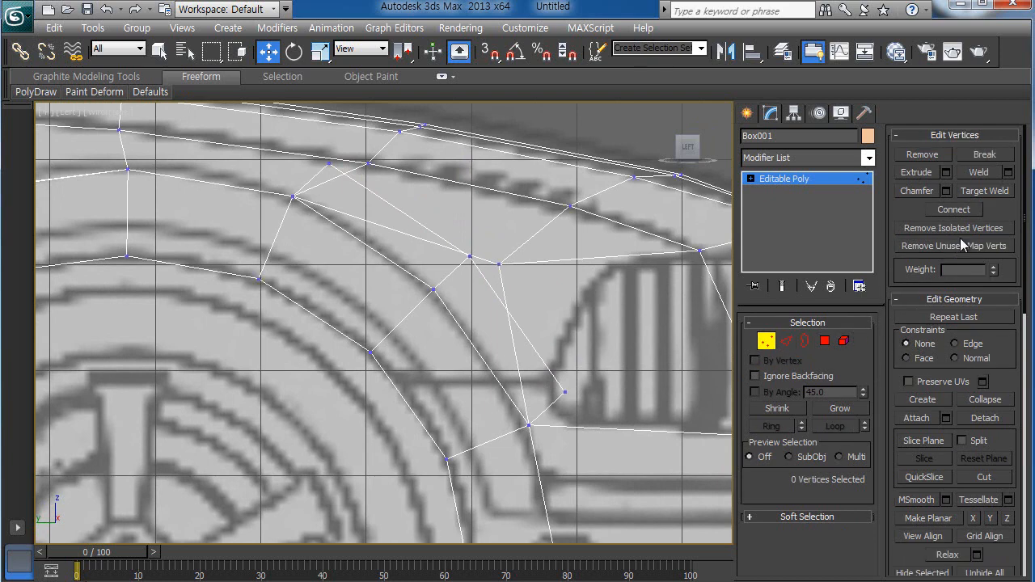
click(982, 190)
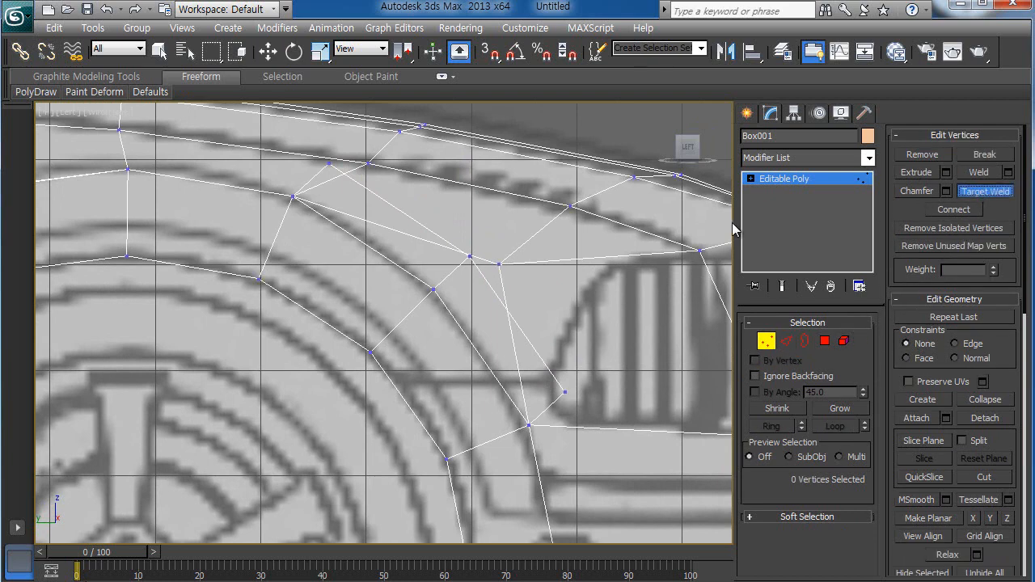
click(471, 257)
click(499, 264)
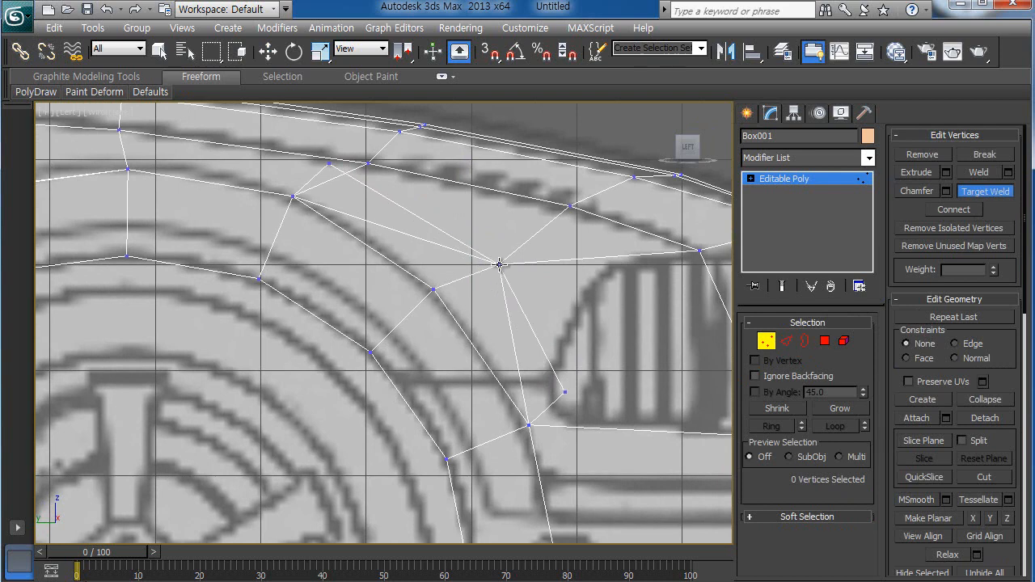
click(565, 392)
click(529, 423)
key(w)
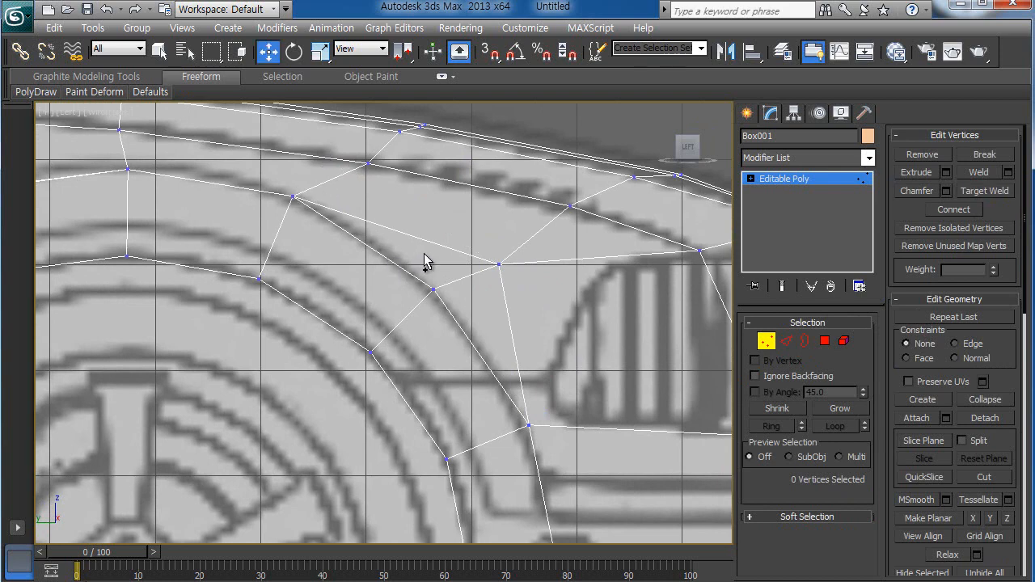
Step: Switch the left view's display from wireframe to Shaded
scroll(424, 255, down, 1)
click(108, 111)
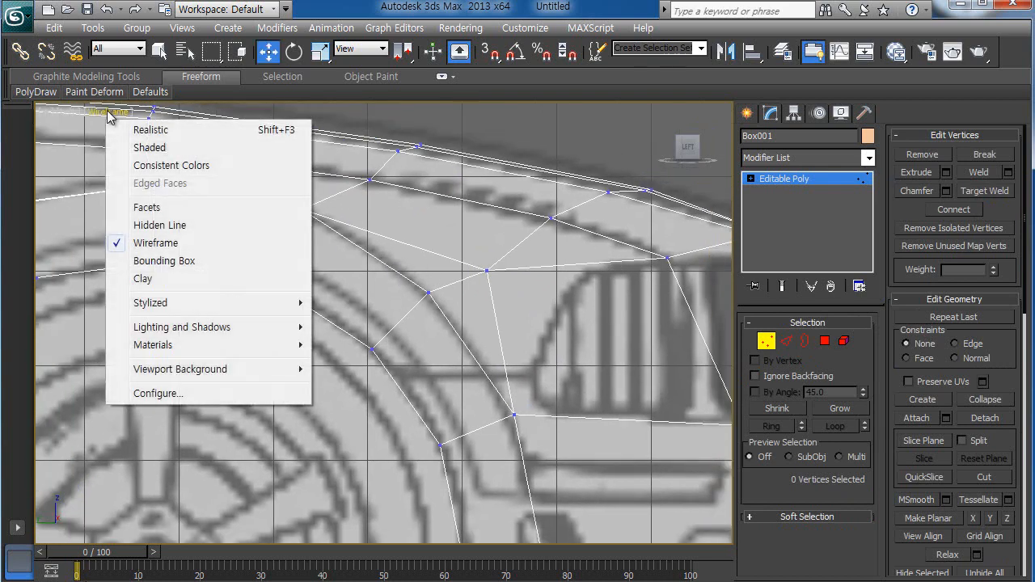
click(140, 149)
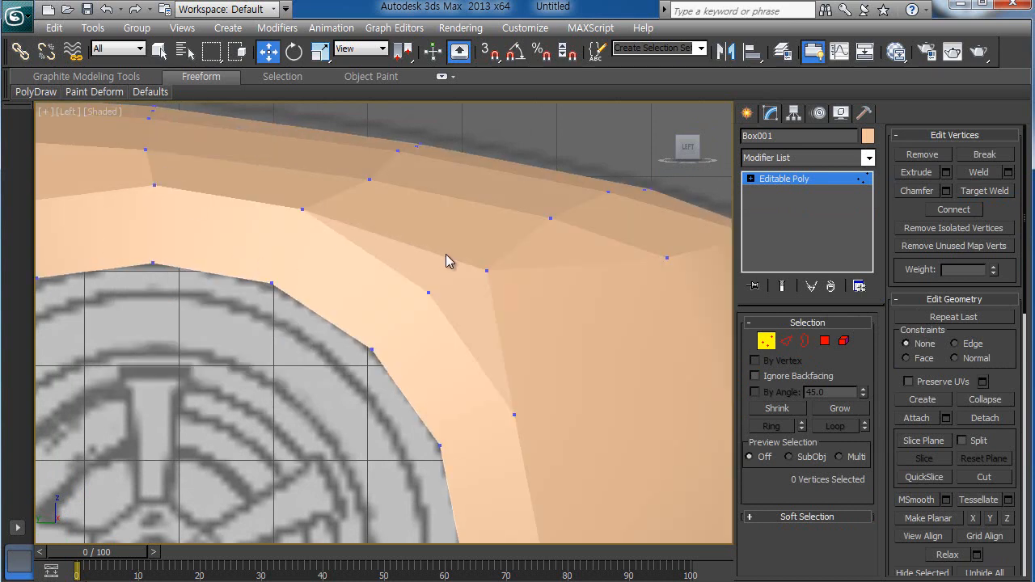
Step: Turn on Edged Faces in the left view and extrude the front rim's two open rear outer edges up and rearward
click(110, 113)
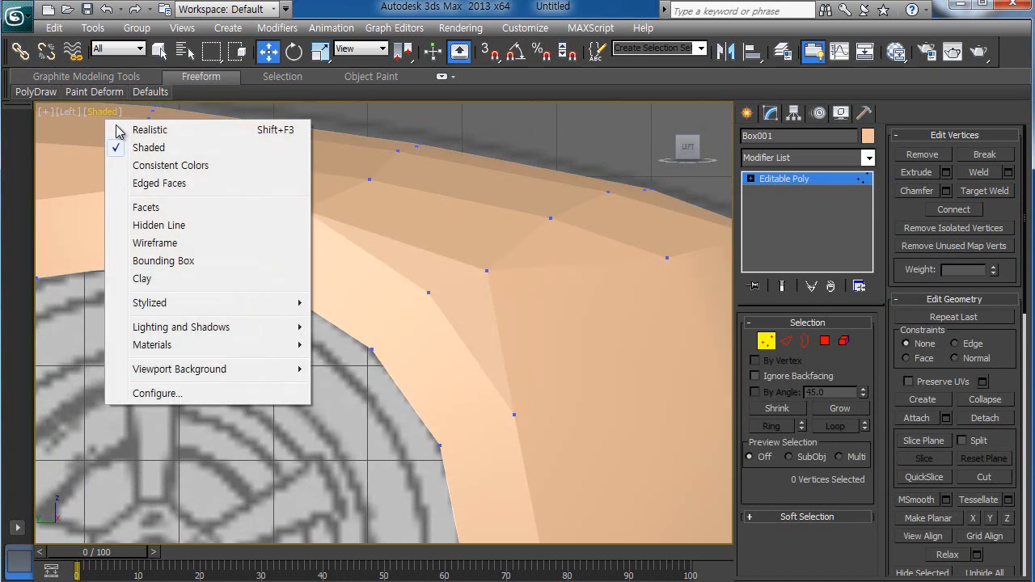
click(151, 176)
middle_drag(346, 278, 702, 300)
click(789, 342)
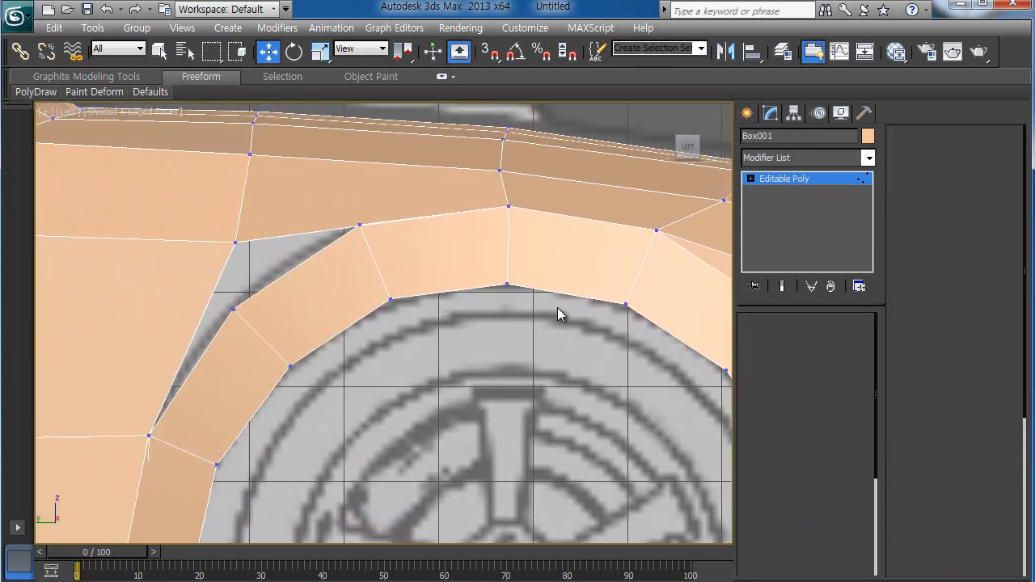
click(285, 271)
ctrl+click(223, 326)
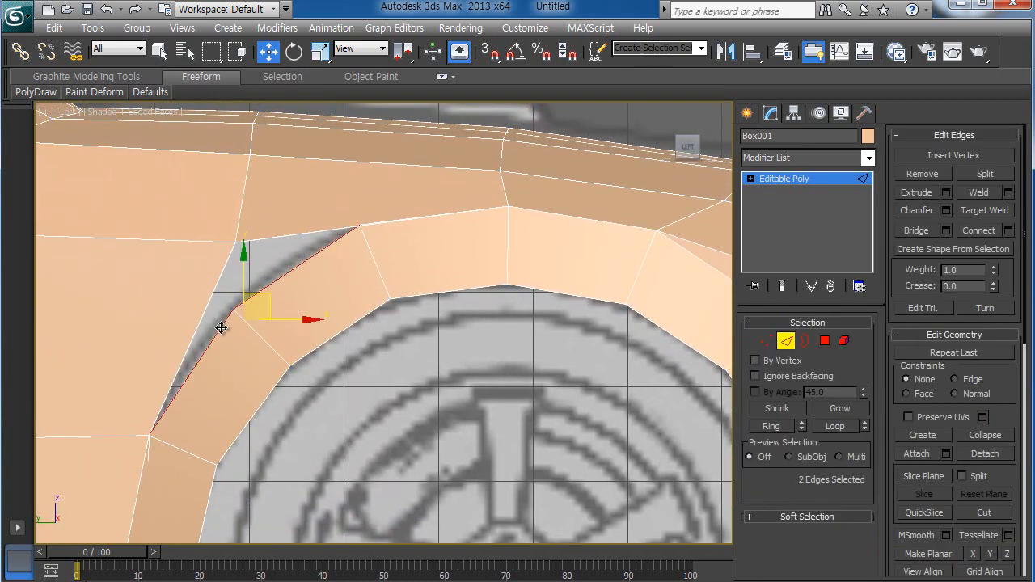
shift+drag(264, 296, 229, 267)
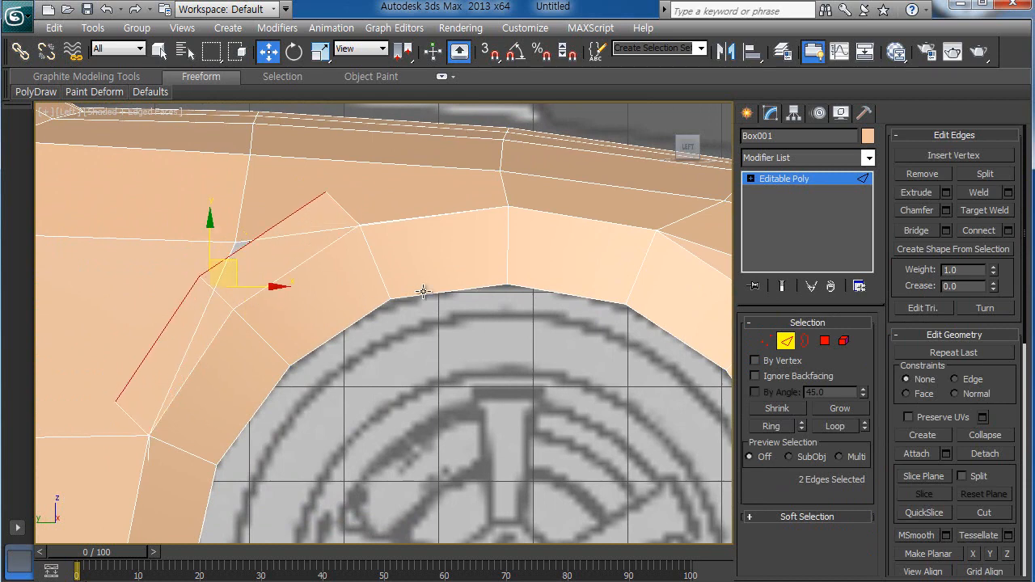
Step: Target-weld the new rear strip's middle vertex onto the body corner and its end vertices onto the adjoining rim vertices
click(766, 342)
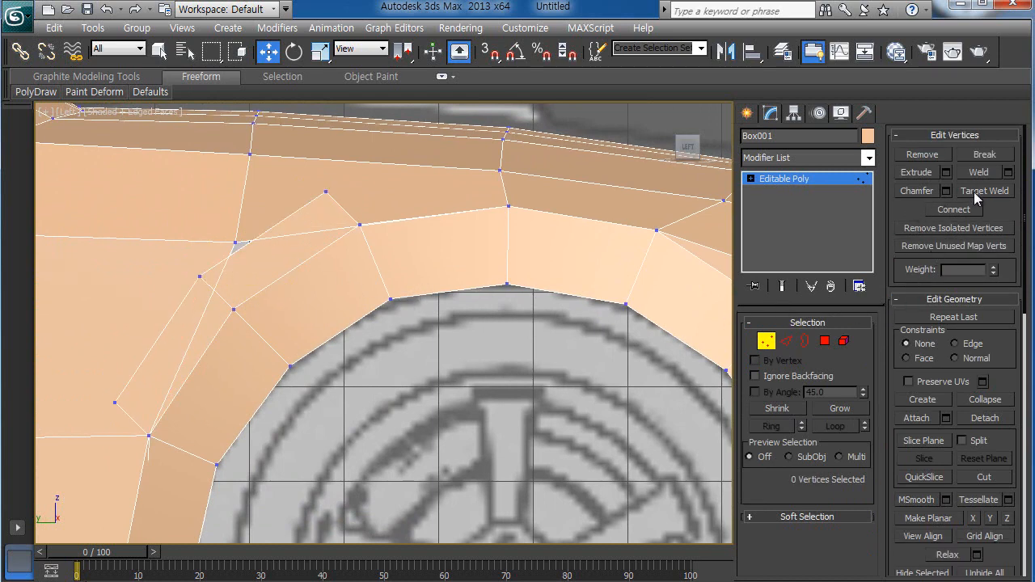
click(973, 192)
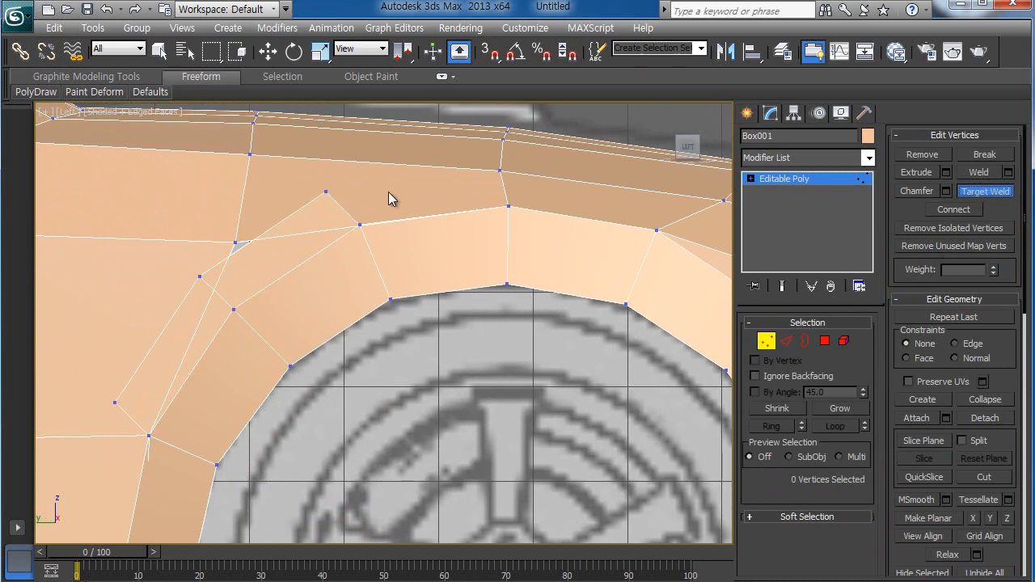
click(248, 241)
click(236, 243)
click(326, 191)
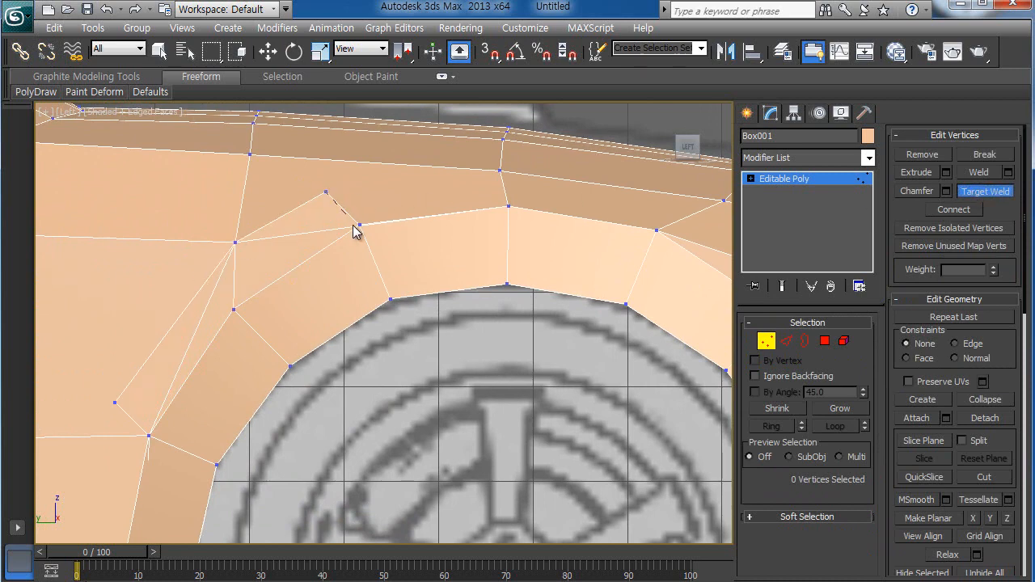
click(359, 224)
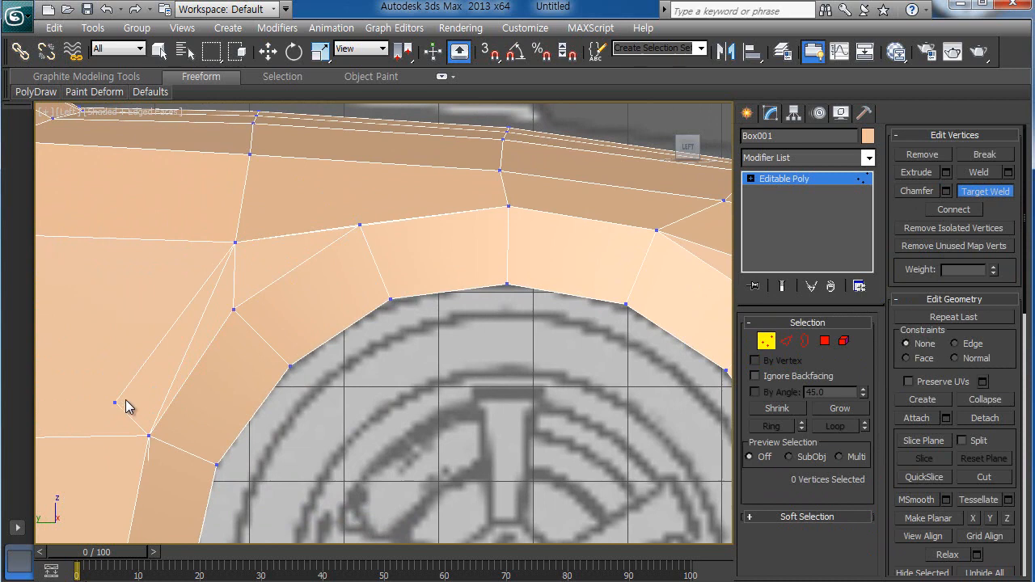
click(116, 402)
click(148, 436)
Step: Try moving the front rim's upper rear outer vertex down, away from the fender edge, and undo the move
scroll(349, 396, up, 6)
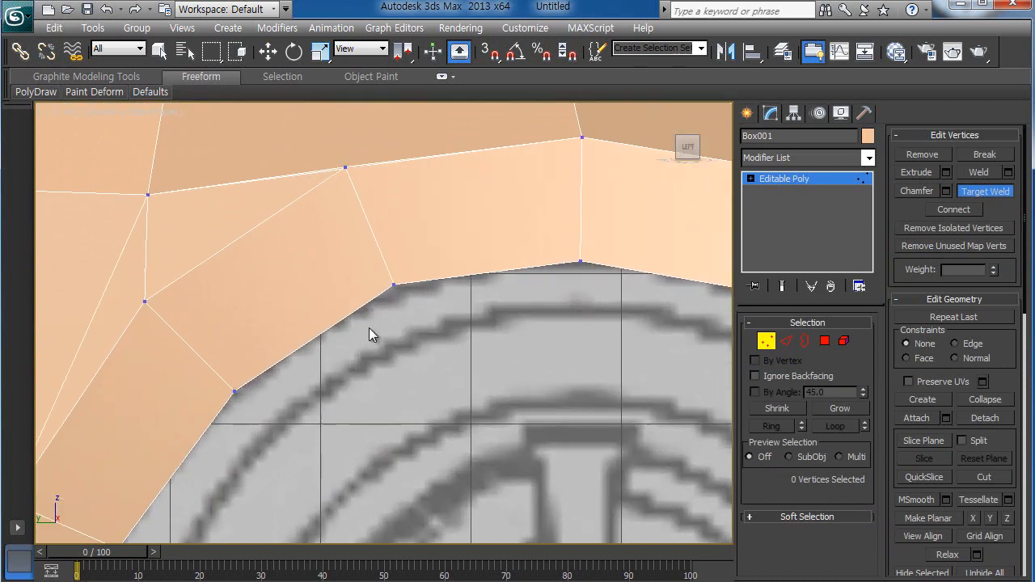
scroll(384, 435, up, 2)
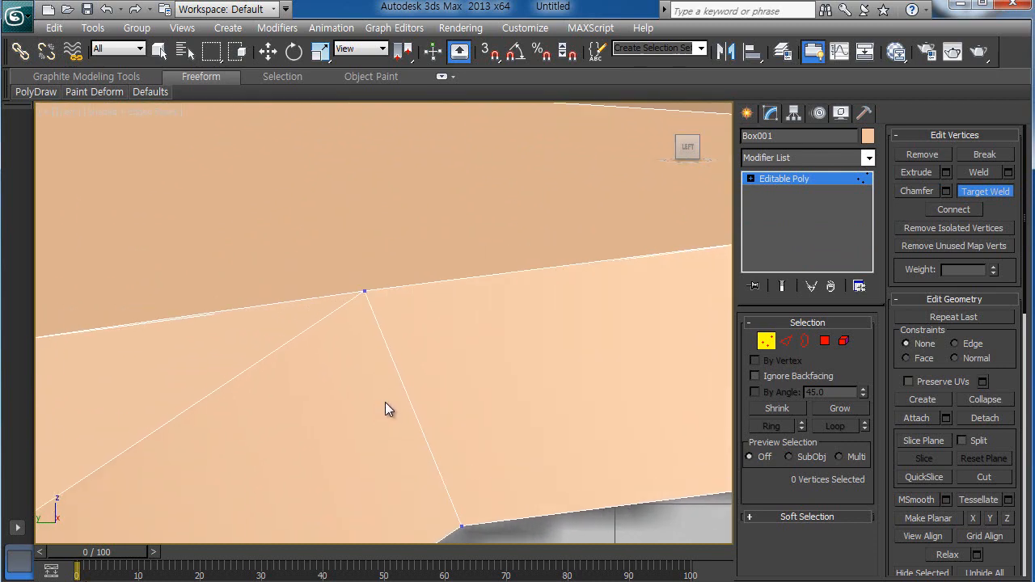
key(w)
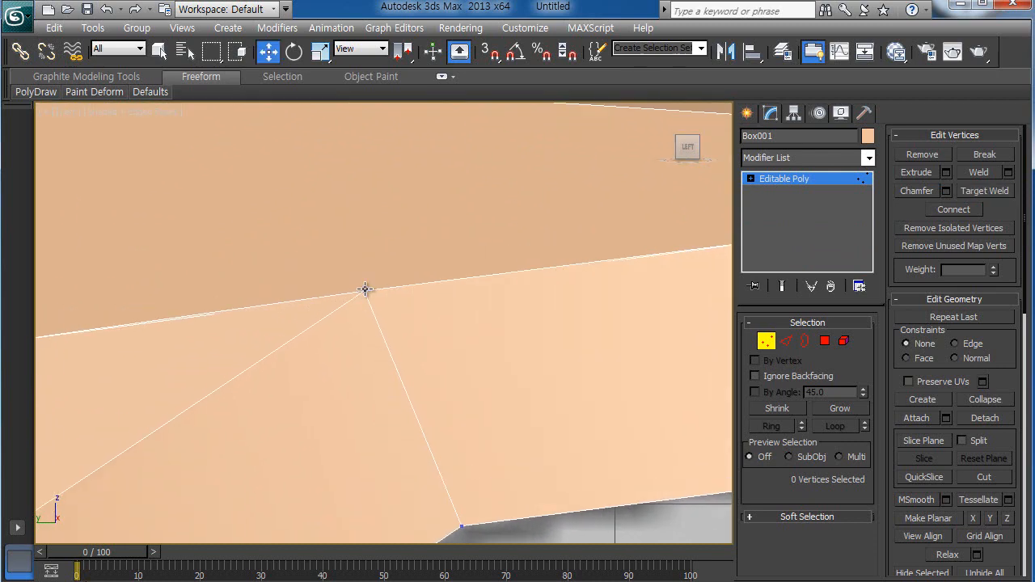
click(365, 289)
drag(392, 267, 402, 330)
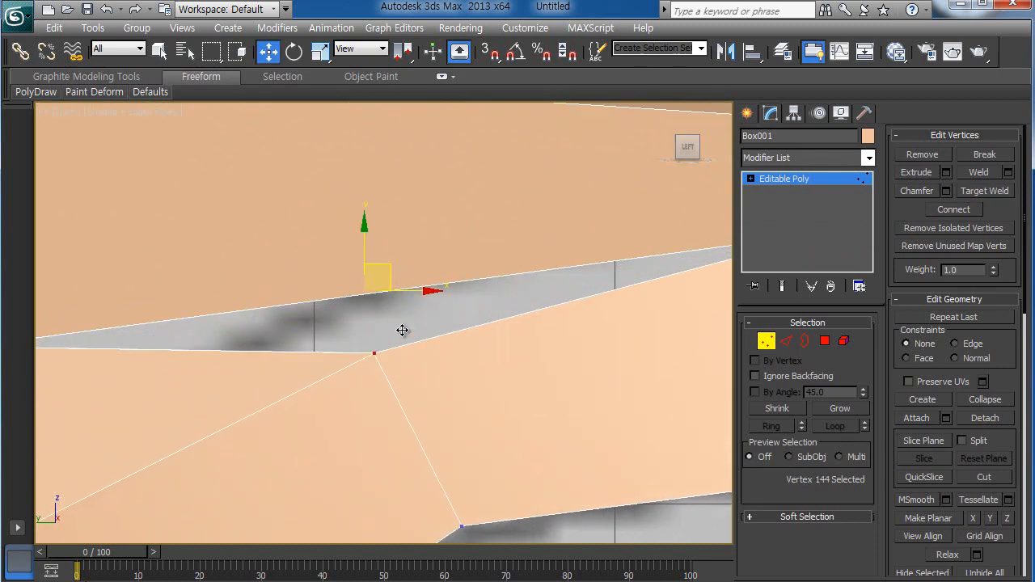
scroll(446, 433, down, 5)
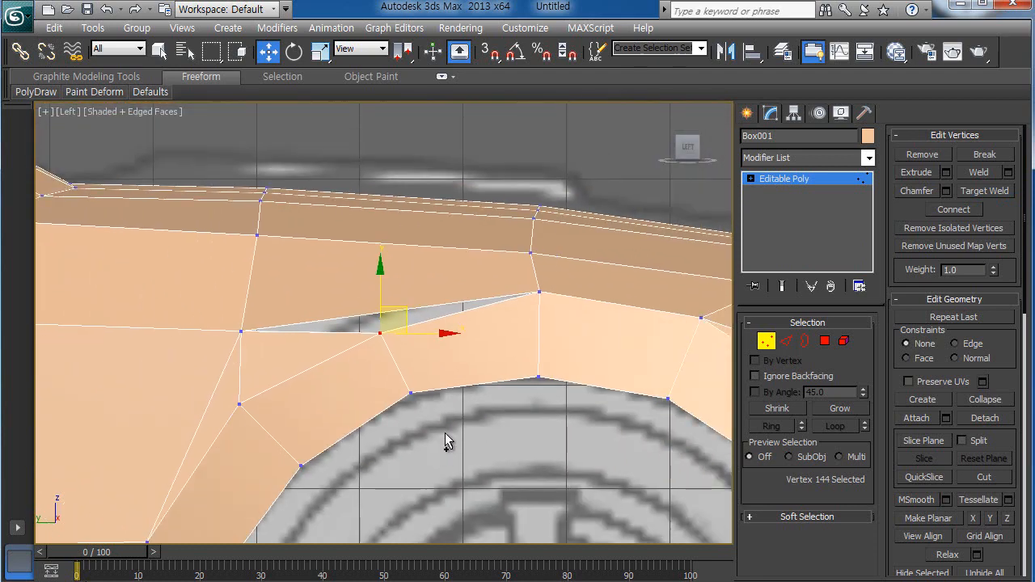
key(ctrl+z)
scroll(414, 403, up, 2)
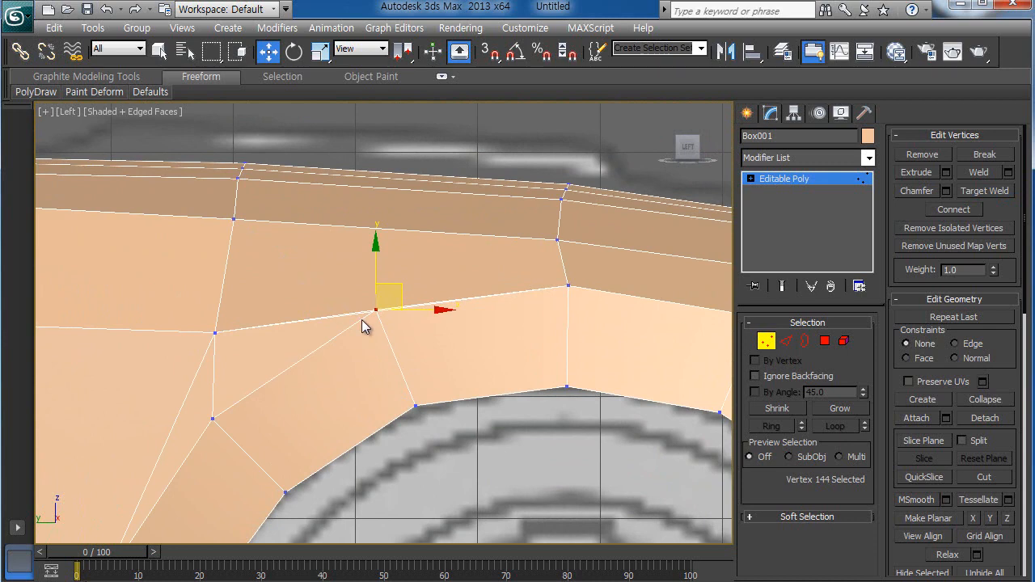
Step: Move the front rim's upper rear outer vertex slightly below the fender edge to open a narrow gap
click(325, 295)
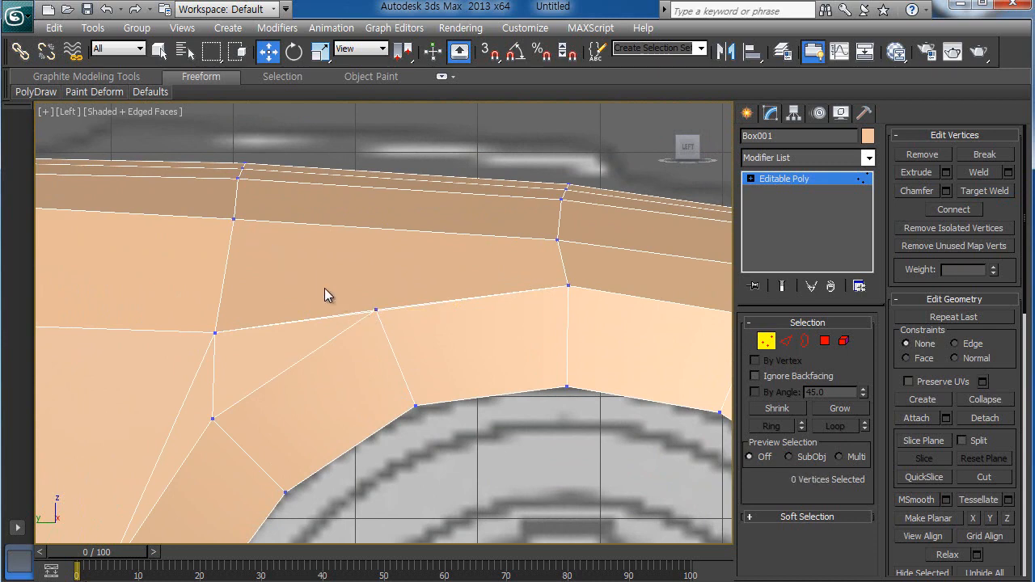
scroll(366, 328, up, 4)
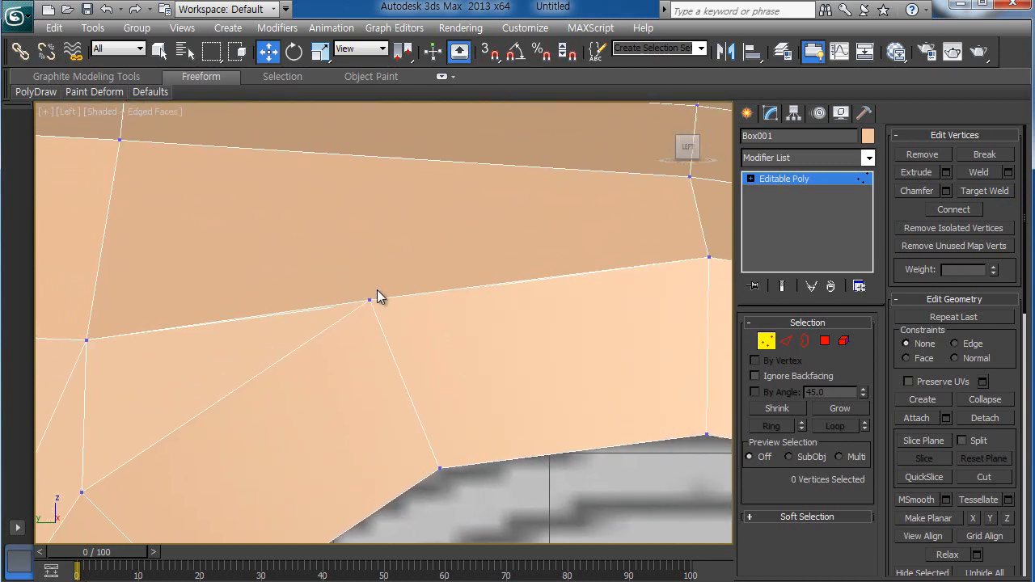
click(371, 300)
drag(381, 278, 384, 282)
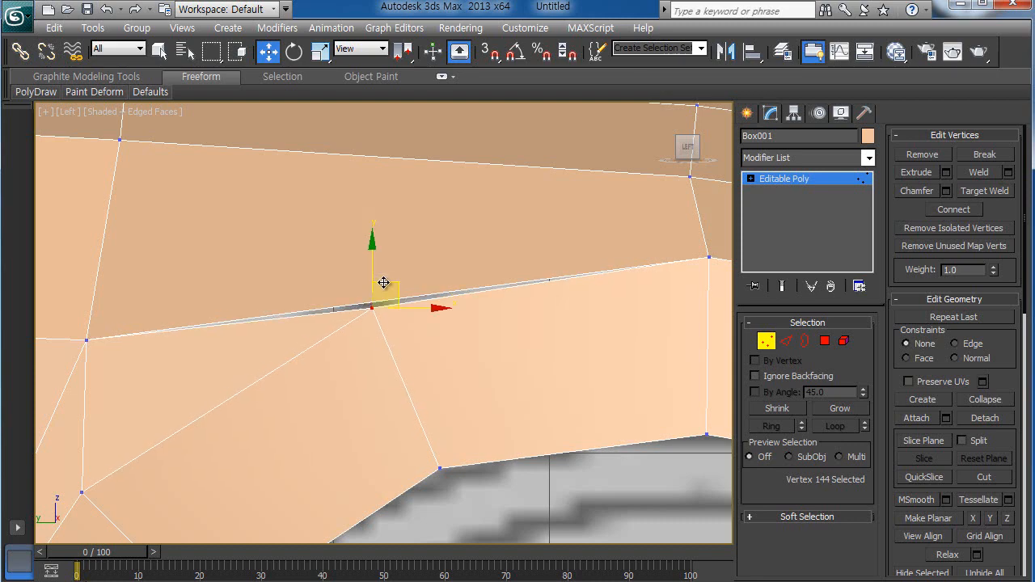
click(458, 257)
middle_drag(424, 308, 434, 320)
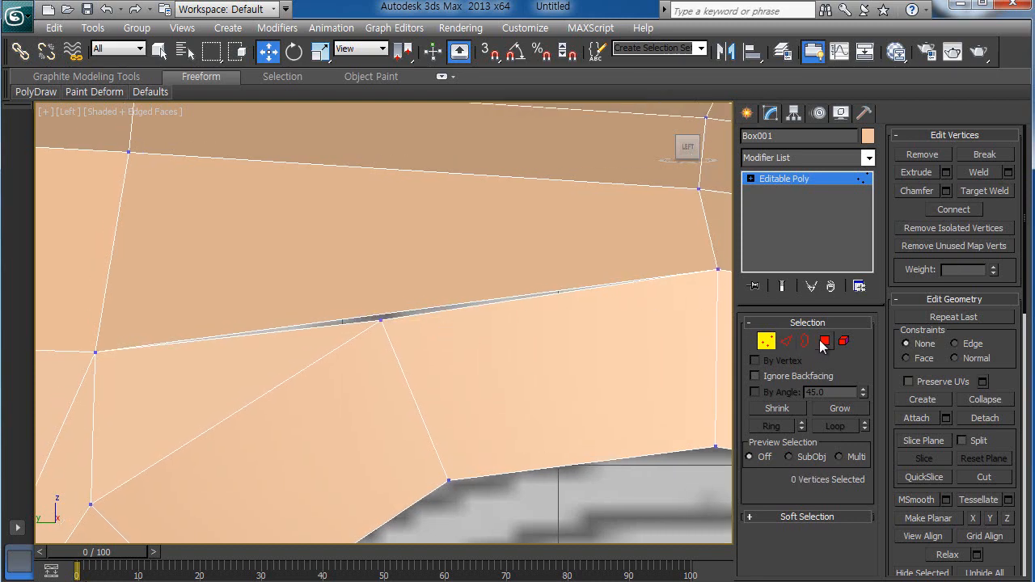
Step: Try to cut the fender face from its upper rear vertex toward the rim vertex in the left view, and undo it
click(985, 478)
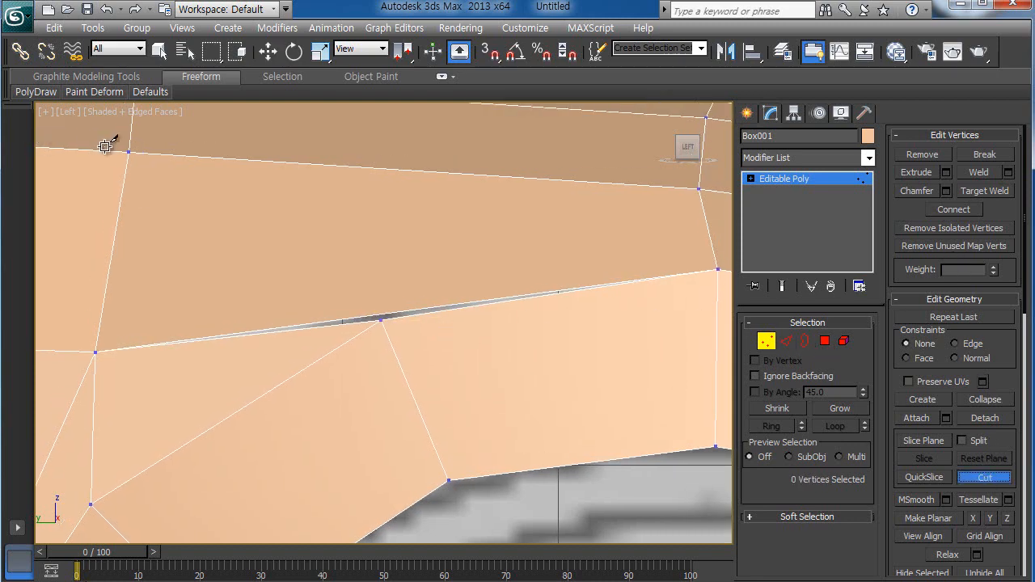
click(130, 151)
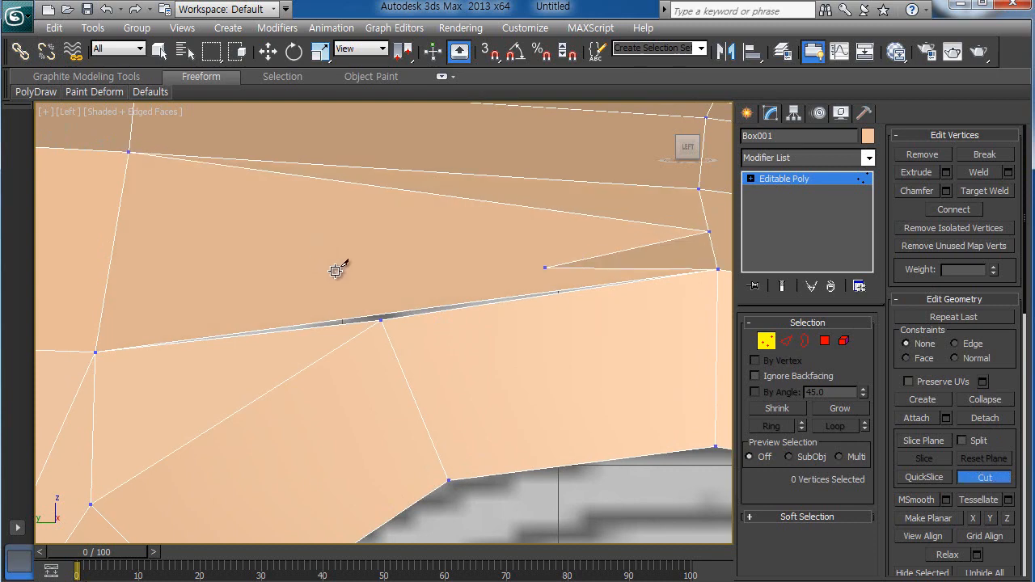
right_click(378, 312)
key(ctrl+z)
key(ctrl+z)
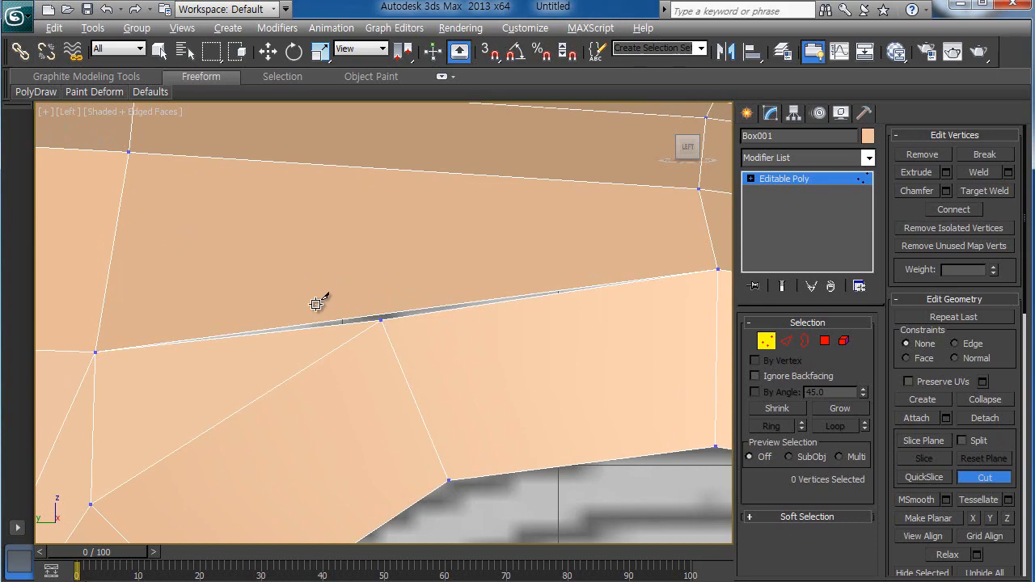
Step: Cut the fender face in the perspective view from its upper rear vertex to its lower edge beside the rim vertex
key(alt+w)
key(alt+w)
alt+middle_drag(308, 324, 363, 365)
scroll(377, 300, up, 5)
scroll(384, 258, up, 1)
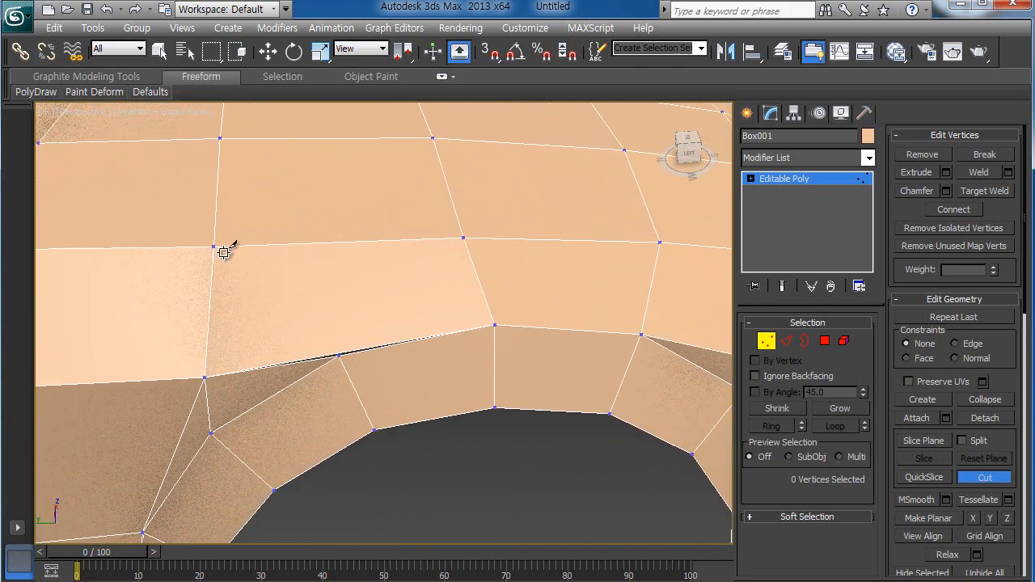
click(213, 246)
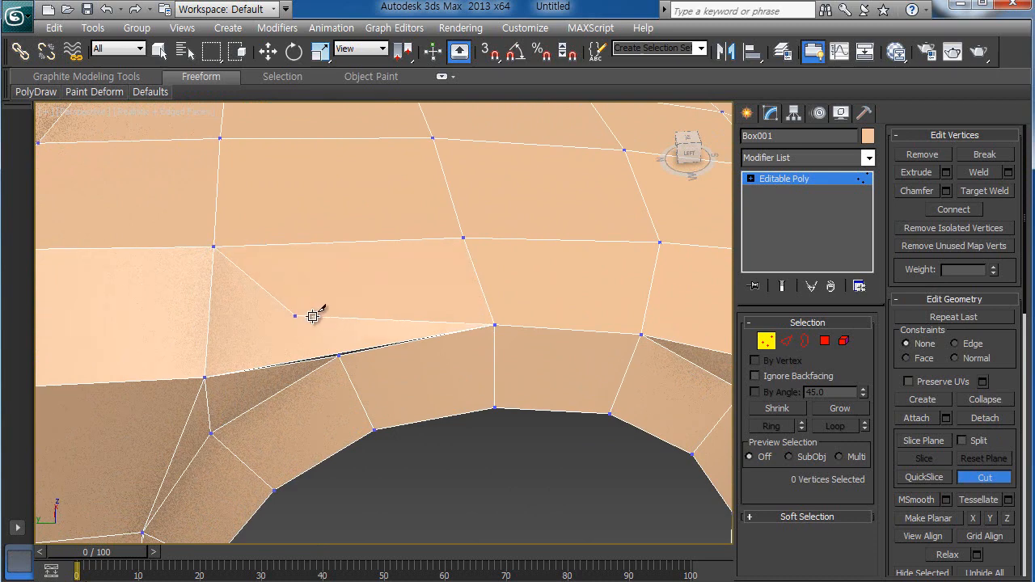
click(339, 354)
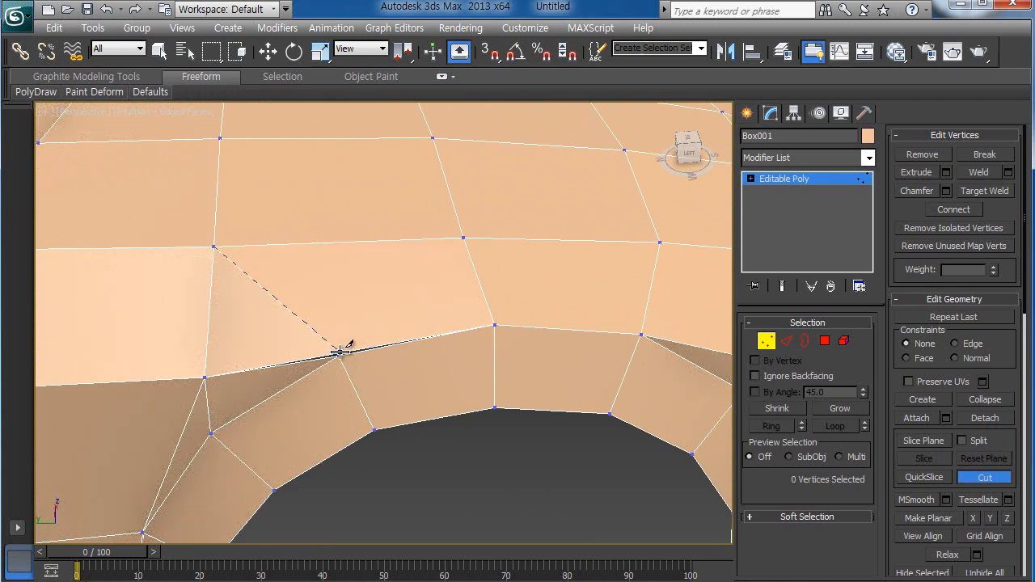
right_click(377, 328)
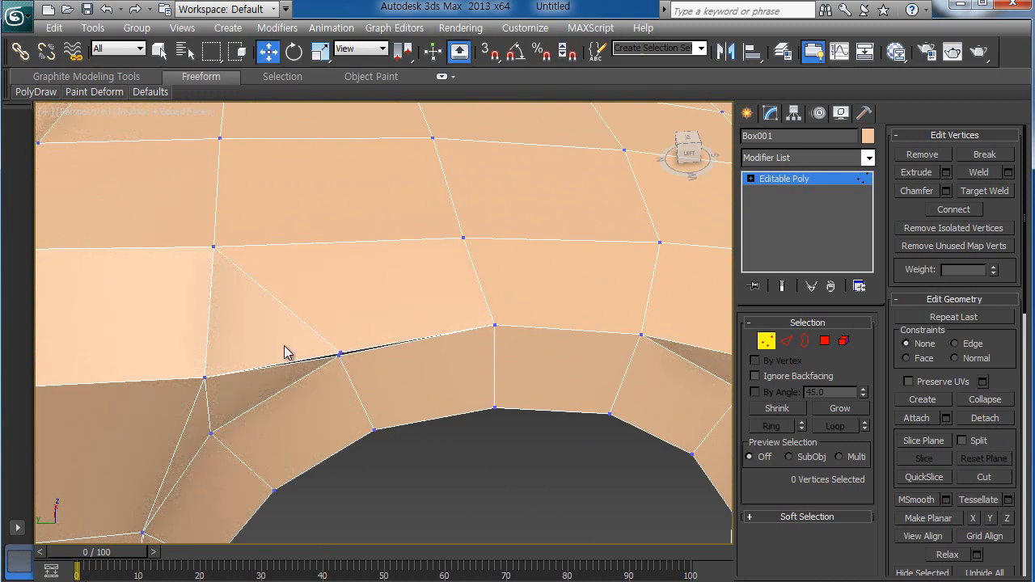
Step: Target-weld the front rim's upper rear vertex onto the fender edge's new cut vertex, closing the narrow gap
scroll(302, 318, up, 4)
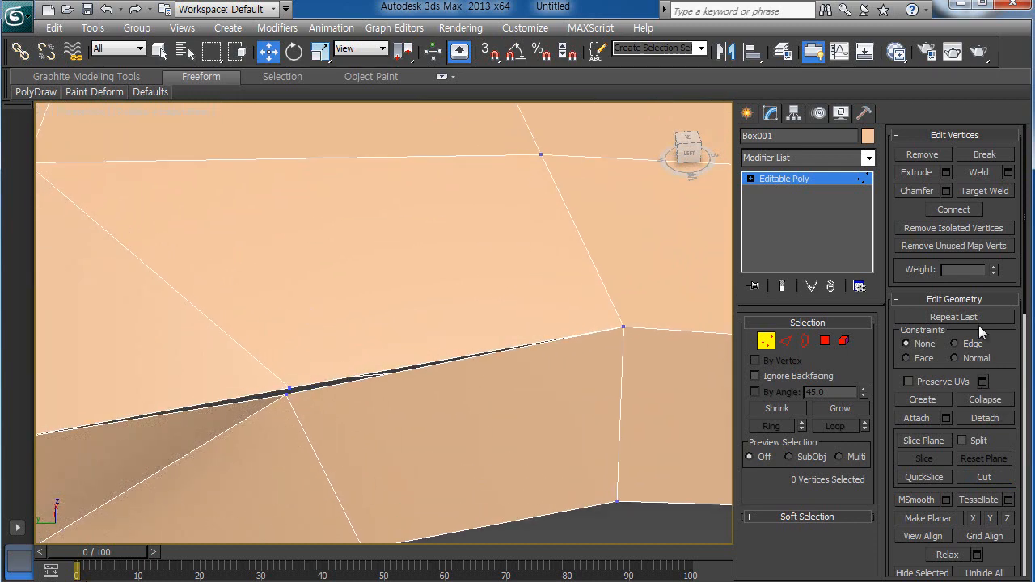
click(289, 388)
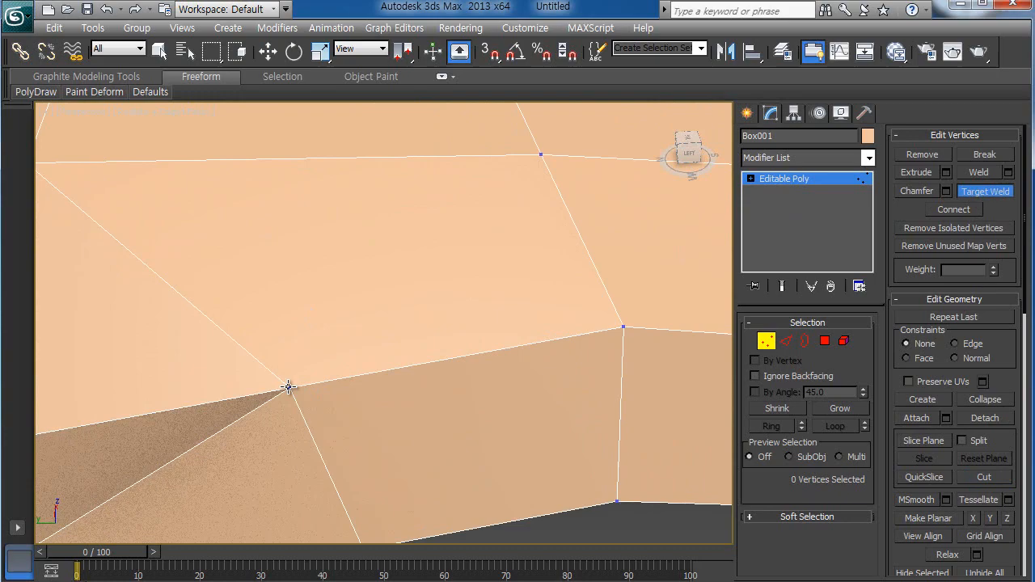
right_click(377, 385)
scroll(373, 405, down, 5)
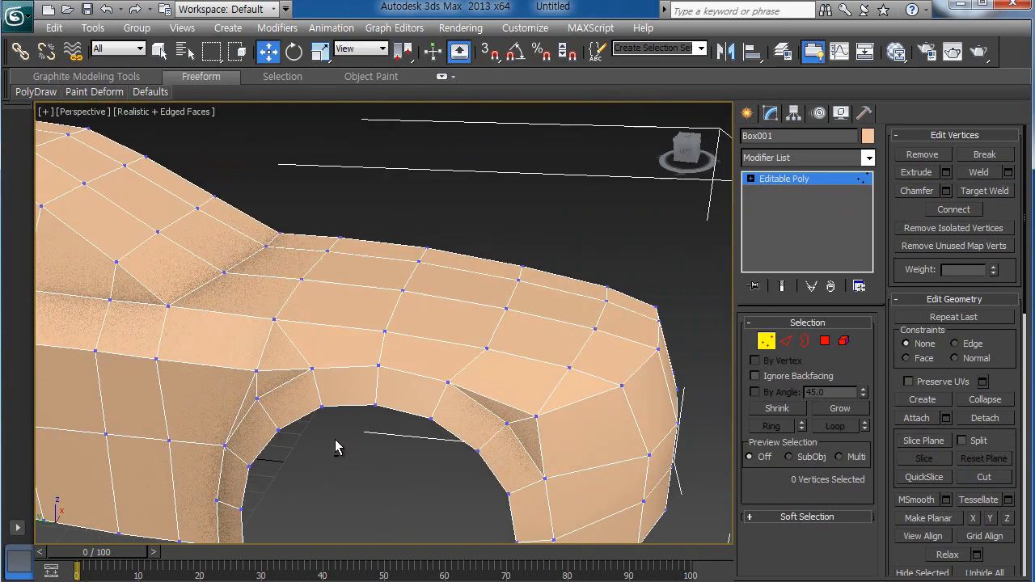
Step: Examine the rear wheel arch and the door area of the body side in the perspective and left views
alt+middle_drag(335, 439, 412, 451)
scroll(331, 445, down, 2)
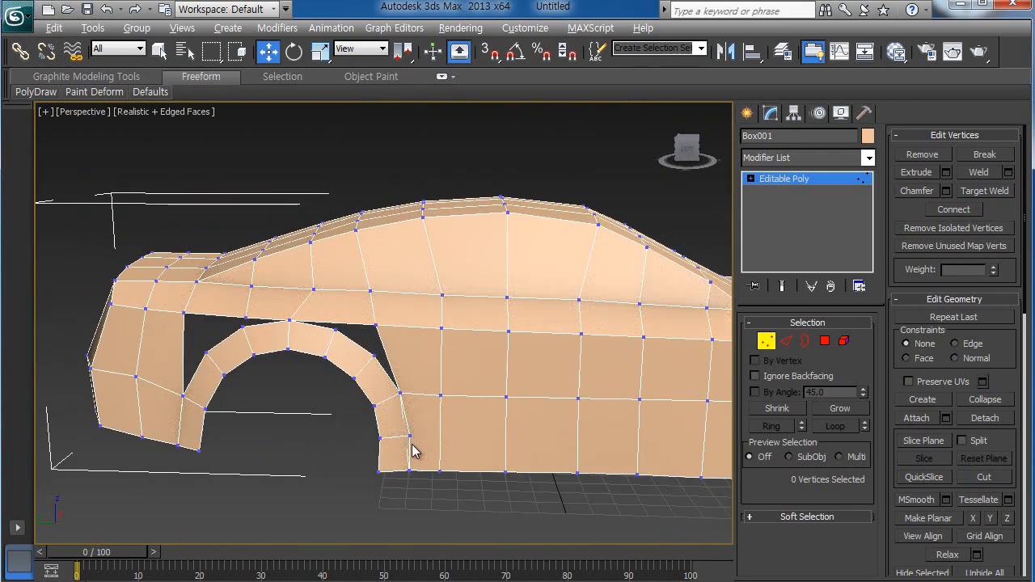
key(alt+w)
right_click(266, 458)
key(alt+w)
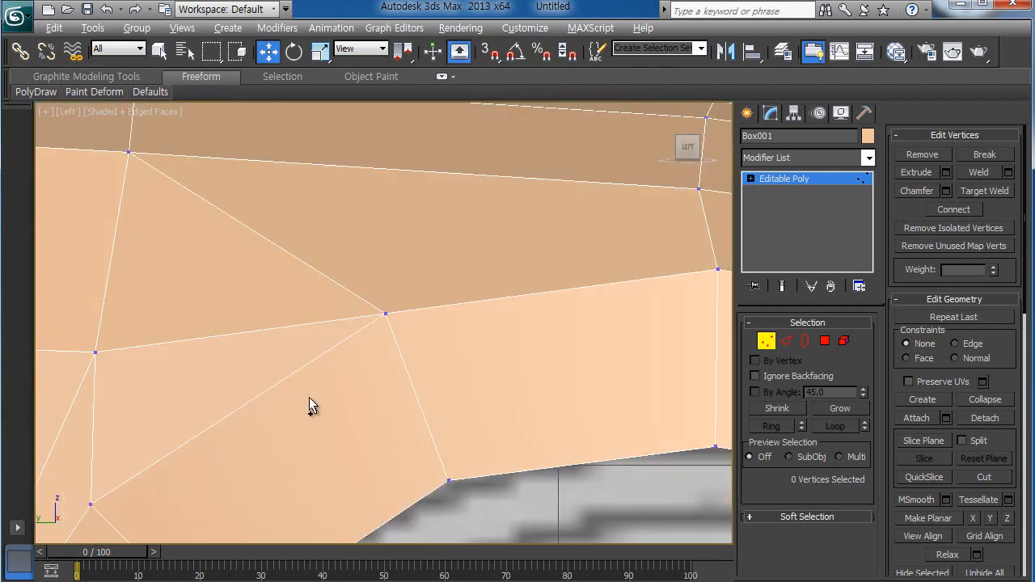
ctrl+alt+middle_drag(309, 397, 311, 566)
middle_drag(280, 439, 513, 453)
middle_drag(357, 448, 518, 450)
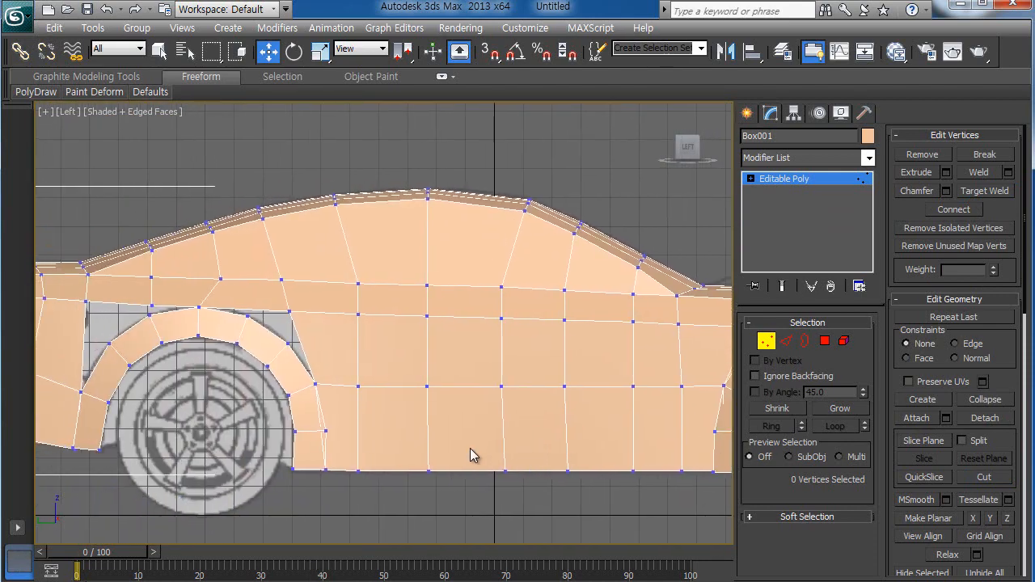
middle_drag(261, 440, 335, 422)
ctrl+alt+middle_drag(351, 462, 78, 375)
ctrl+alt+middle_drag(315, 396, 347, 393)
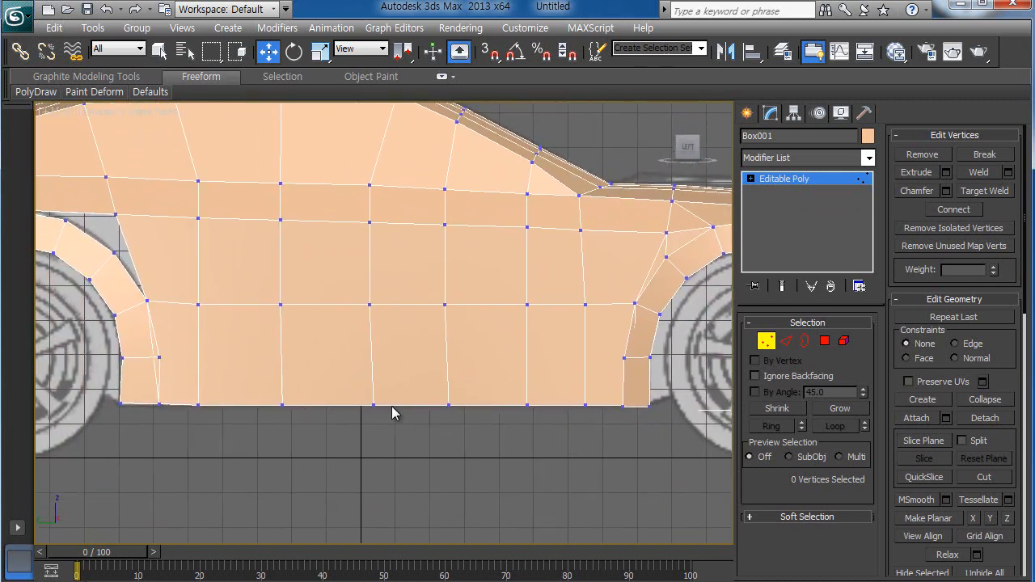
Step: Show the left view in wireframe so the blueprint shows through the body side
click(98, 111)
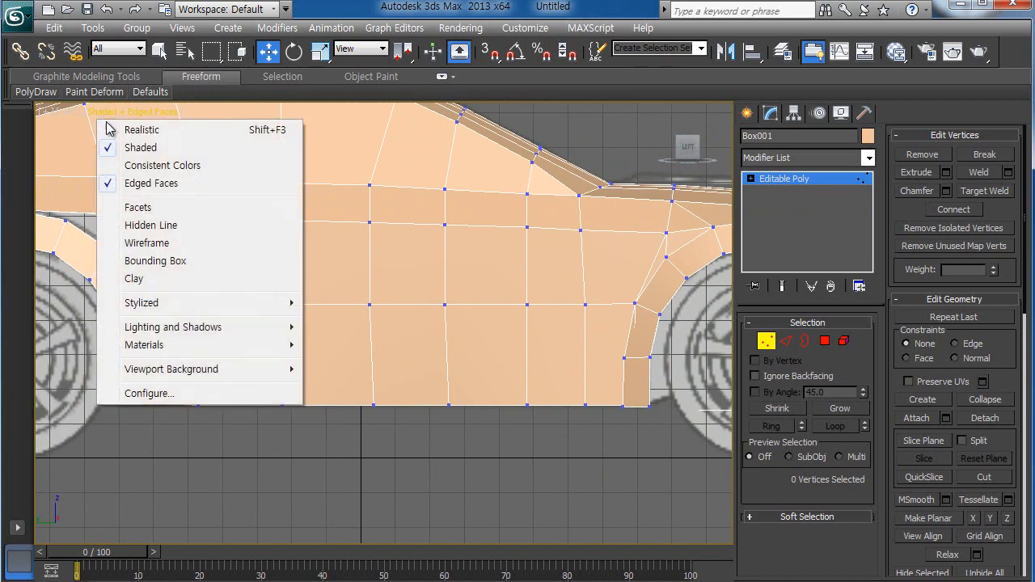
click(155, 246)
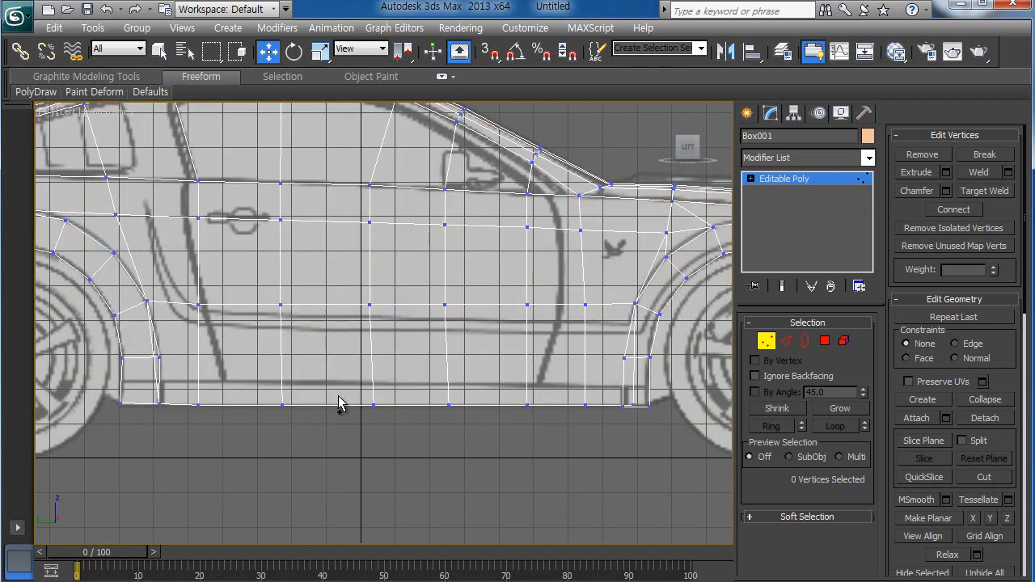
ctrl+alt+middle_drag(339, 396, 322, 384)
click(789, 344)
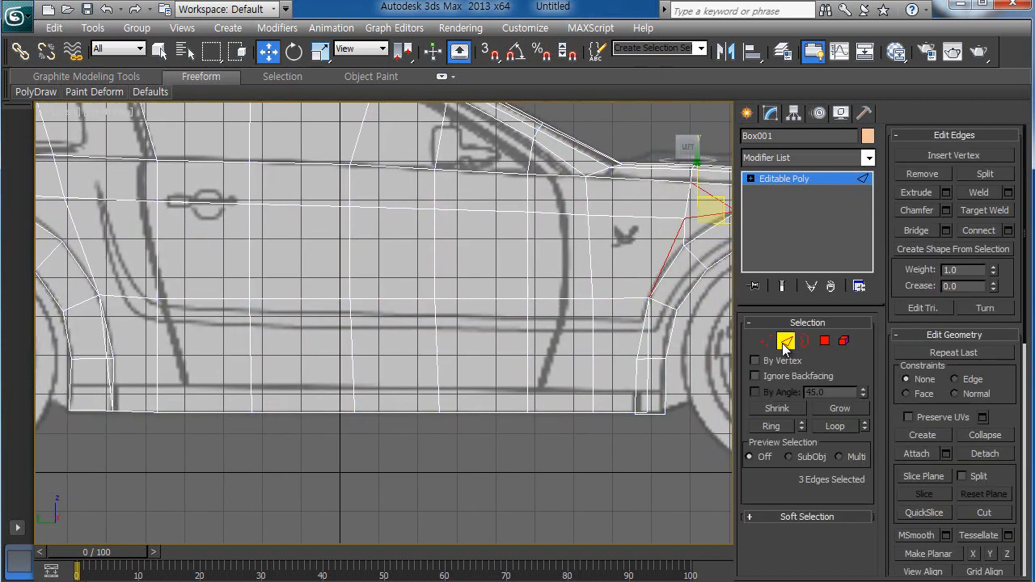
Step: Target-weld the body side's lower front corner vertex onto the front rim's lower rear vertex
middle_drag(649, 398, 434, 374)
scroll(441, 374, up, 1)
scroll(472, 377, up, 2)
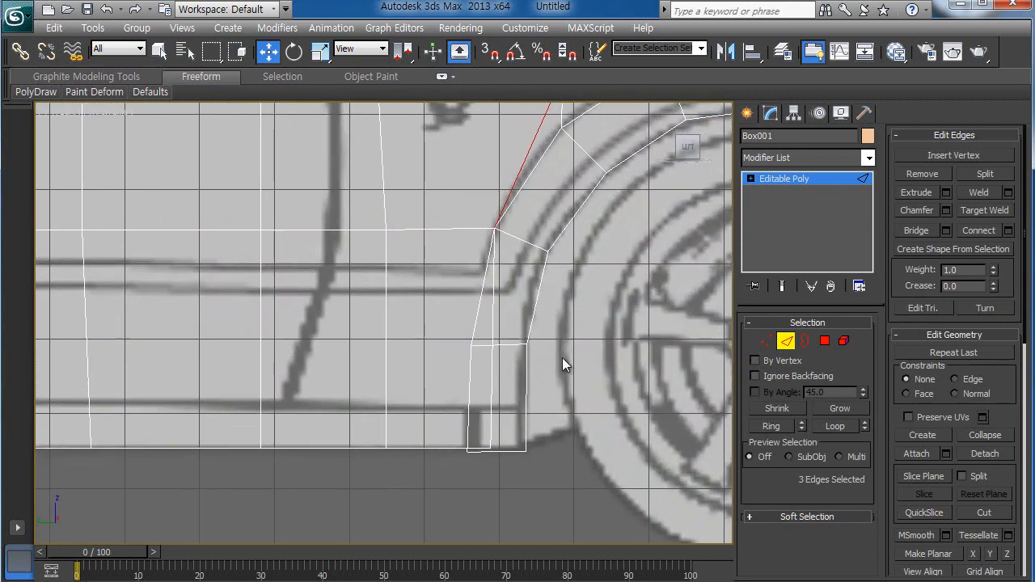
click(767, 341)
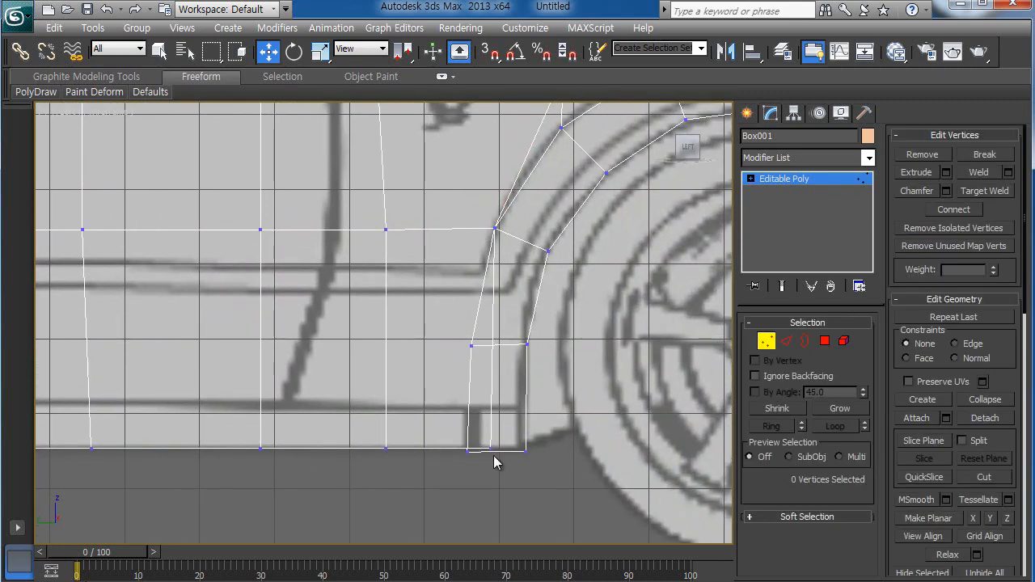
click(982, 191)
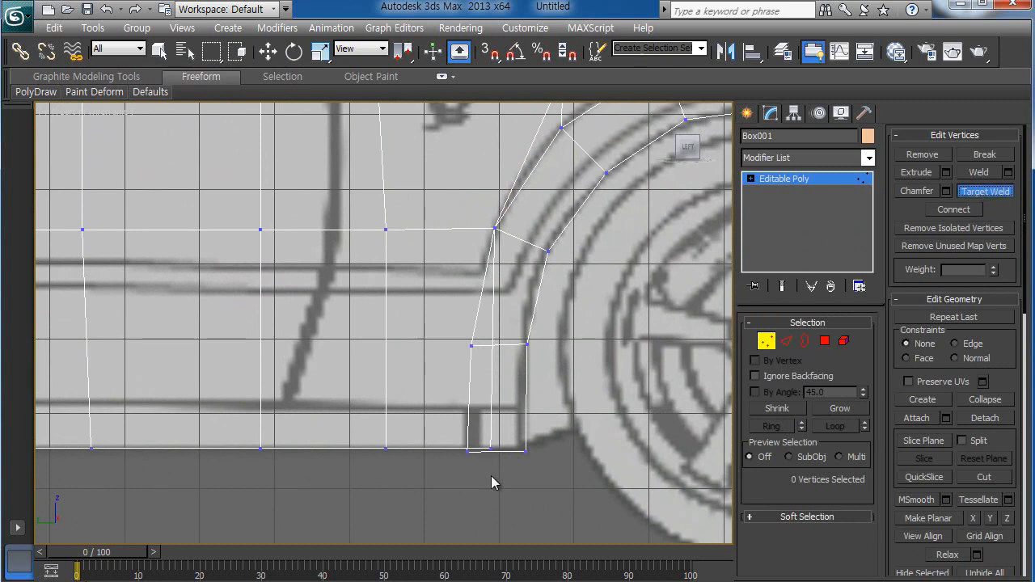
click(467, 450)
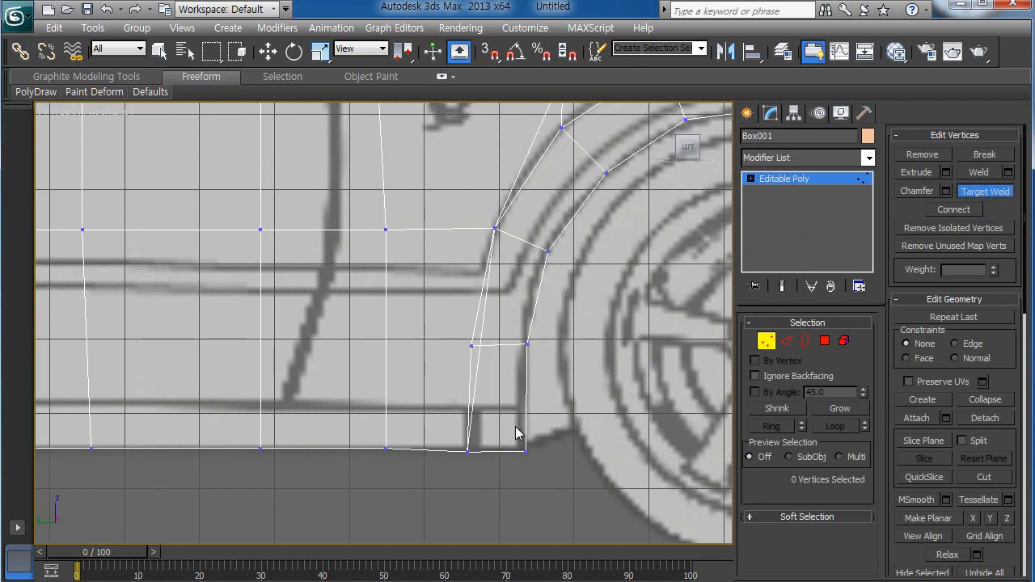
key(w)
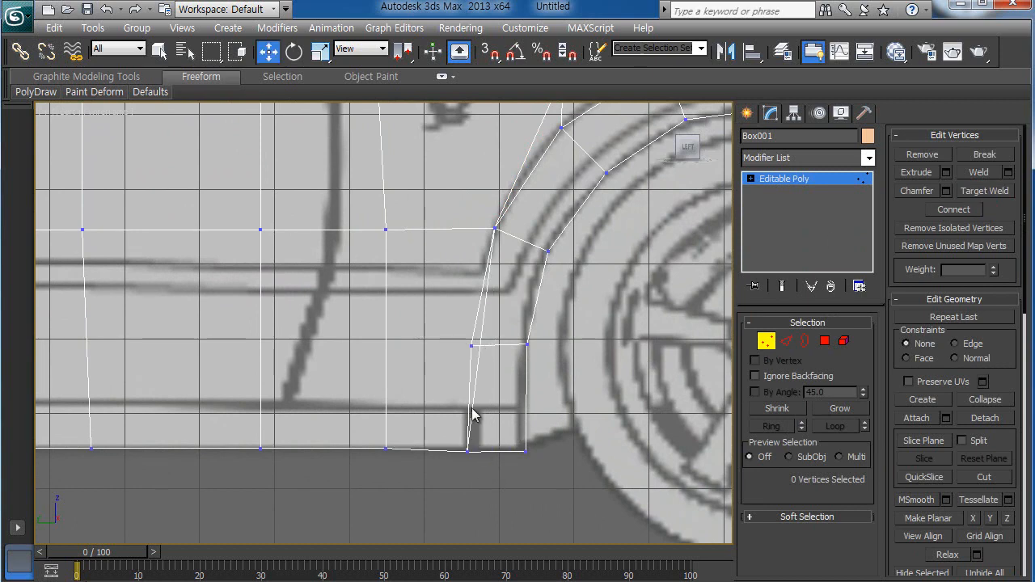
Step: Raise the front rim's two bottom vertices to align with the body side's lower edge
click(469, 450)
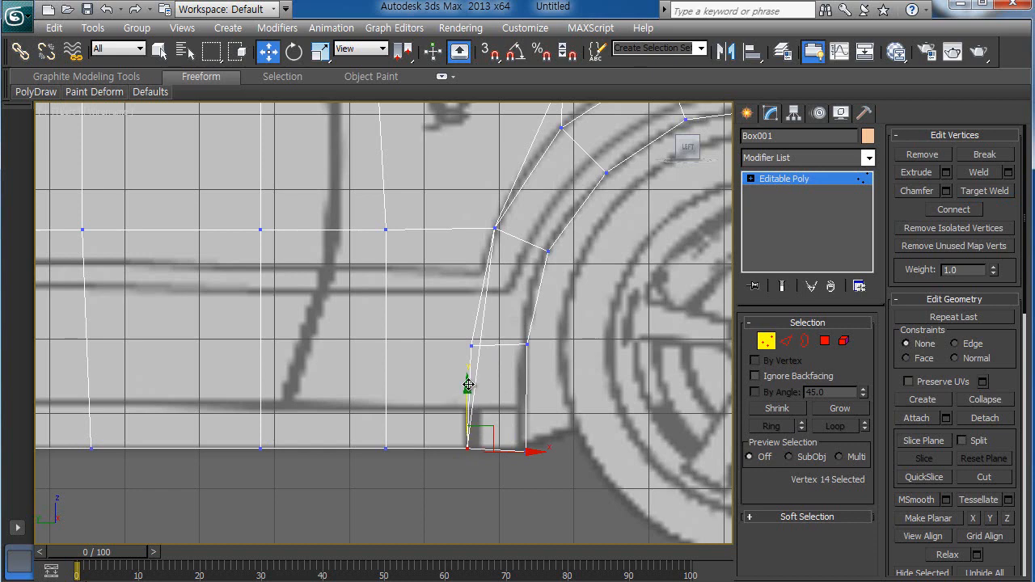
click(527, 451)
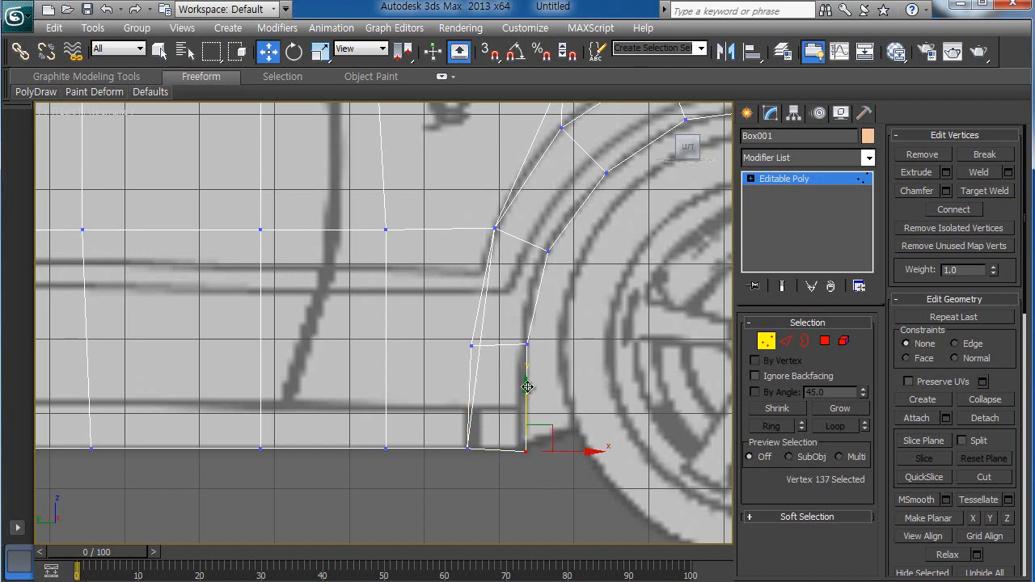
click(504, 461)
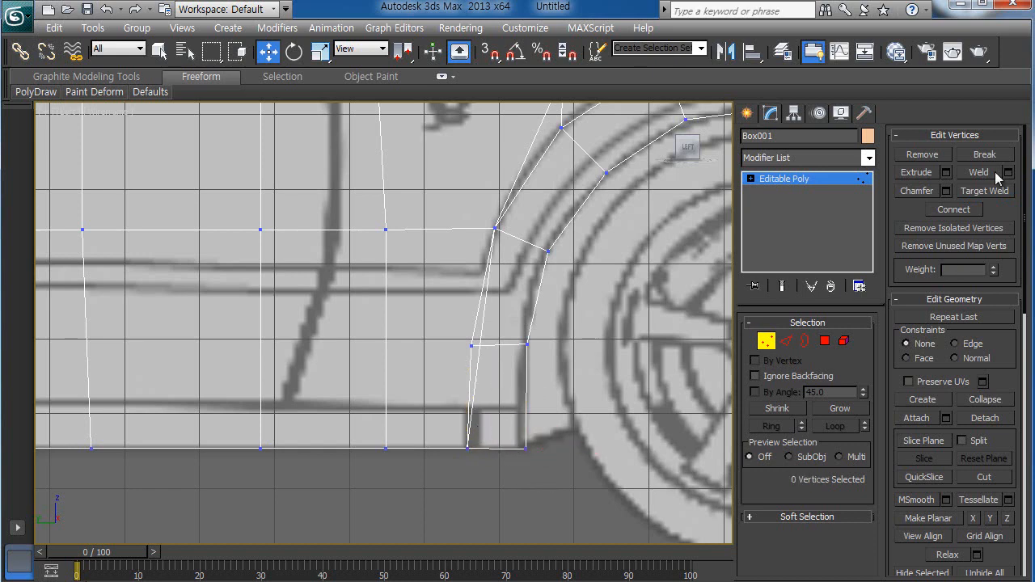
Step: Connect the eight lower vertical edges of the body side between the wheel arches with one horizontal row of edges
click(789, 341)
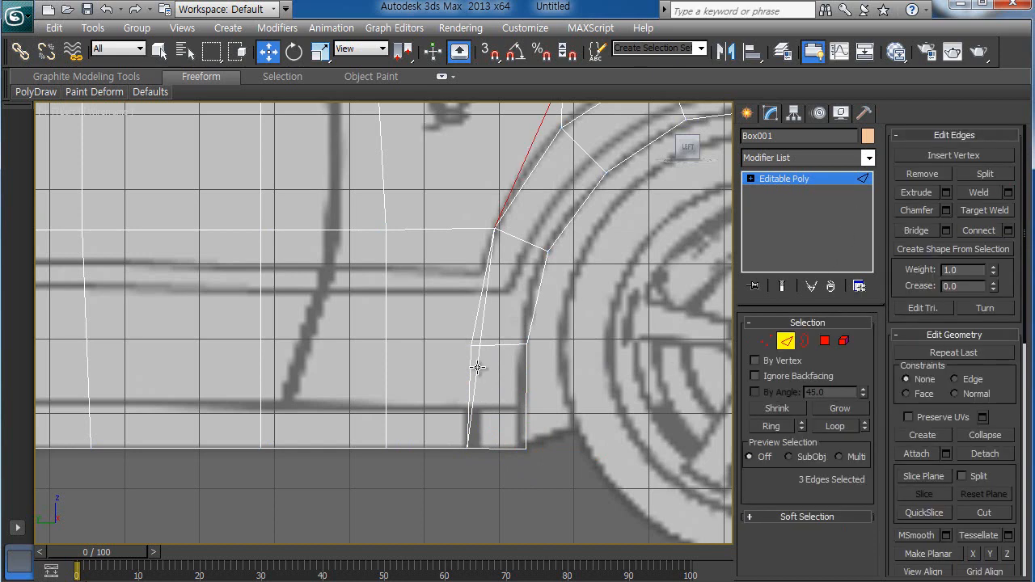
click(467, 396)
ctrl+click(384, 365)
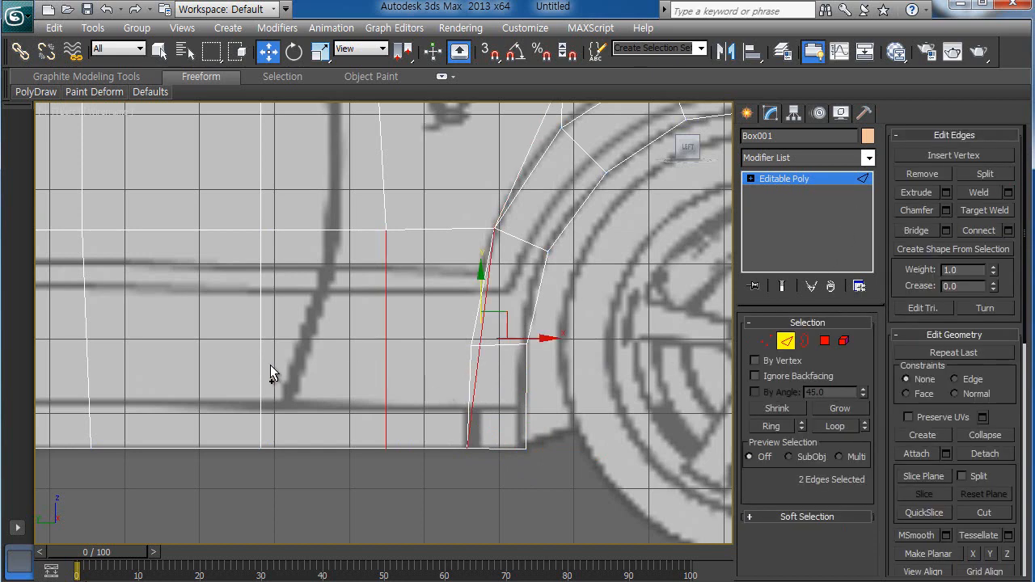
ctrl+click(267, 368)
middle_drag(261, 370, 530, 378)
scroll(530, 378, down, 3)
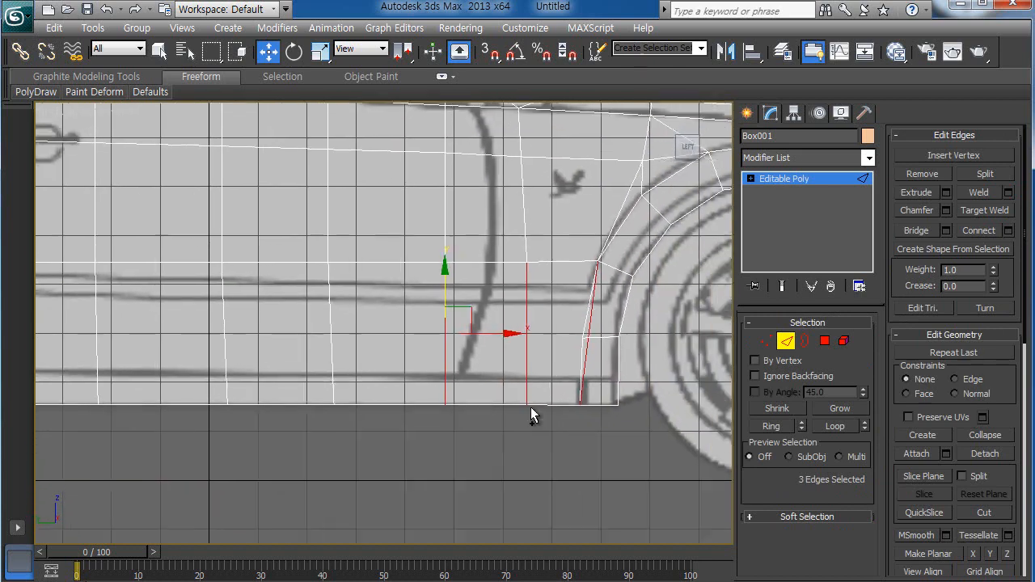
ctrl+click(330, 344)
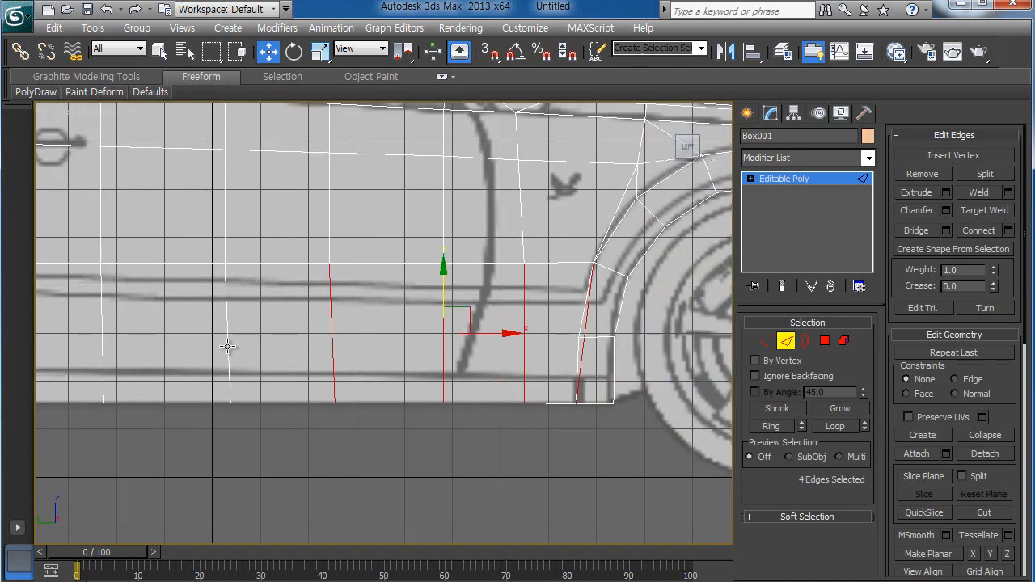
ctrl+click(227, 347)
ctrl+click(102, 344)
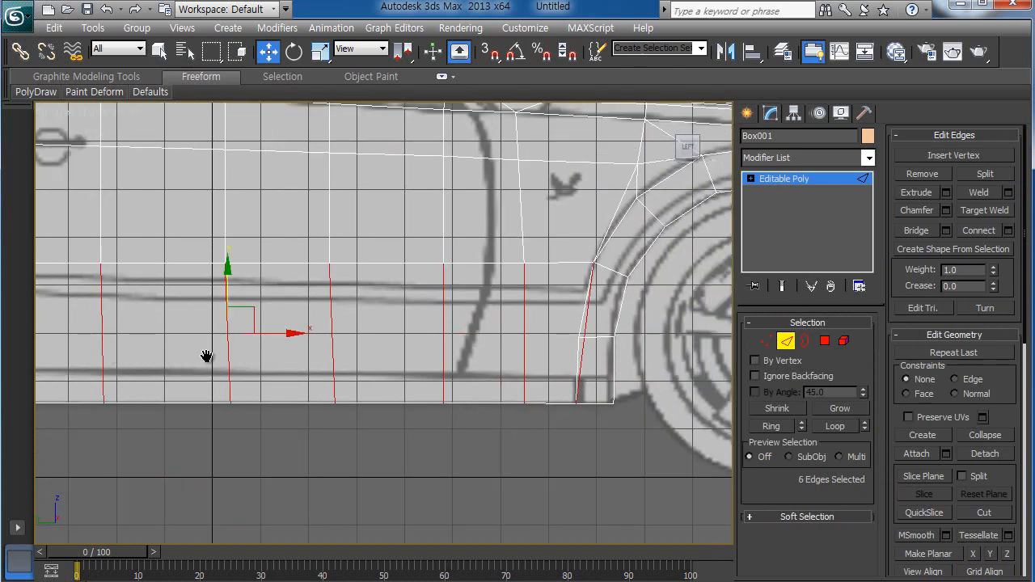
middle_drag(208, 358, 518, 363)
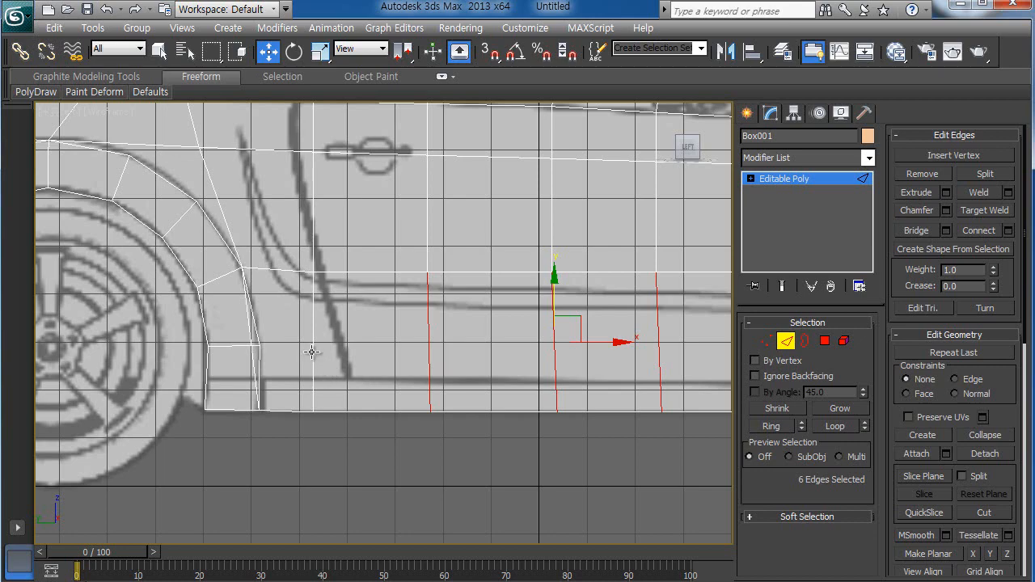
ctrl+click(313, 356)
ctrl+click(252, 354)
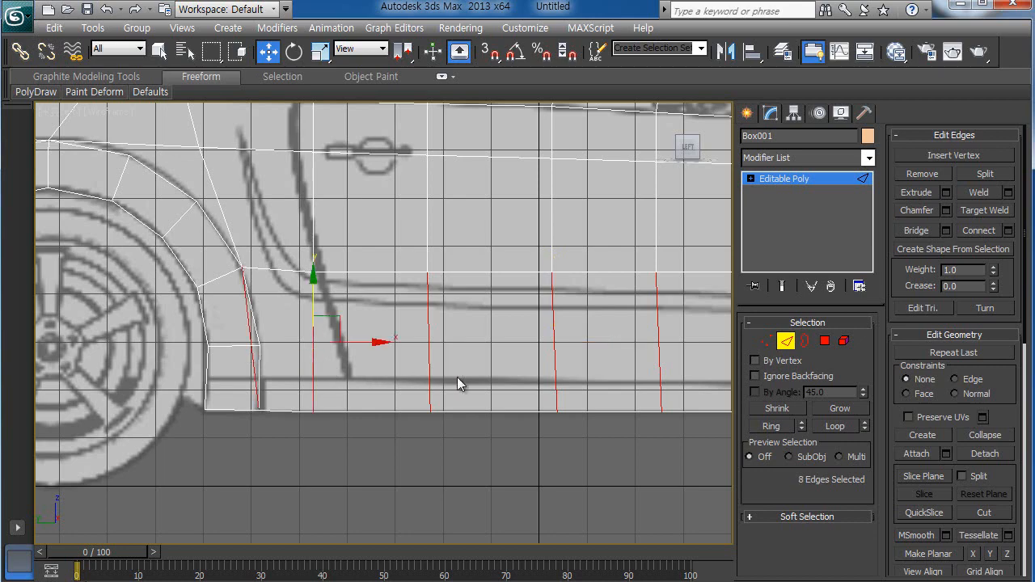
scroll(457, 377, down, 3)
middle_drag(485, 417, 383, 413)
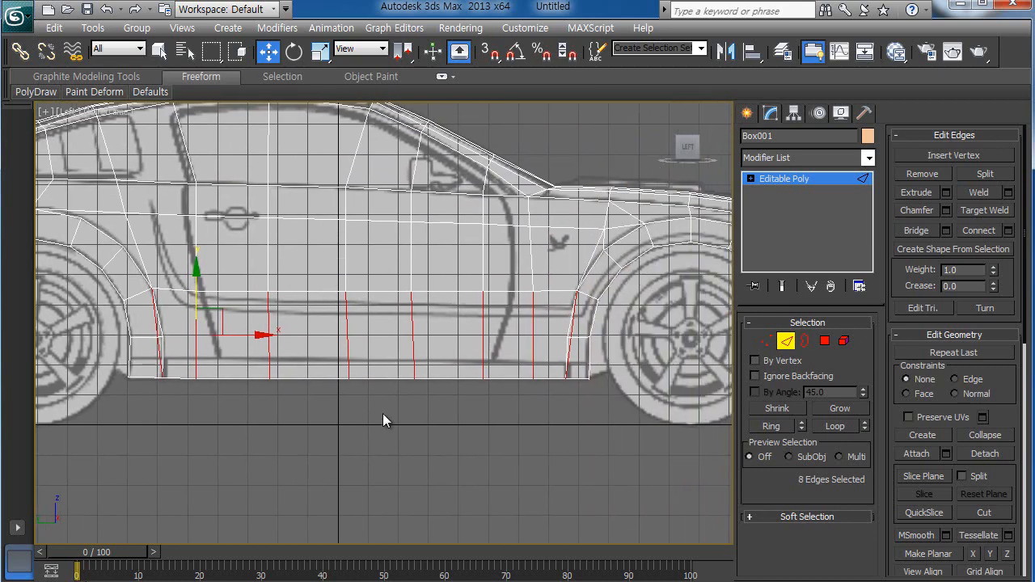
click(978, 231)
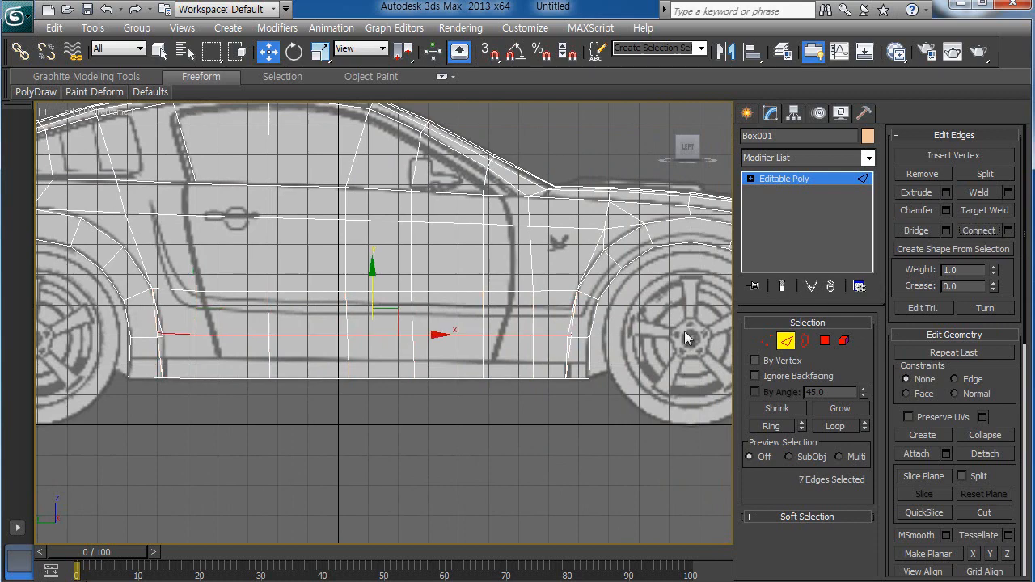
scroll(501, 396, down, 2)
middle_drag(512, 409, 563, 416)
click(592, 403)
Step: Target-weld the new edge row's front end vertex onto the adjacent front rim vertex
scroll(511, 397, up, 8)
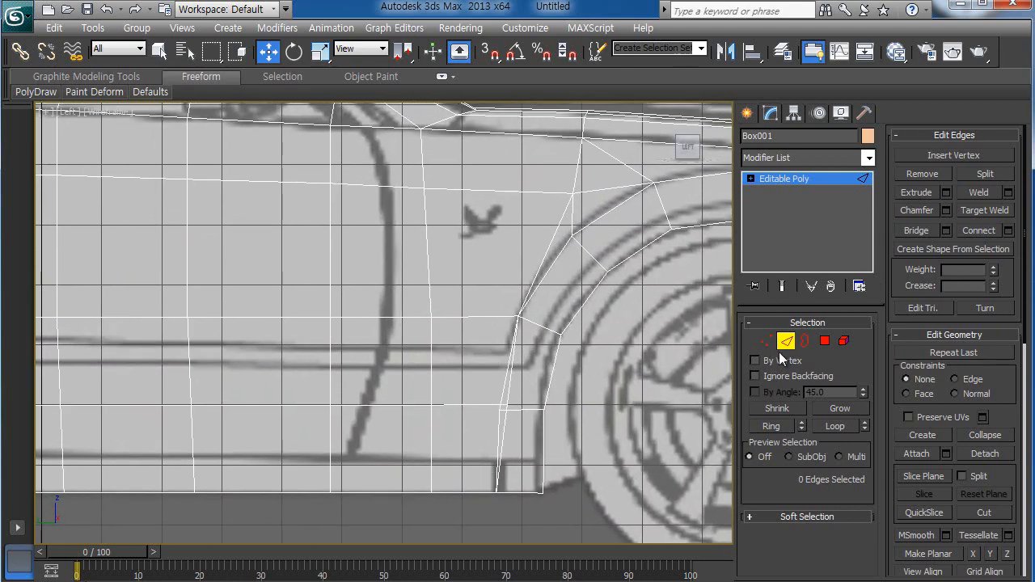
click(767, 341)
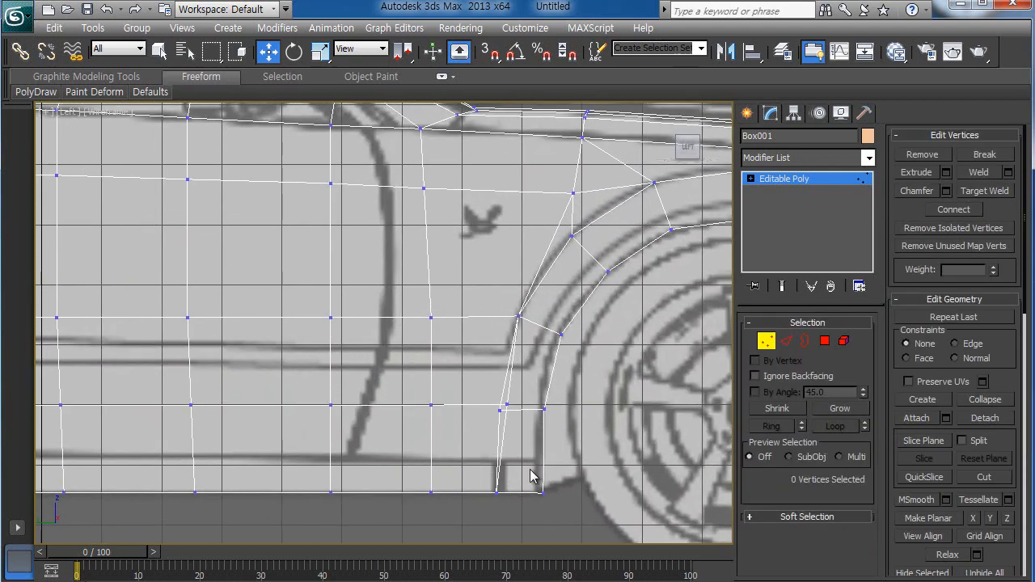
scroll(534, 461, up, 3)
click(1001, 193)
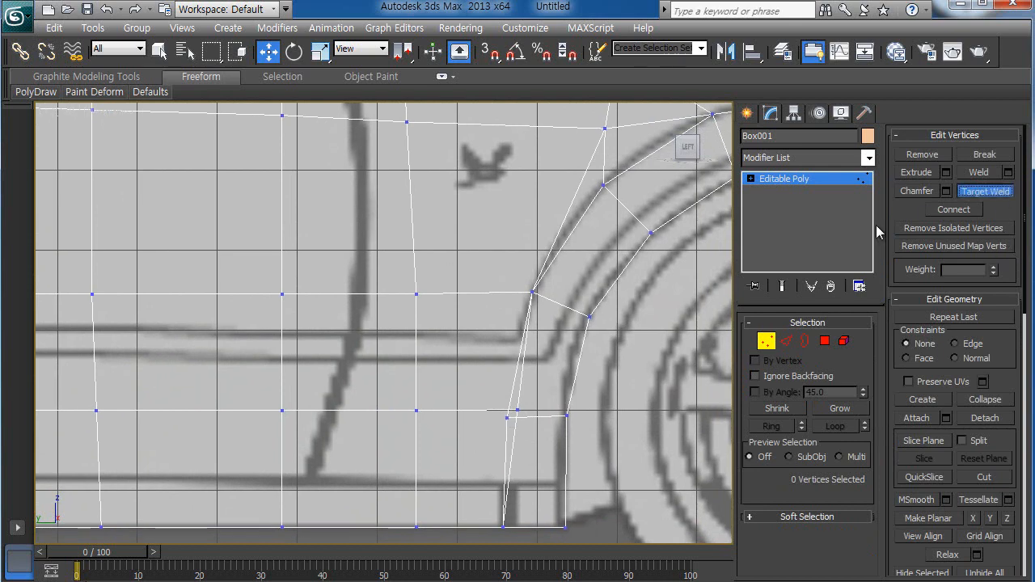
click(507, 417)
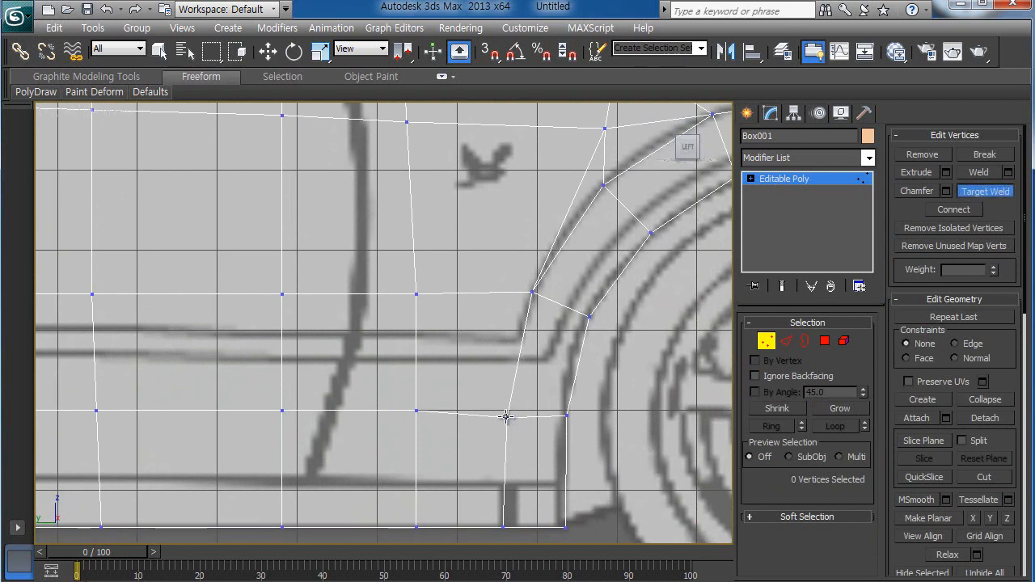
key(w)
Step: Target-weld the new edge row's rear end vertex onto the adjacent rear rim vertex
middle_drag(409, 413, 785, 400)
middle_drag(445, 403, 698, 404)
middle_drag(447, 409, 768, 404)
middle_drag(511, 407, 534, 407)
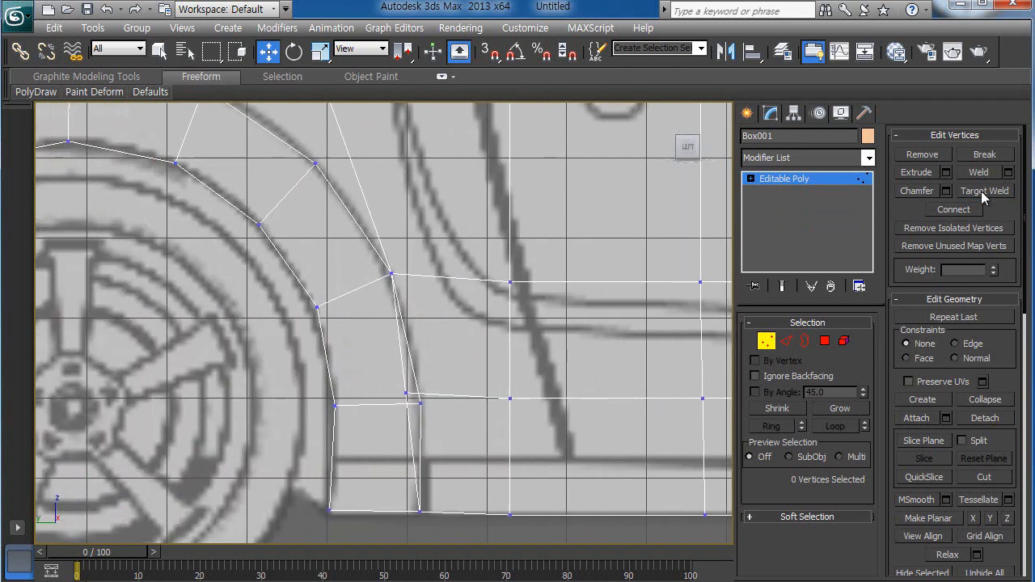
click(984, 191)
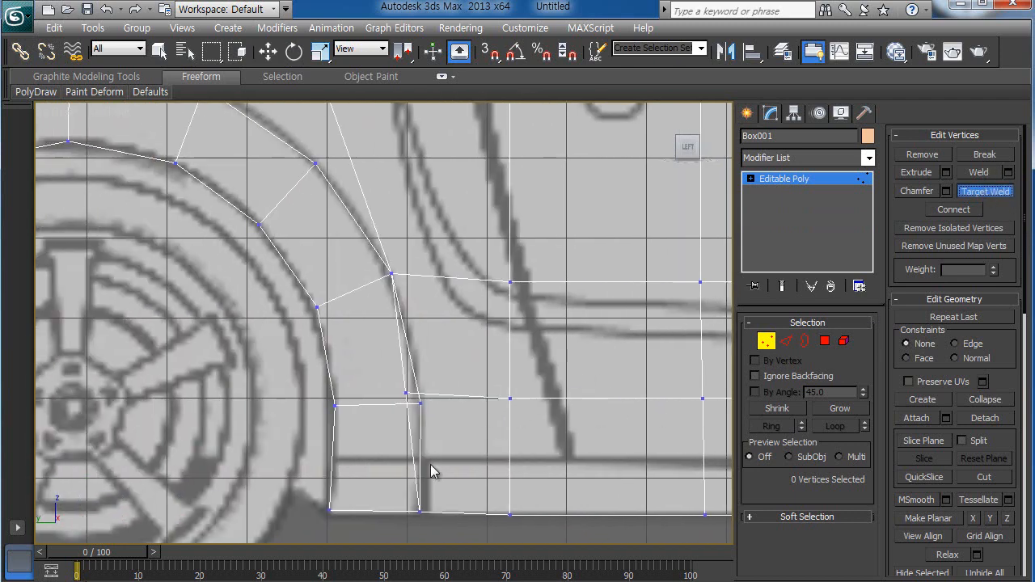
click(420, 402)
key(w)
scroll(441, 393, down, 5)
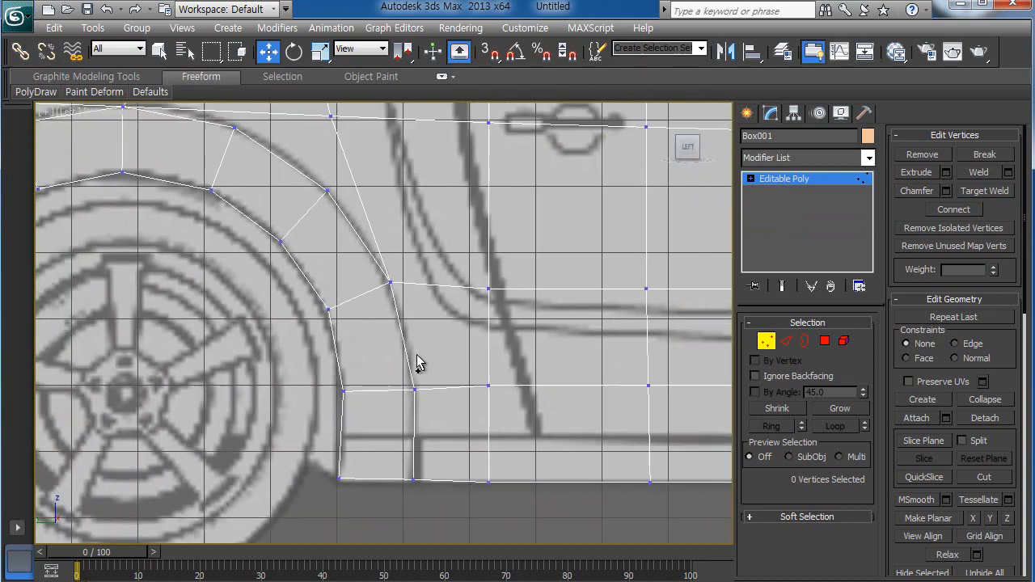
Step: Target-weld the bumper side's lower corner vertex onto the rear rim's lower rear vertex
scroll(351, 405, up, 6)
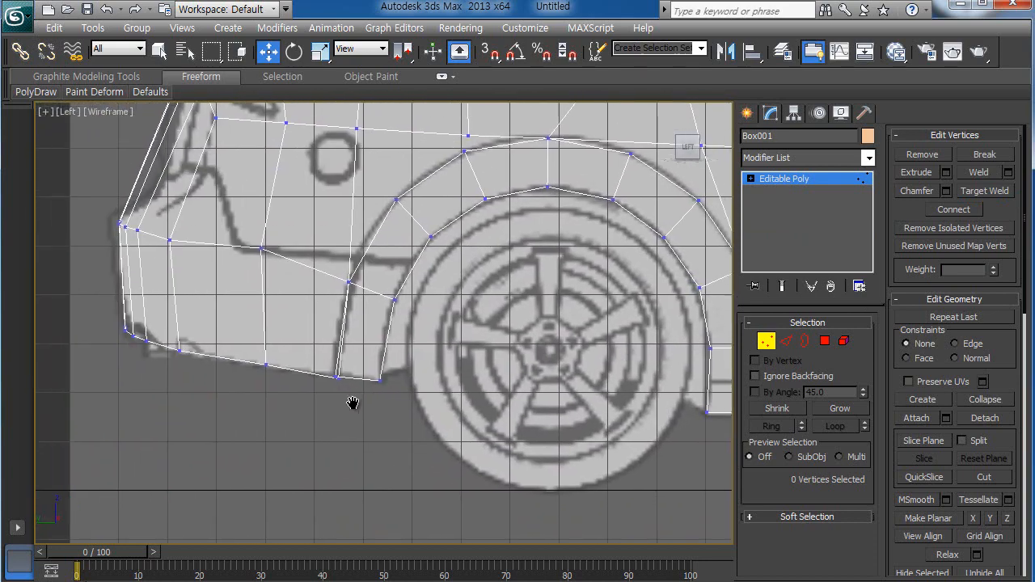
click(1011, 192)
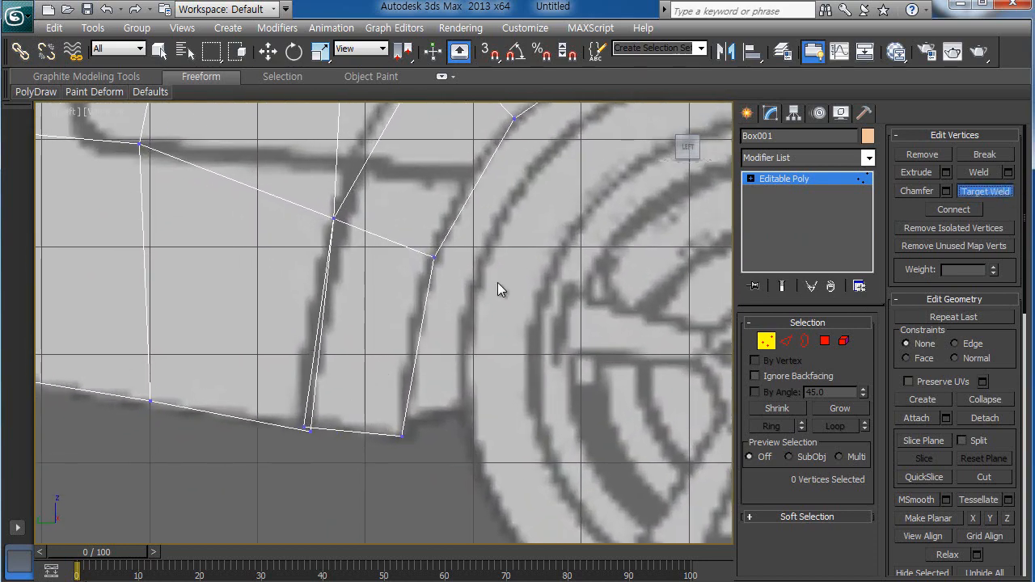
click(308, 429)
right_click(374, 377)
scroll(396, 374, down, 3)
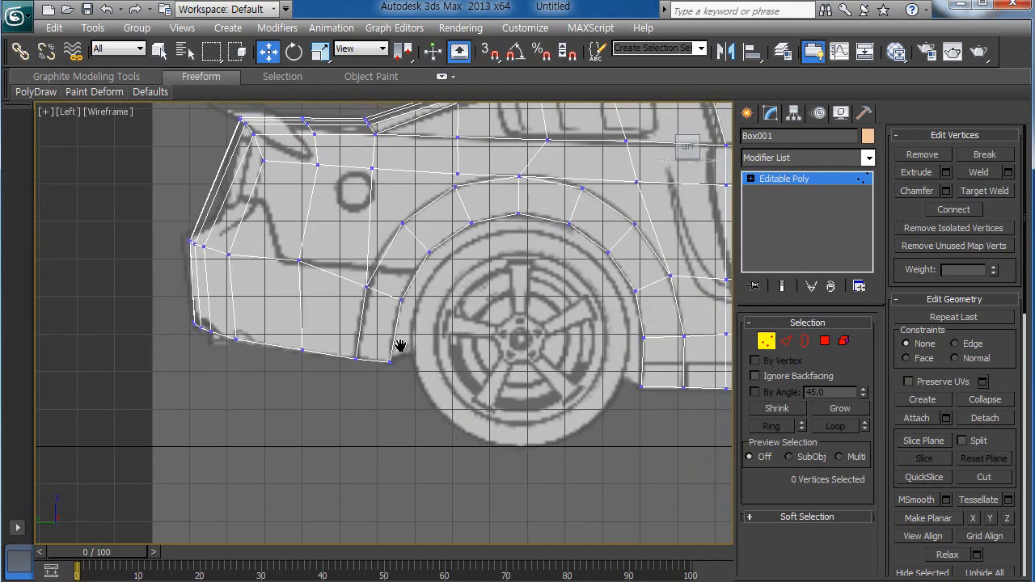
Step: Extend the rear rim's three outer edges between its peak and front side outward into a strip of new faces
middle_drag(400, 346, 348, 456)
scroll(404, 413, up, 3)
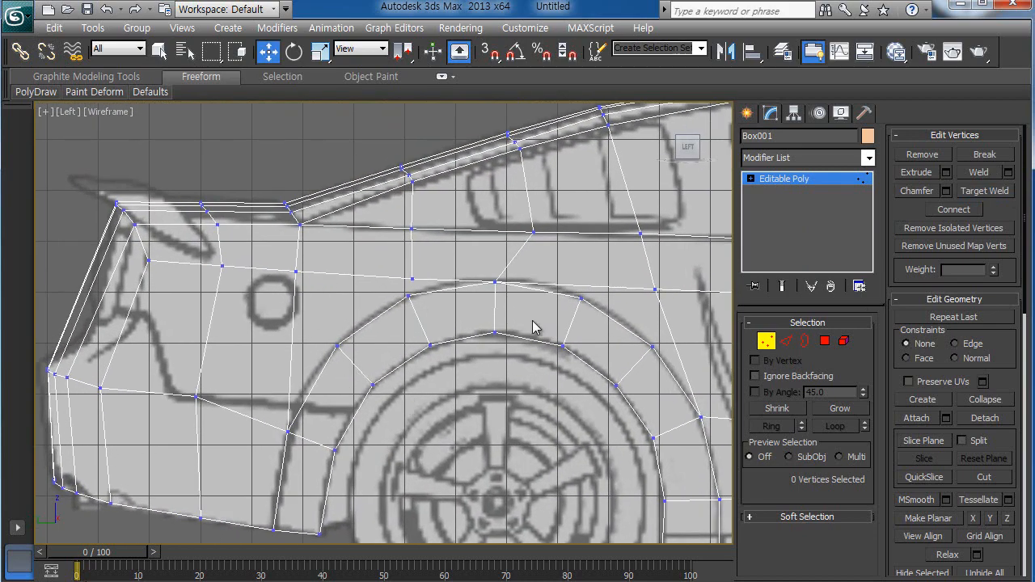
middle_drag(616, 347, 490, 361)
scroll(513, 389, up, 1)
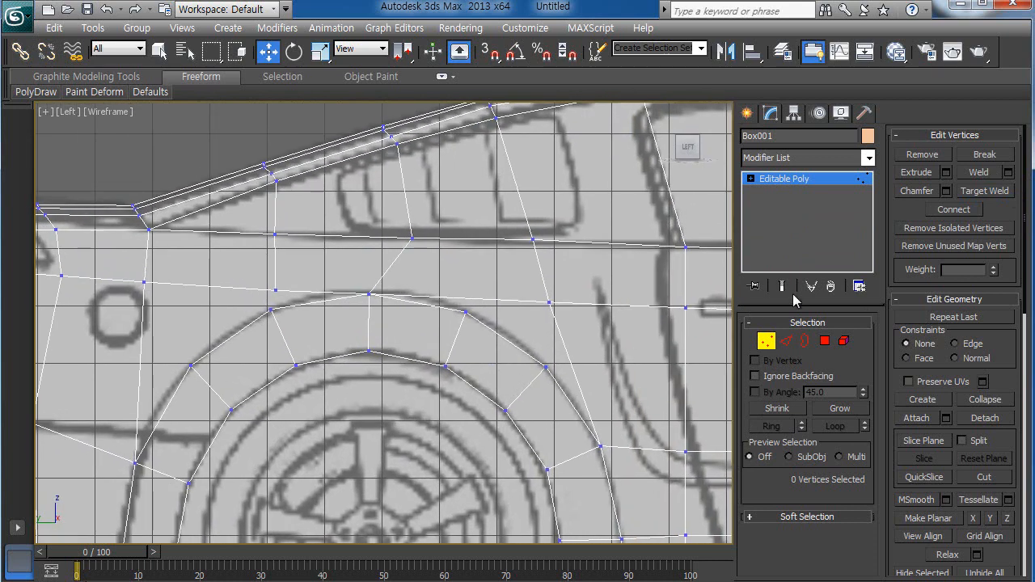
click(787, 343)
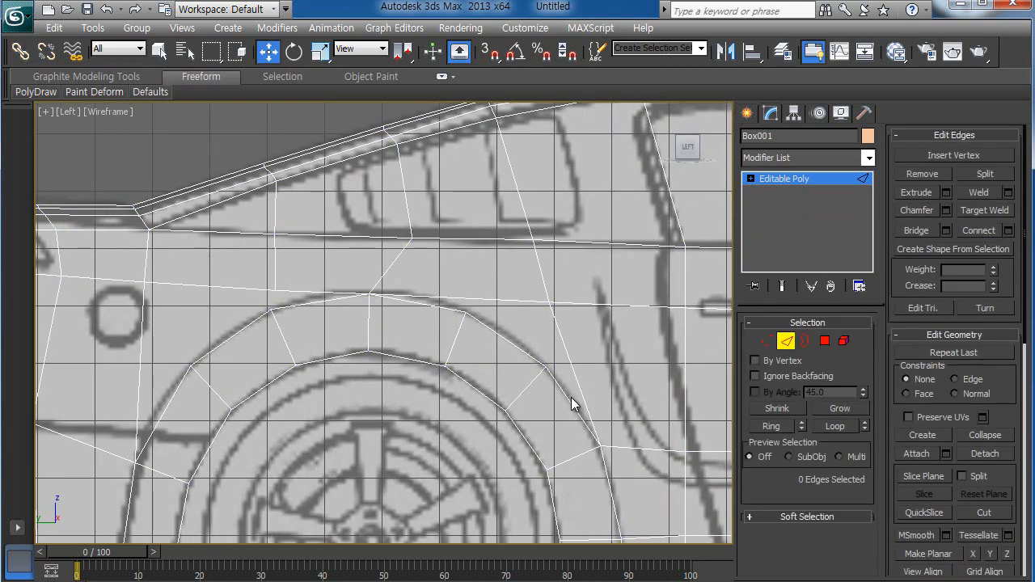
click(571, 399)
ctrl+click(525, 354)
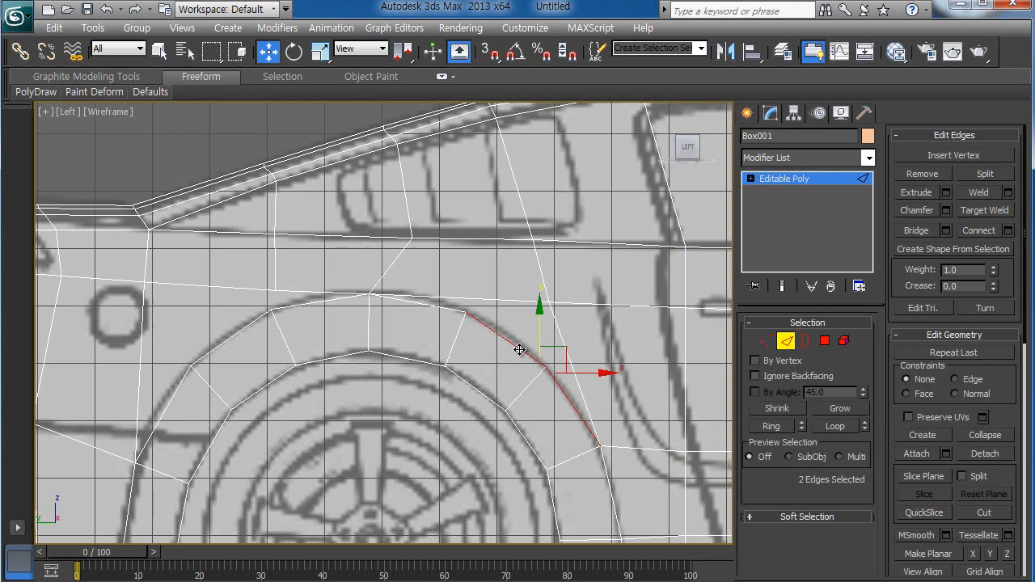
ctrl+click(441, 308)
drag(525, 324, 543, 288)
click(648, 387)
Step: Extend the rear rim's three outer edges between its peak and rear side outward into a strip of new faces
middle_drag(542, 356, 654, 337)
click(396, 292)
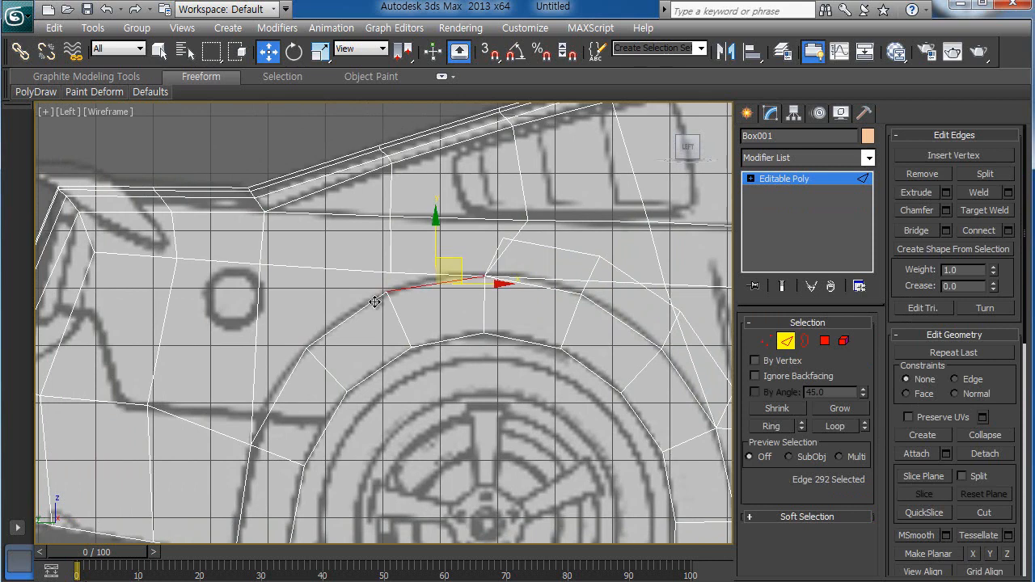
ctrl+click(323, 338)
ctrl+click(292, 370)
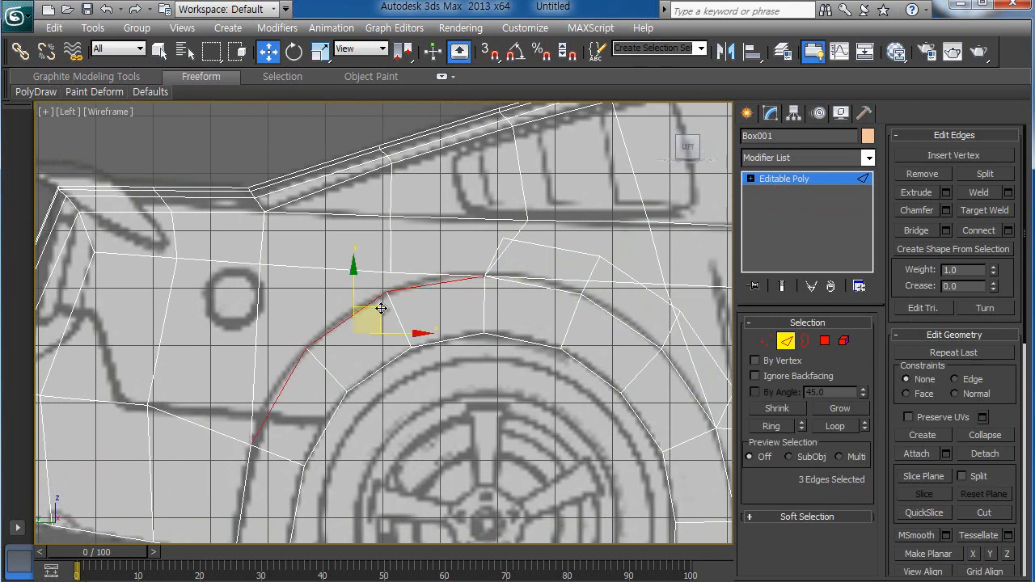
shift+drag(381, 308, 349, 274)
click(557, 377)
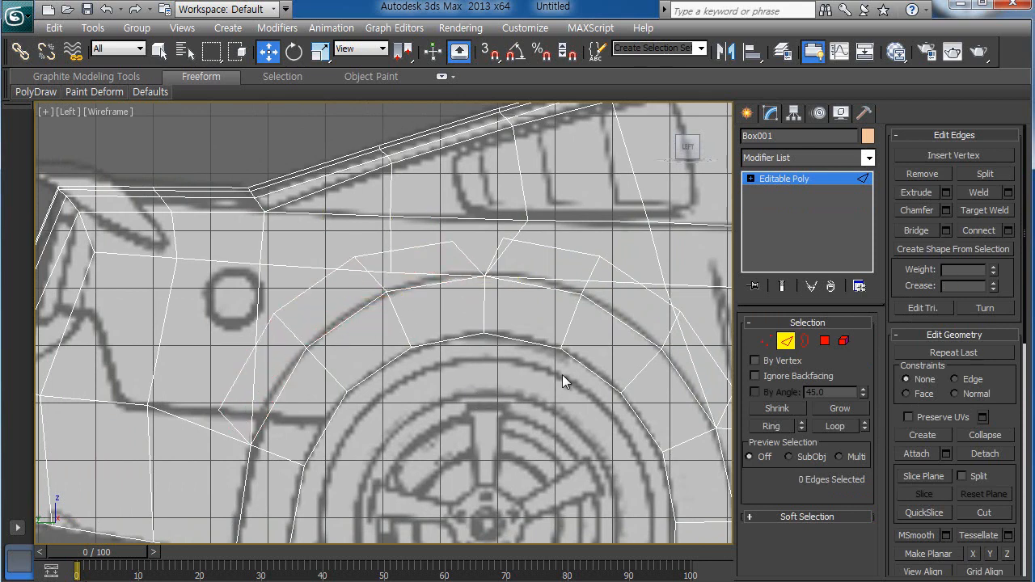
Step: Target-weld the front strip's lowest outer vertex onto the rear rim's front-side vertex at the strip's end
middle_drag(562, 374, 352, 378)
click(767, 343)
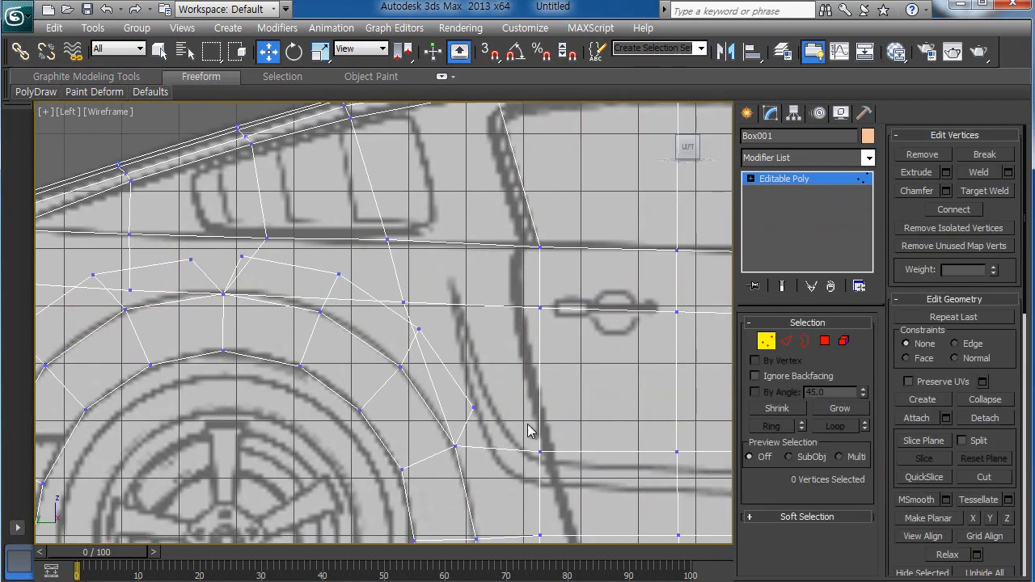
scroll(529, 421, up, 3)
middle_drag(512, 410, 512, 376)
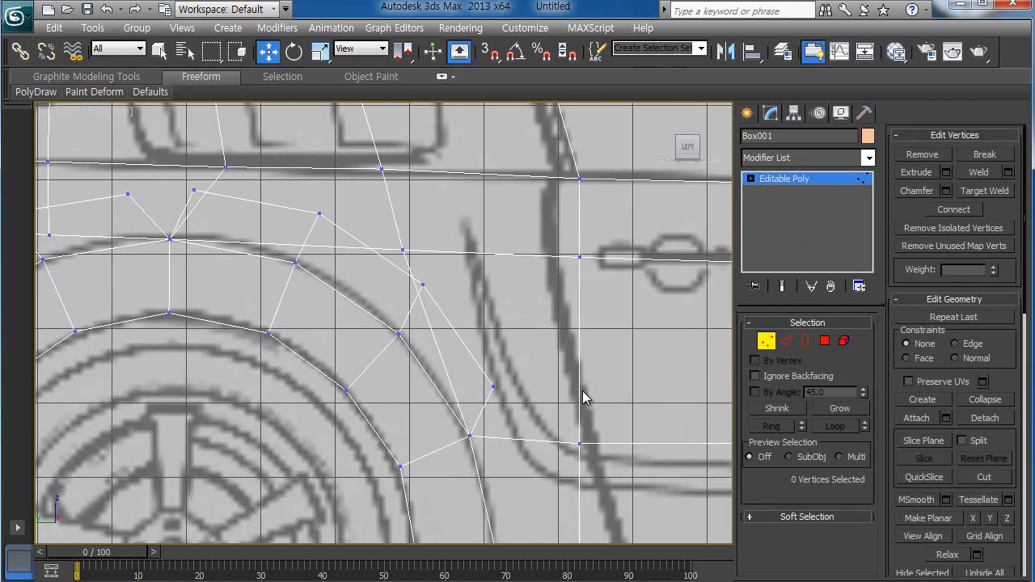
click(976, 191)
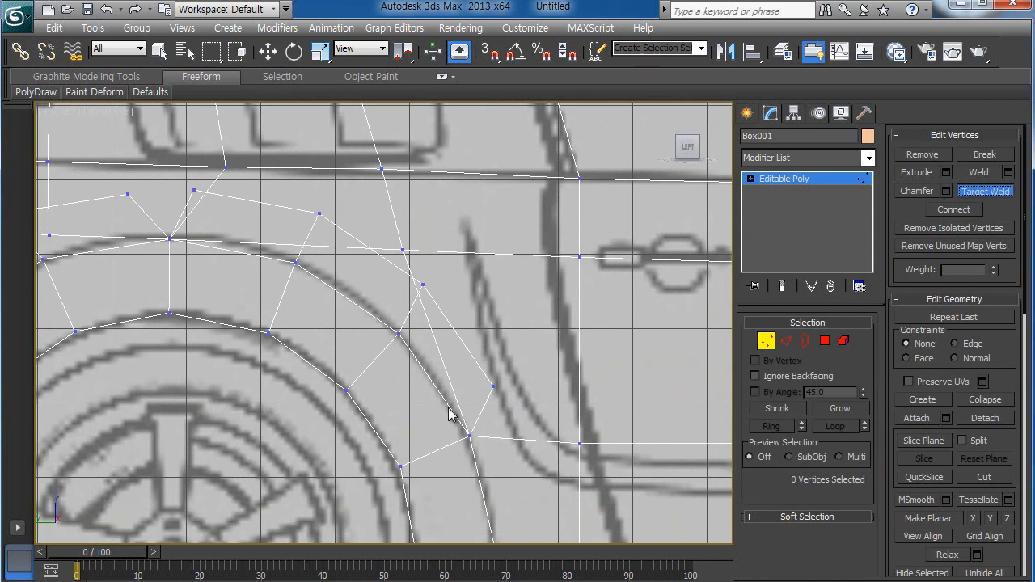
click(493, 388)
click(471, 436)
Step: Target-weld the front strip's two middle outer vertices onto the nearby body-side vertex and its uppermost one onto the rim's peak
middle_drag(461, 396, 500, 452)
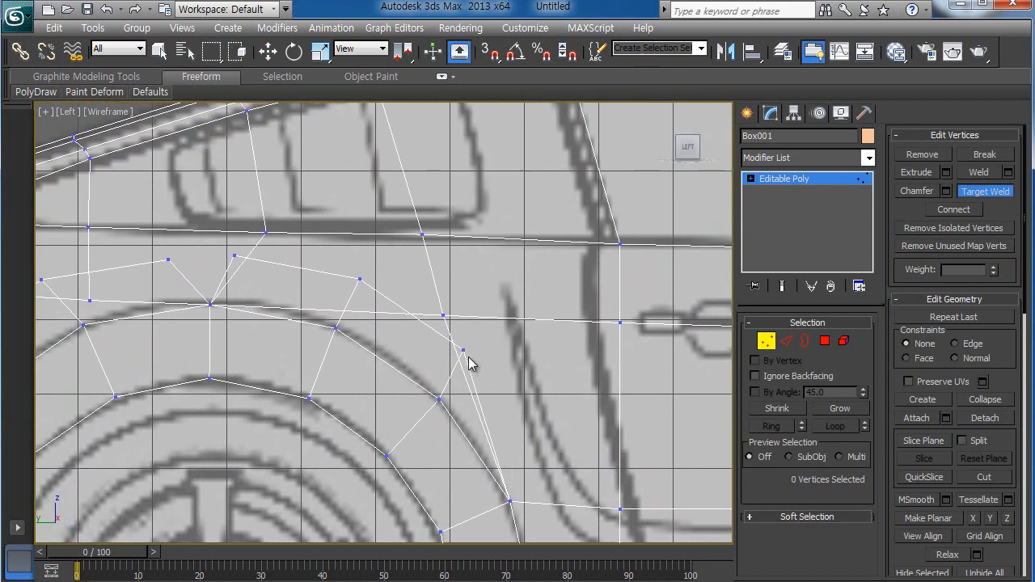
click(443, 316)
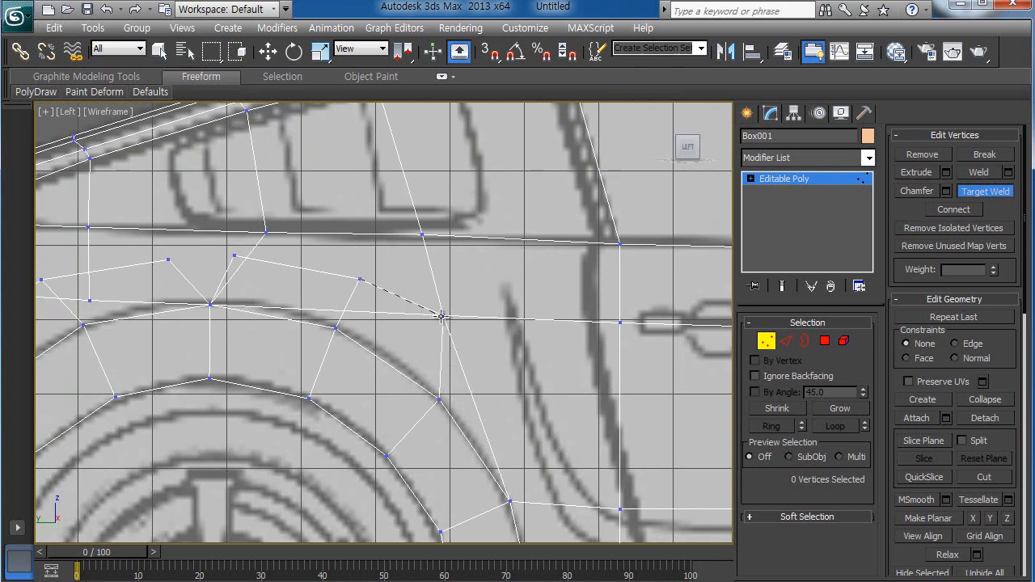
click(443, 316)
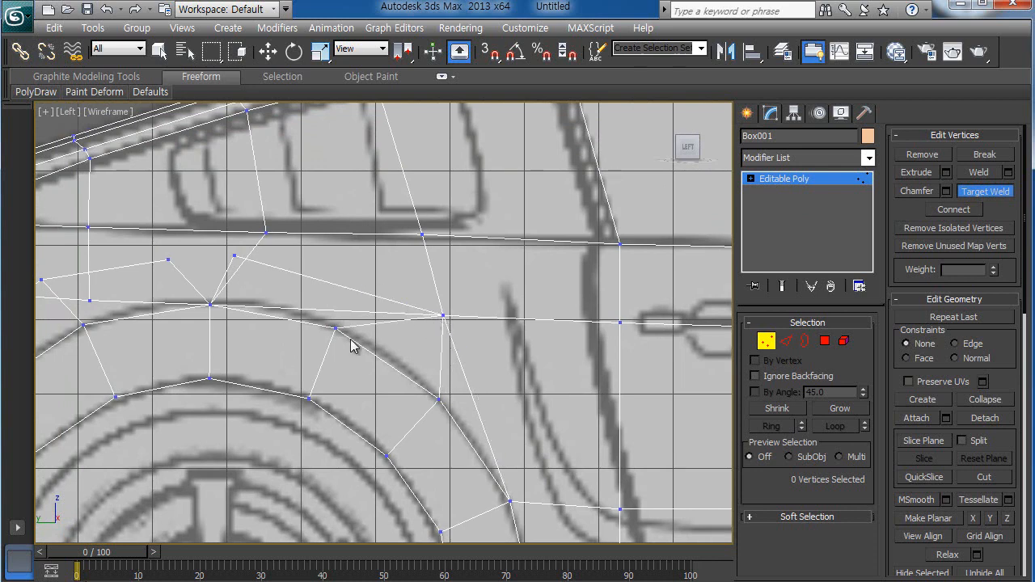
click(211, 305)
Step: Target-weld the rear strip's two middle outer vertices onto the body-side corner vertex and its uppermost one onto the body-side vertex above the arch
scroll(356, 331, down, 5)
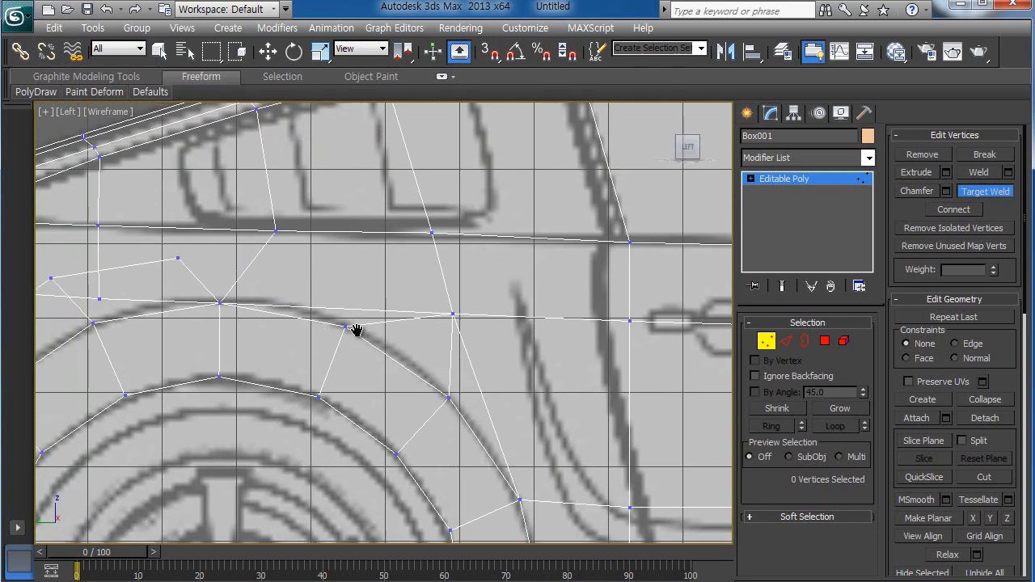
middle_drag(446, 363, 493, 357)
scroll(400, 388, up, 2)
drag(363, 356, 348, 306)
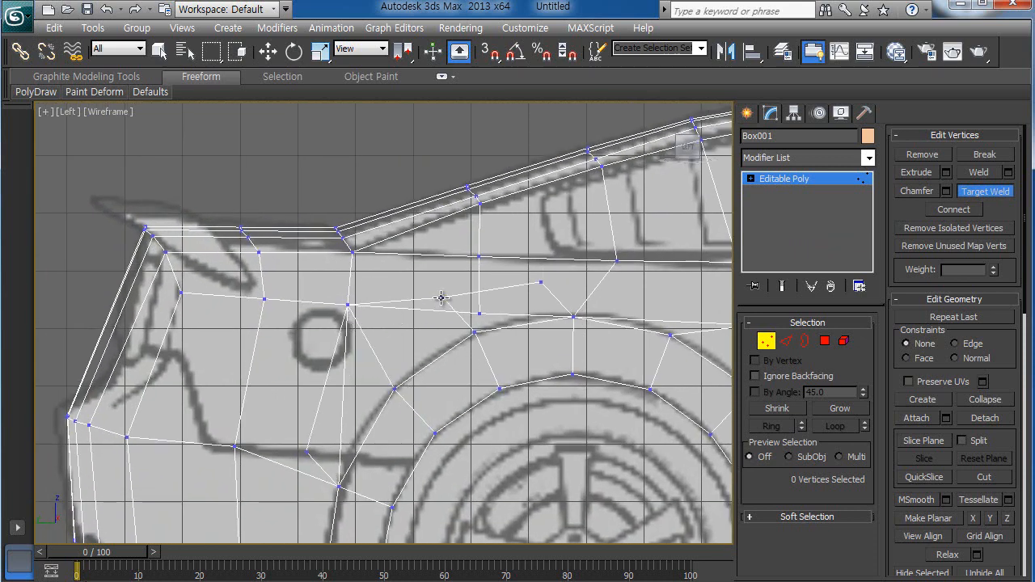
click(442, 298)
click(347, 305)
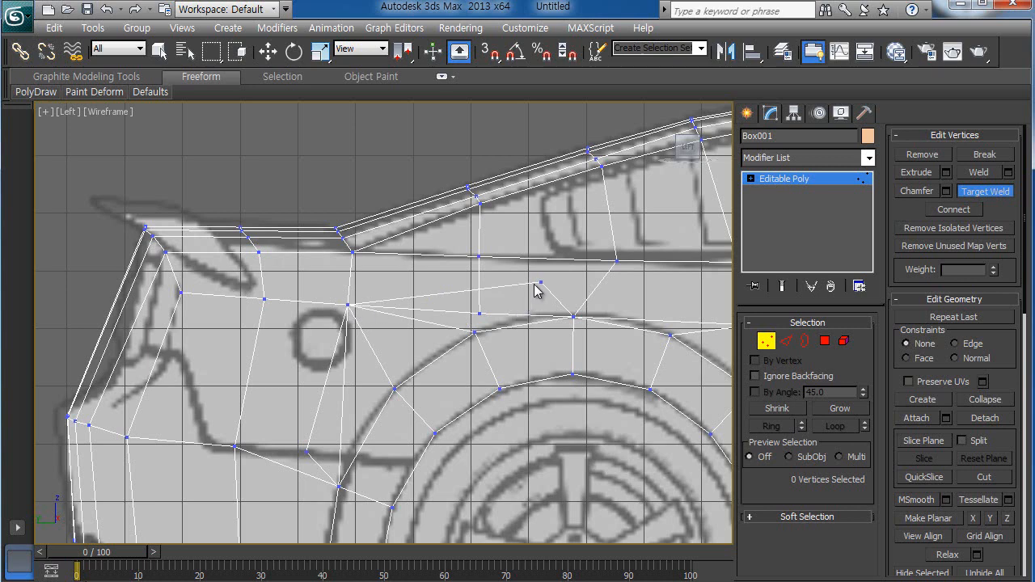
click(479, 314)
Step: Target-weld the rear strip's lowest outer vertex onto the rear rim's rear-side vertex and leave target welding
middle_drag(414, 377, 502, 323)
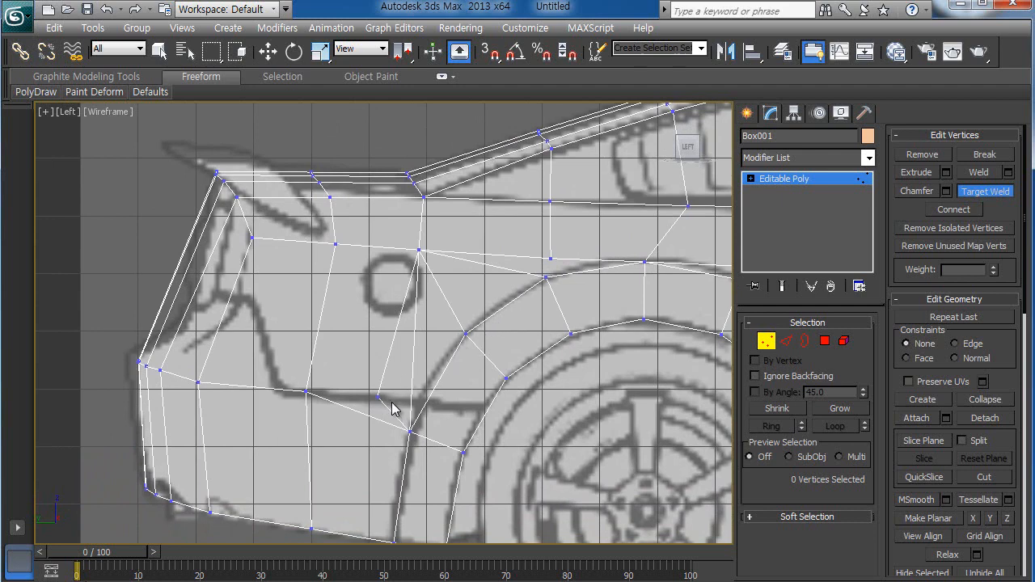
click(412, 430)
middle_drag(462, 365, 386, 393)
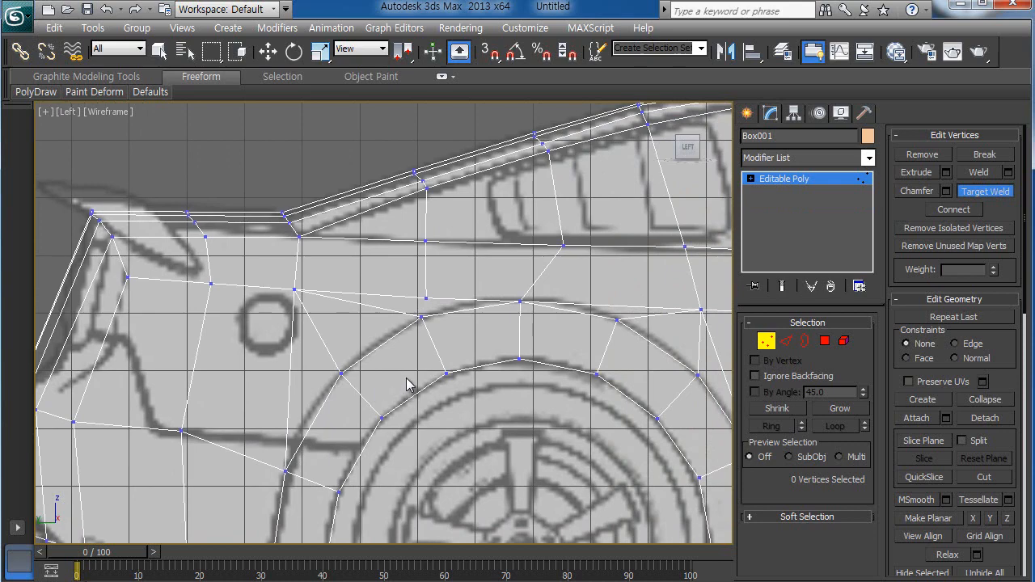
scroll(418, 365, up, 3)
key(w)
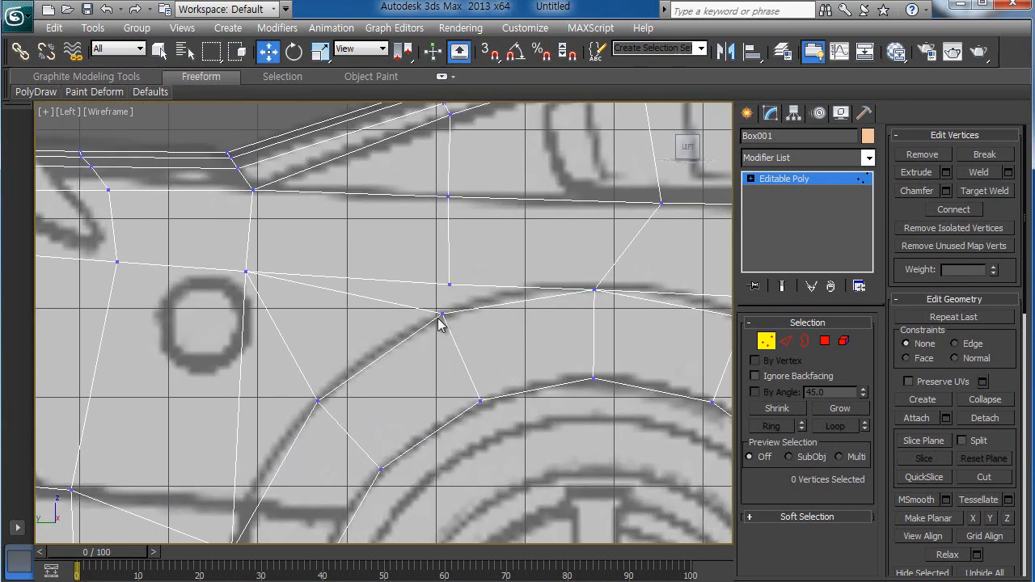
Step: In the perspective view, cut an edge from the body-side vertex above the rear arch to the rim vertex just below it
key(alt+w)
middle_click(444, 418)
key(alt+w)
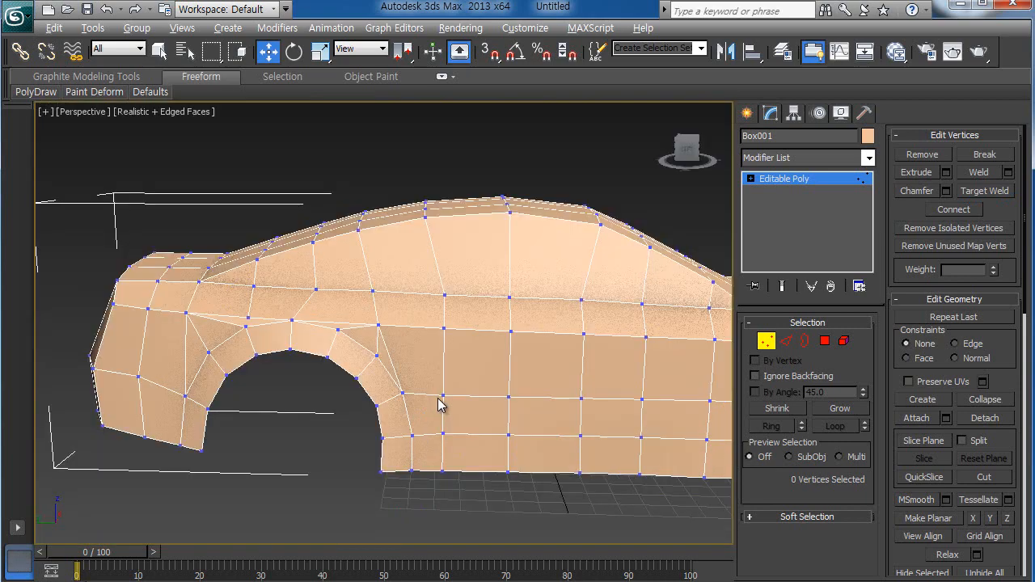
middle_drag(439, 404, 464, 307)
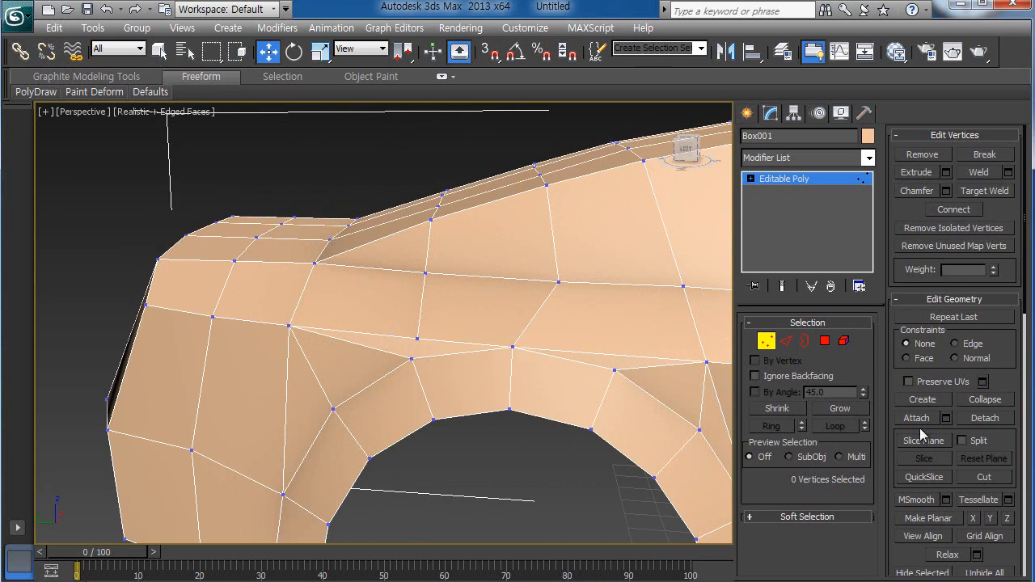
click(976, 481)
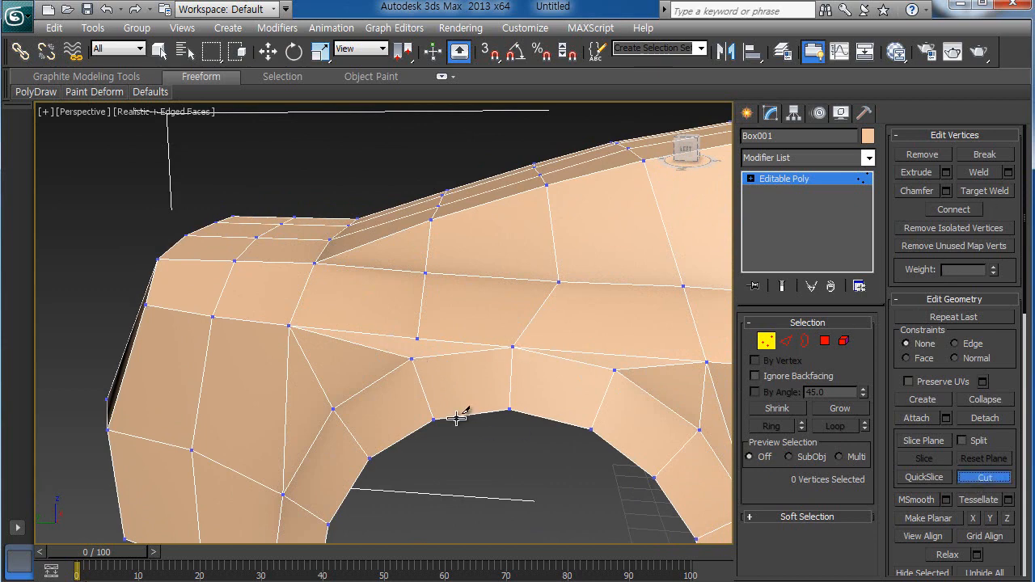
click(418, 338)
click(412, 358)
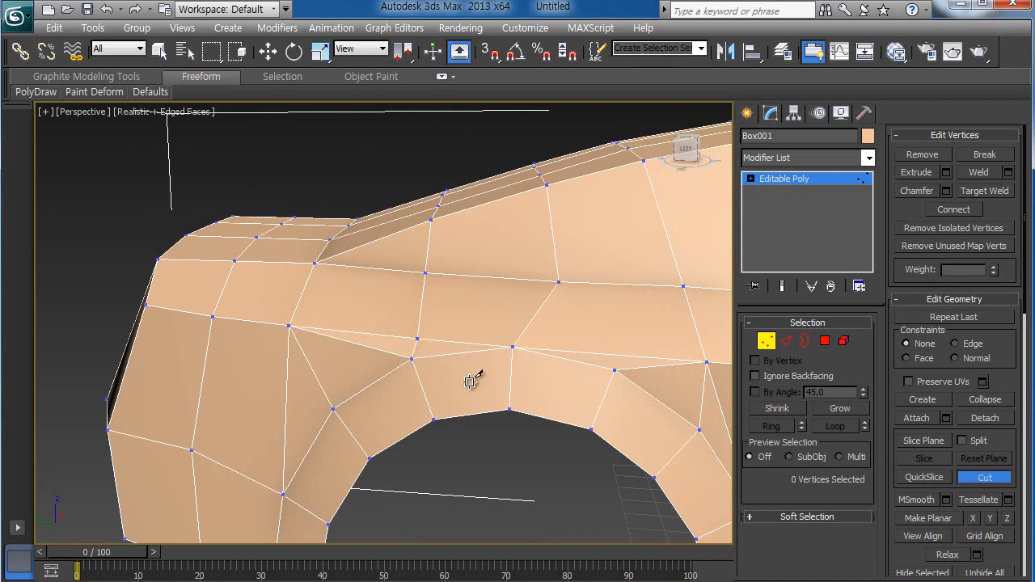
key(w)
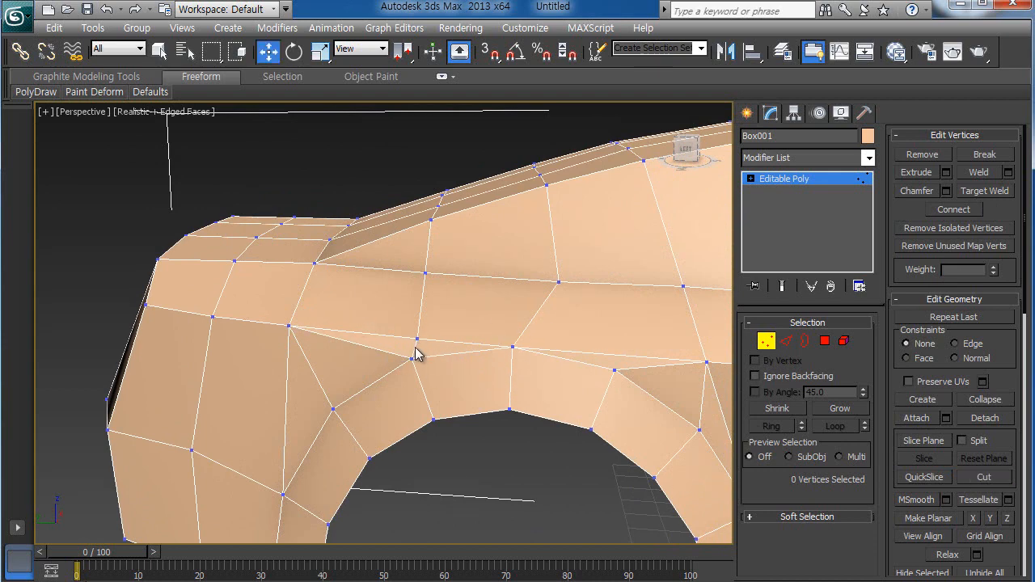
Step: Examine the front fender and hood shape from above and compare them with the reference photo mustang_2.jpg
scroll(487, 433, down, 3)
alt+middle_drag(520, 447, 486, 490)
mouse_move(490, 430)
alt+middle_down()
mouse_move(423, 434)
mouse_move(418, 448)
mouse_move(407, 430)
mouse_move(518, 432)
mouse_move(493, 416)
alt+middle_up()
alt+middle_drag(566, 370, 479, 317)
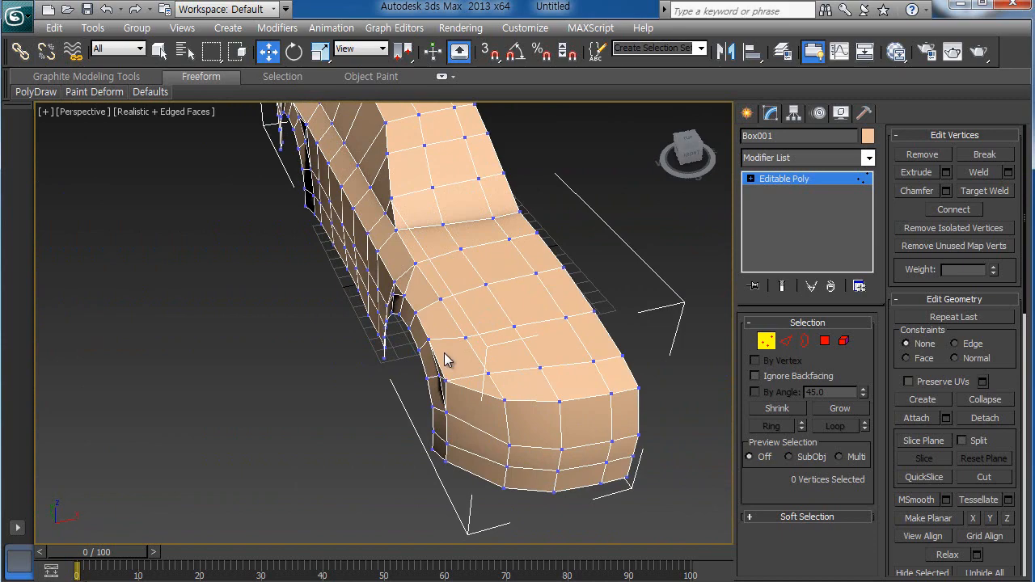
scroll(445, 360, up, 5)
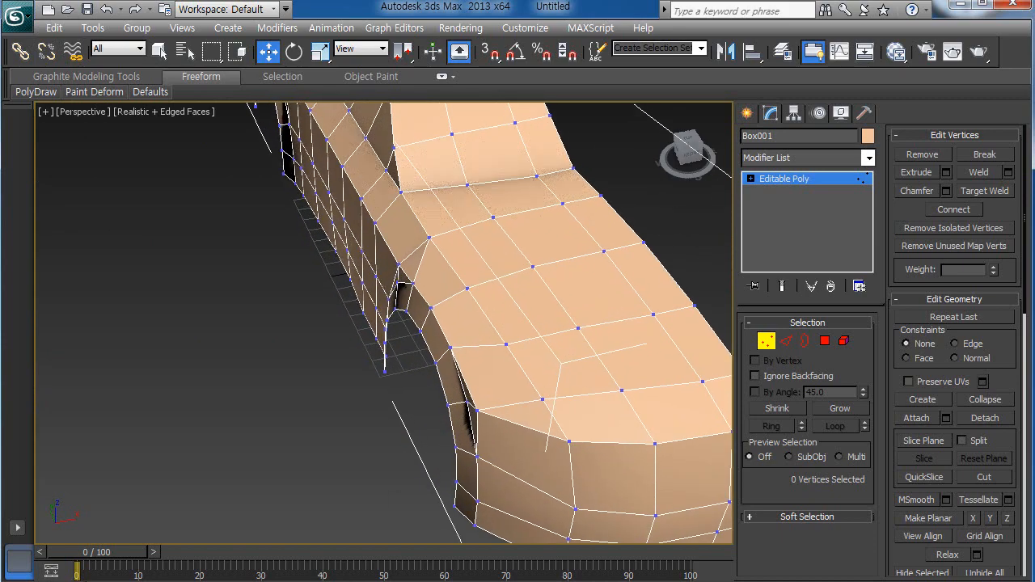
key(alt+Tab)
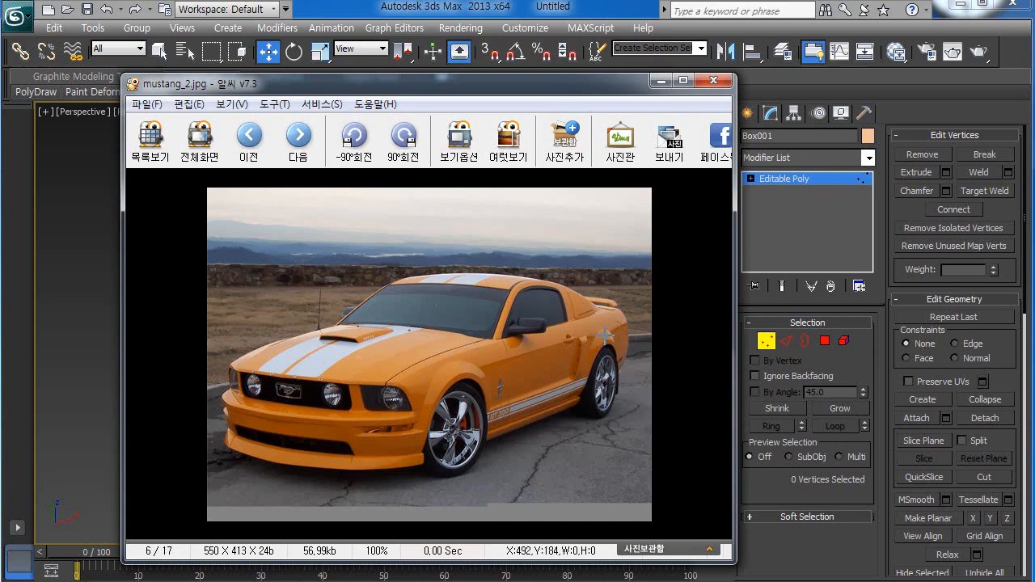
click(661, 81)
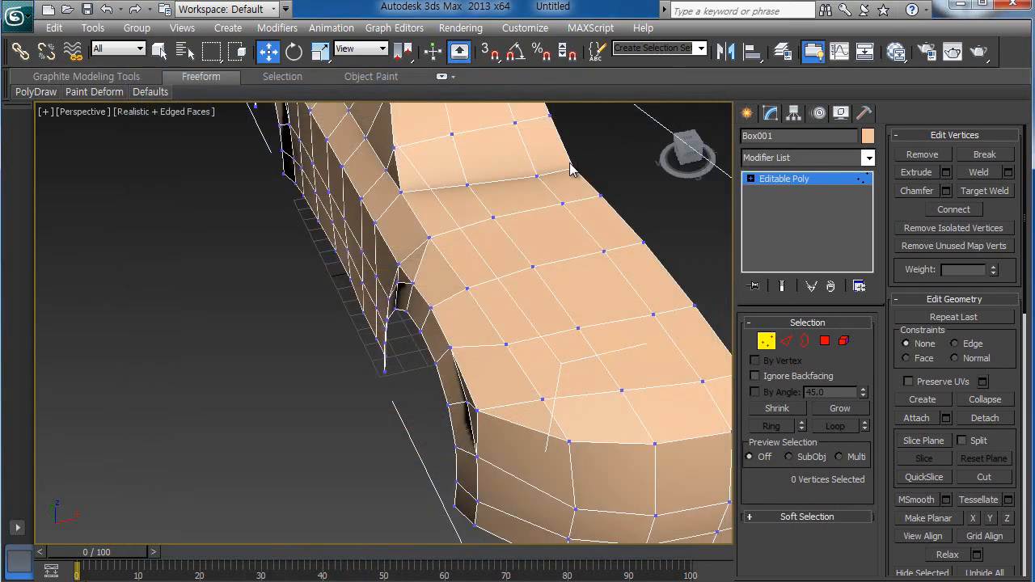
Step: Select the three fender vertices above the front wheel arch and move them slightly inward in the top view
click(414, 284)
ctrl+click(432, 306)
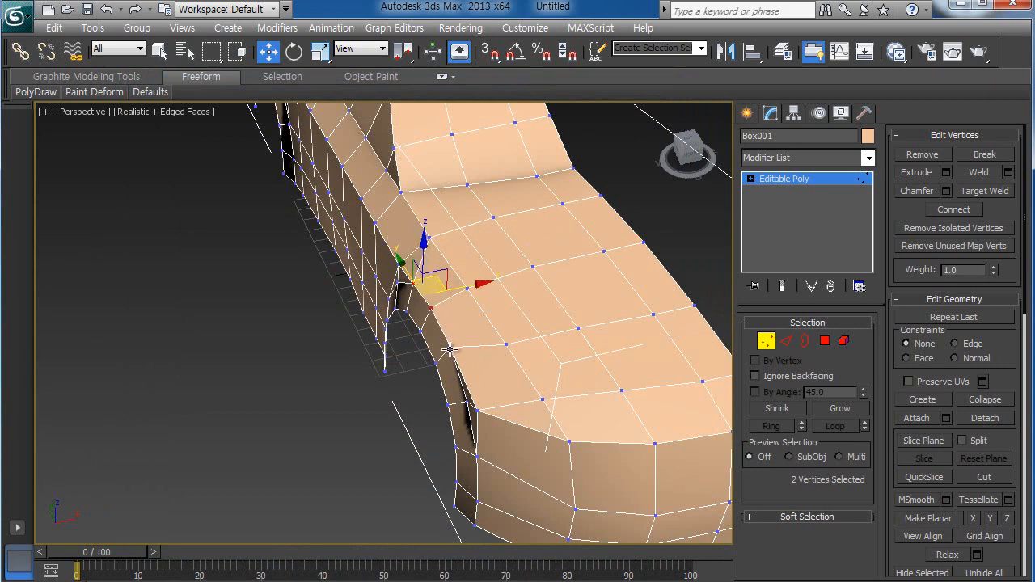
key(alt+w)
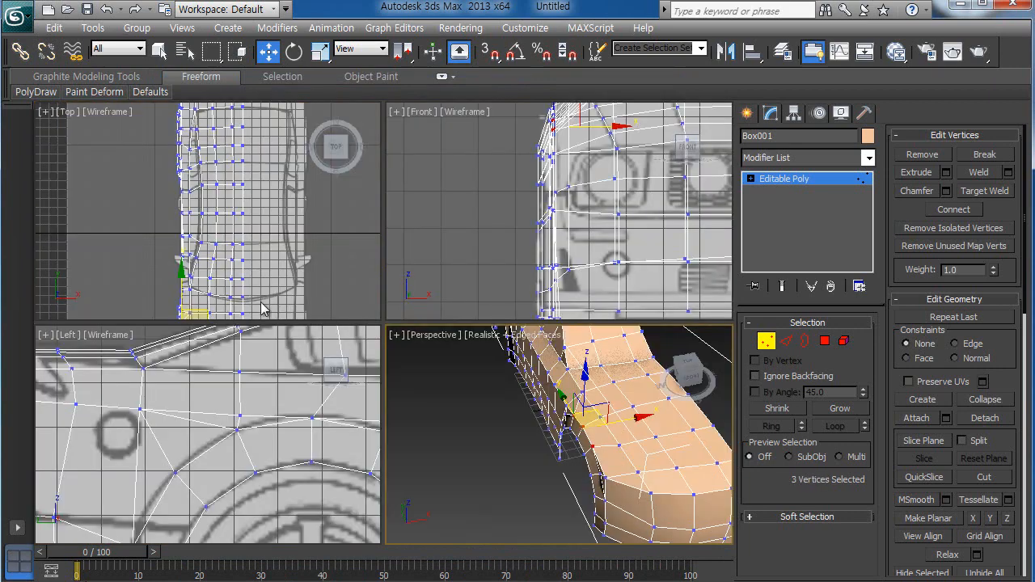
right_click(262, 270)
key(alt+w)
middle_drag(359, 461, 393, 212)
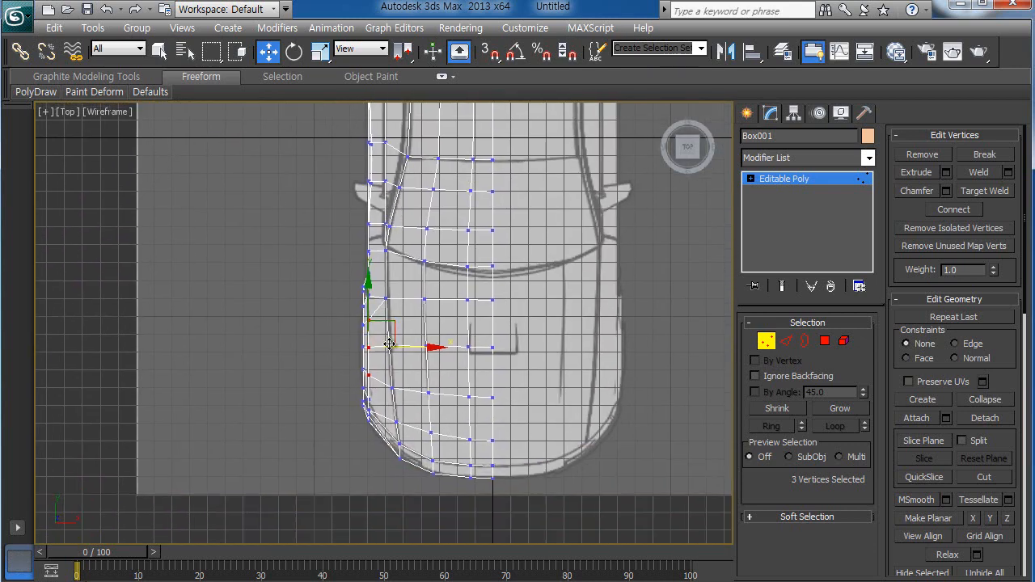
scroll(390, 318, up, 3)
drag(419, 369, 428, 371)
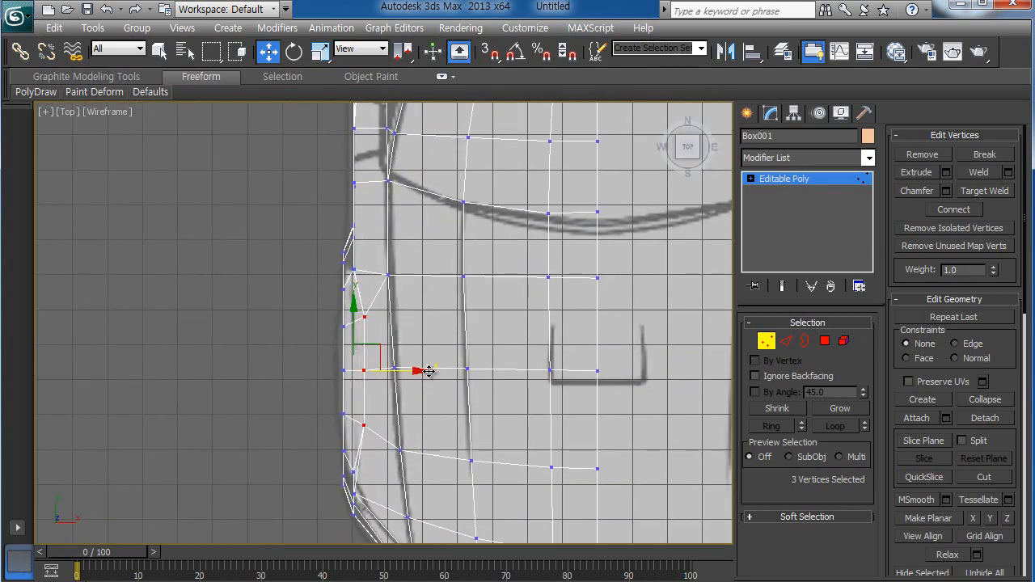
Step: Move the single fender vertex just behind those three slightly inward along X in the top view
middle_drag(419, 432, 425, 500)
middle_drag(422, 276, 427, 305)
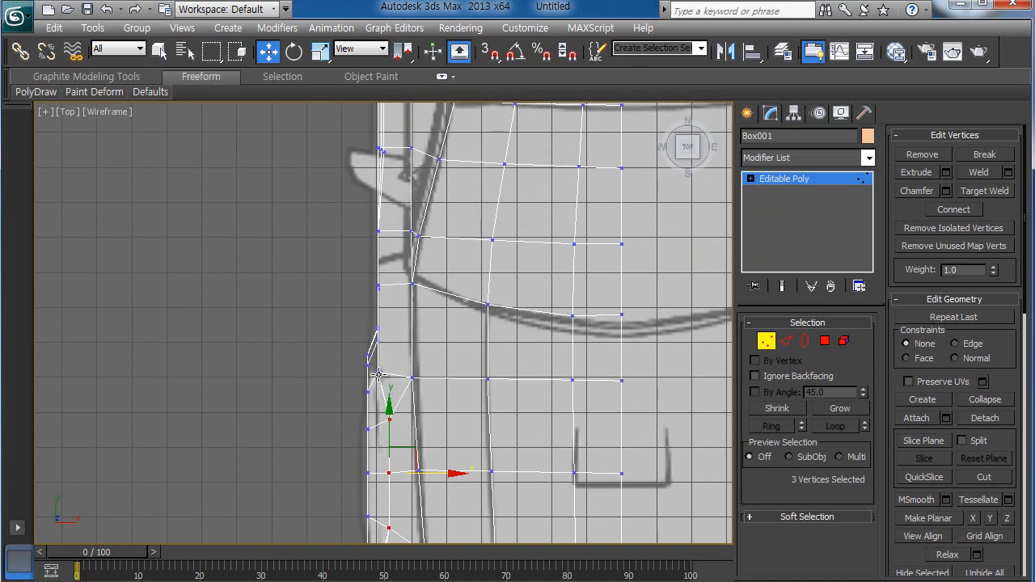
click(380, 373)
drag(450, 373, 454, 373)
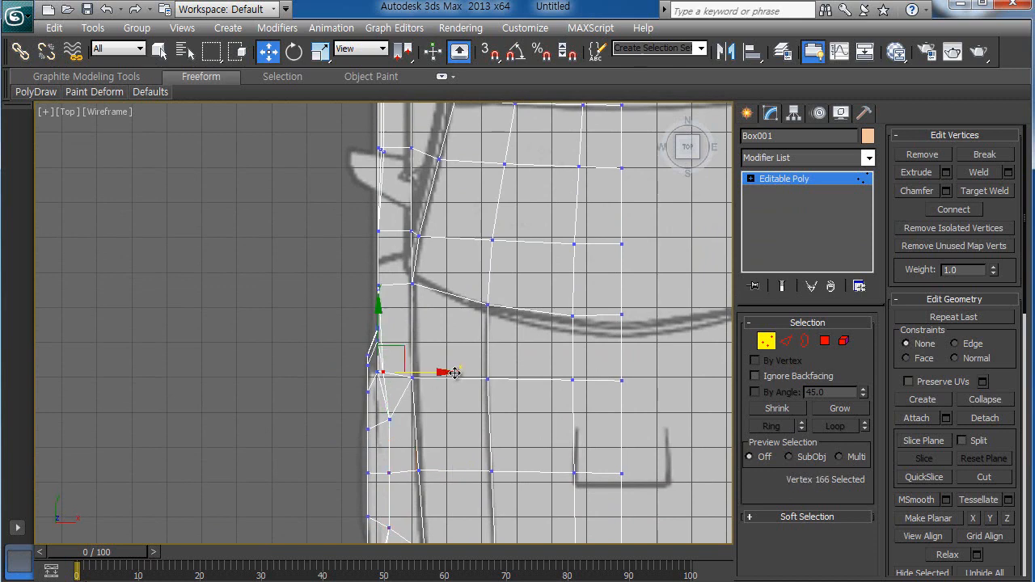
Step: Move the side vertex just ahead of the front arch's fender vertices slightly inward along X
middle_drag(432, 456, 440, 265)
scroll(418, 442, up, 3)
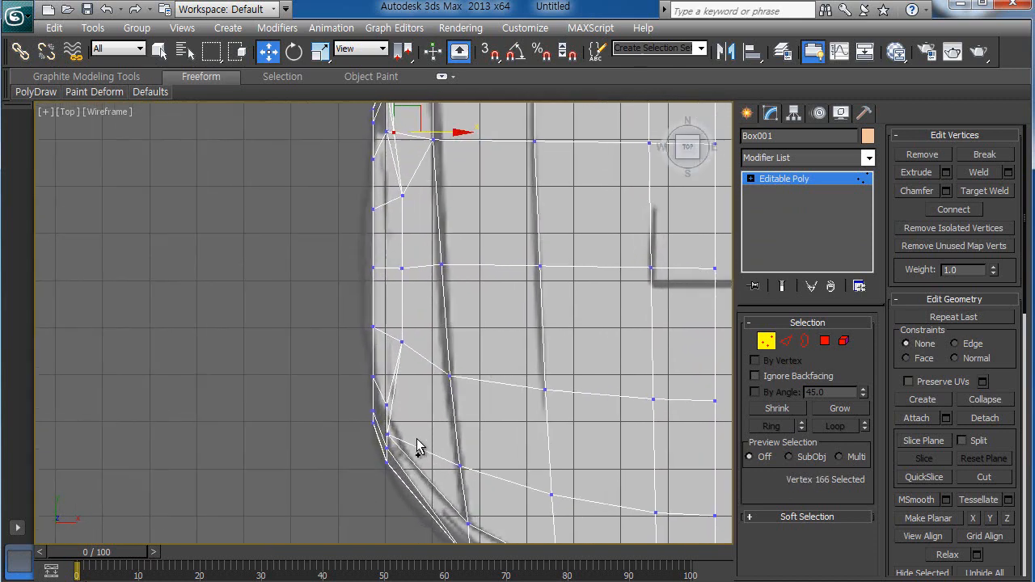
scroll(417, 447, up, 2)
click(388, 443)
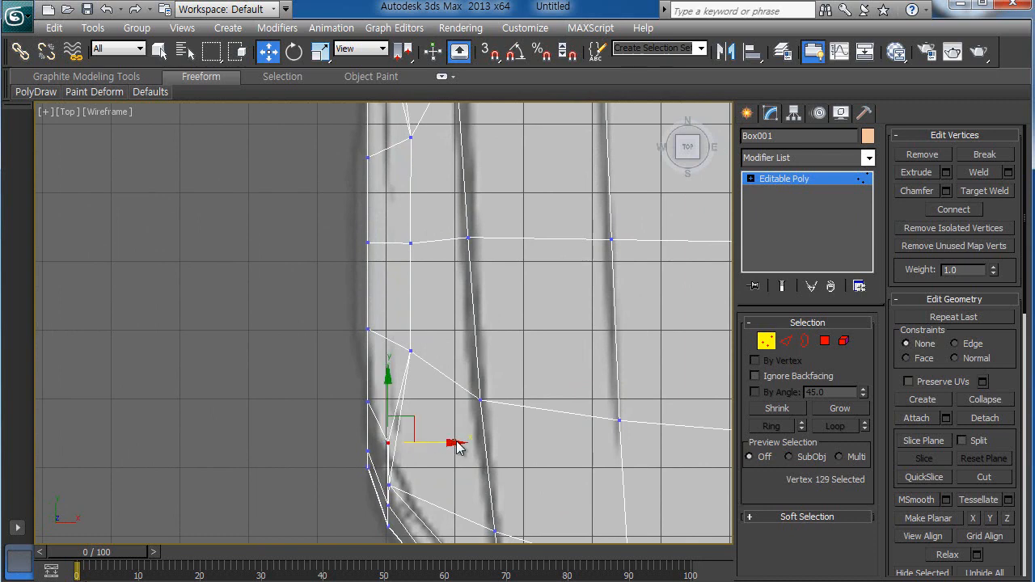
click(405, 455)
click(388, 443)
drag(452, 442, 457, 442)
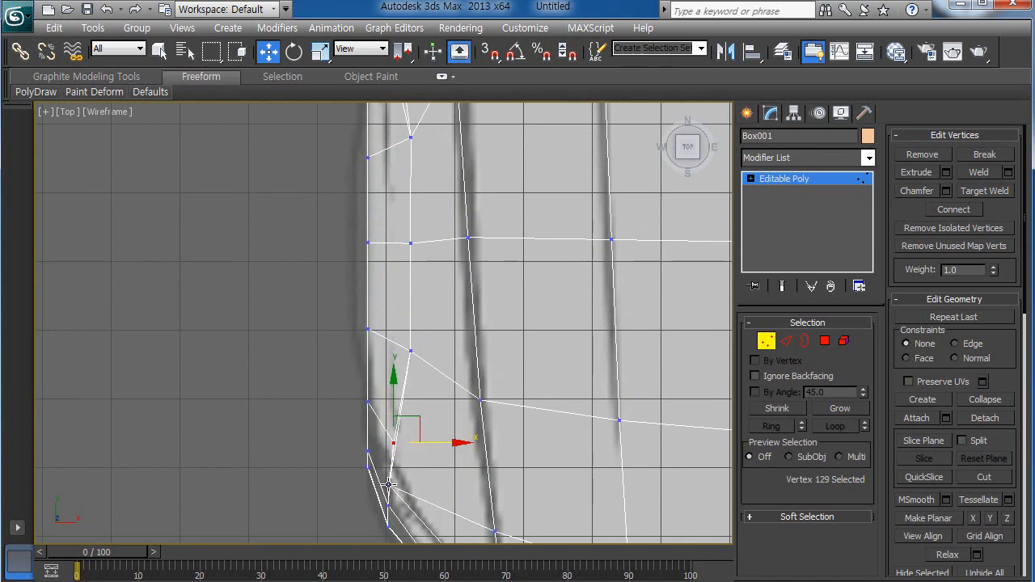
Step: Move the hood-side vertex near the front corner inward and slightly rearward in the top view
click(389, 484)
middle_drag(390, 482, 417, 411)
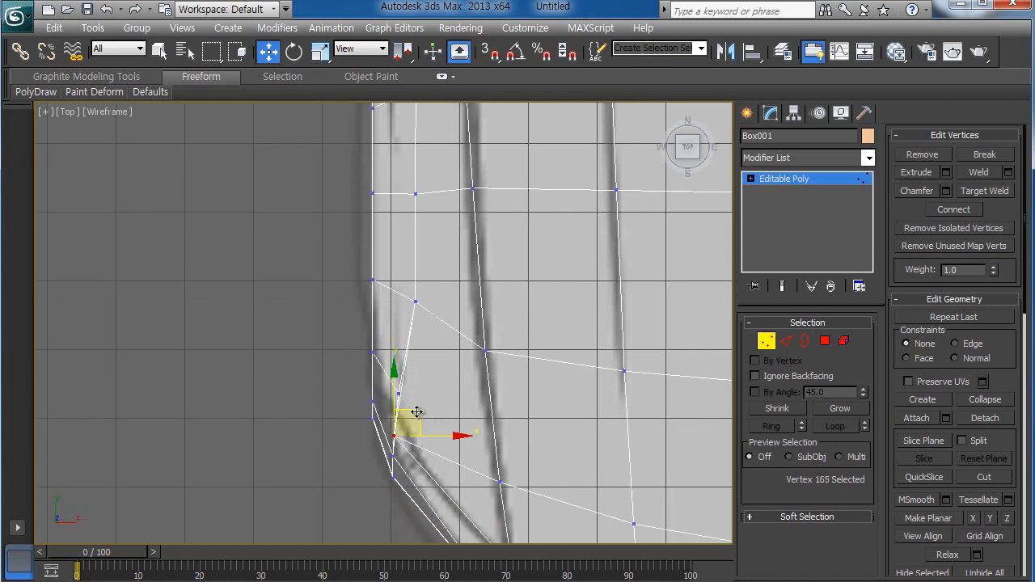
drag(417, 412, 431, 401)
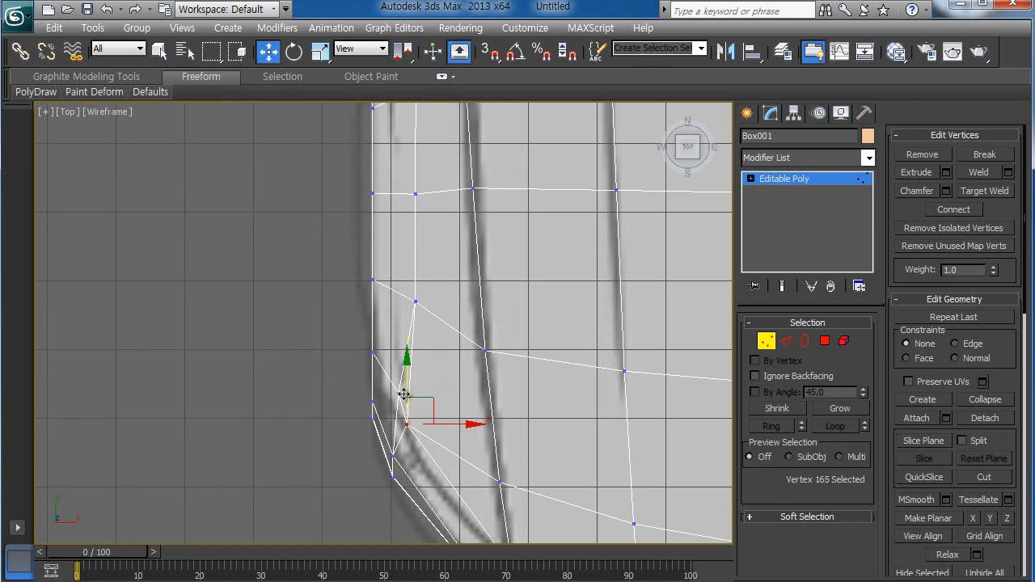
Step: Move the fender vertex near the front corner and the one behind it slightly outward along X in the top view
click(399, 395)
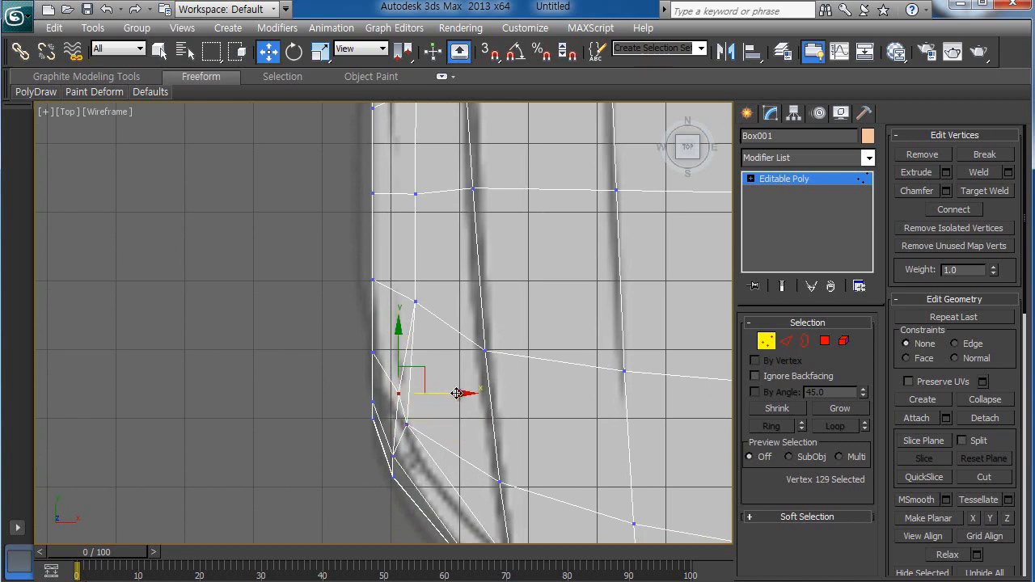
drag(457, 393, 454, 394)
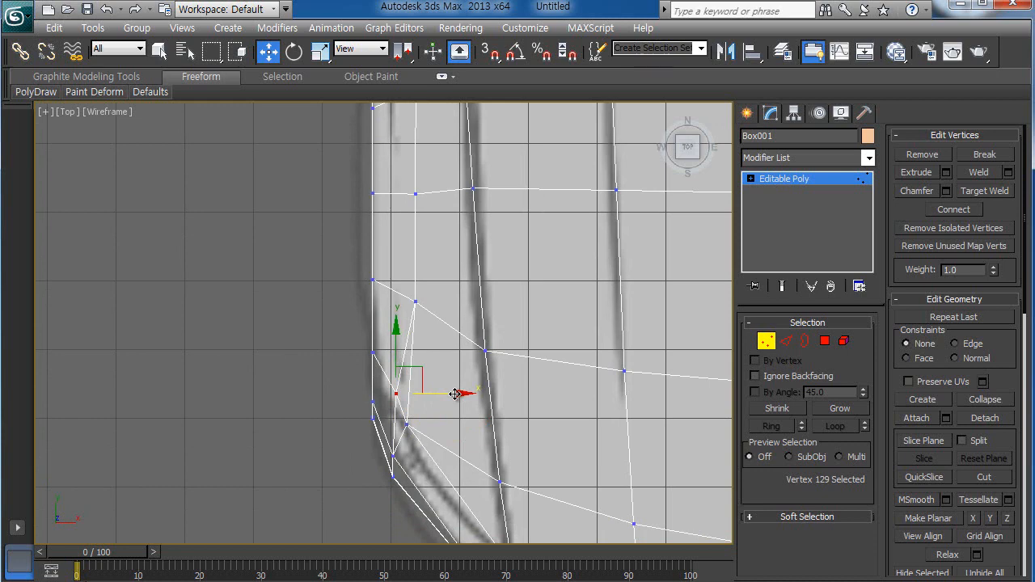
click(416, 301)
drag(483, 302, 477, 304)
Step: Move the fender vertex at the rear of the front wheel arch slightly outward along X
middle_drag(482, 339, 484, 537)
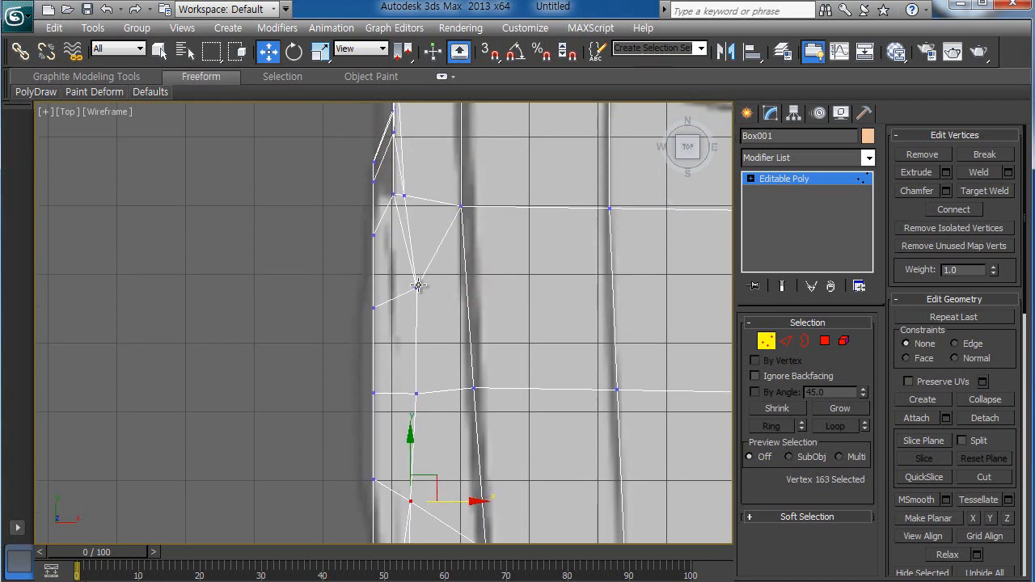
click(417, 288)
drag(474, 290, 473, 290)
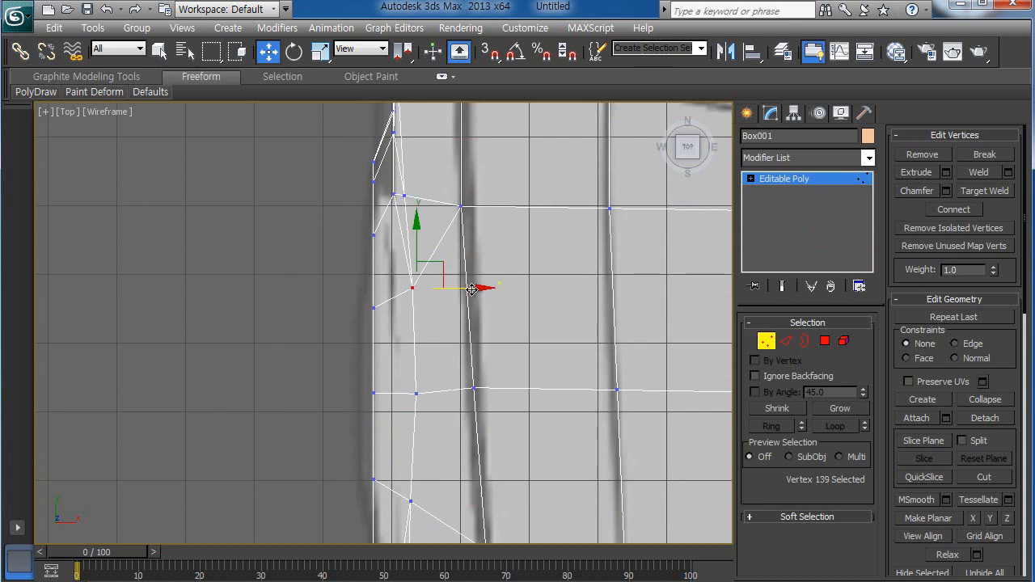
Step: Try to move the vertex at the fender's front corner slightly inward along X, and undo the move
middle_drag(447, 410, 446, 203)
middle_drag(447, 377, 446, 311)
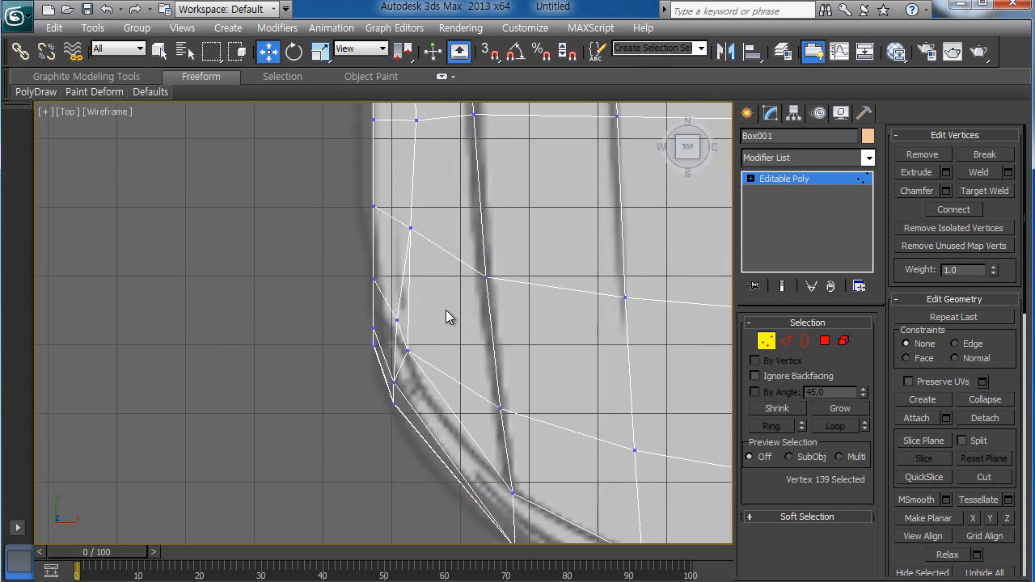
click(396, 381)
drag(458, 381, 463, 380)
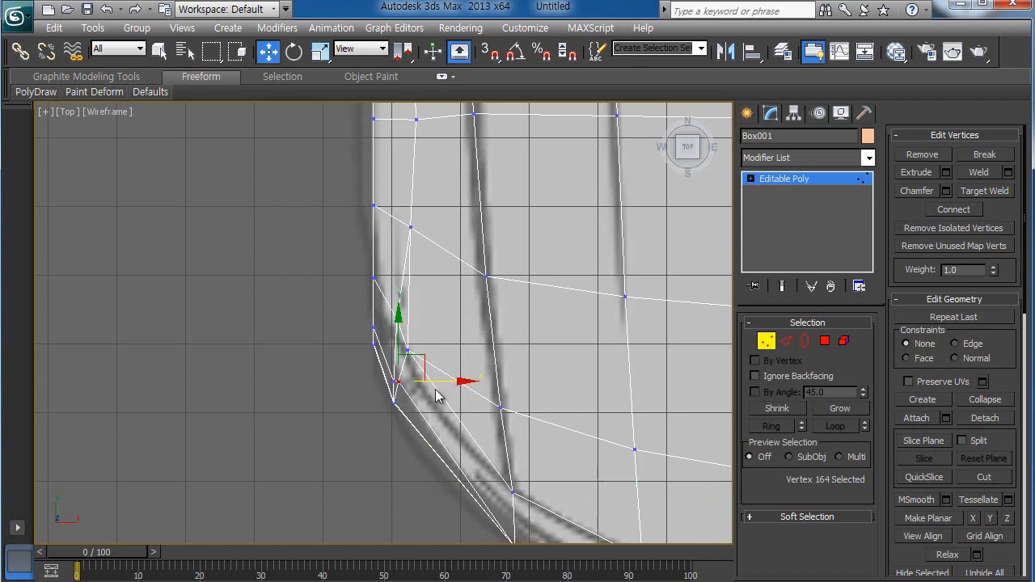
click(429, 403)
scroll(430, 400, up, 6)
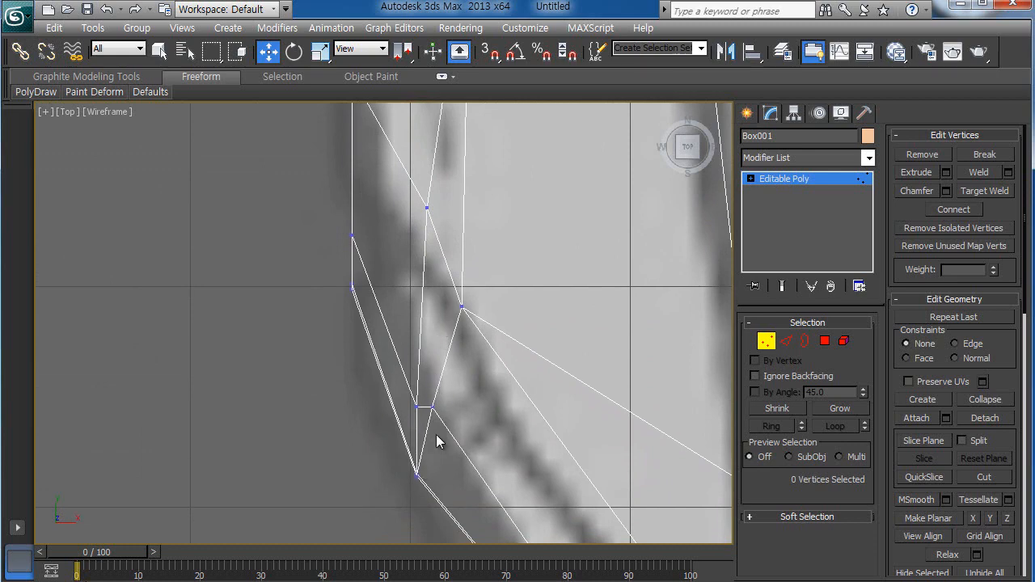
scroll(457, 407, down, 2)
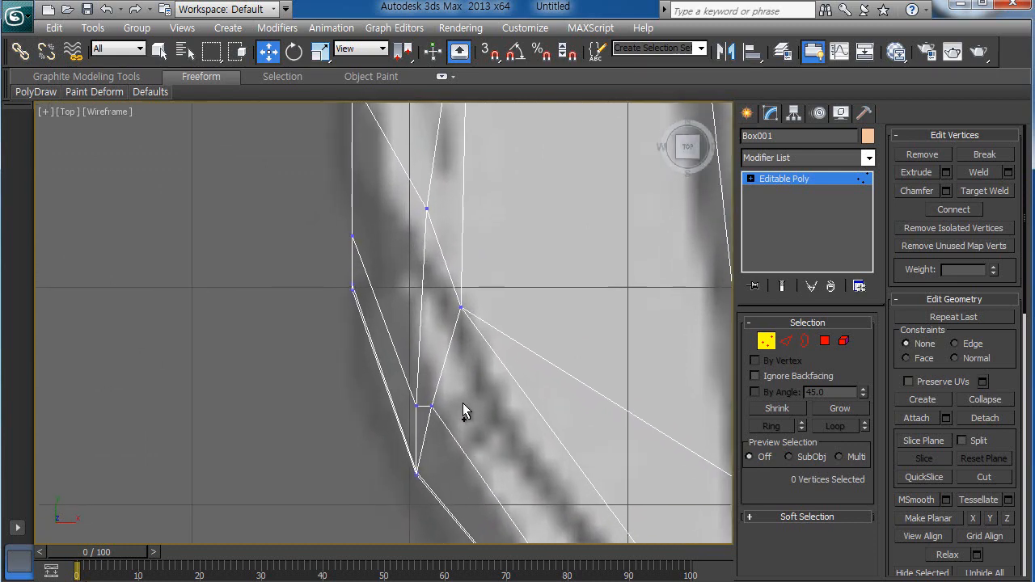
key(ctrl+z)
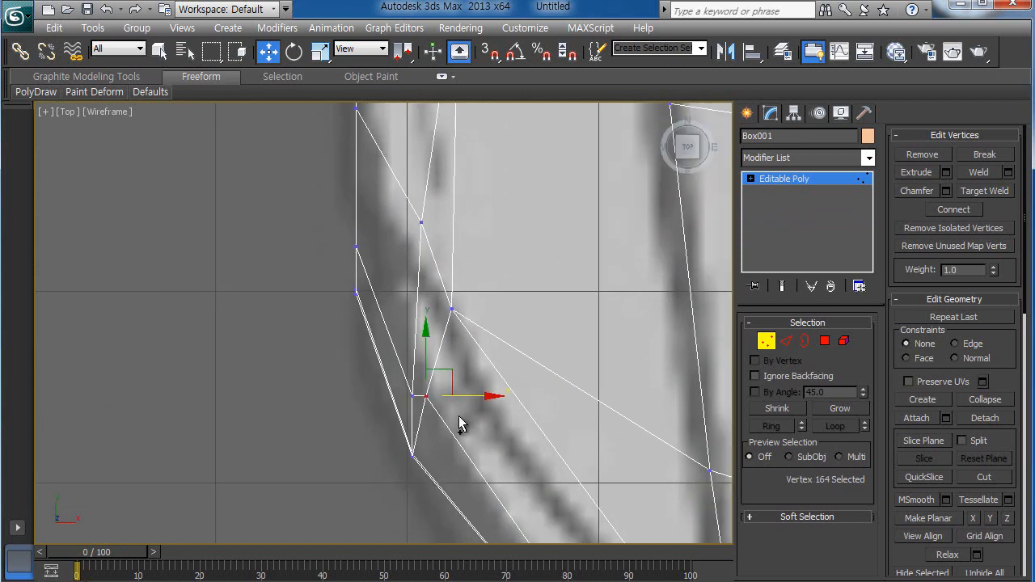
key(ctrl+z)
Step: Weld the overlapping vertices at the fender's front corner and move the welded vertex slightly inward along X
drag(394, 385, 459, 429)
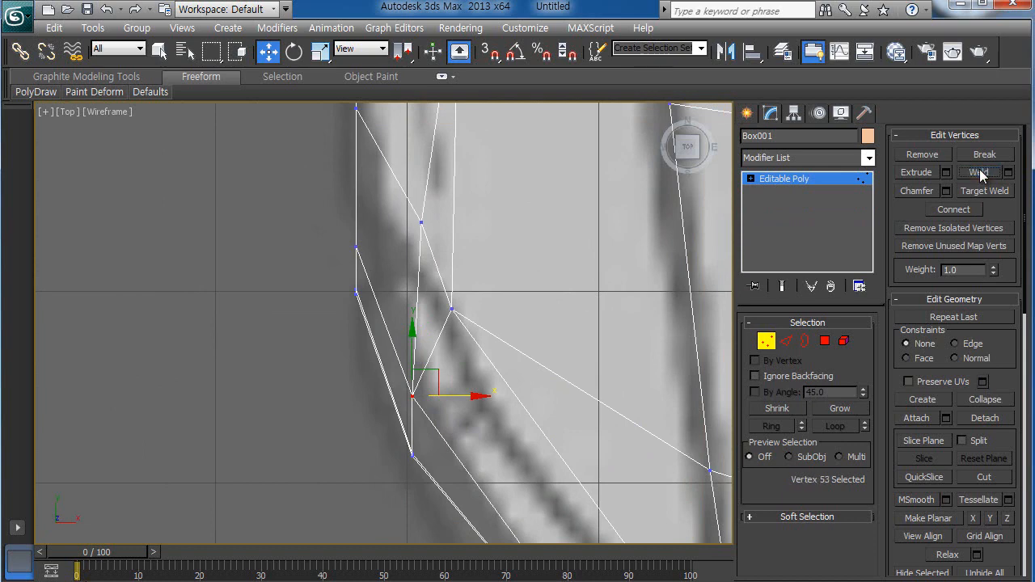
click(454, 418)
click(412, 396)
drag(479, 397, 484, 396)
key(ctrl+z)
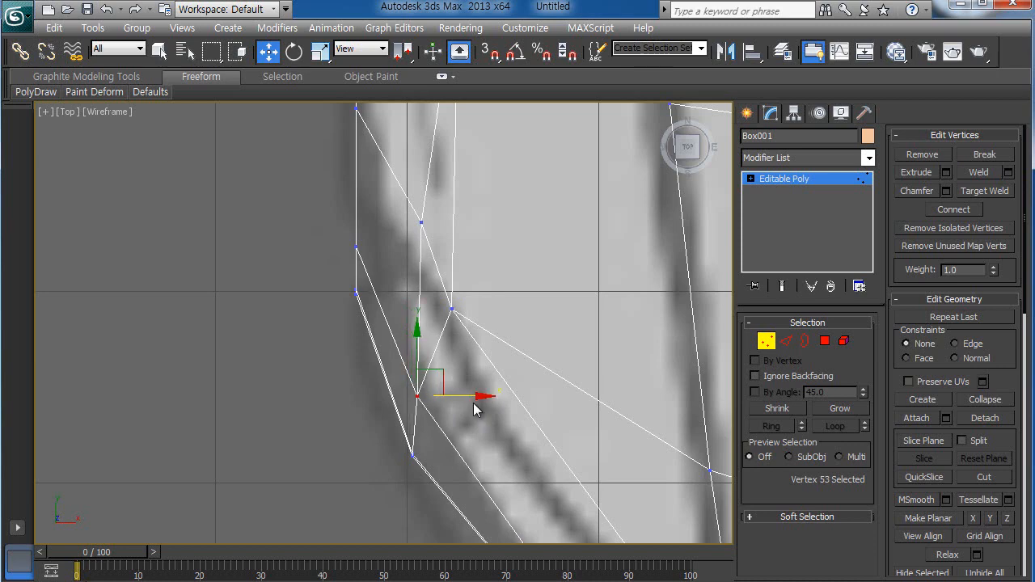
Step: Move the corner vertices just ahead of the welded vertex slightly inward along X to line up with it
click(414, 457)
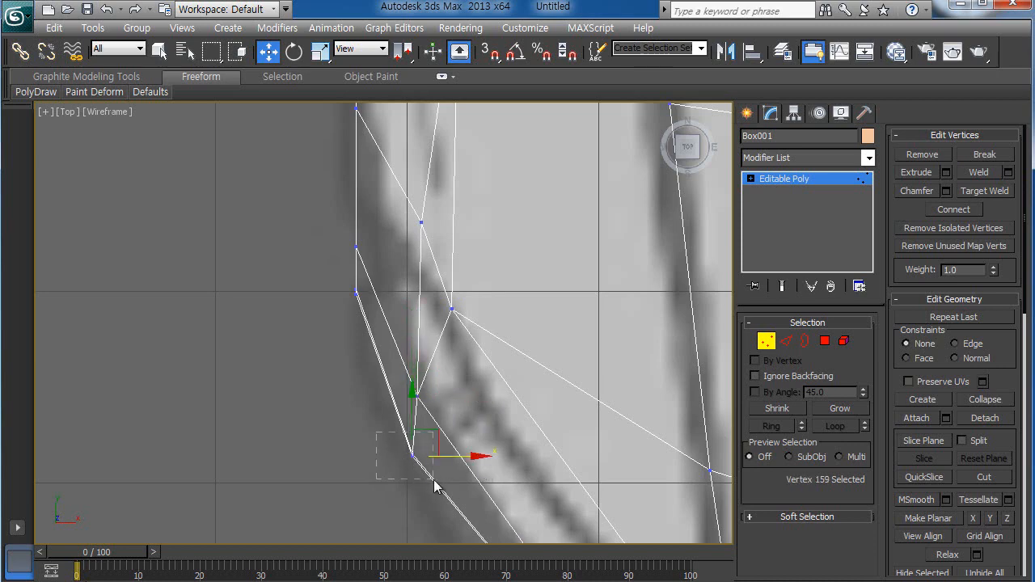
drag(476, 456, 483, 457)
click(479, 431)
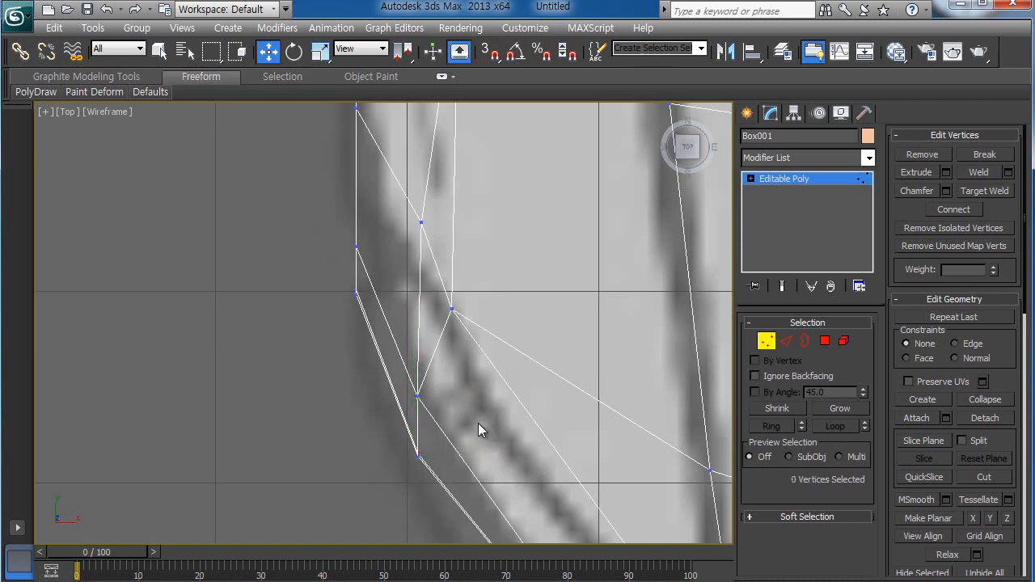
Step: Move the outer fender vertex behind the welded corner vertex slightly outward along X, keeping its Y position
click(451, 308)
scroll(502, 358, down, 4)
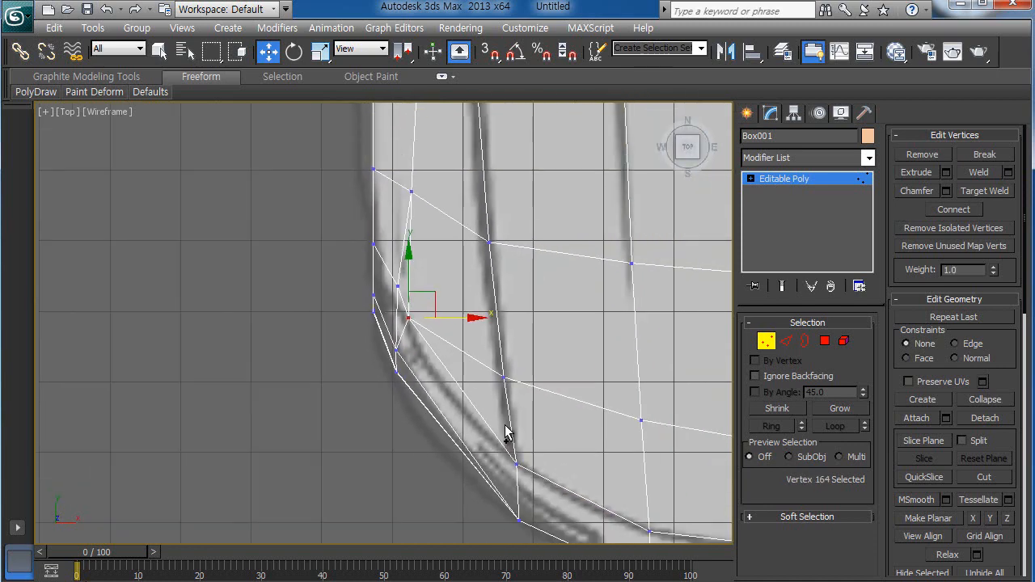
scroll(505, 422, up, 4)
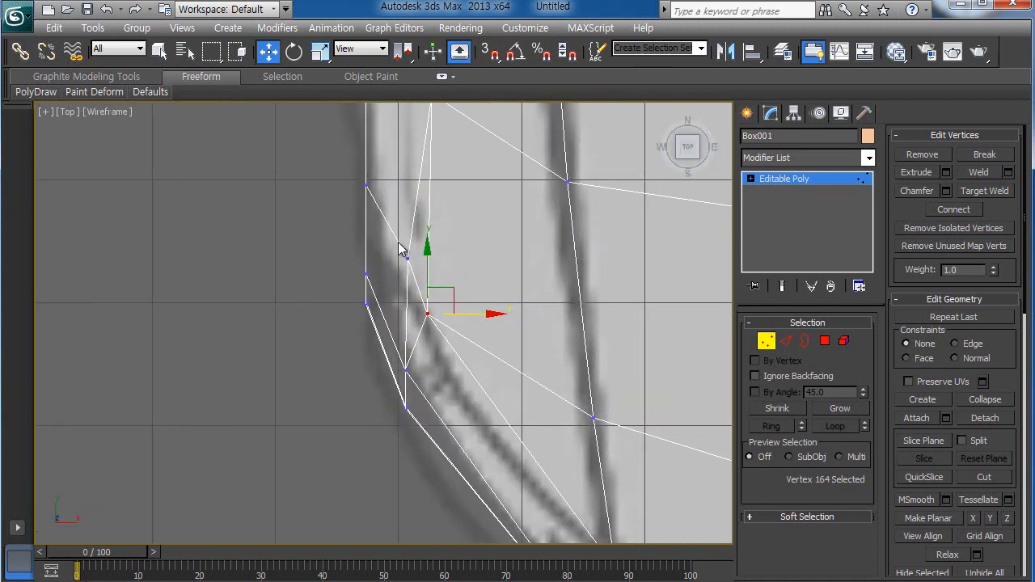
click(406, 257)
drag(473, 258, 470, 258)
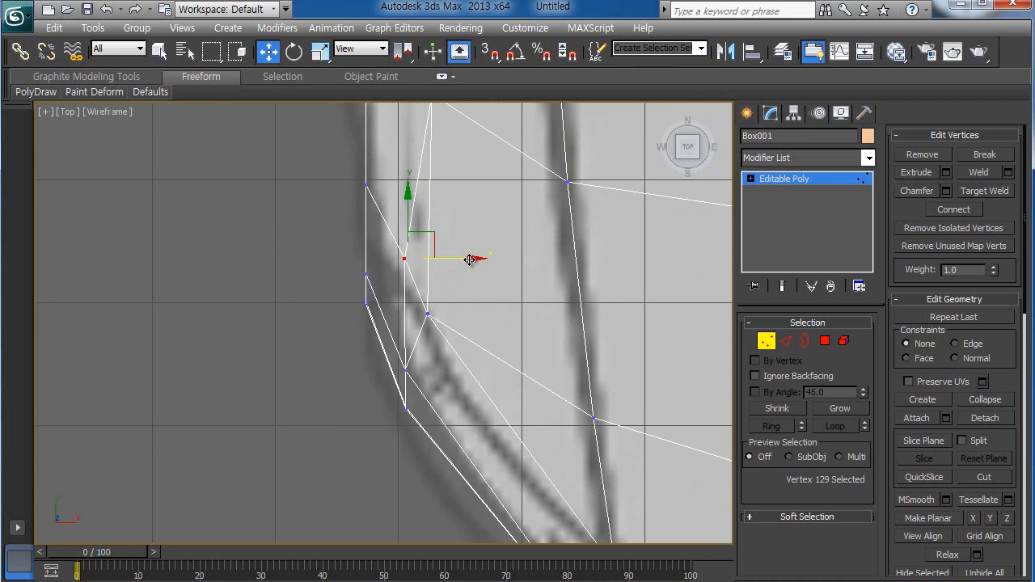
drag(405, 193, 405, 200)
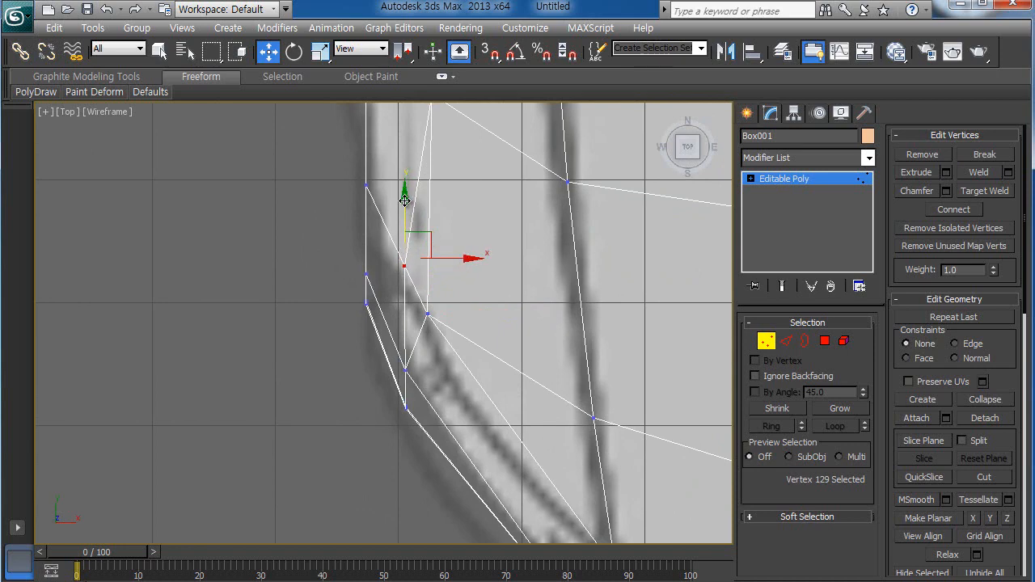
key(ctrl+z)
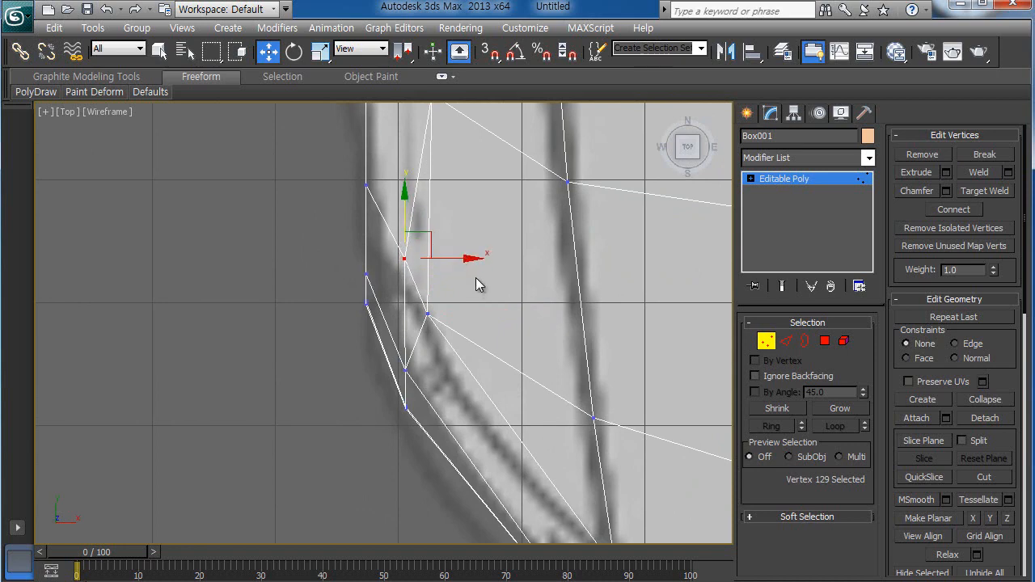
Step: Move the hood-side vertex just behind the welded corner vertex slightly inward along X
click(427, 314)
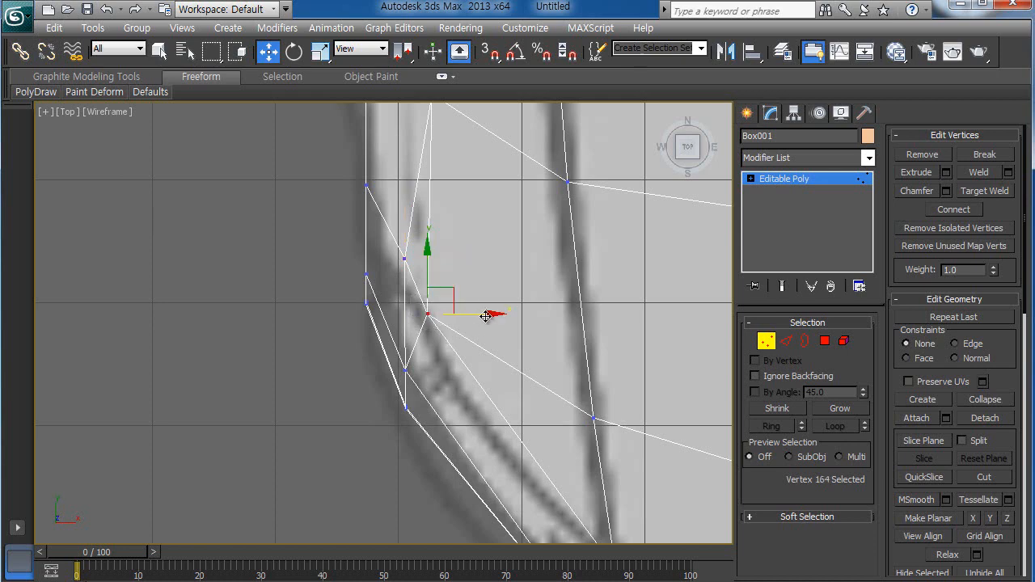
drag(487, 315, 492, 315)
click(504, 359)
Step: Move the body vertices above the rear wheel arch inward along X, shifting the middle pair slightly further than the rest
scroll(512, 405, down, 3)
scroll(513, 437, down, 3)
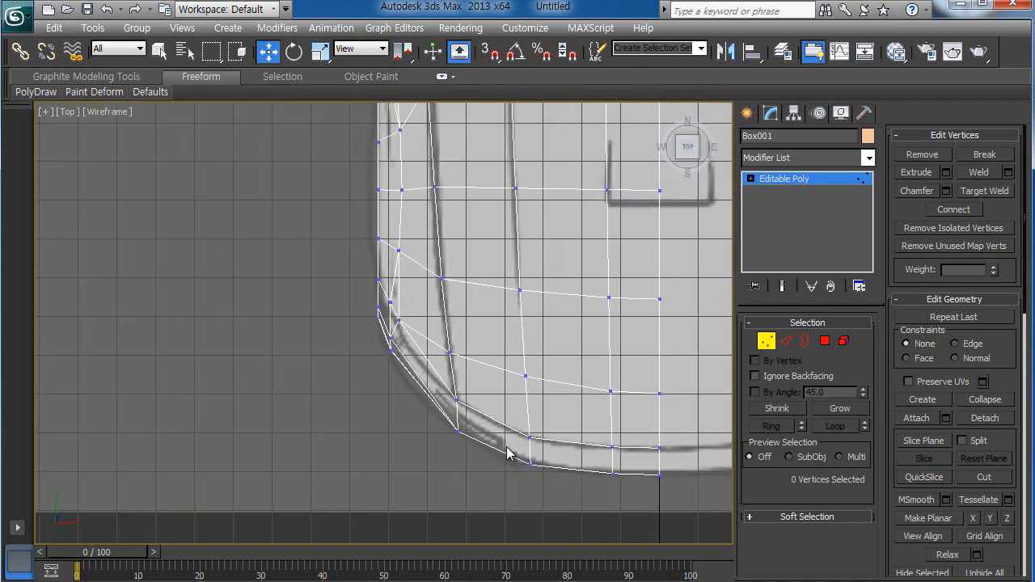
middle_drag(487, 370, 485, 500)
middle_drag(459, 278, 458, 446)
mouse_move(465, 284)
middle_down()
mouse_move(479, 367)
mouse_move(462, 355)
mouse_move(462, 434)
middle_up()
middle_drag(453, 193, 454, 356)
middle_drag(437, 228, 441, 425)
middle_drag(437, 258, 438, 430)
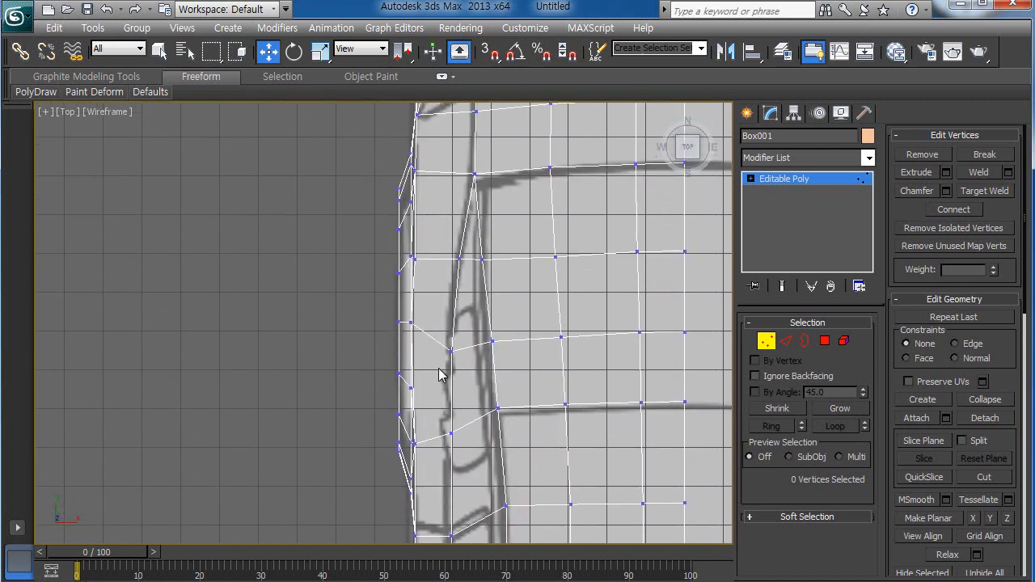
scroll(441, 344, up, 3)
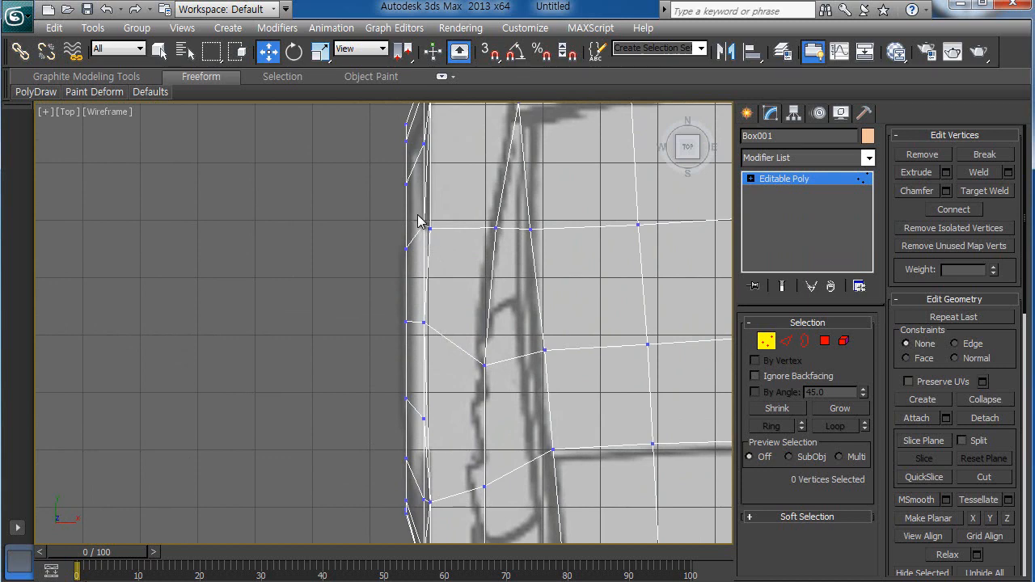
click(422, 225)
ctrl+click(422, 320)
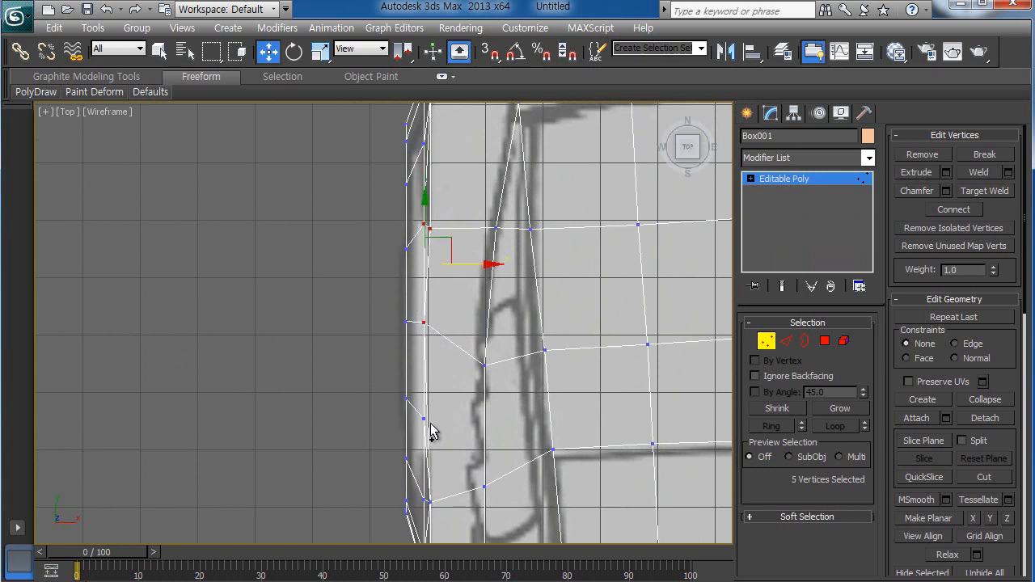
ctrl+click(427, 424)
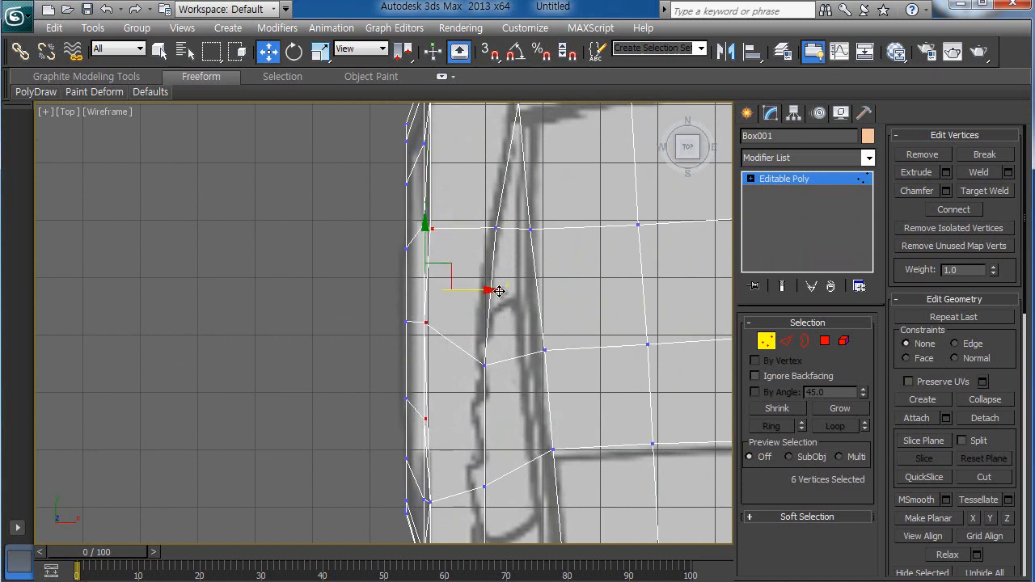
drag(499, 292, 506, 292)
drag(426, 316, 500, 323)
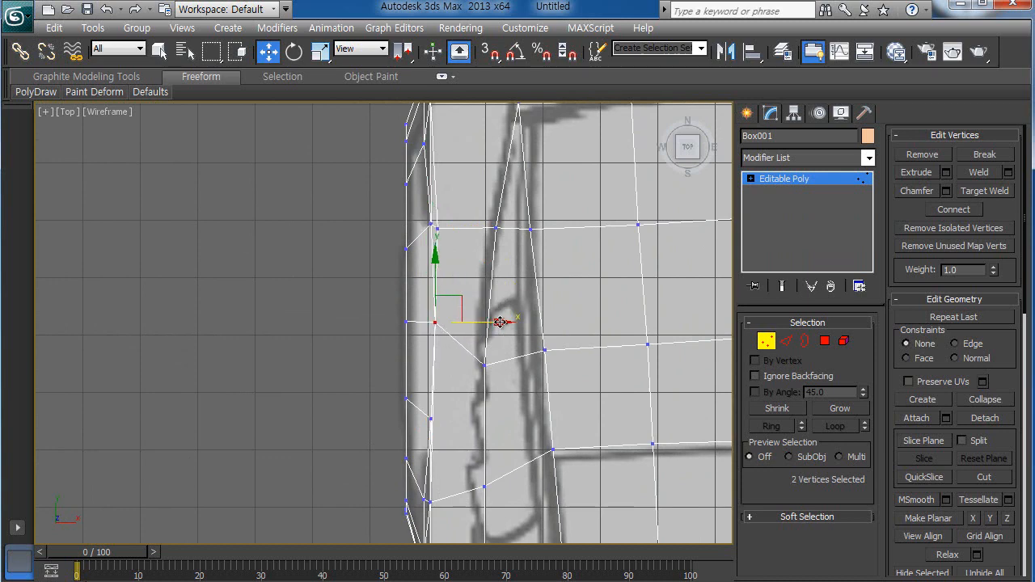
Step: Inspect the hood, front fender and body side from several angles in the maximized perspective view
scroll(502, 388, down, 4)
key(alt+w)
right_click(487, 407)
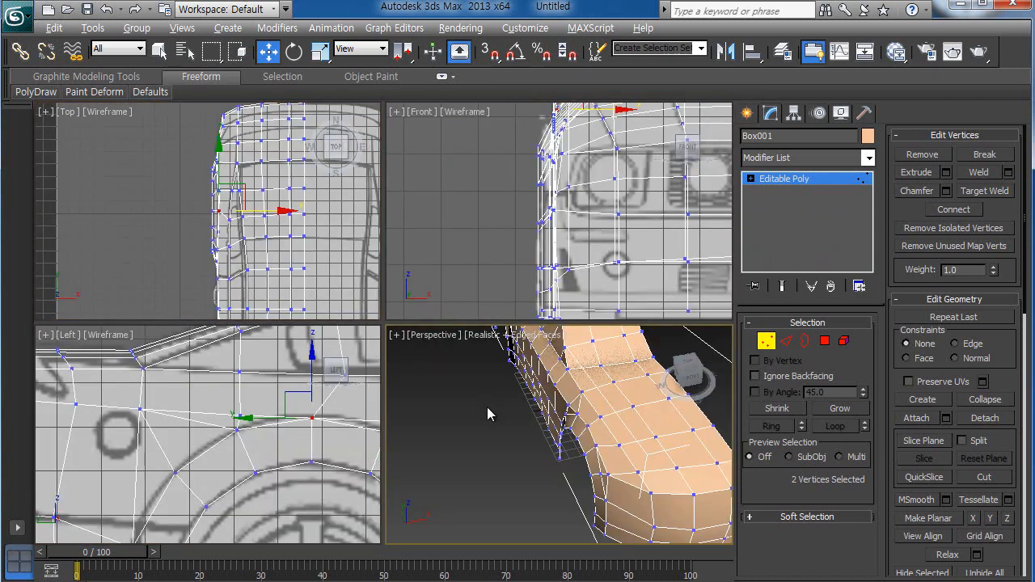
key(alt+w)
mouse_move(462, 389)
alt+middle_down()
mouse_move(427, 376)
mouse_move(446, 381)
alt+middle_up()
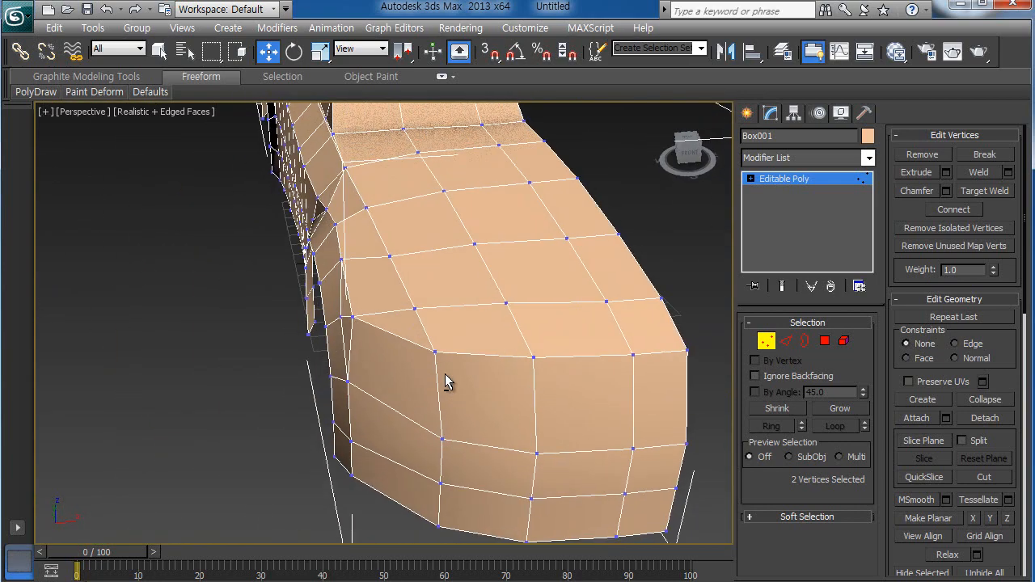
mouse_move(396, 343)
alt+middle_down()
mouse_move(428, 296)
mouse_move(446, 324)
mouse_move(400, 339)
mouse_move(399, 353)
mouse_move(385, 344)
alt+middle_up()
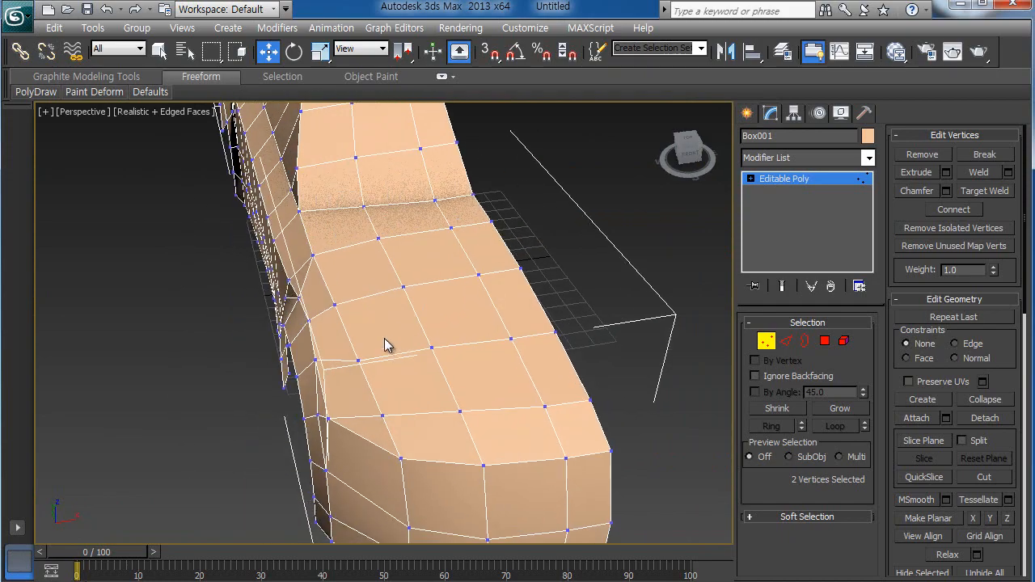
alt+middle_drag(337, 393, 554, 405)
click(387, 322)
middle_drag(394, 408, 678, 385)
scroll(402, 389, up, 2)
scroll(477, 348, down, 2)
scroll(474, 439, down, 2)
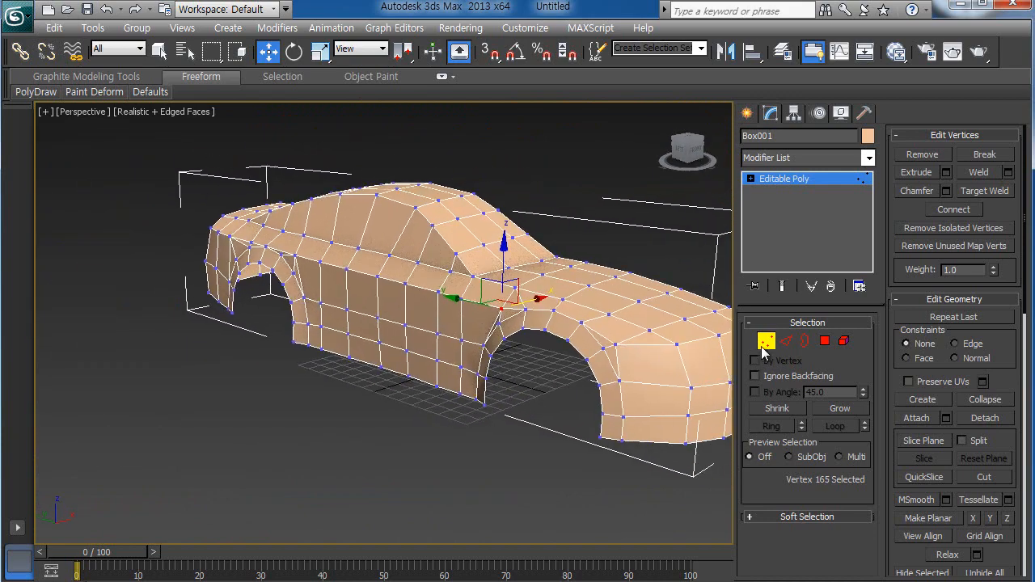
Step: Leave vertex editing, deselect the car body and examine its shading from the side and front
click(765, 343)
click(555, 405)
scroll(552, 402, down, 4)
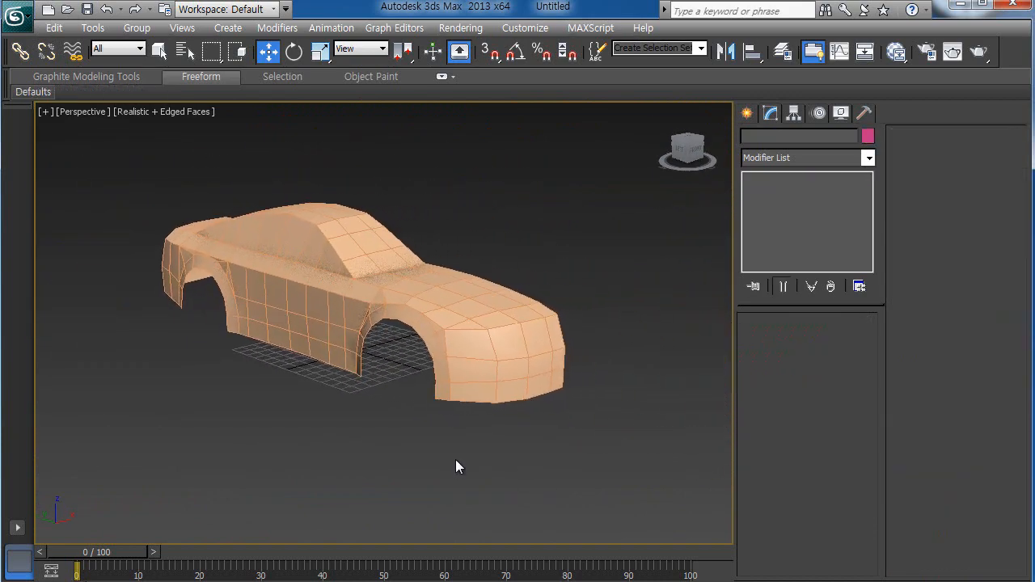
alt+middle_drag(457, 467, 527, 429)
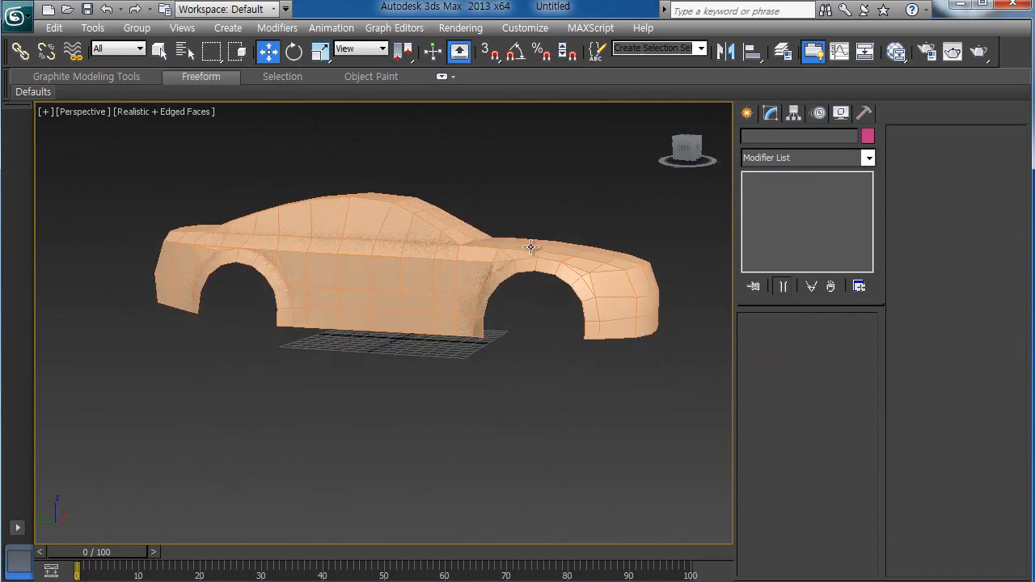
alt+middle_drag(520, 358, 495, 402)
Step: Select all polygons of the car body, clear their smoothing groups and auto-smooth them at 45, leaving the body deselected
click(464, 335)
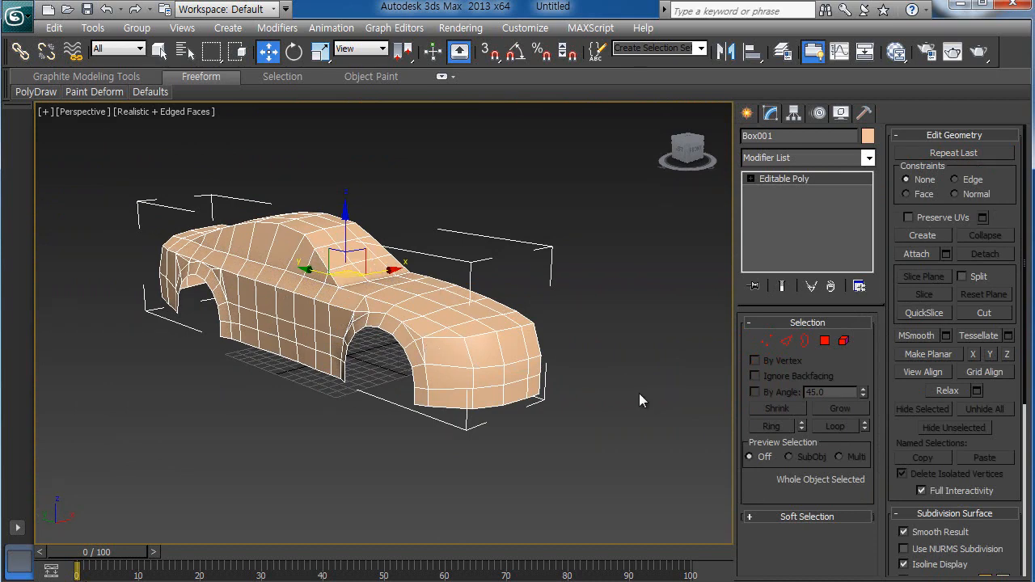
click(825, 343)
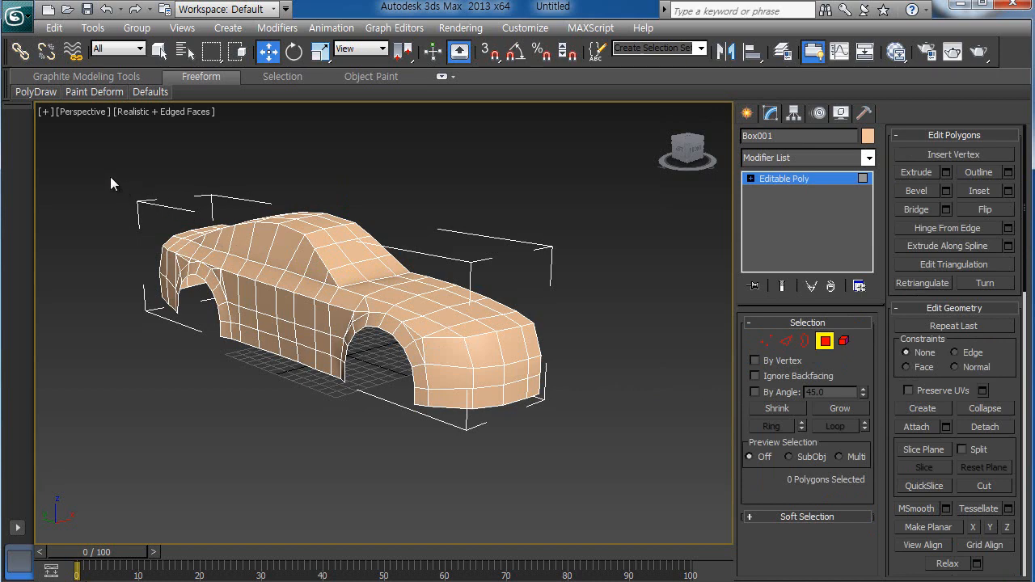
drag(111, 179, 548, 411)
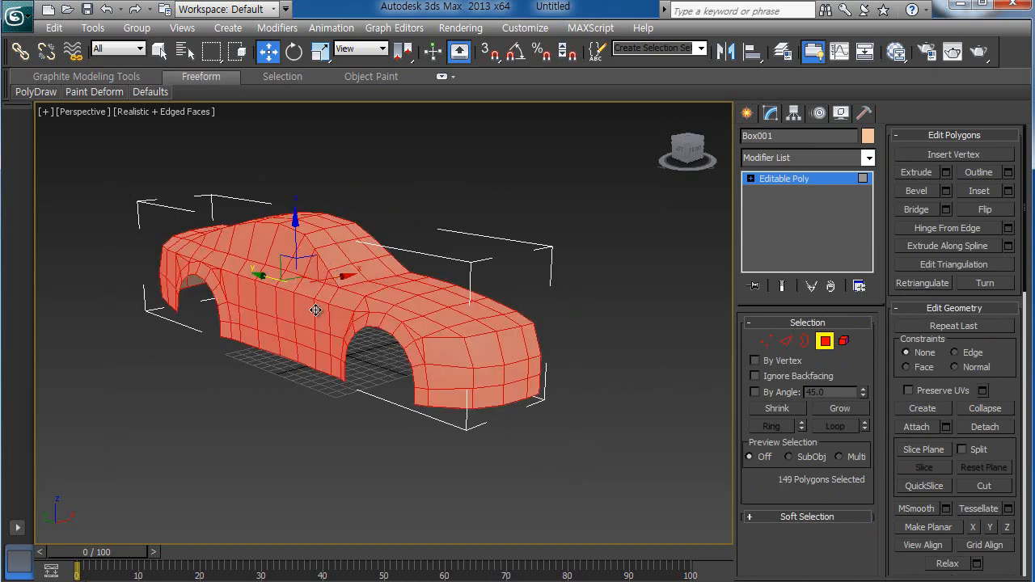
alt+middle_drag(447, 360, 472, 381)
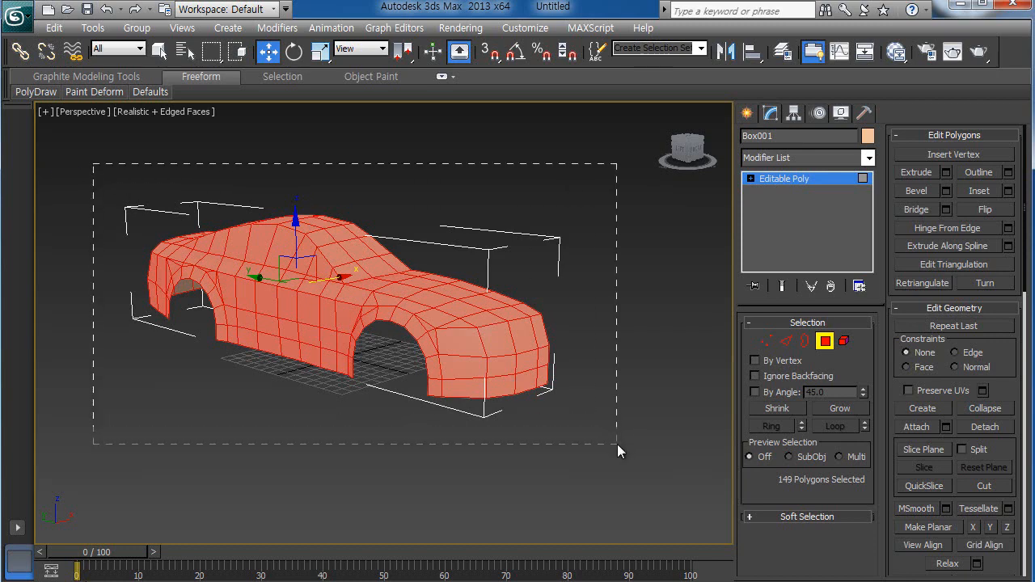
scroll(895, 395, down, 5)
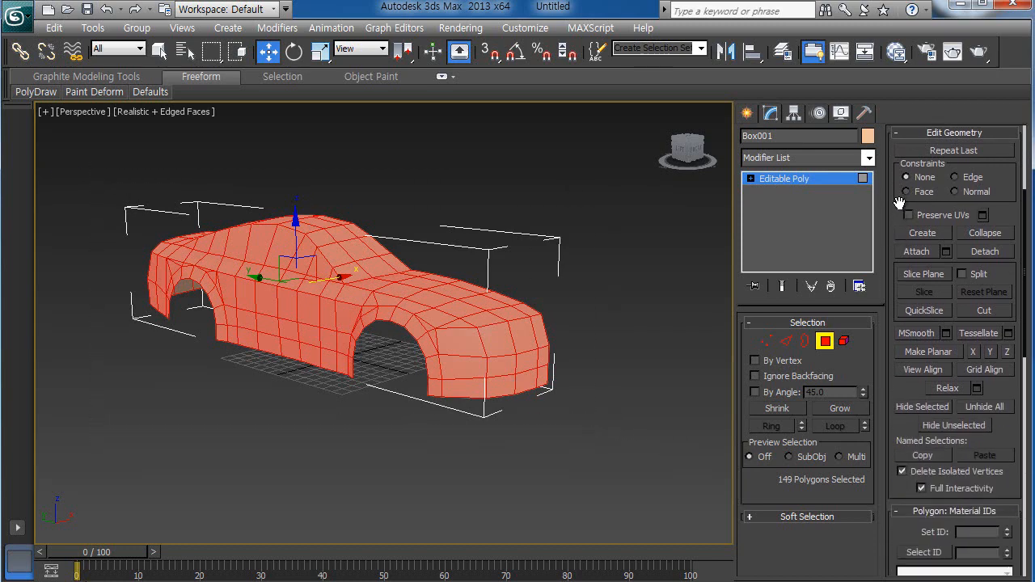
scroll(894, 440, down, 5)
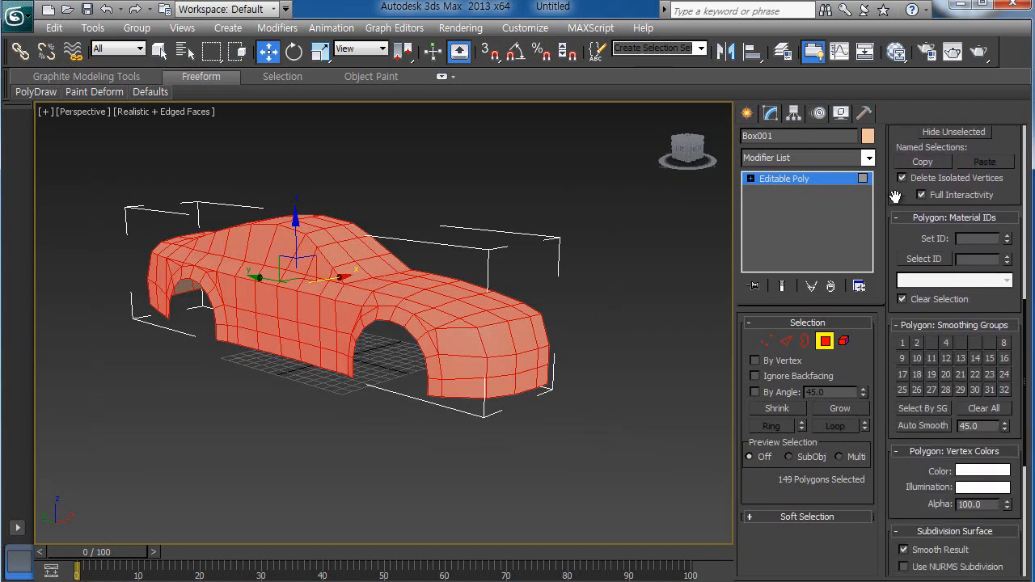
click(981, 402)
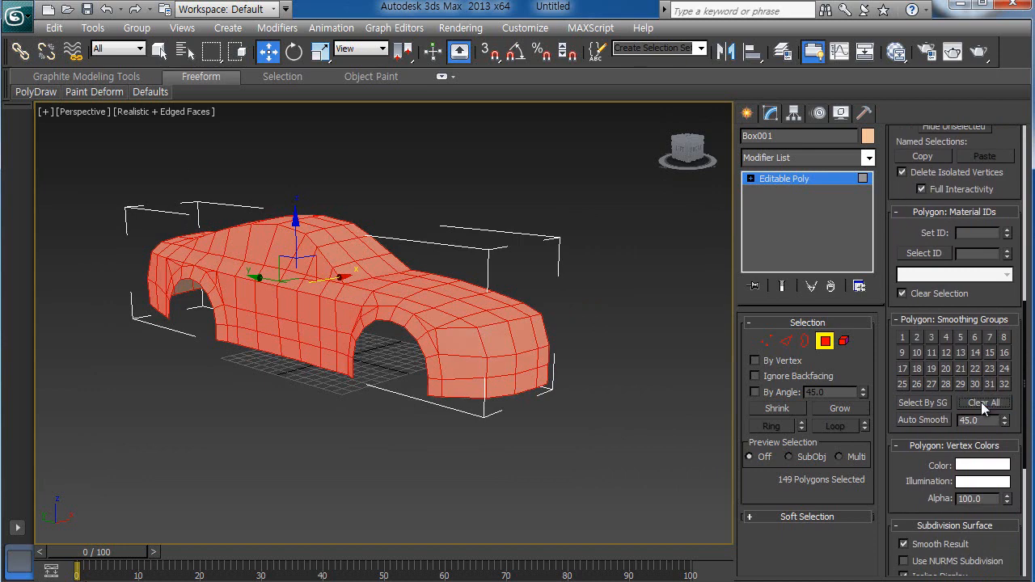
click(921, 419)
click(660, 413)
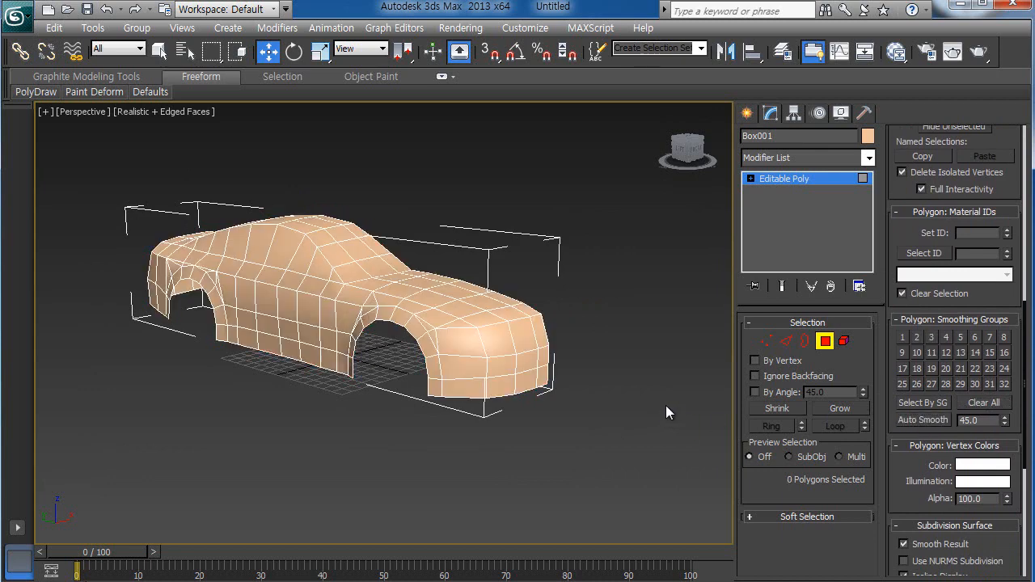
click(824, 342)
click(649, 378)
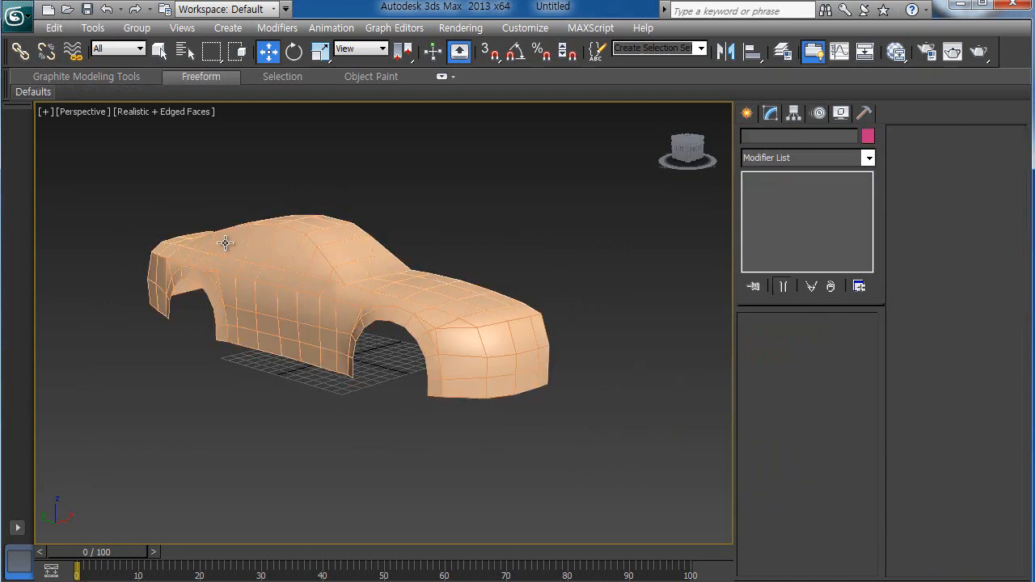
Step: Hide the edged faces in the perspective view and inspect the shading around the rear wheel arch
click(138, 111)
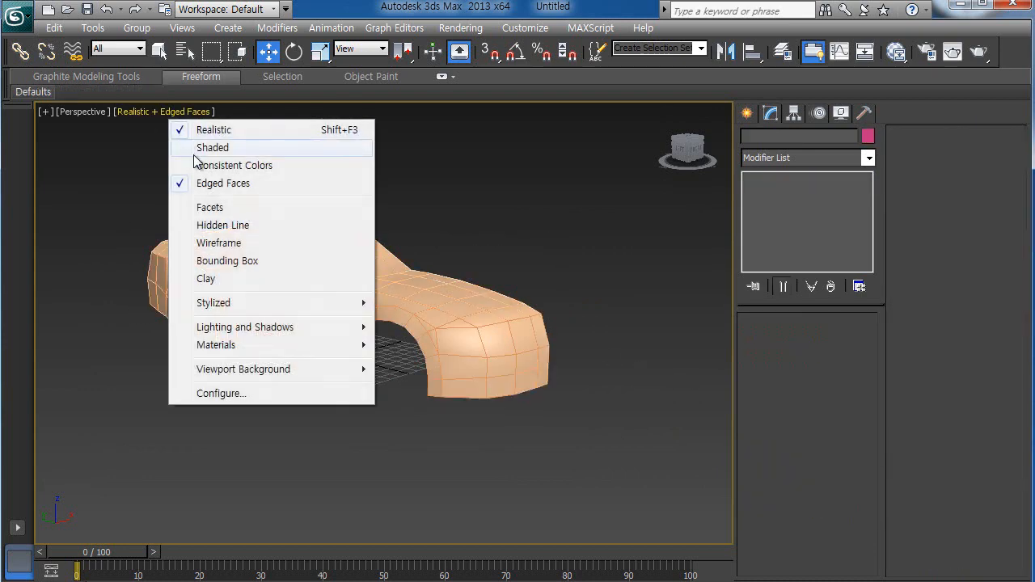
click(204, 185)
alt+middle_drag(402, 360, 530, 363)
ctrl+alt+middle_drag(351, 360, 377, 127)
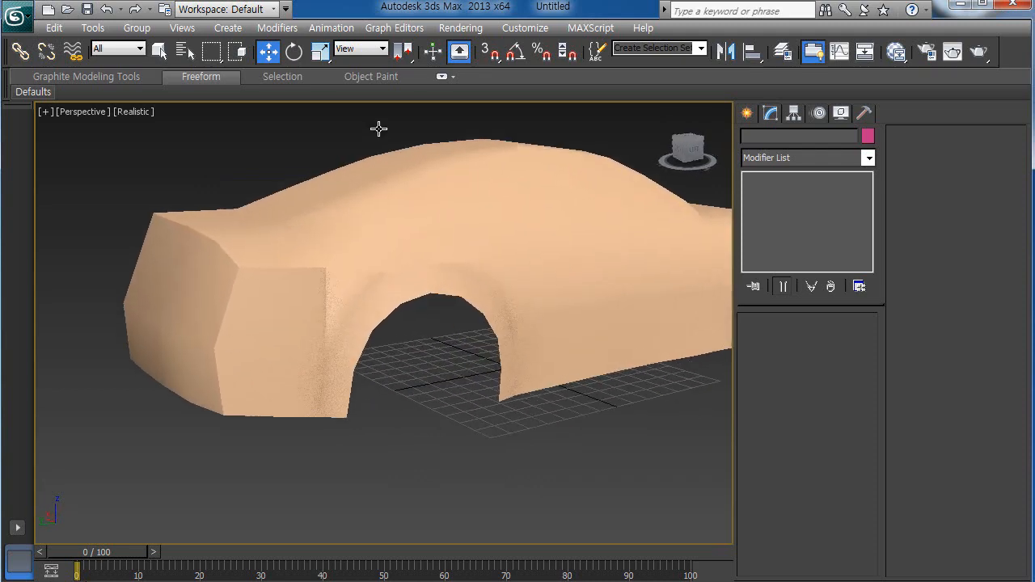
scroll(354, 262, up, 2)
Step: Move the body vertex at the upper corner between the rear bumper side and the rear wheel arch slightly down
click(337, 275)
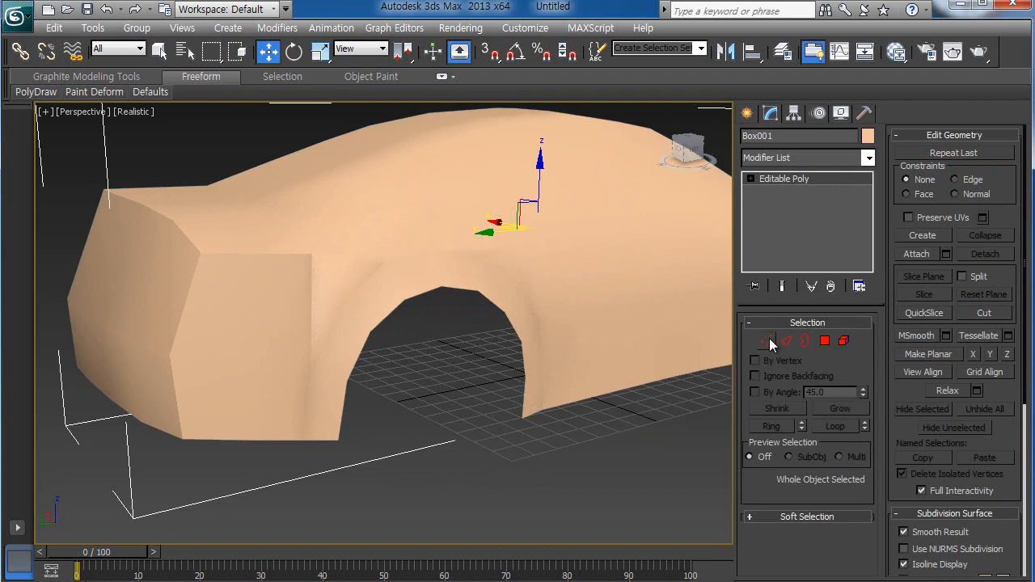
click(766, 340)
alt+middle_drag(366, 299, 348, 280)
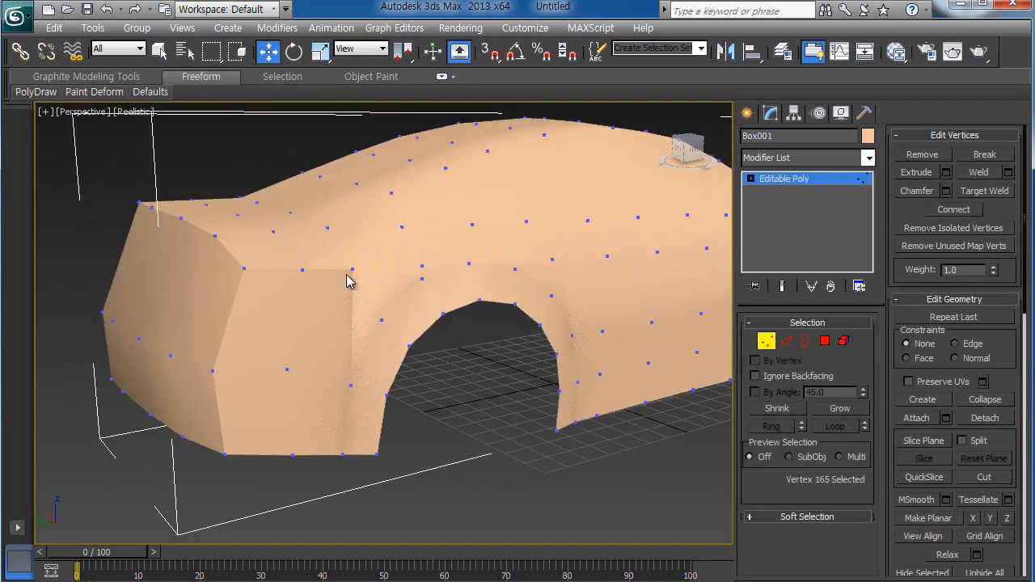
click(354, 268)
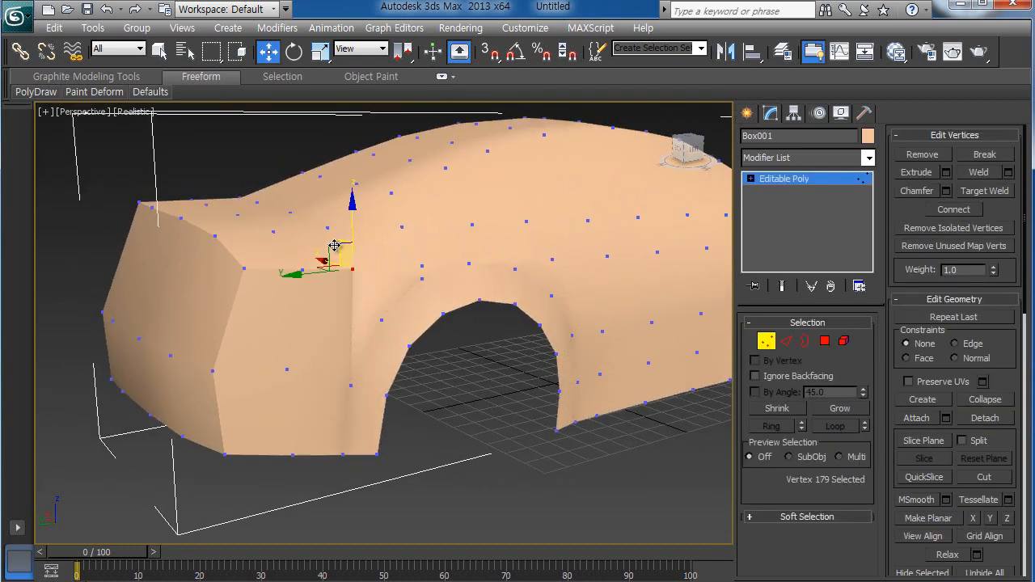
mouse_move(332, 246)
mouse_down()
mouse_move(332, 270)
mouse_move(332, 262)
mouse_up()
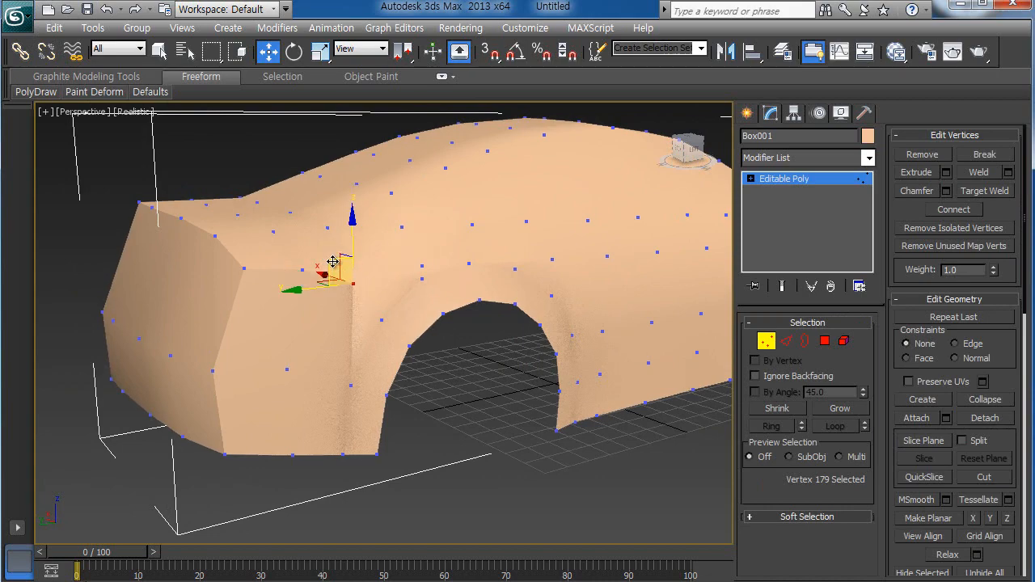
Step: Show the edged faces again and examine the rear corner of the body from behind and above
alt+middle_drag(437, 372, 384, 402)
click(142, 117)
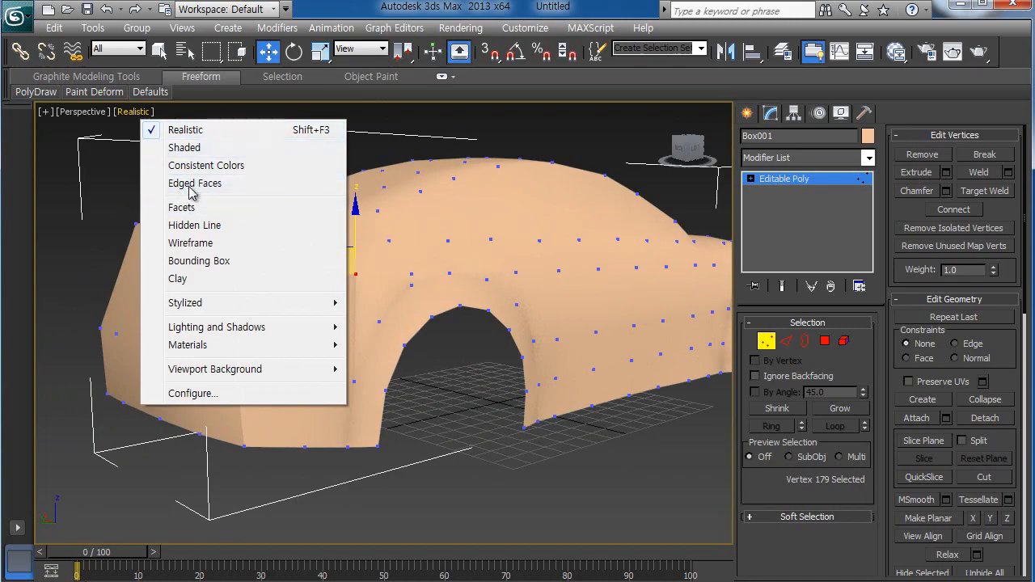
click(186, 145)
alt+middle_drag(378, 401, 414, 435)
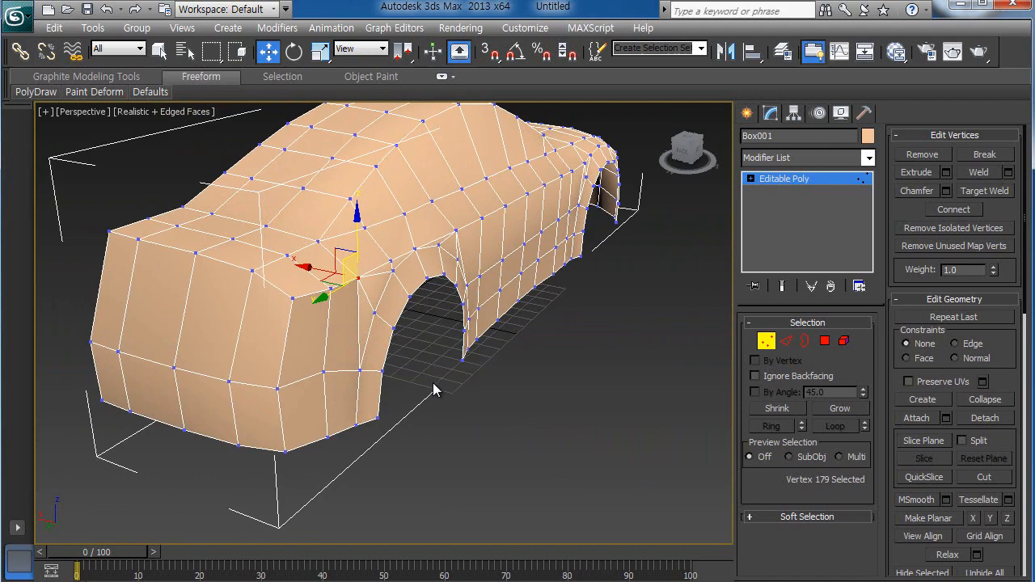
alt+middle_drag(417, 365, 510, 450)
Step: In the top view, move the three rear shoulder vertices along the body's outer edge slightly inward along X
key(alt+w)
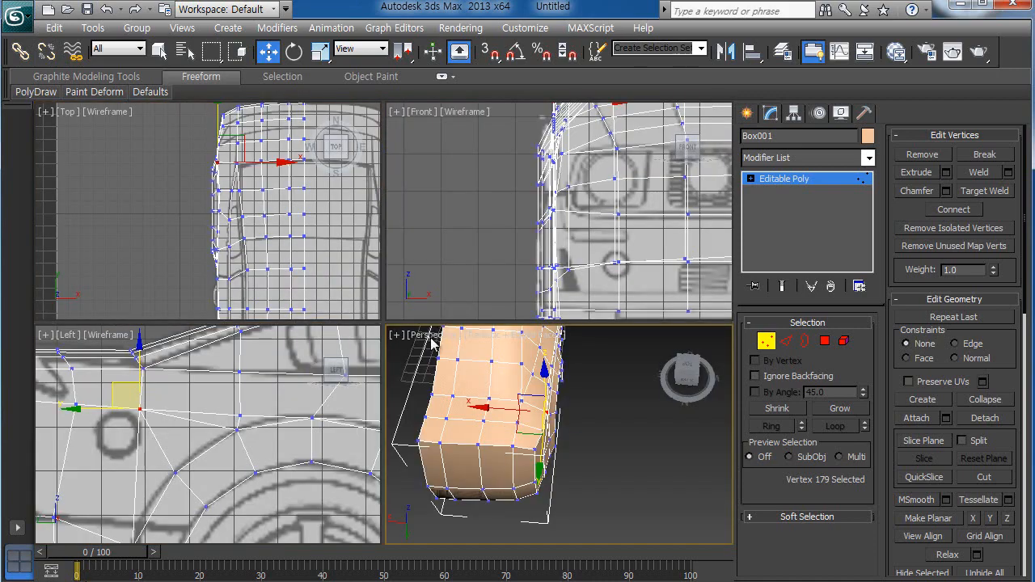
key(alt+w)
scroll(401, 340, up, 4)
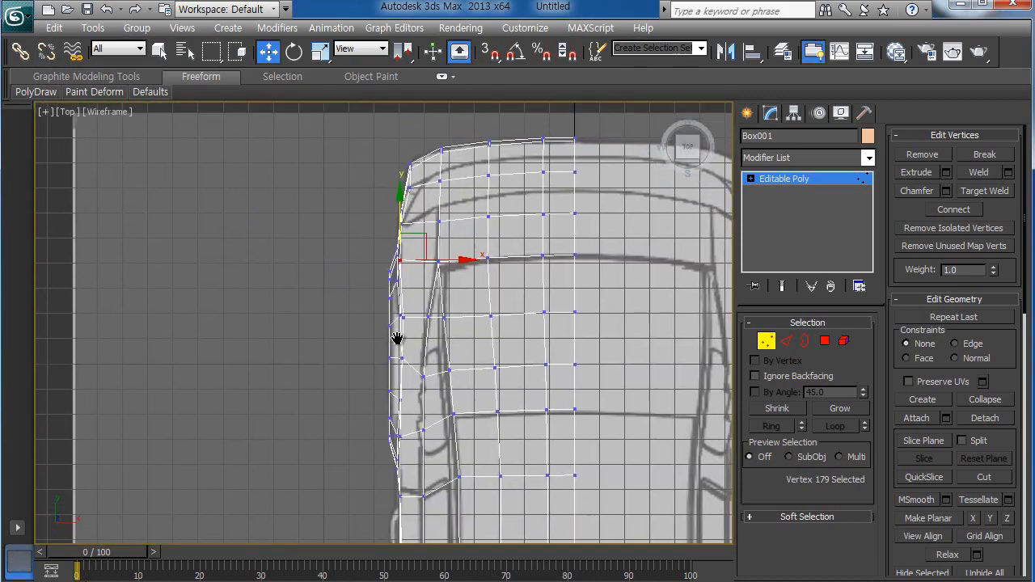
middle_drag(410, 324, 360, 323)
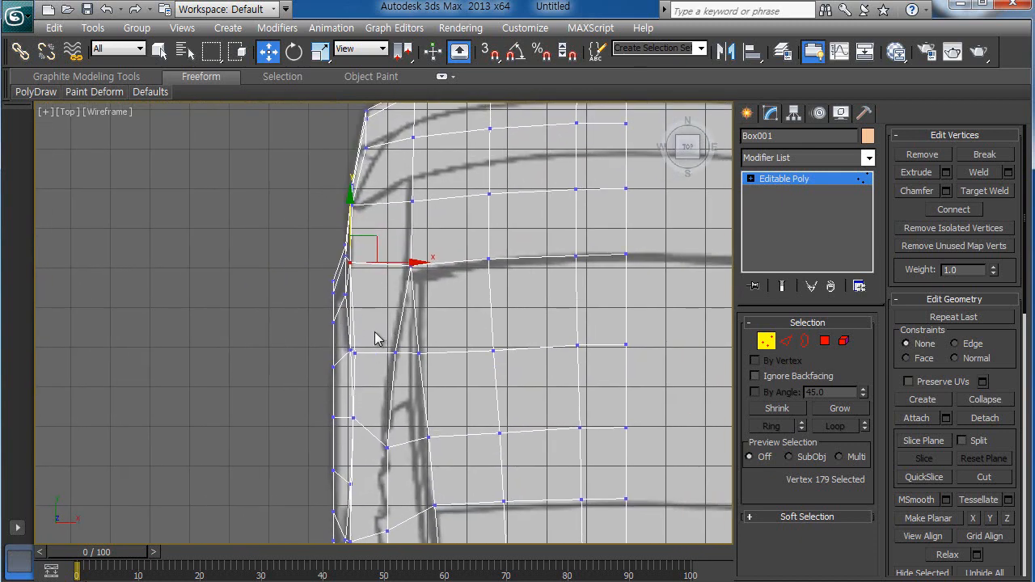
ctrl+click(355, 207)
ctrl+click(365, 148)
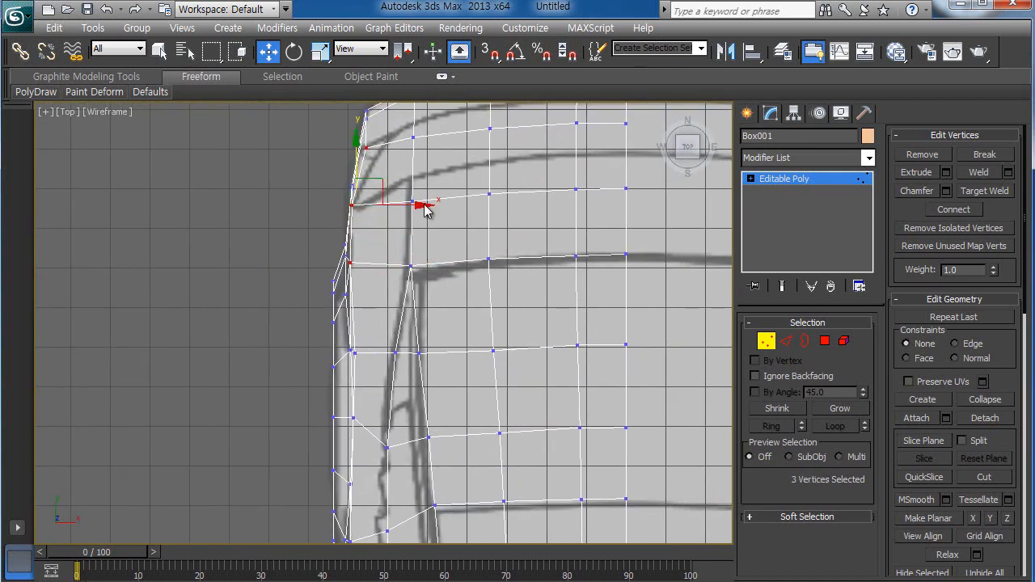
drag(421, 205, 436, 206)
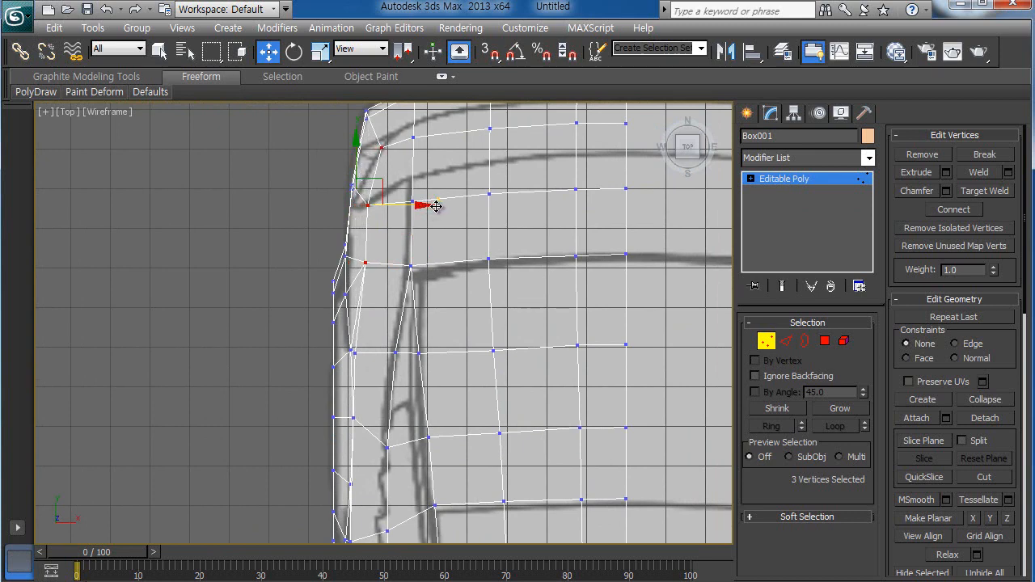
Step: Move the foremost of the three rear shoulder vertices slightly back outward along X
click(366, 265)
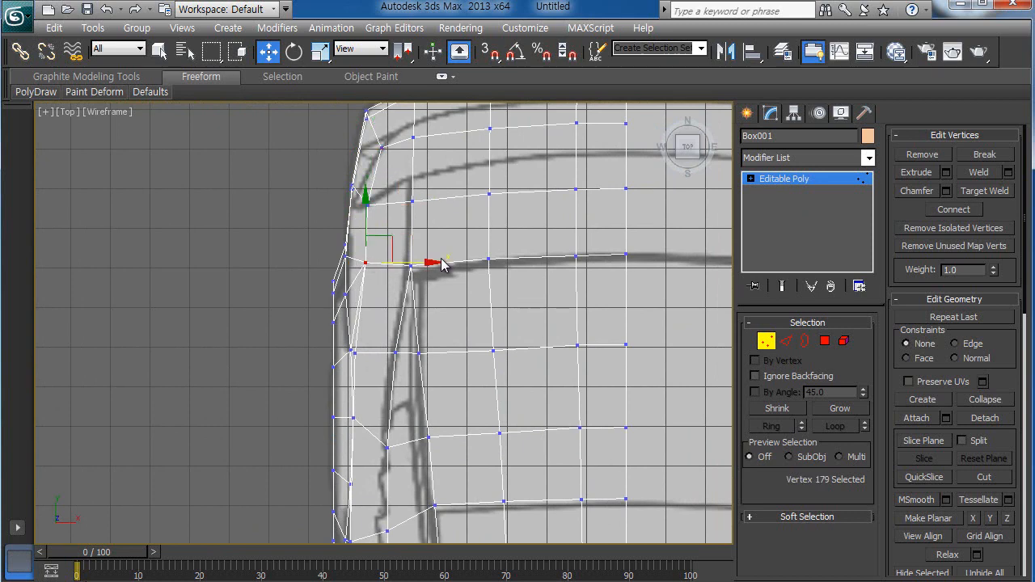
drag(434, 262, 428, 262)
middle_drag(415, 247, 421, 321)
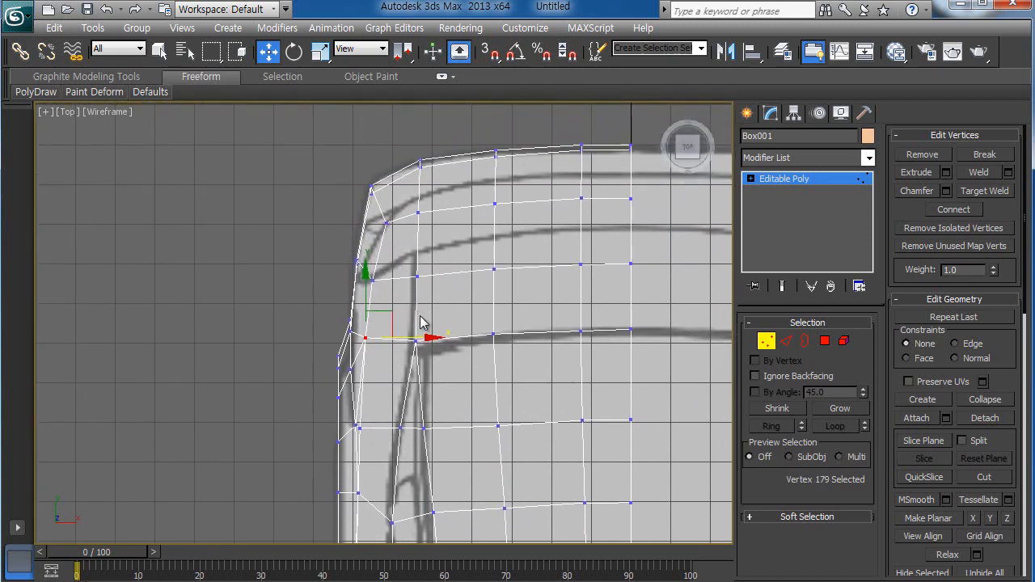
Step: Examine the reshaped rear corner and the whole body from behind, the side and the front in the maximized perspective view
key(alt+w)
right_click(459, 399)
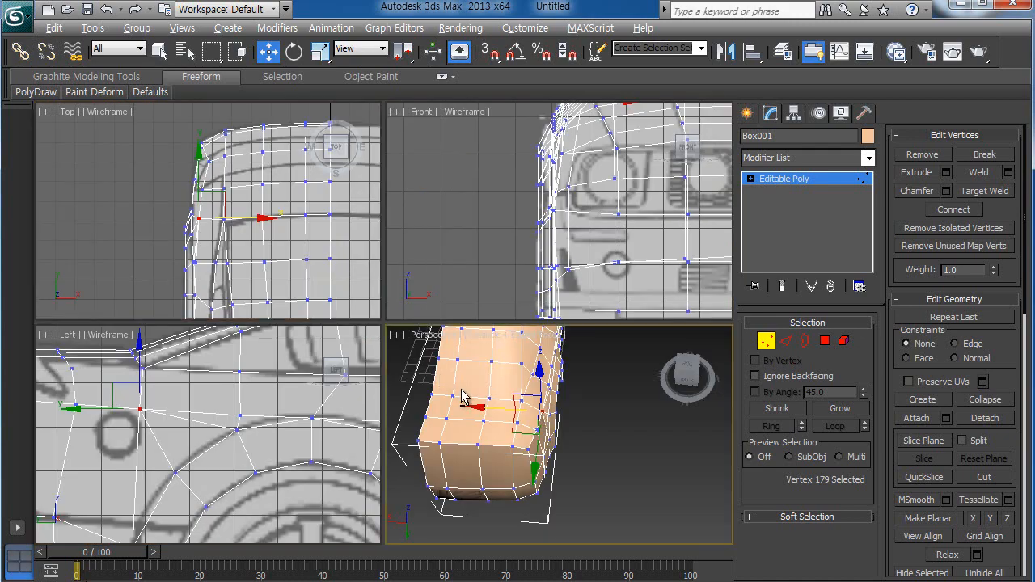
key(alt+w)
alt+middle_drag(453, 372, 404, 287)
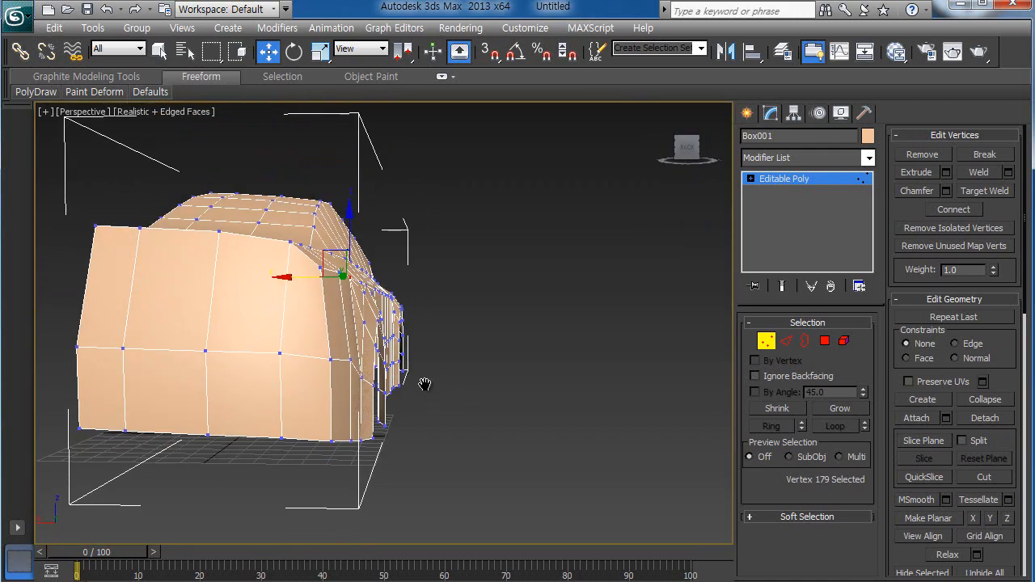
alt+middle_drag(424, 384, 565, 345)
alt+middle_drag(265, 209, 266, 224)
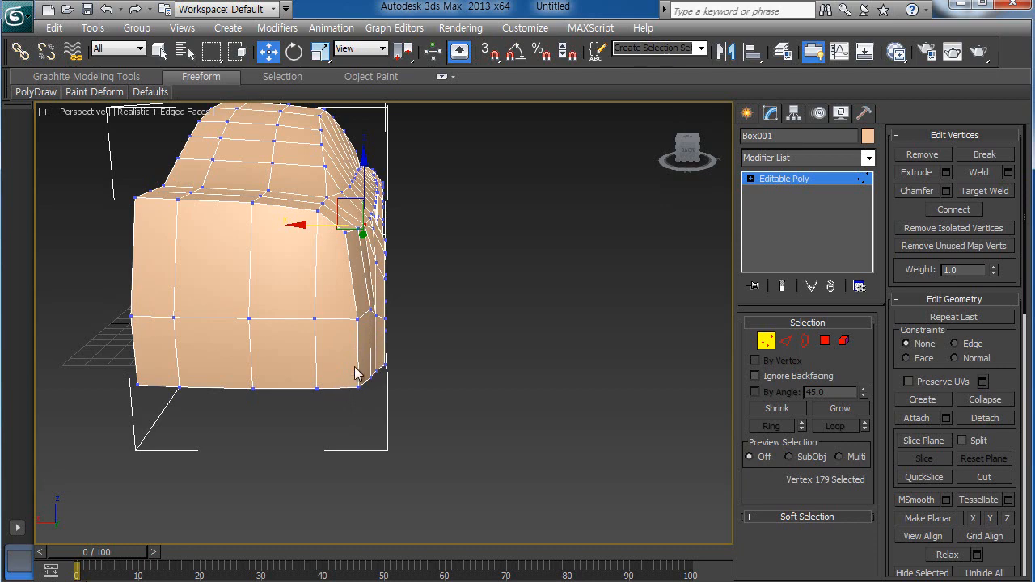
alt+middle_drag(469, 366, 397, 380)
alt+middle_drag(572, 329, 440, 365)
alt+middle_drag(516, 350, 521, 453)
scroll(523, 461, down, 2)
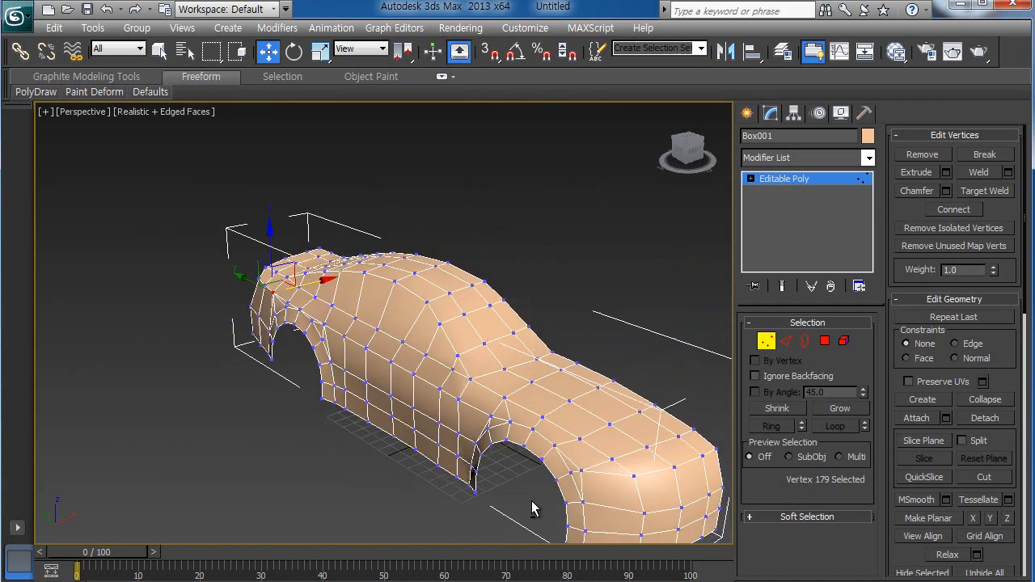
middle_drag(531, 501, 489, 473)
Step: Reset the smoothing groups on every polygon of the reshaped body, reapply Auto Smooth at 45 and deselect the body
click(826, 343)
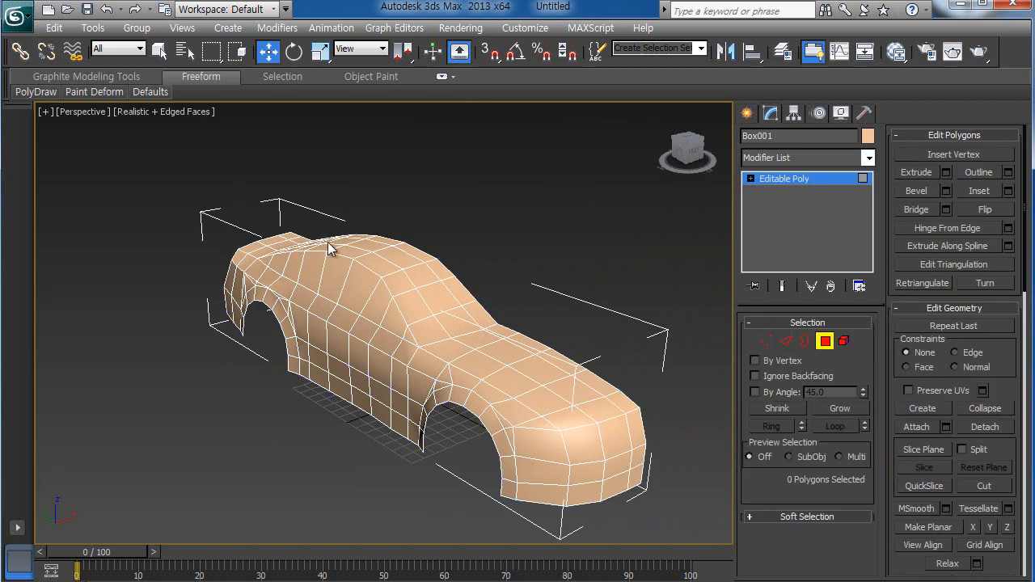
key(ctrl+a)
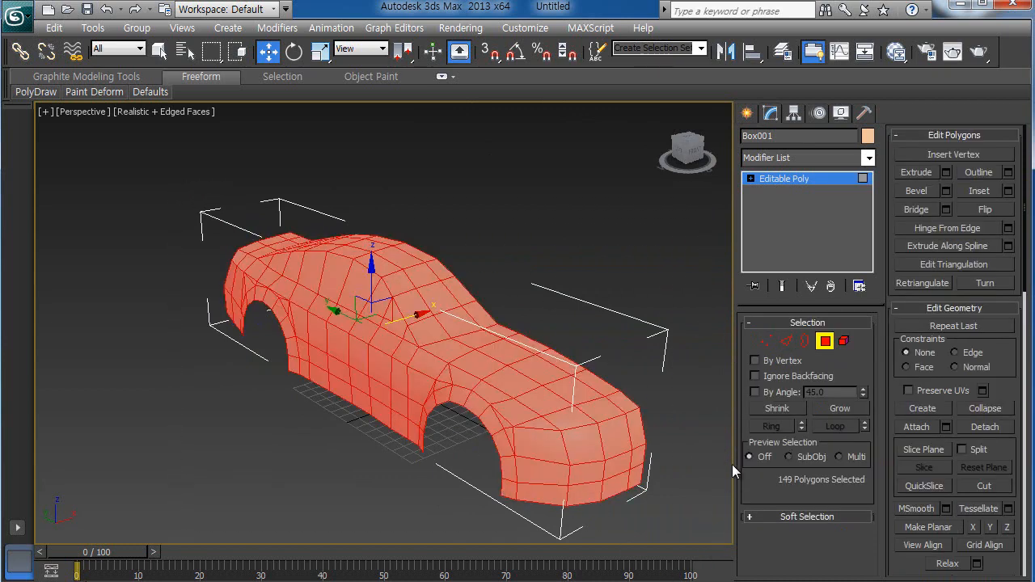
scroll(999, 455, down, 5)
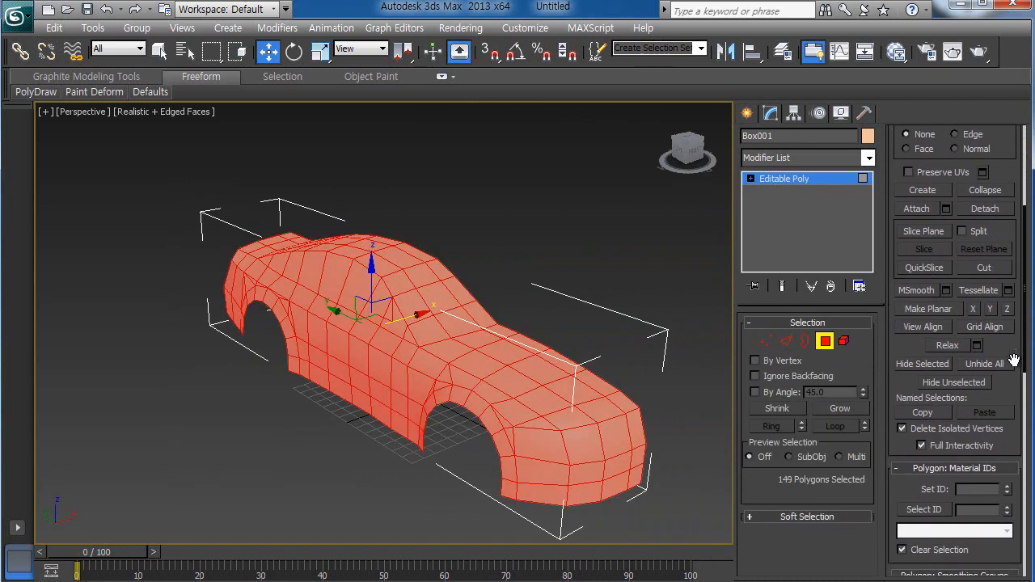
drag(1015, 396, 1006, 184)
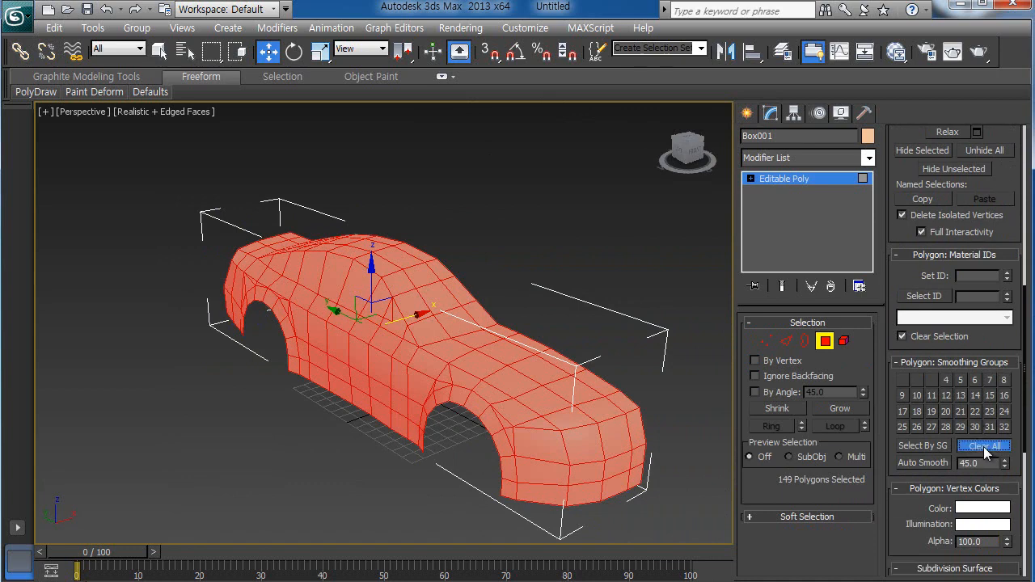
click(984, 447)
click(941, 464)
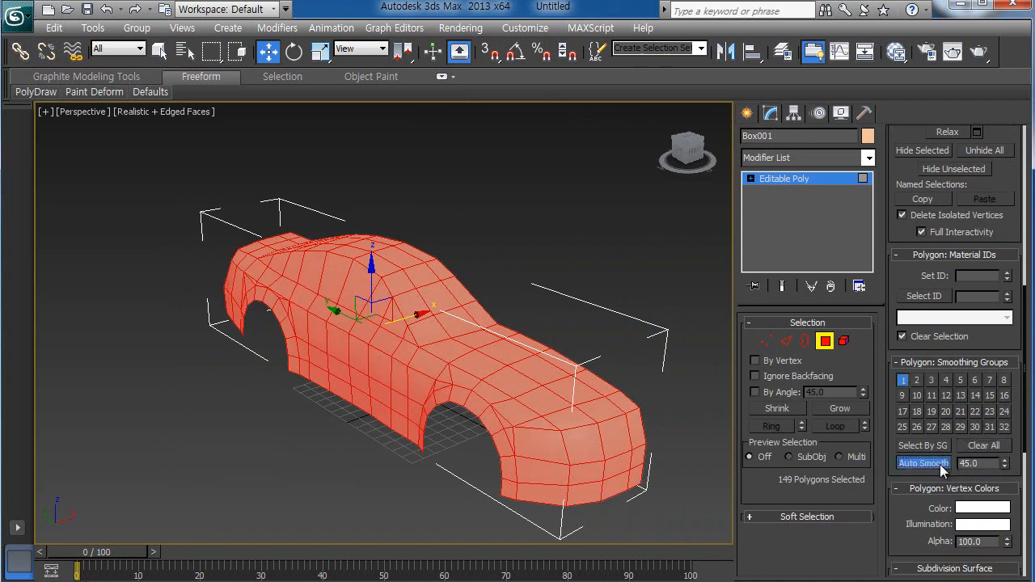
click(824, 342)
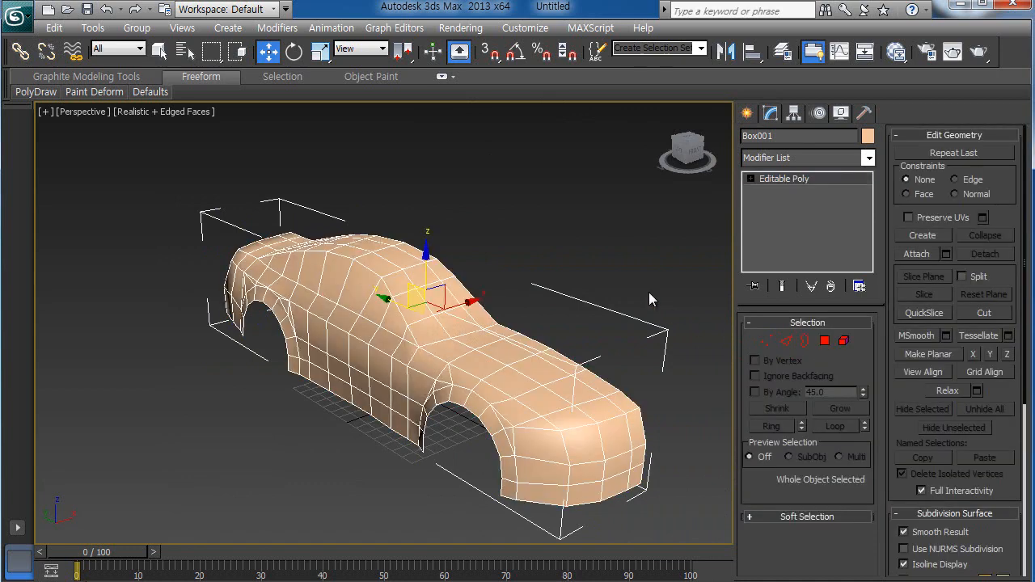
click(650, 293)
alt+middle_drag(504, 389, 456, 376)
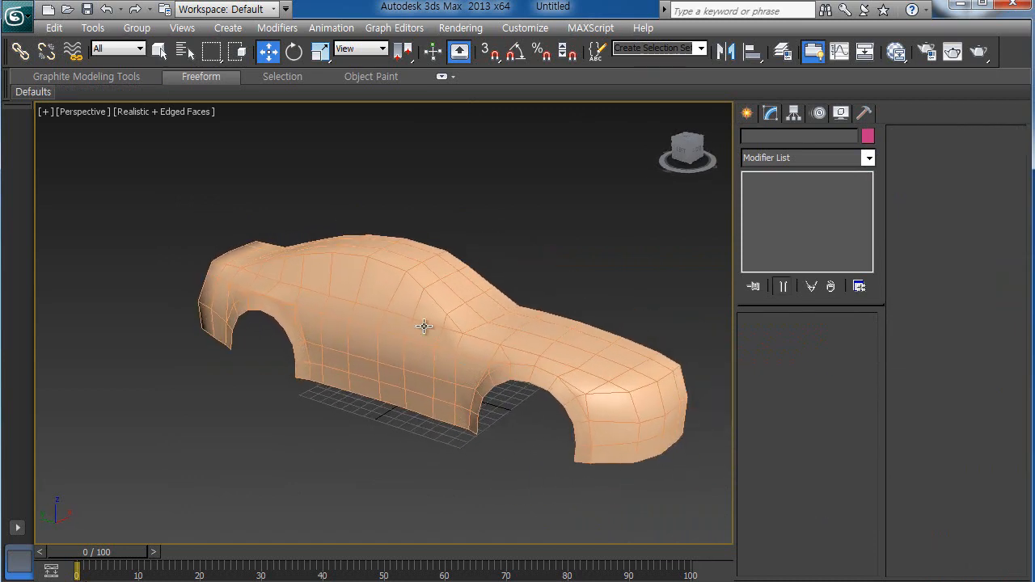
Step: Turn off the Edged Faces display to inspect the smoothed body's plain shading, and turn the edges back on
click(133, 113)
click(166, 182)
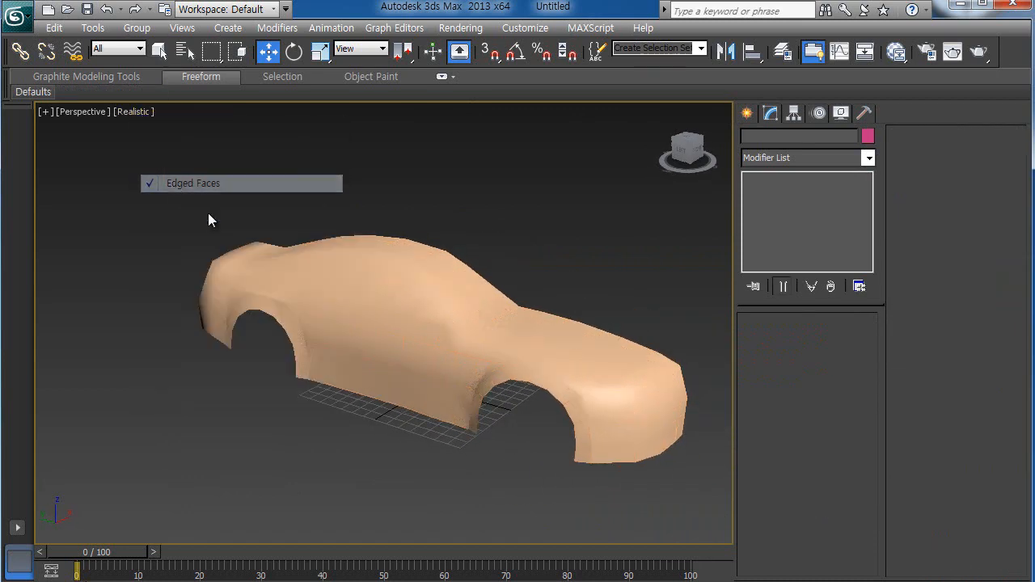
scroll(361, 306, up, 3)
scroll(388, 304, down, 3)
middle_drag(418, 308, 221, 162)
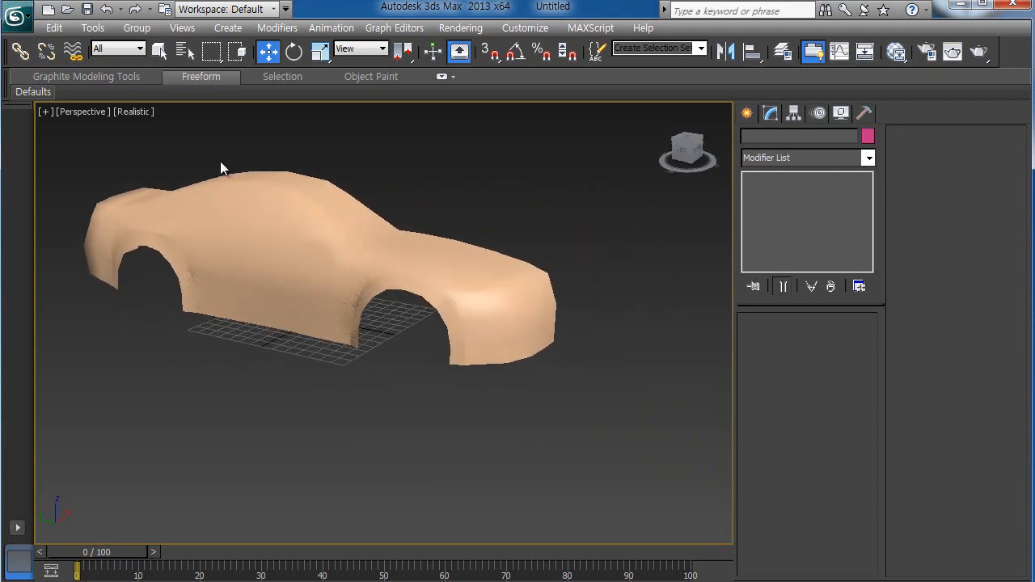
click(142, 113)
click(176, 179)
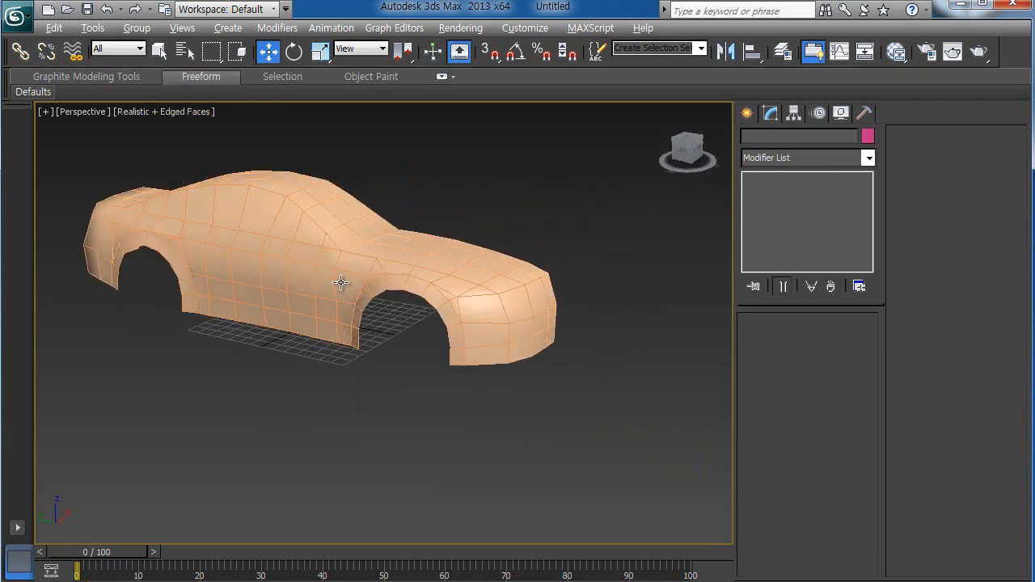
Step: Examine the car body's edge flow and surface from the front corner and side at low and raised angles
alt+middle_drag(341, 282, 350, 262)
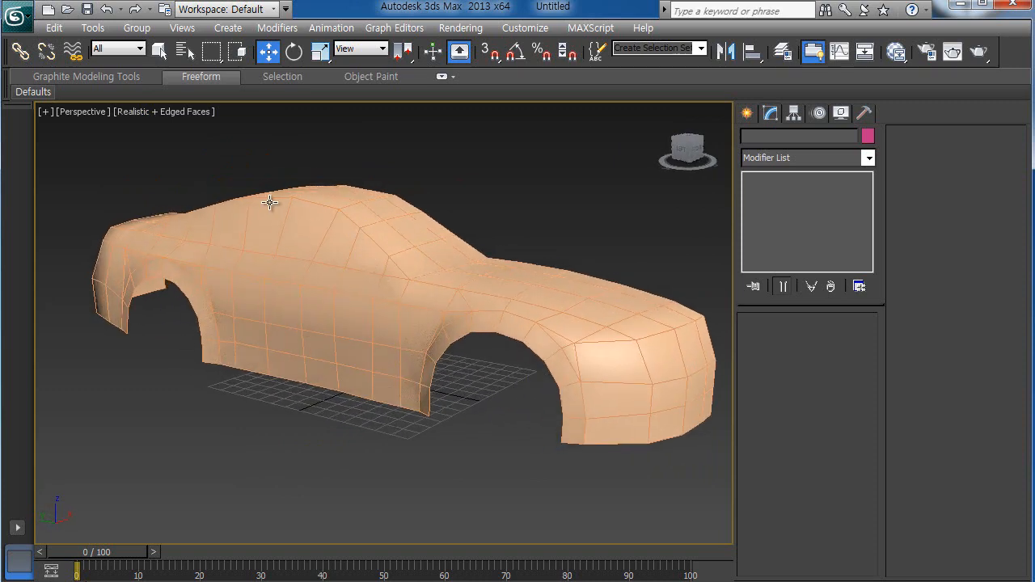
alt+middle_drag(233, 241, 373, 225)
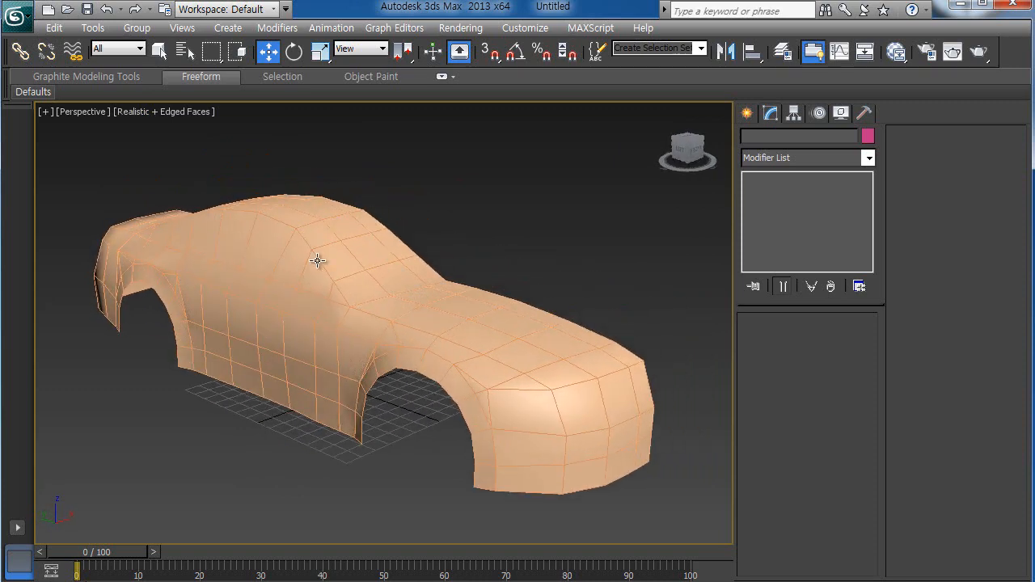
alt+middle_drag(316, 261, 411, 290)
alt+middle_drag(319, 261, 298, 283)
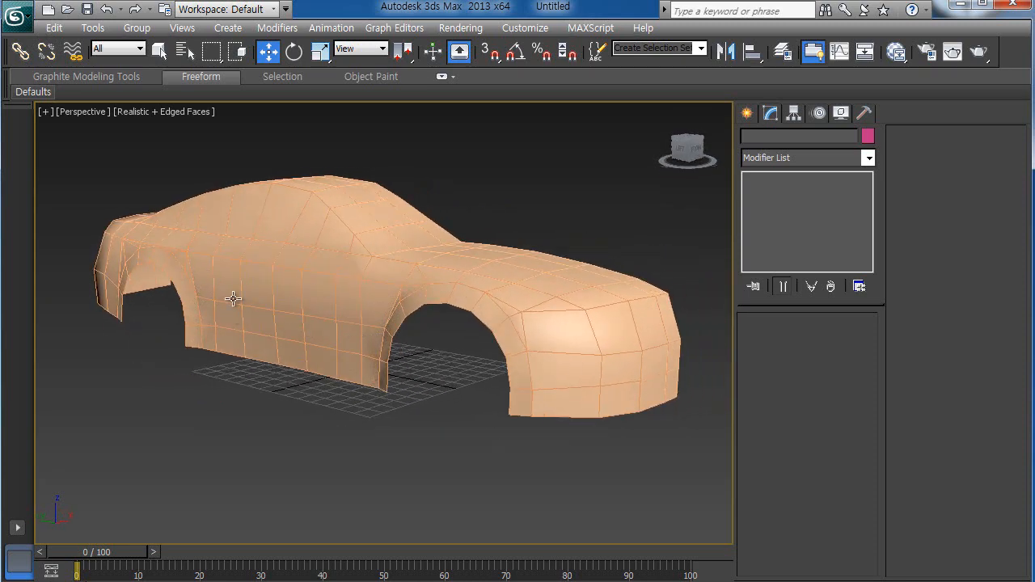
alt+middle_drag(233, 300, 386, 353)
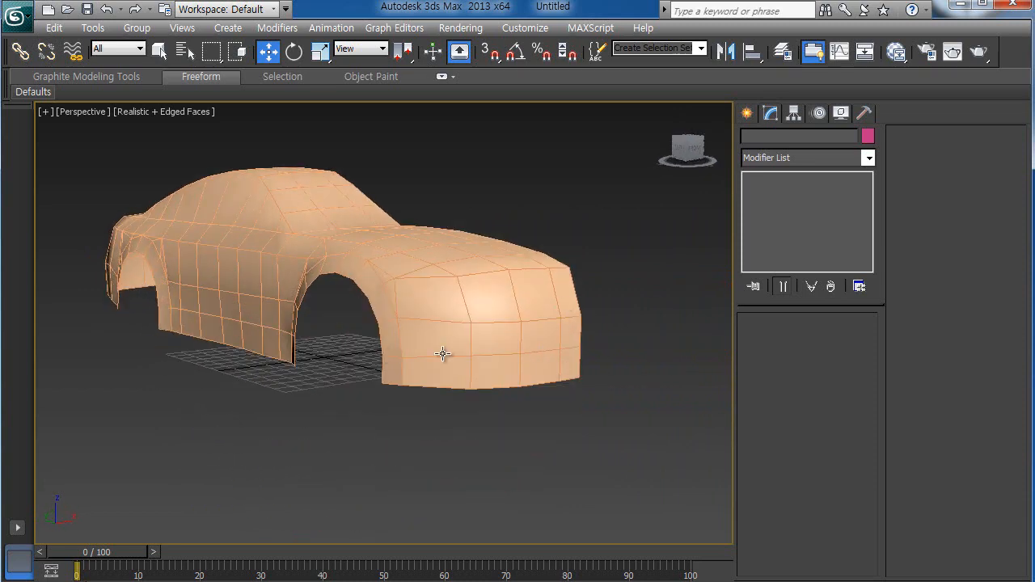
alt+middle_drag(494, 362, 275, 252)
alt+middle_drag(461, 312, 378, 306)
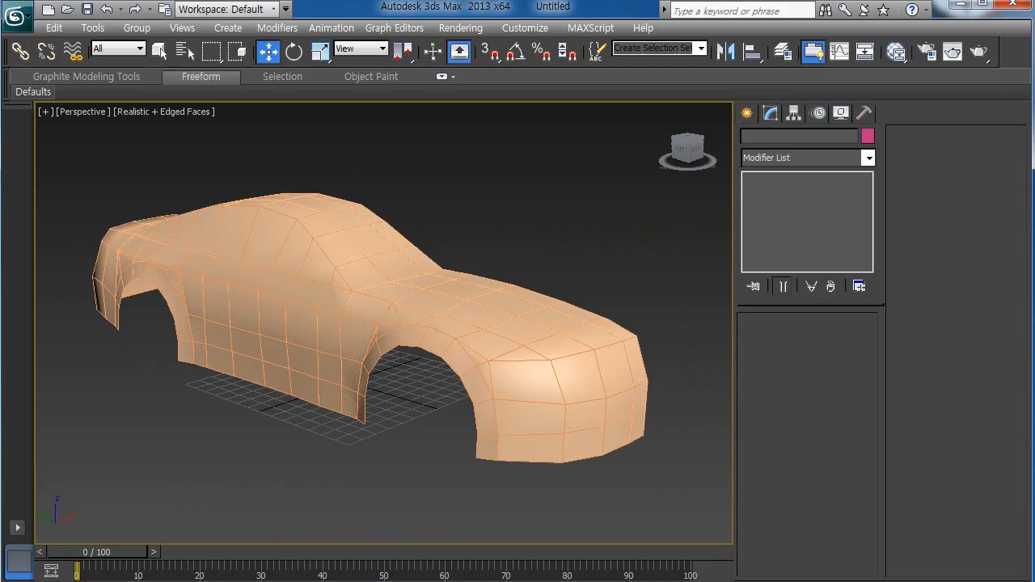